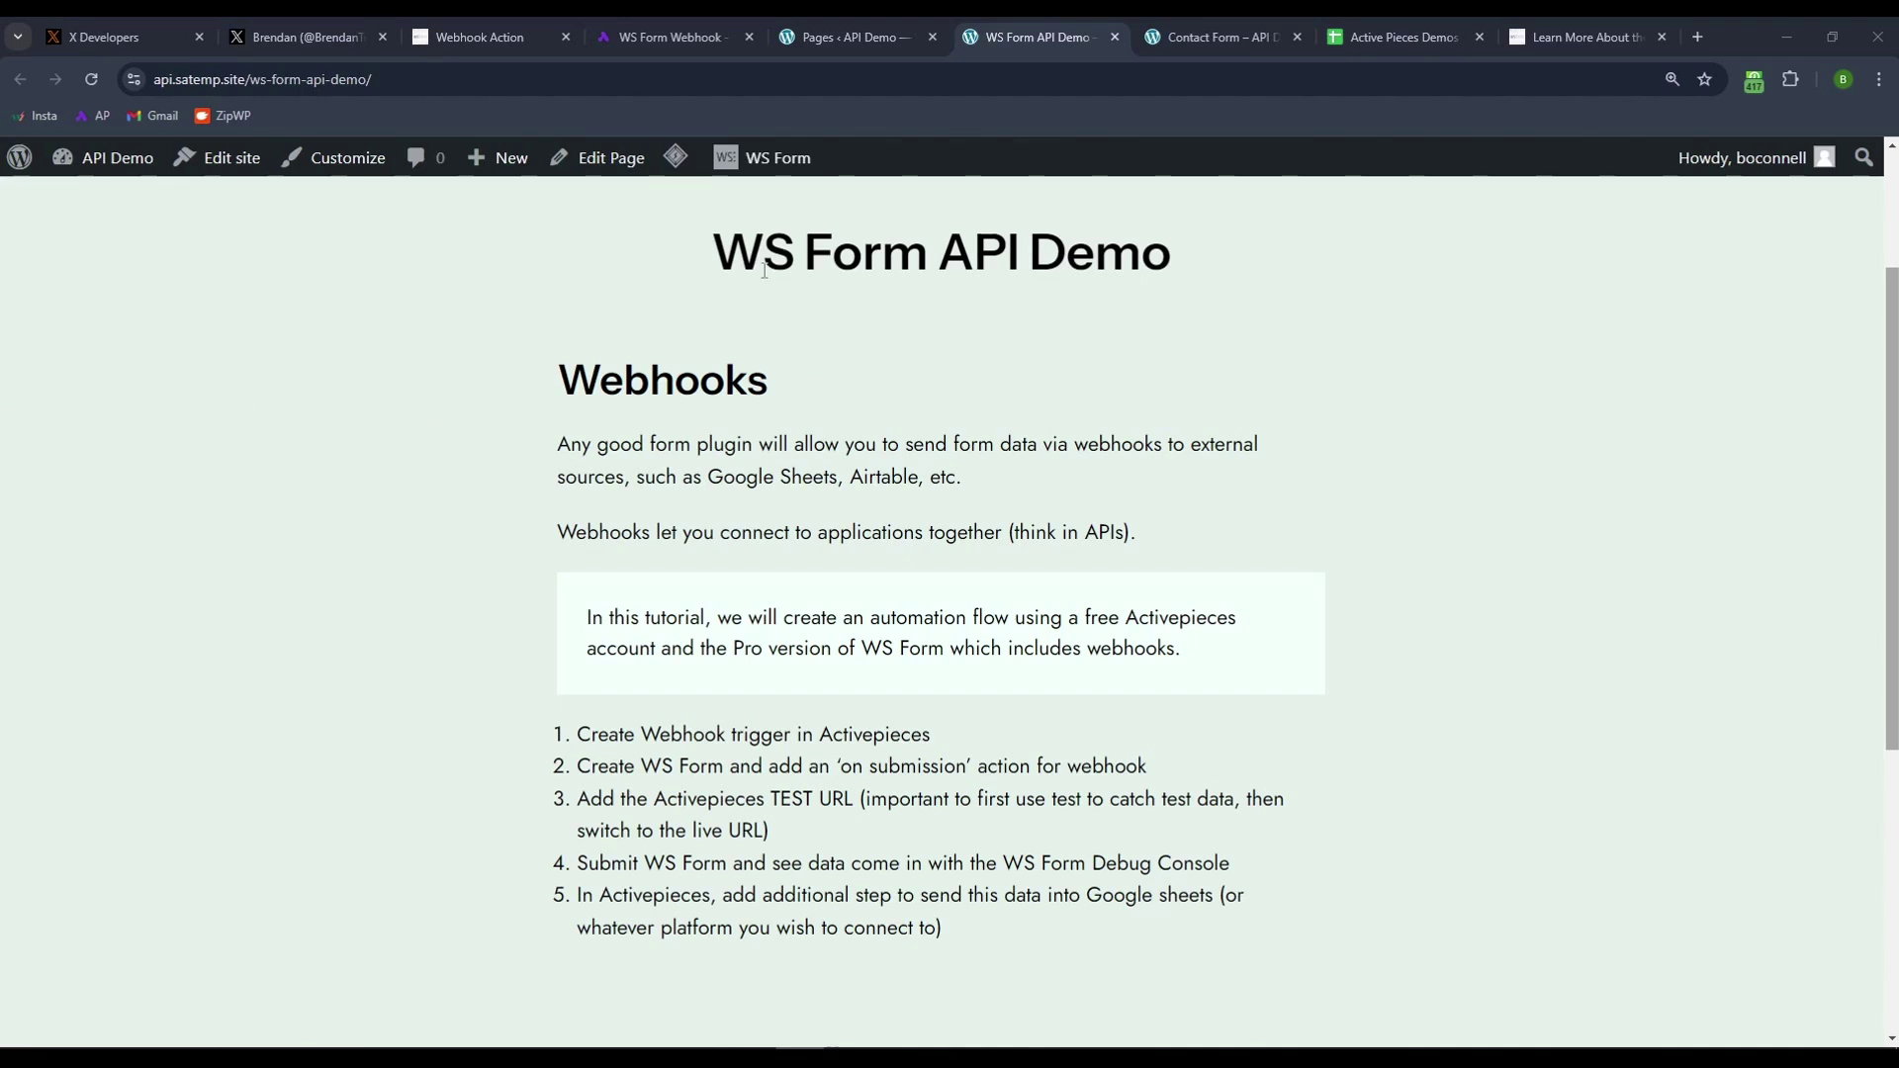
- Show the wsform.com Webhook action knowledge-base article with its Get Random Person demo form
click(479, 37)
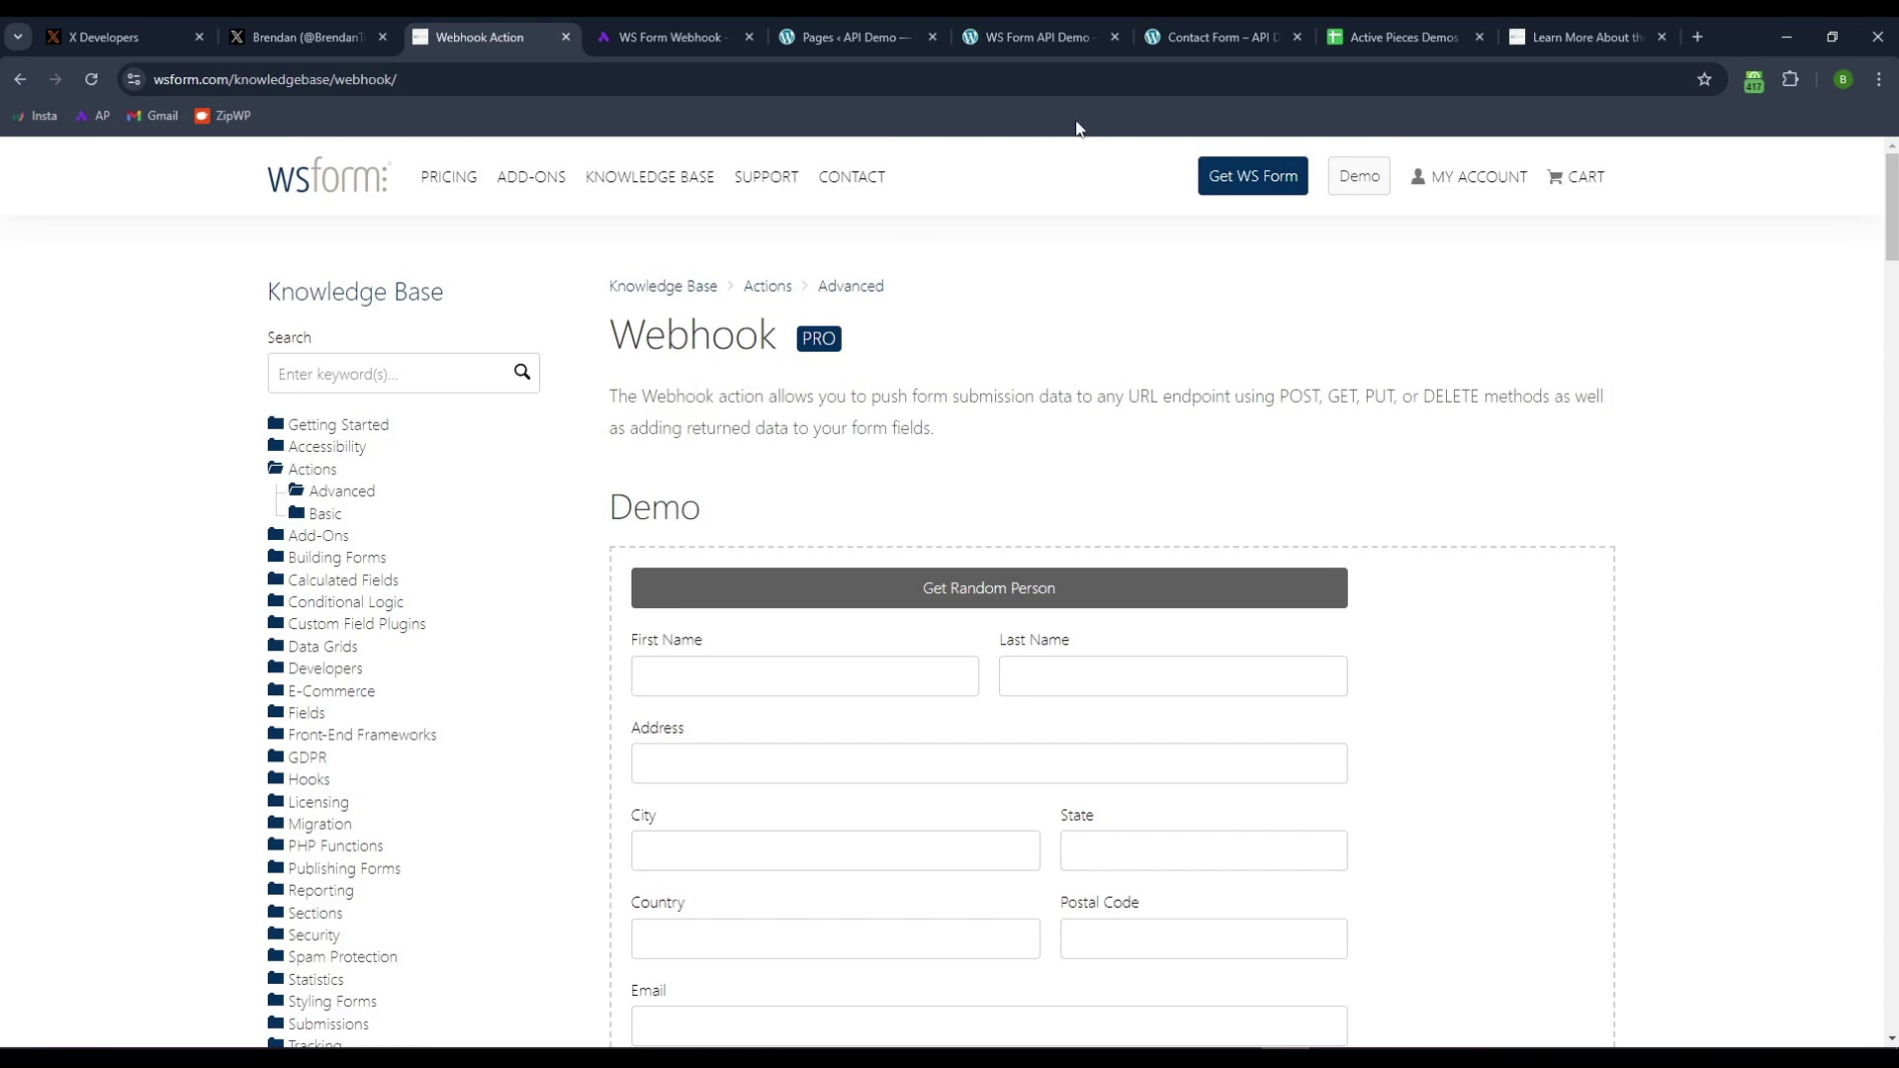
- Fill the Contact Form via debug Populate and Reset, then Populate & Submit sample data
click(1203, 37)
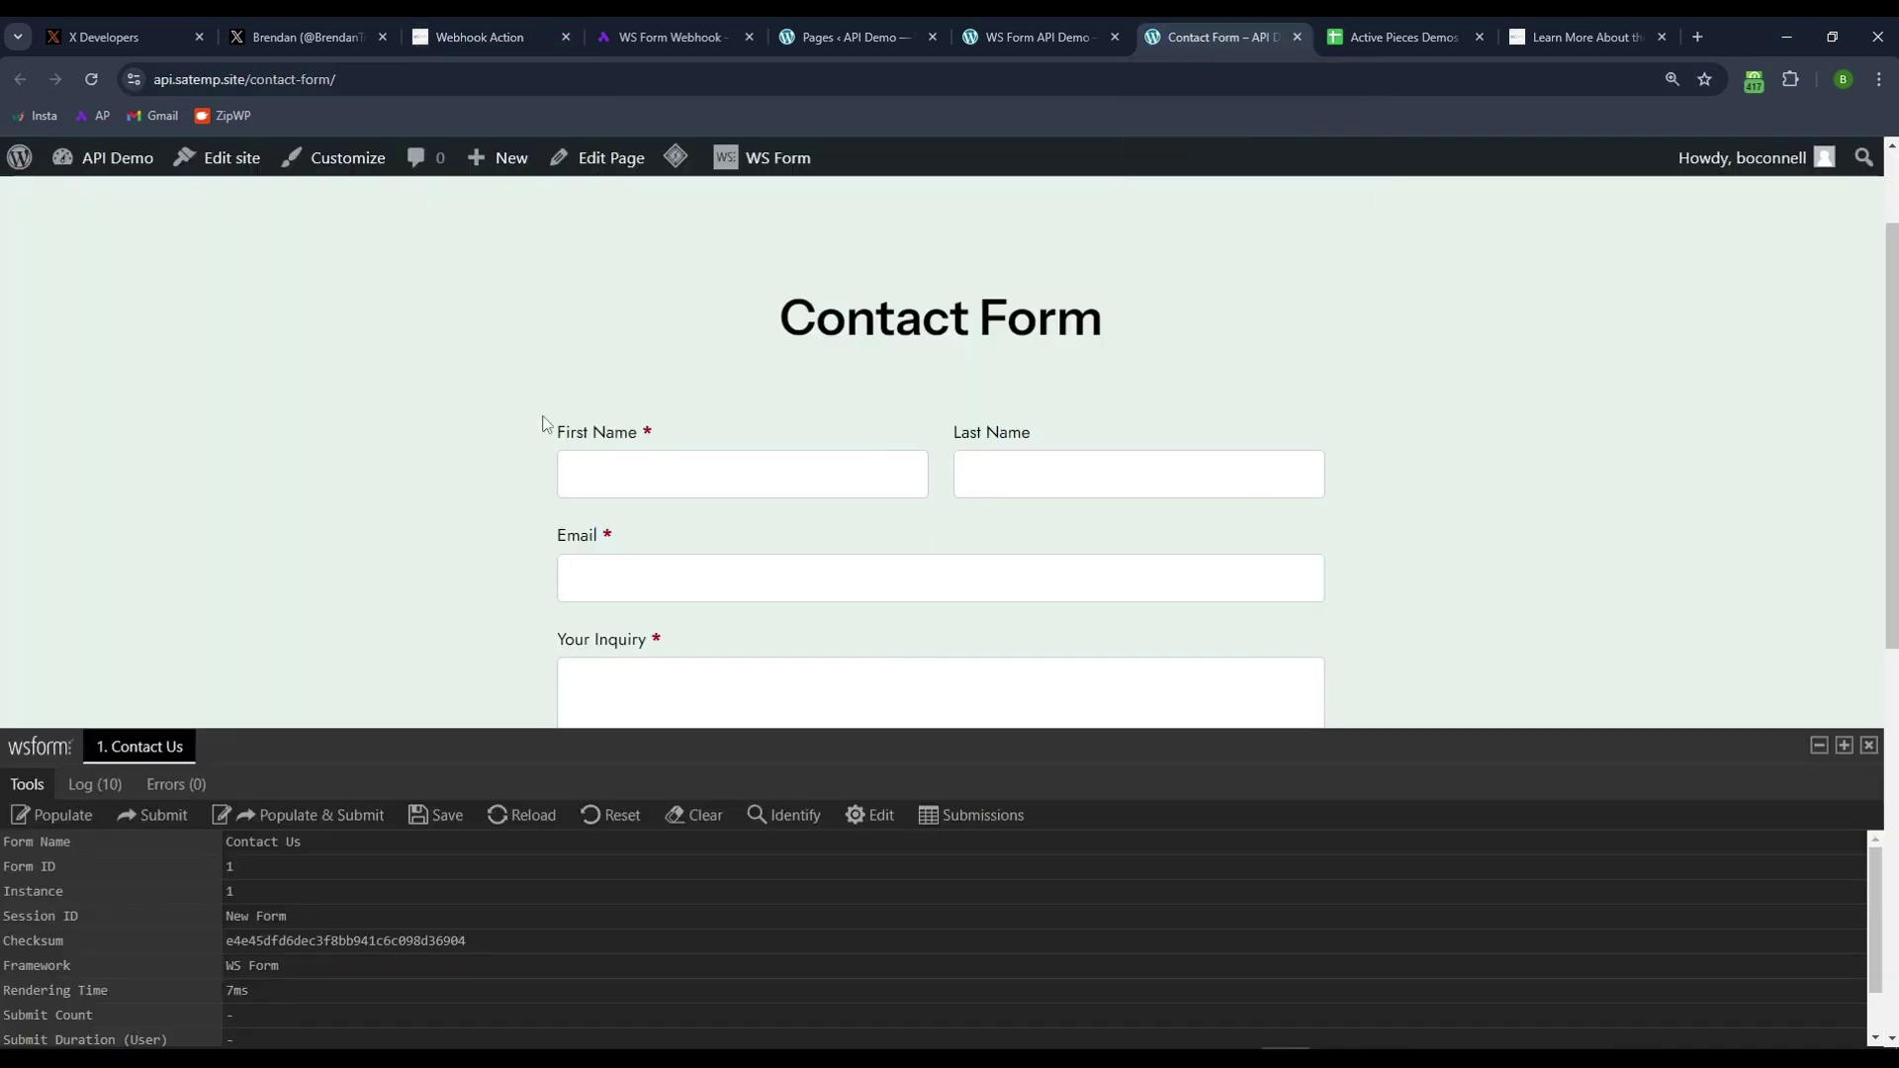
scroll(350, 419, down, 1)
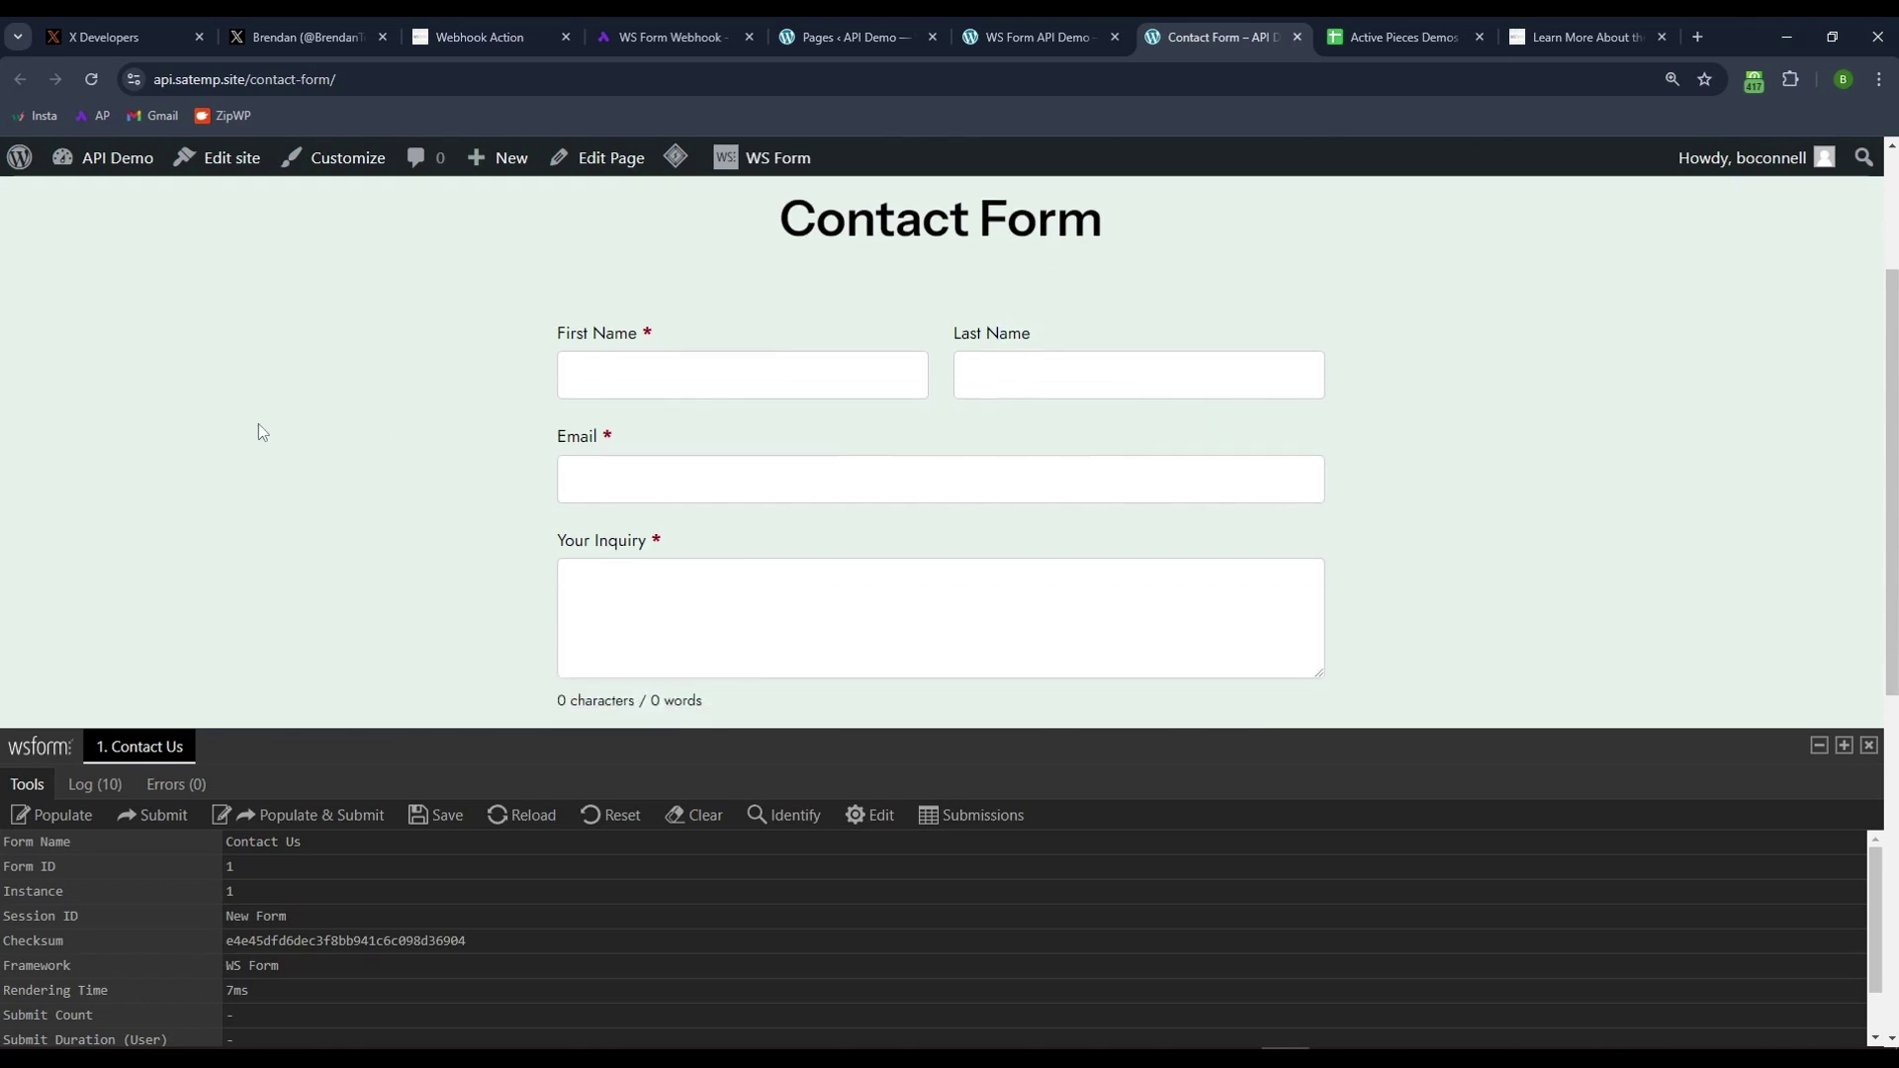
scroll(261, 431, down, 1)
scroll(1382, 566, up, 1)
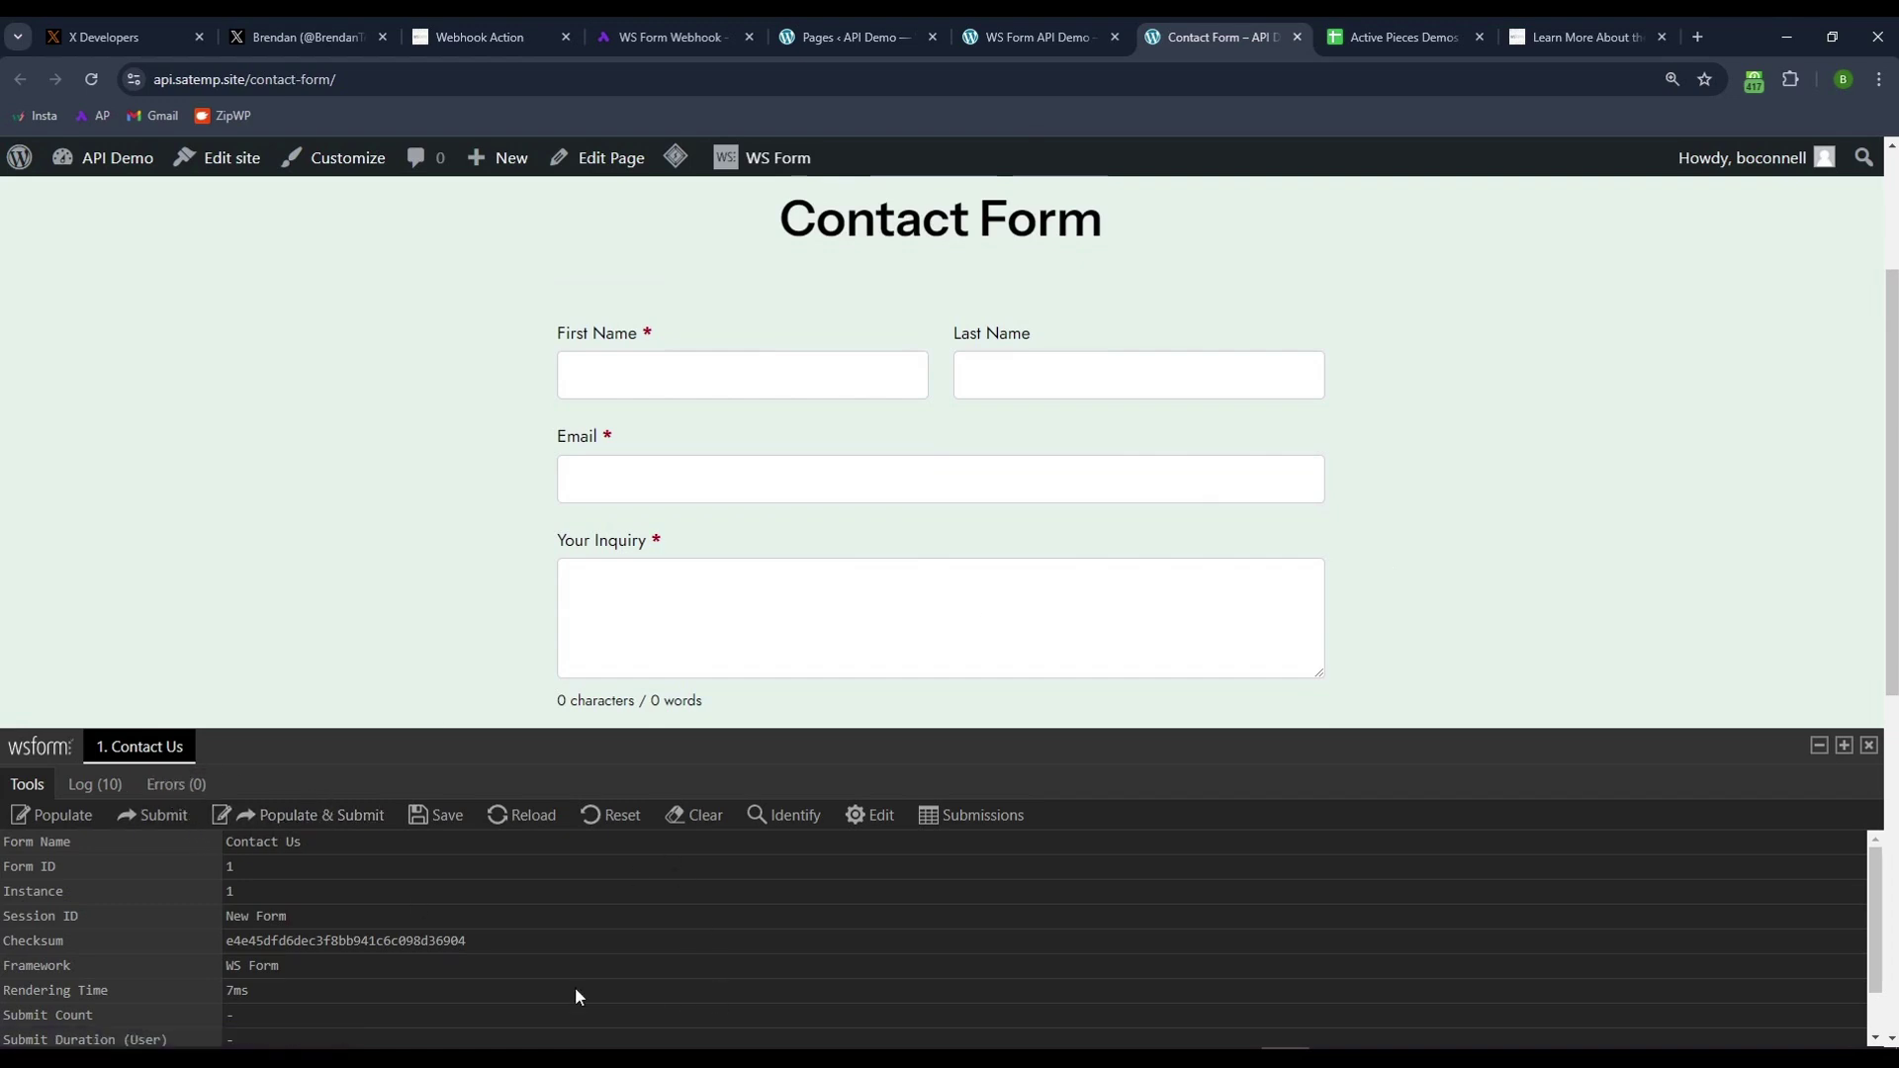
click(84, 824)
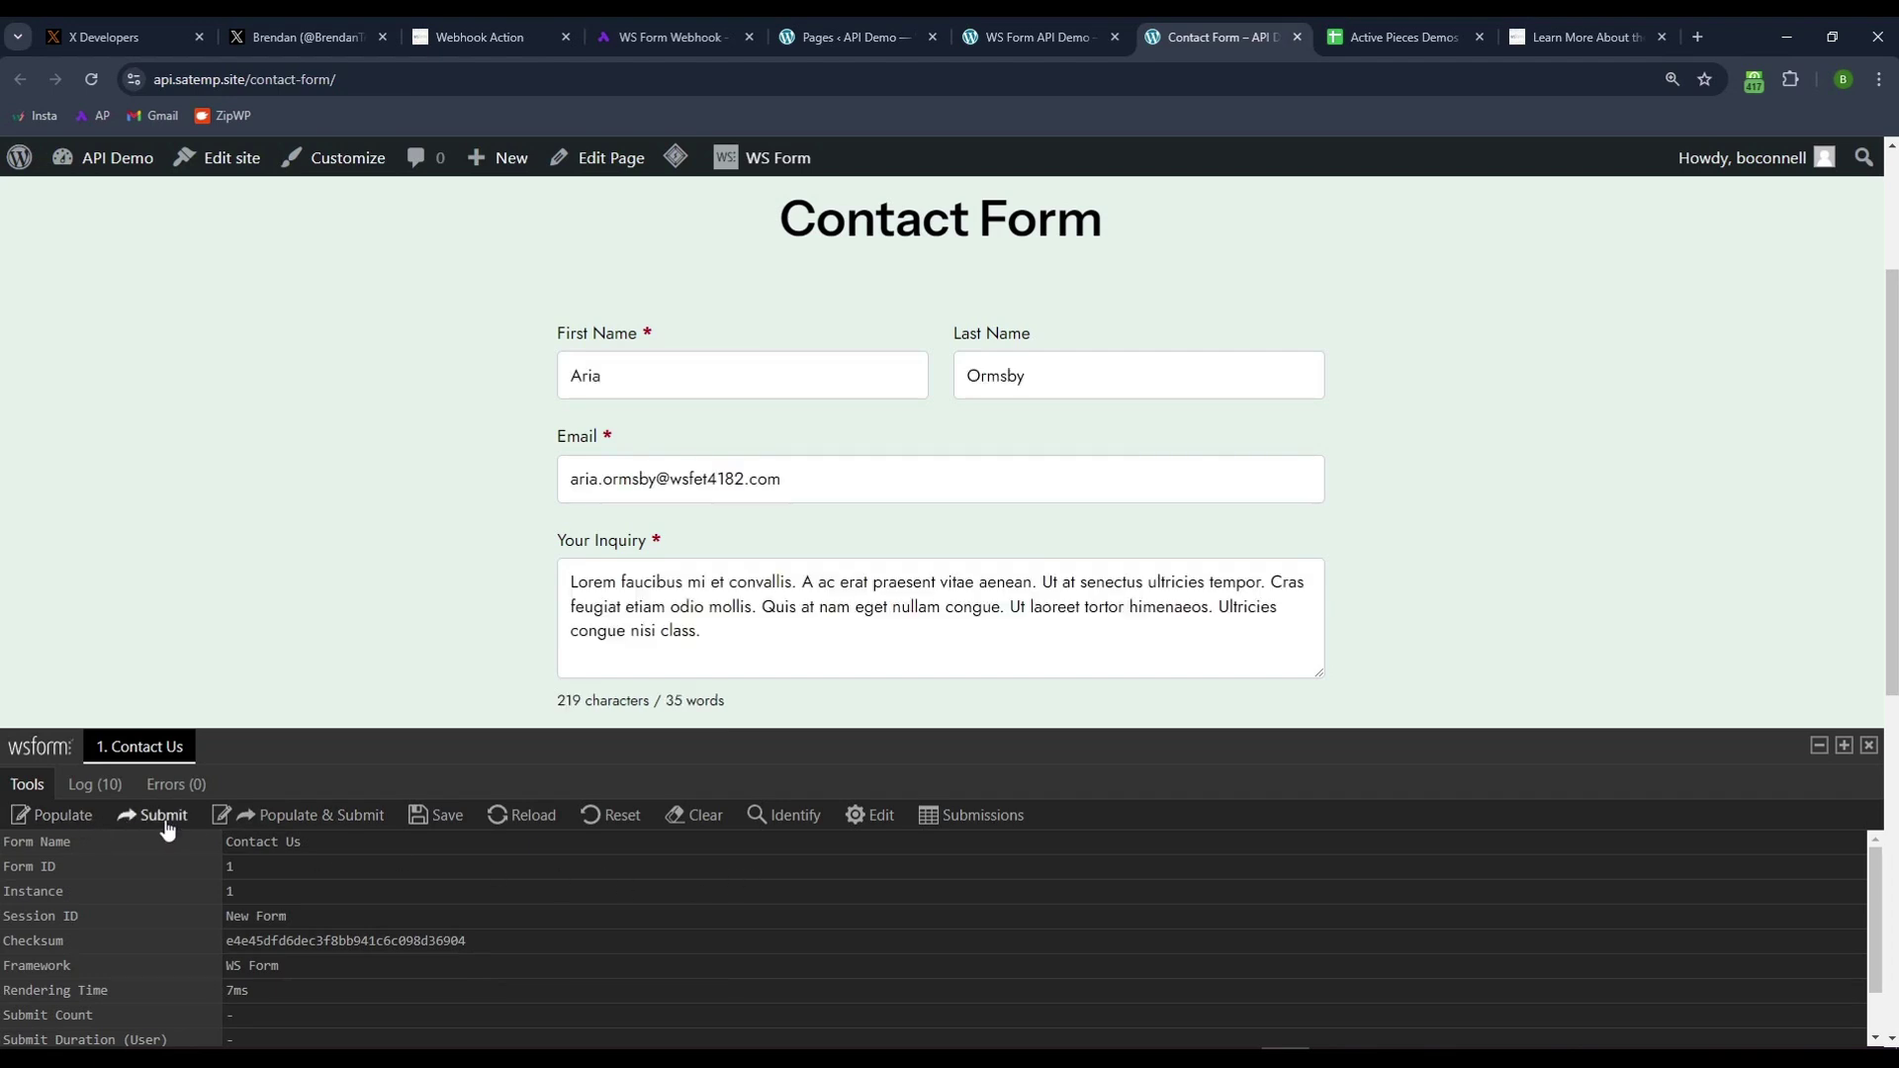
click(621, 823)
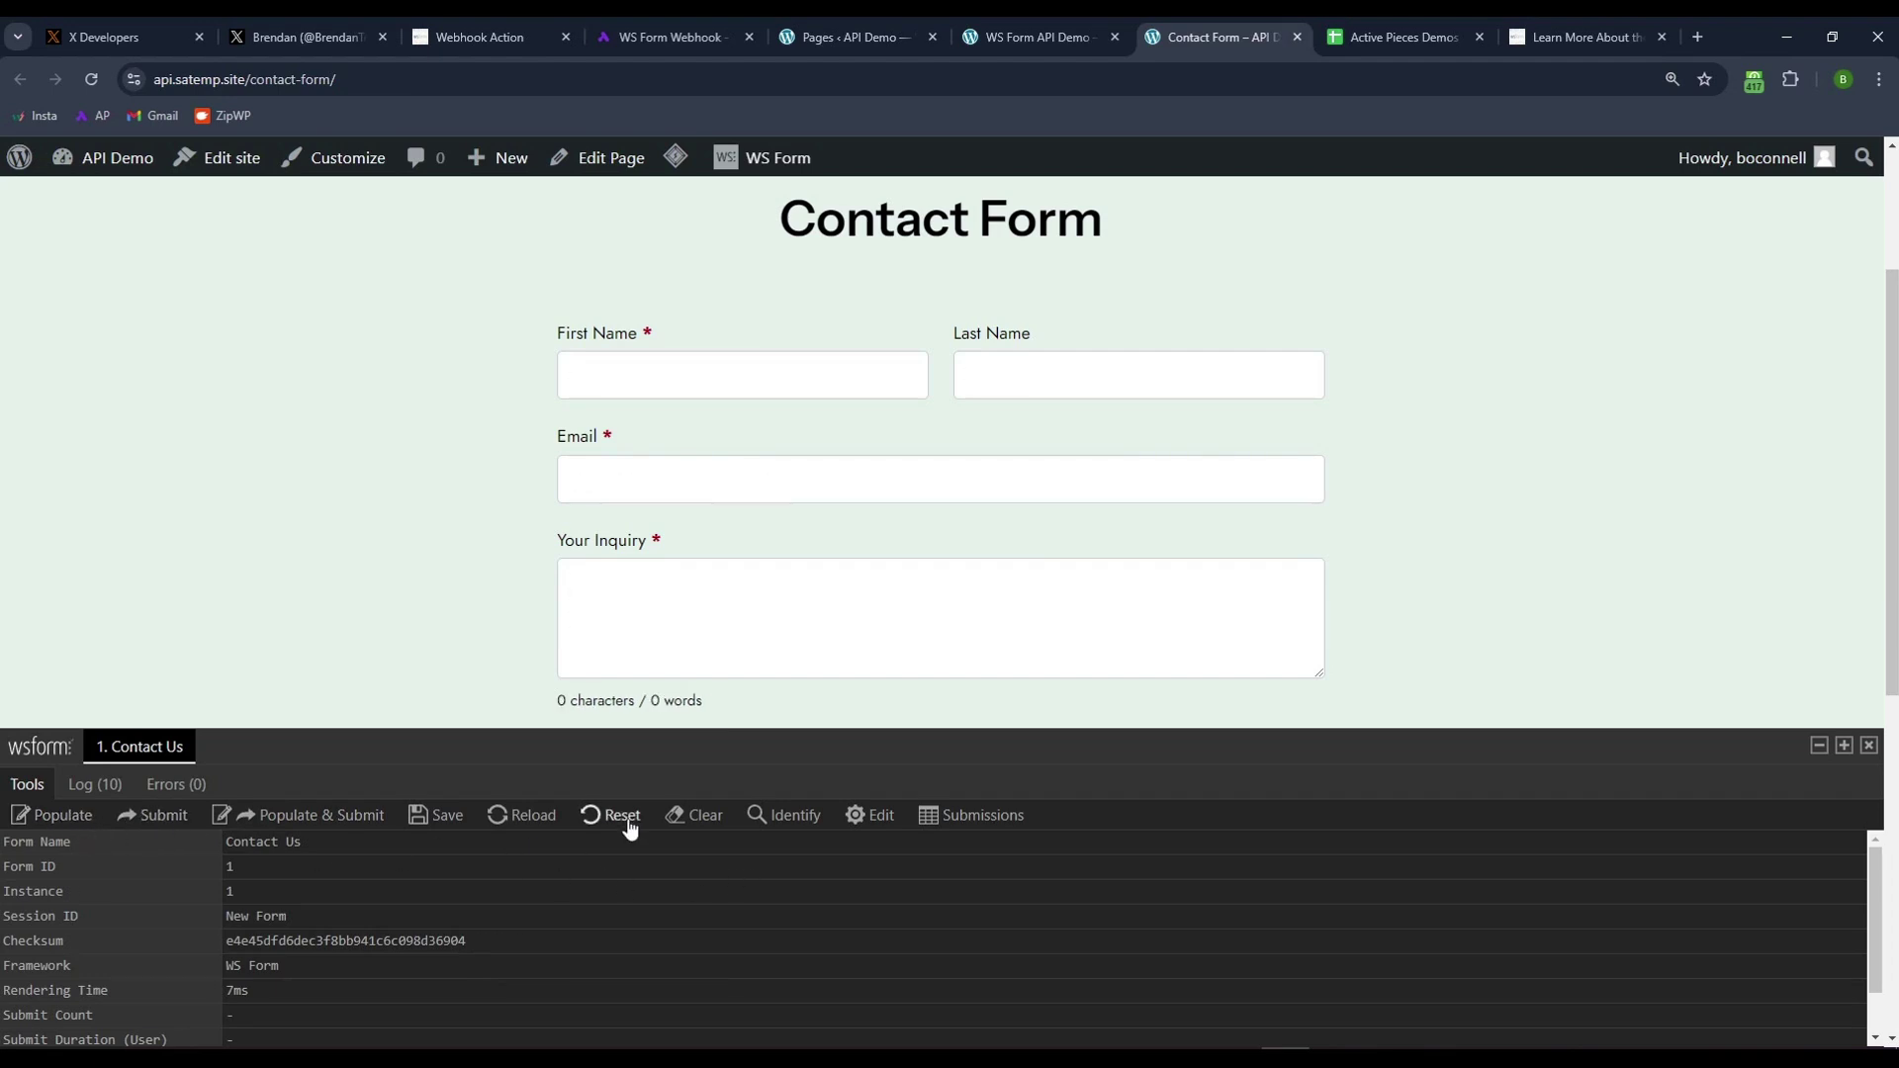
click(286, 824)
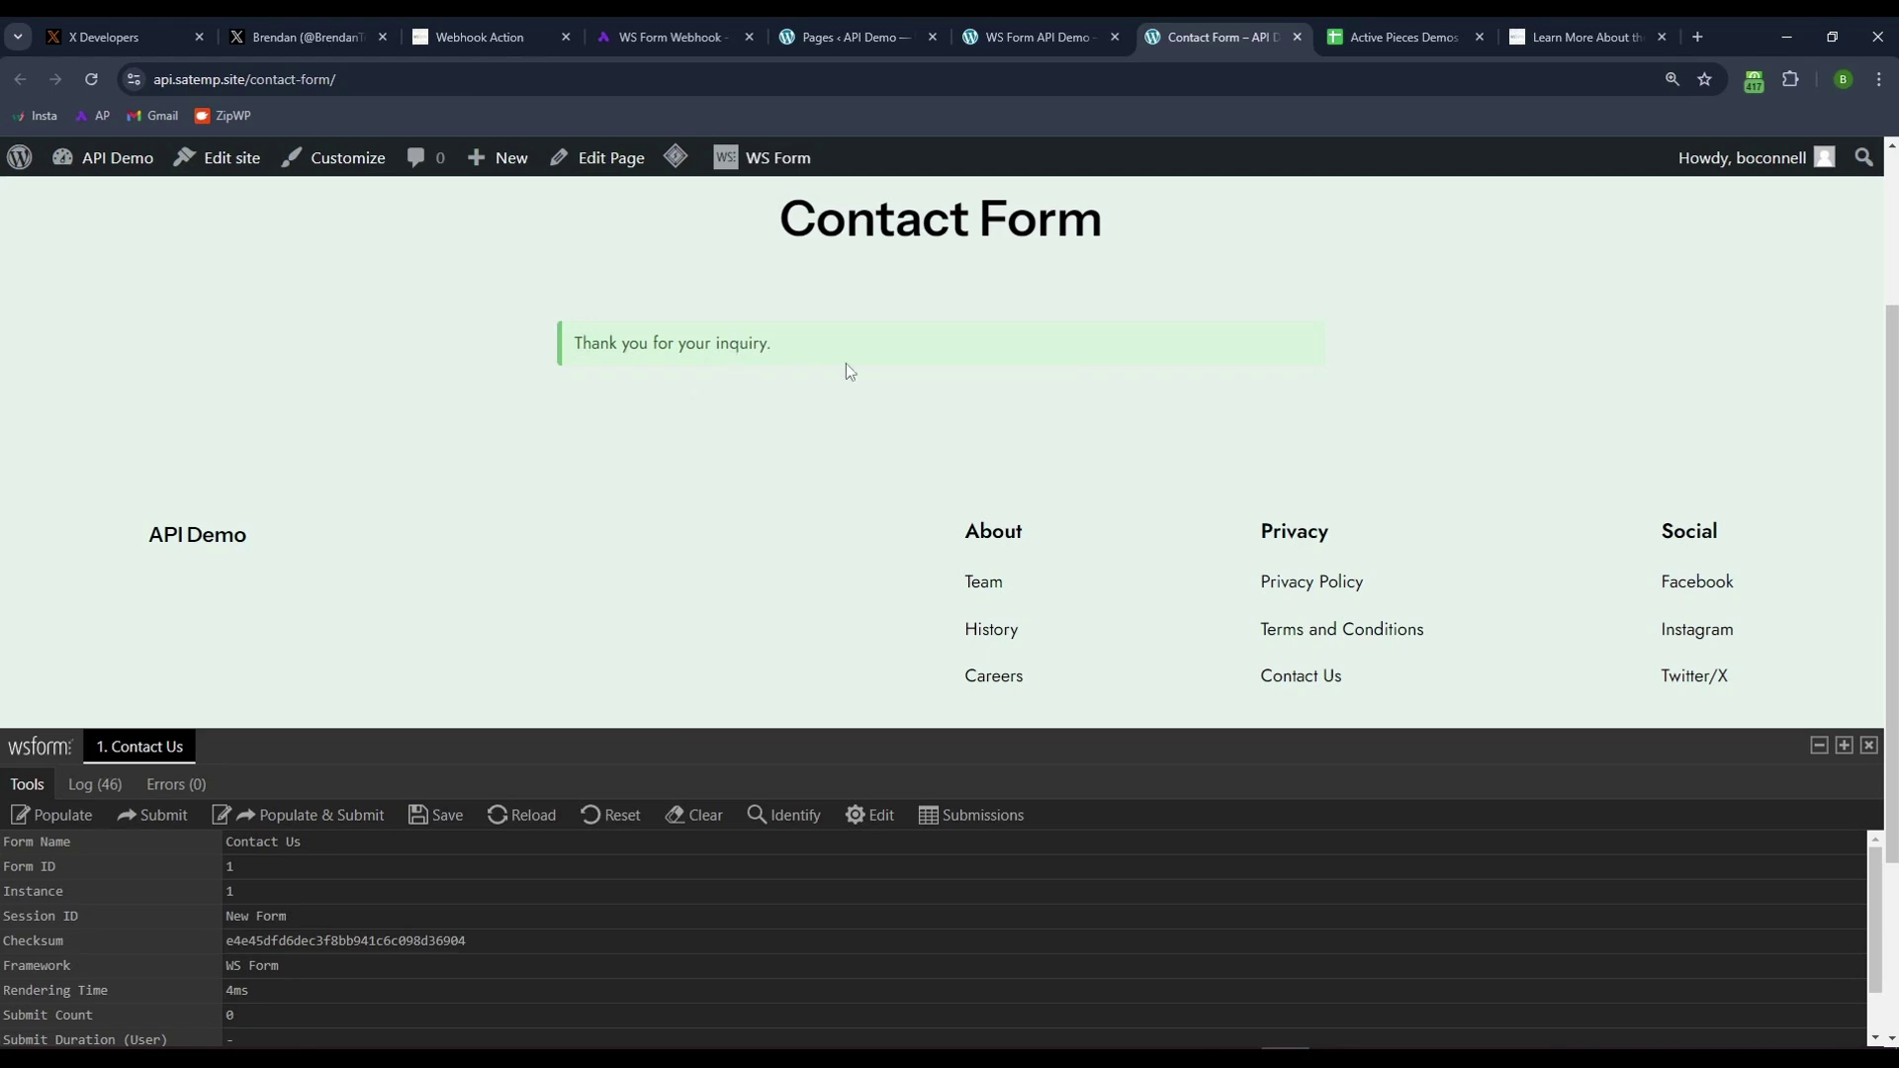
- Check the new submission row at cell A2 in the Active Pieces Demos sheet
click(1380, 38)
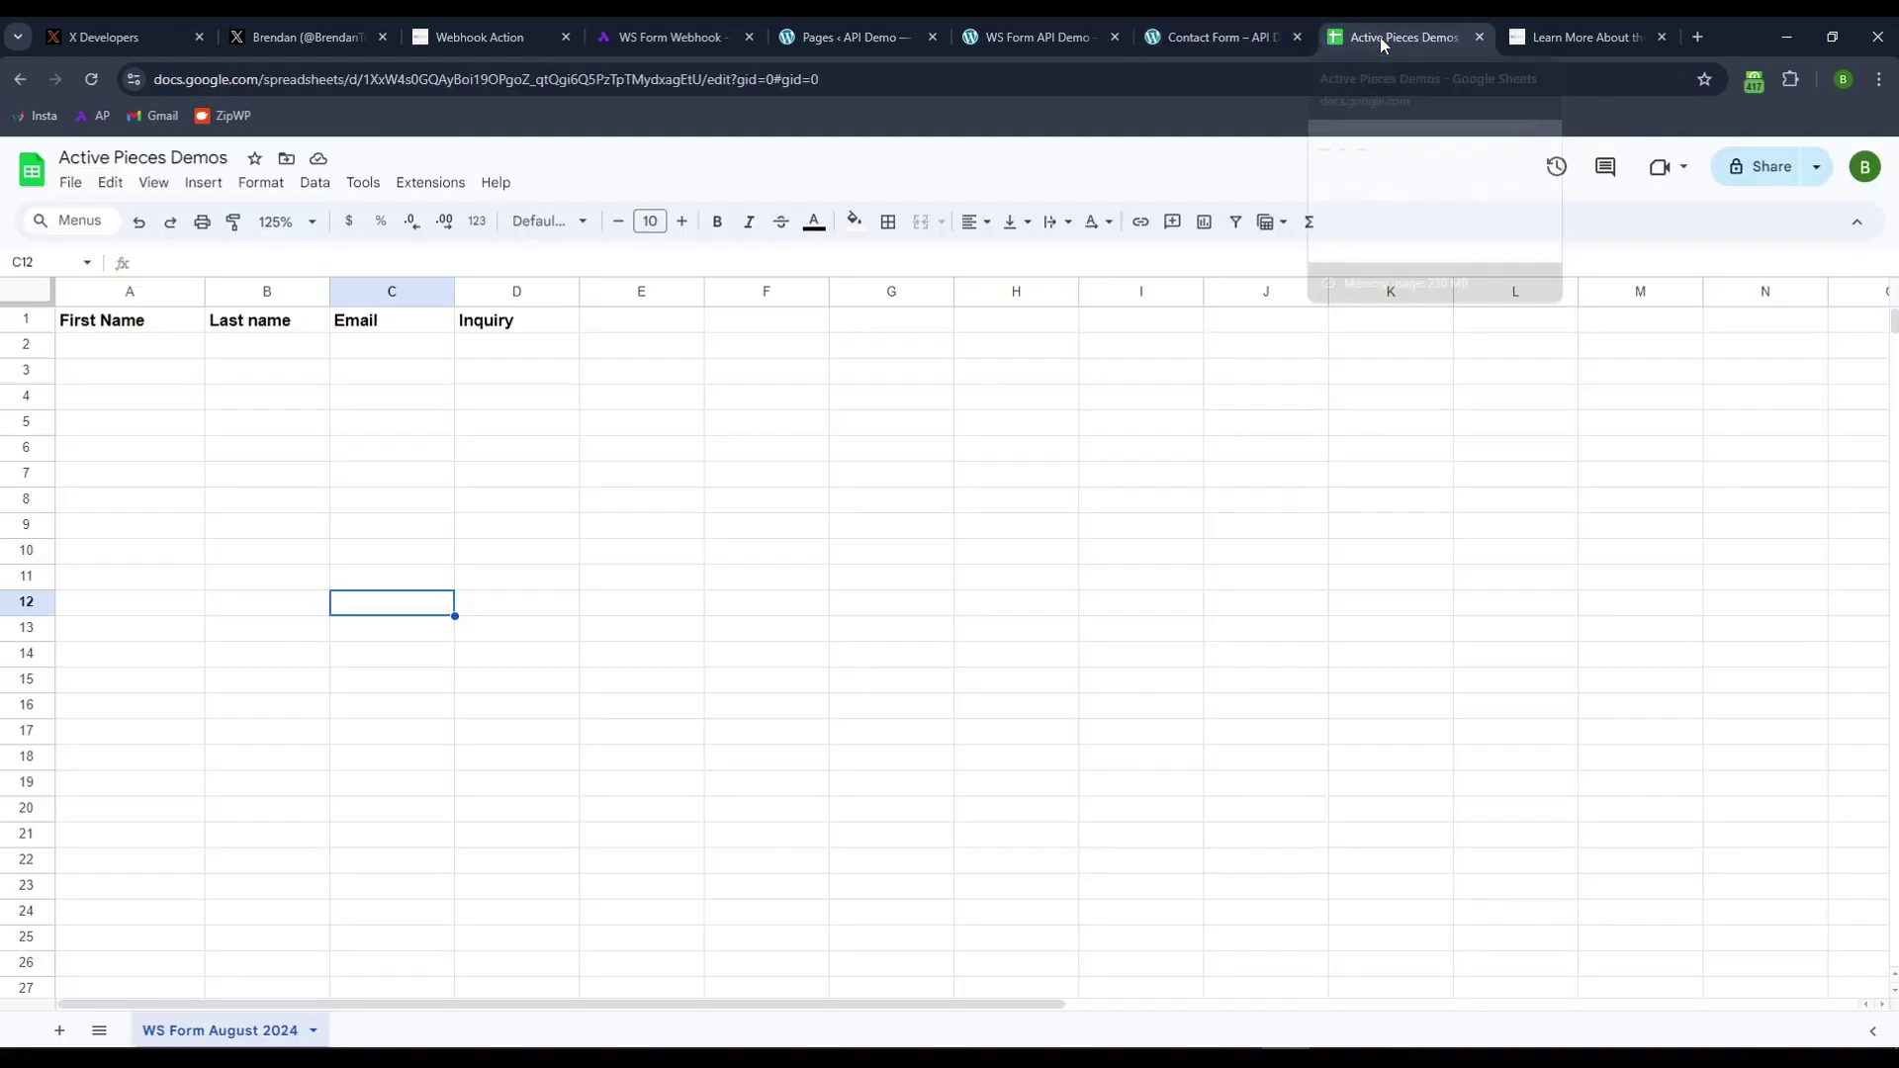
click(357, 458)
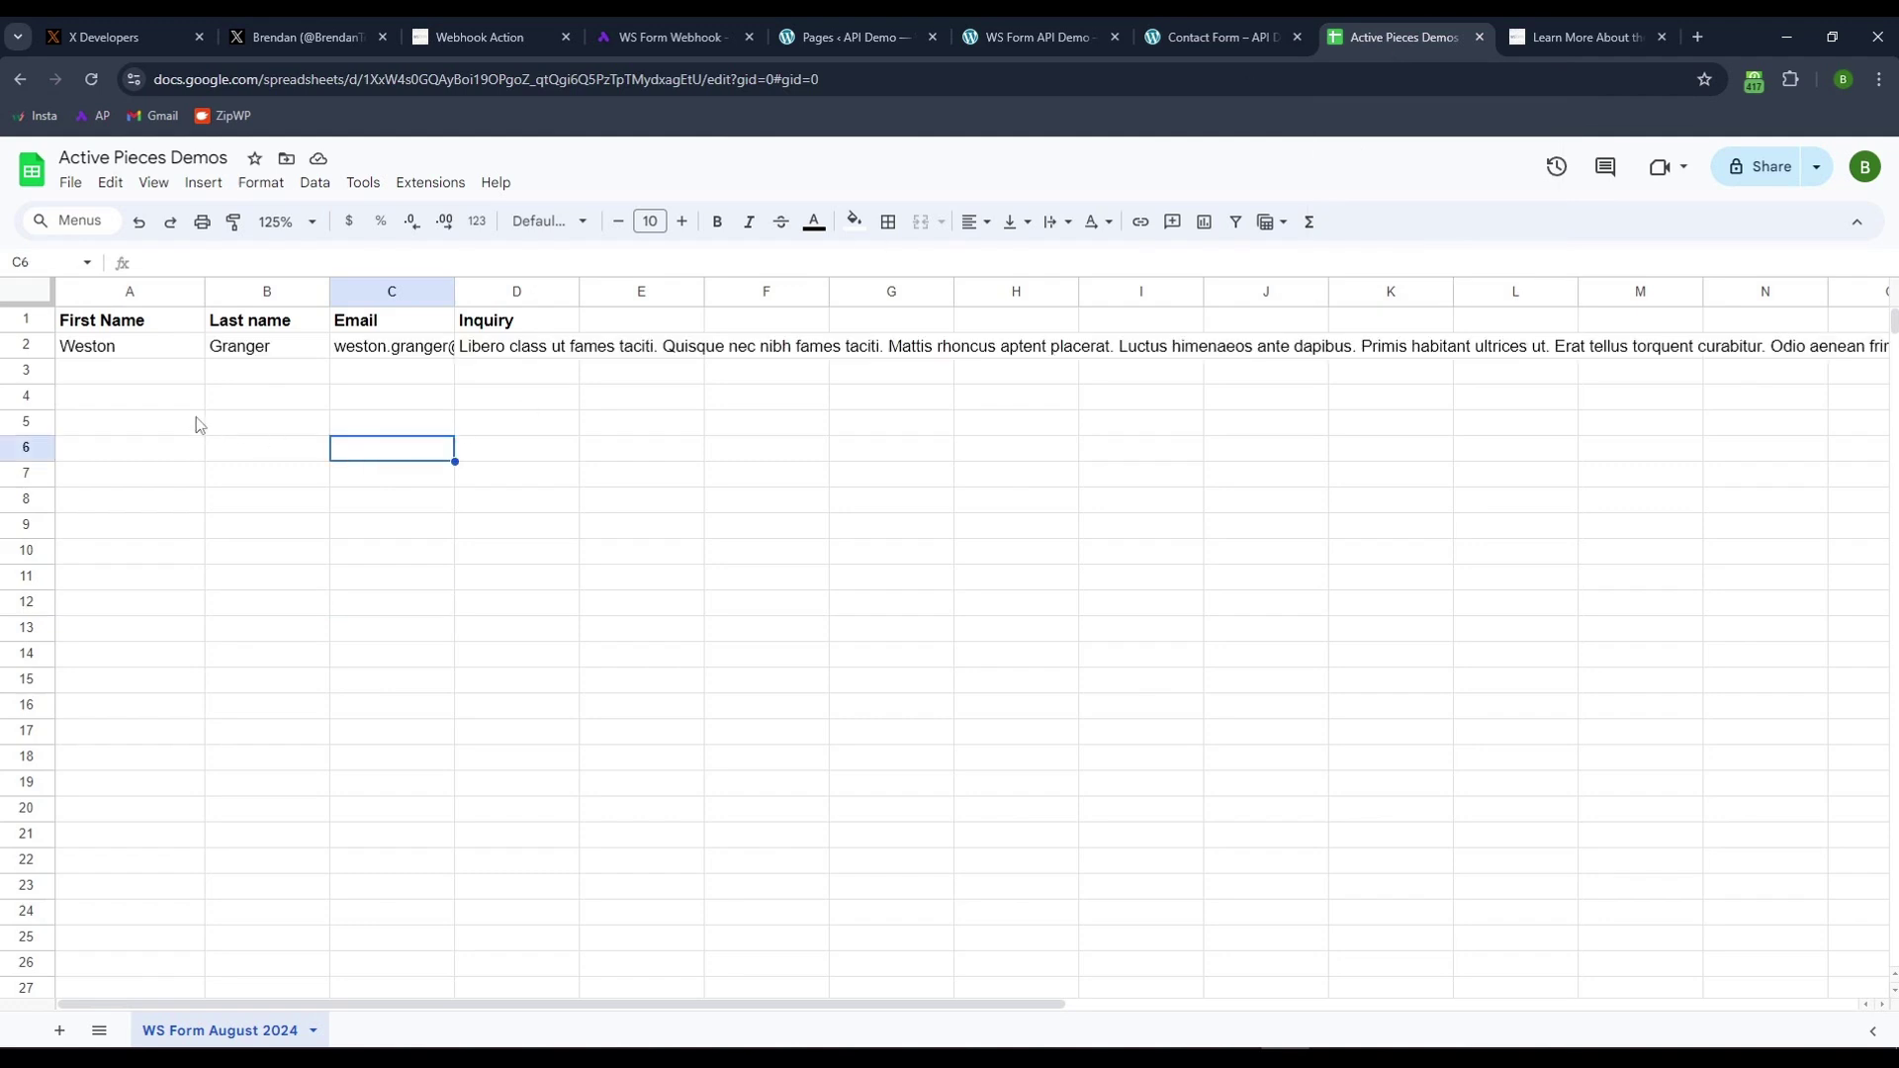
click(129, 353)
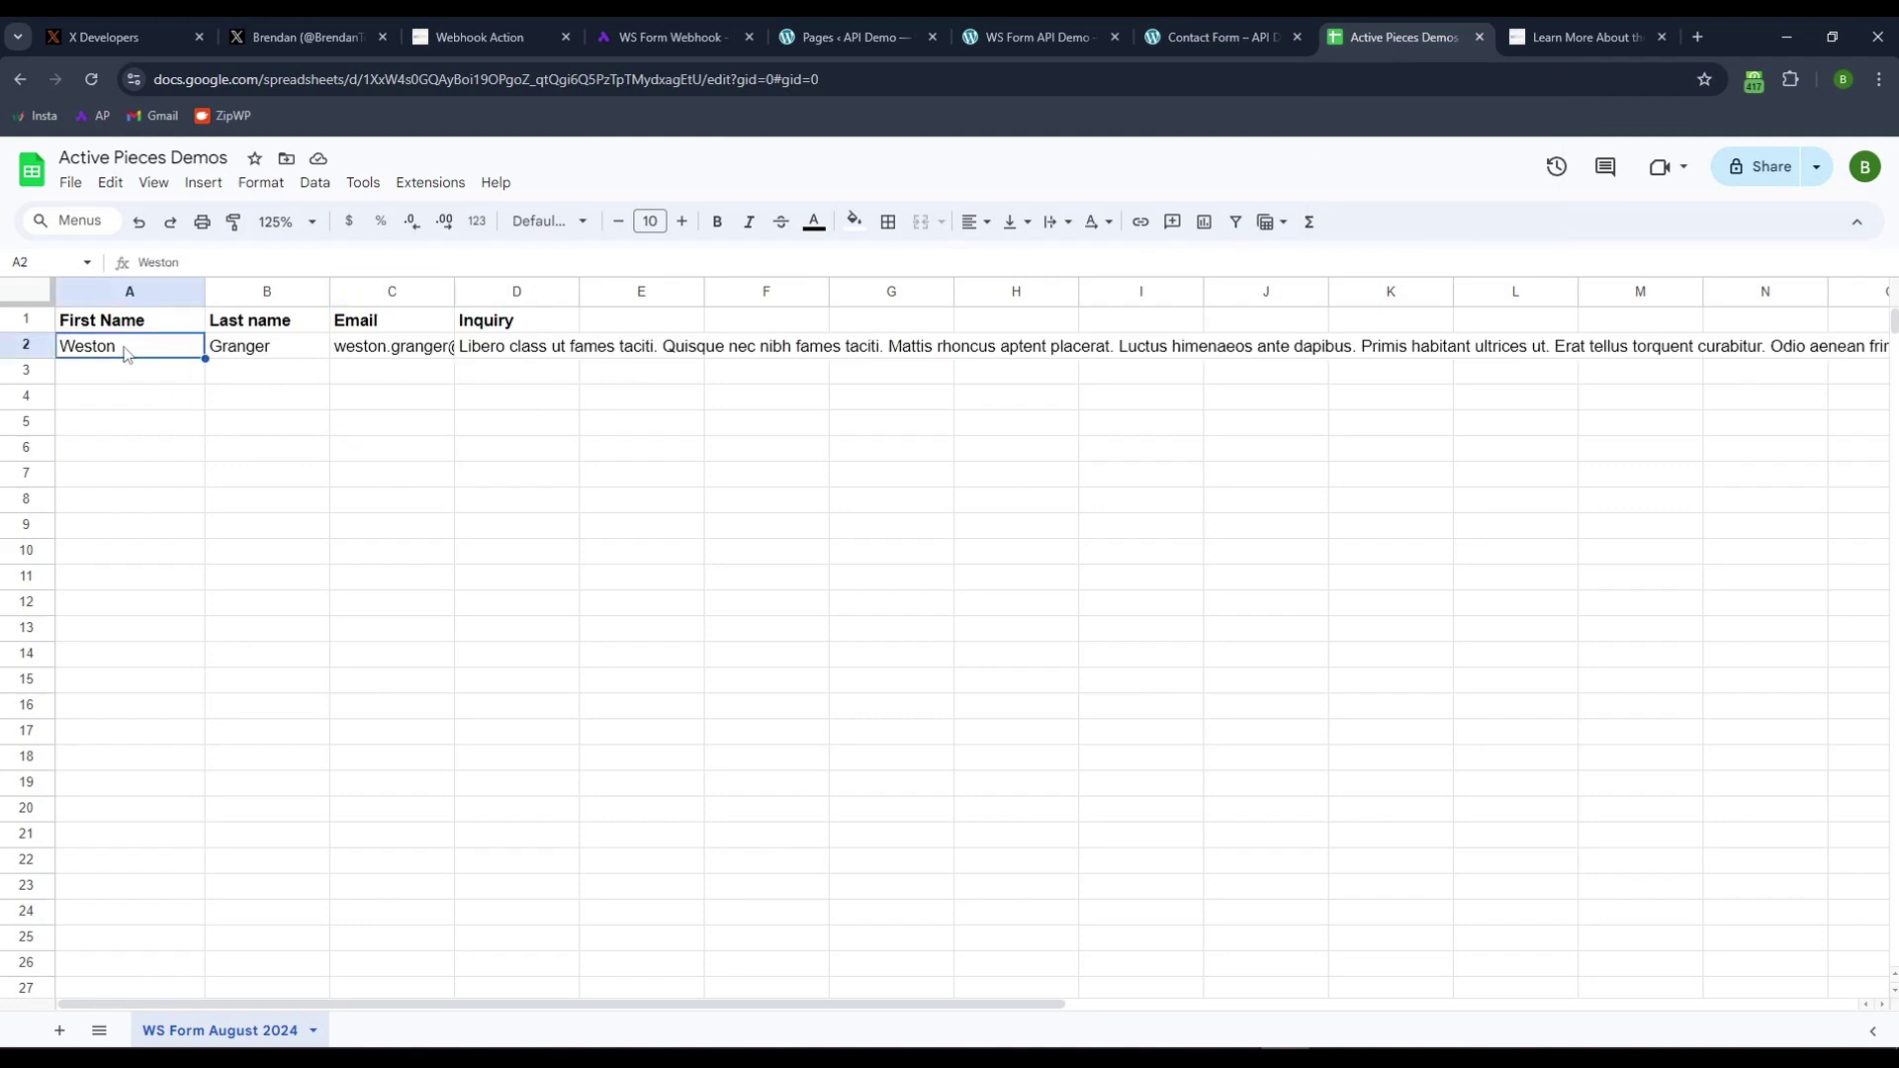
mouse_move(364, 352)
click(650, 39)
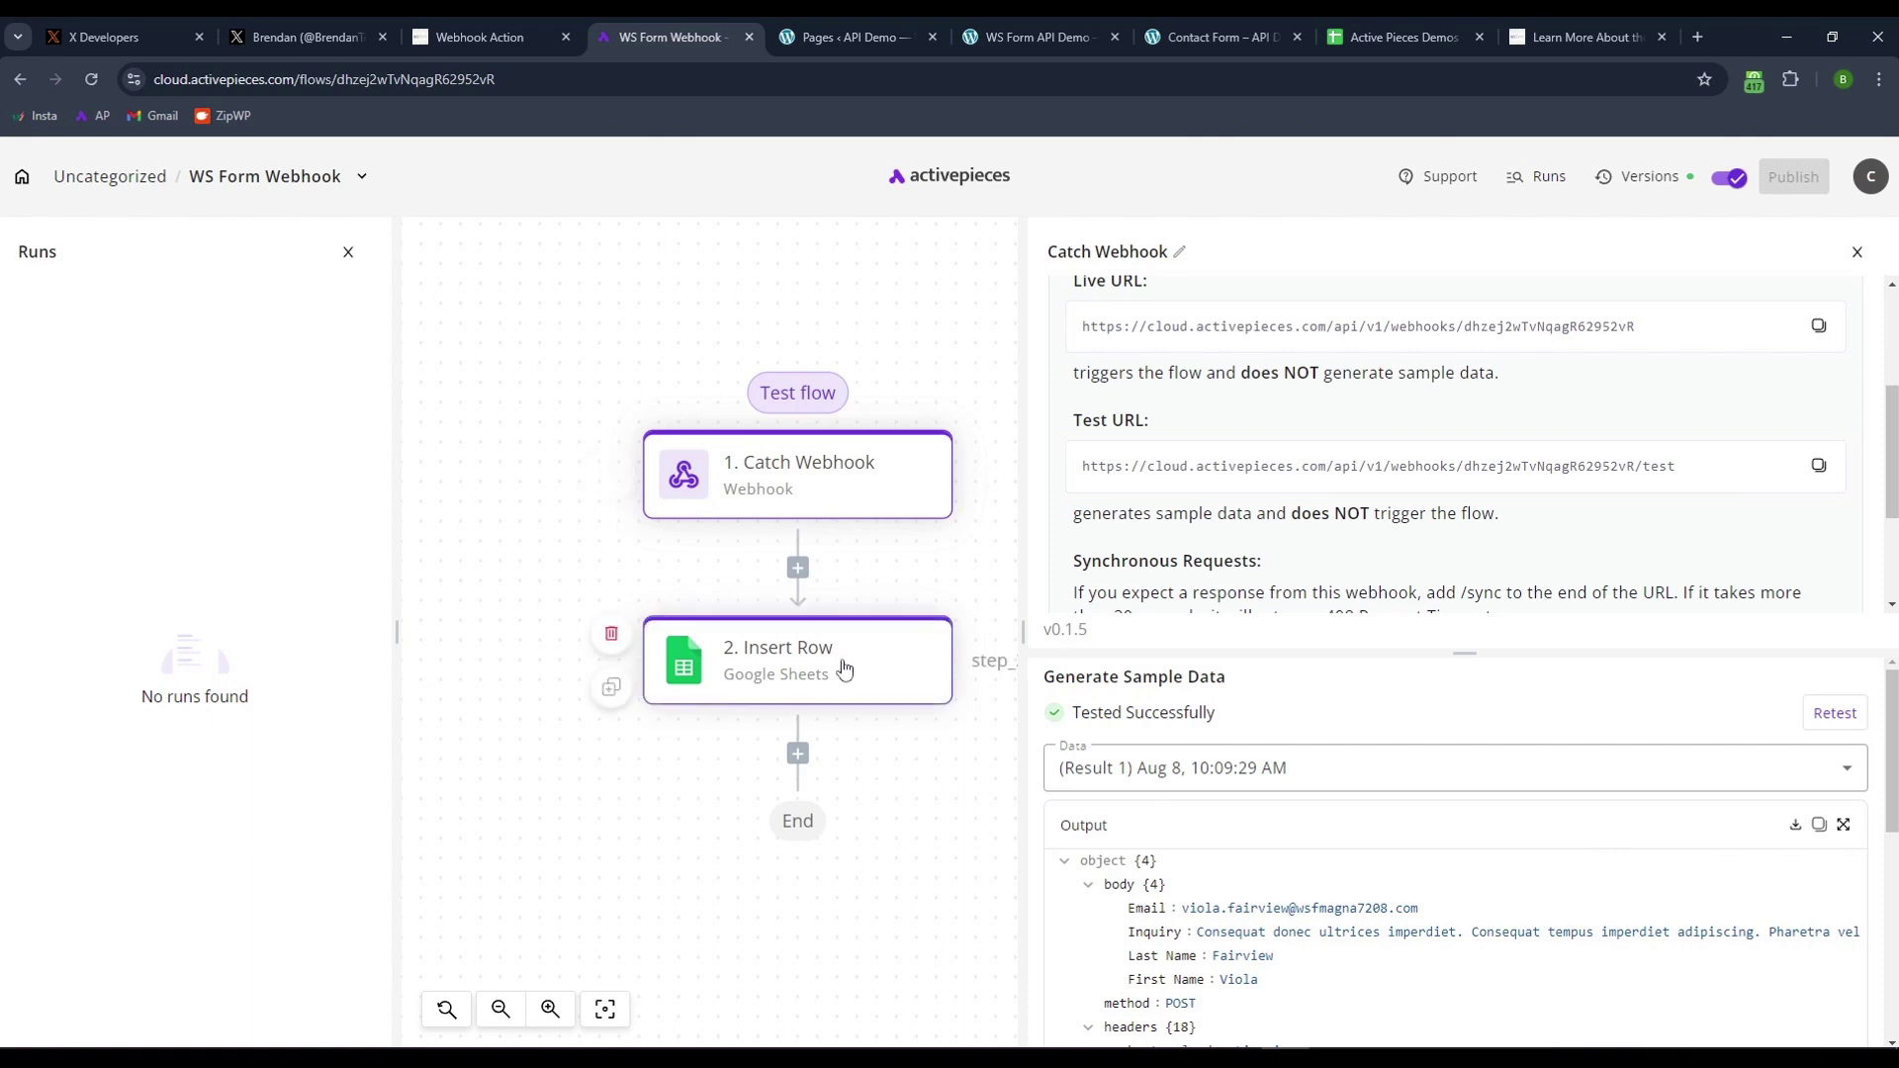
- Review the Insert Row step's settings and output, then return to the WS Form API Demo page
click(844, 675)
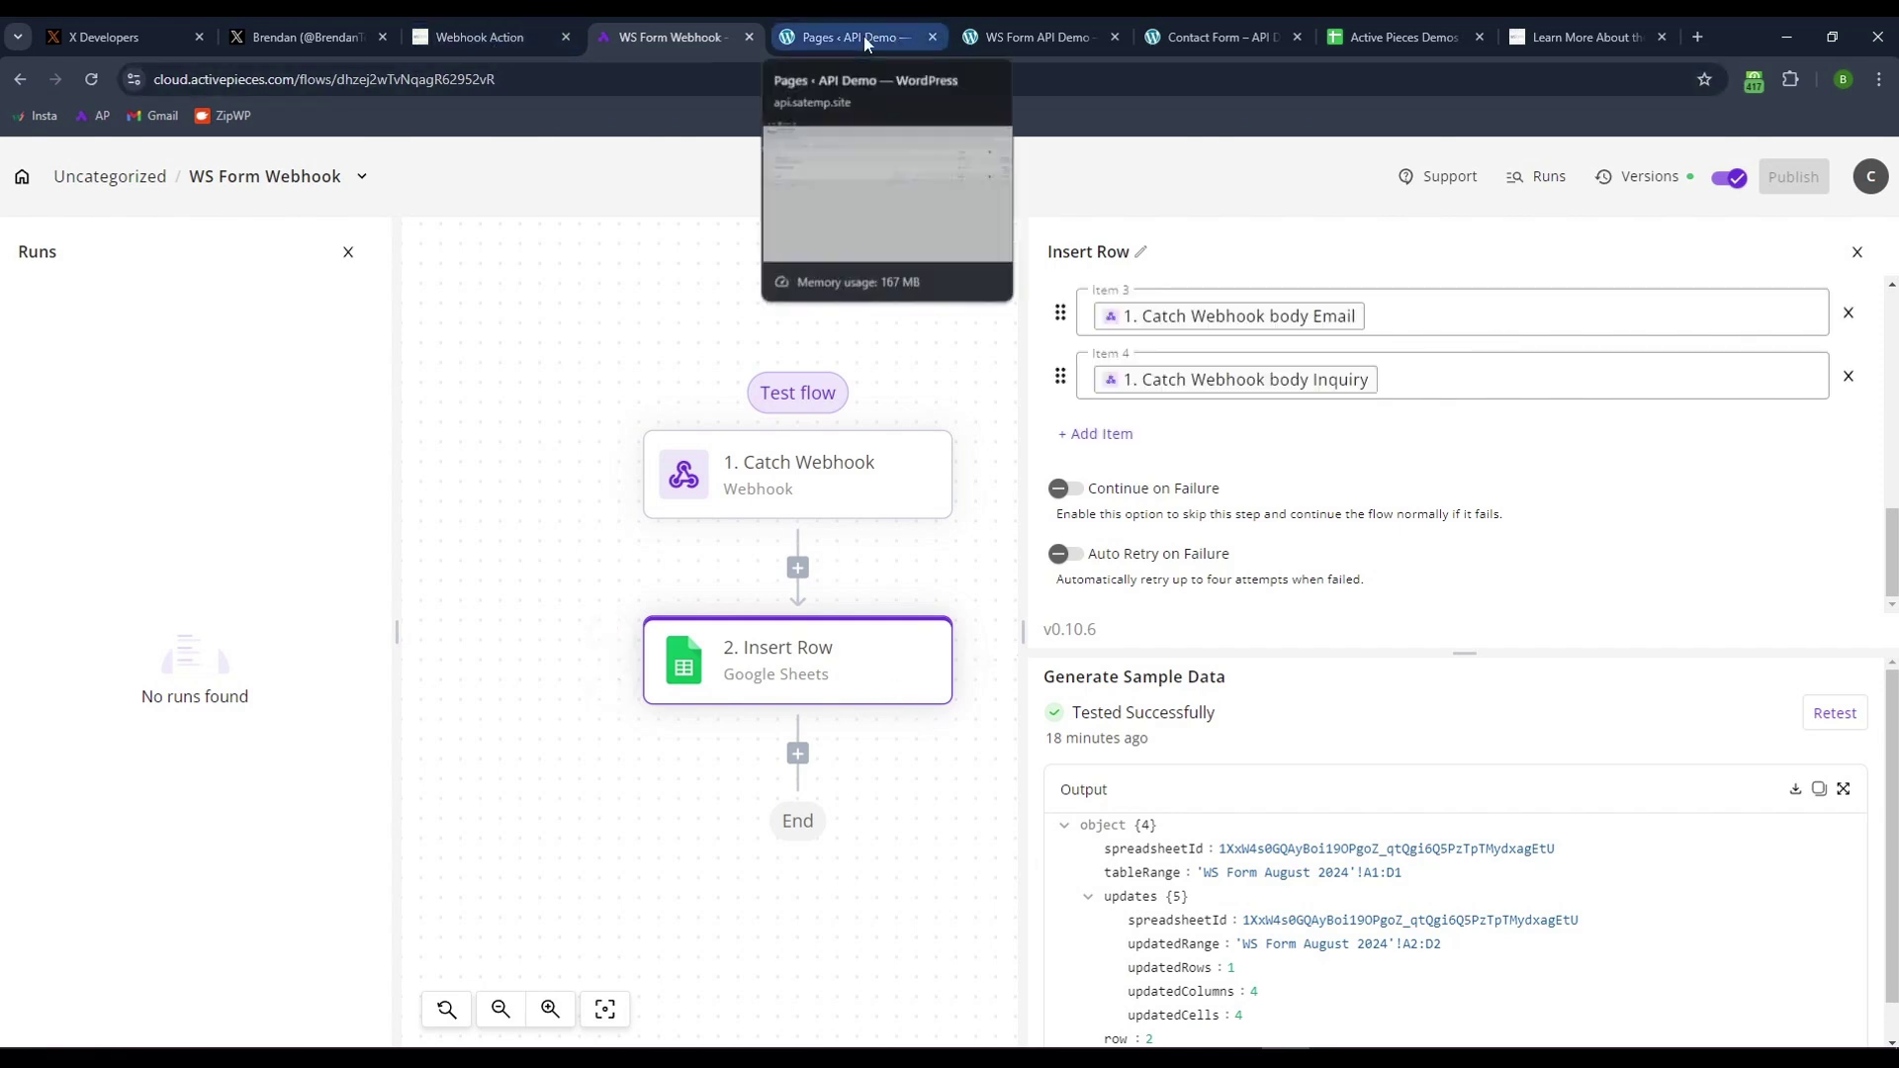
click(1019, 38)
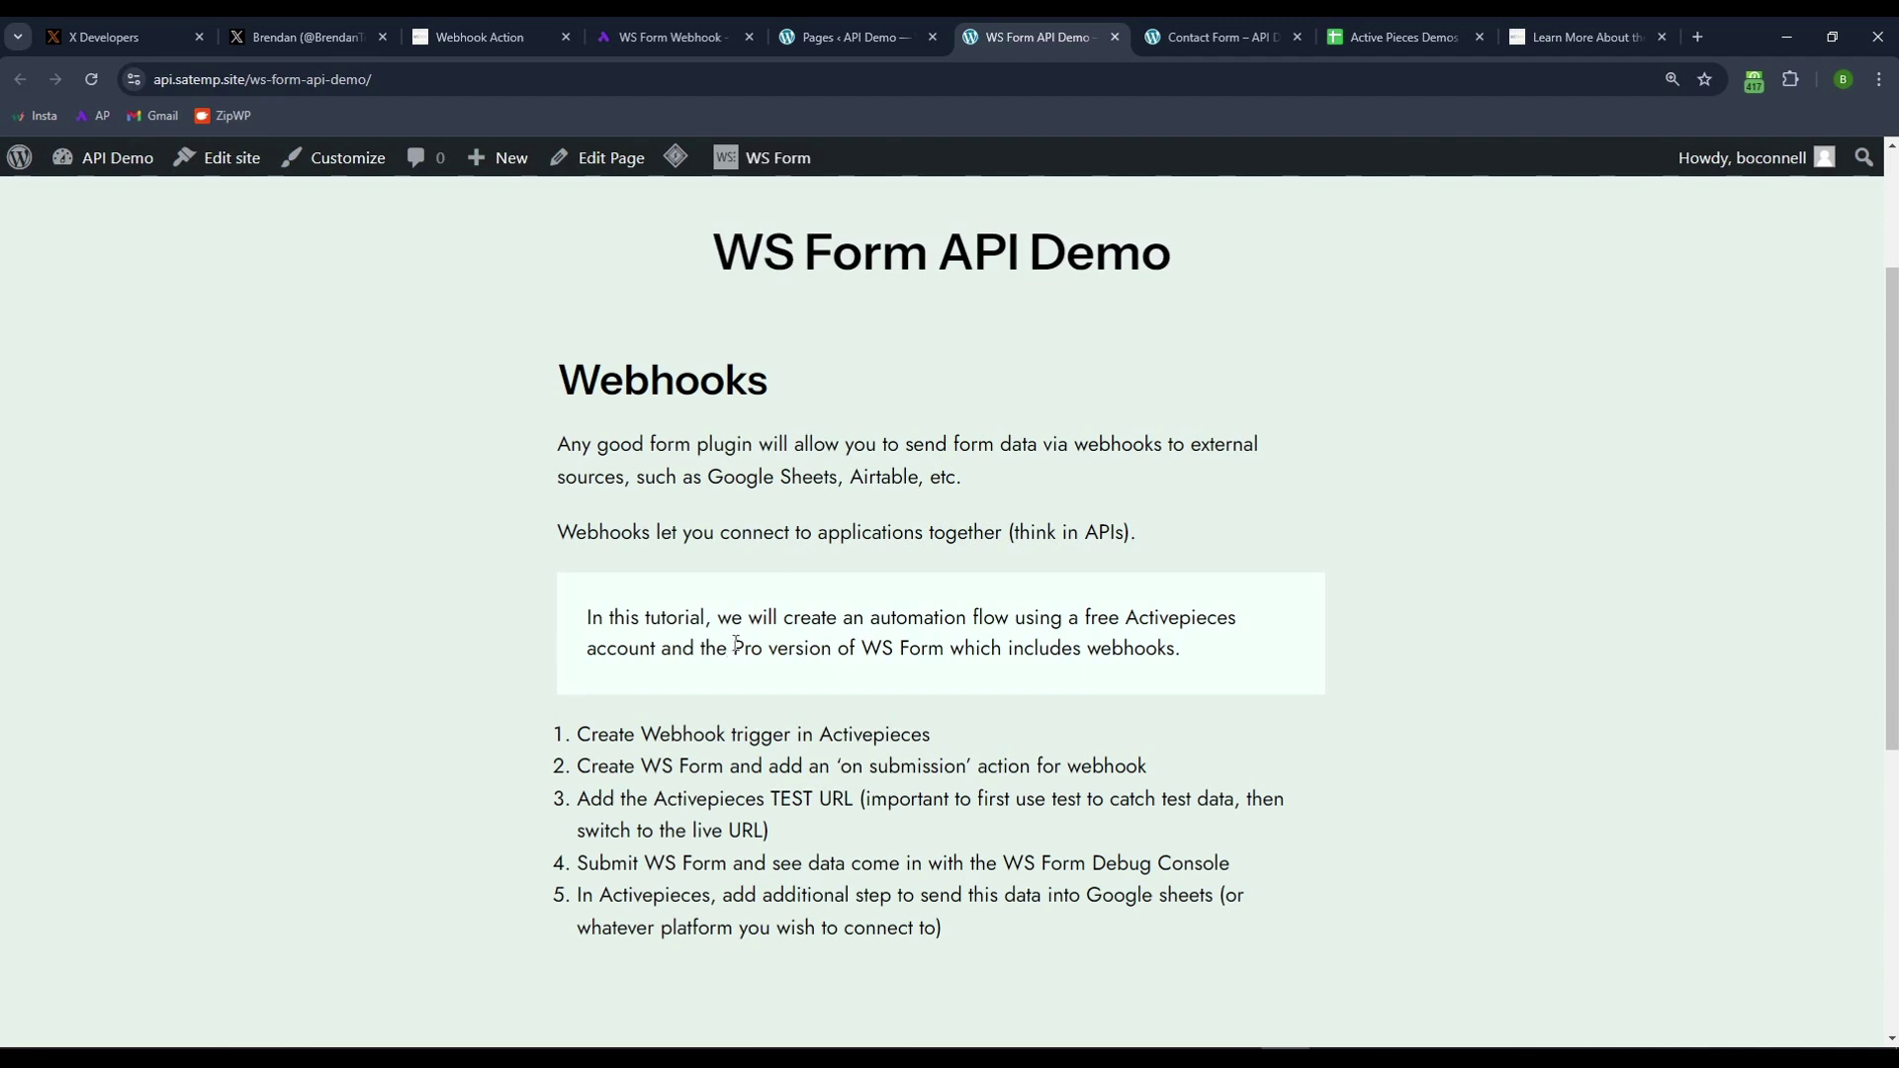
drag(733, 651, 765, 640)
scroll(471, 661, down, 1)
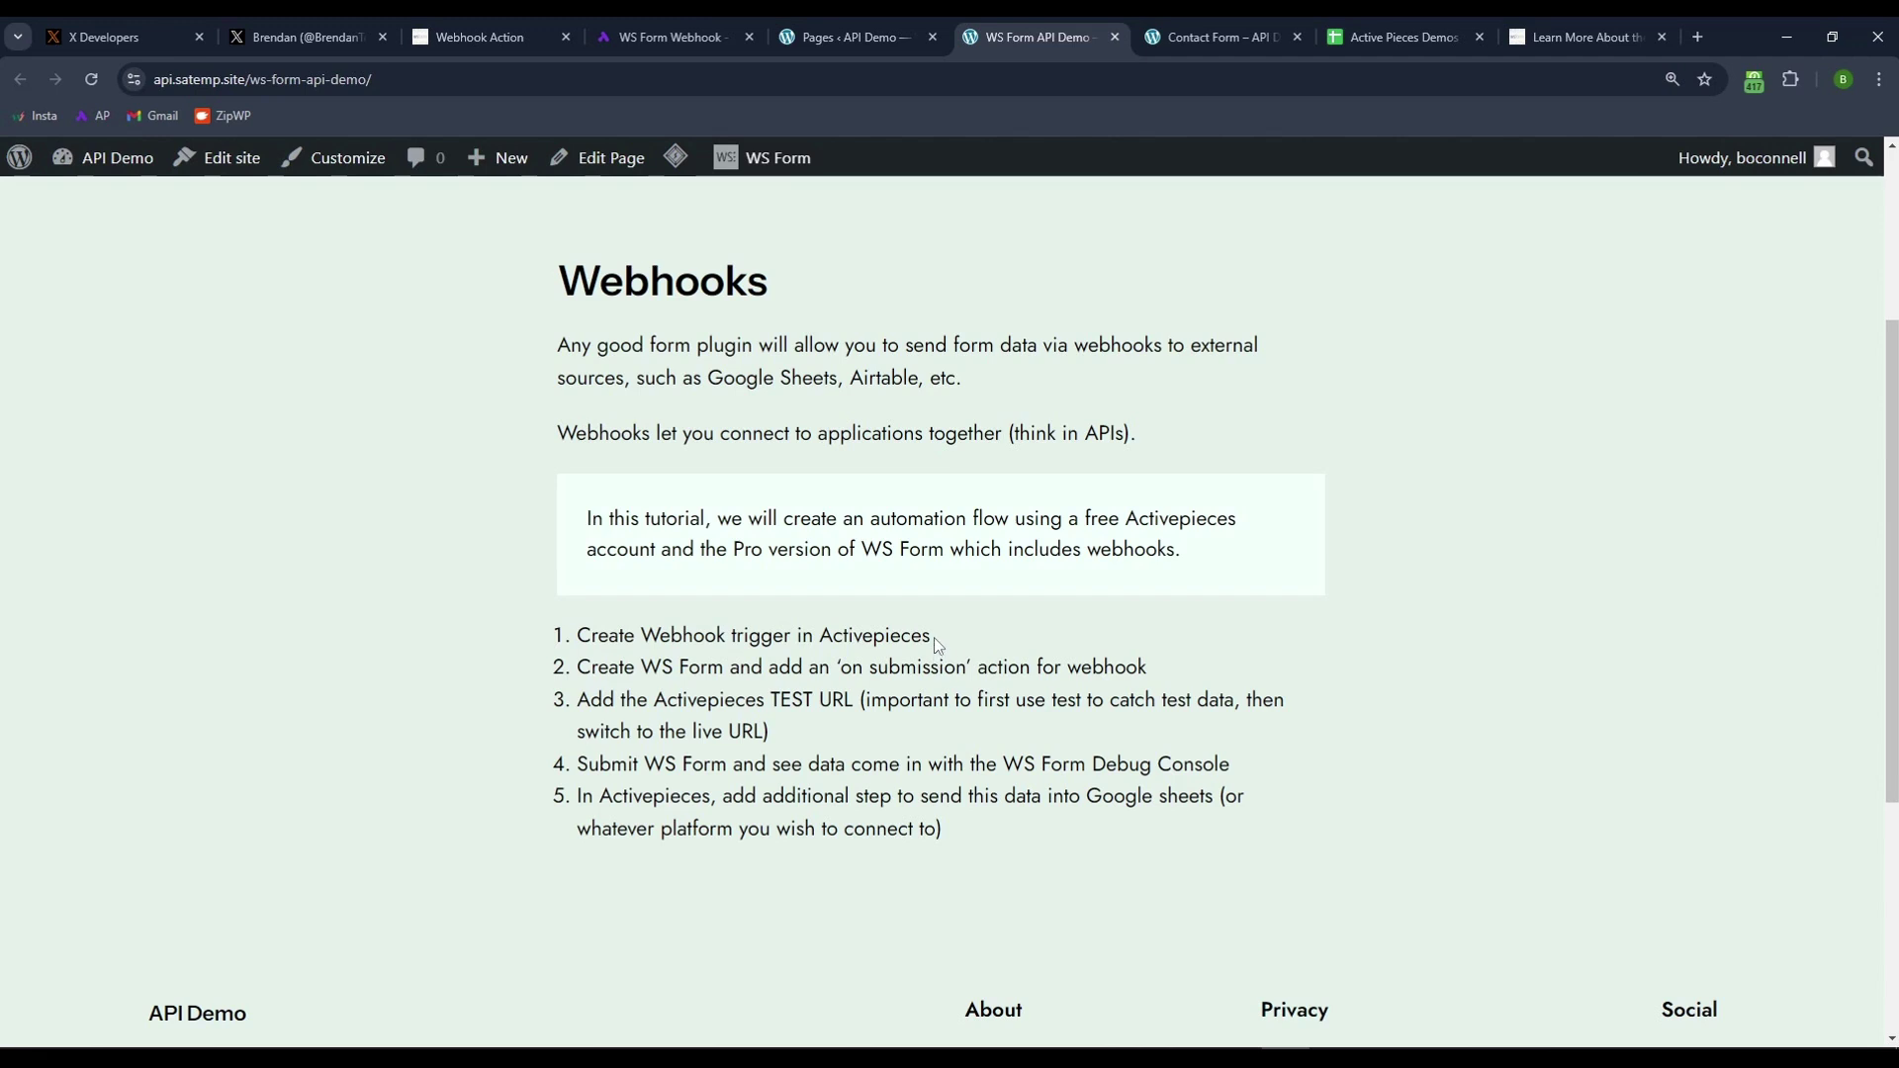
drag(934, 637, 823, 636)
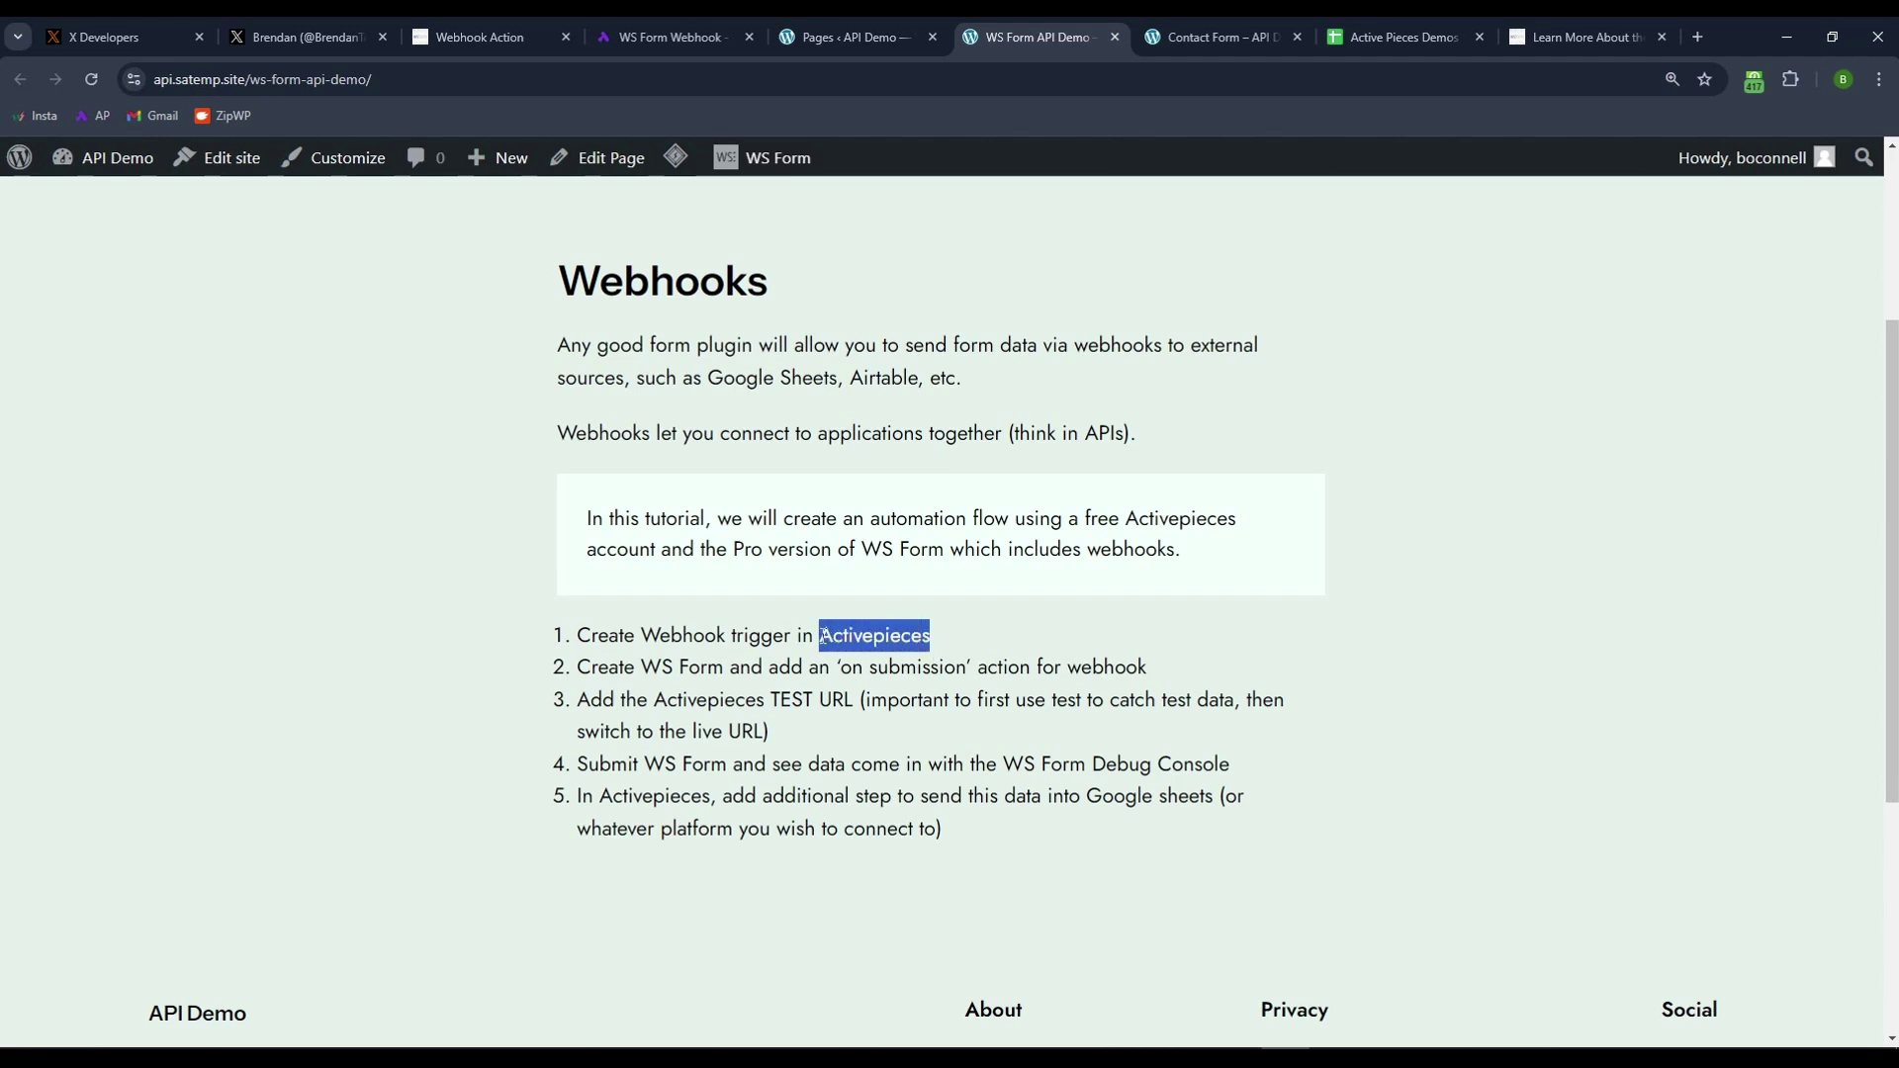
click(1025, 624)
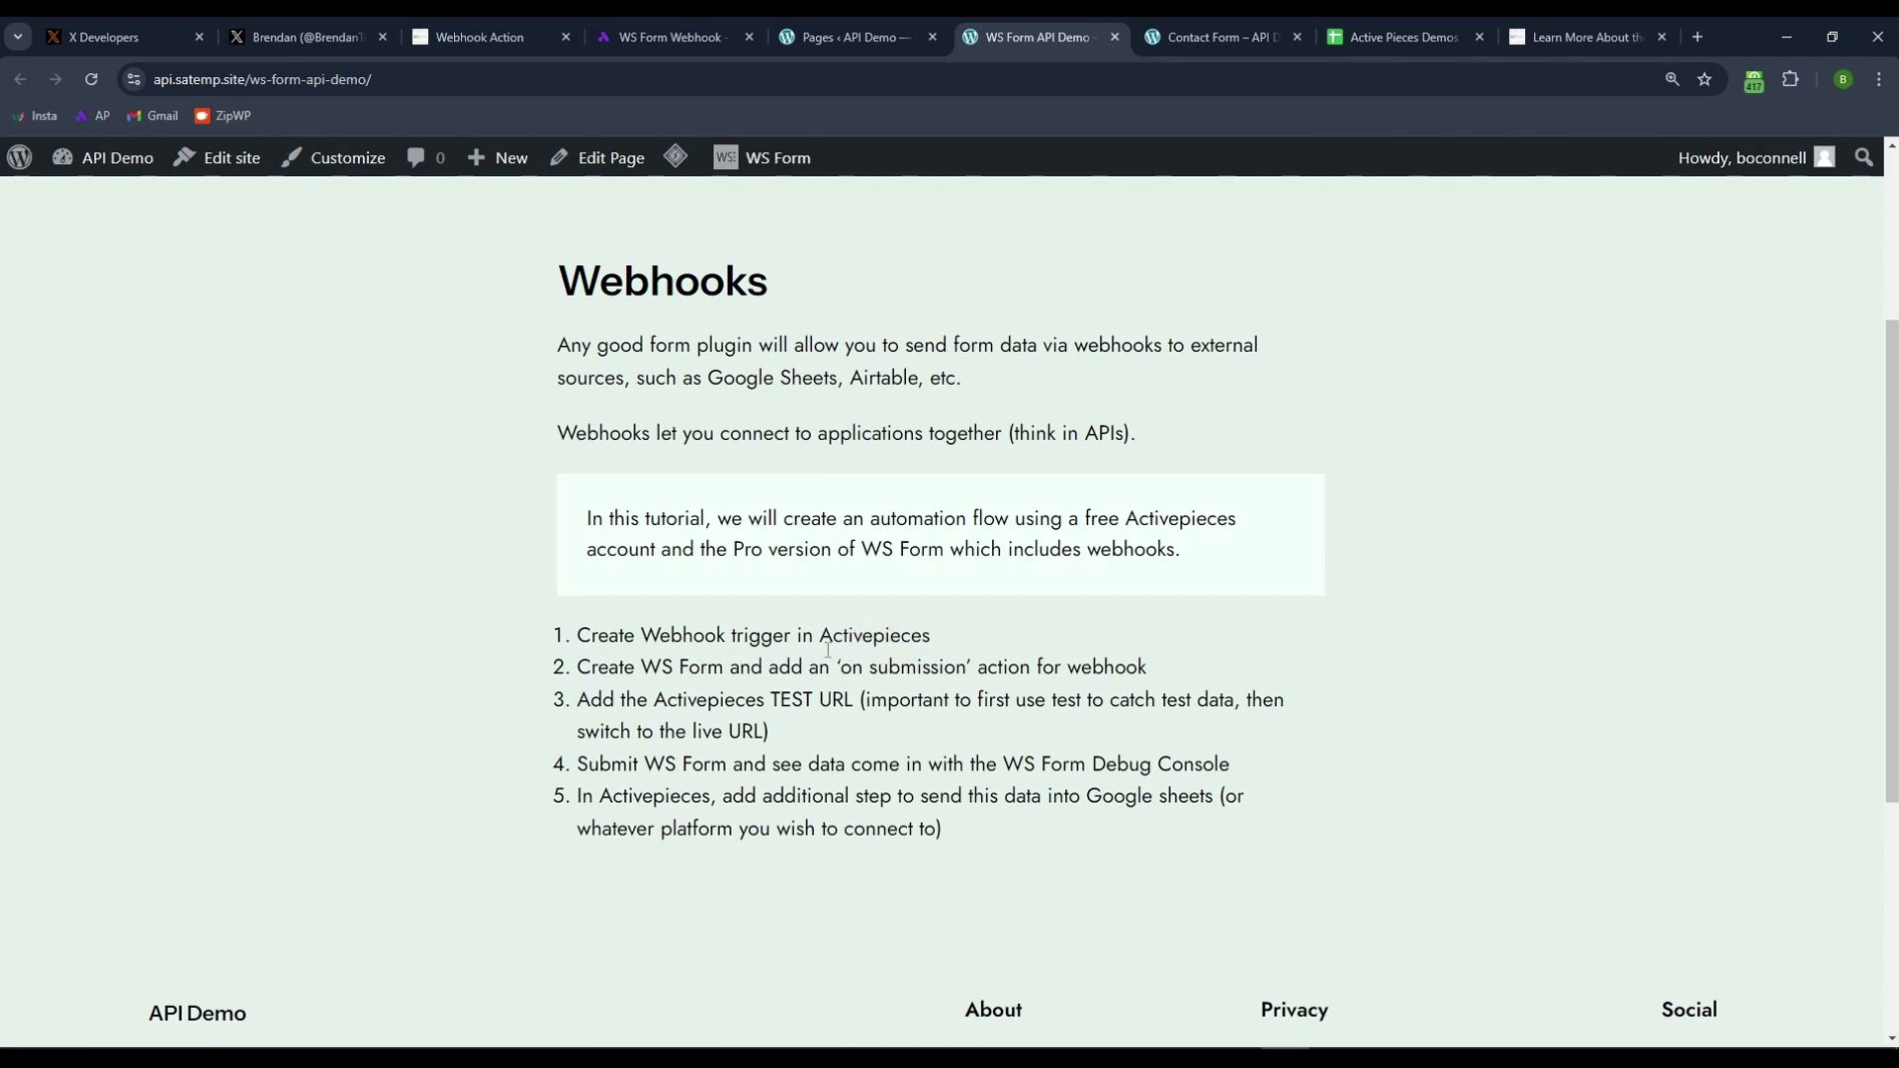
drag(641, 660, 720, 662)
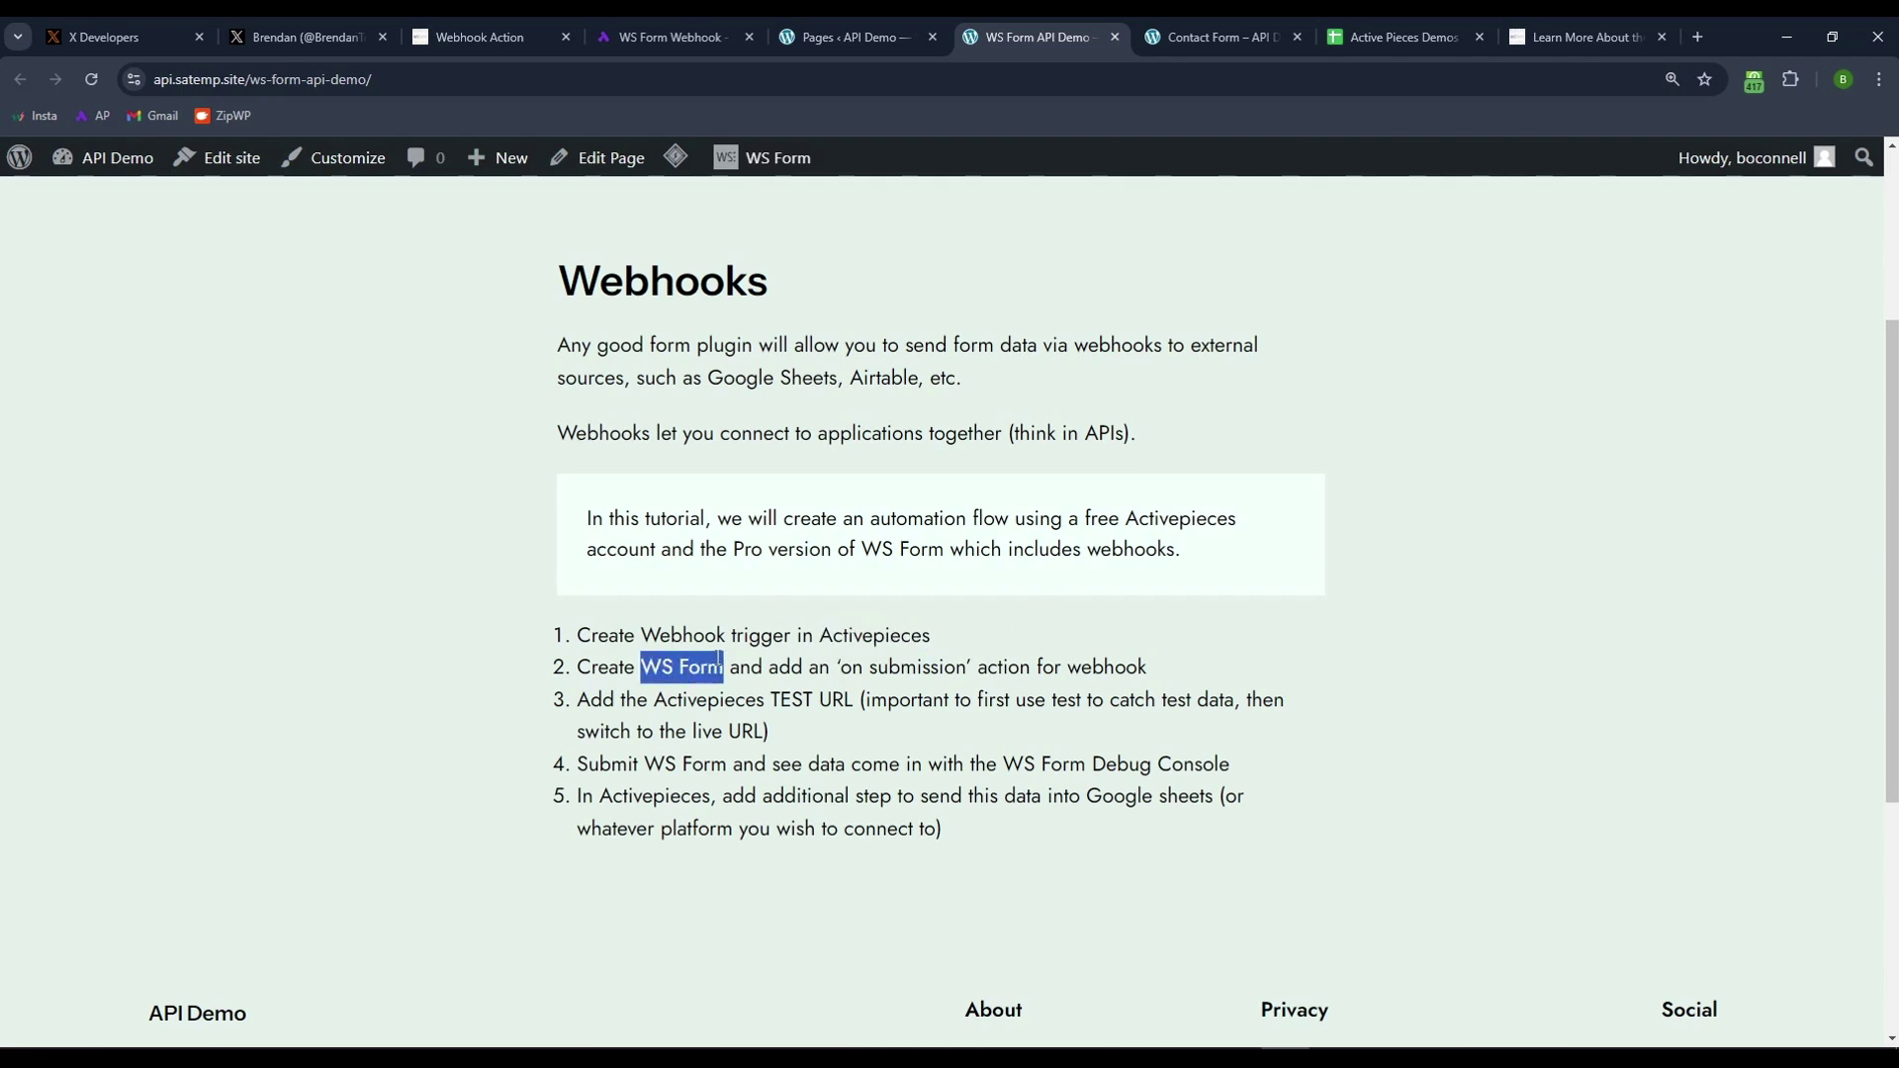
click(866, 670)
drag(845, 669, 956, 669)
click(1036, 673)
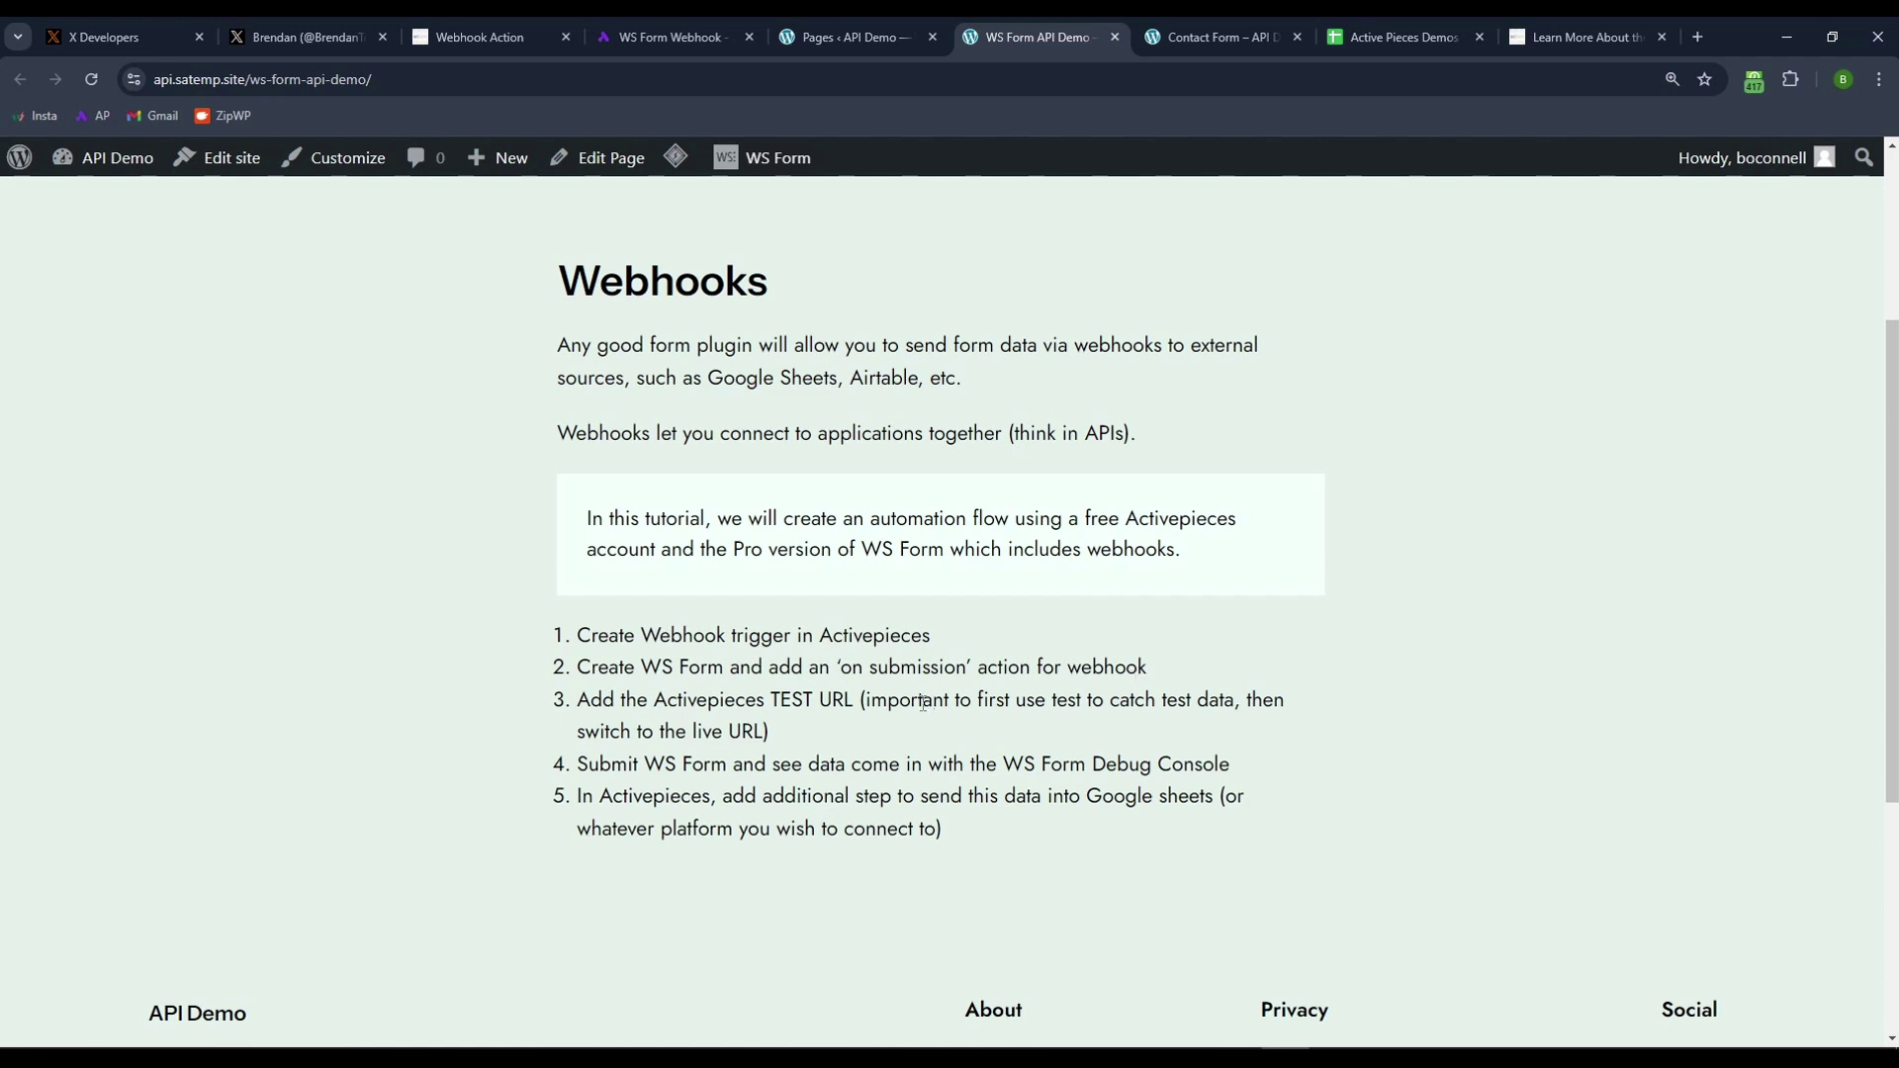
drag(774, 697, 771, 702)
click(856, 704)
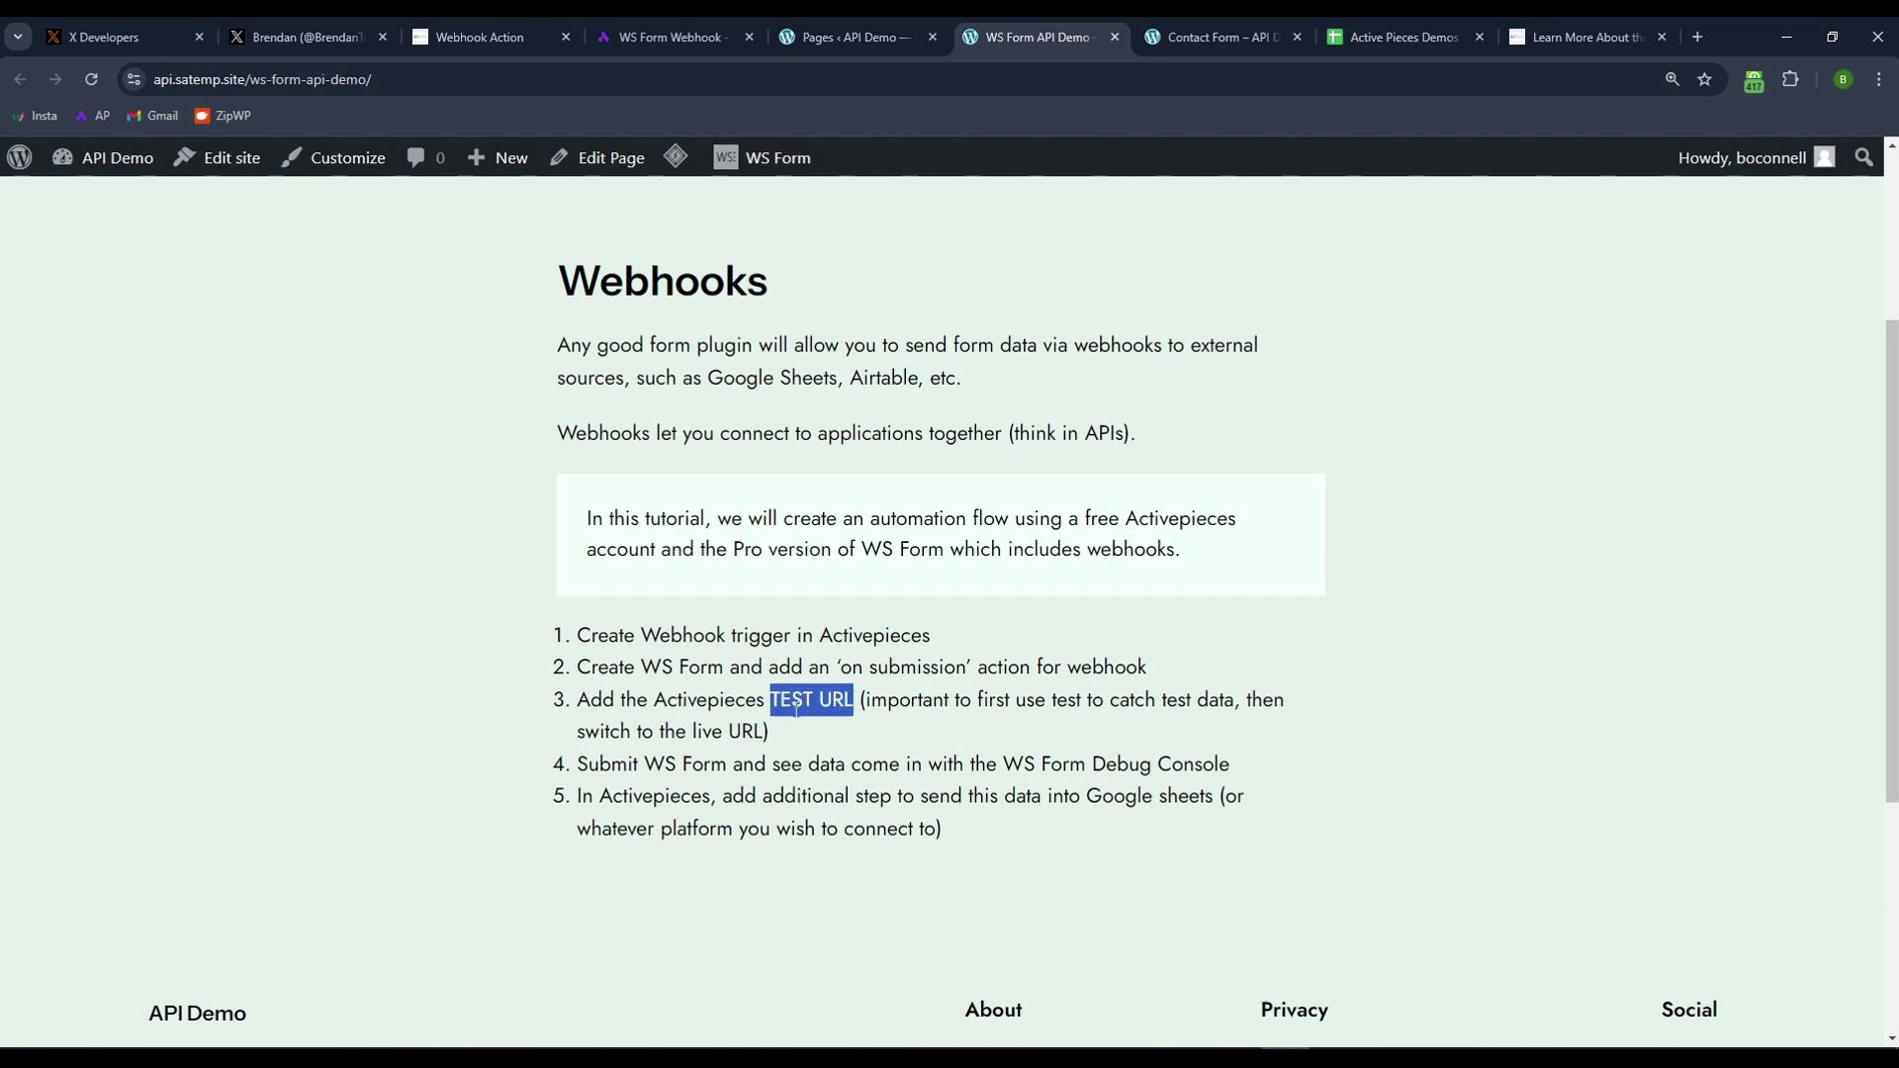
click(773, 703)
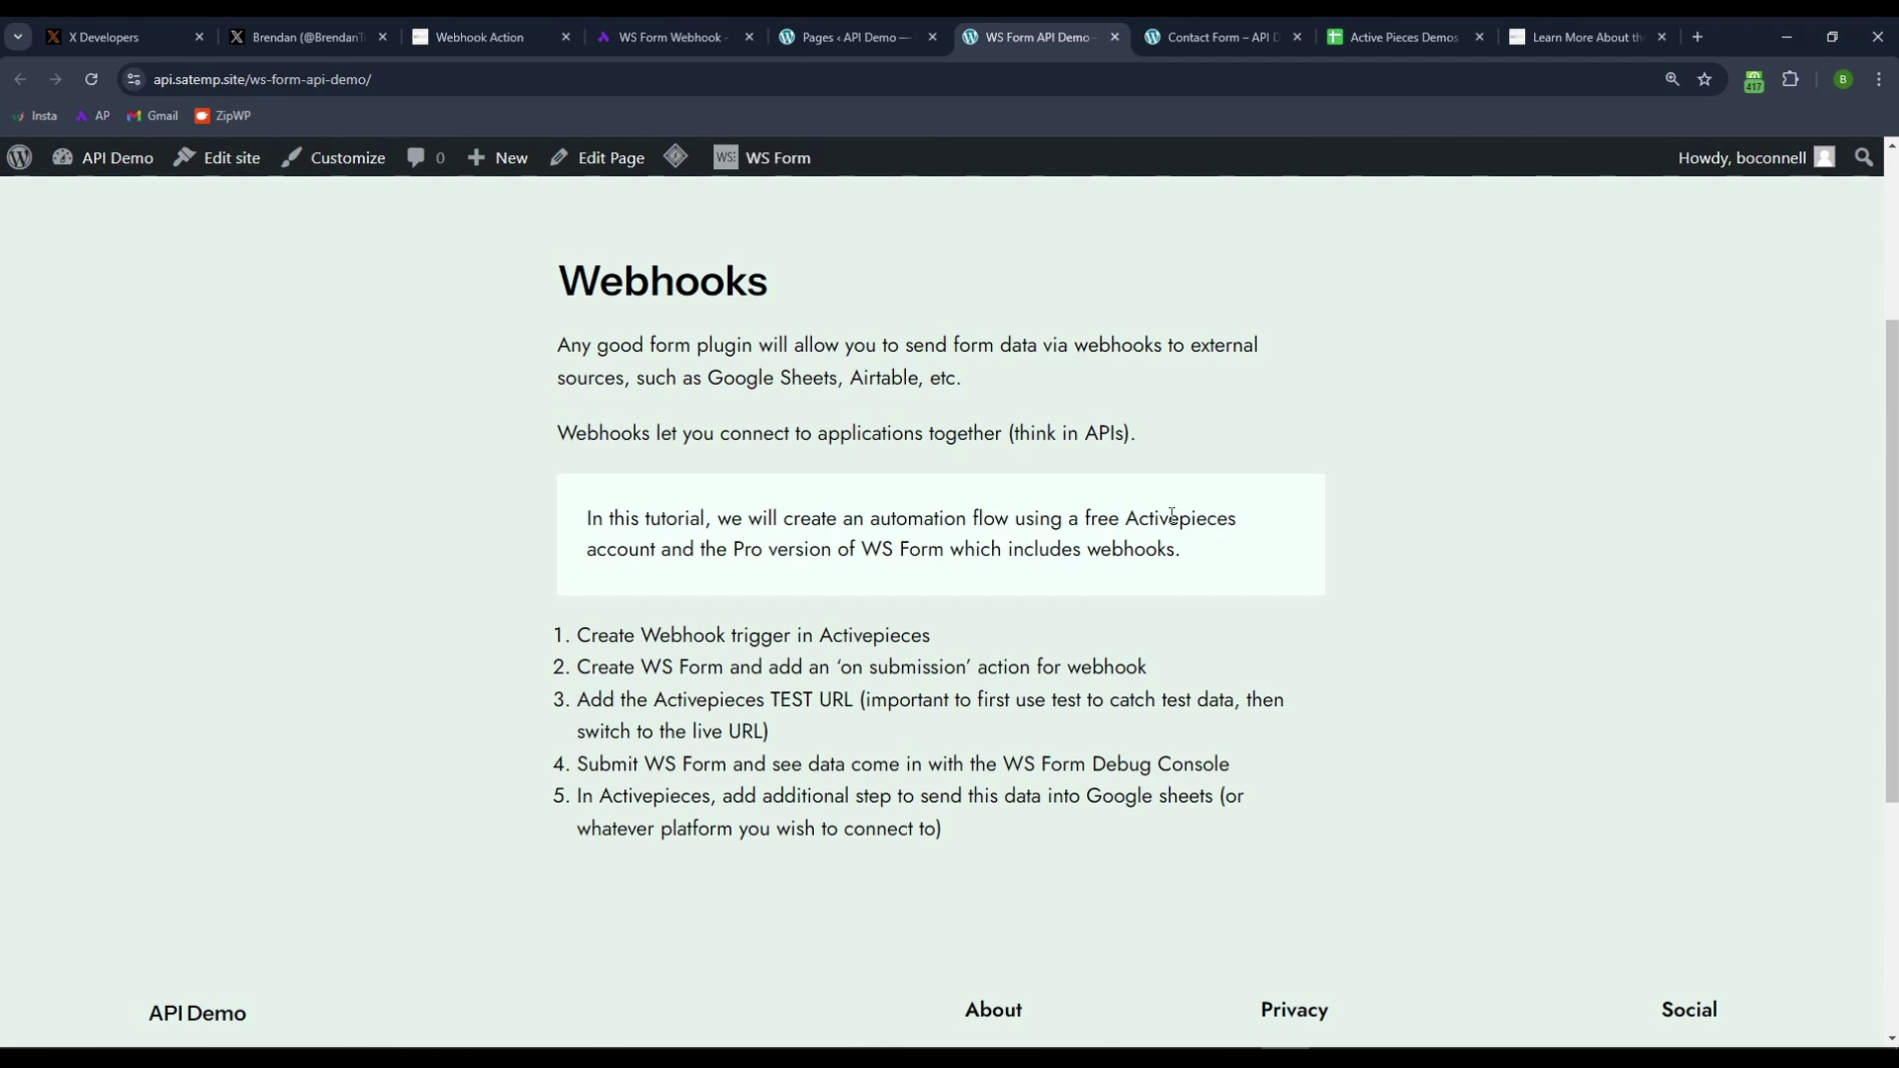
click(1217, 49)
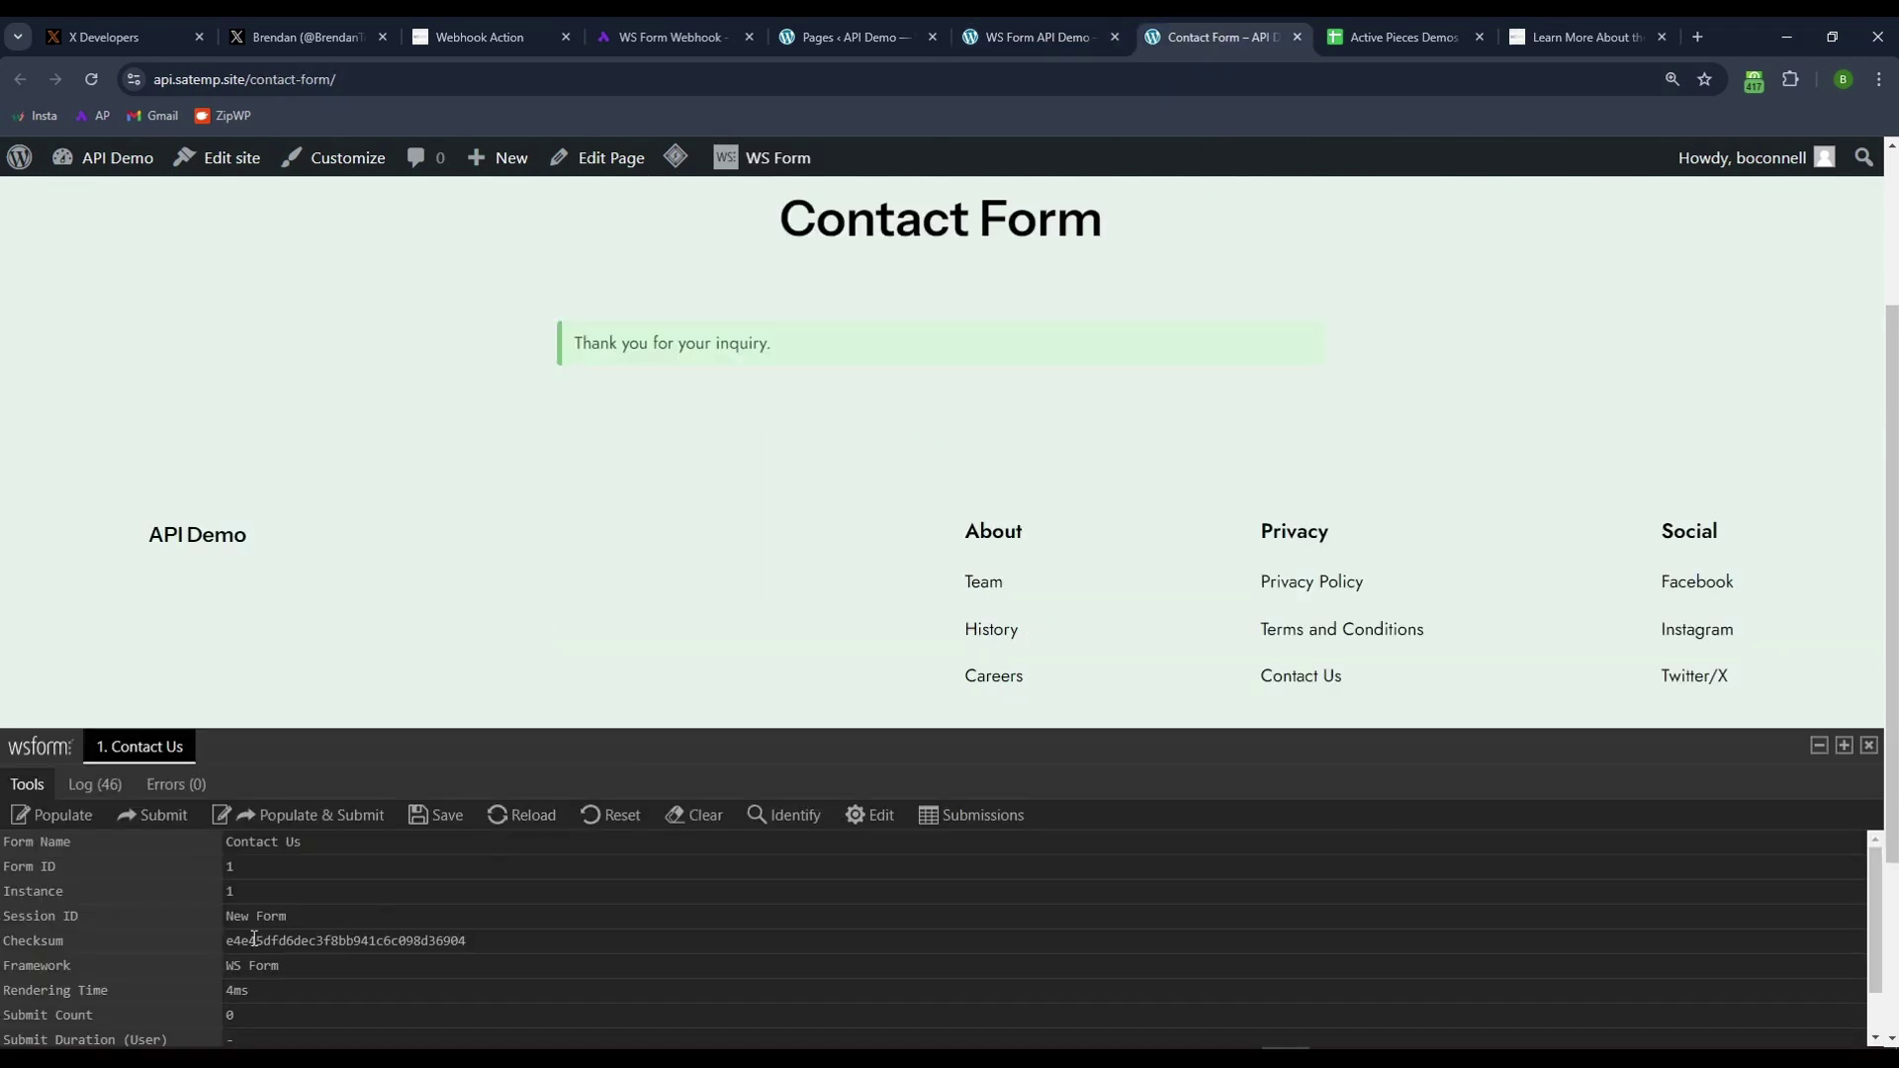
click(1392, 32)
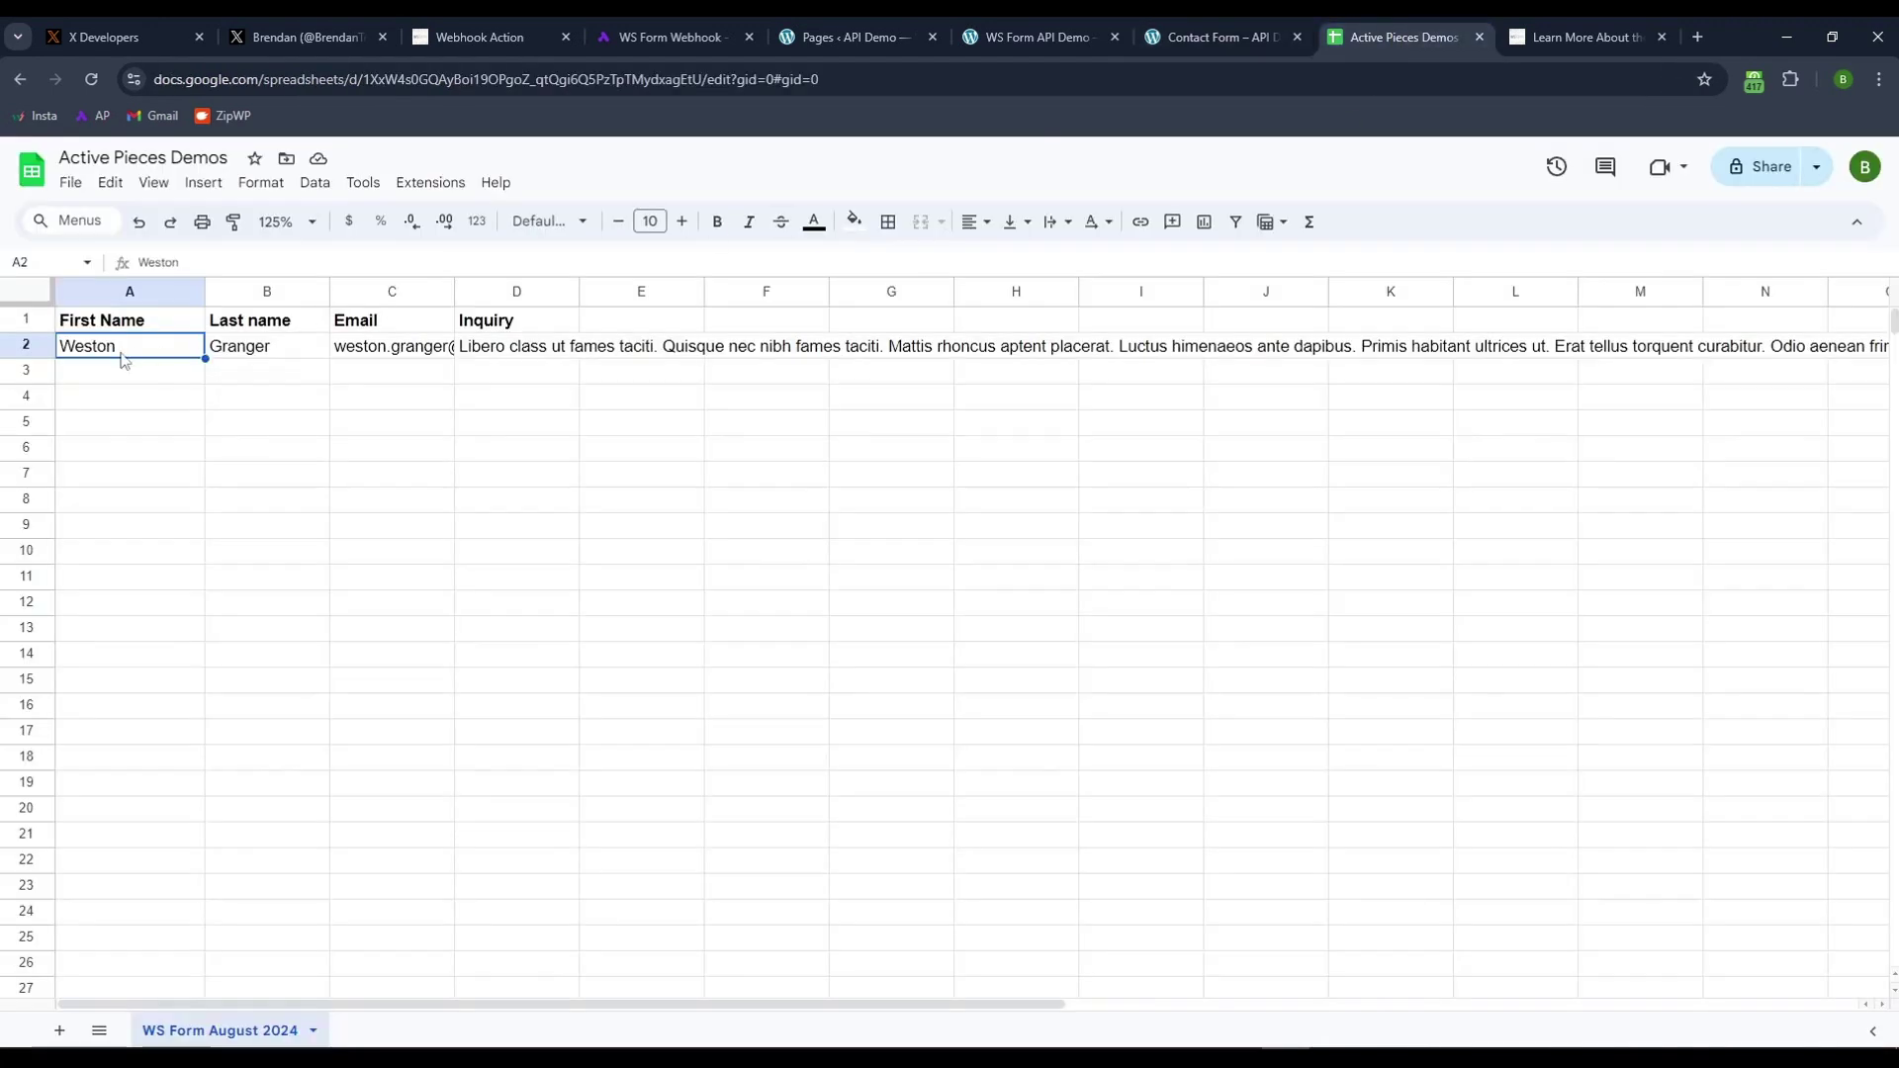
click(1033, 36)
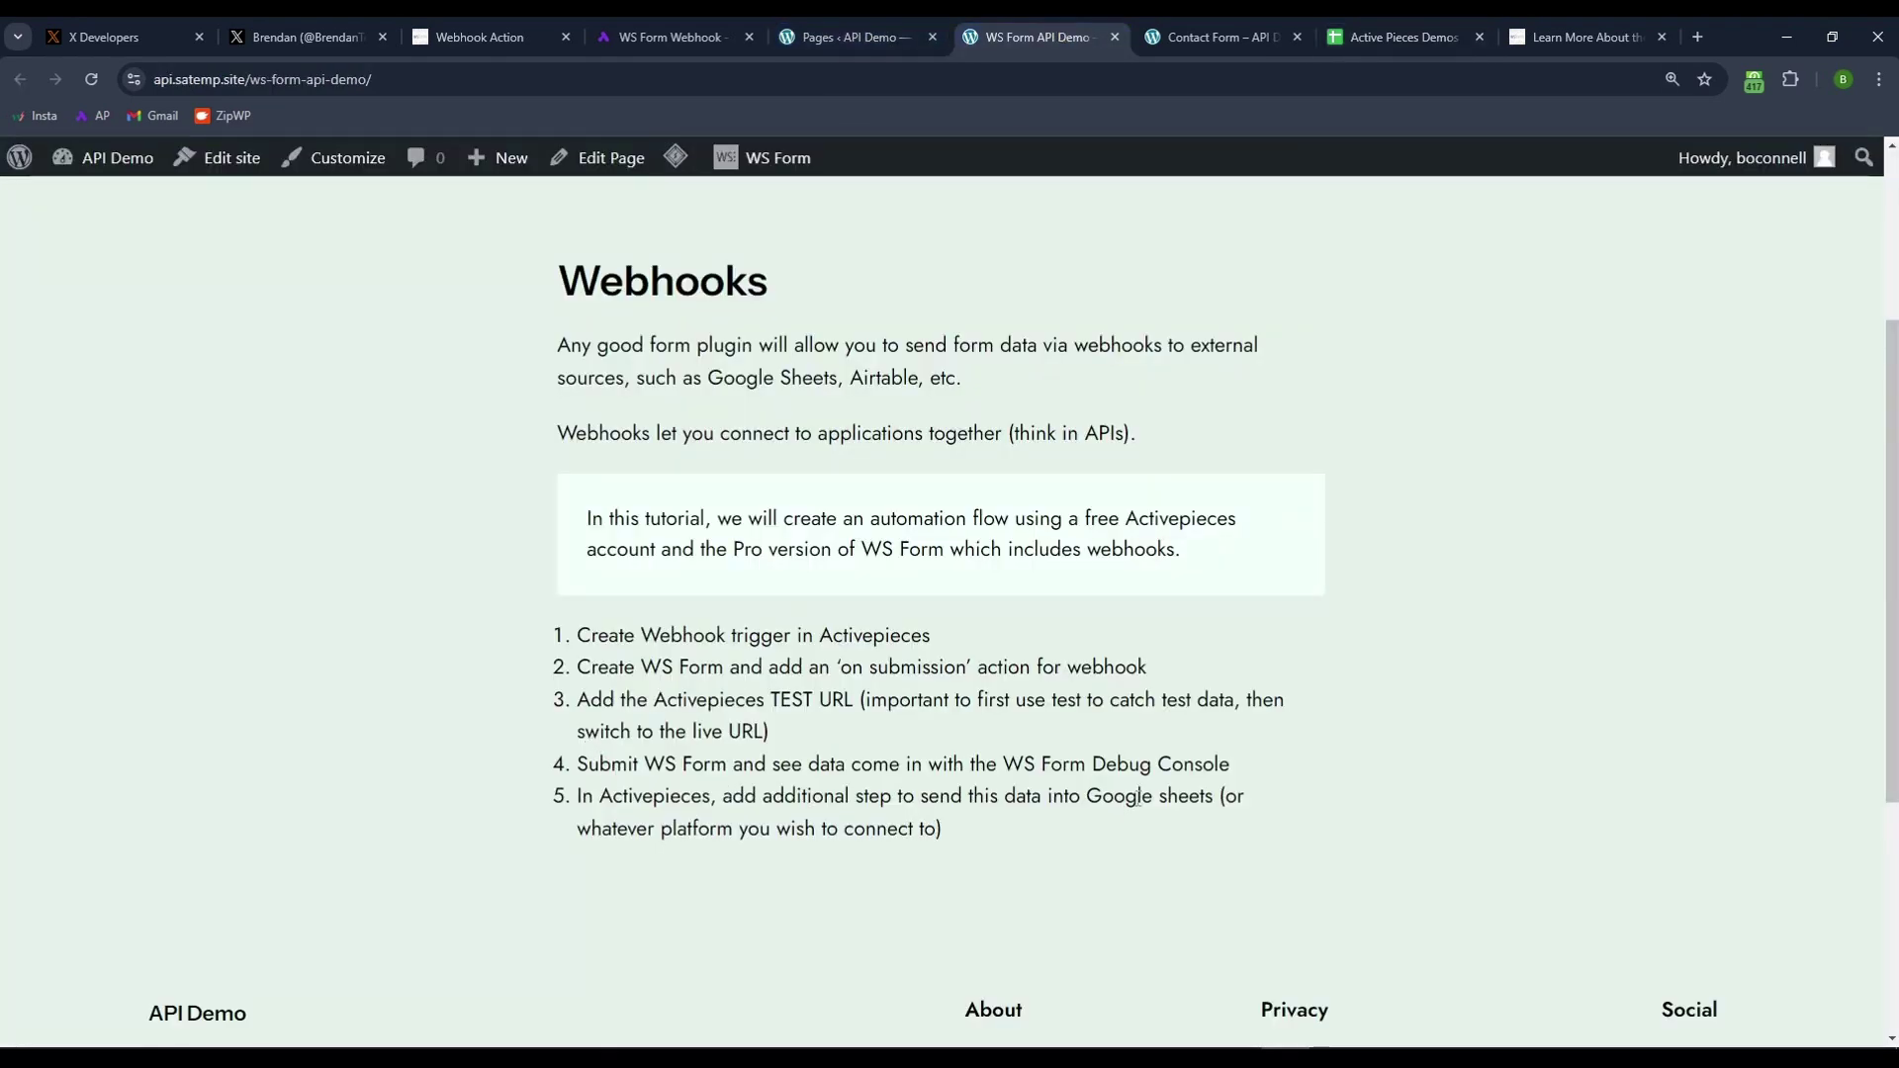
drag(1092, 796, 1223, 799)
click(1191, 827)
- Start a new Activepieces flow with a core Webhook trigger of type Catch Webhook
click(692, 45)
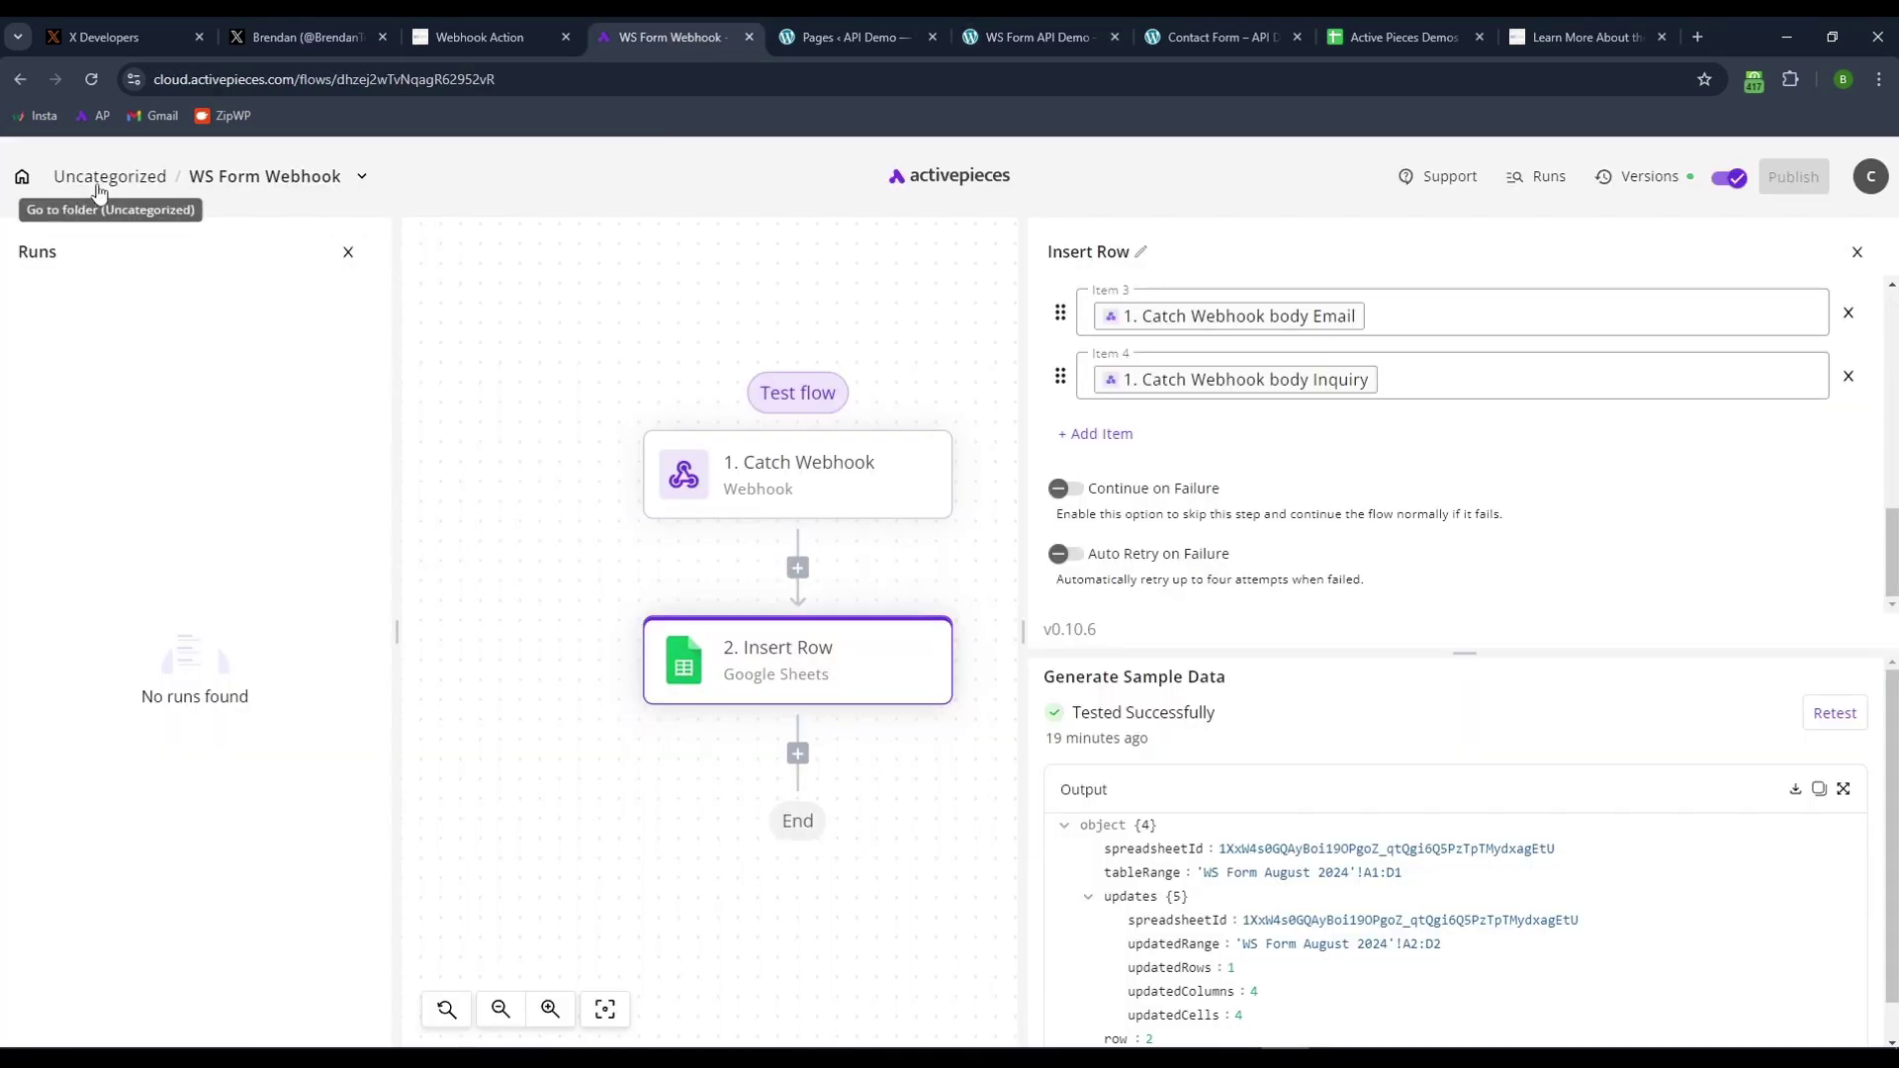
click(22, 176)
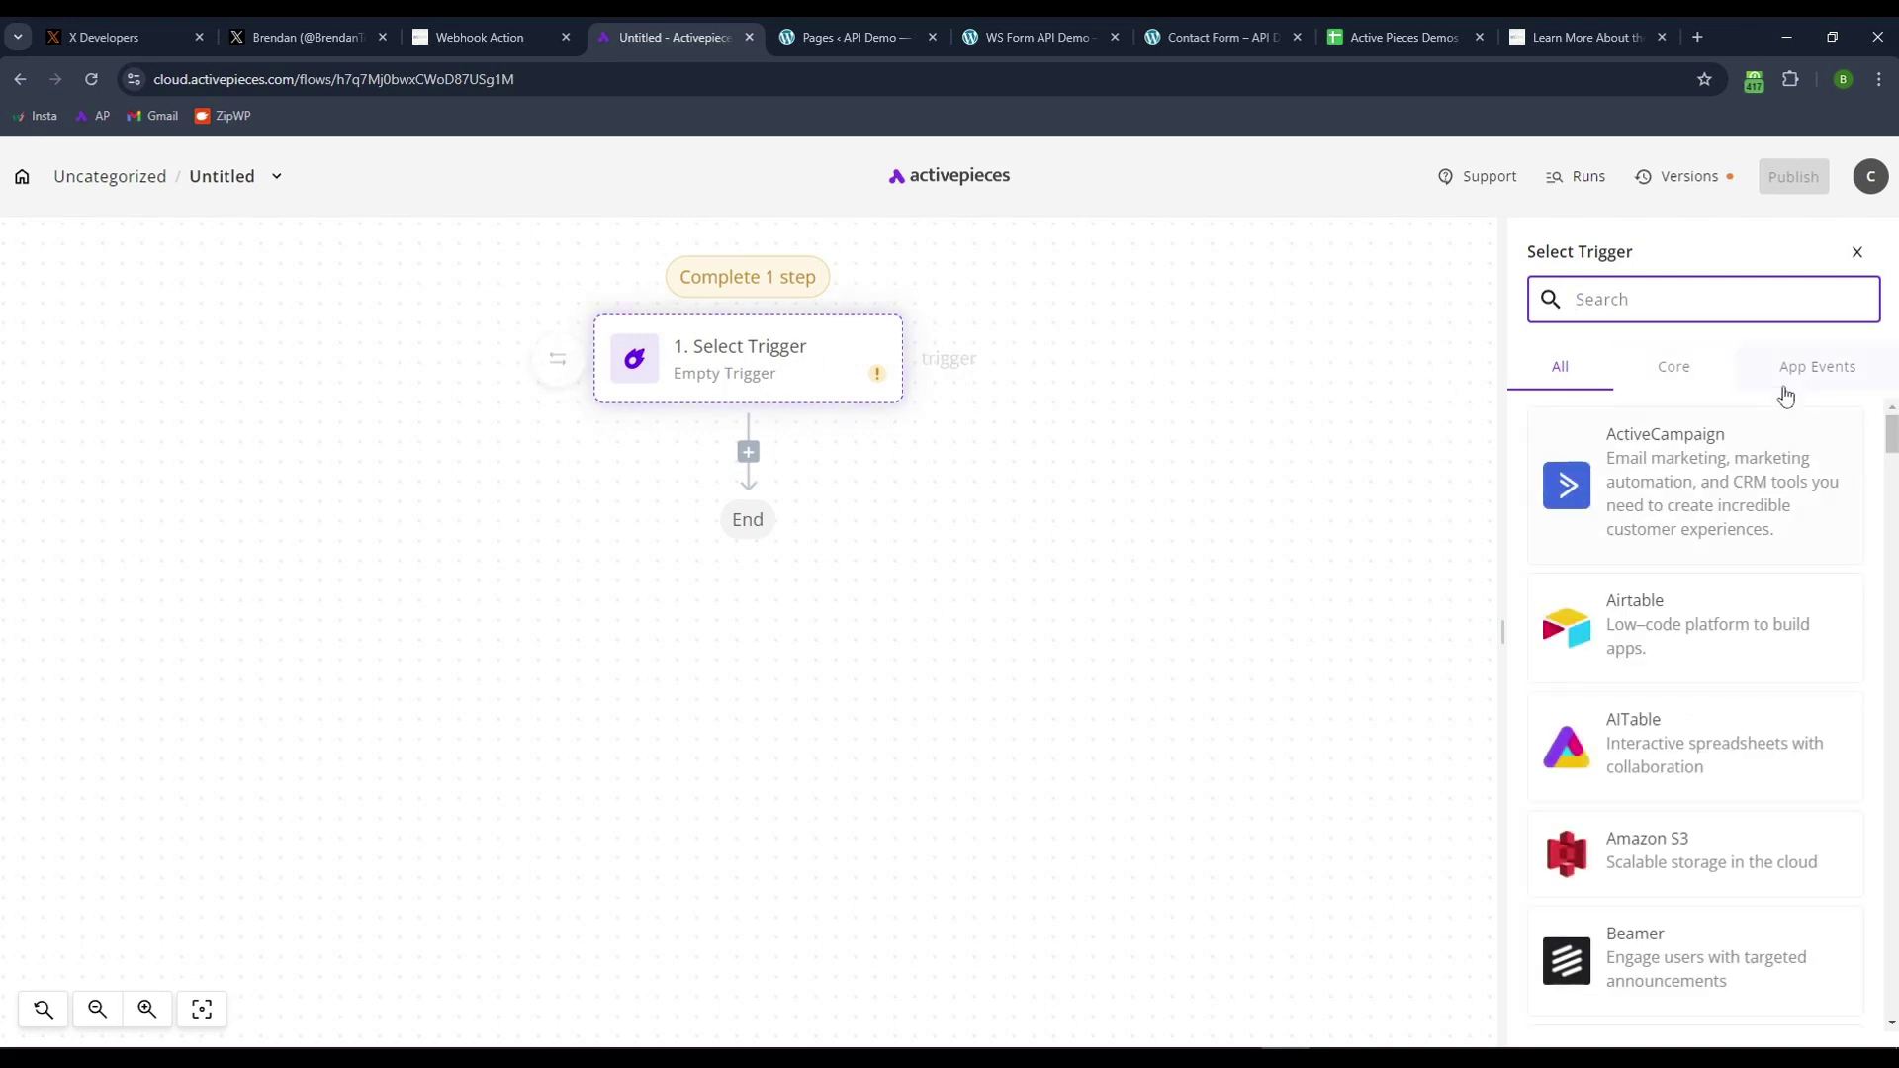
click(1687, 379)
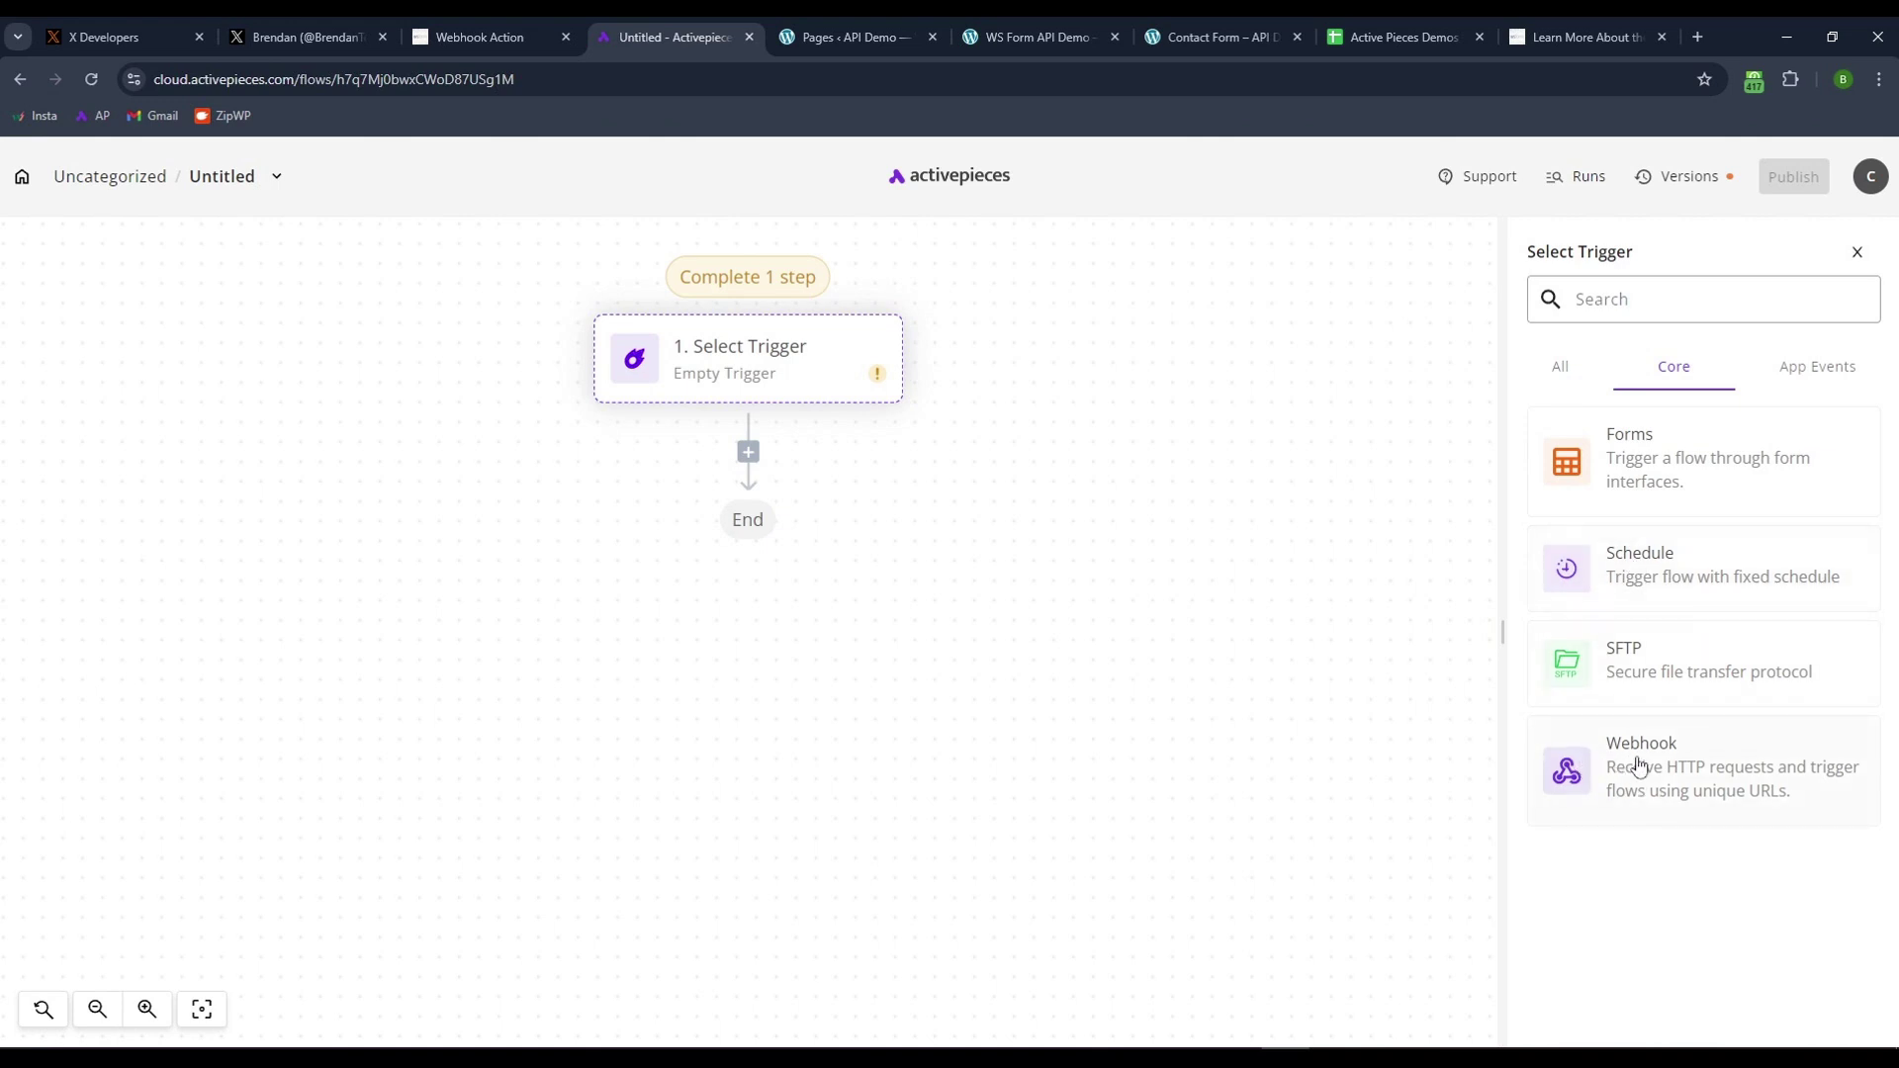
click(1648, 769)
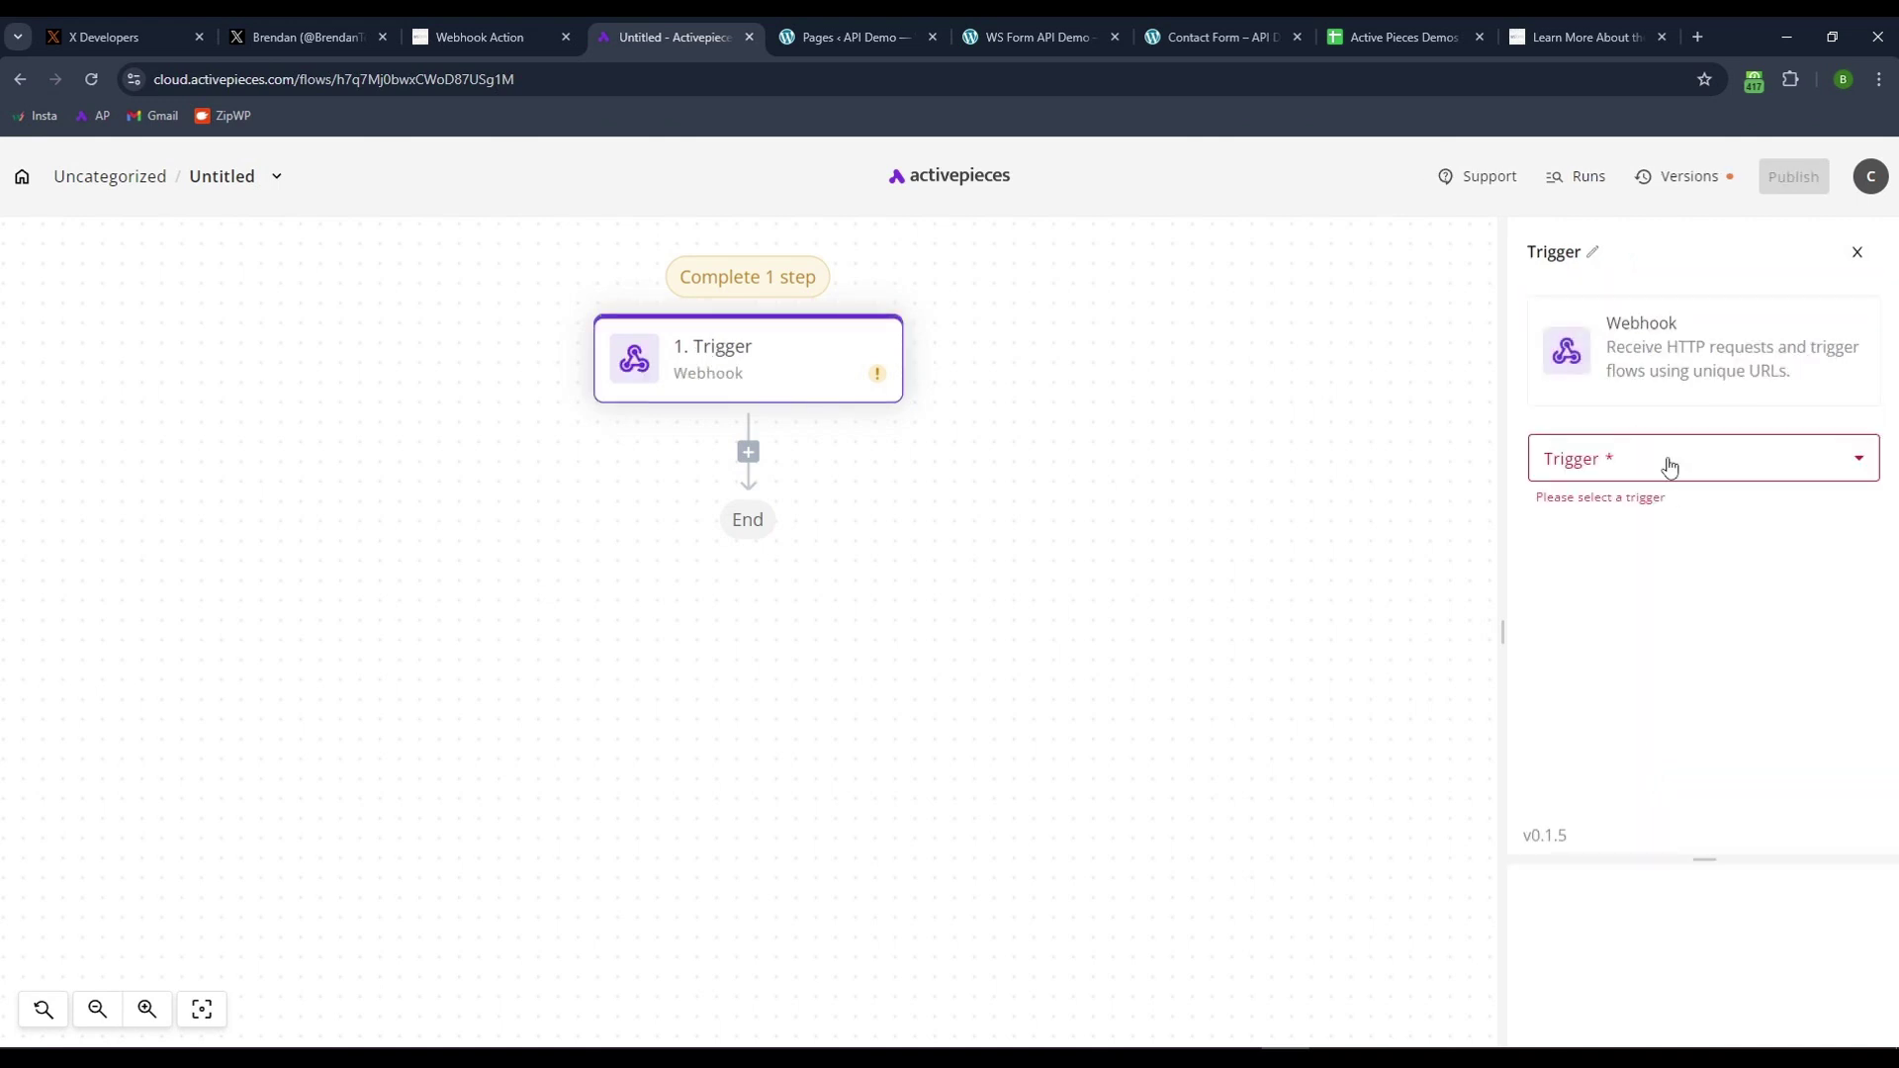
click(1671, 463)
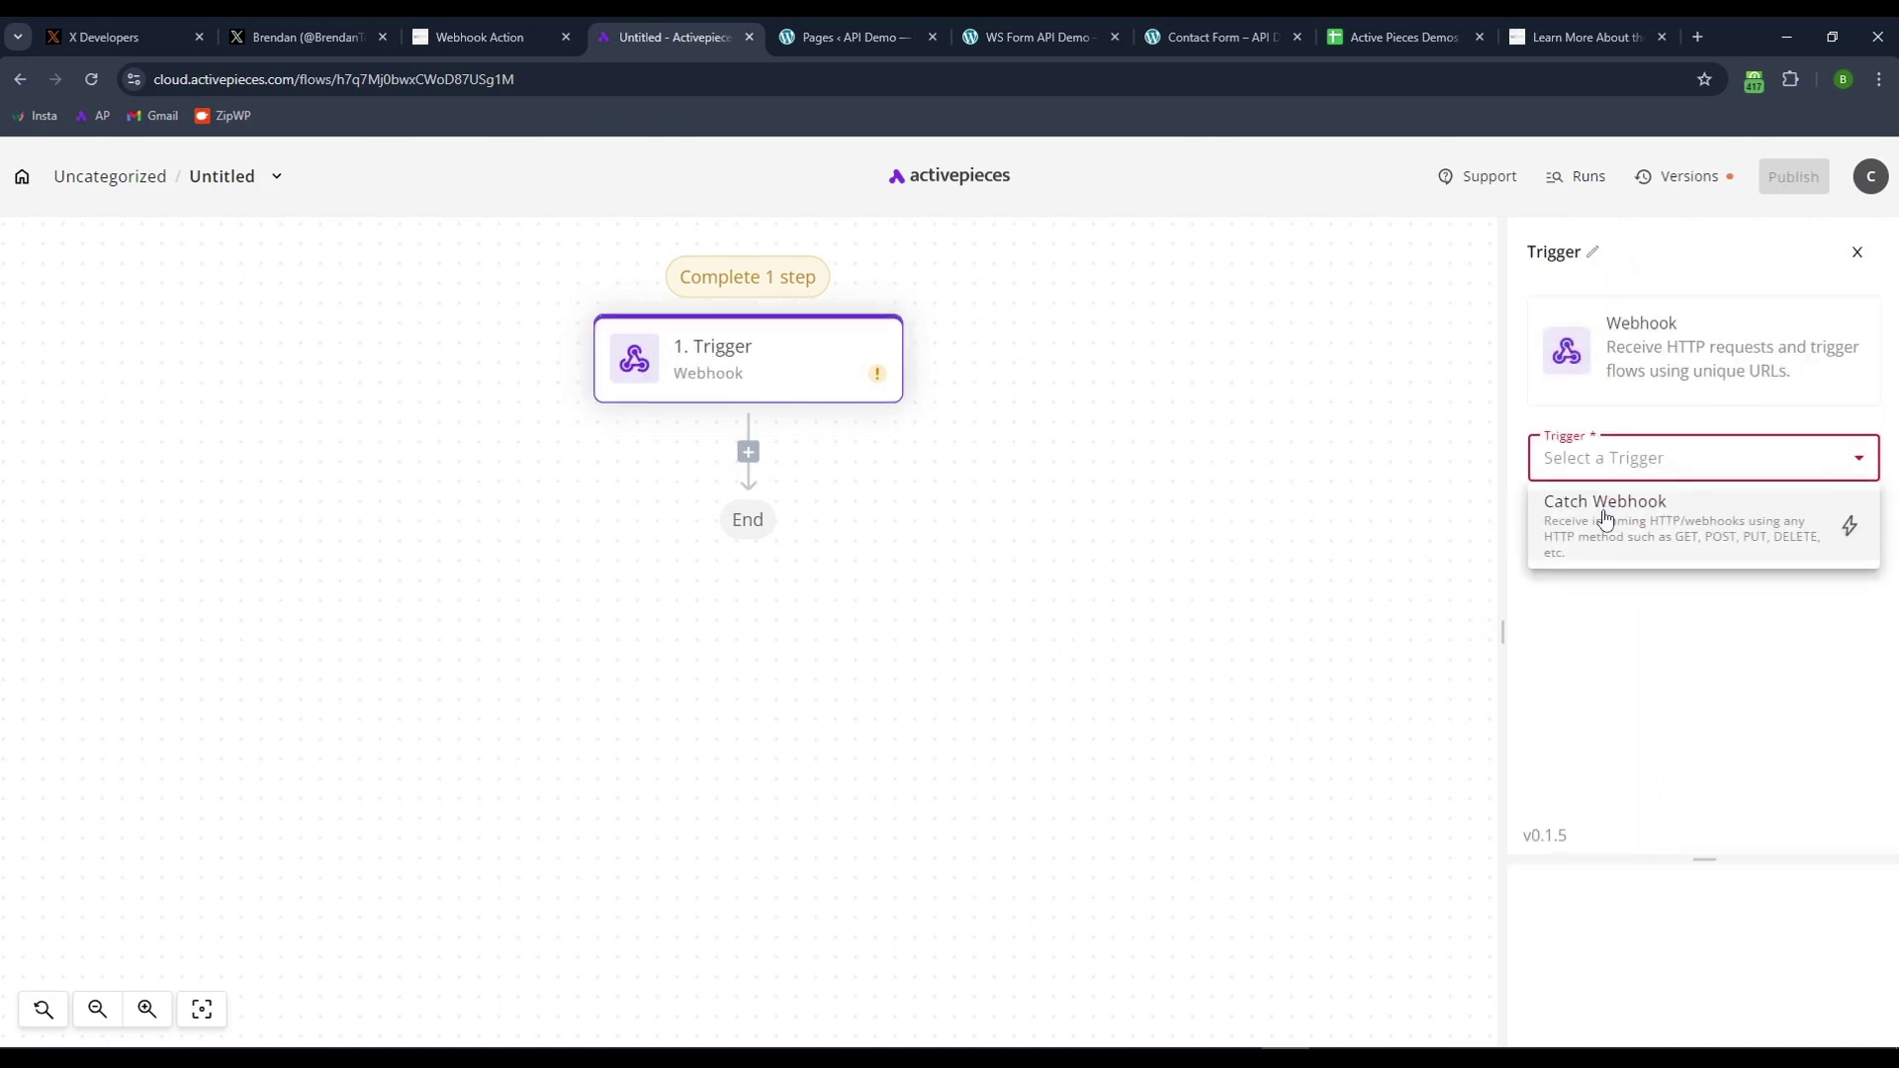
click(1553, 506)
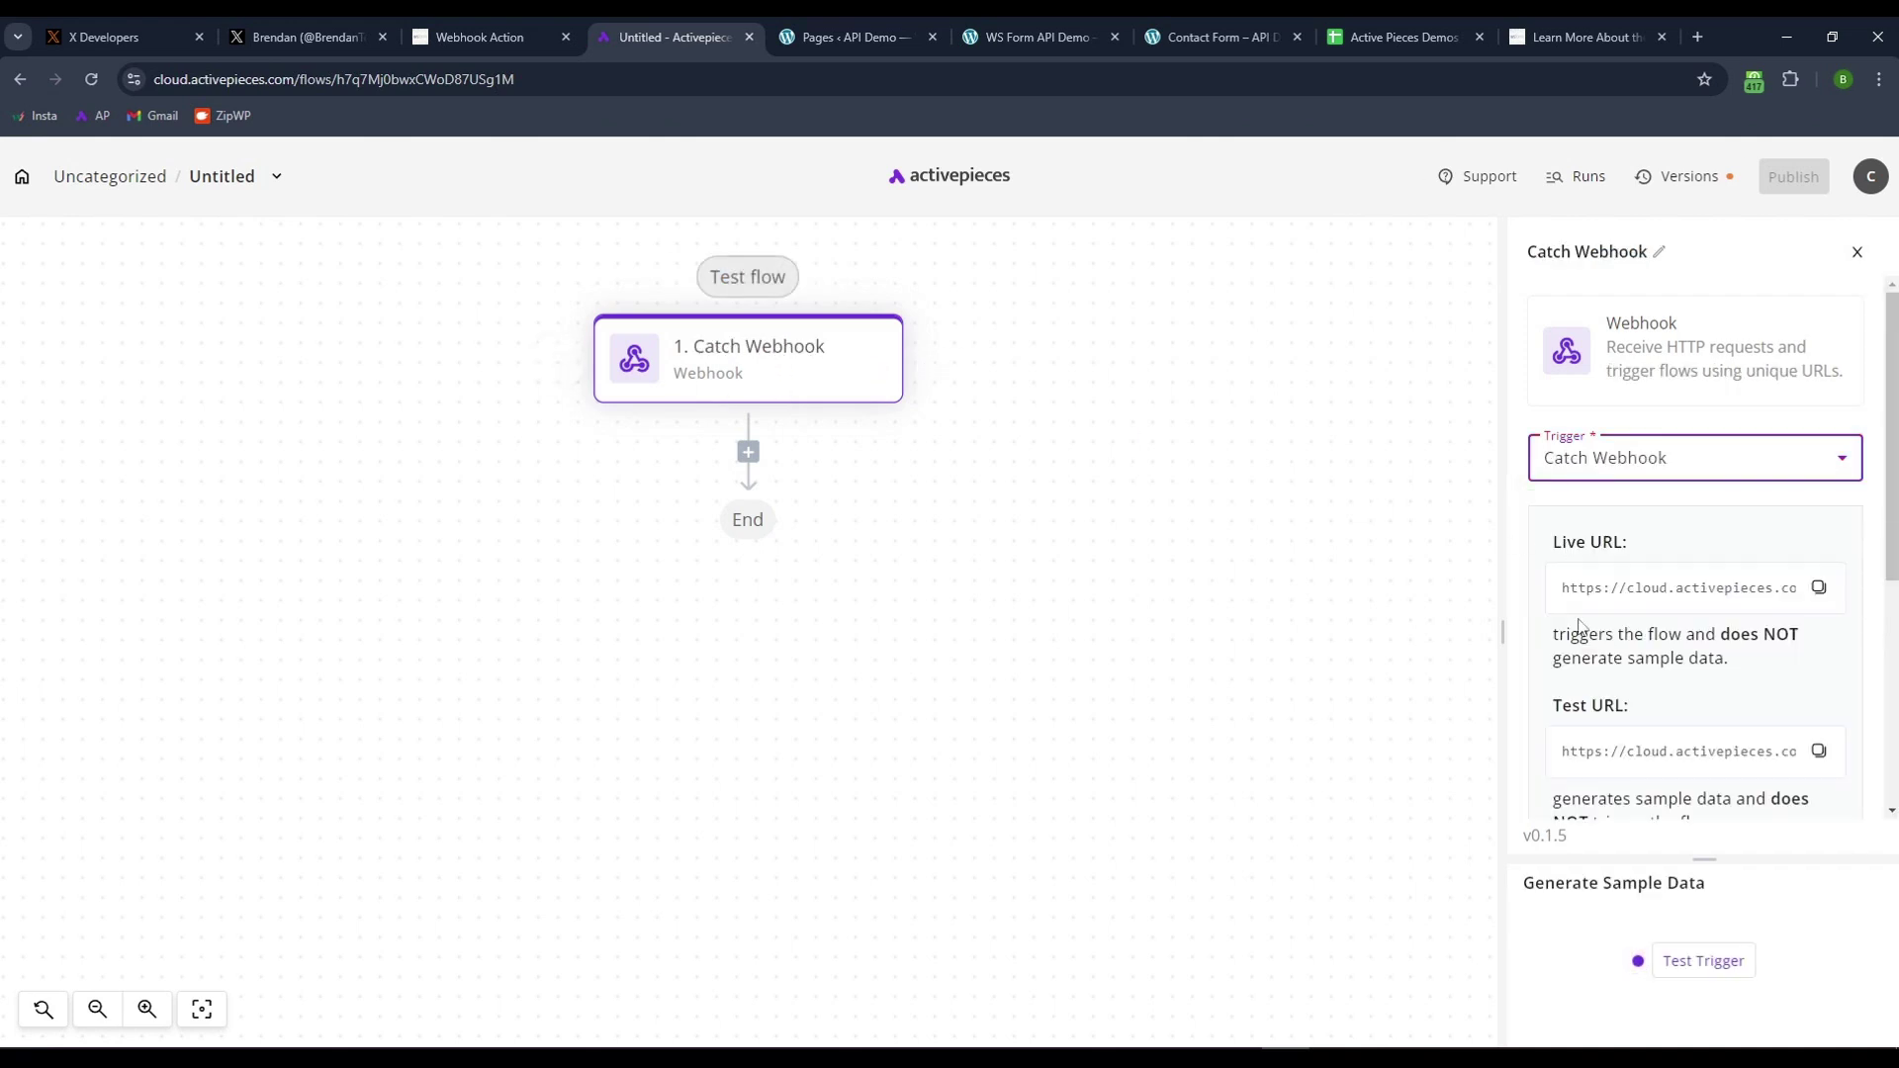
- Copy the Catch Webhook trigger's test URL to the clipboard
drag(1501, 632, 1139, 641)
drag(1286, 563, 1614, 563)
click(1719, 620)
scroll(1499, 661, down, 1)
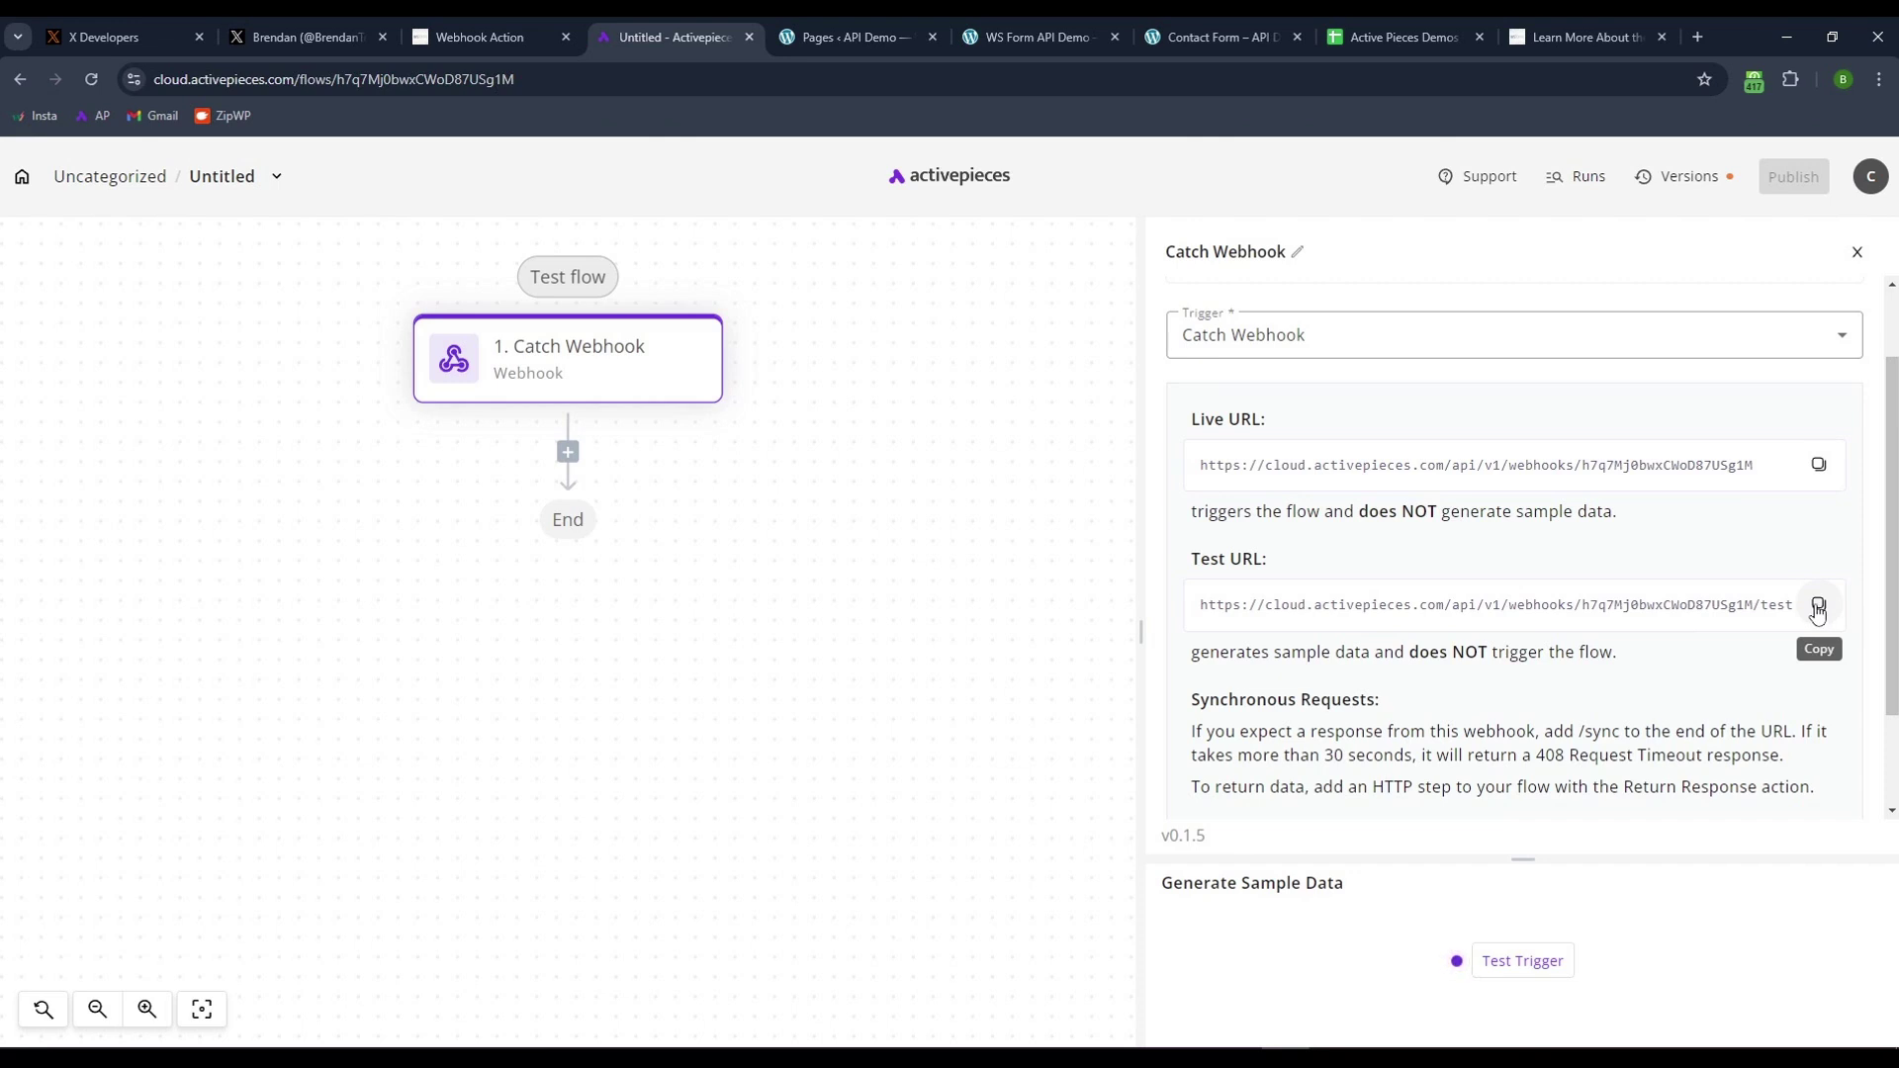
drag(1472, 465, 1310, 452)
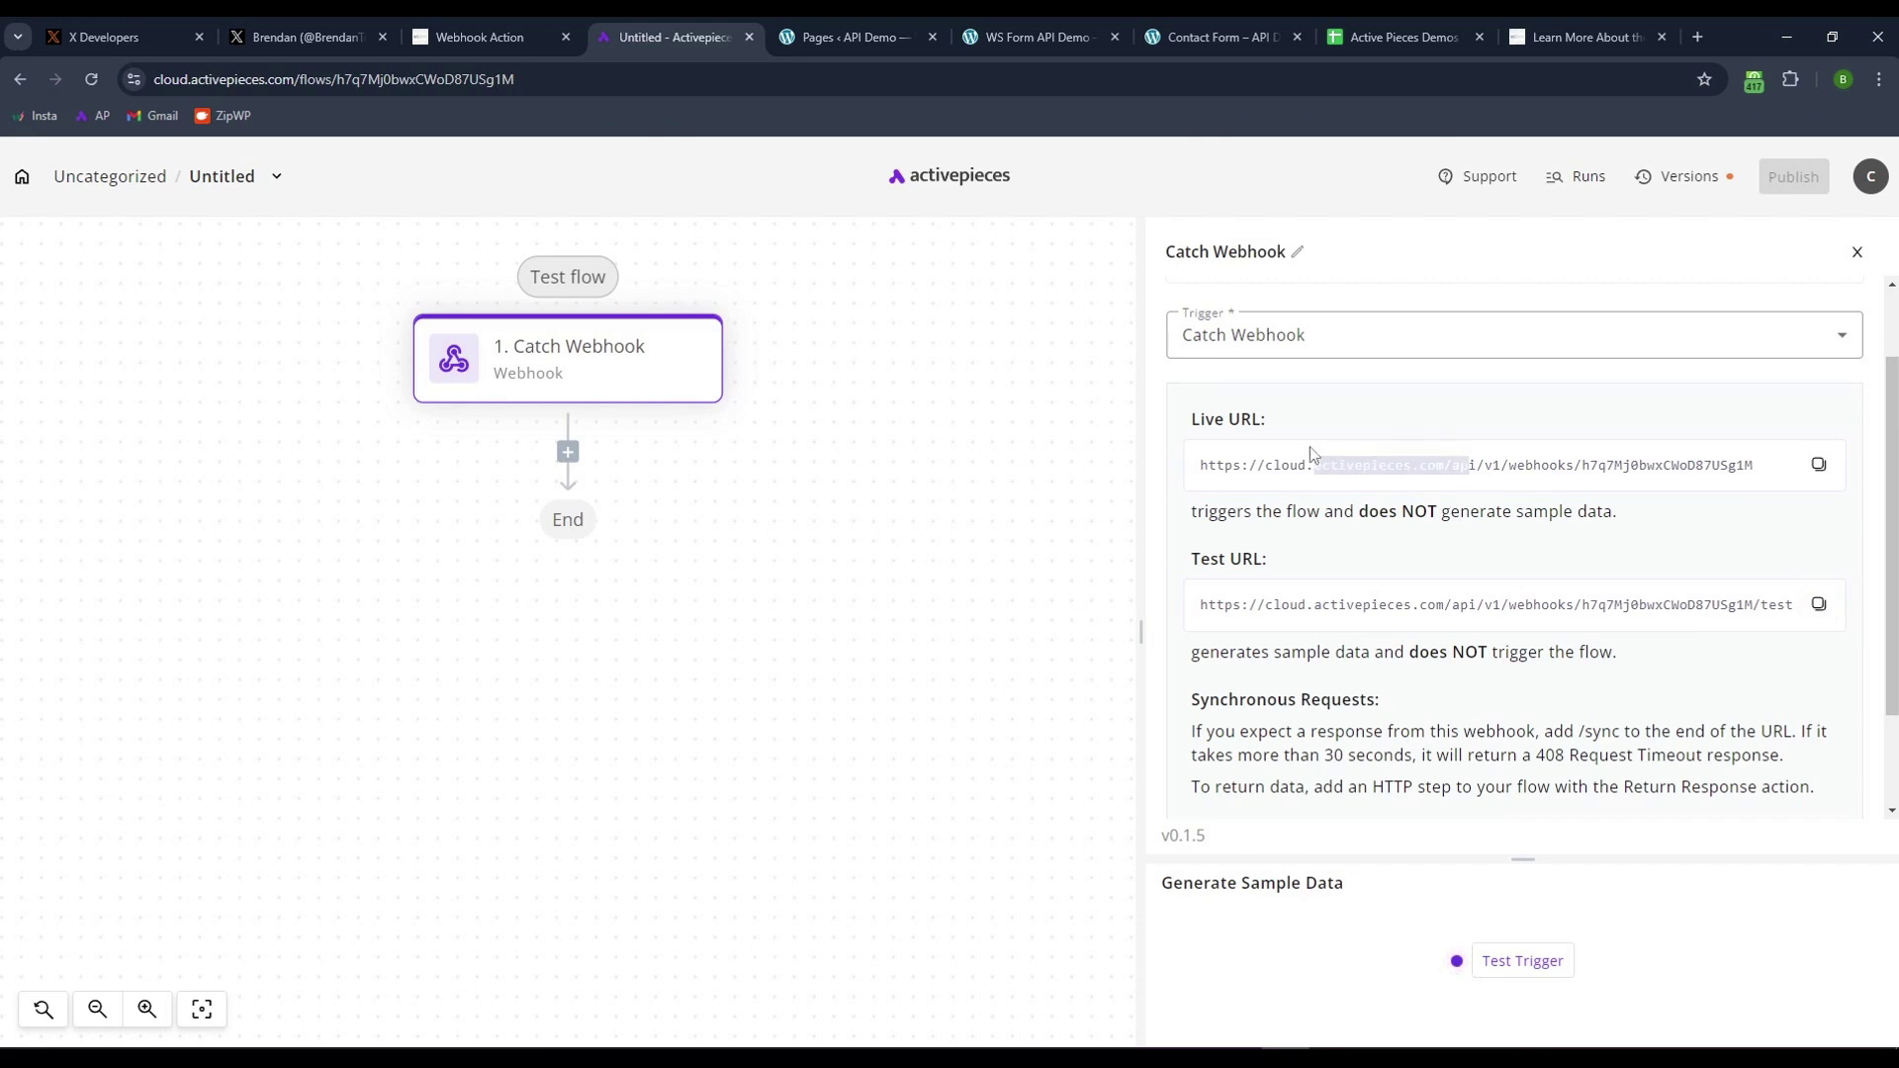
click(1431, 495)
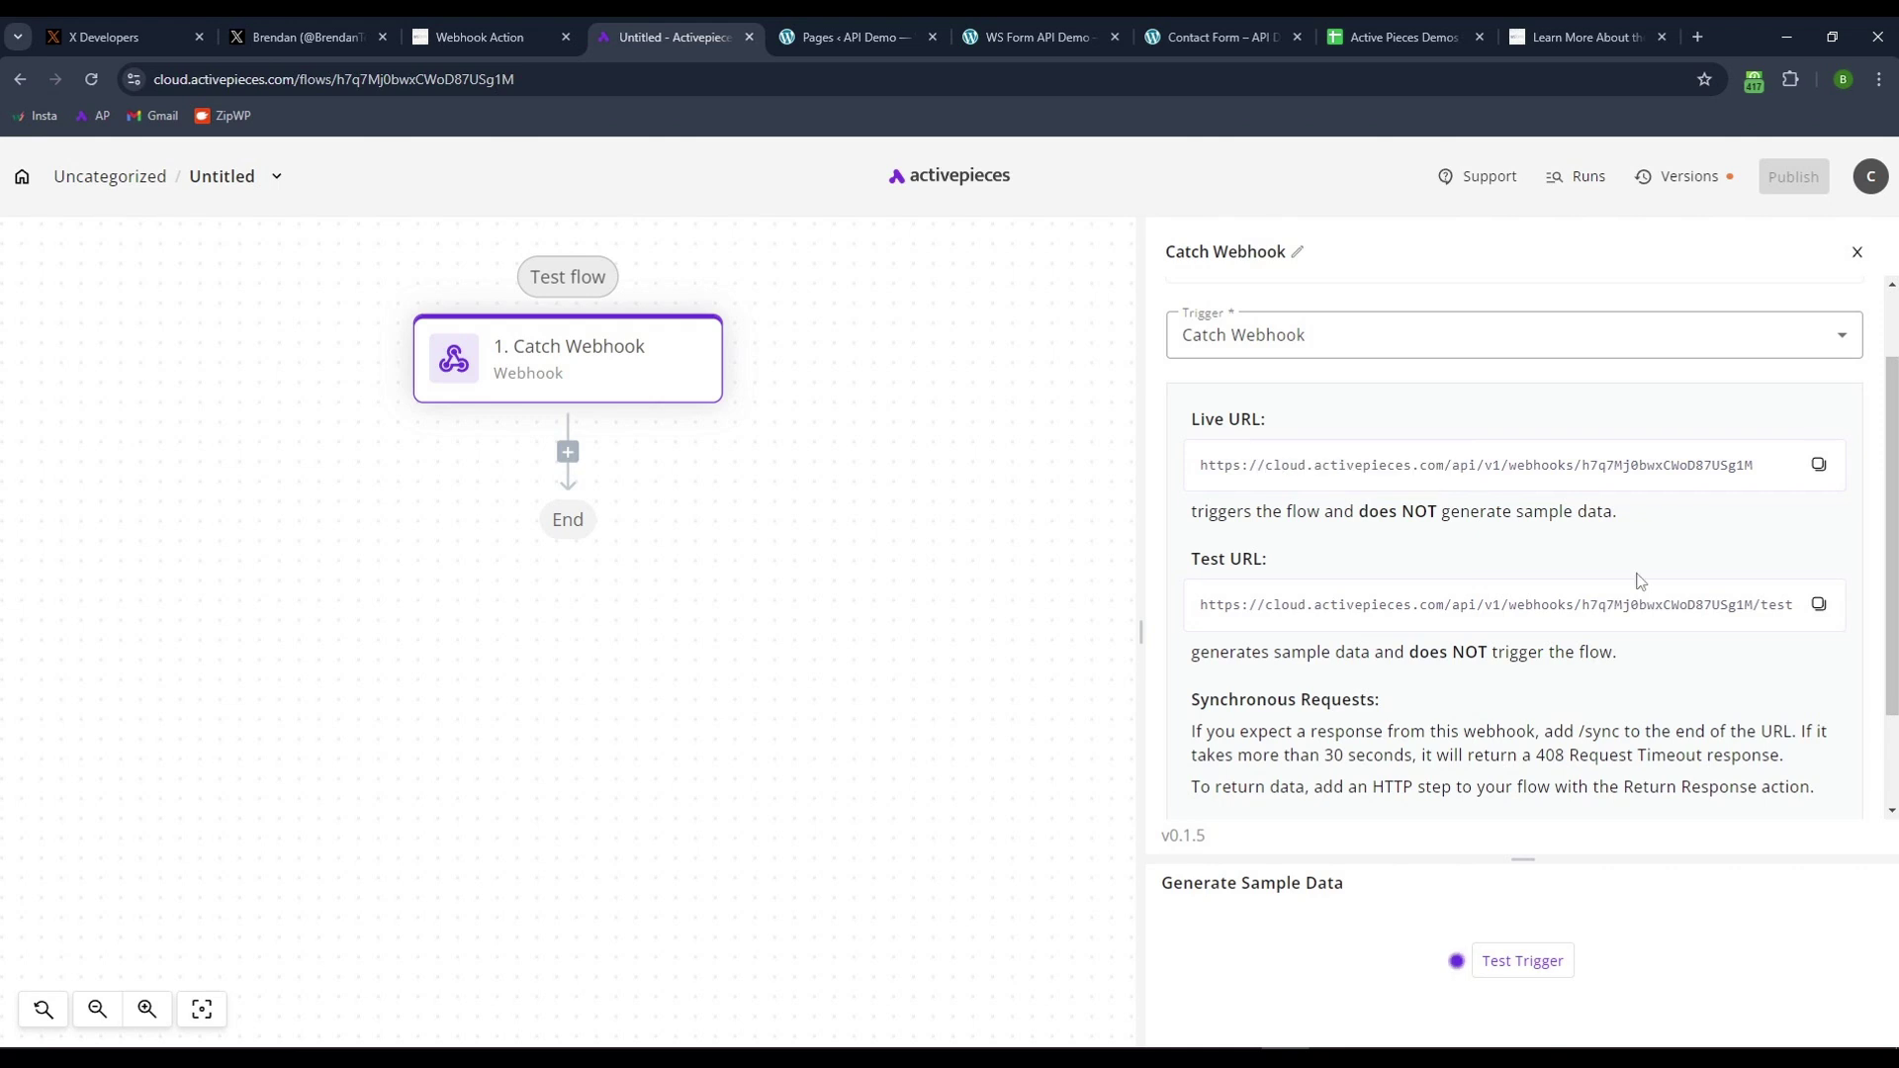
click(1819, 606)
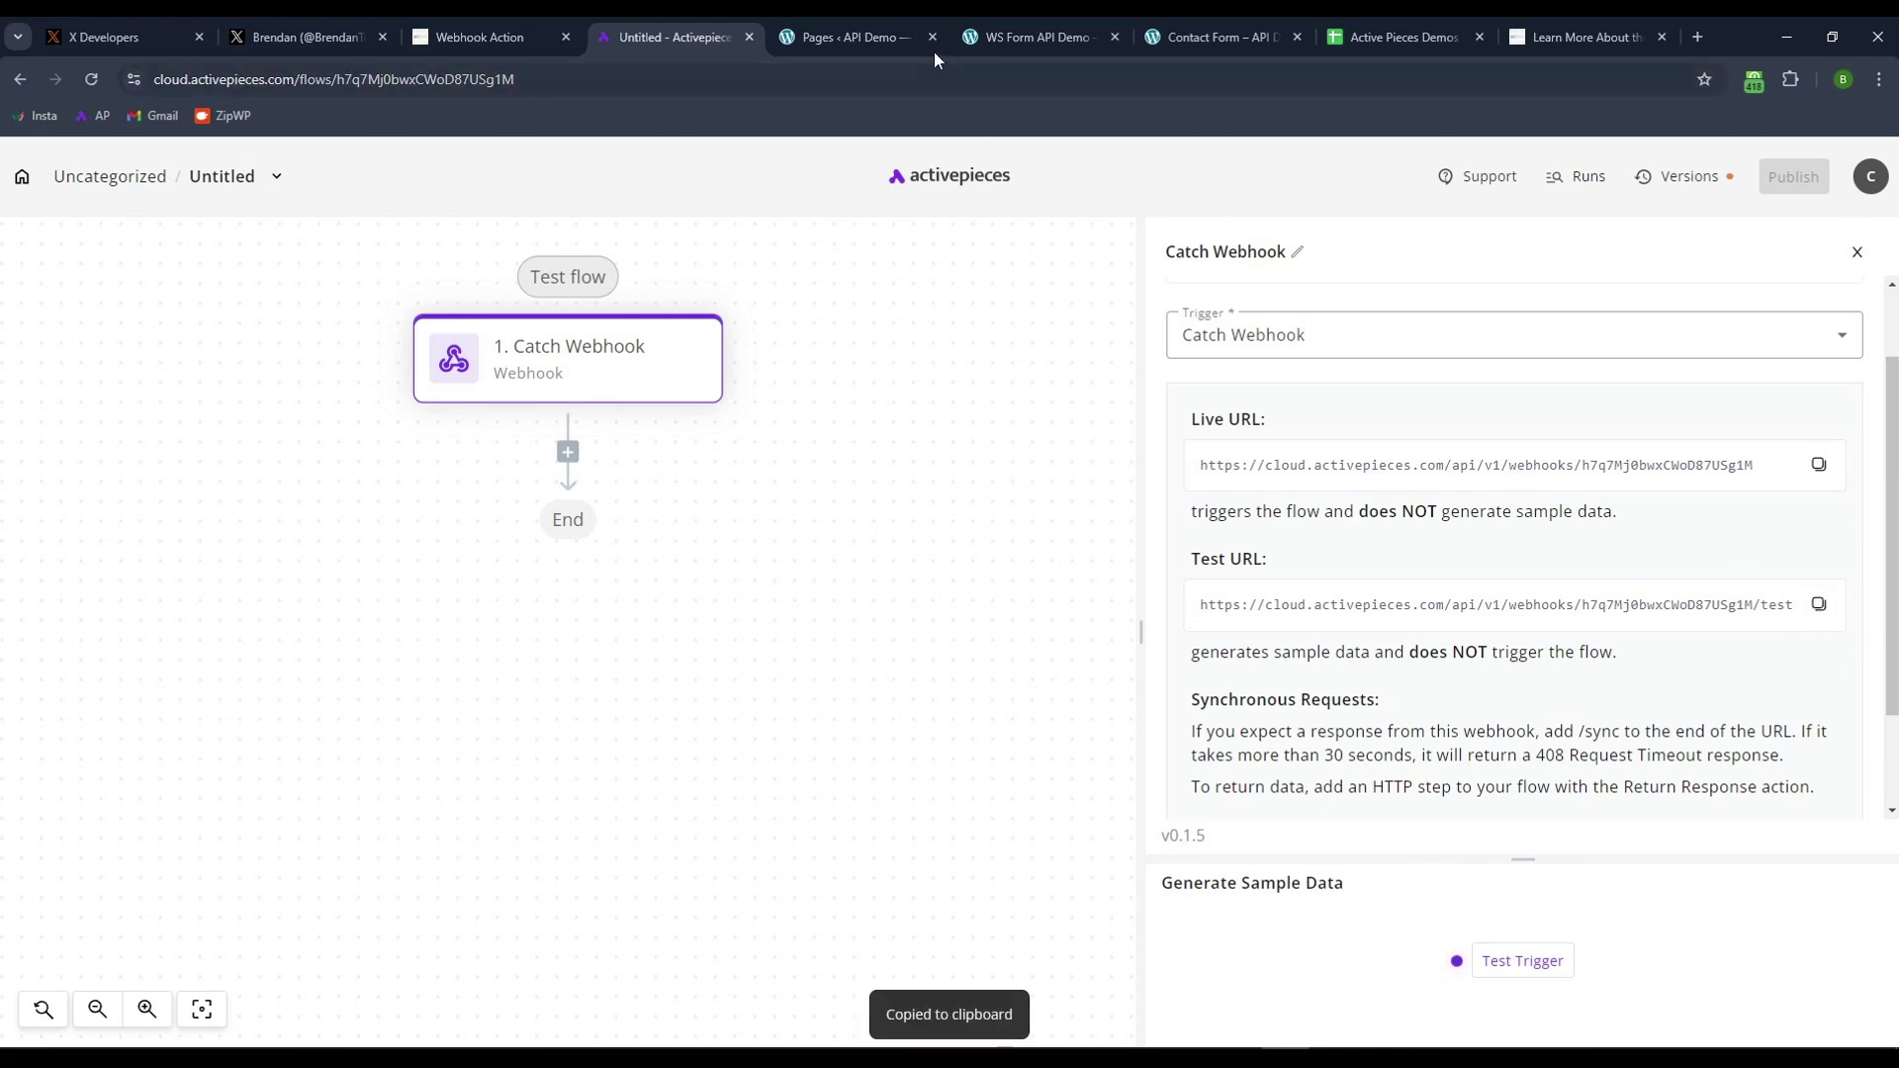
- Zoom WordPress admin to 110% and create a new WS Form form from the Blank template
click(857, 35)
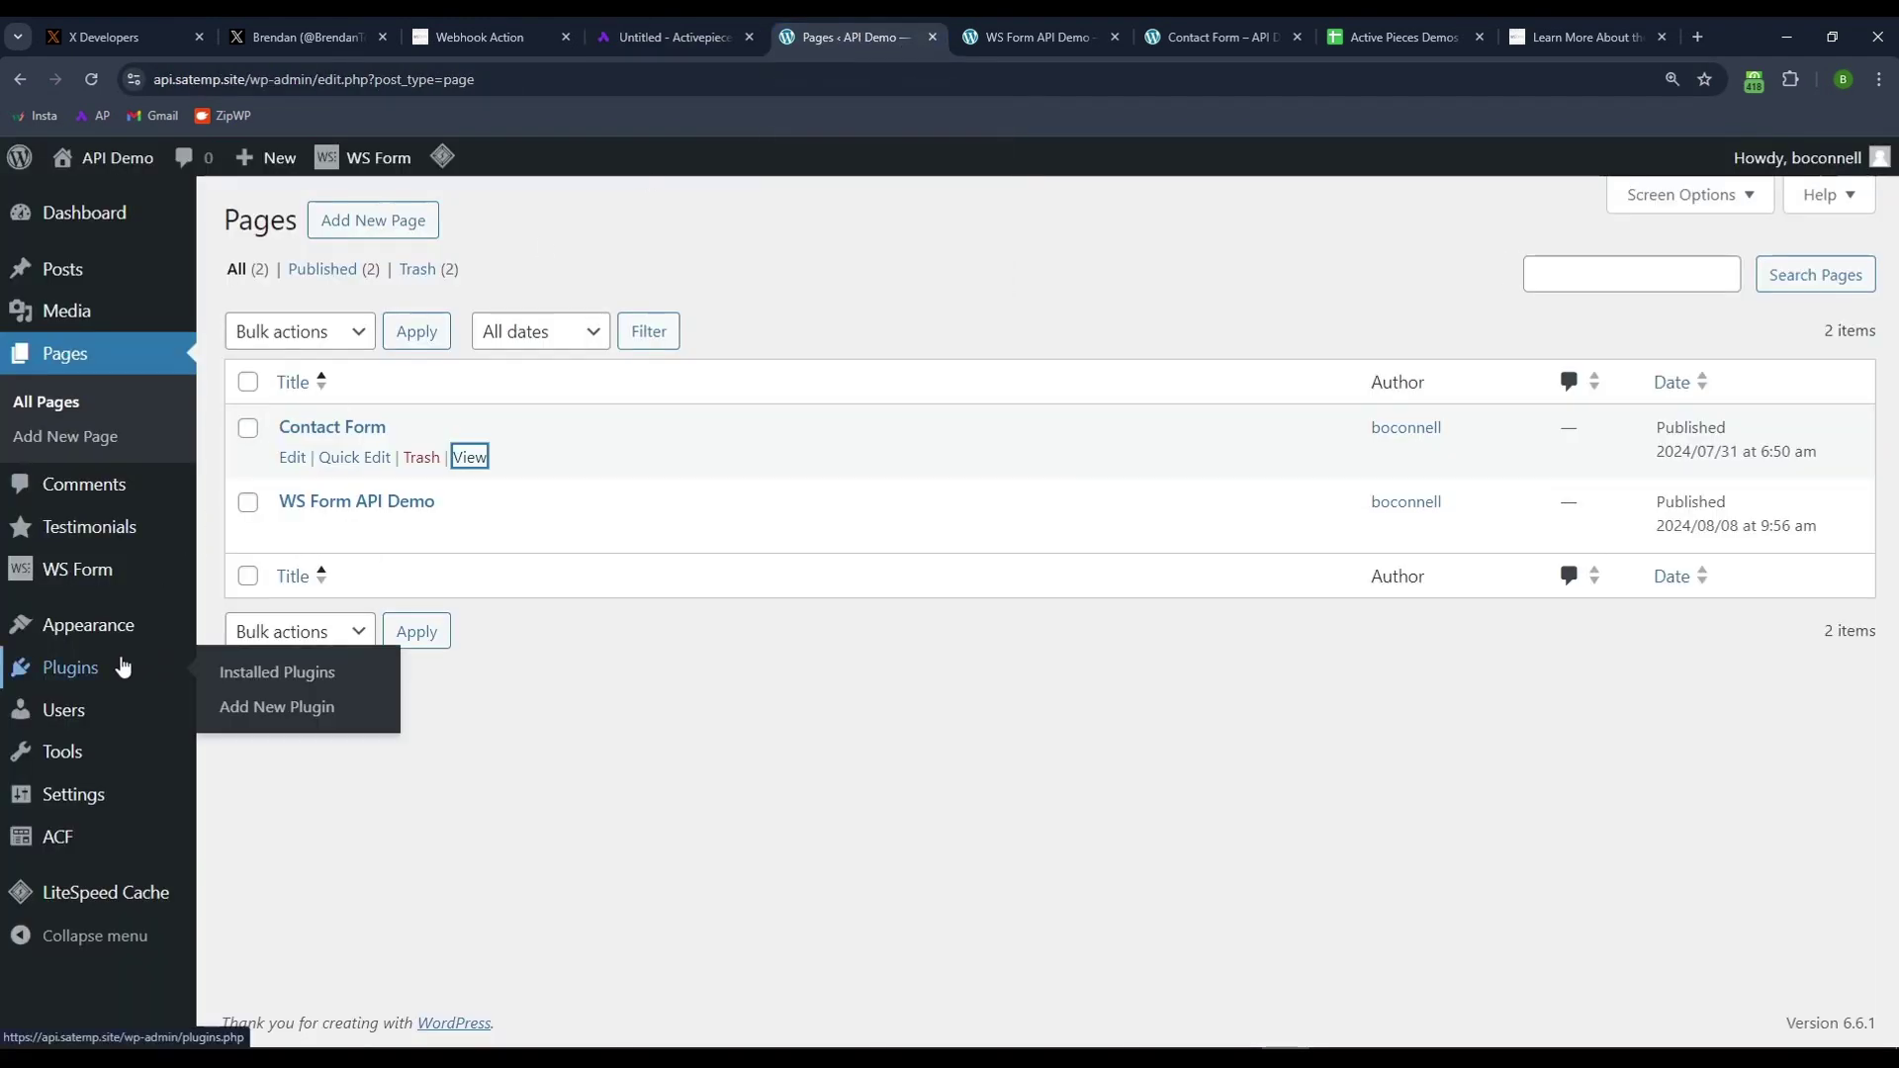
key(ctrl+plus)
mouse_move(124, 539)
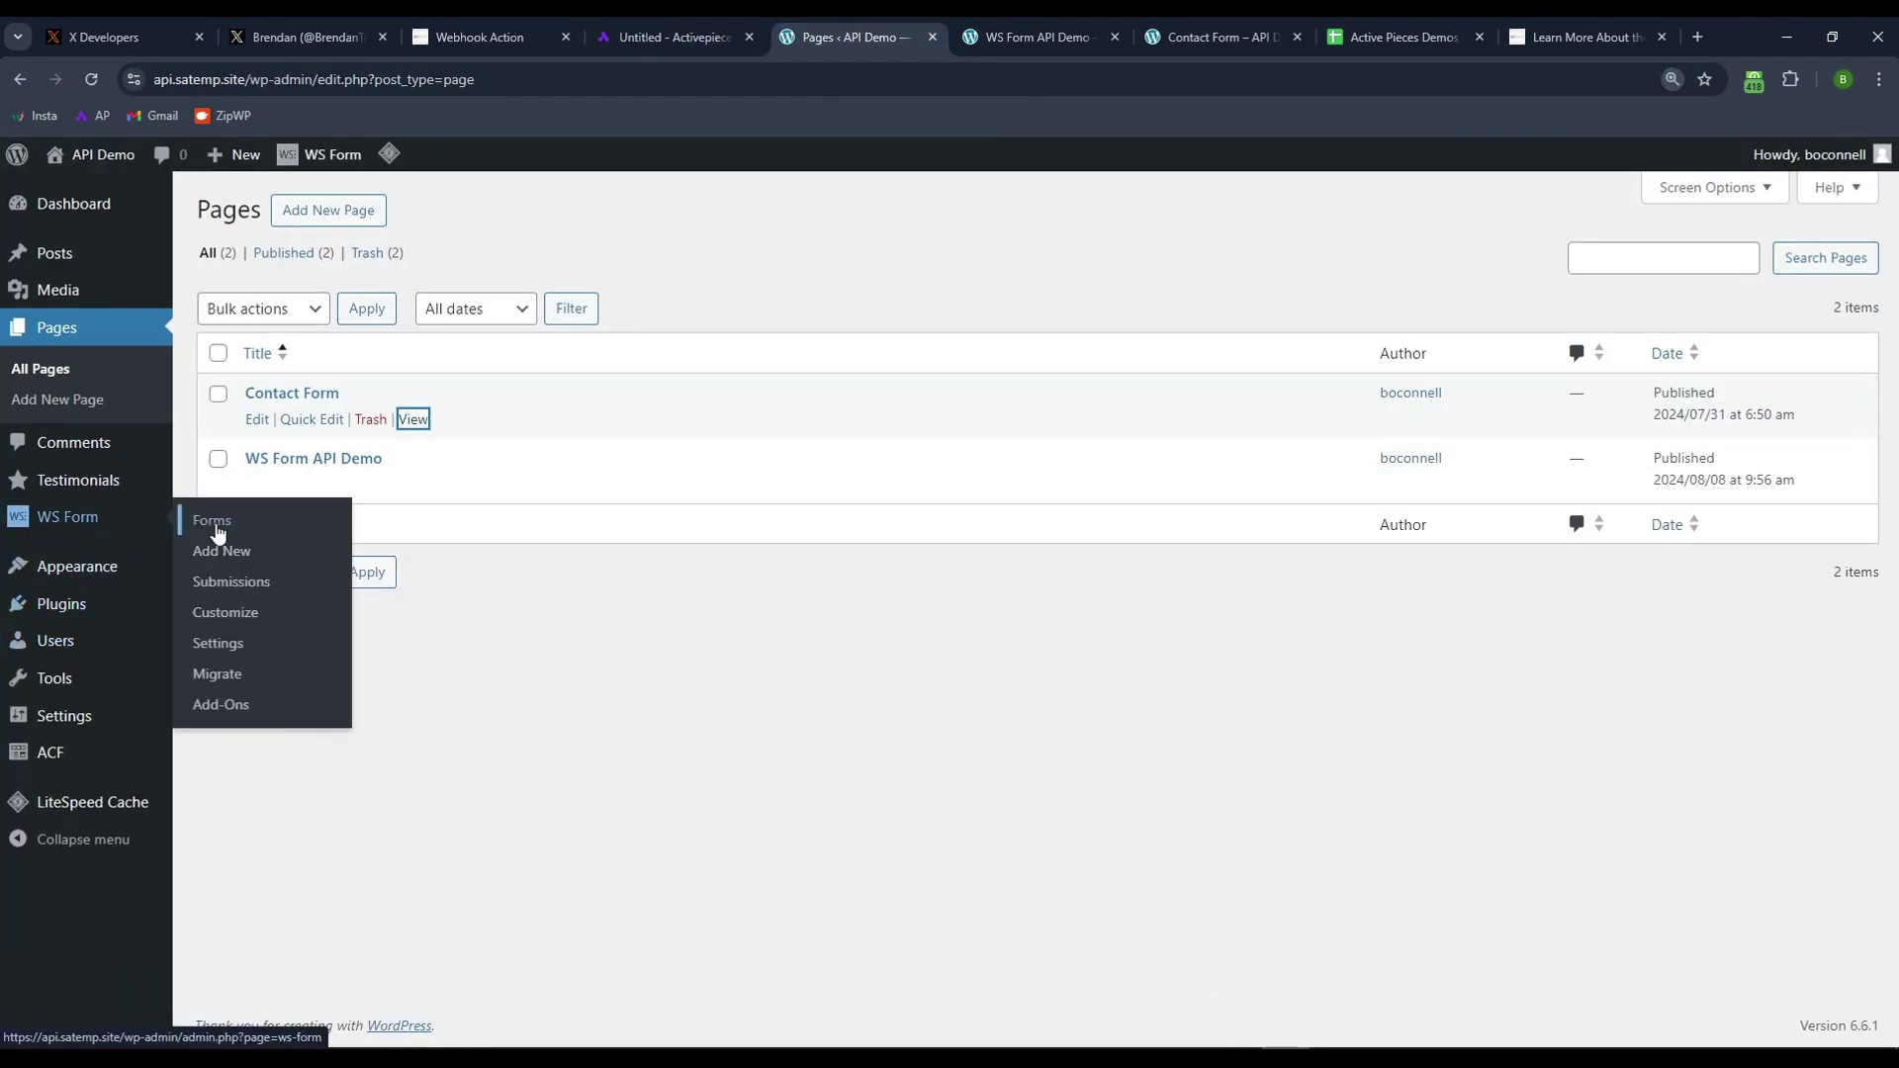
click(298, 553)
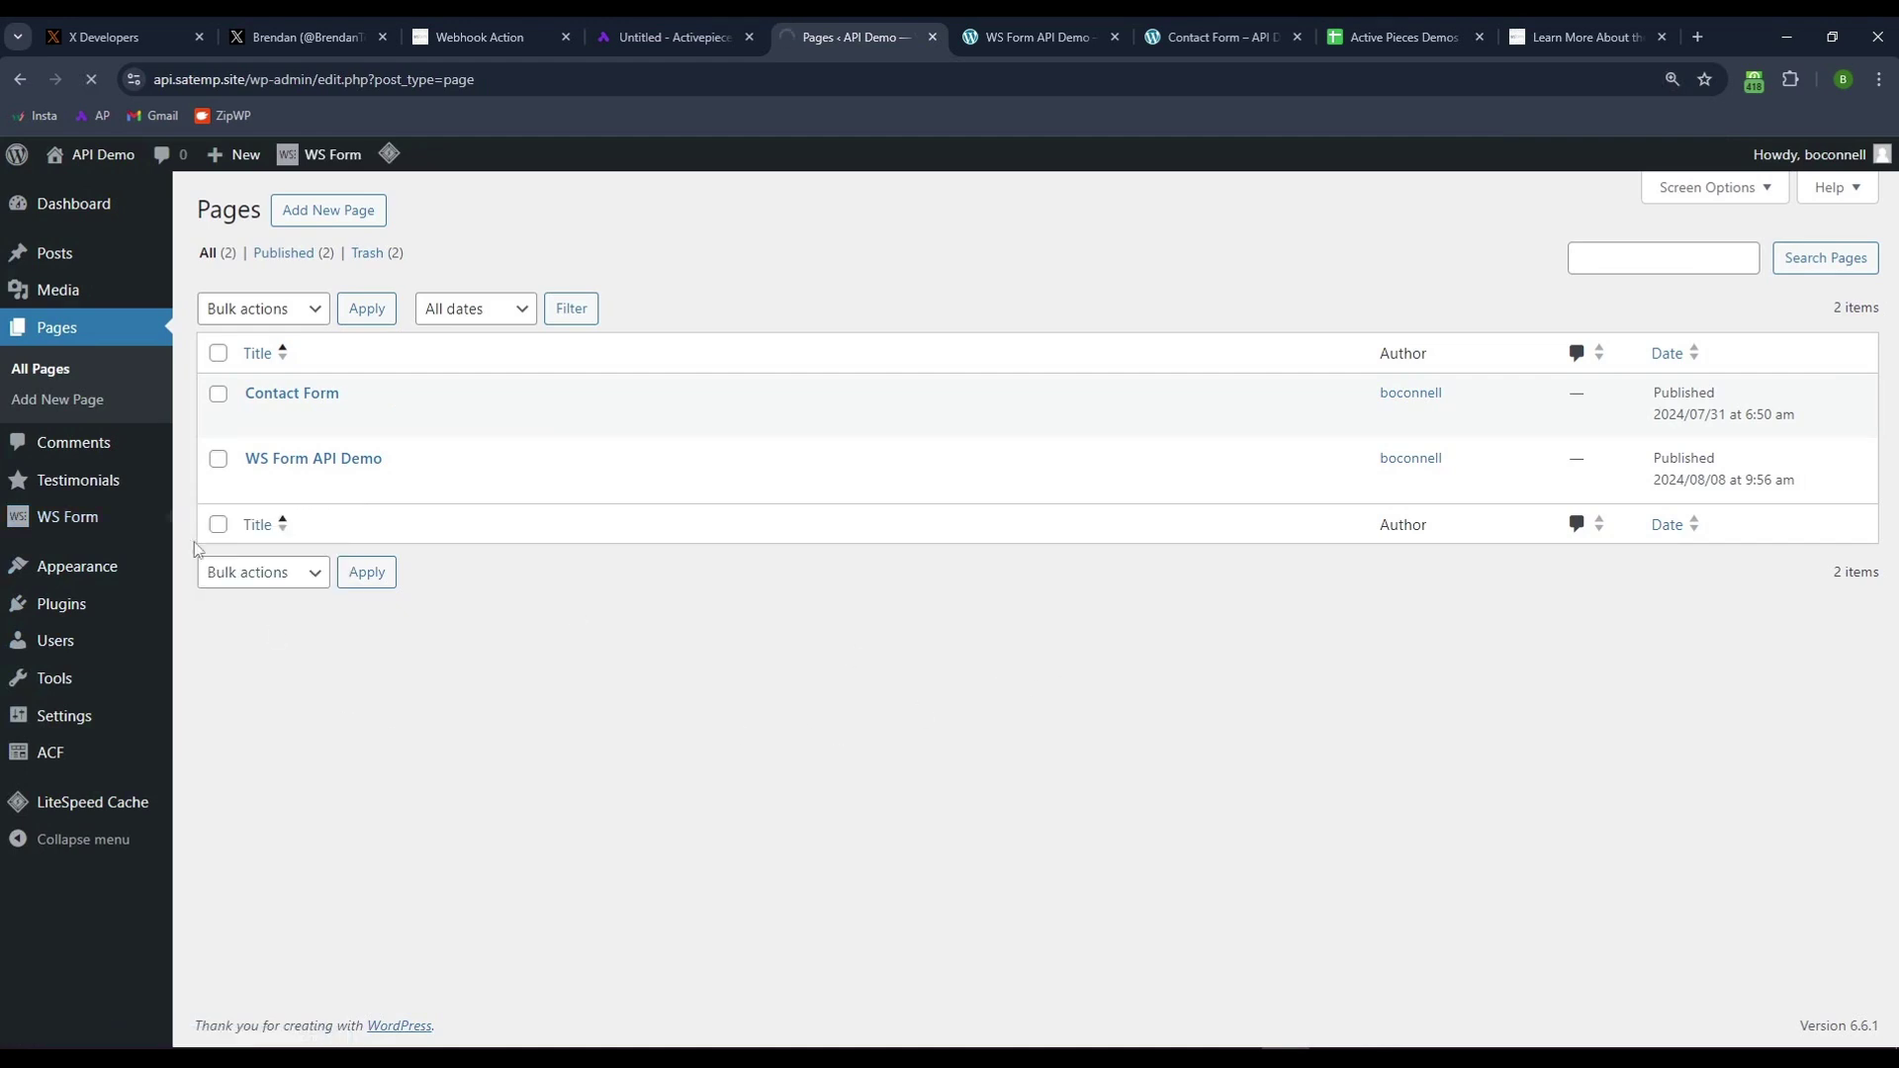
mouse_move(65, 484)
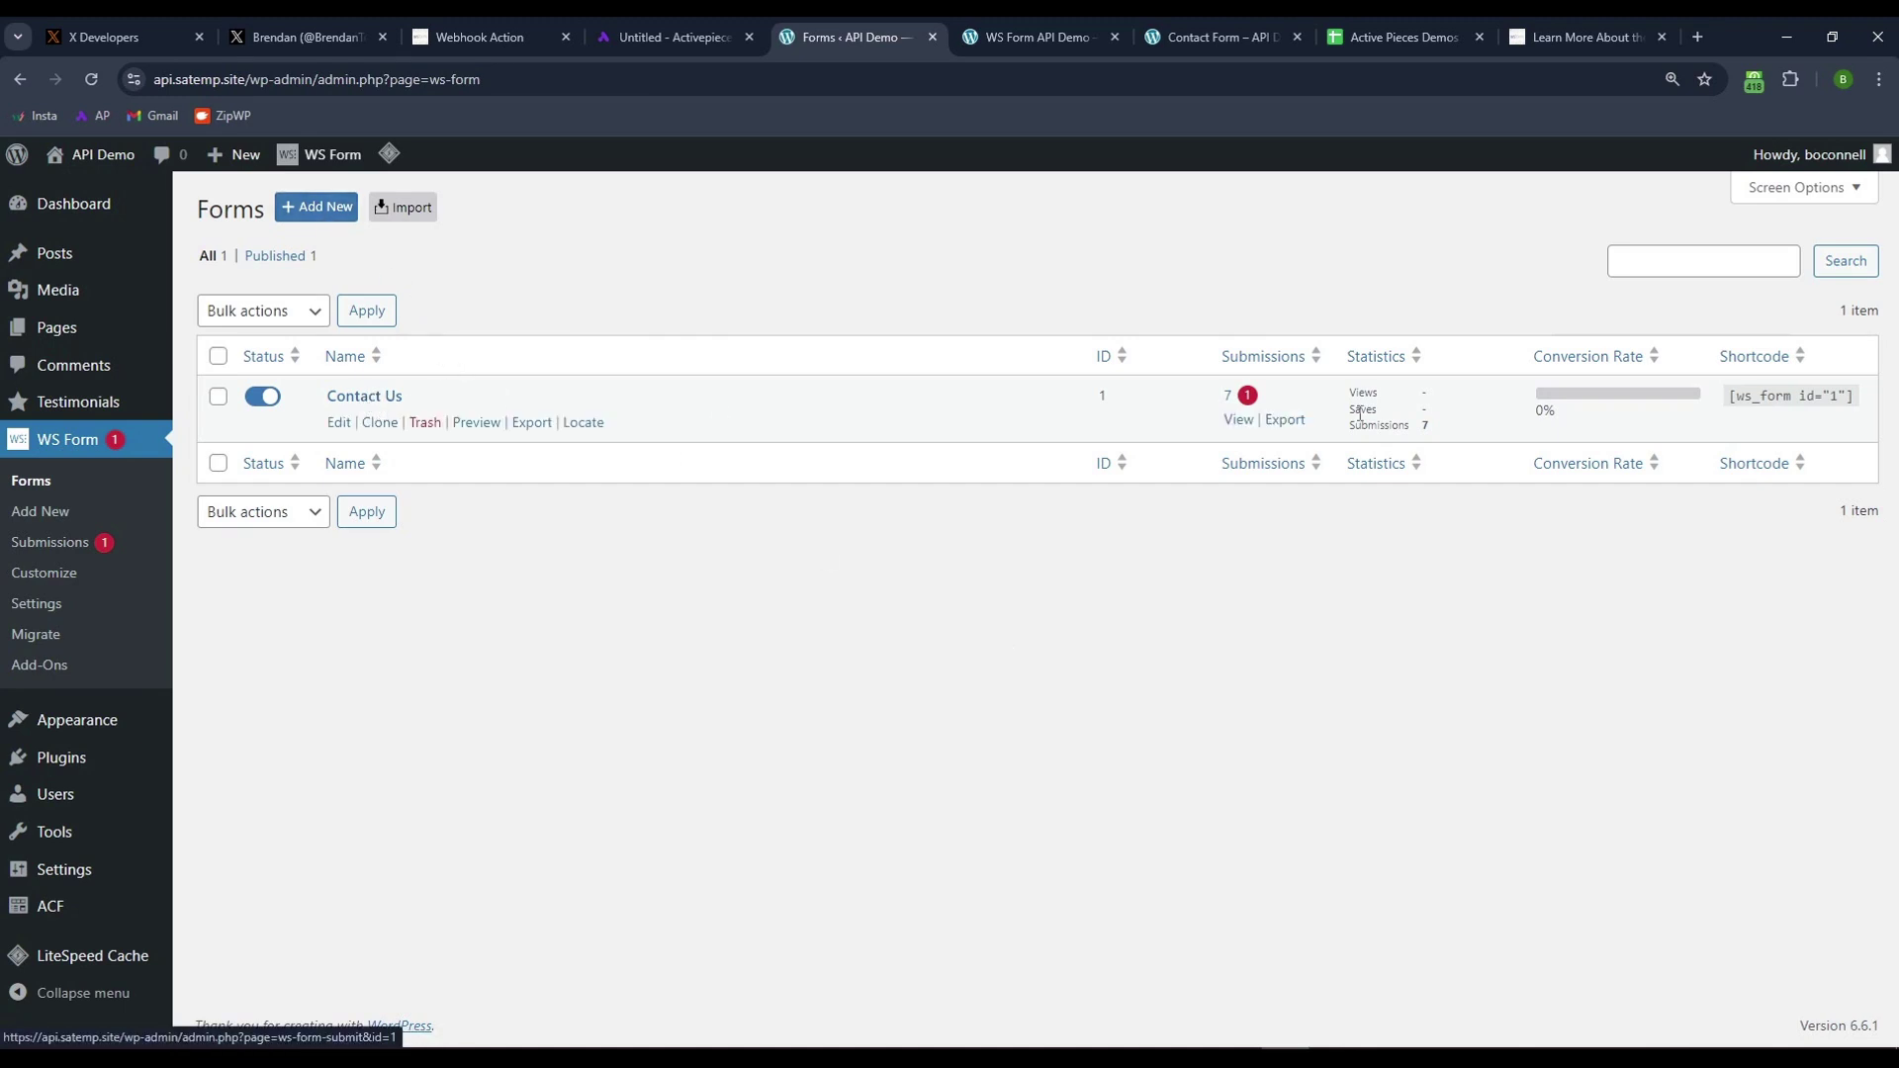
click(316, 206)
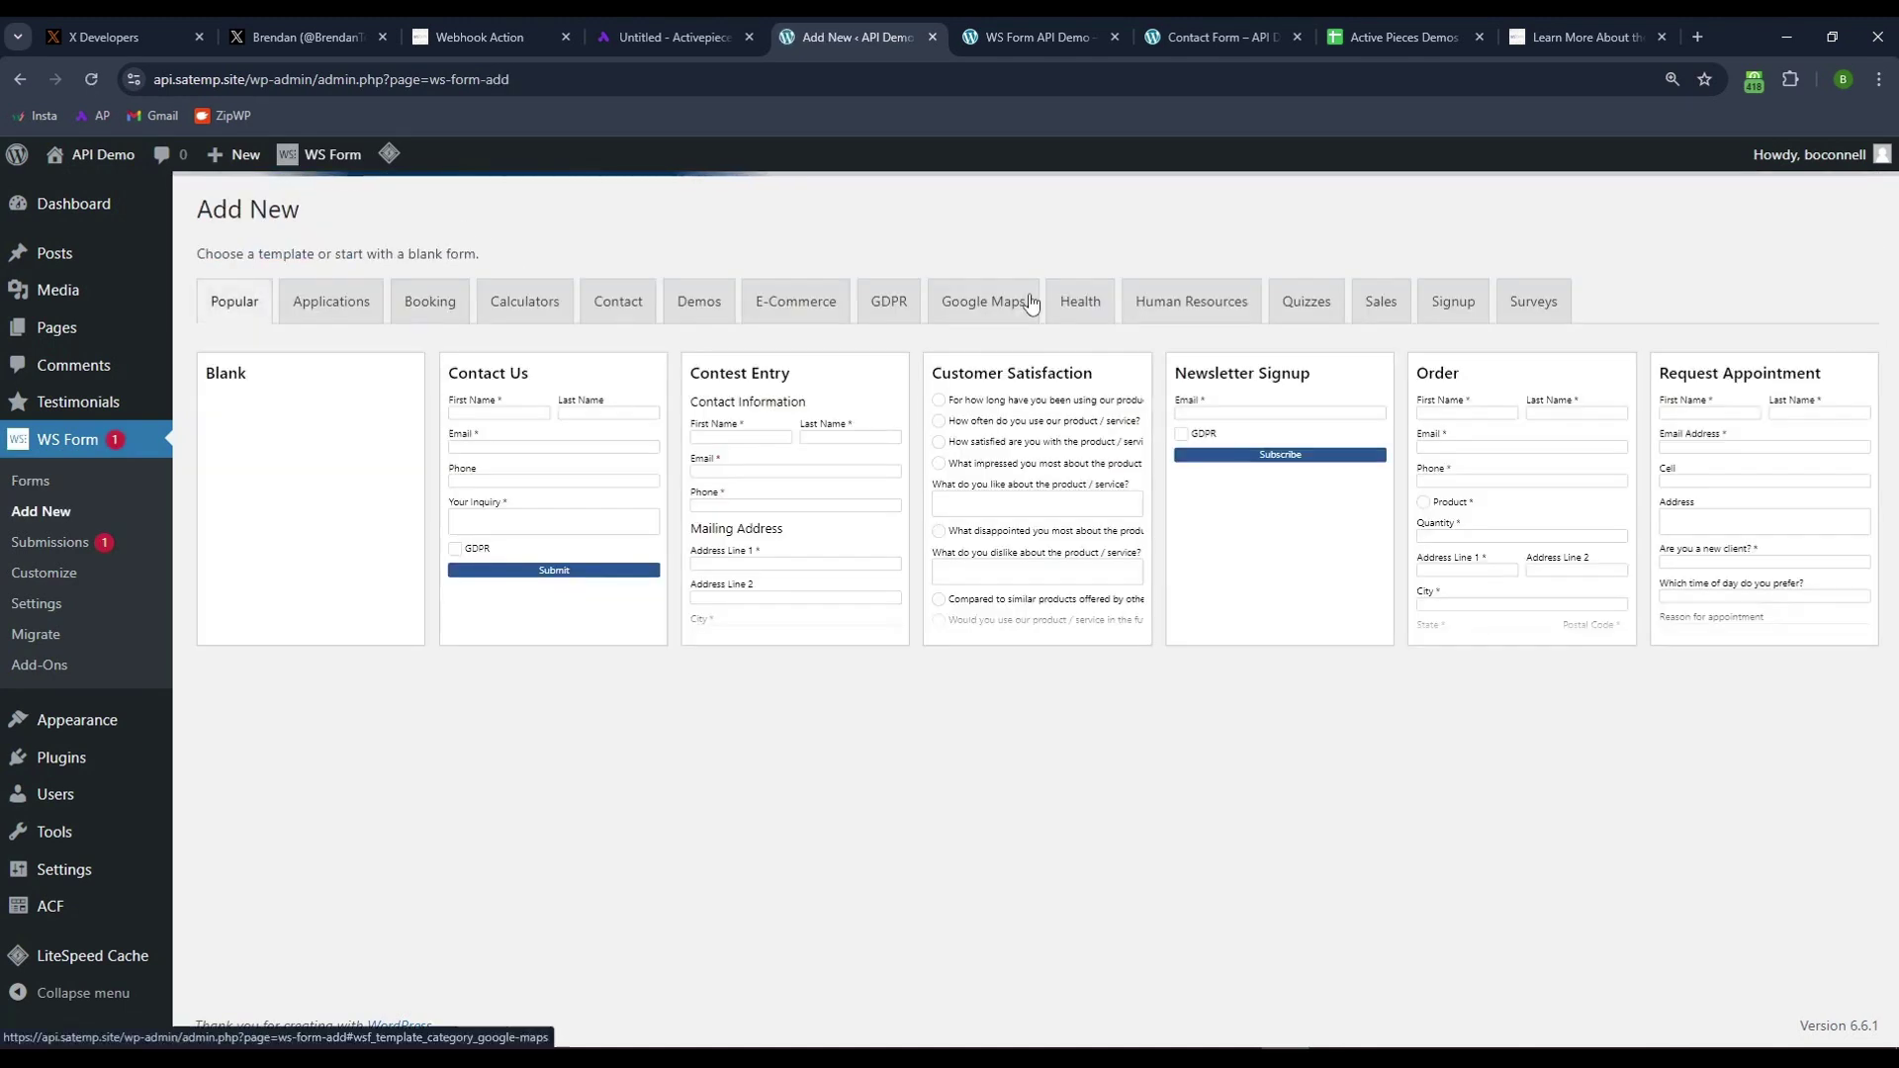
mouse_move(314, 407)
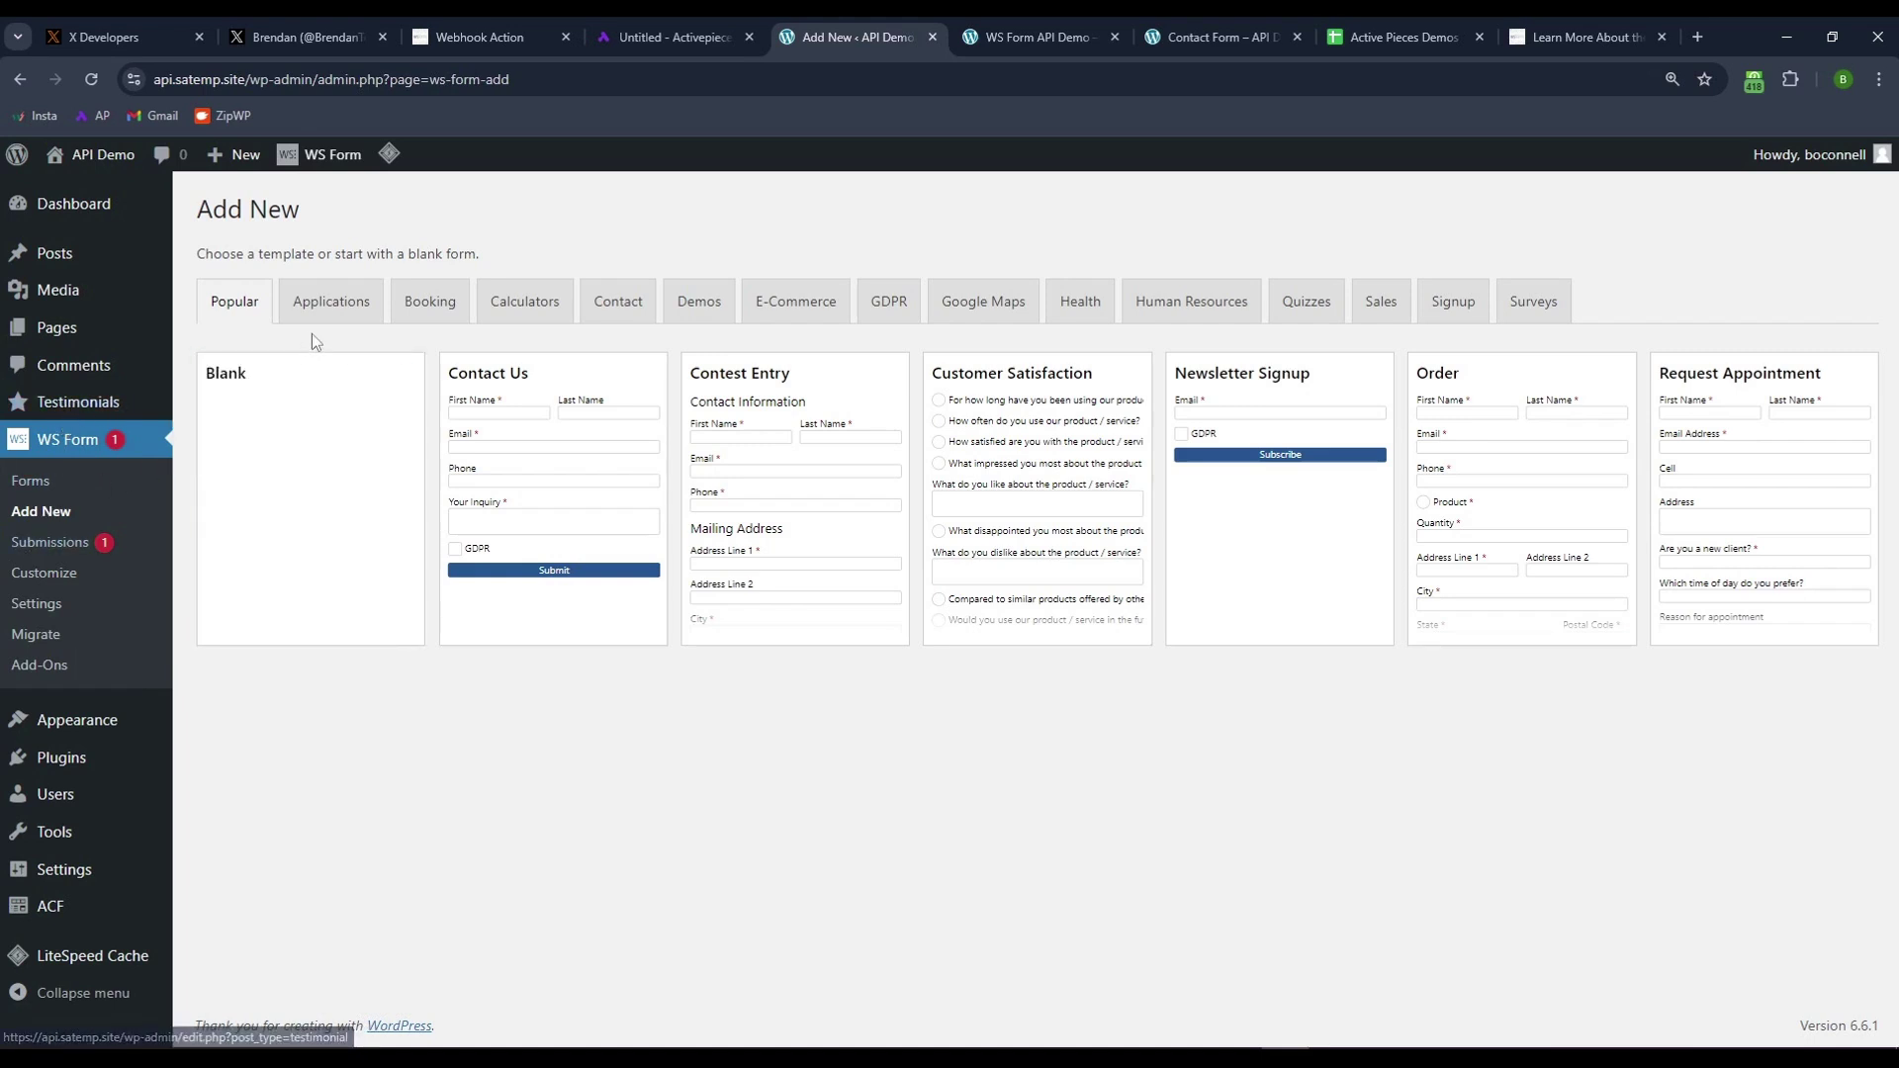
click(321, 495)
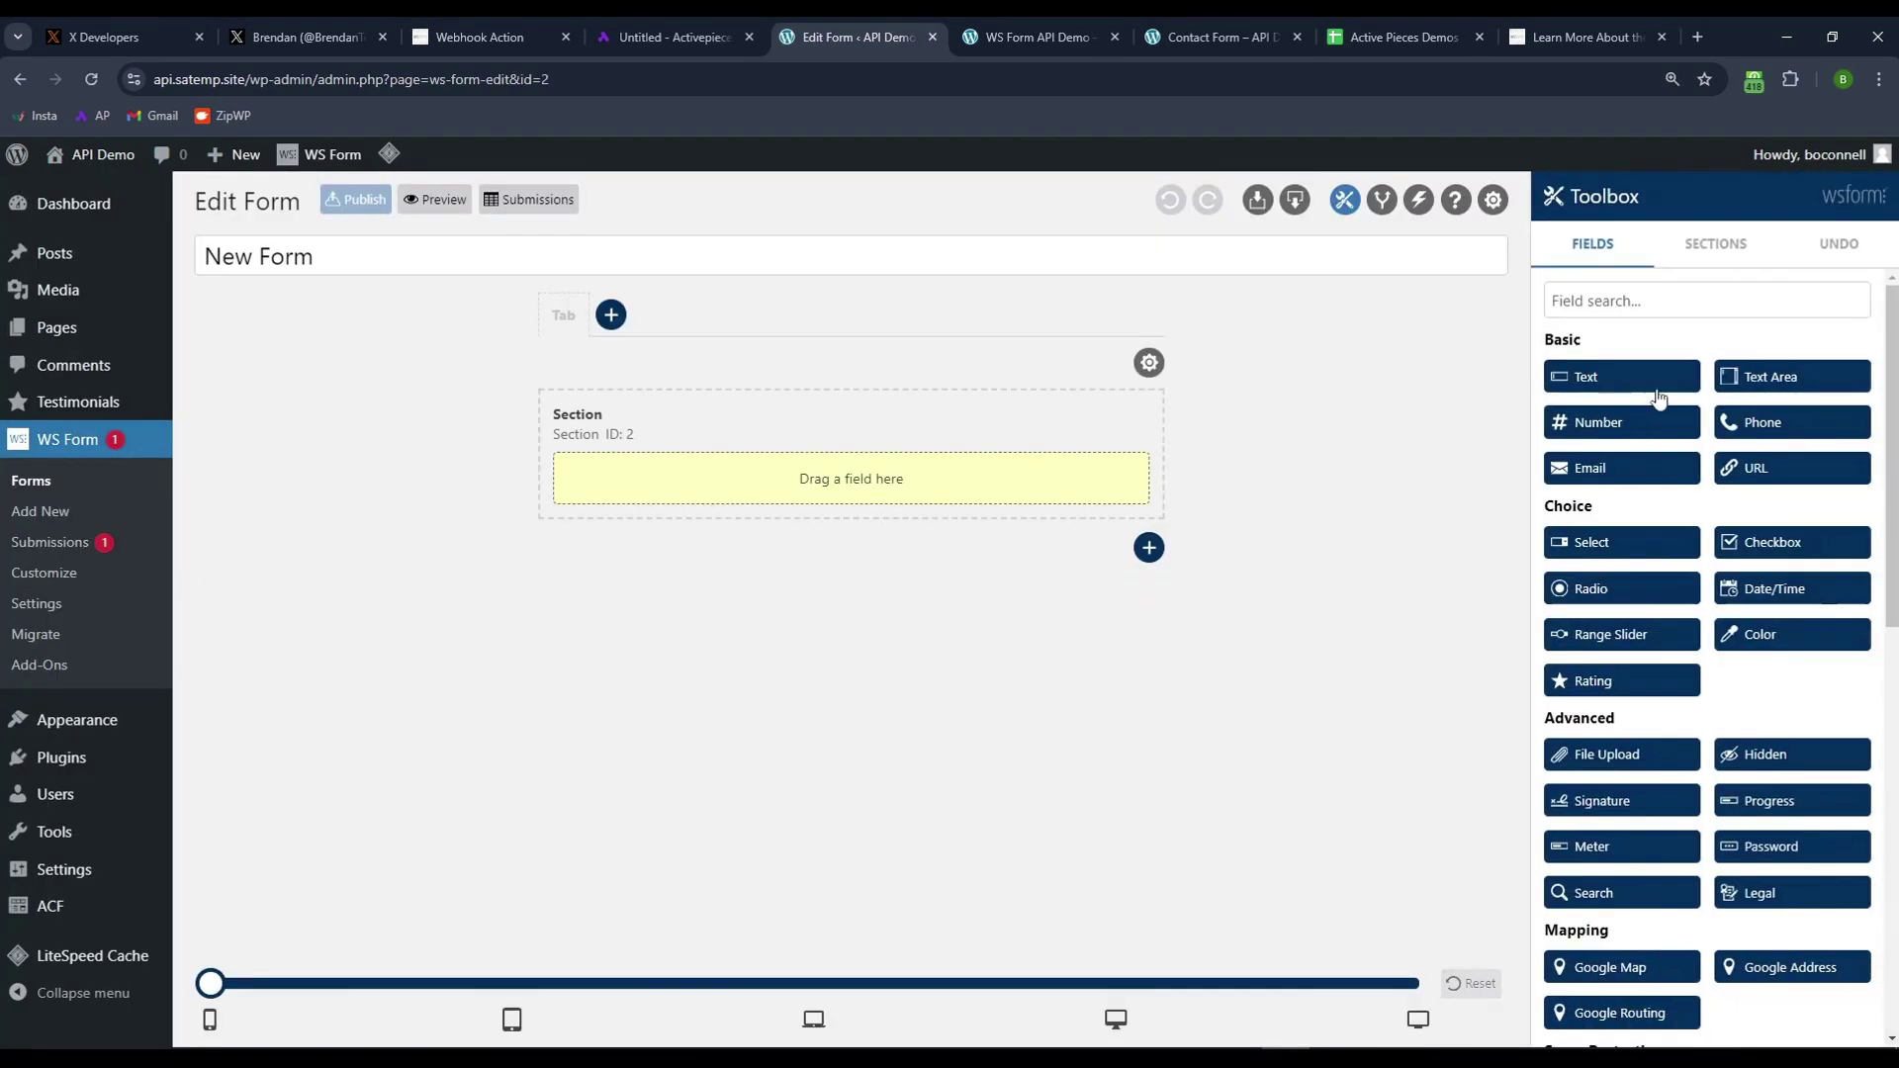
- Add half-width First Name and Last Name text fields side by side
drag(1623, 386, 669, 479)
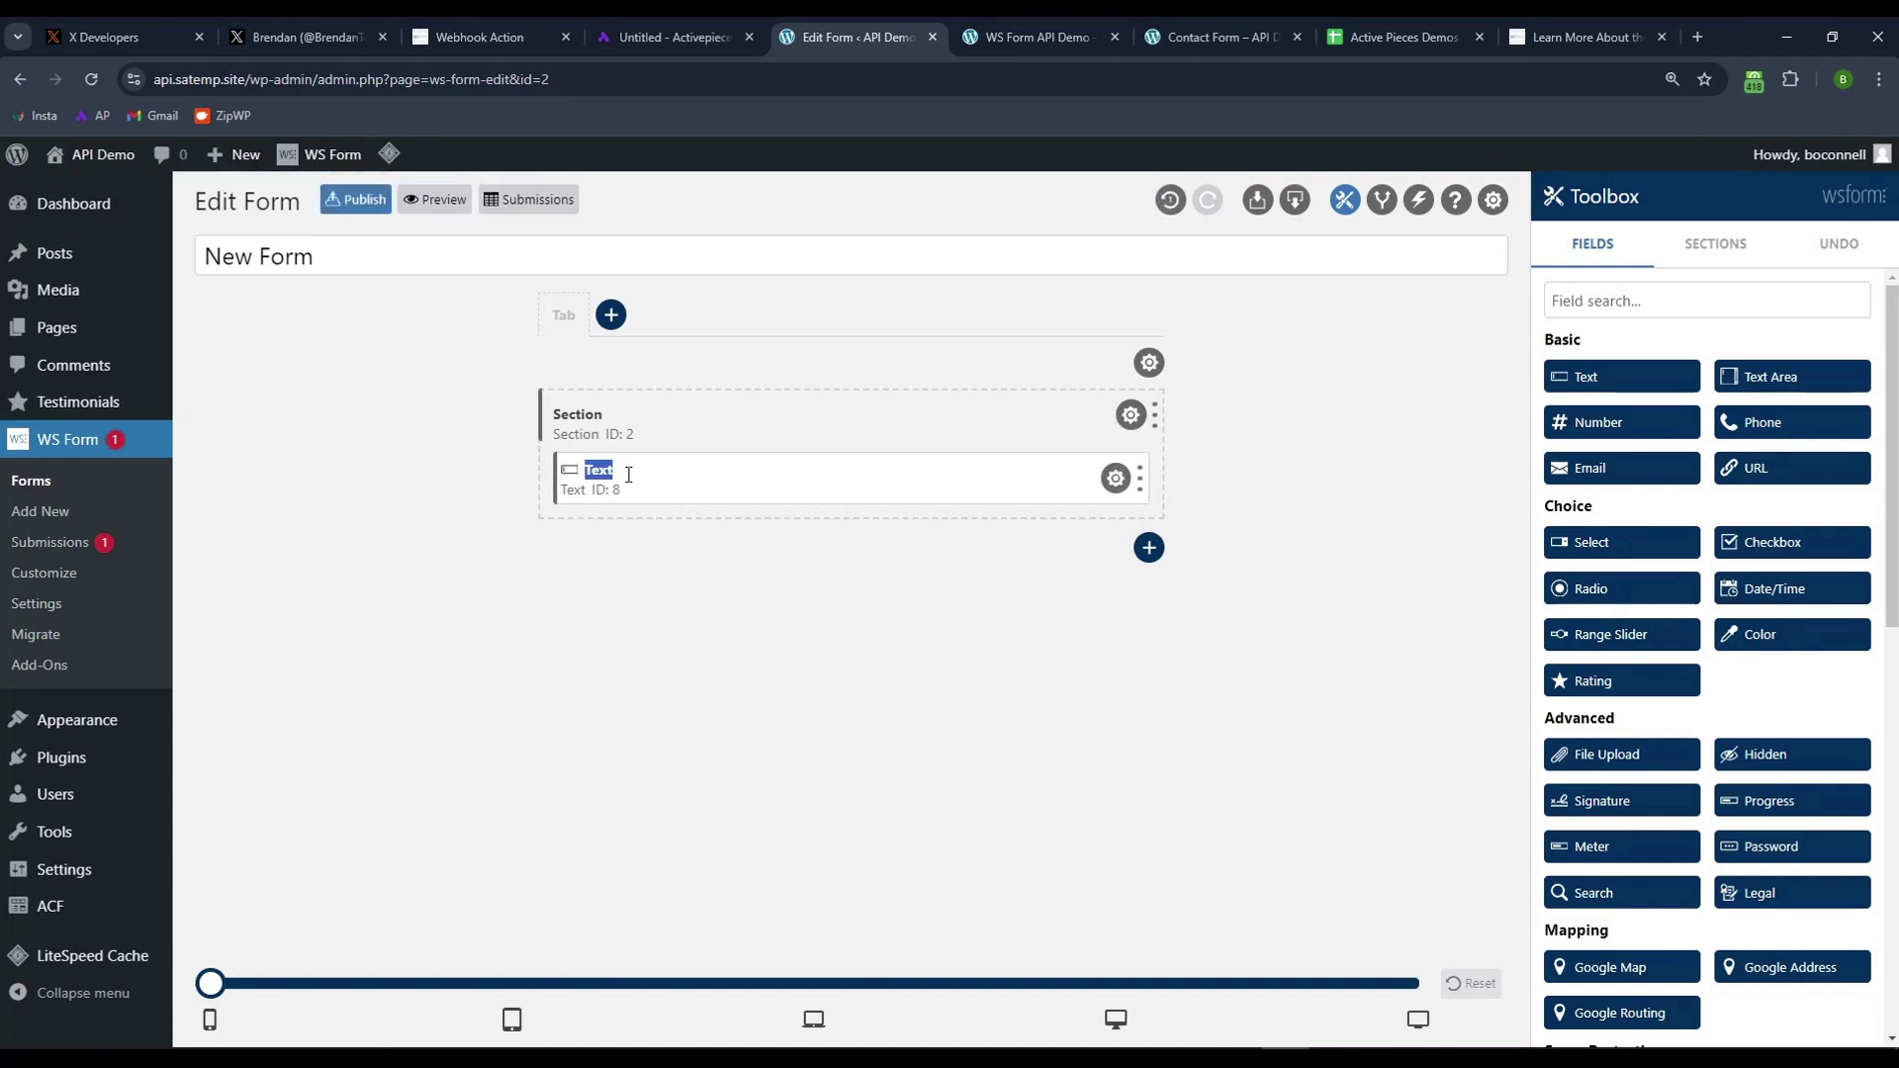
text(First Name)
drag(1582, 380, 614, 494)
drag(1139, 477, 813, 480)
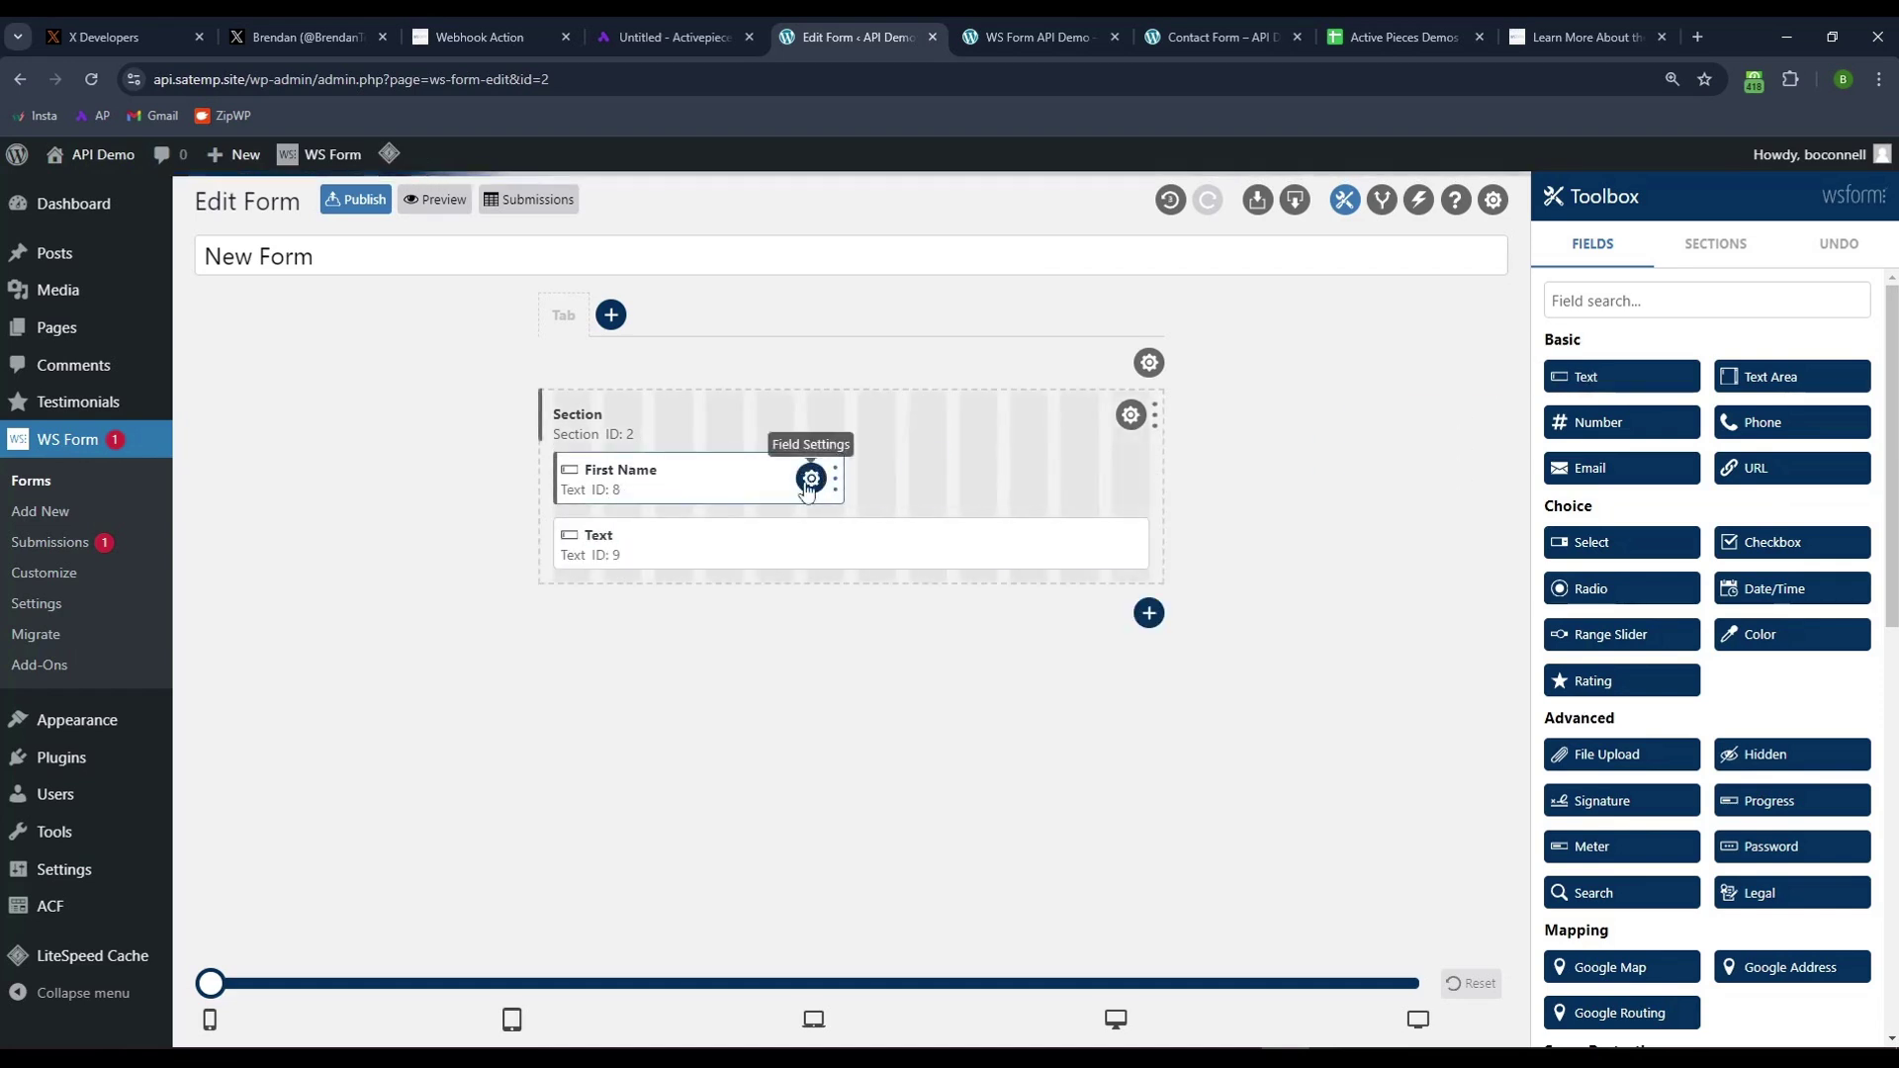
drag(1139, 544, 849, 539)
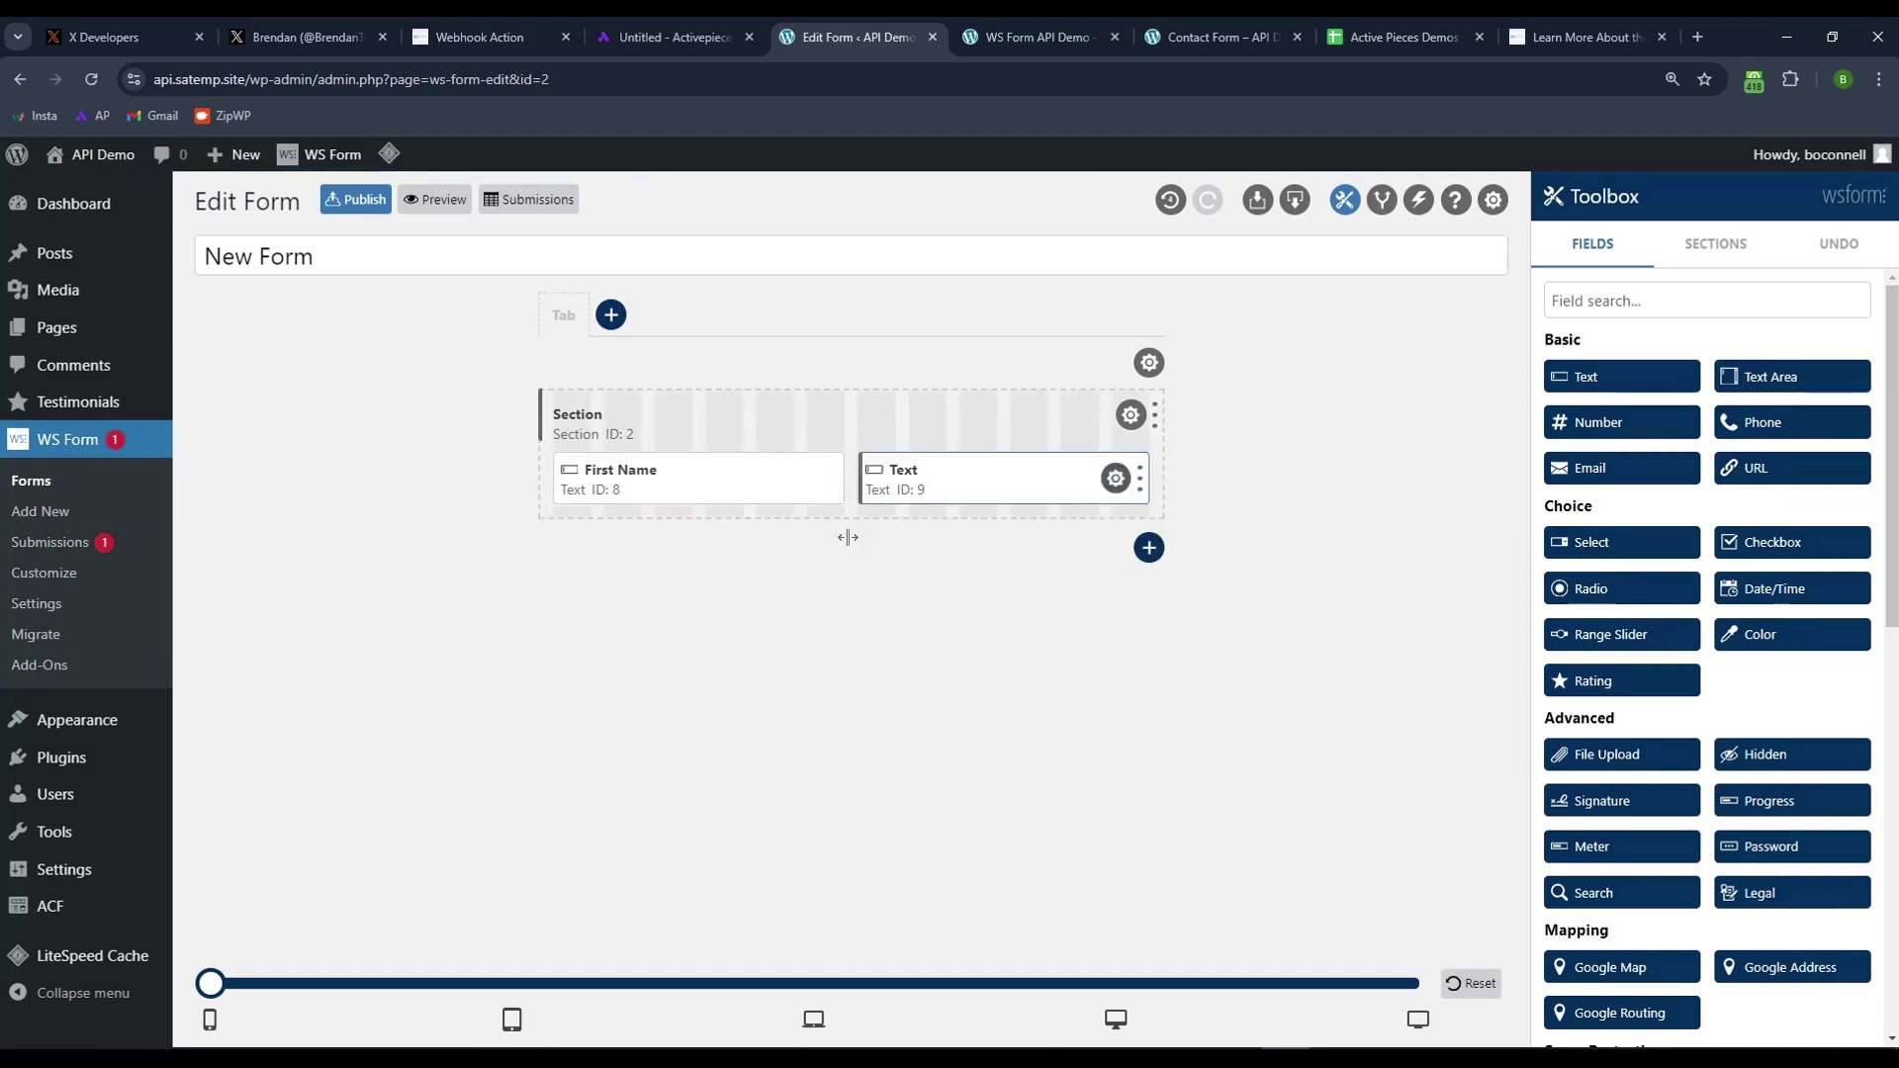
double_click(903, 469)
text(Last Name)
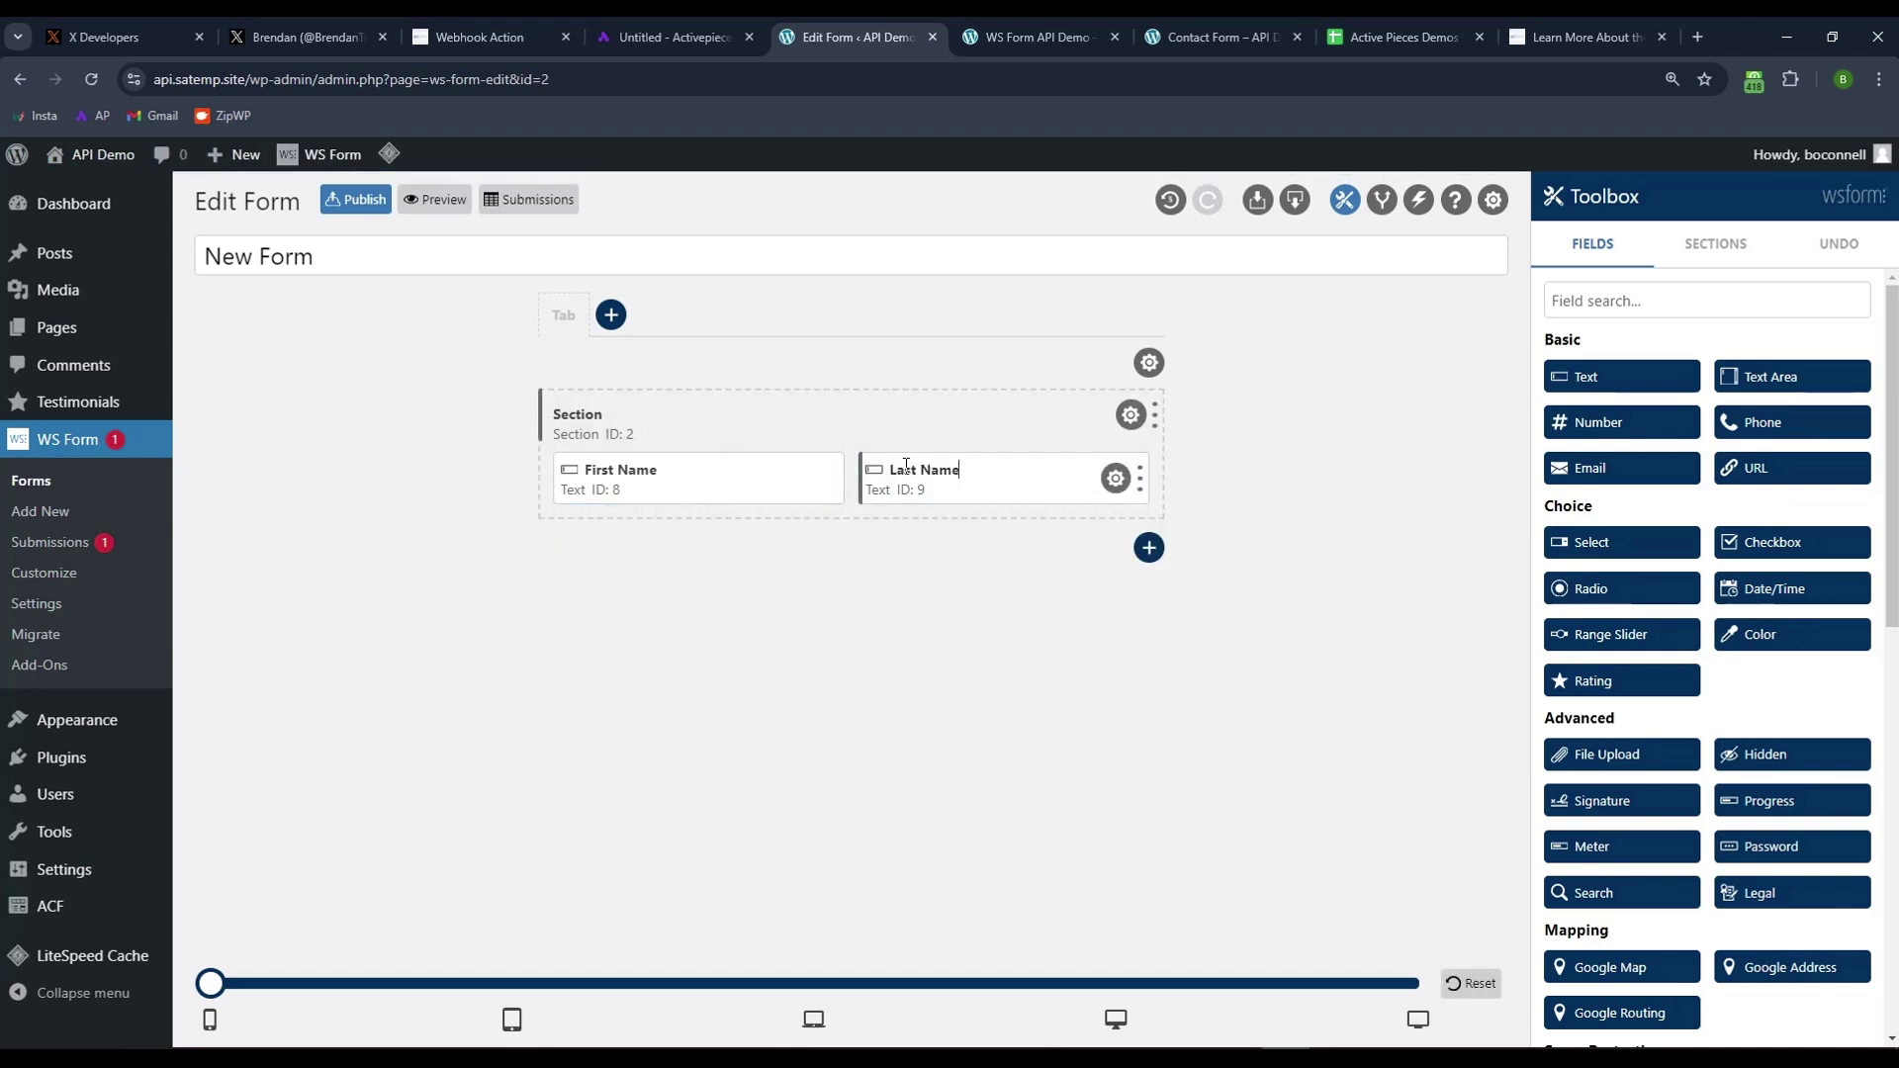
- Add Email, Submit and Text Area fields, placing the Text Area above Submit
drag(1588, 468, 615, 521)
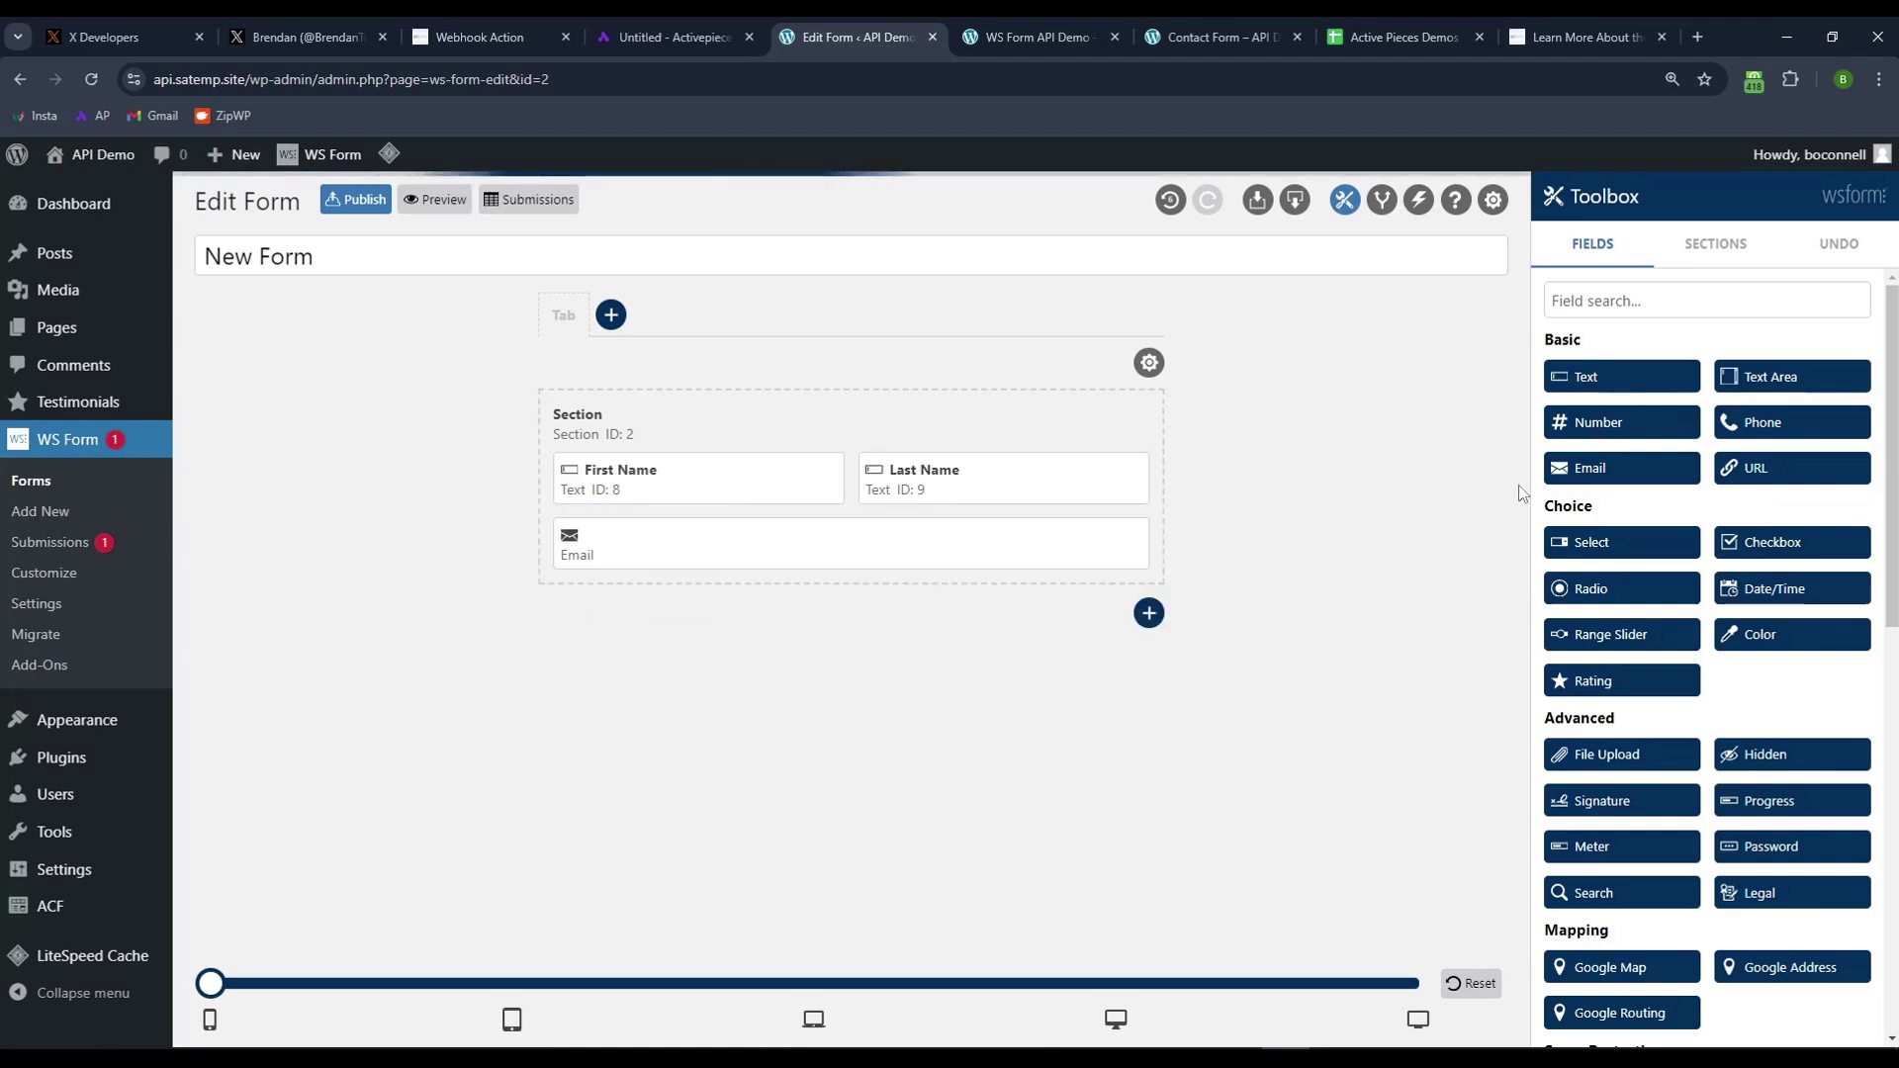
click(1655, 300)
text(sub)
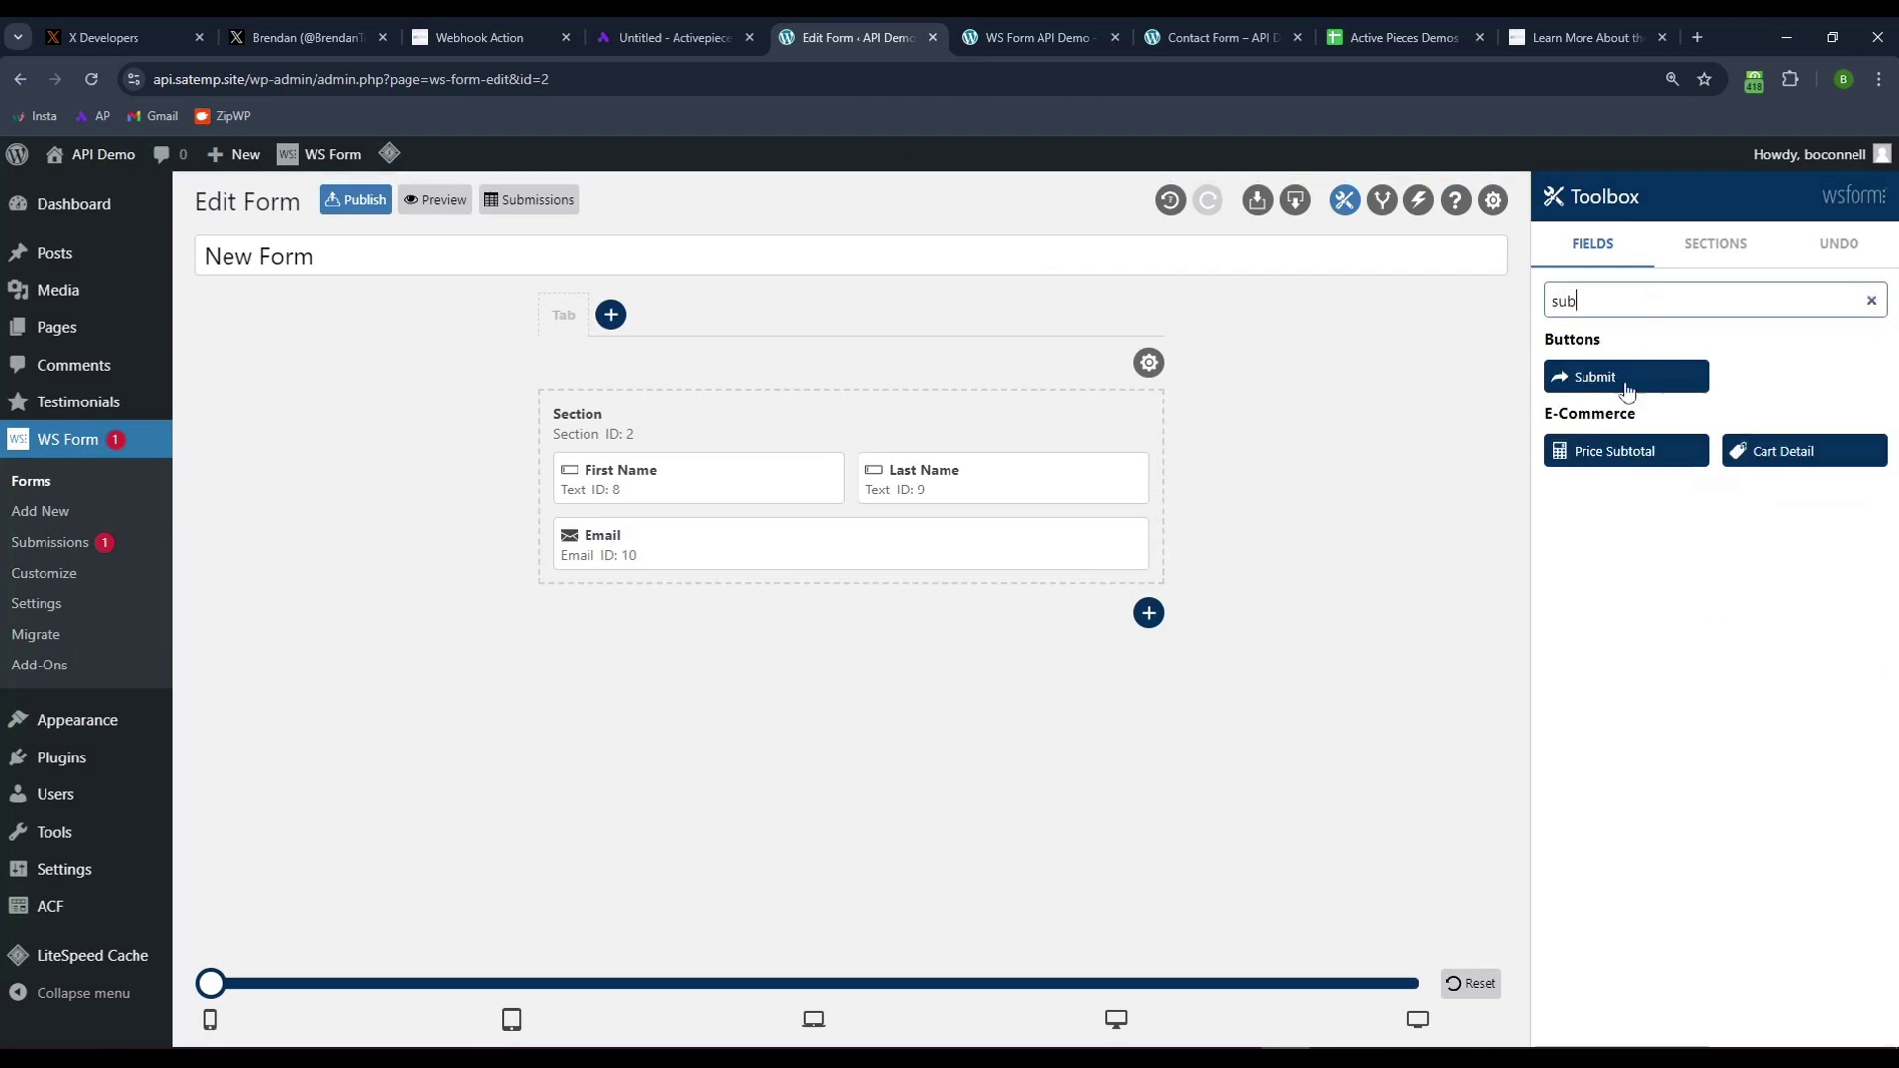
click(1628, 376)
click(1871, 300)
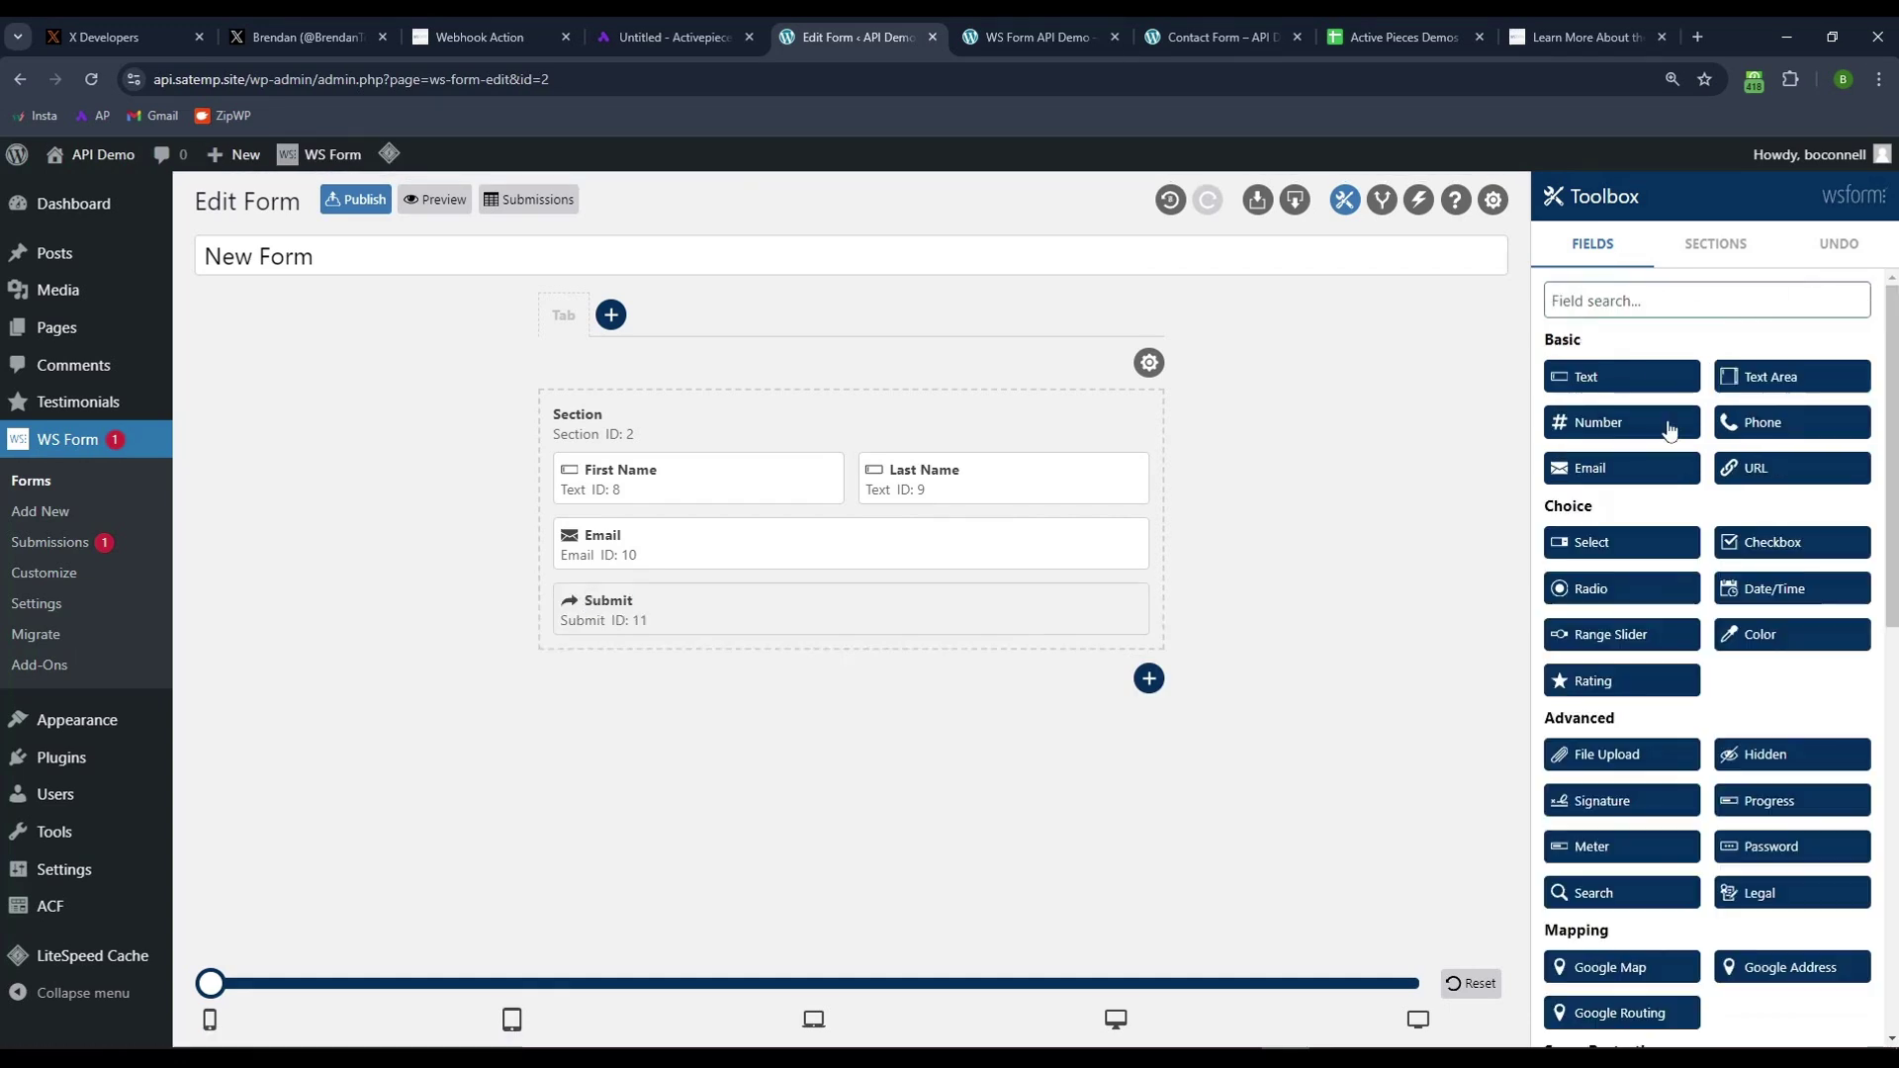
click(1812, 379)
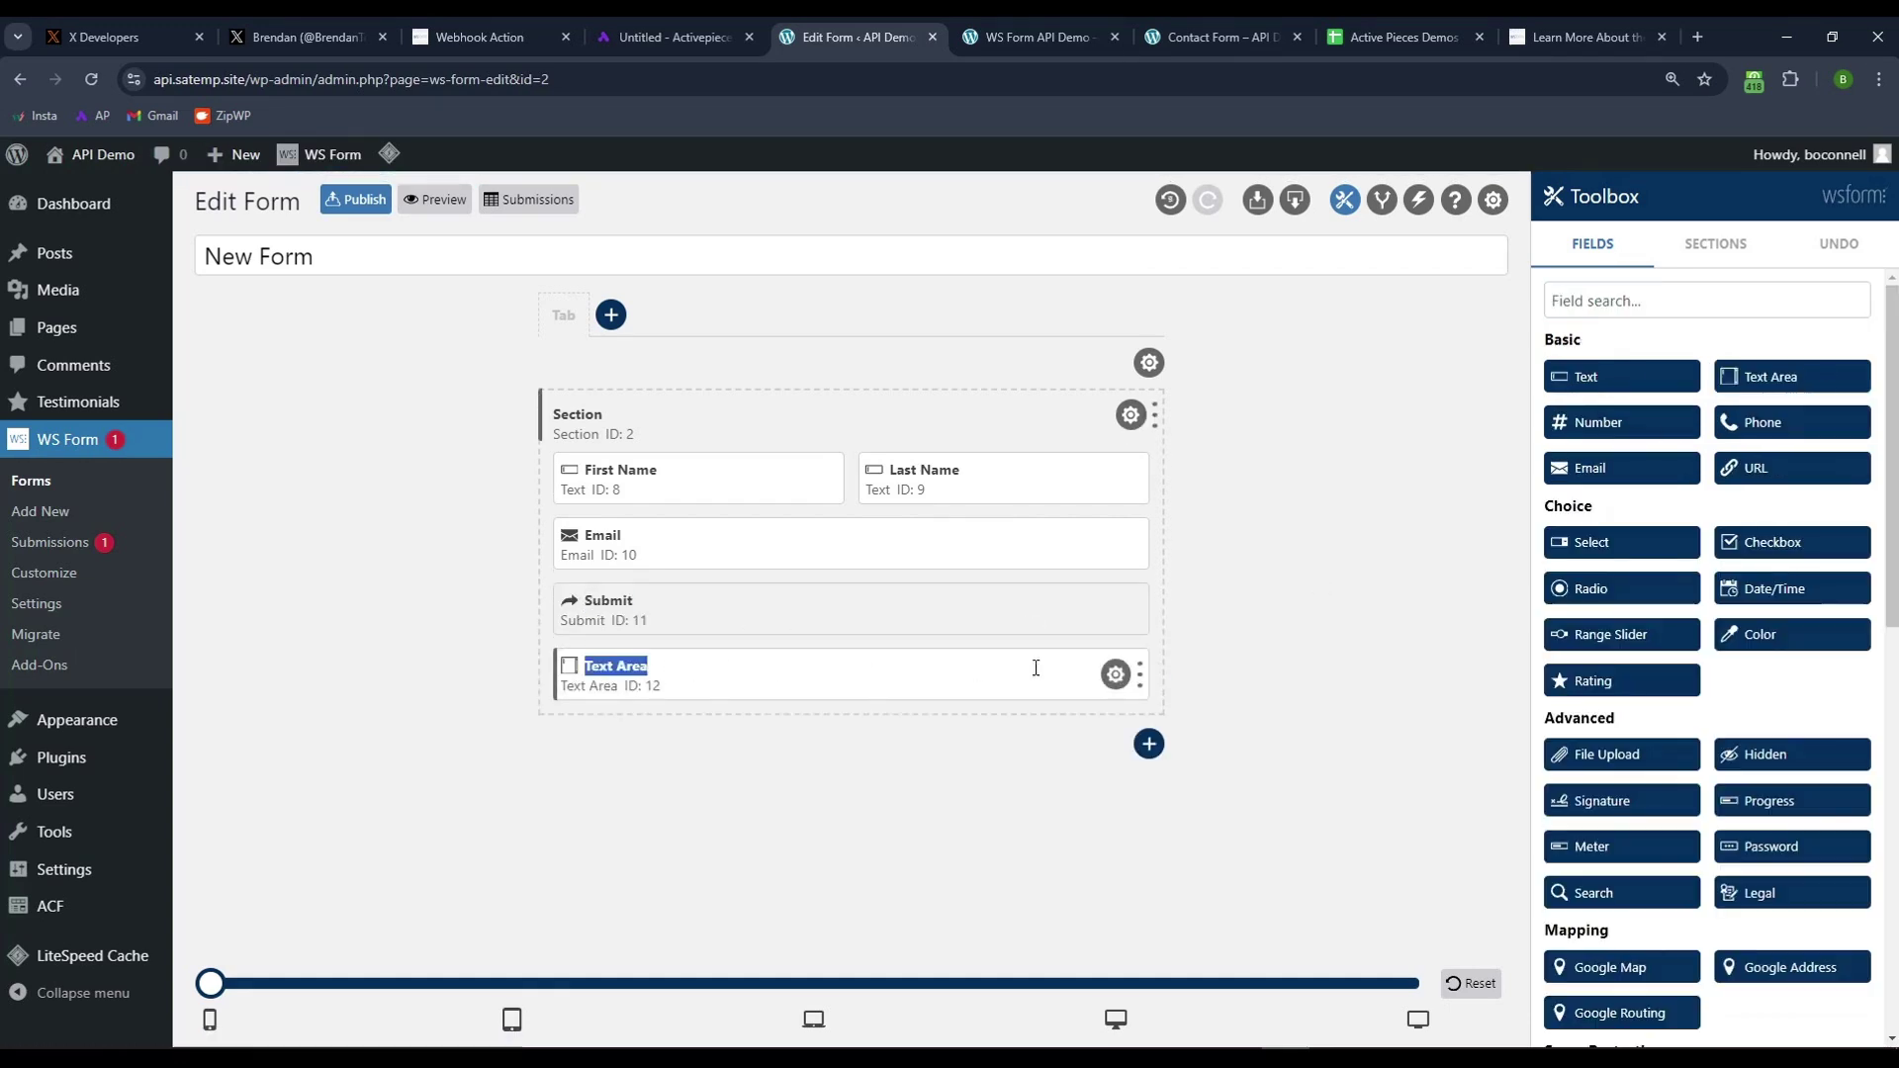
drag(574, 676, 565, 606)
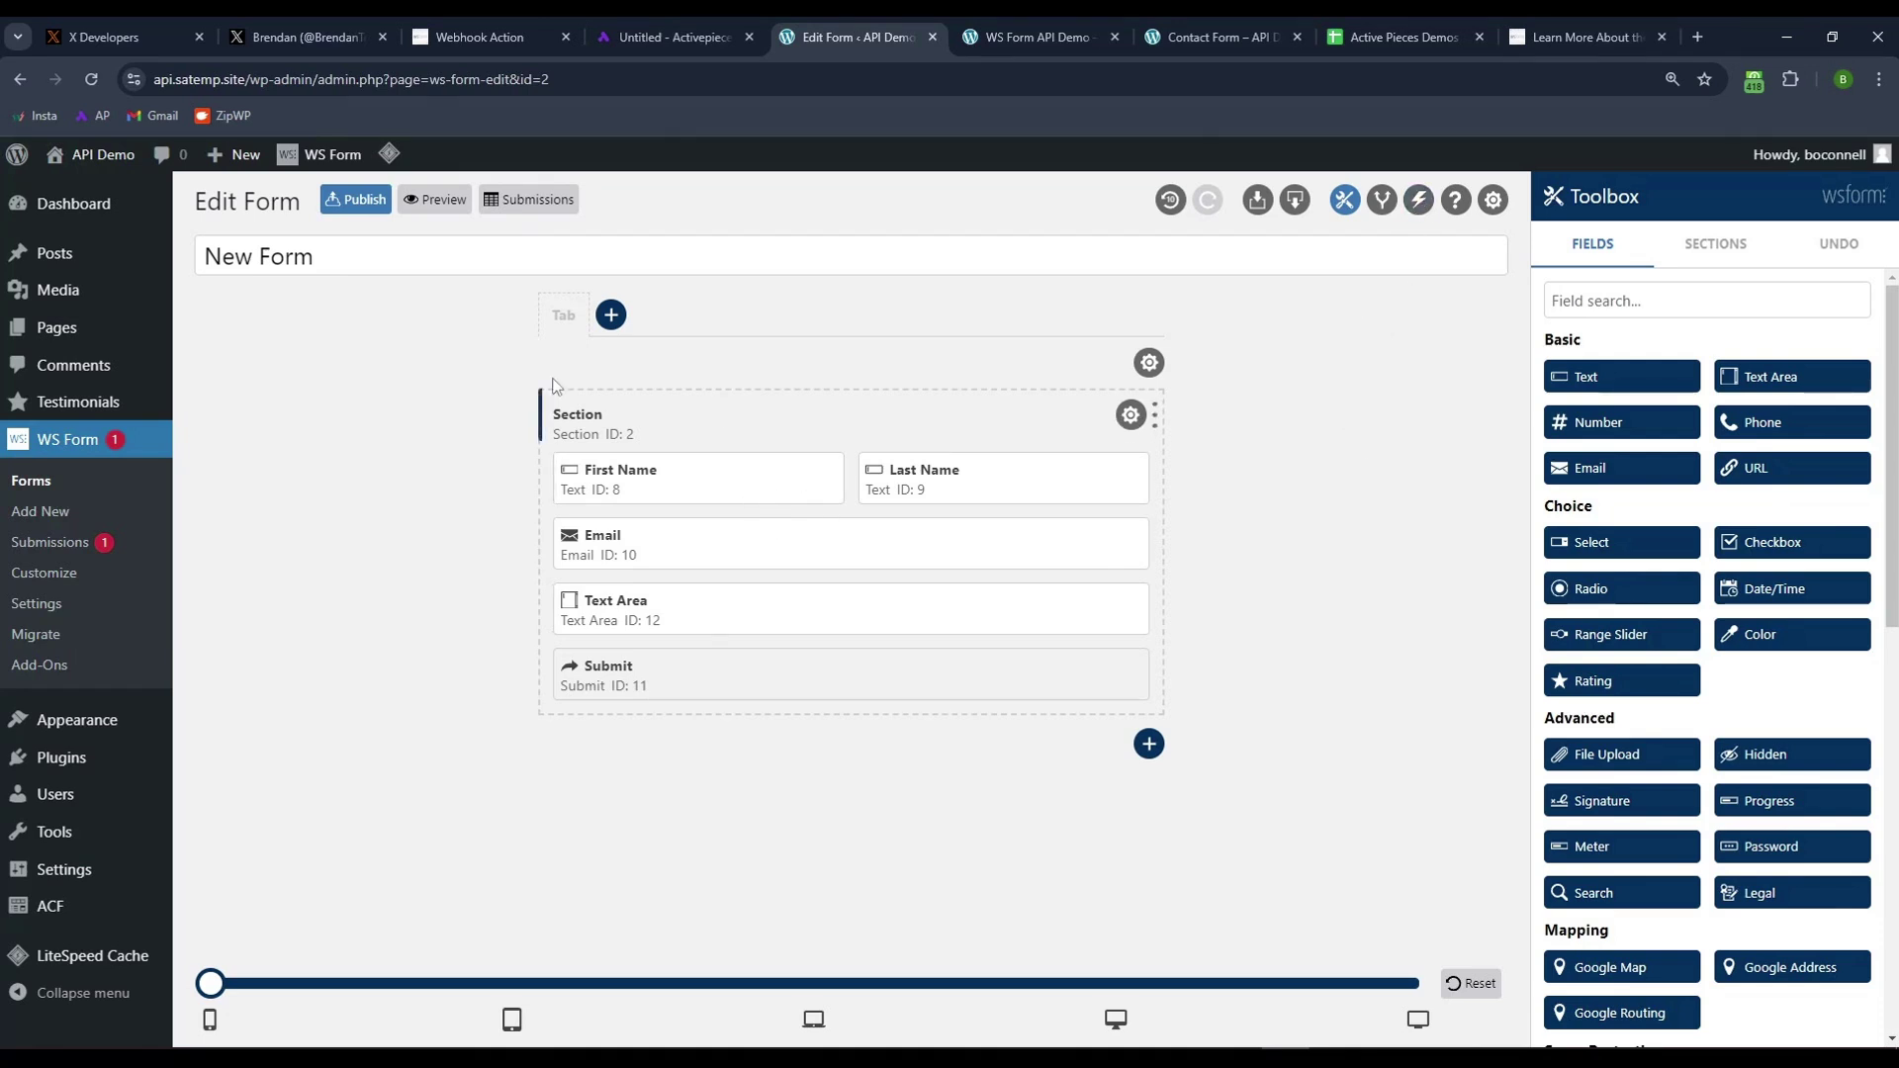
- Copy the Activepieces Catch Webhook test URL again
click(733, 45)
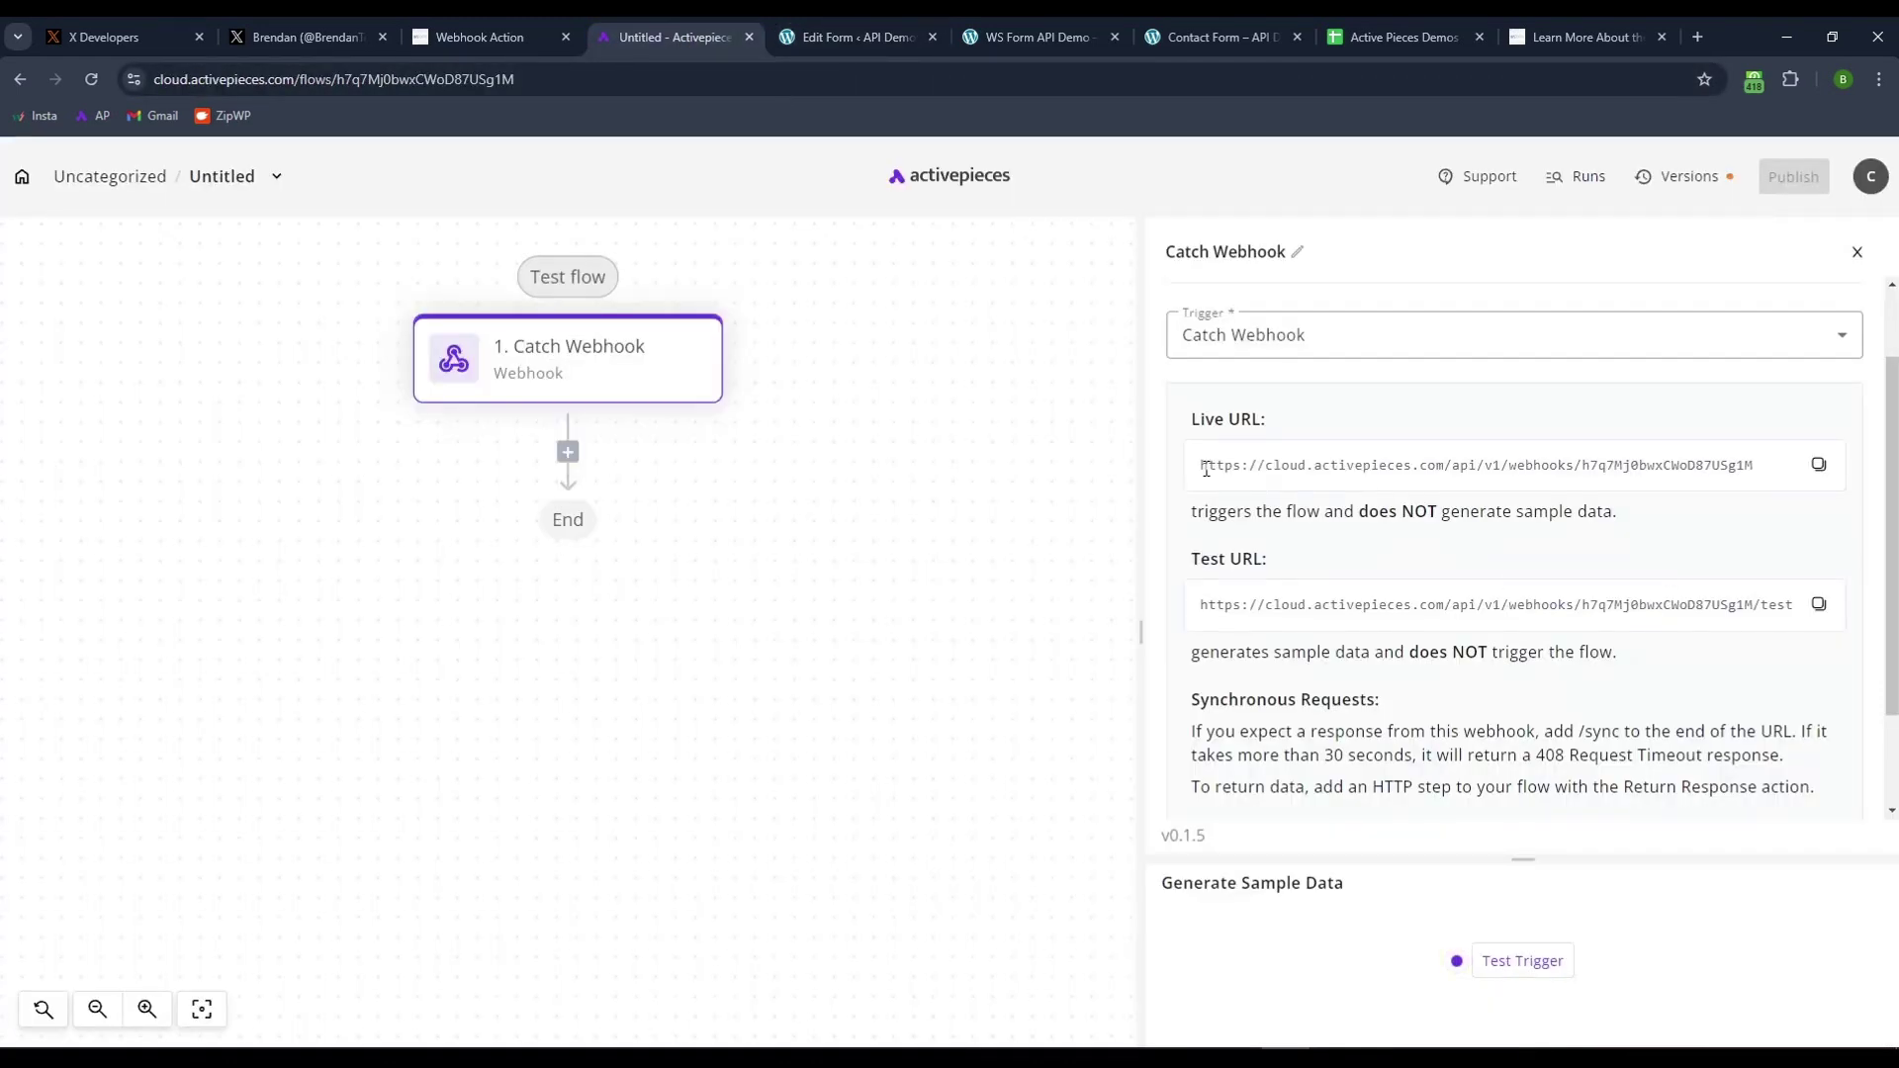
drag(1184, 573, 1276, 576)
click(1524, 649)
click(1818, 605)
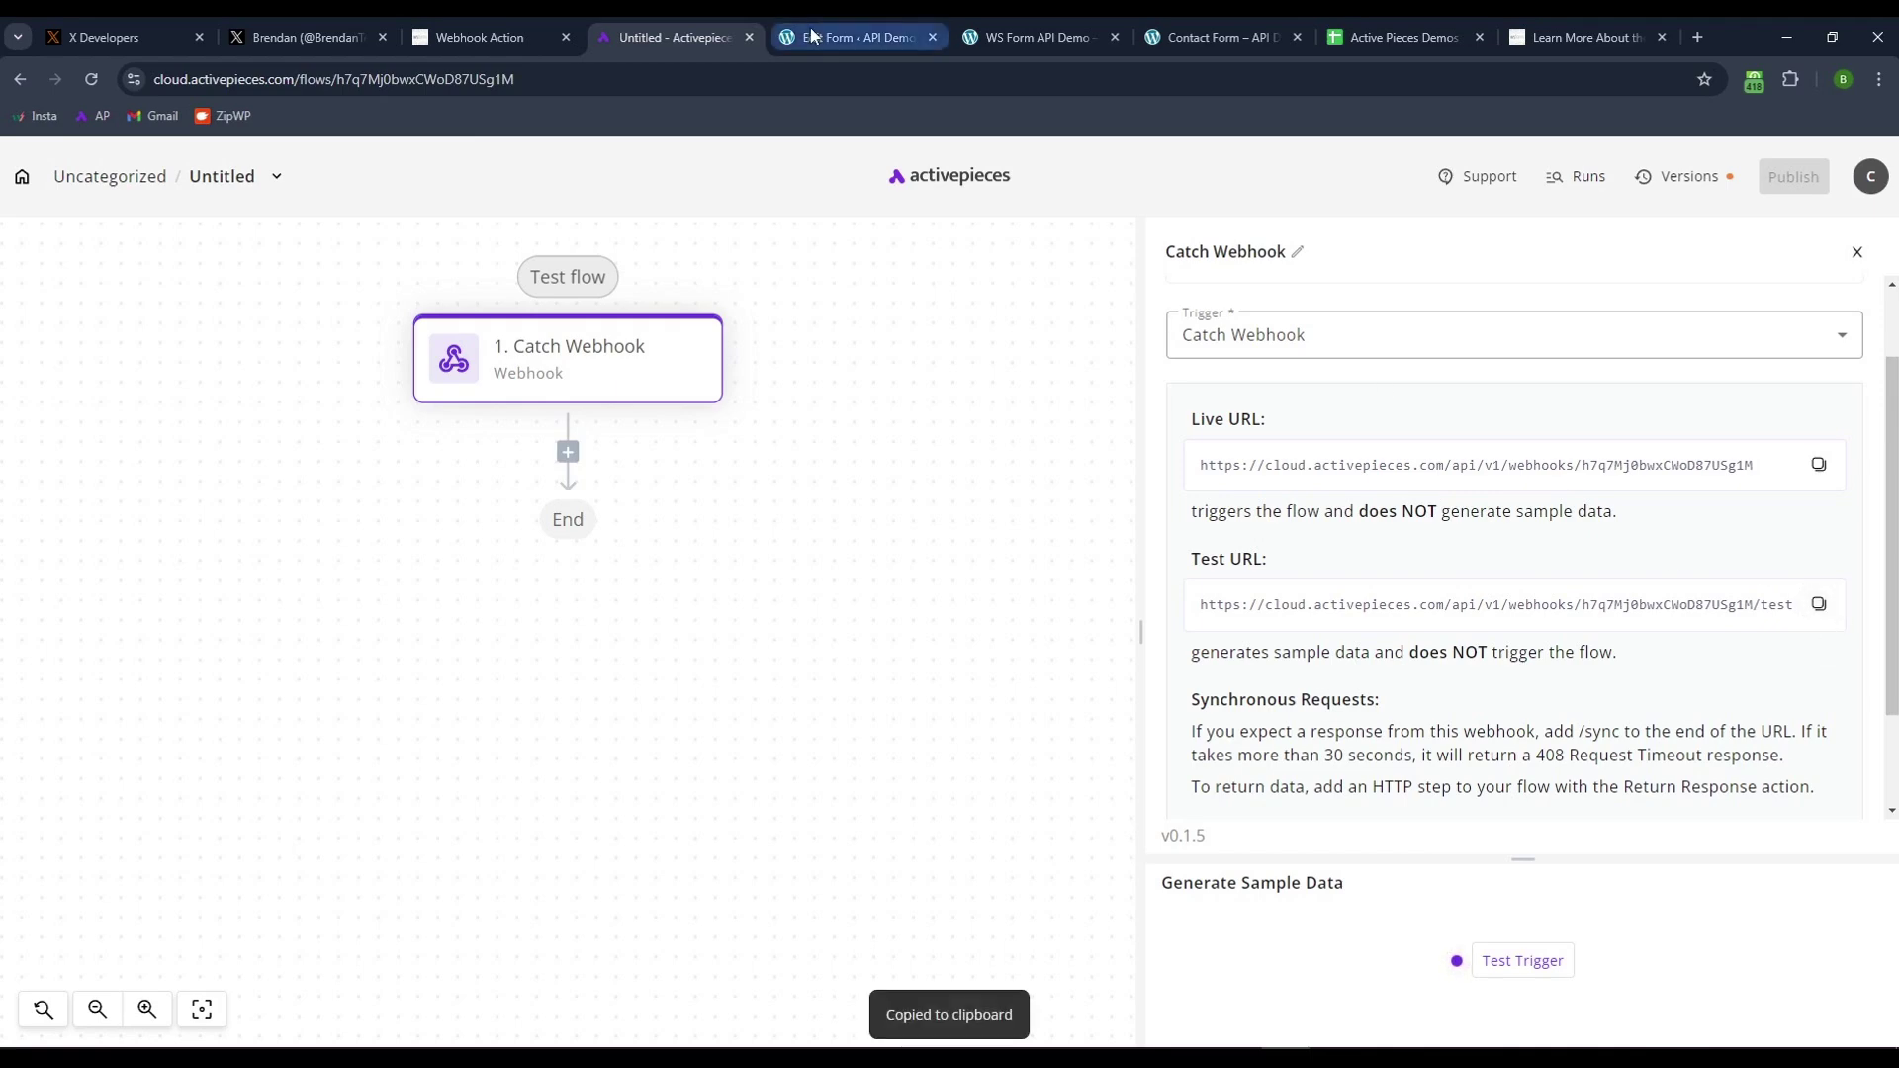
- Rename the form to 'Demo Form'
click(845, 38)
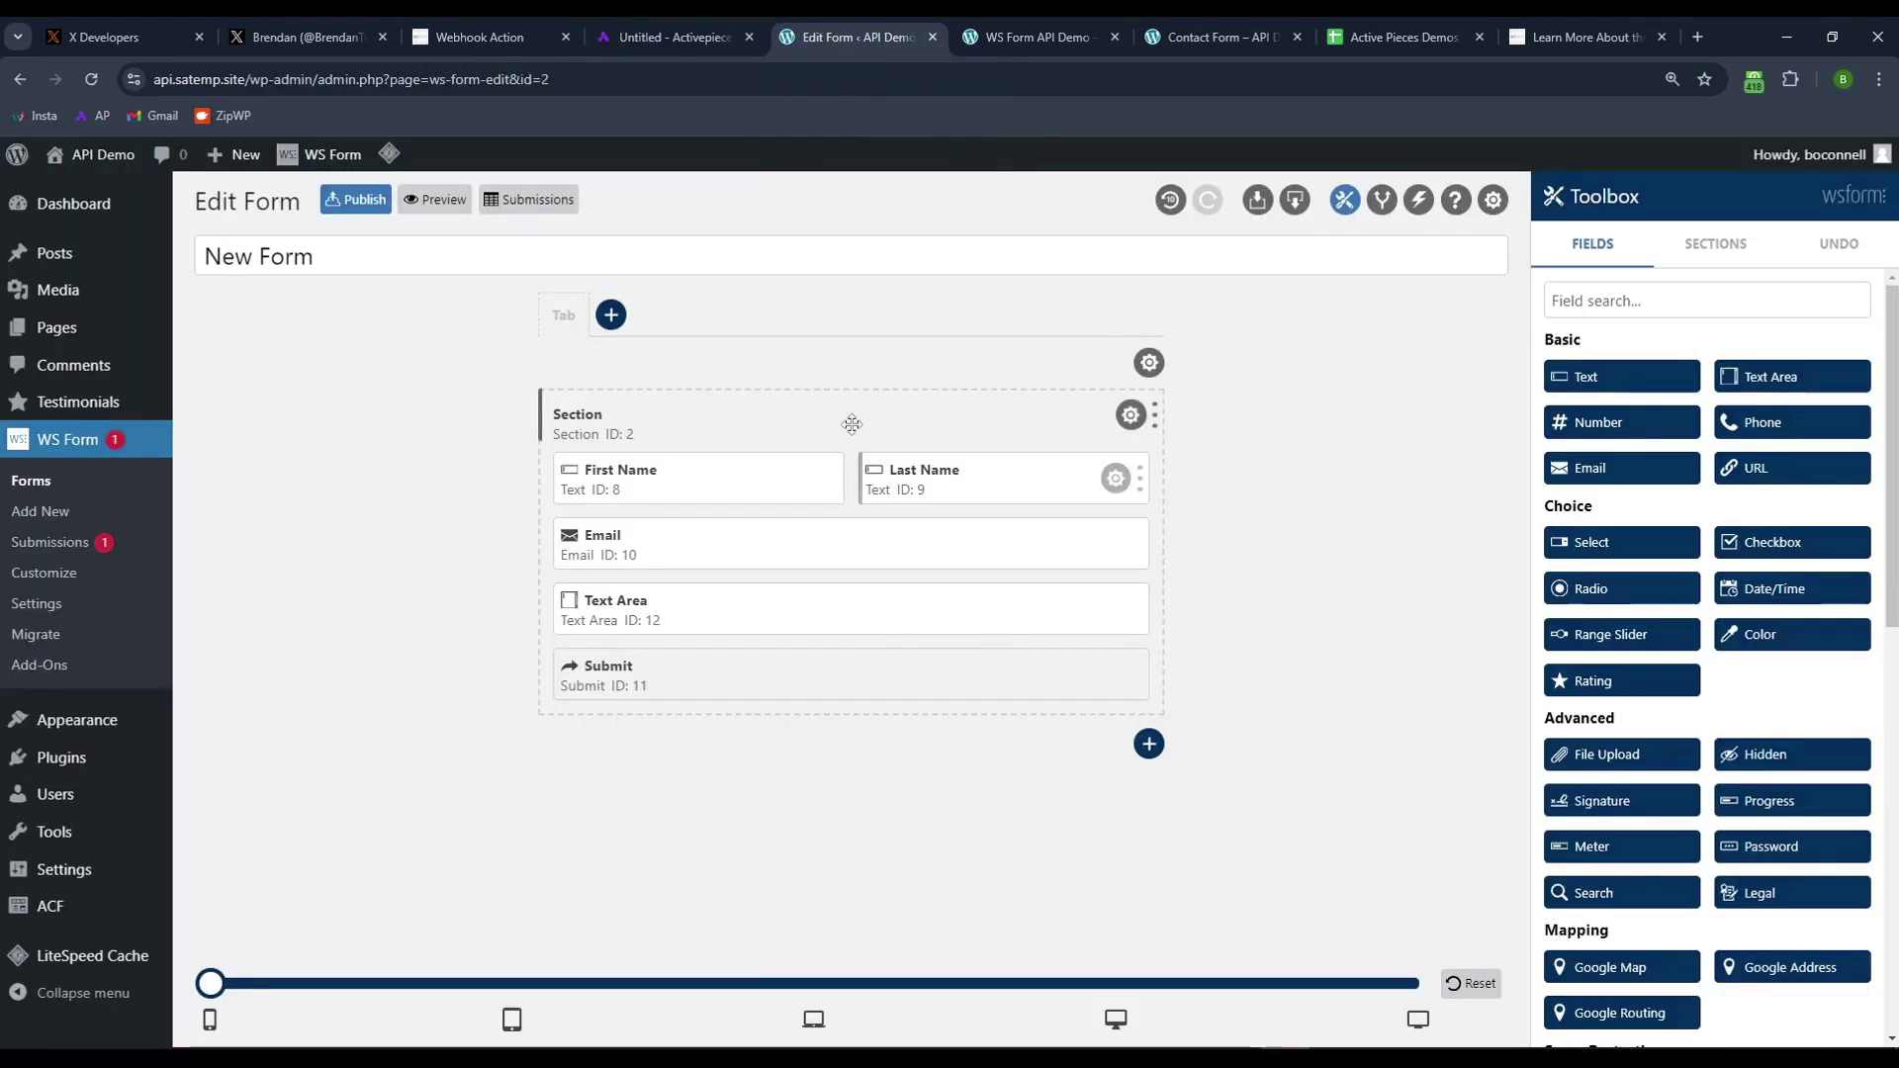
click(369, 253)
key(ctrl+a)
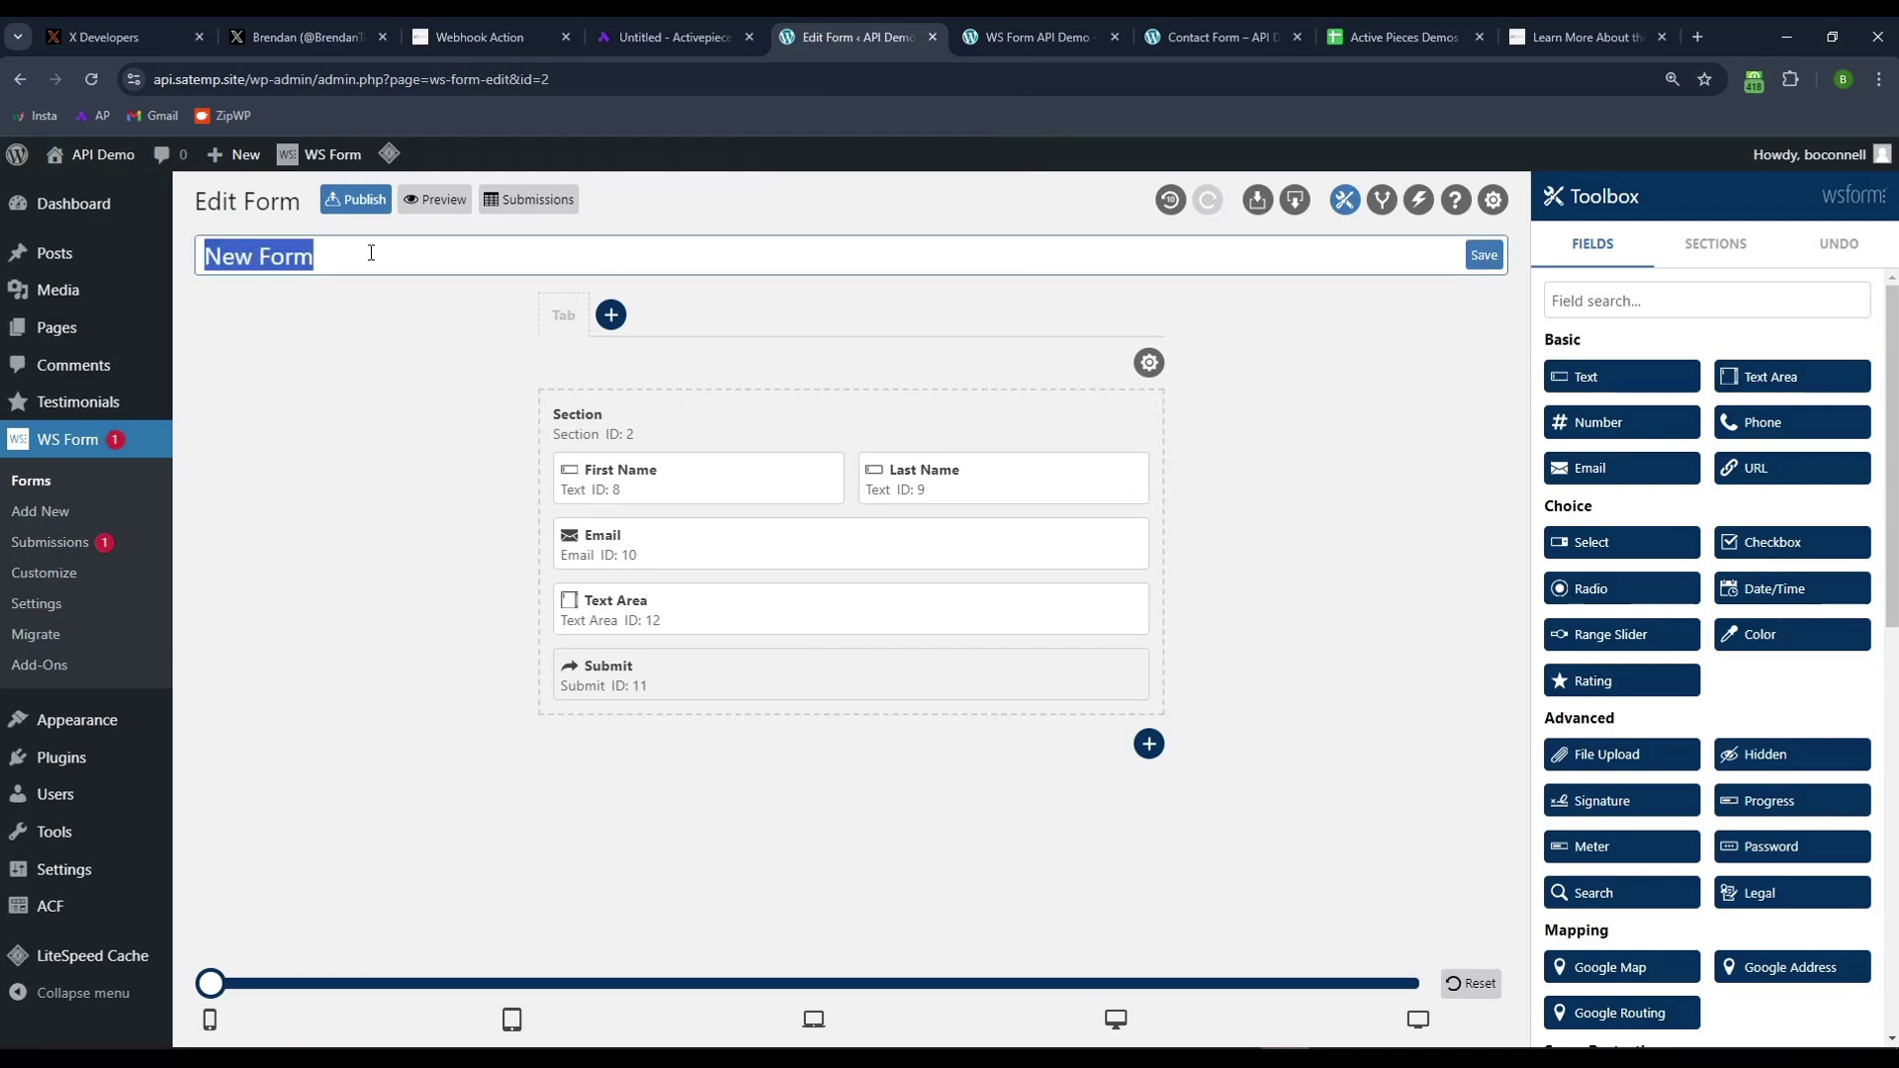
text(Demo Form)
click(377, 543)
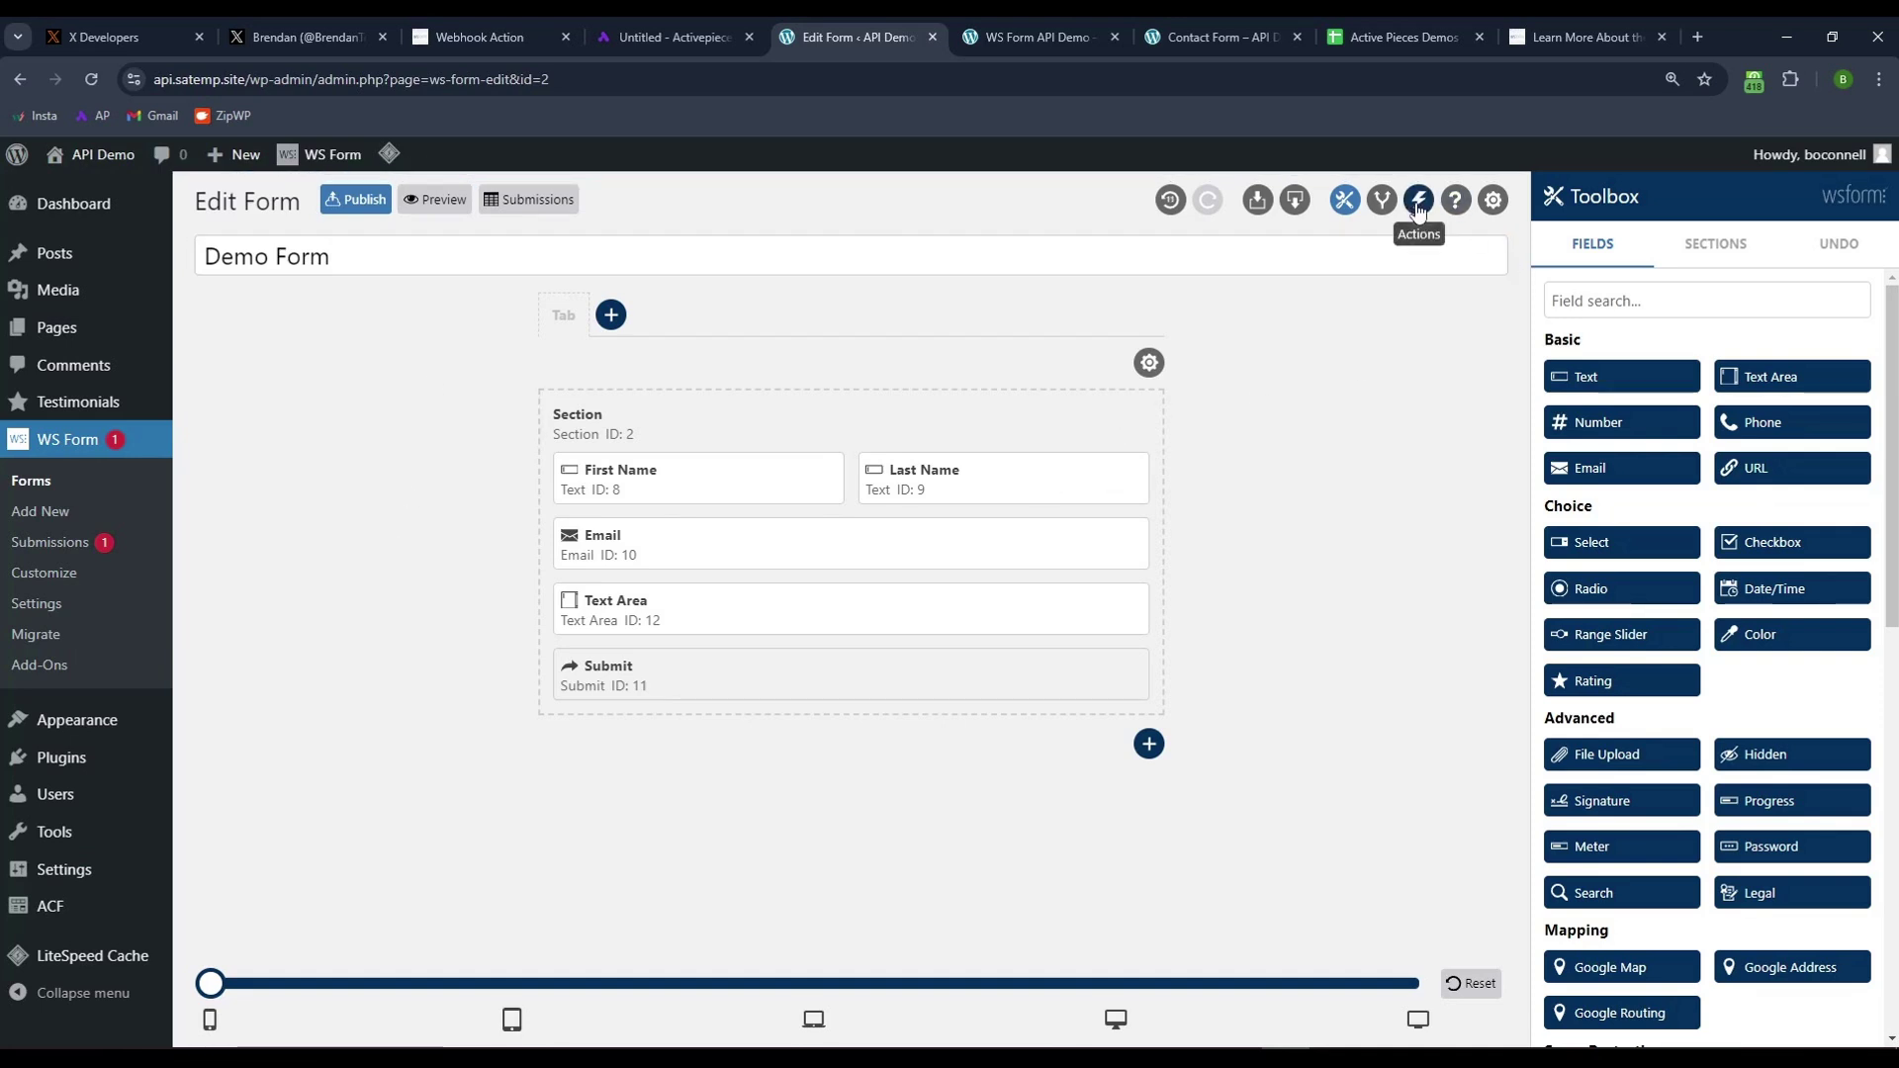
- Add a new action named 'Send webhook' of type Webhook in the form's Actions
click(1418, 202)
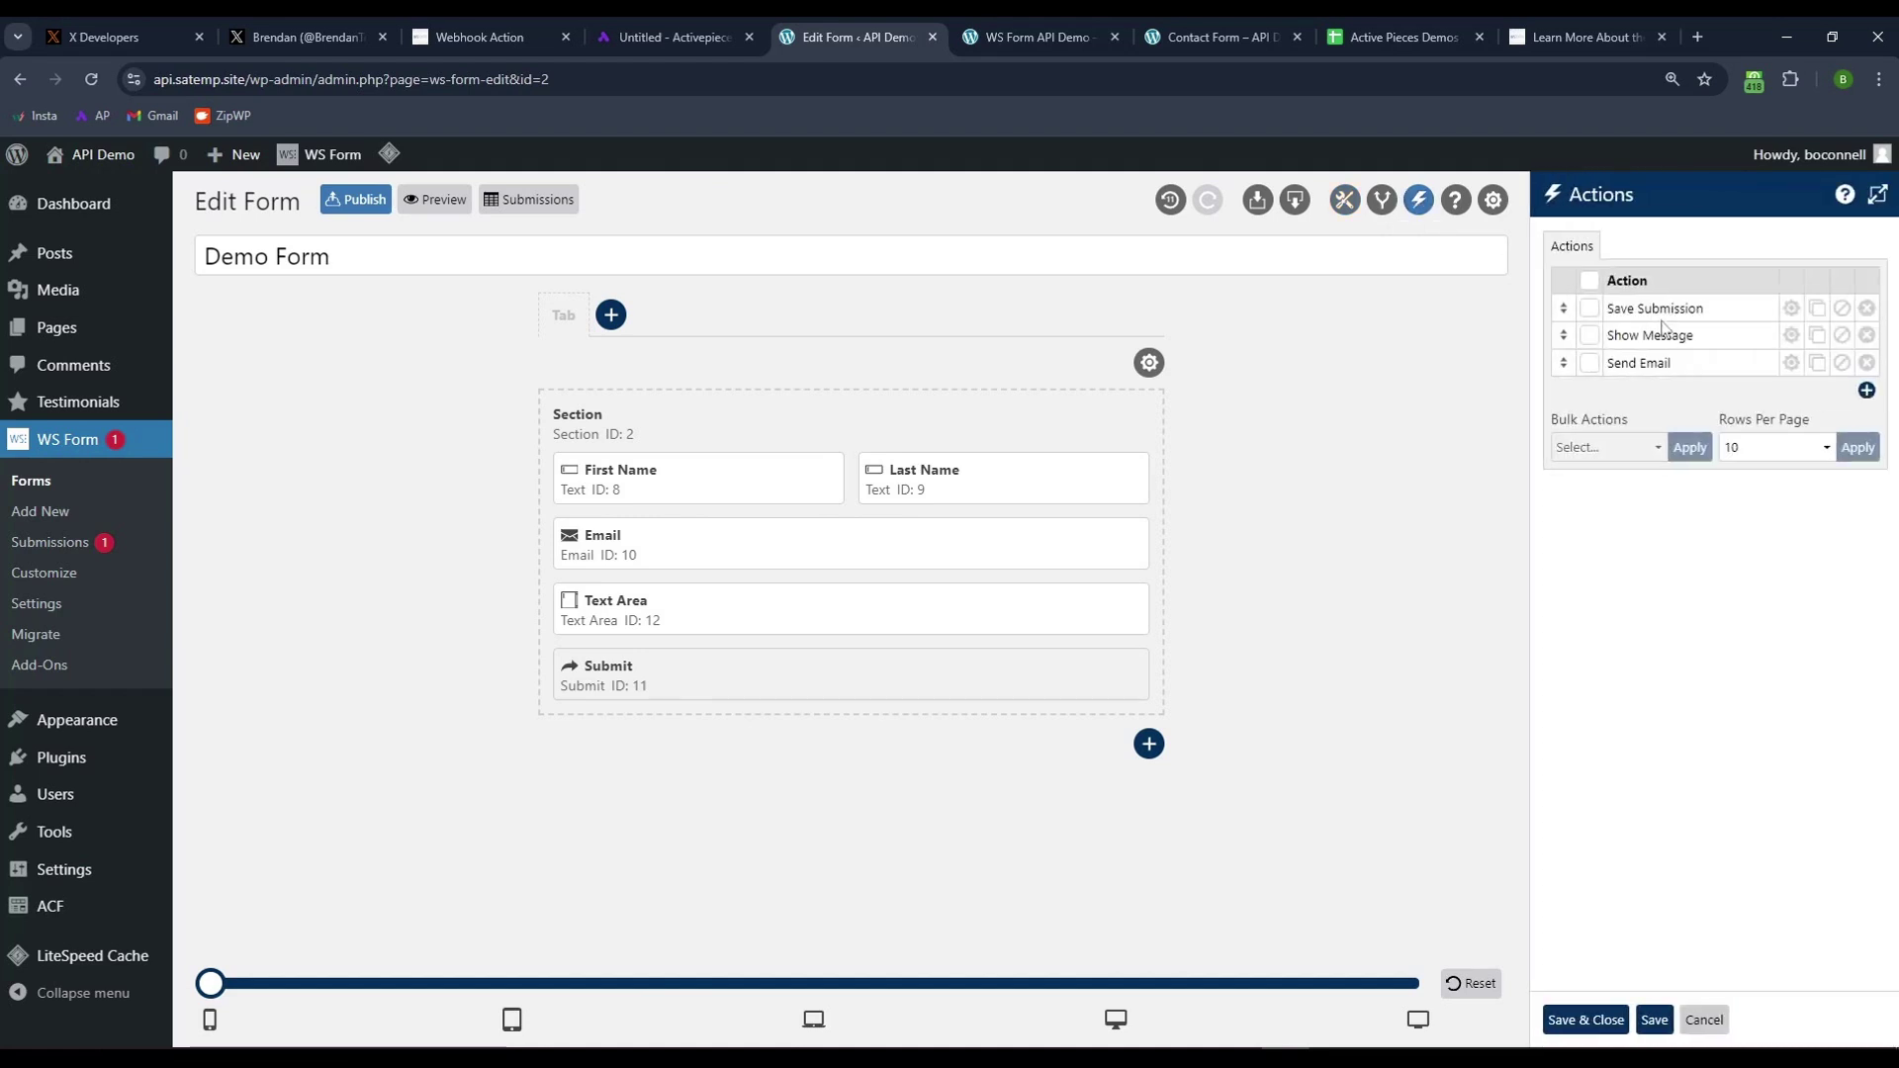
double_click(1639, 310)
click(1711, 309)
drag(1705, 337, 1615, 369)
click(1652, 340)
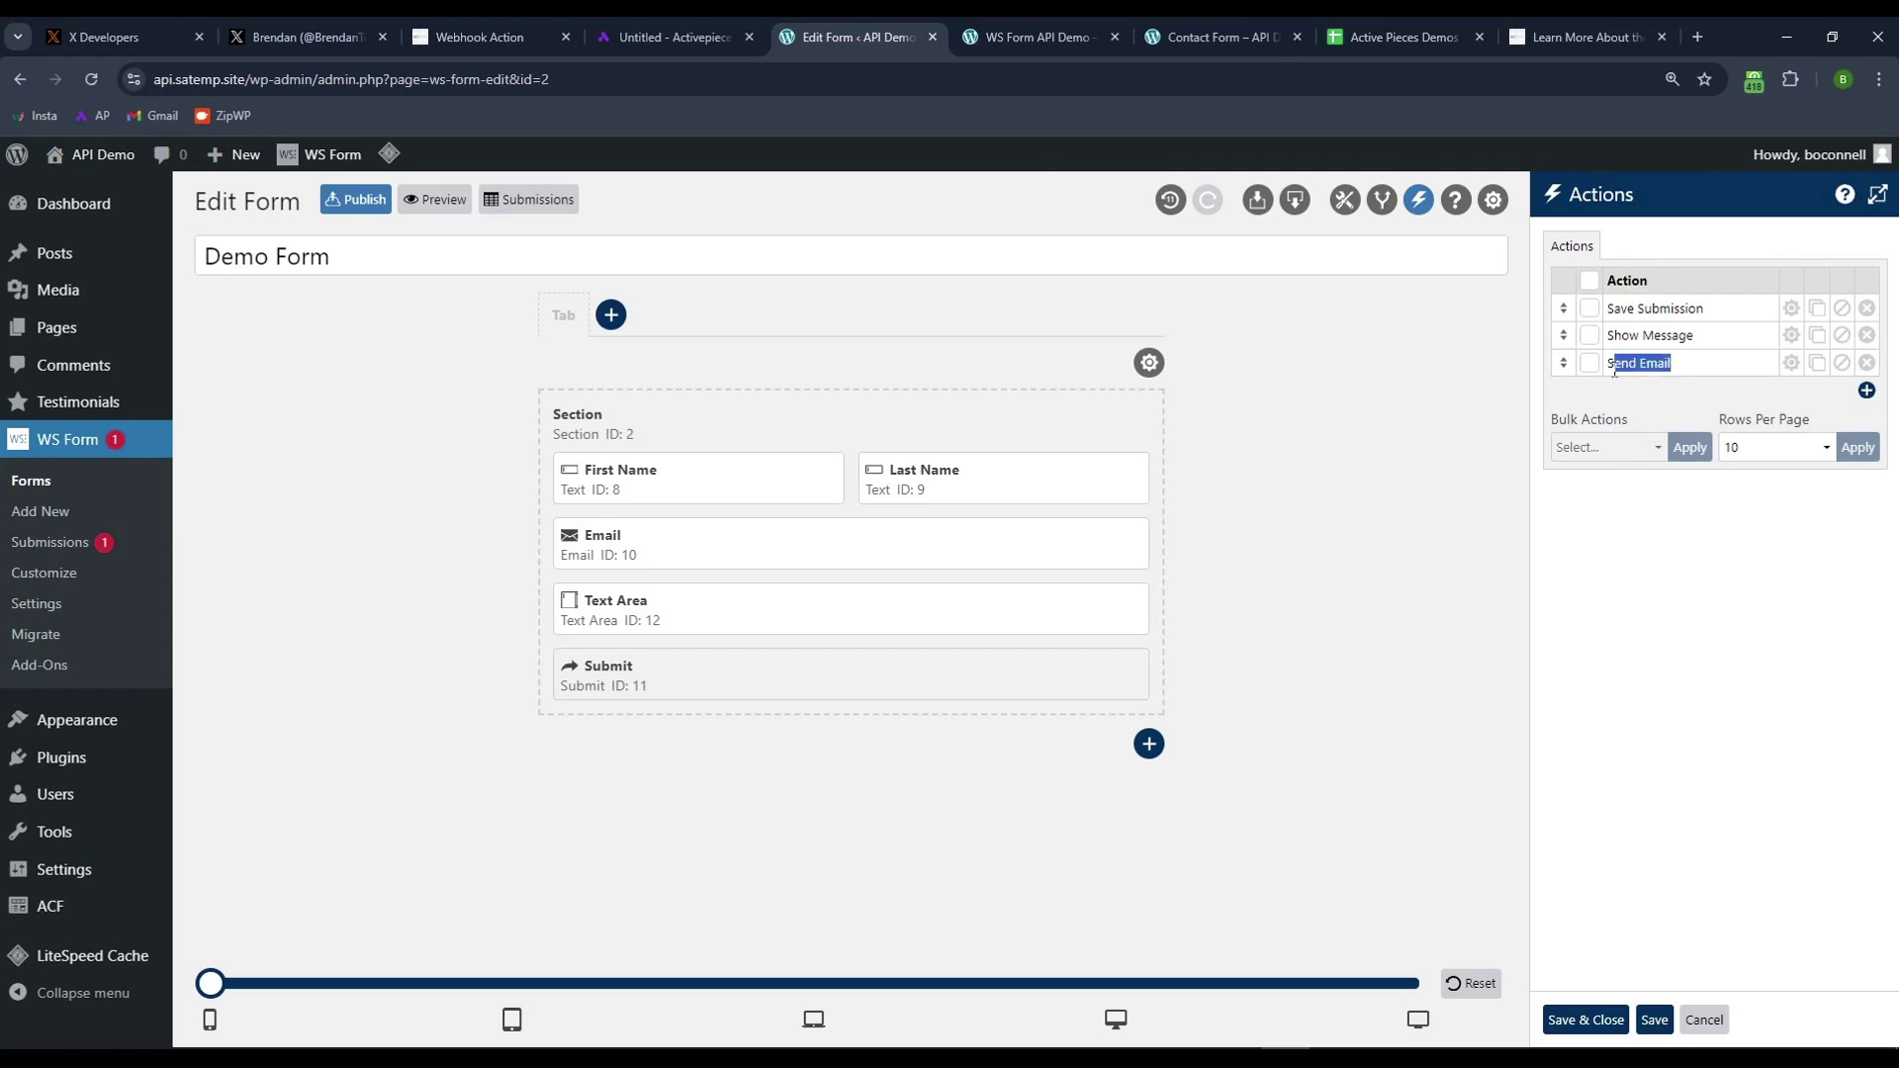
click(1681, 366)
click(1866, 390)
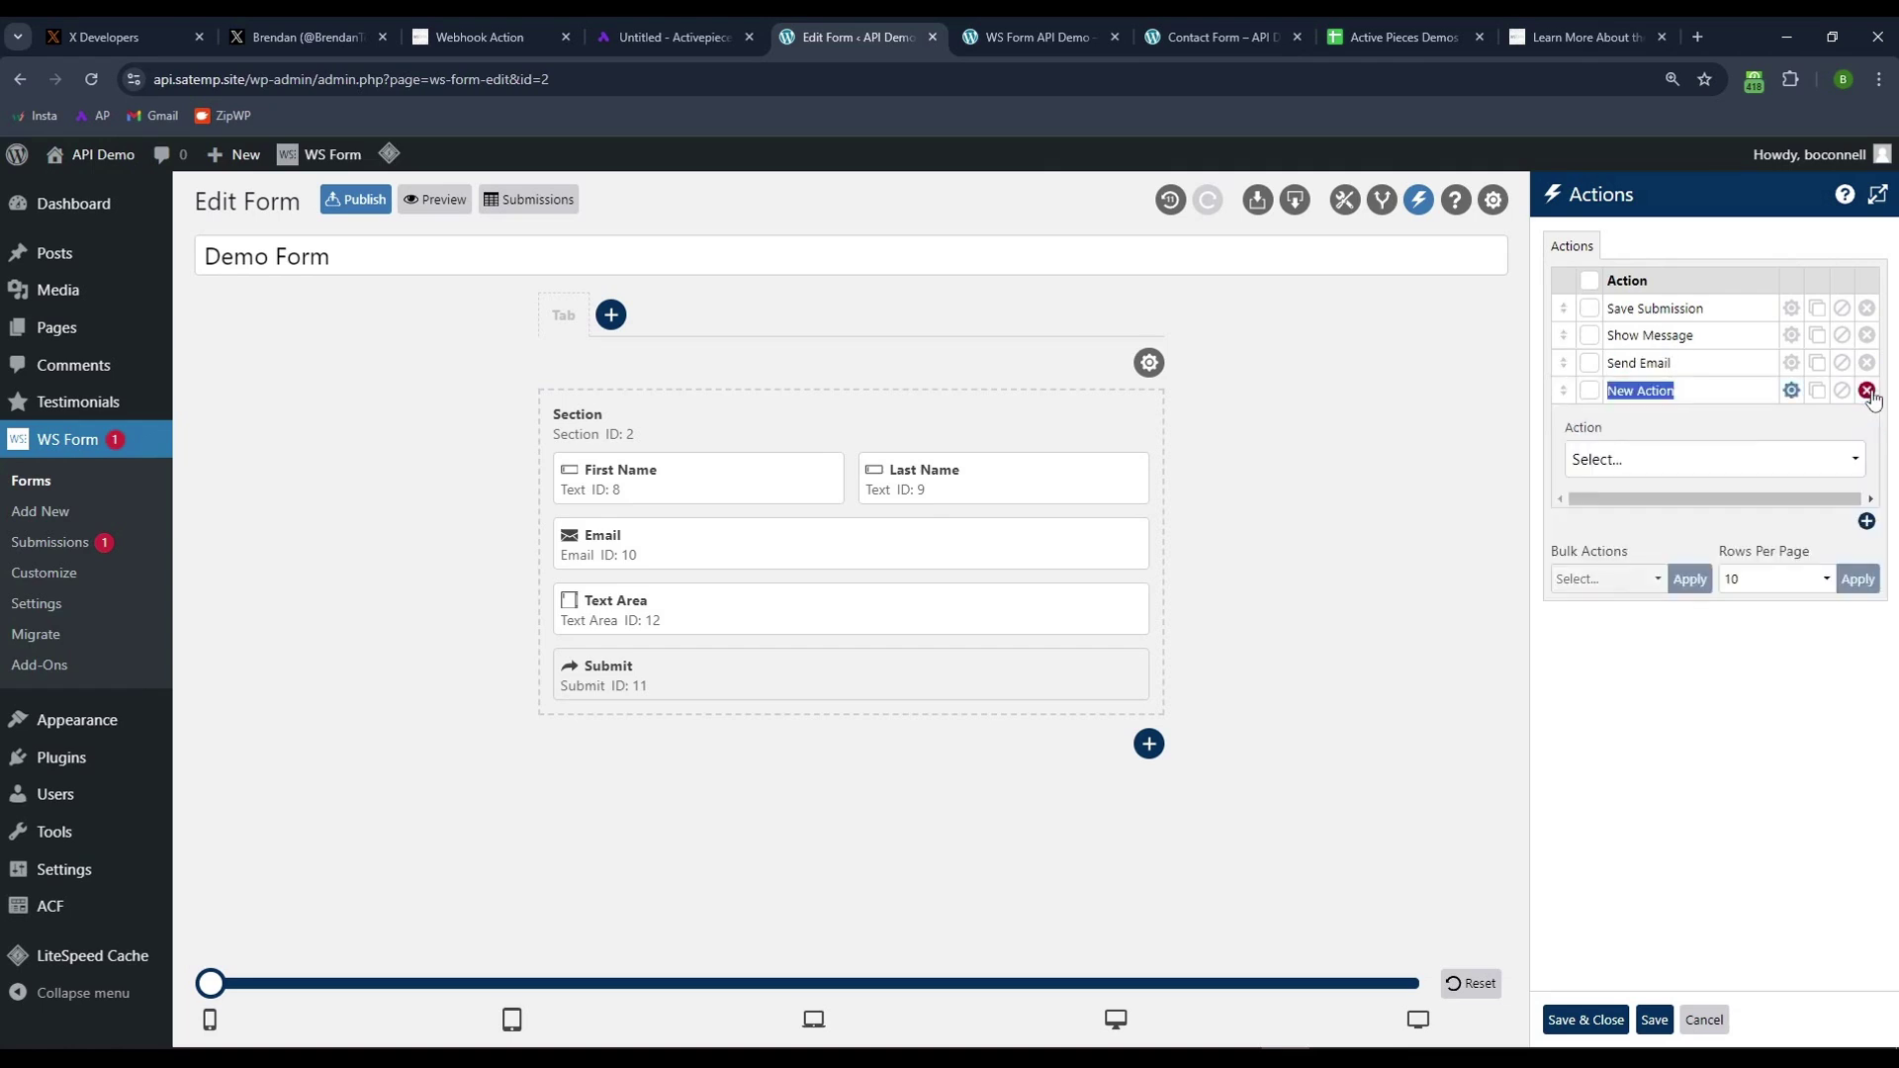
text(Send webhook)
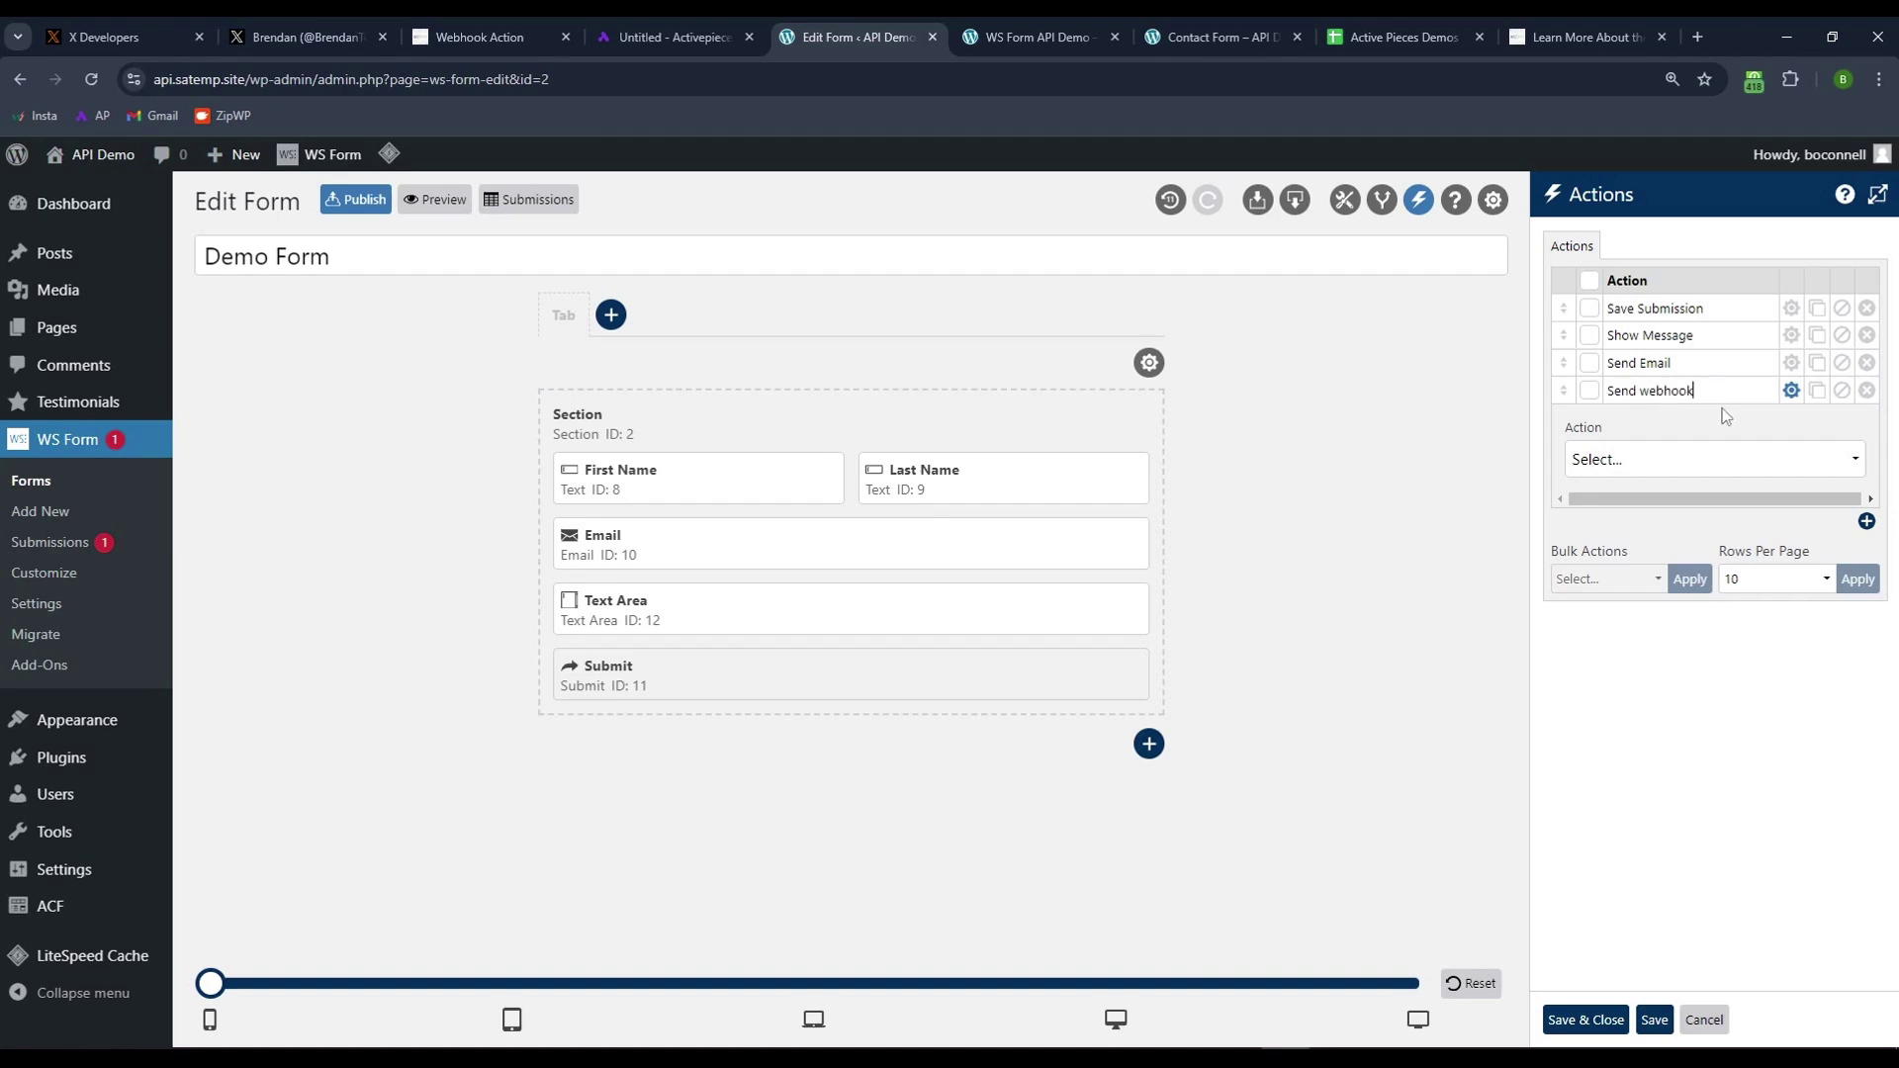
click(1598, 460)
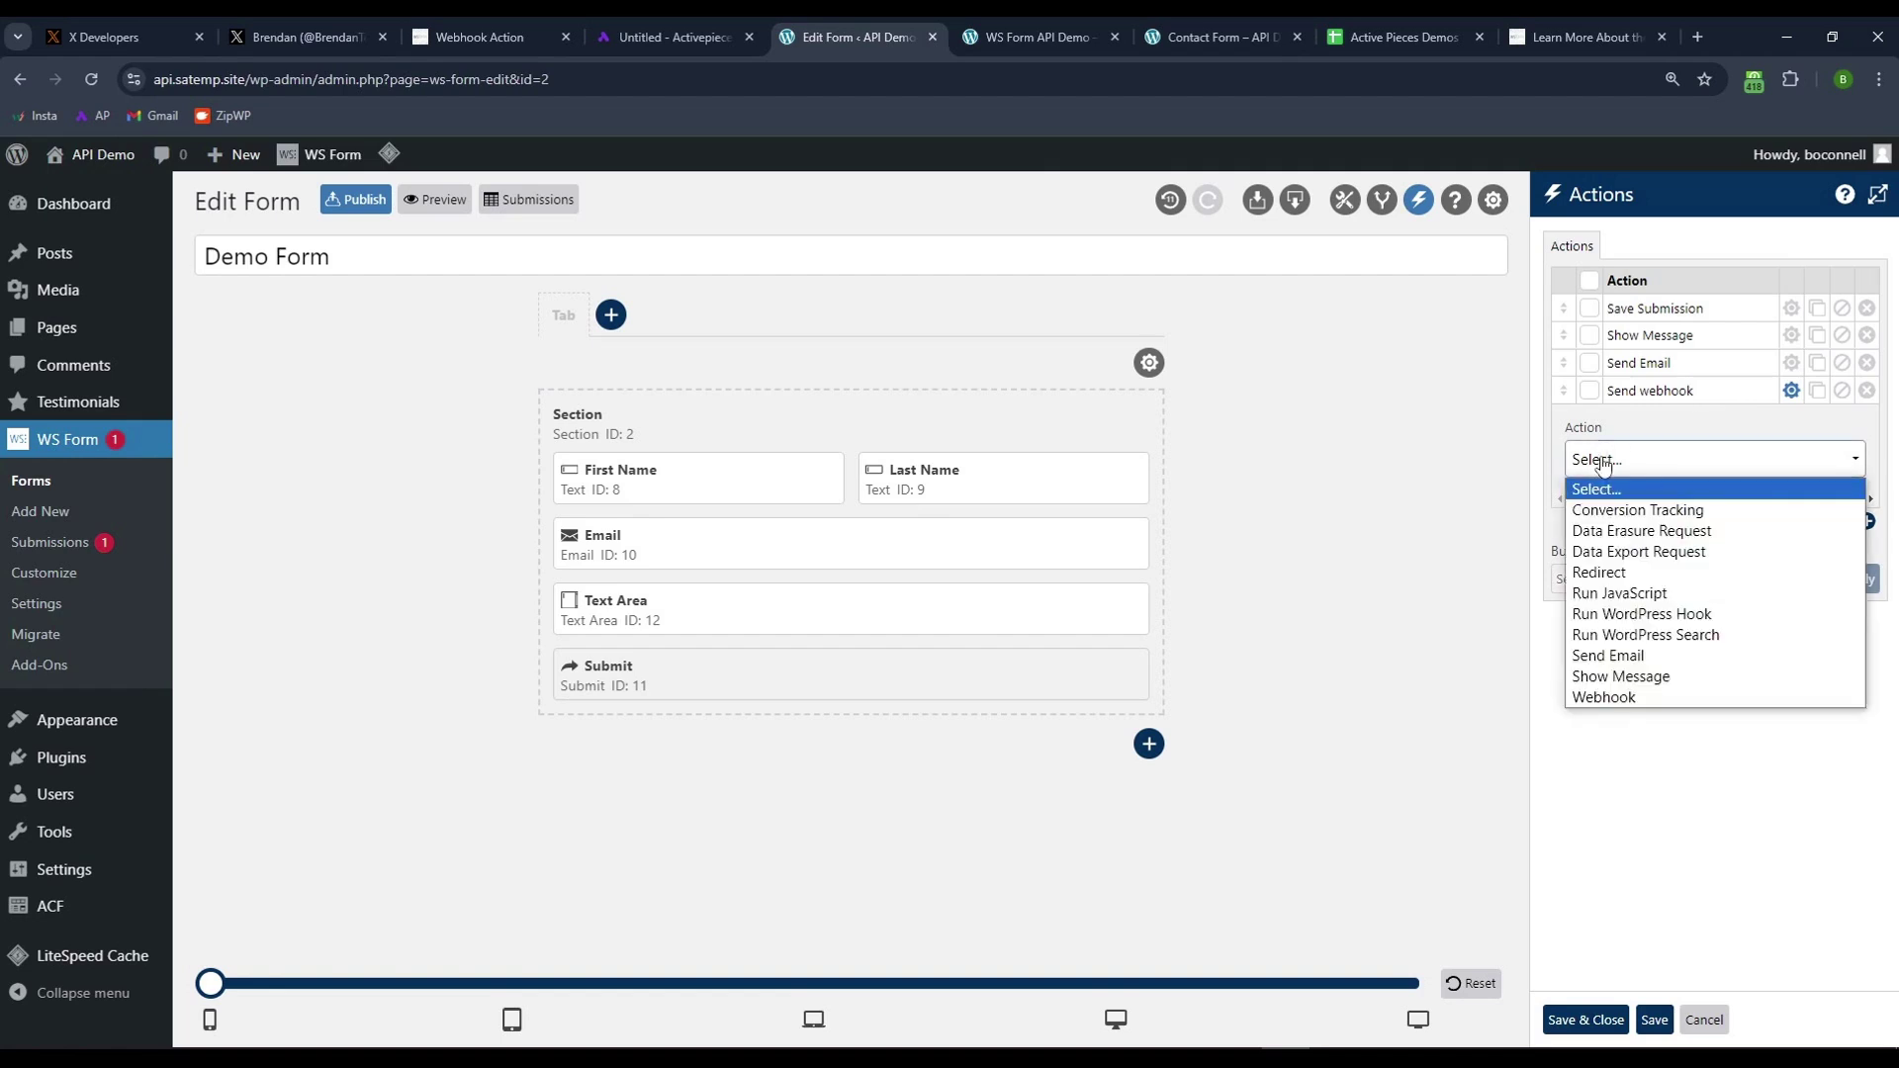
click(1624, 698)
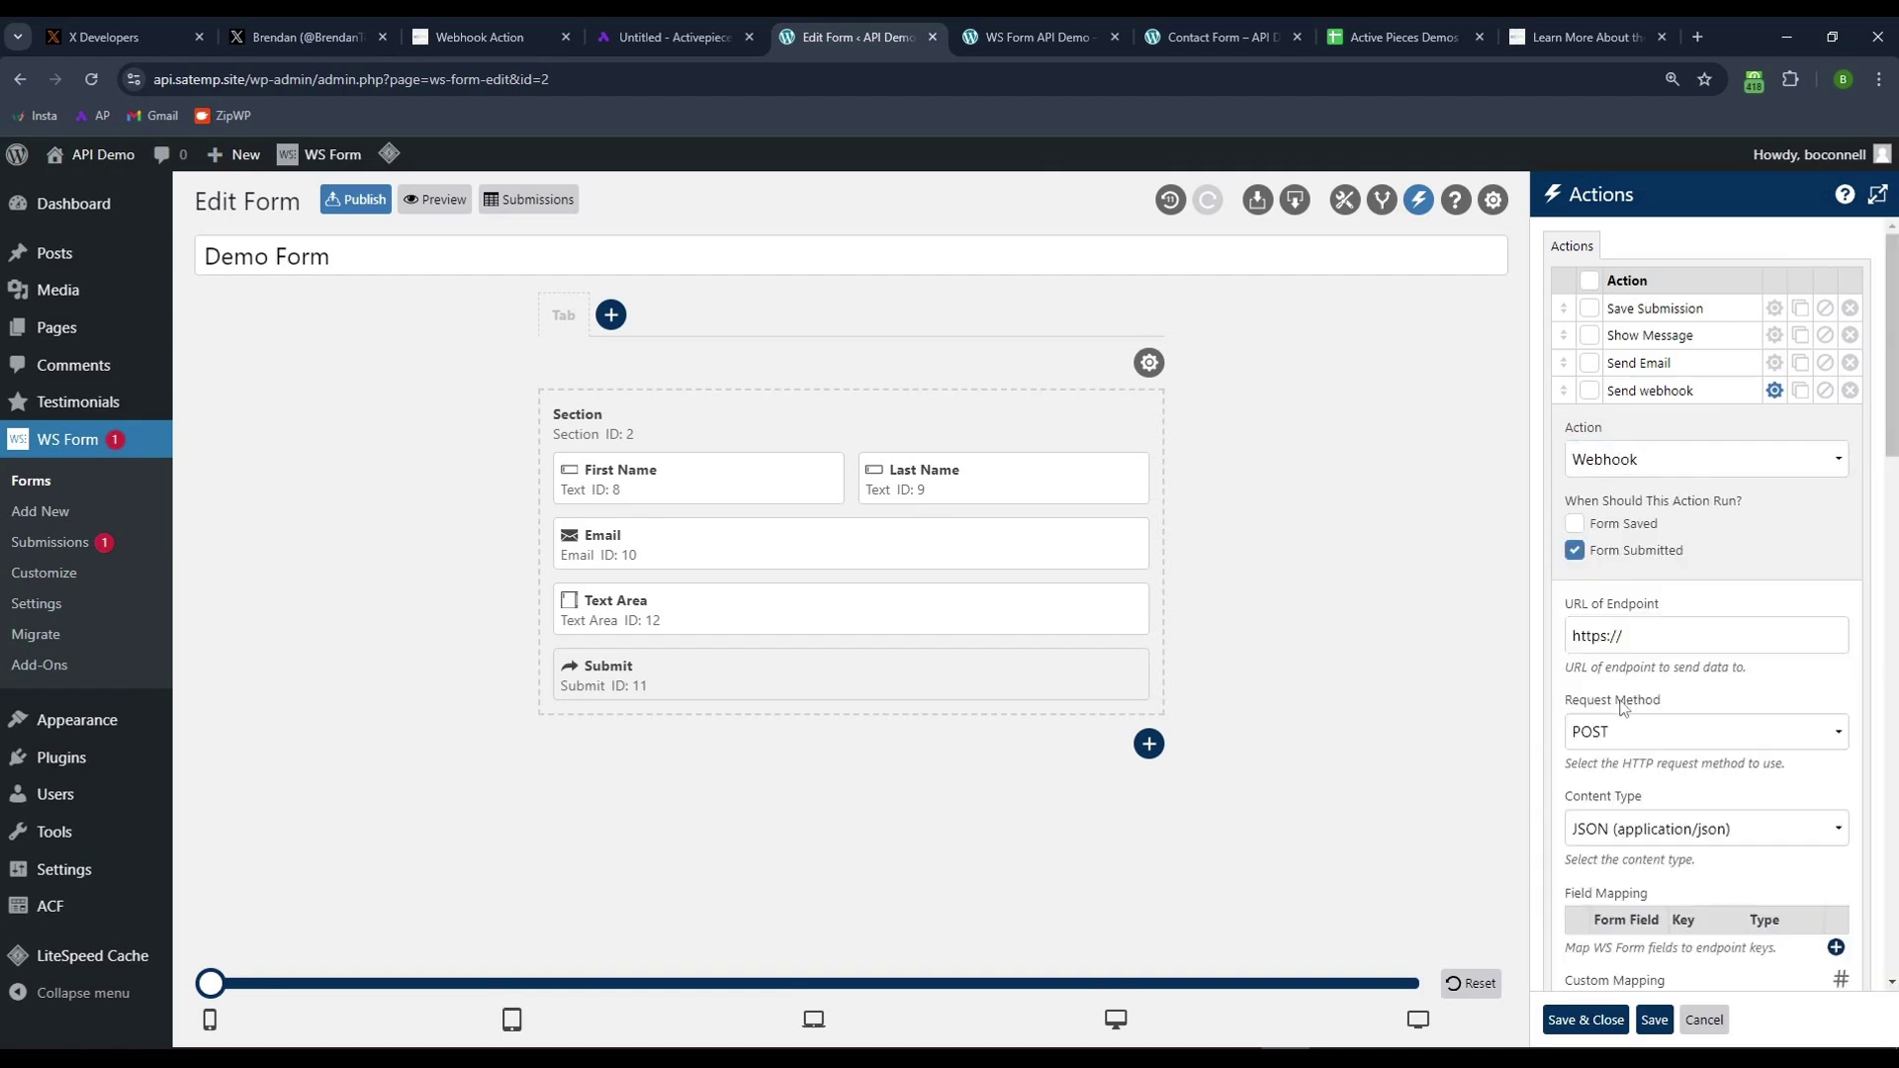
- Paste the Activepieces test URL into the action's URL of Endpoint
click(1650, 643)
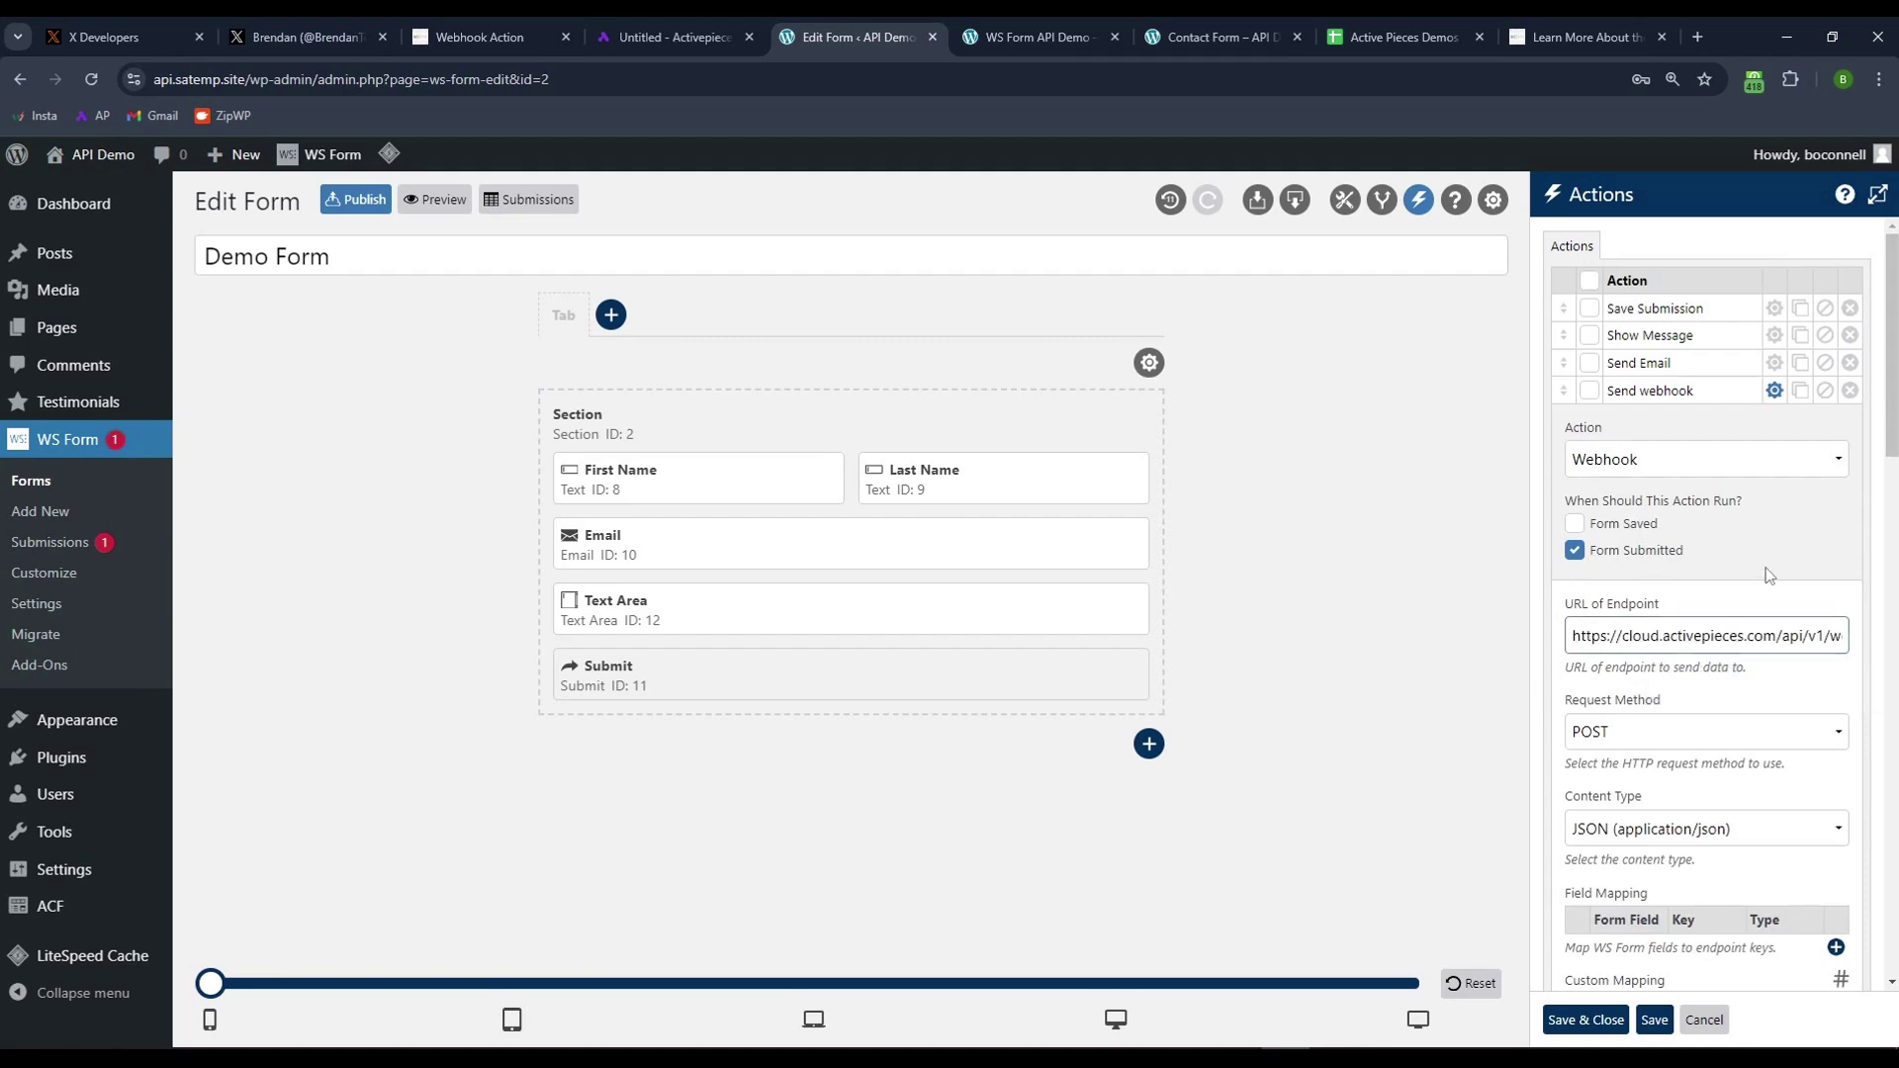
drag(1582, 635, 1867, 645)
click(1821, 635)
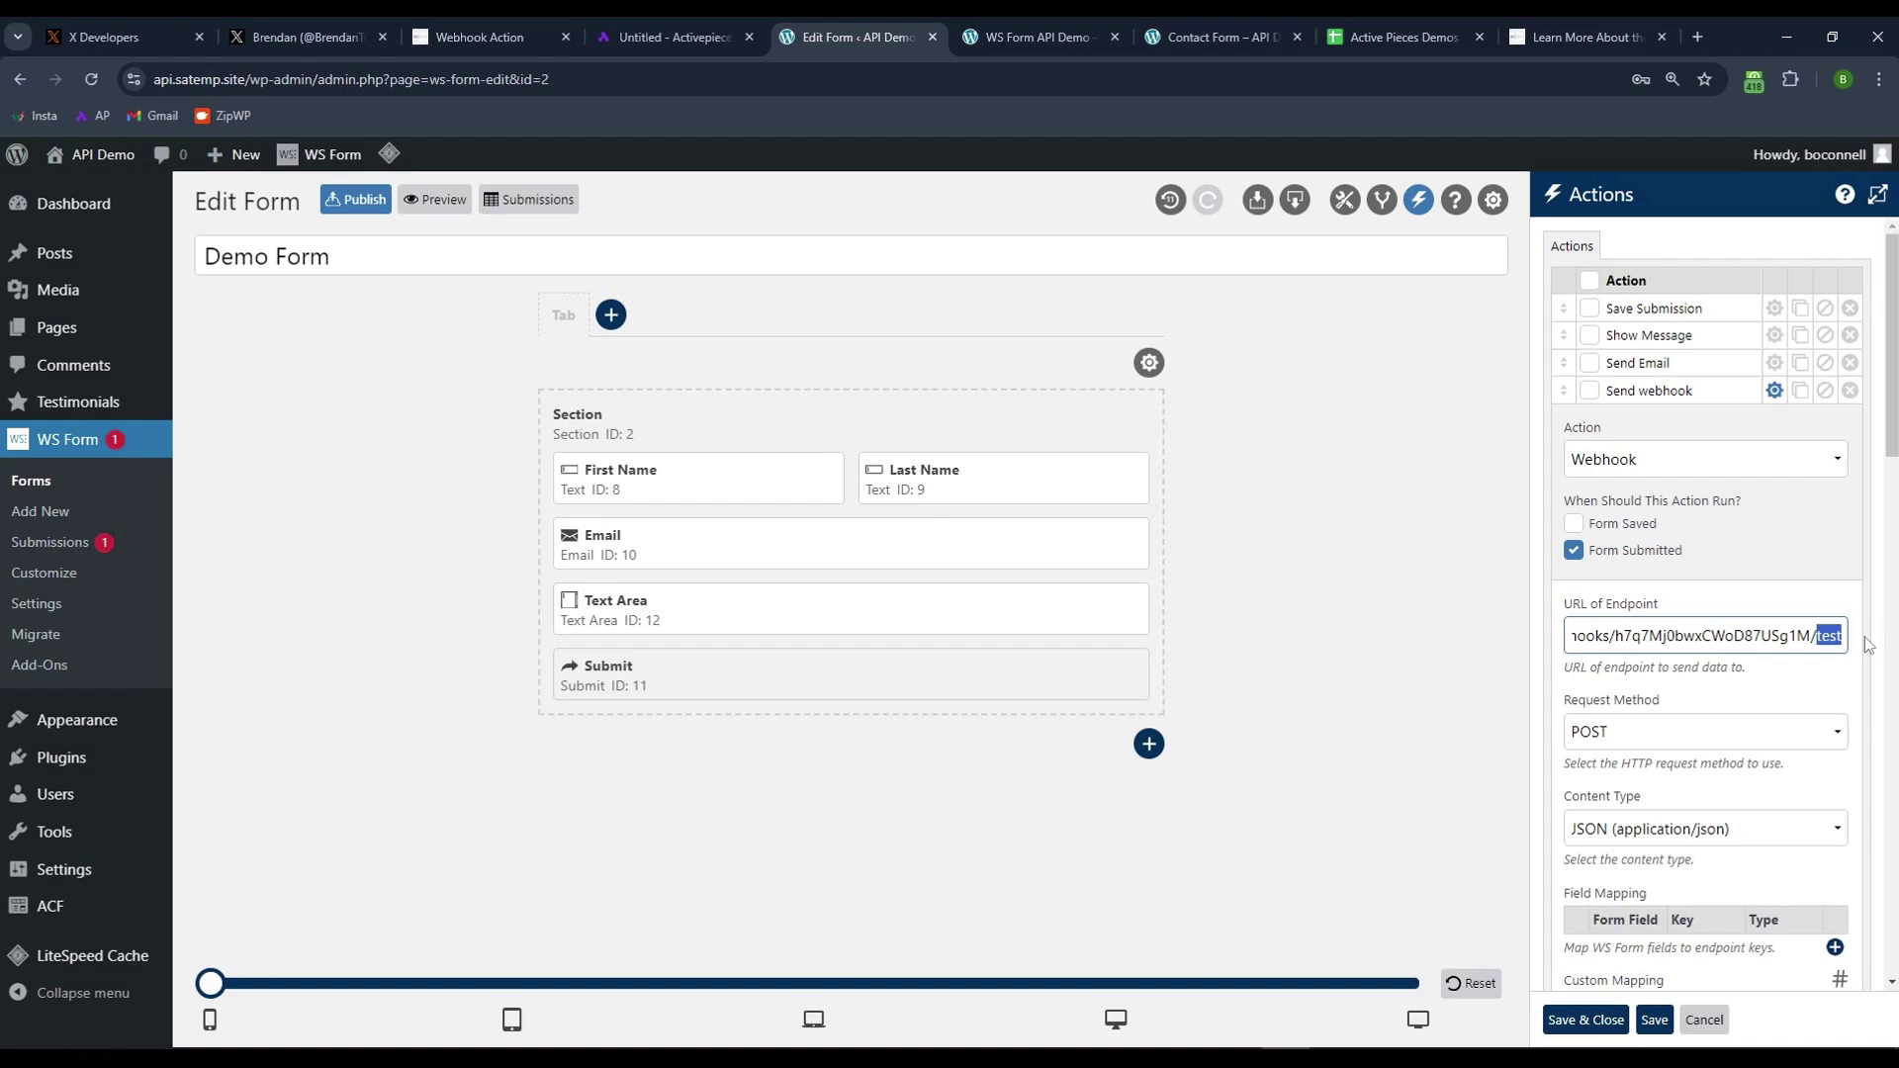
click(1780, 689)
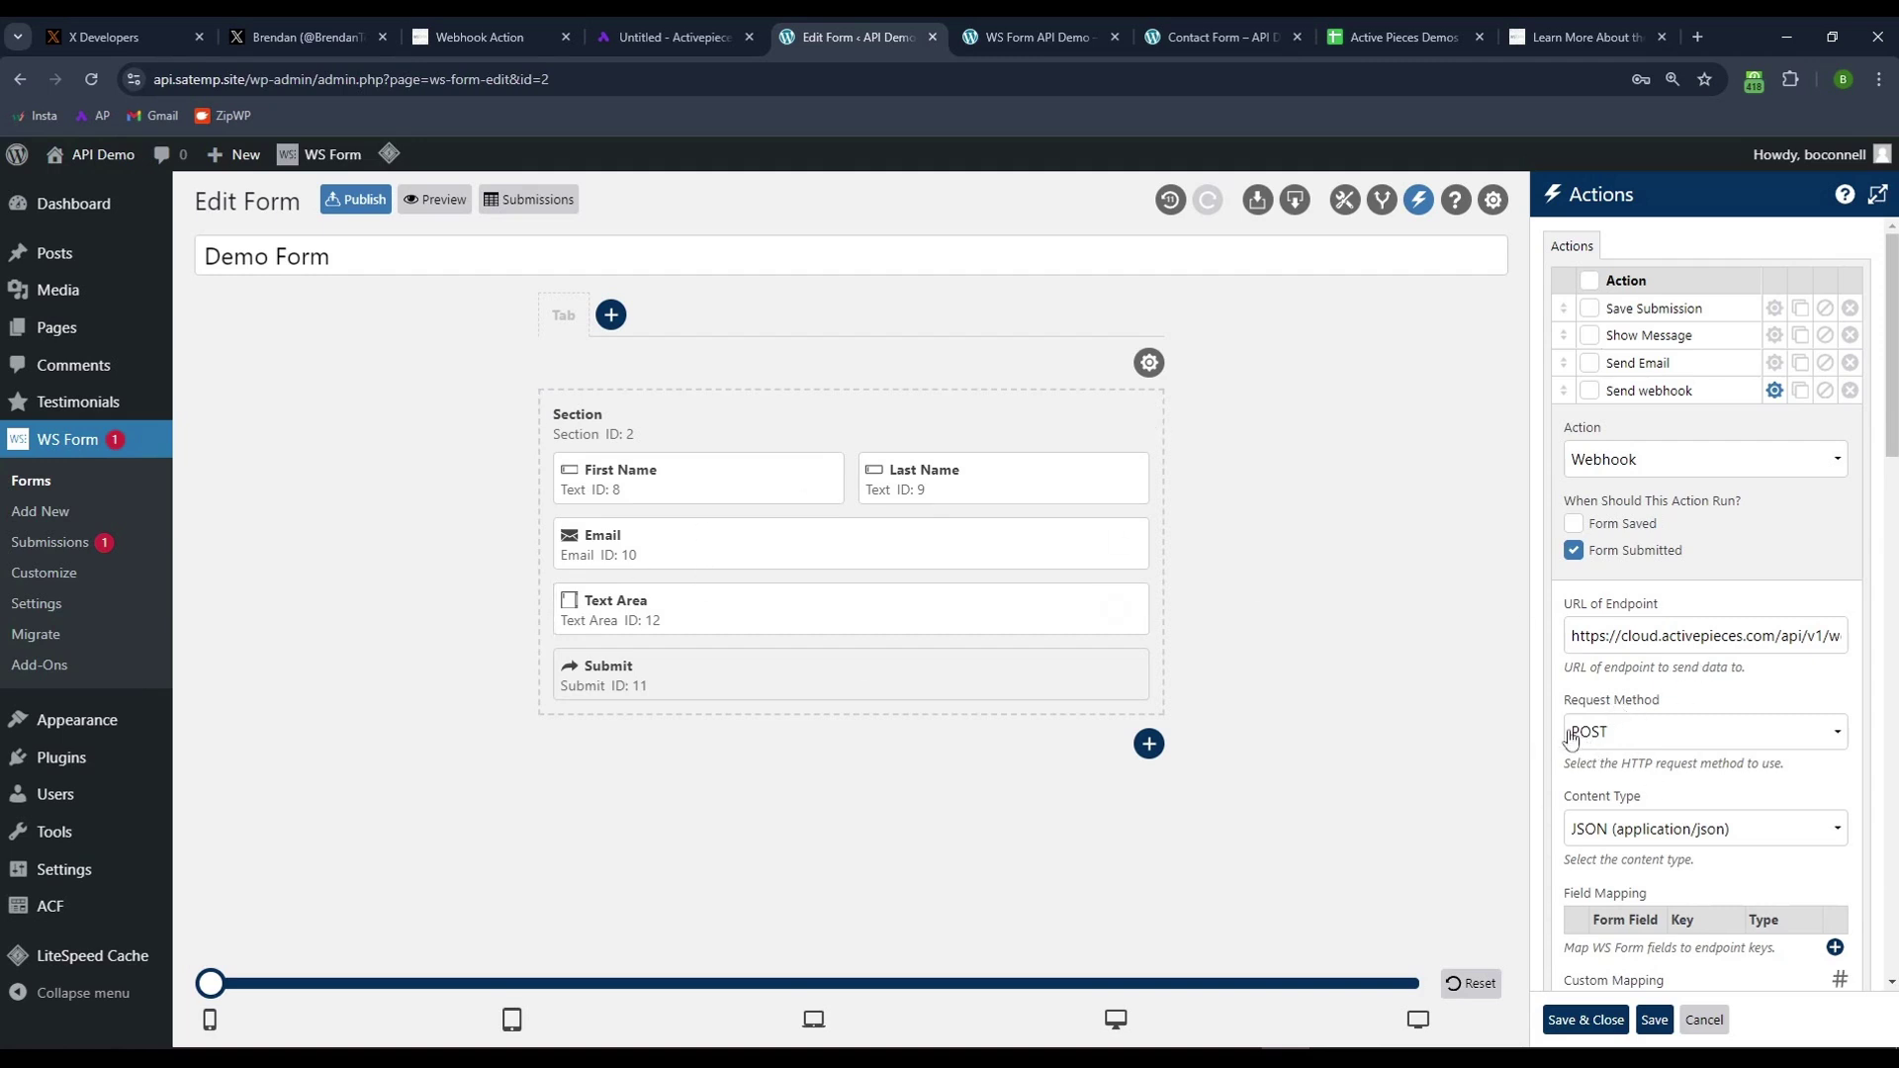
triple_click(1629, 635)
click(1770, 673)
- Add field mapping rows for First Name (key 'First Name') and Last Name
scroll(1717, 629, down, 2)
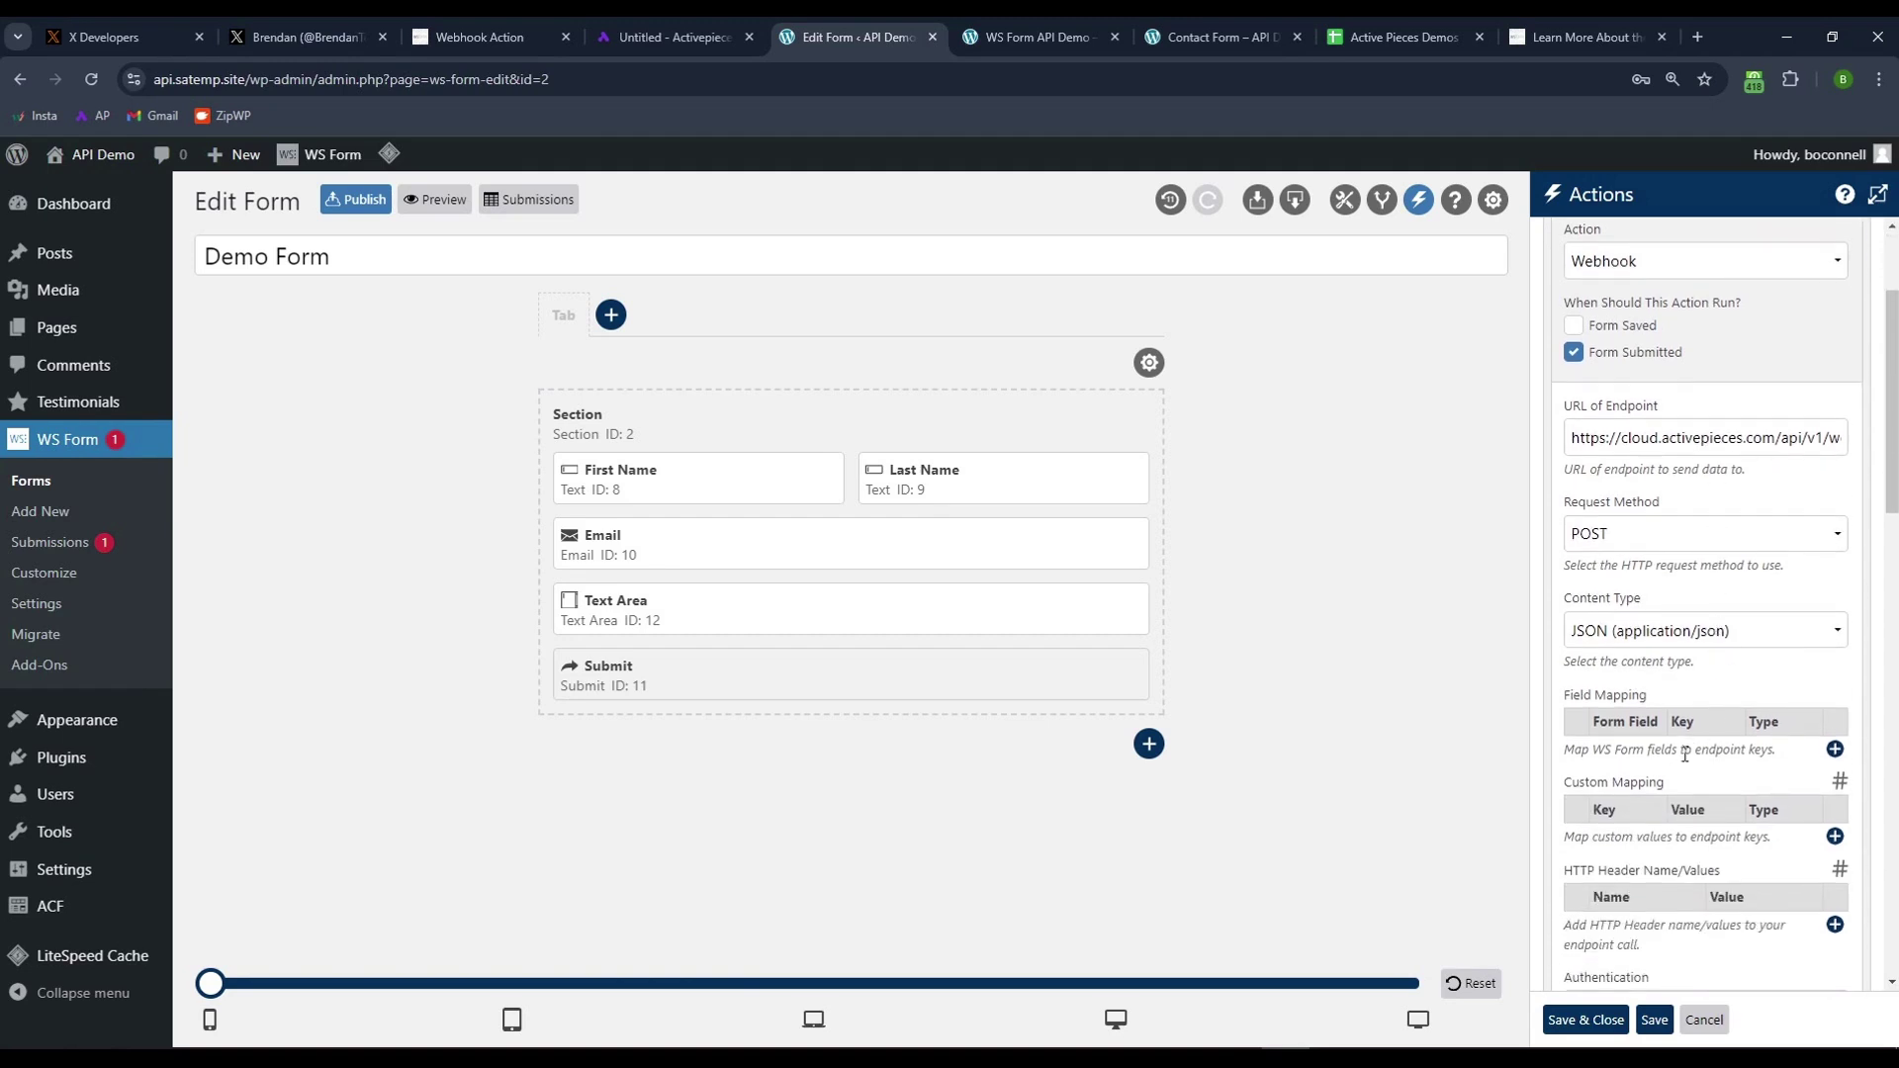
click(1834, 748)
click(1625, 752)
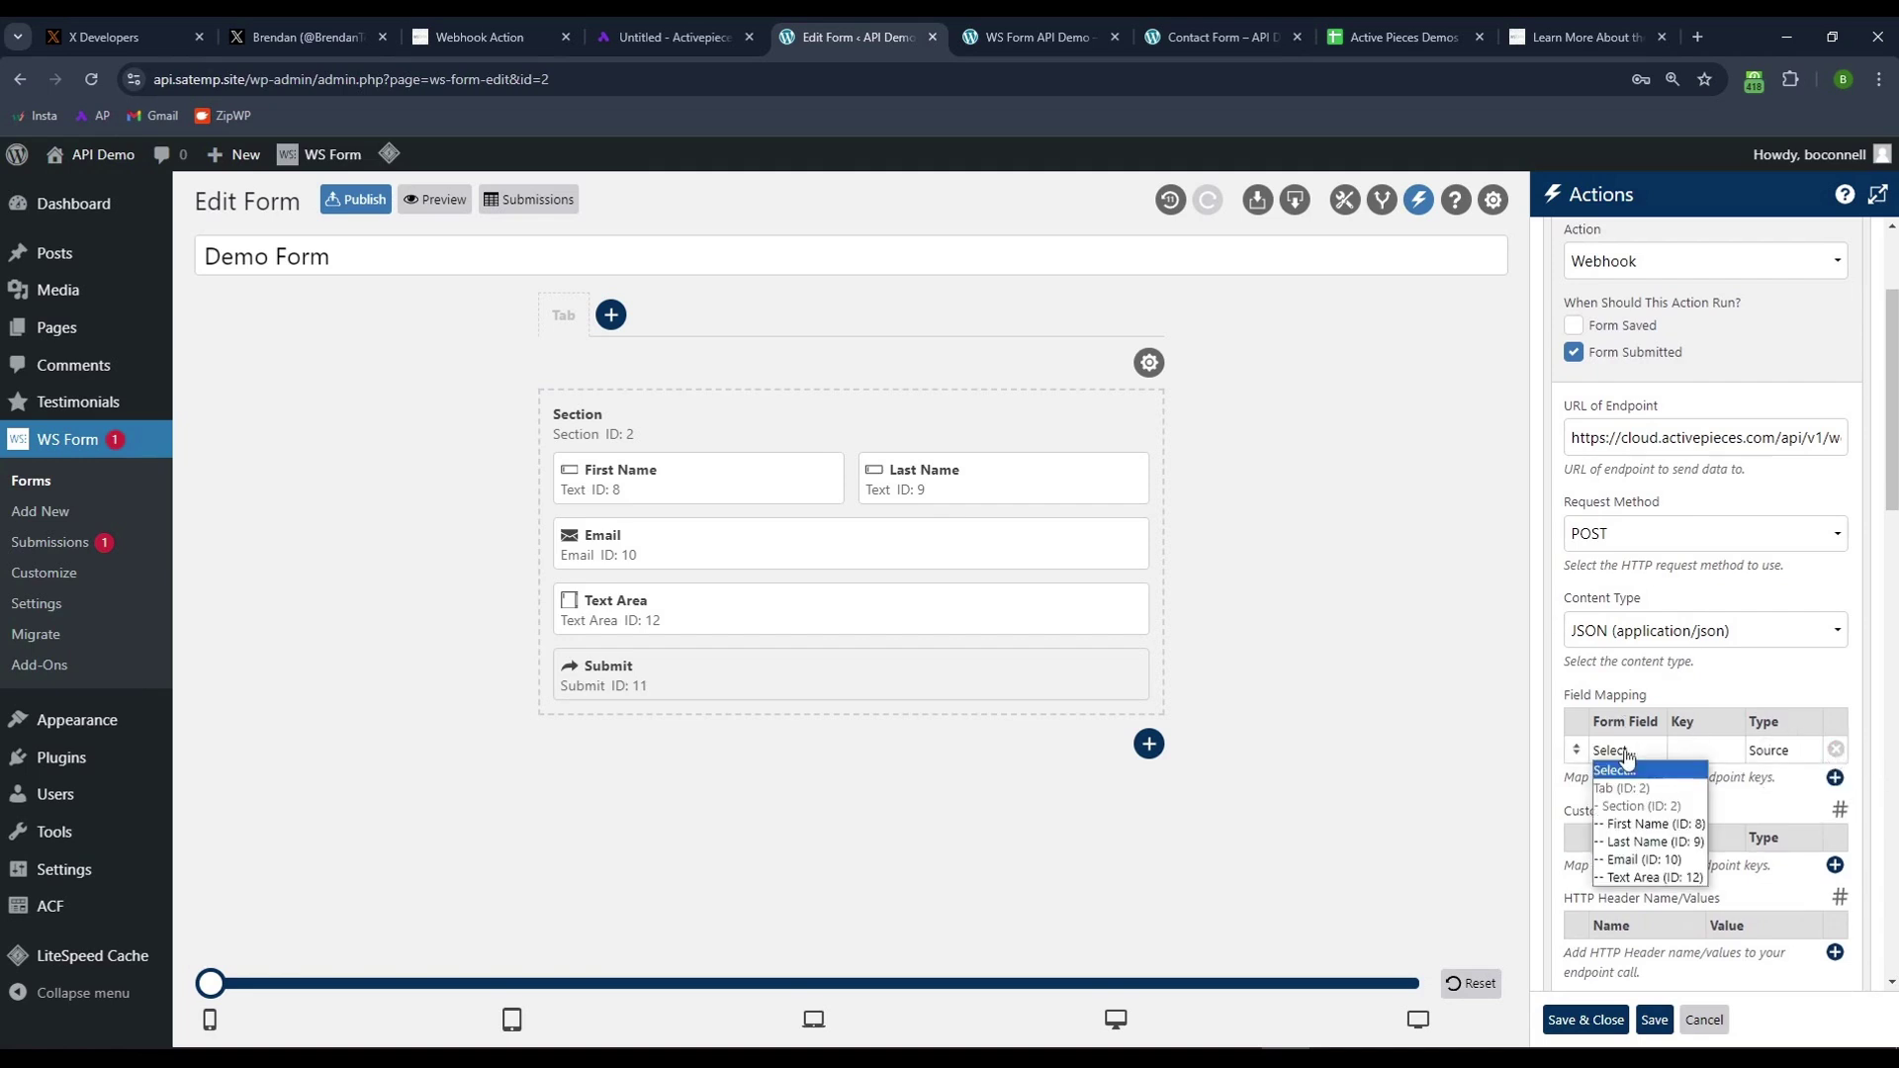
click(1639, 825)
click(1687, 752)
text(First Name)
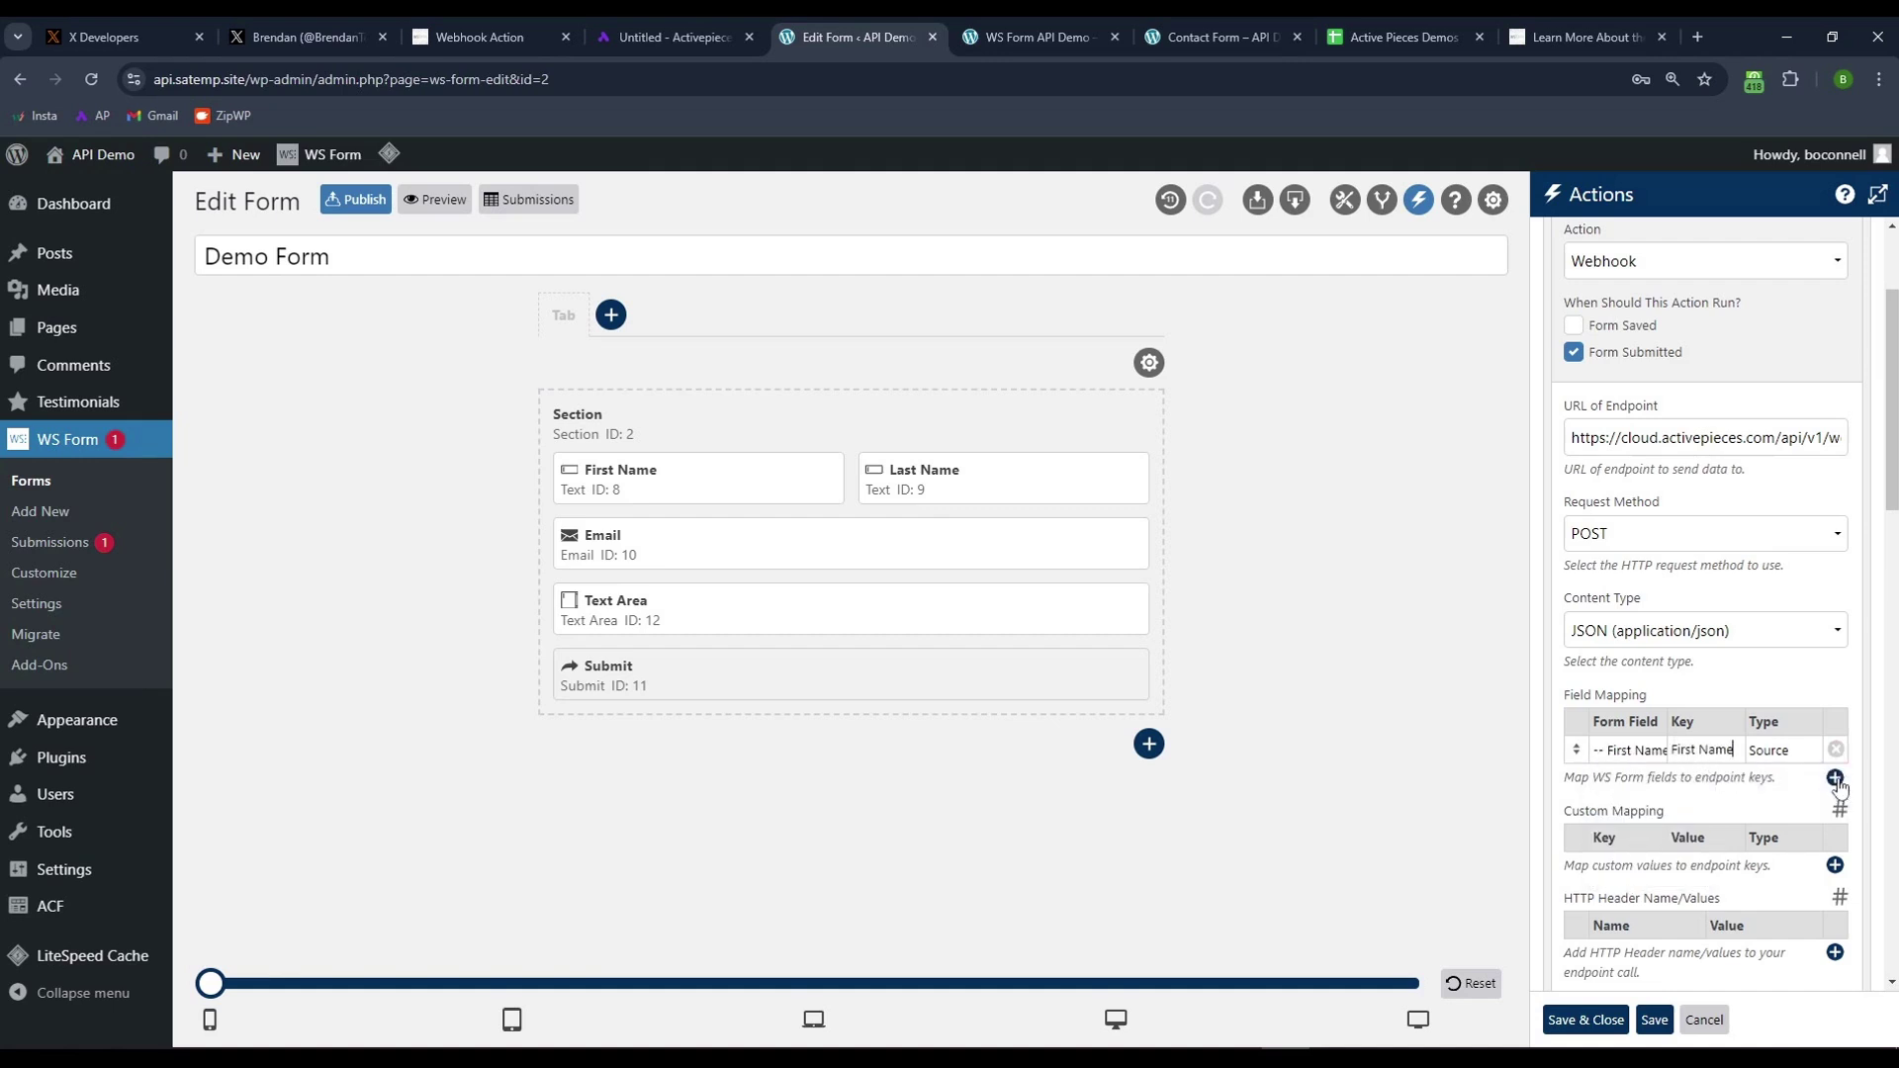
click(1835, 777)
click(1637, 779)
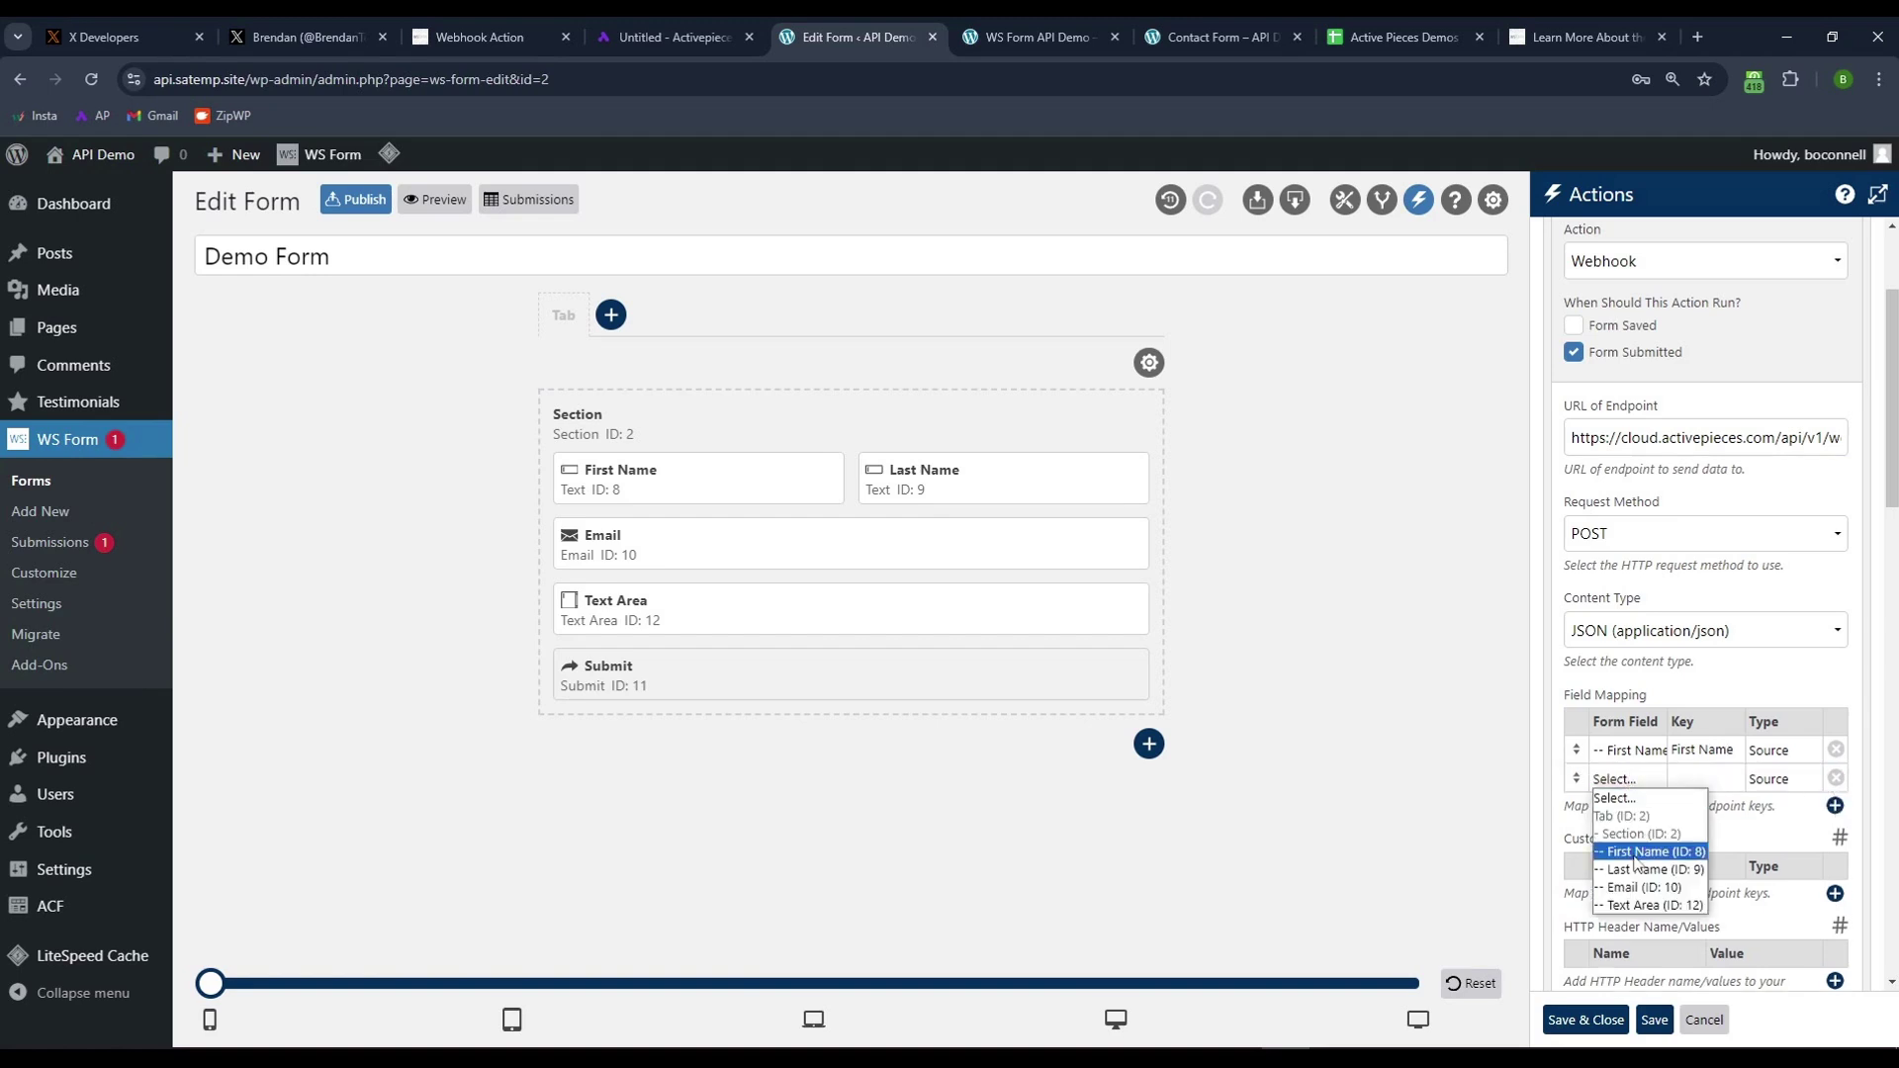
click(1642, 842)
- Add field mapping rows for the Email and Text Area fields
click(1835, 806)
click(1632, 808)
click(1644, 916)
click(1834, 833)
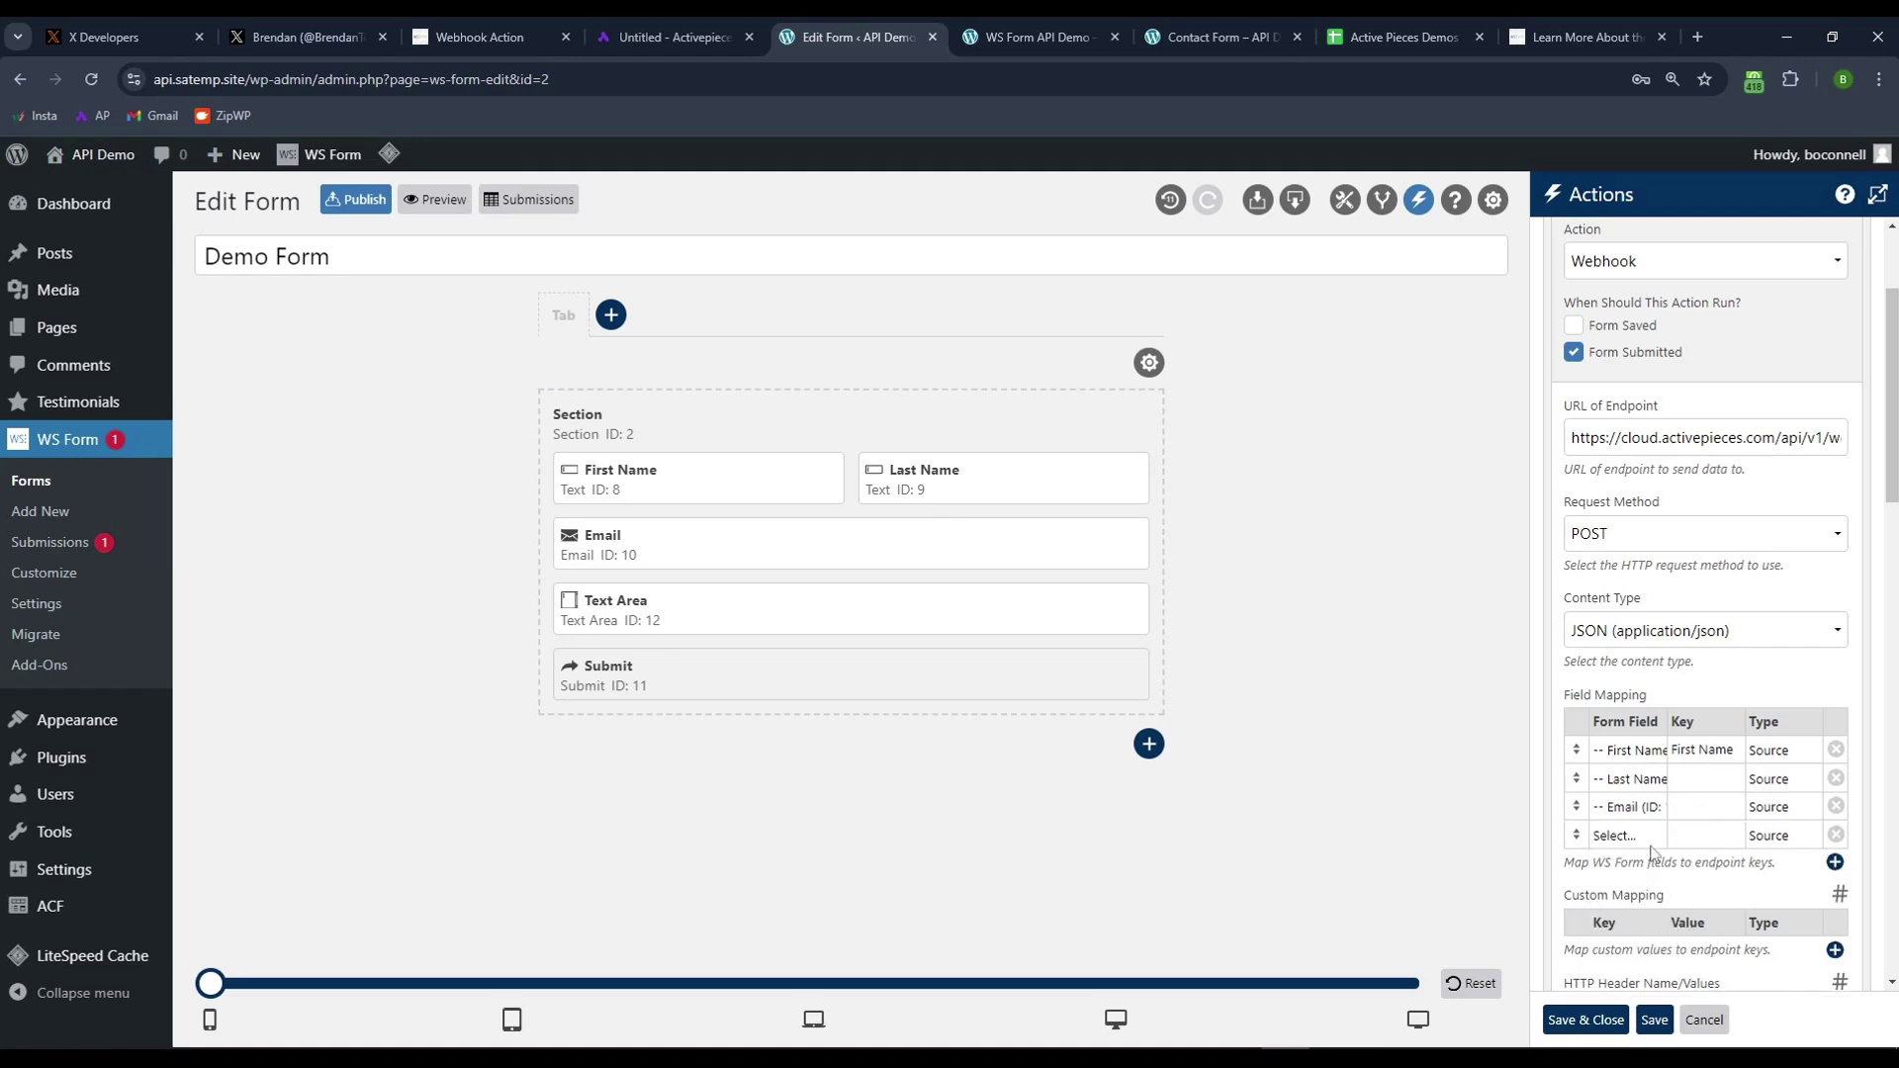
click(1630, 836)
click(1649, 964)
- Set the remaining mapping keys to Last Name, Email and Inquiry
click(1703, 779)
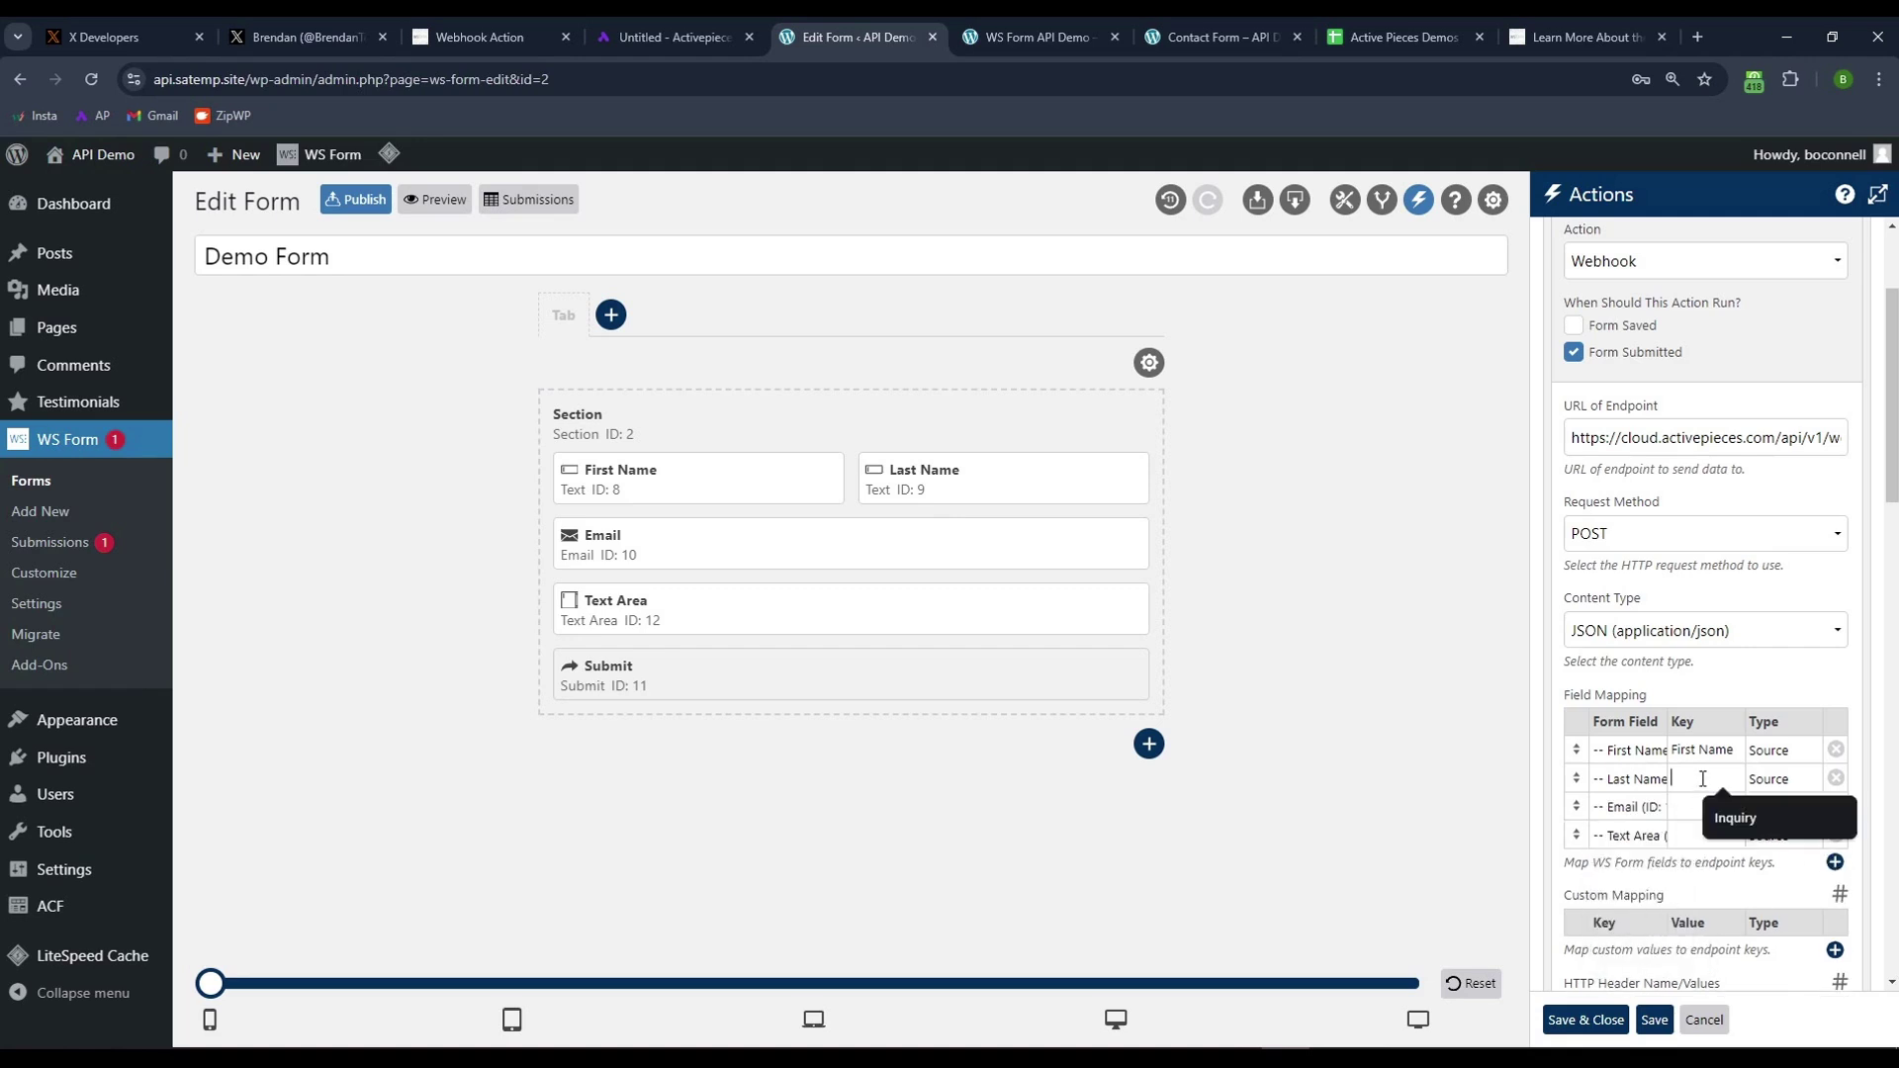
text(Last Name)
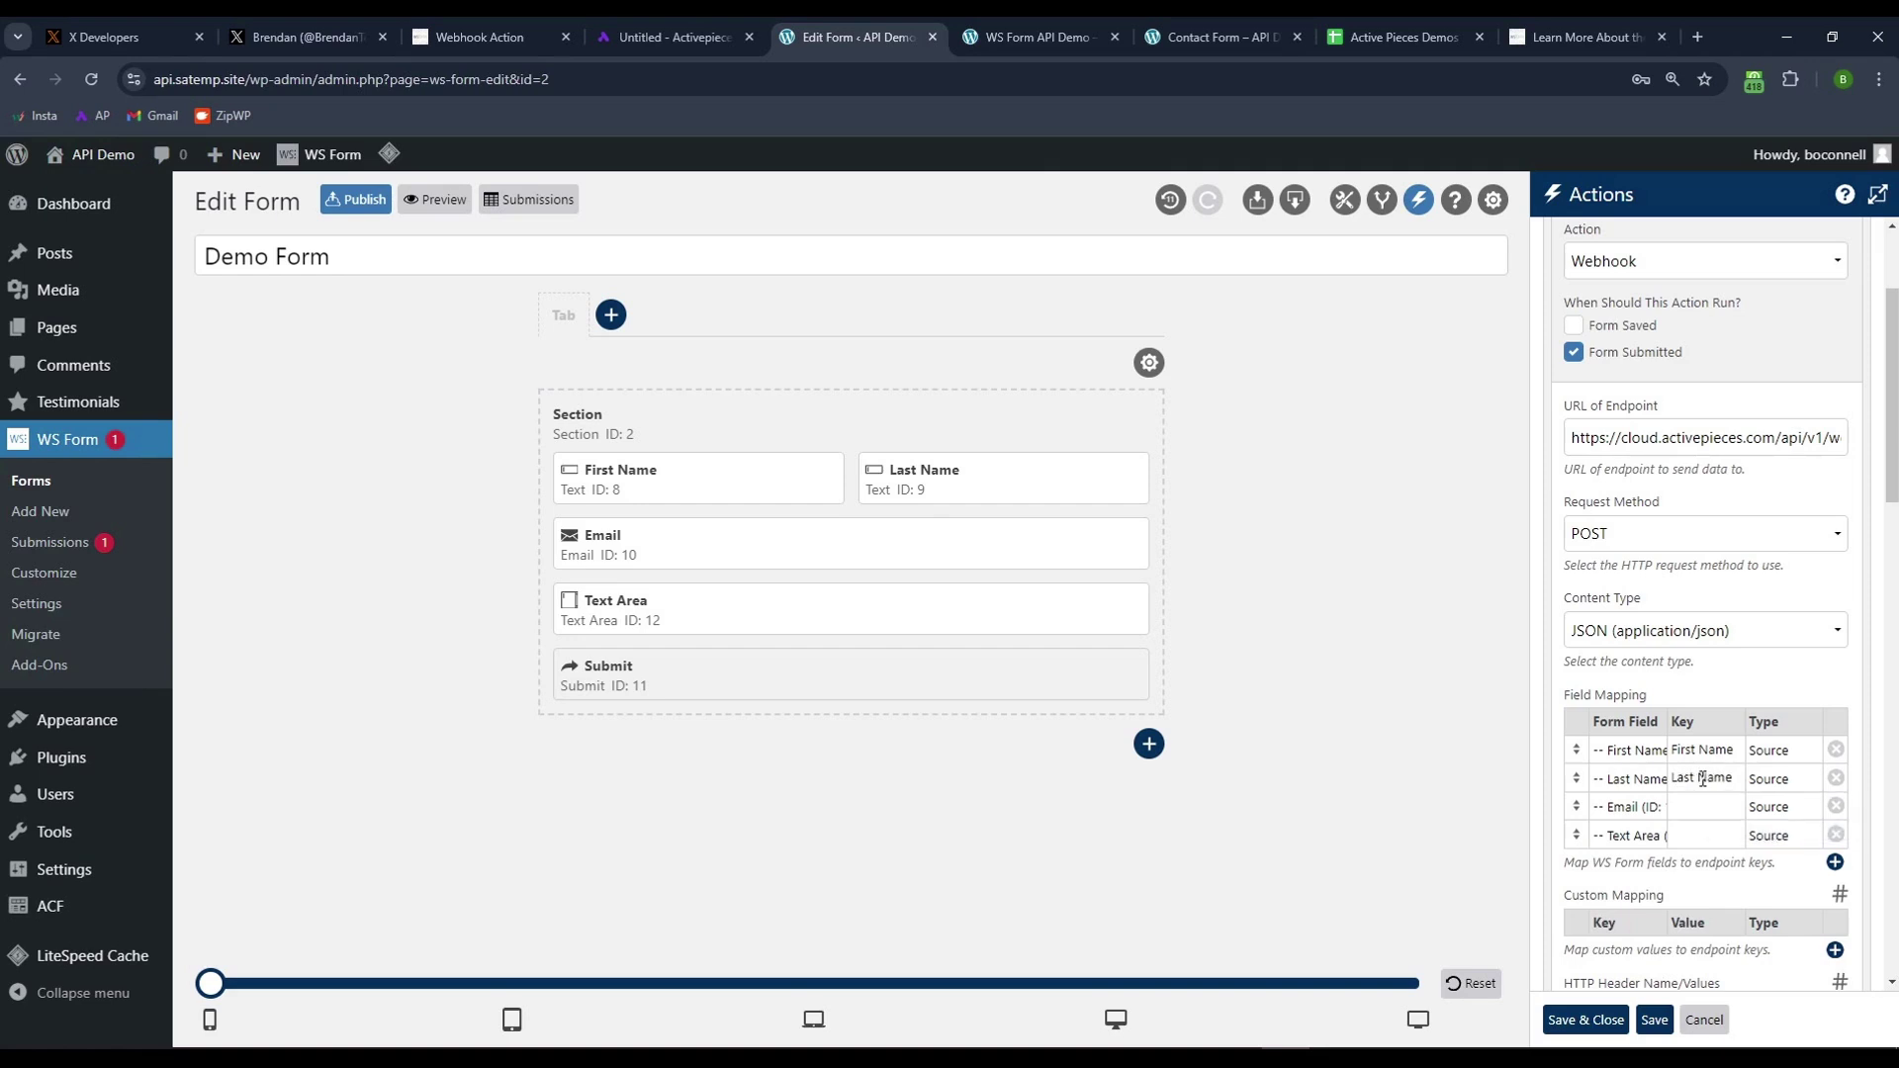
click(1693, 807)
text(Email)
click(1708, 835)
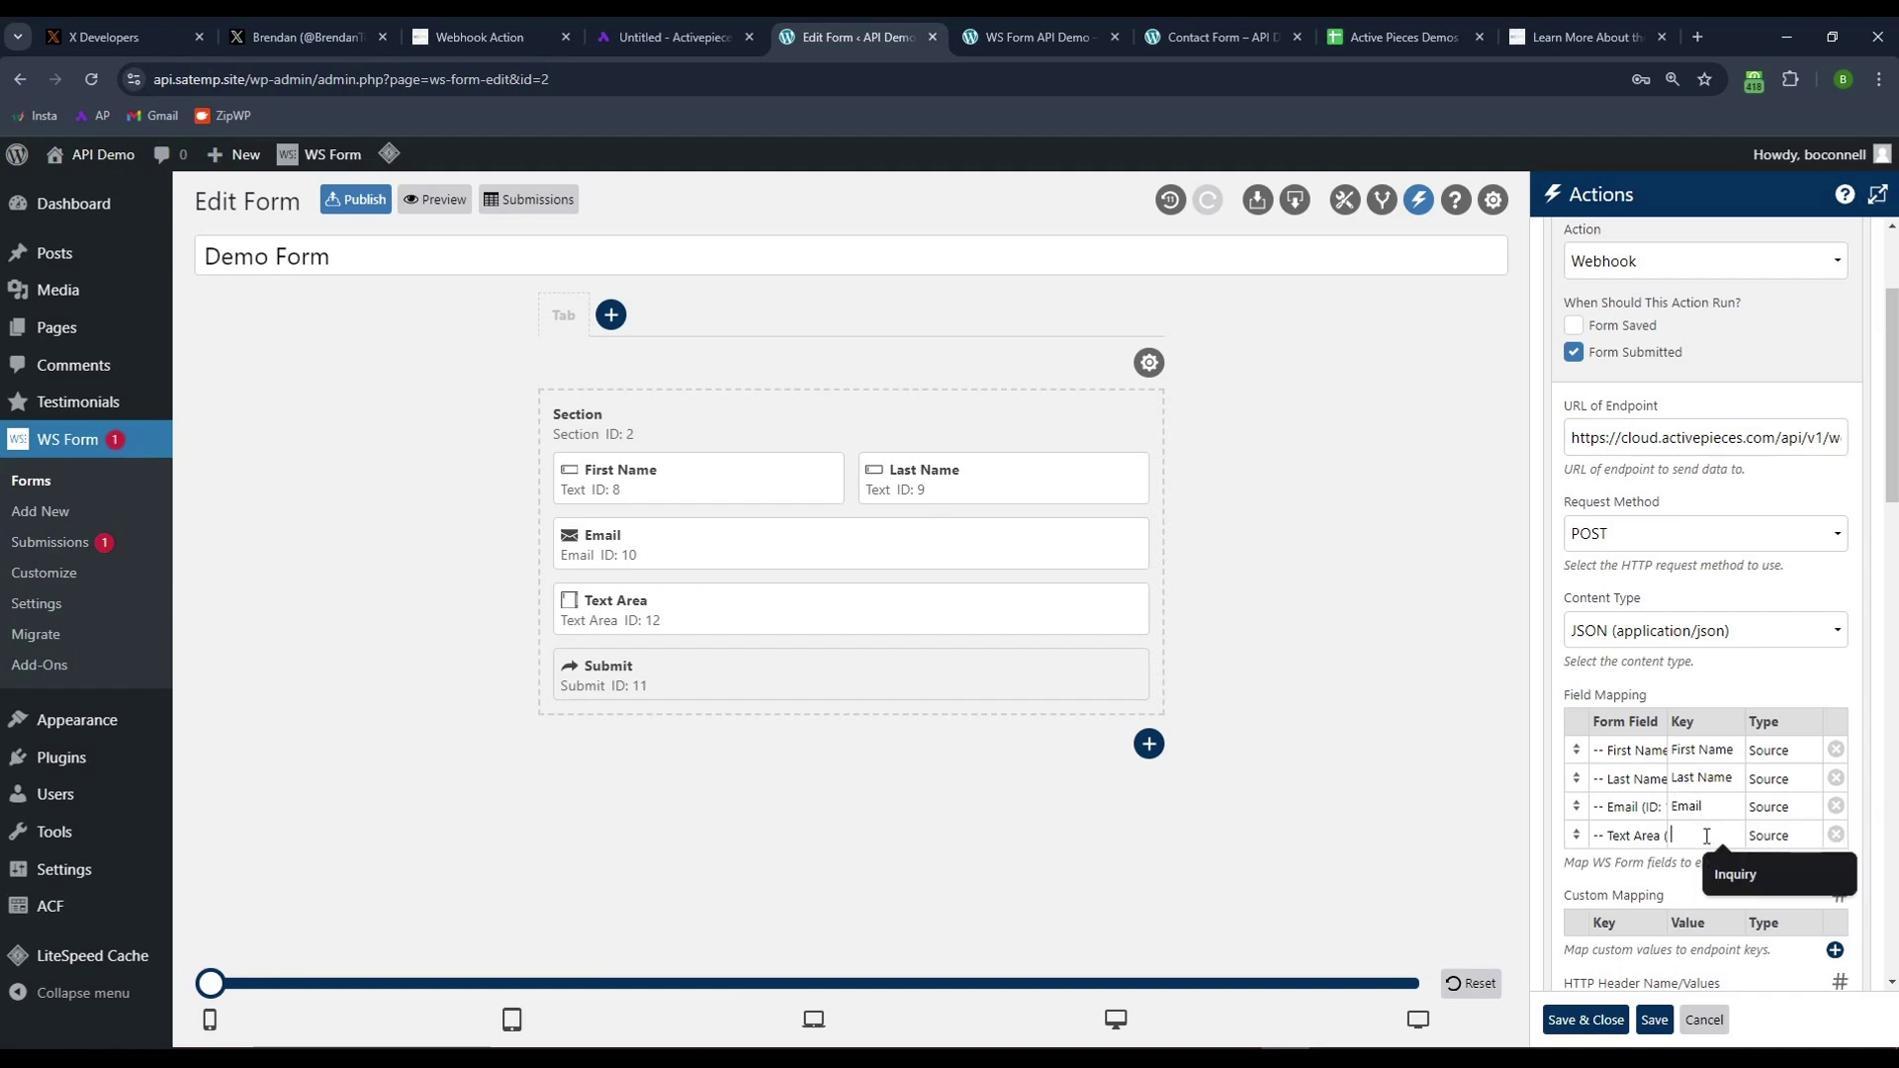
text(Inquiry)
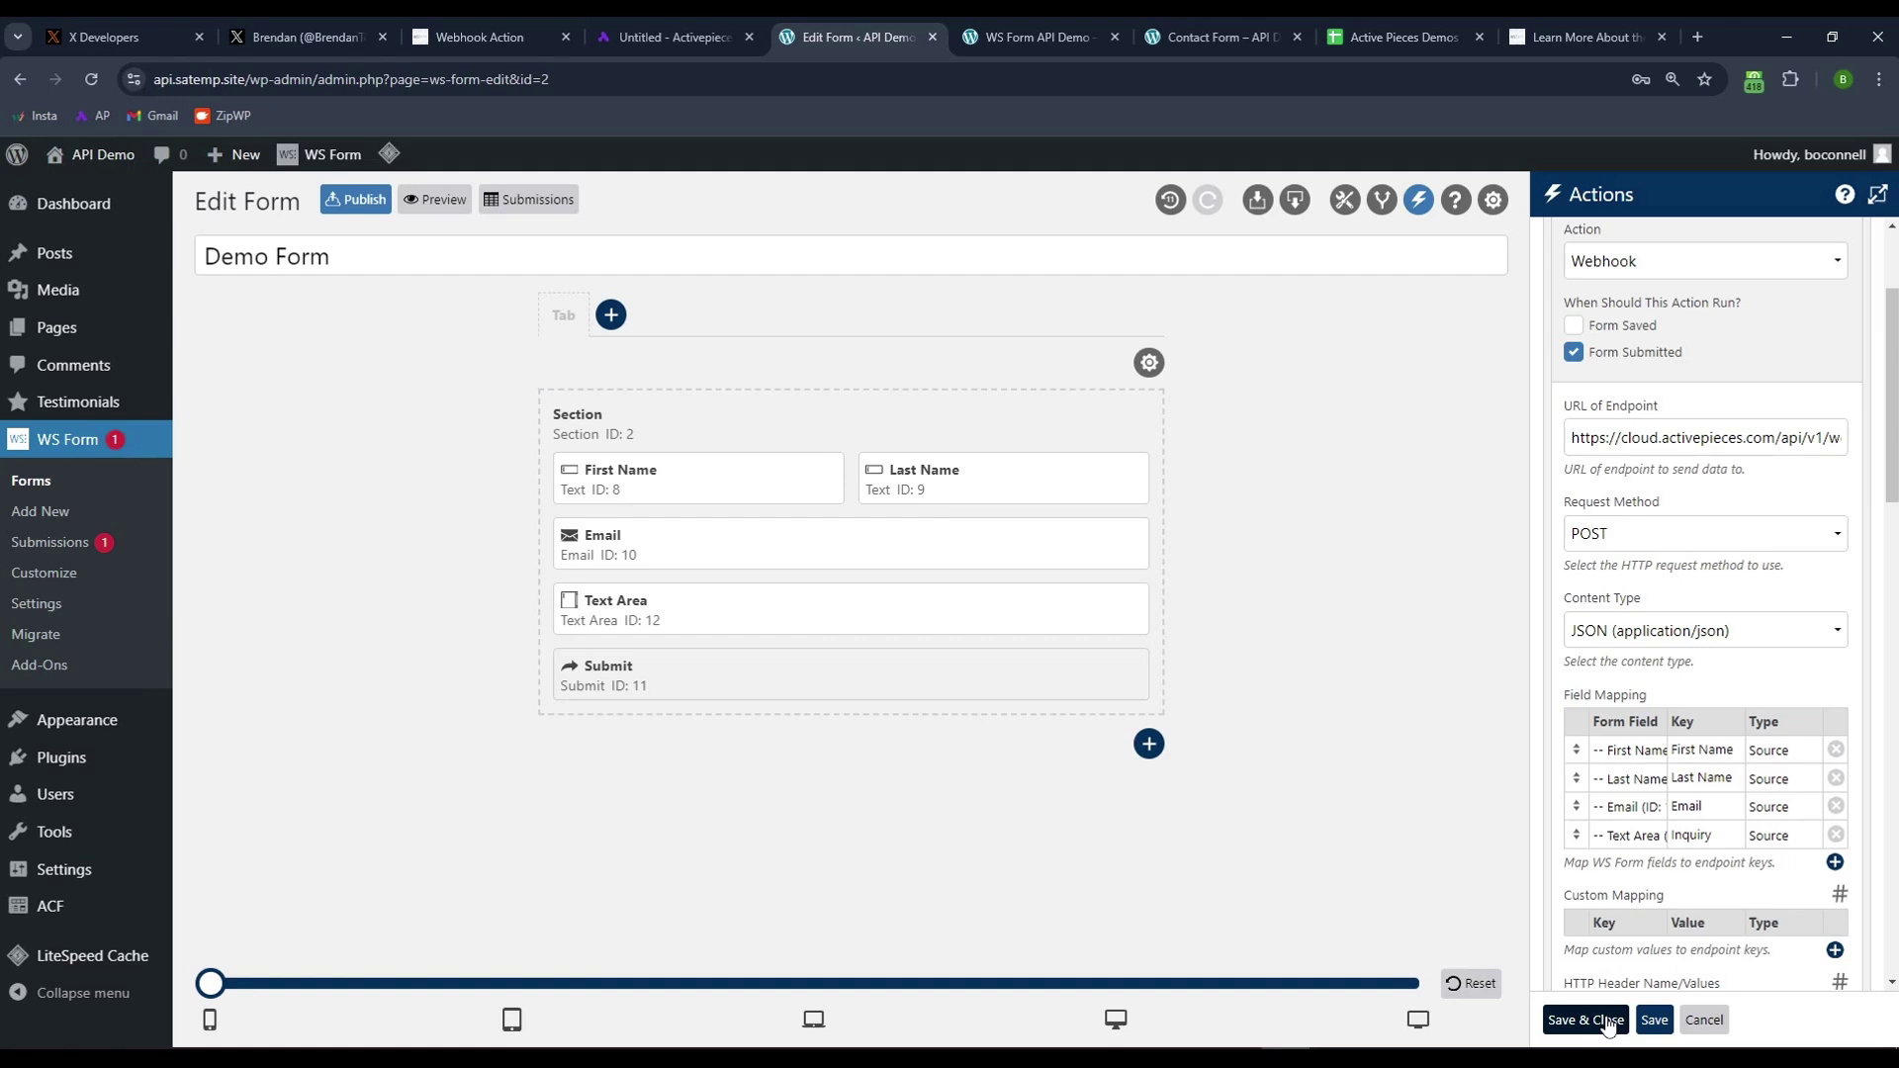
- Save and close the webhook action, then publish Demo Form
click(1585, 1019)
click(1585, 1020)
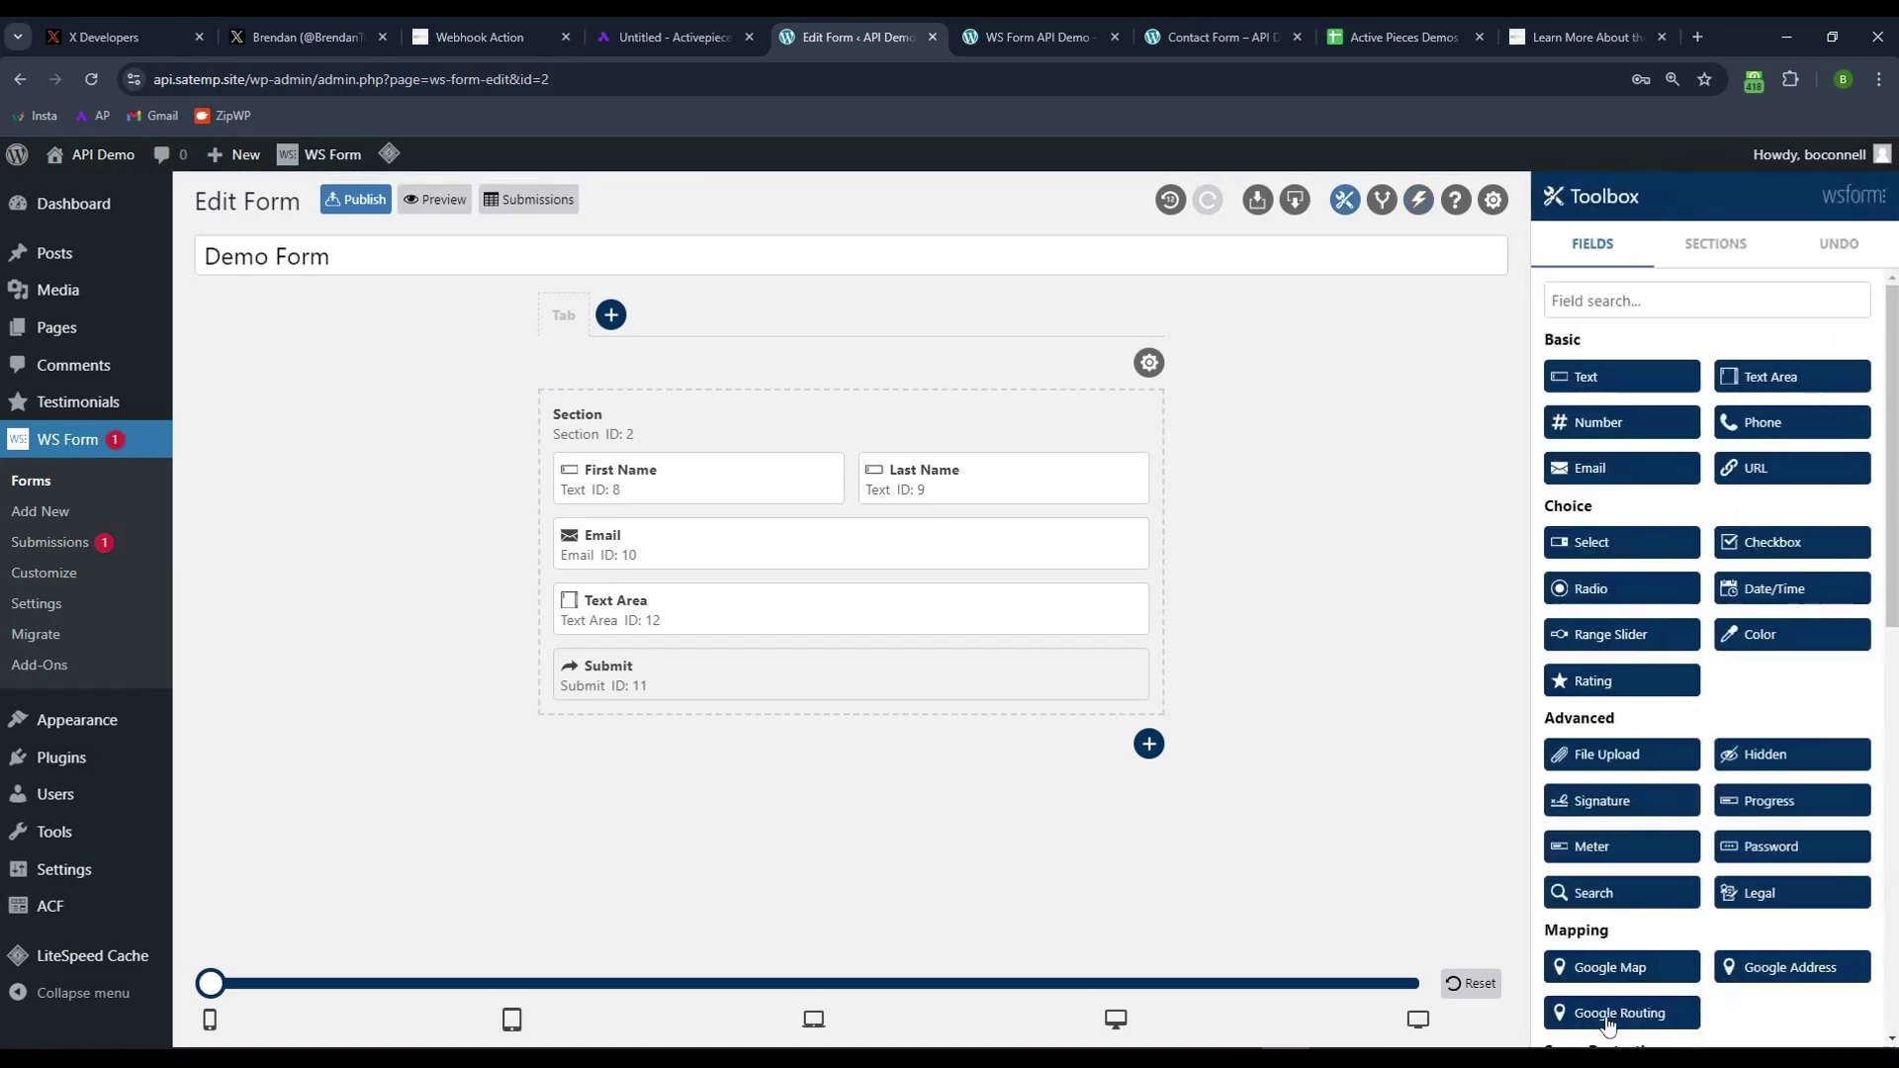
click(361, 199)
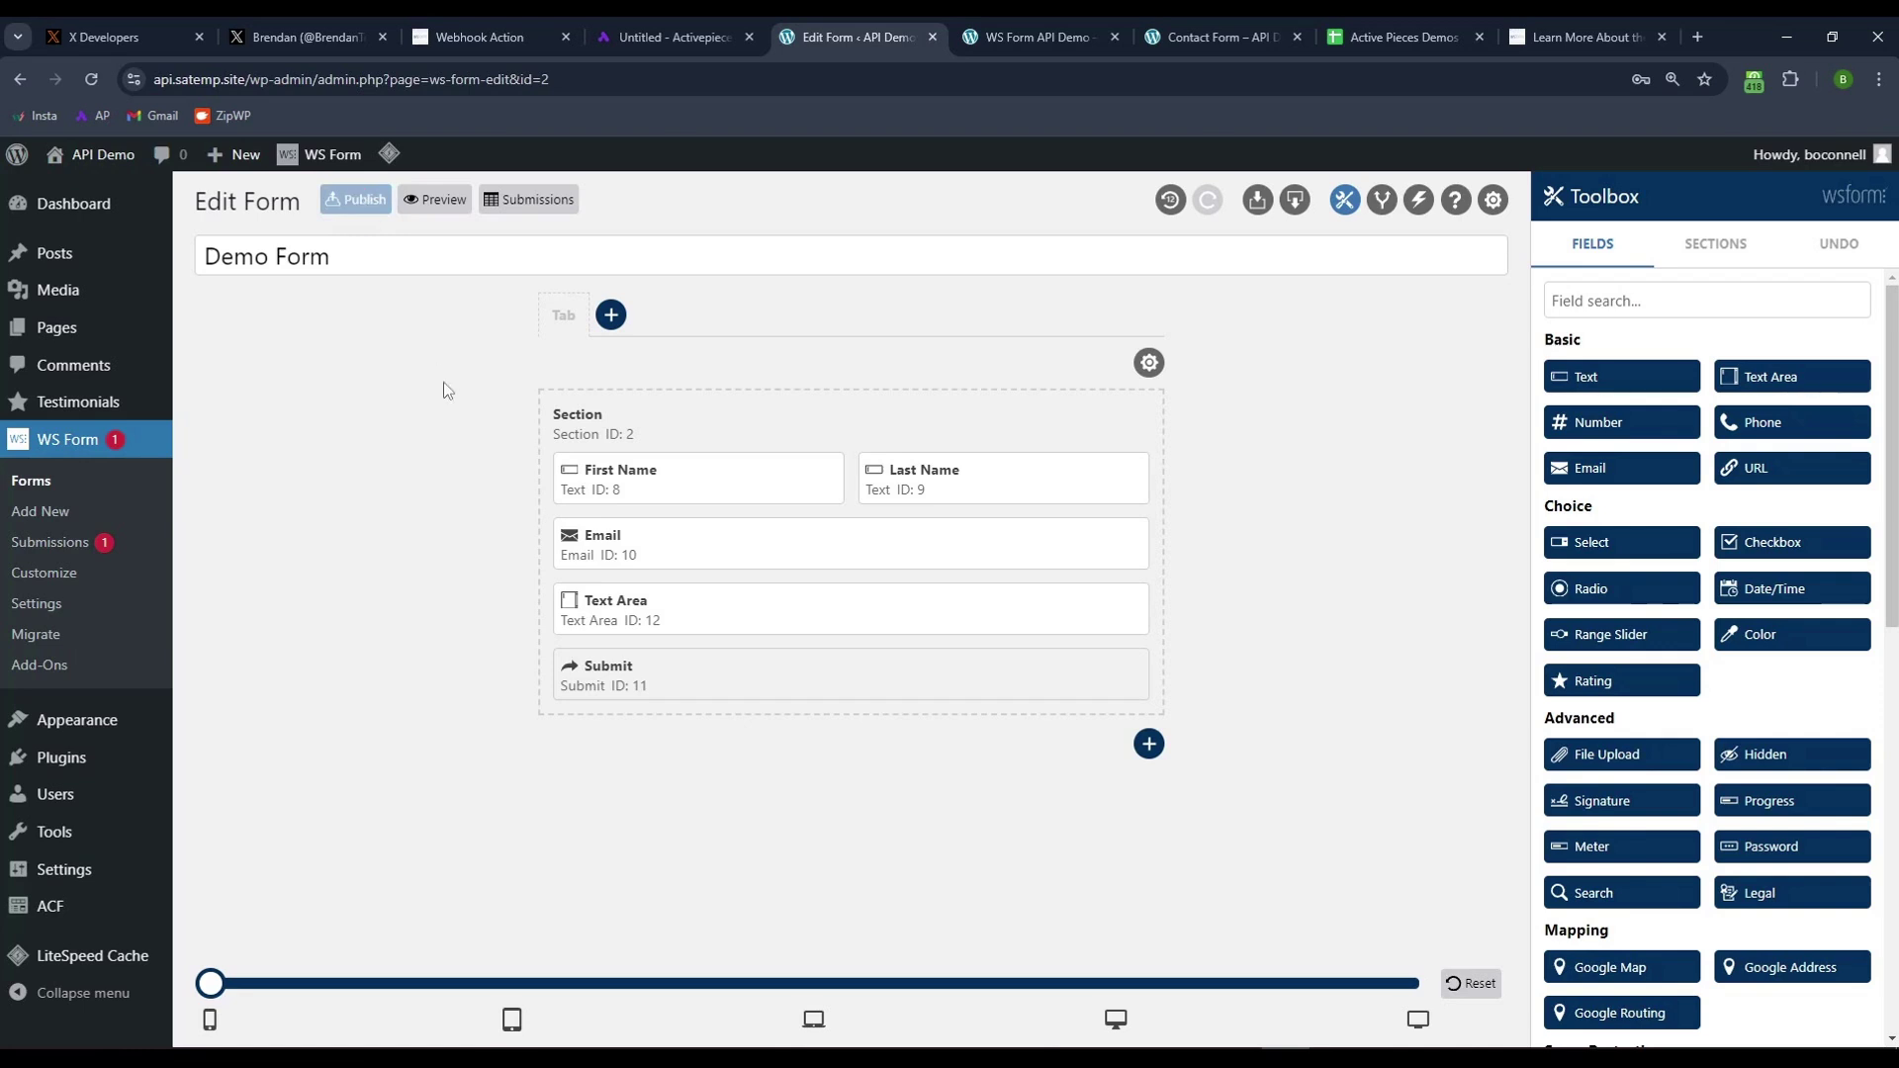
- Create a page titled 'WS Form Demo' with a WS Form PRO block showing Demo Form
click(56, 327)
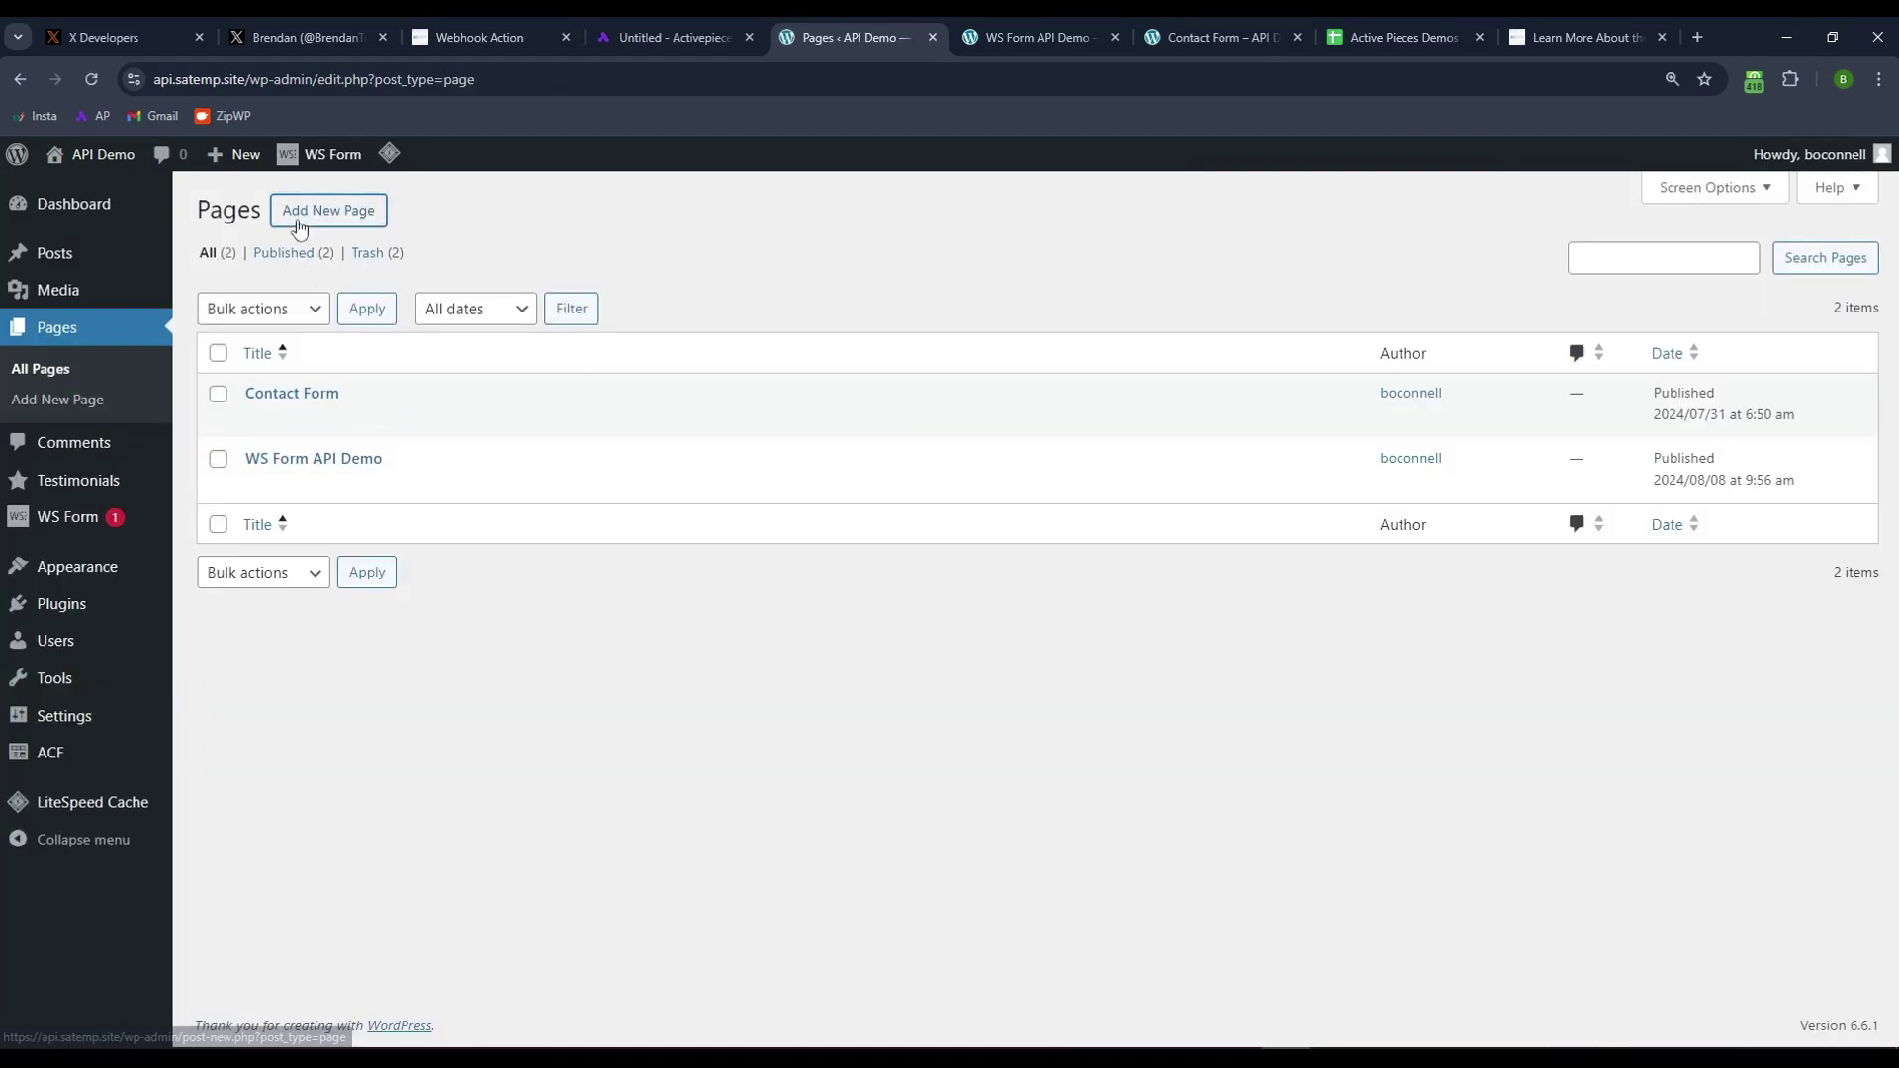
click(299, 212)
click(575, 299)
text(WS Form Demo)
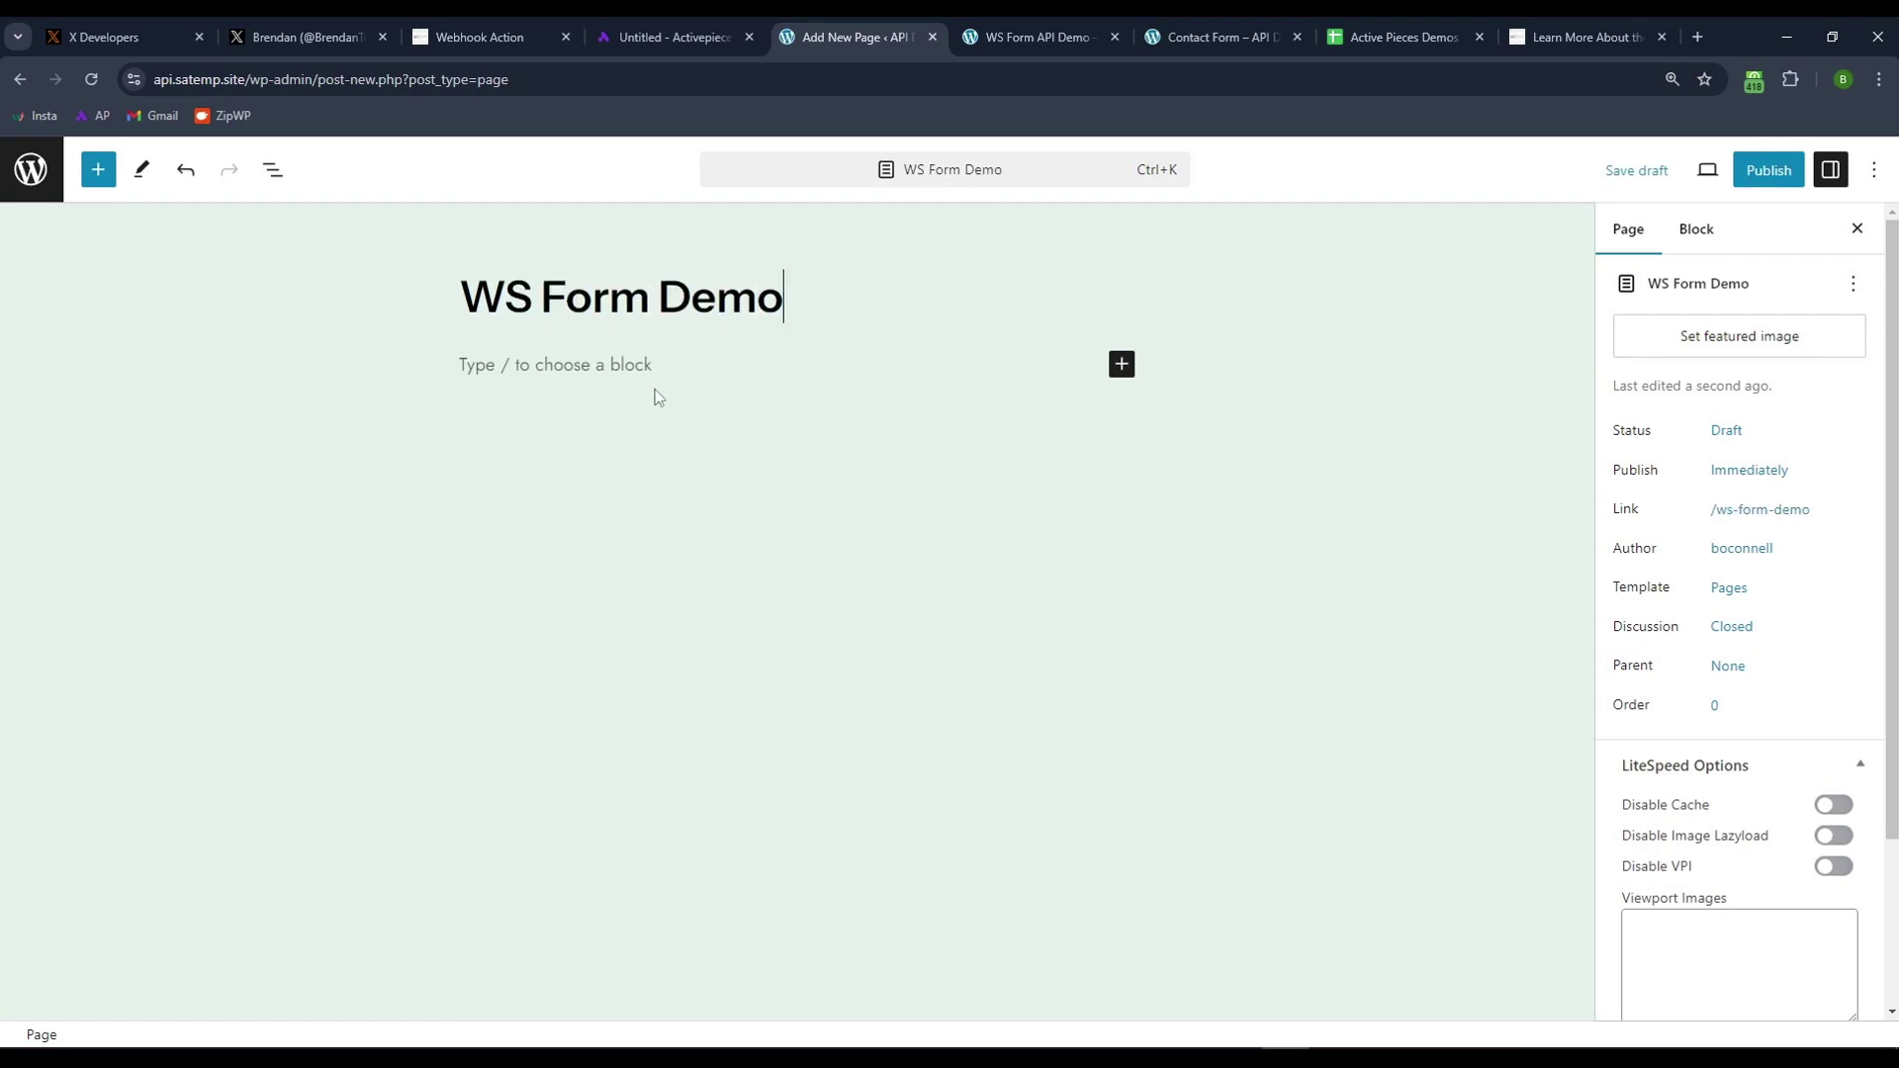
click(630, 366)
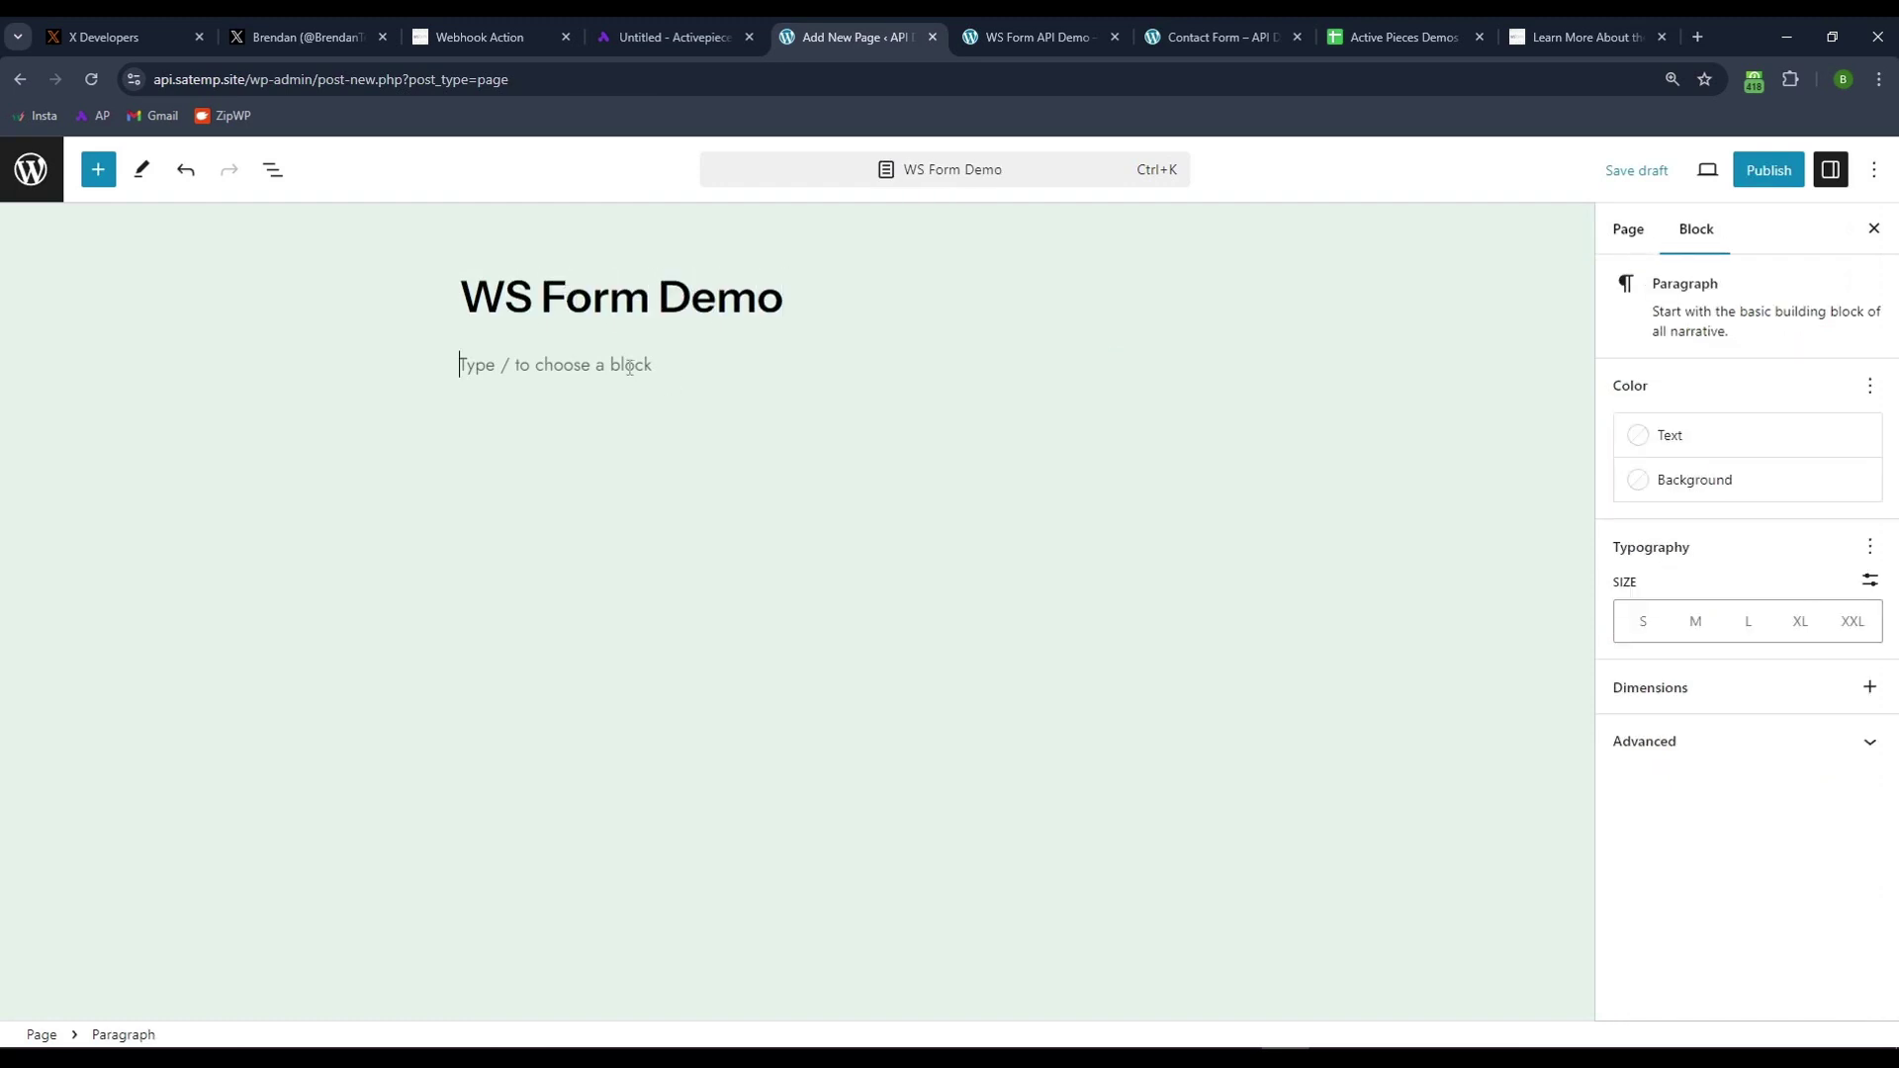
text(/ws)
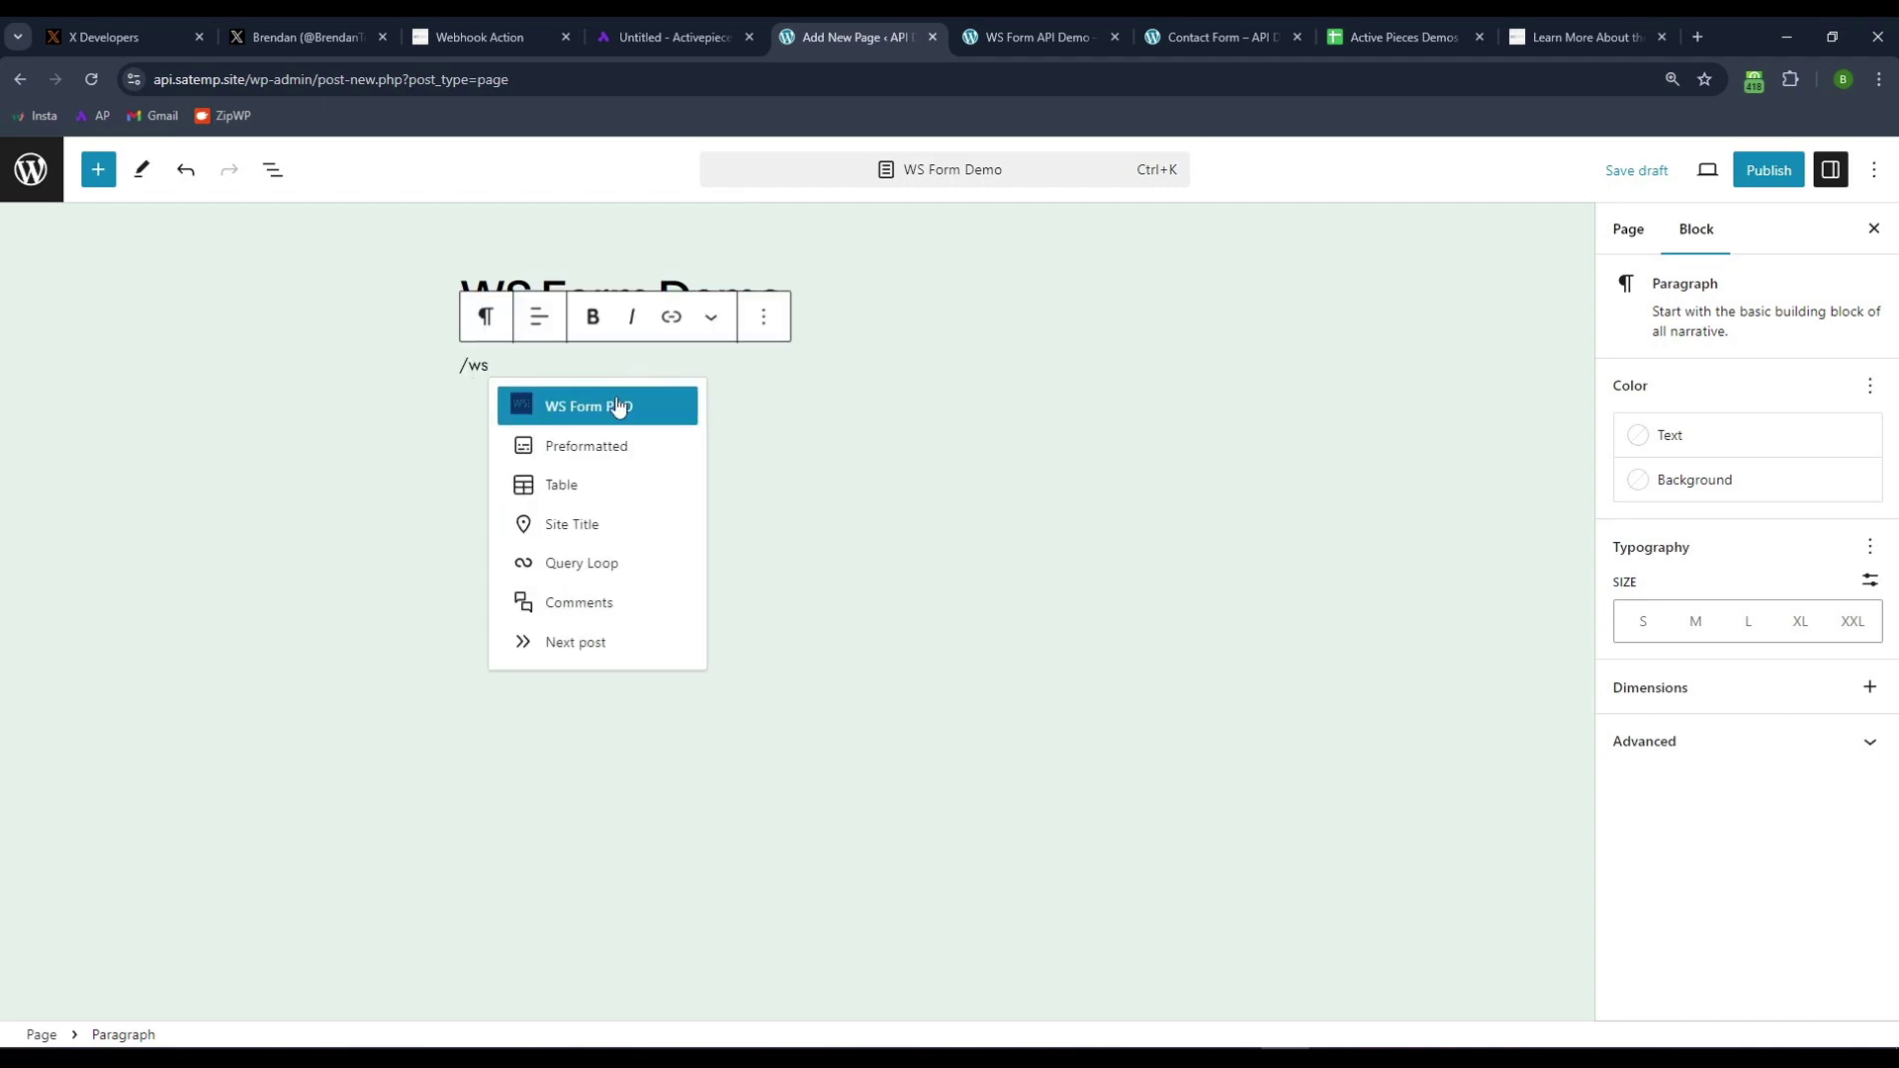
click(623, 407)
click(1647, 461)
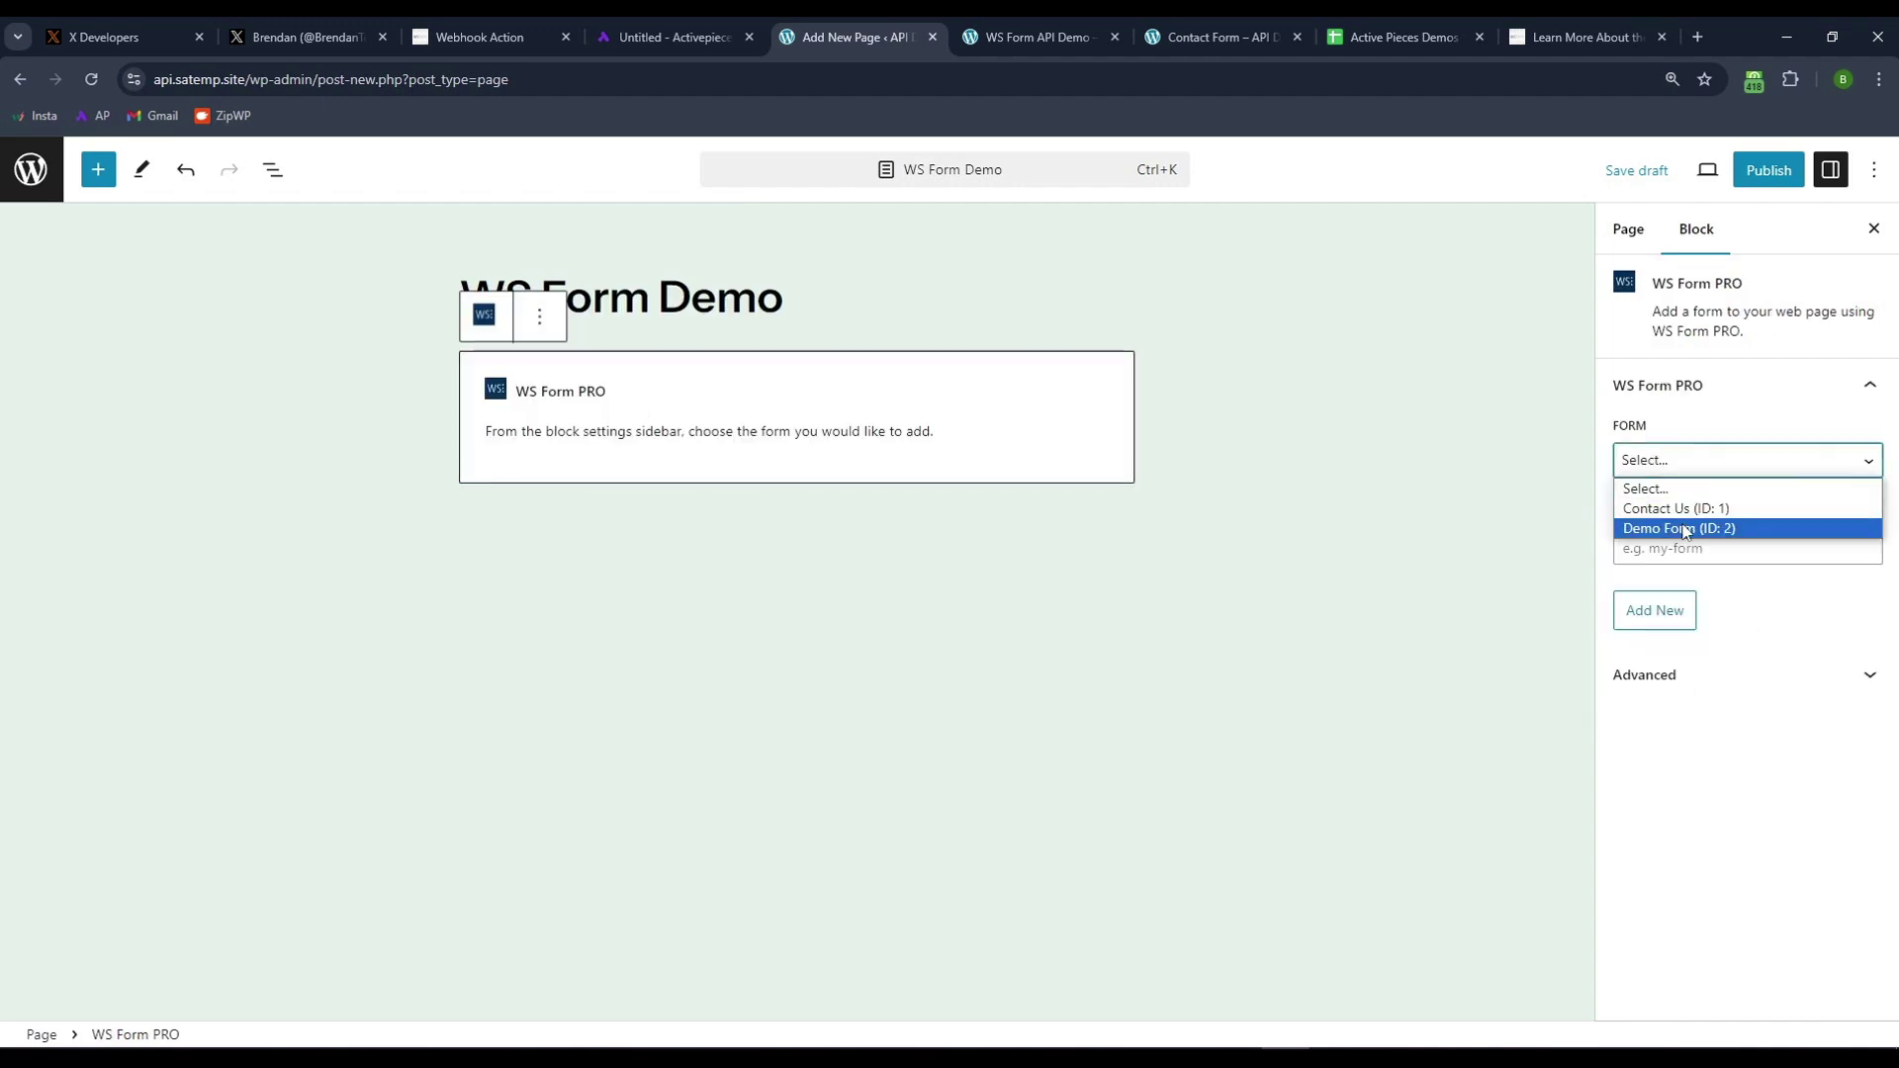
click(1687, 530)
- Publish and view the page, then submit sample data with Populate & Submit
click(1769, 170)
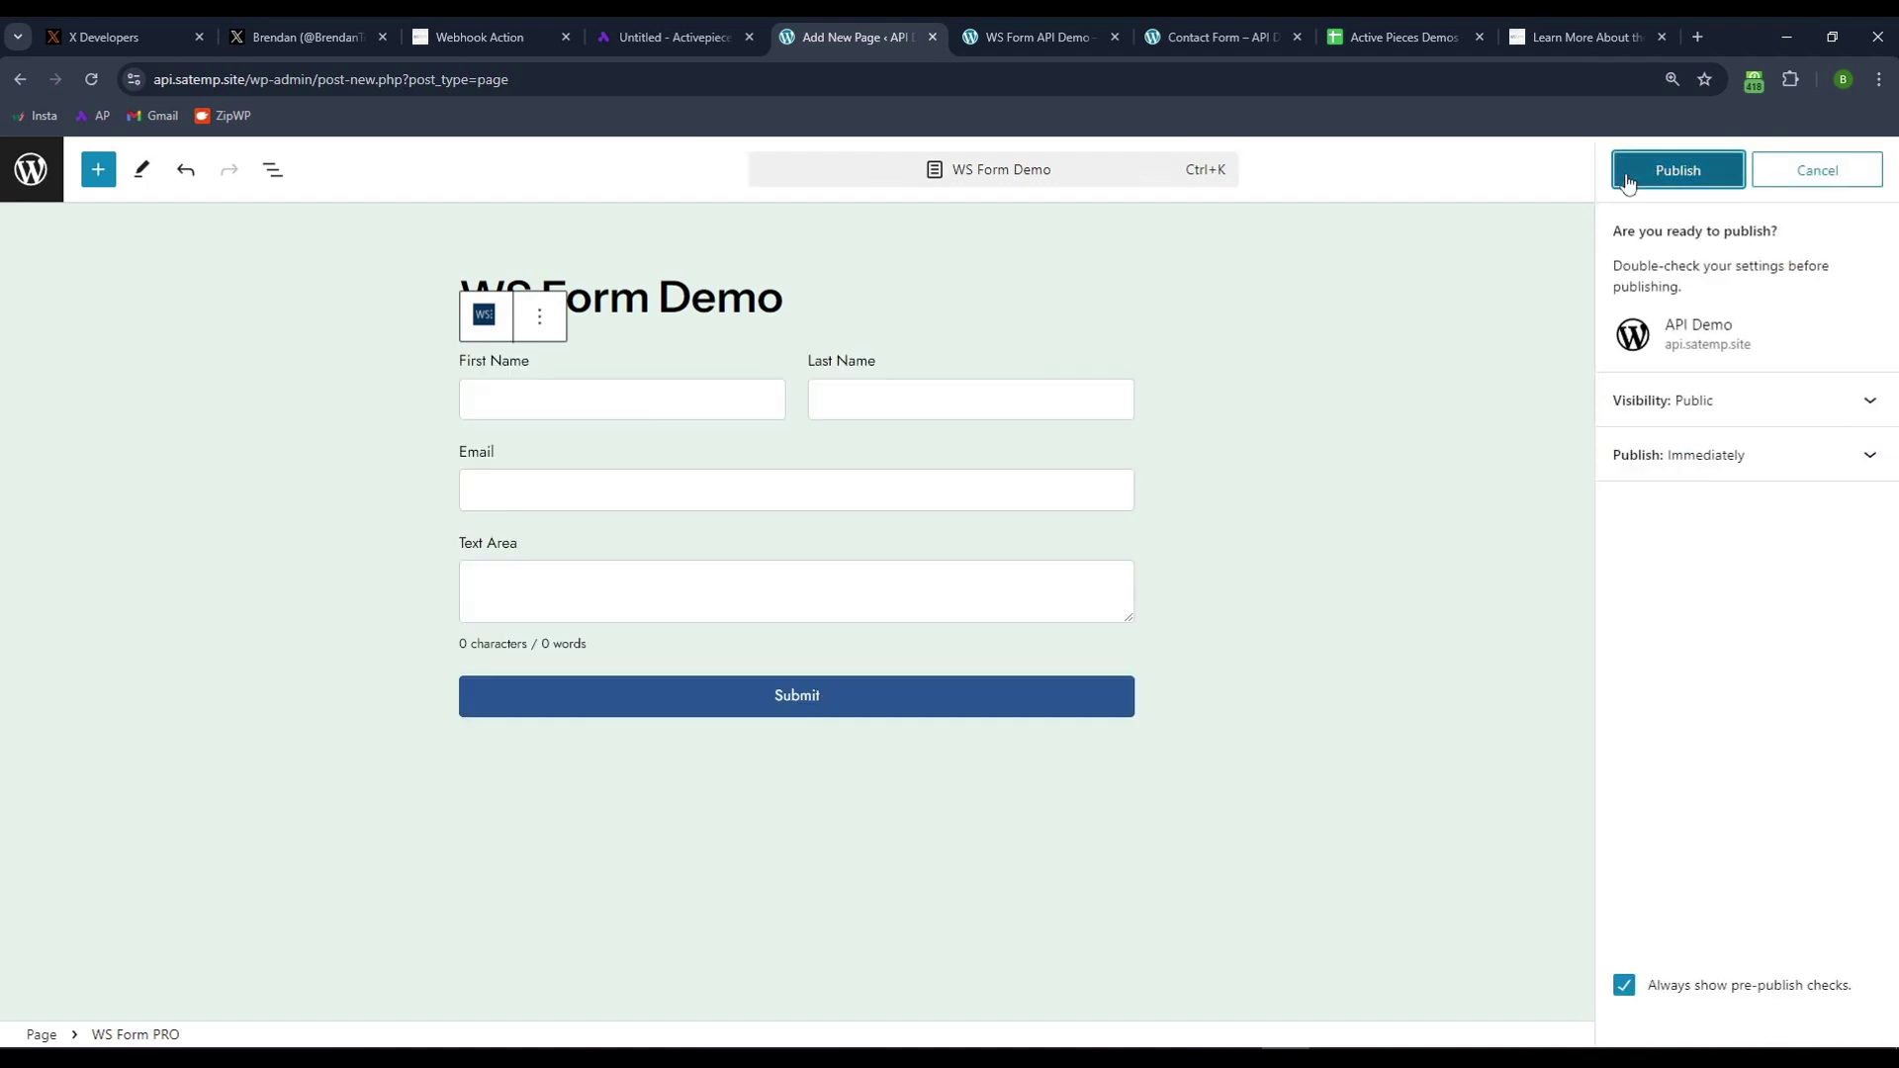
click(1673, 170)
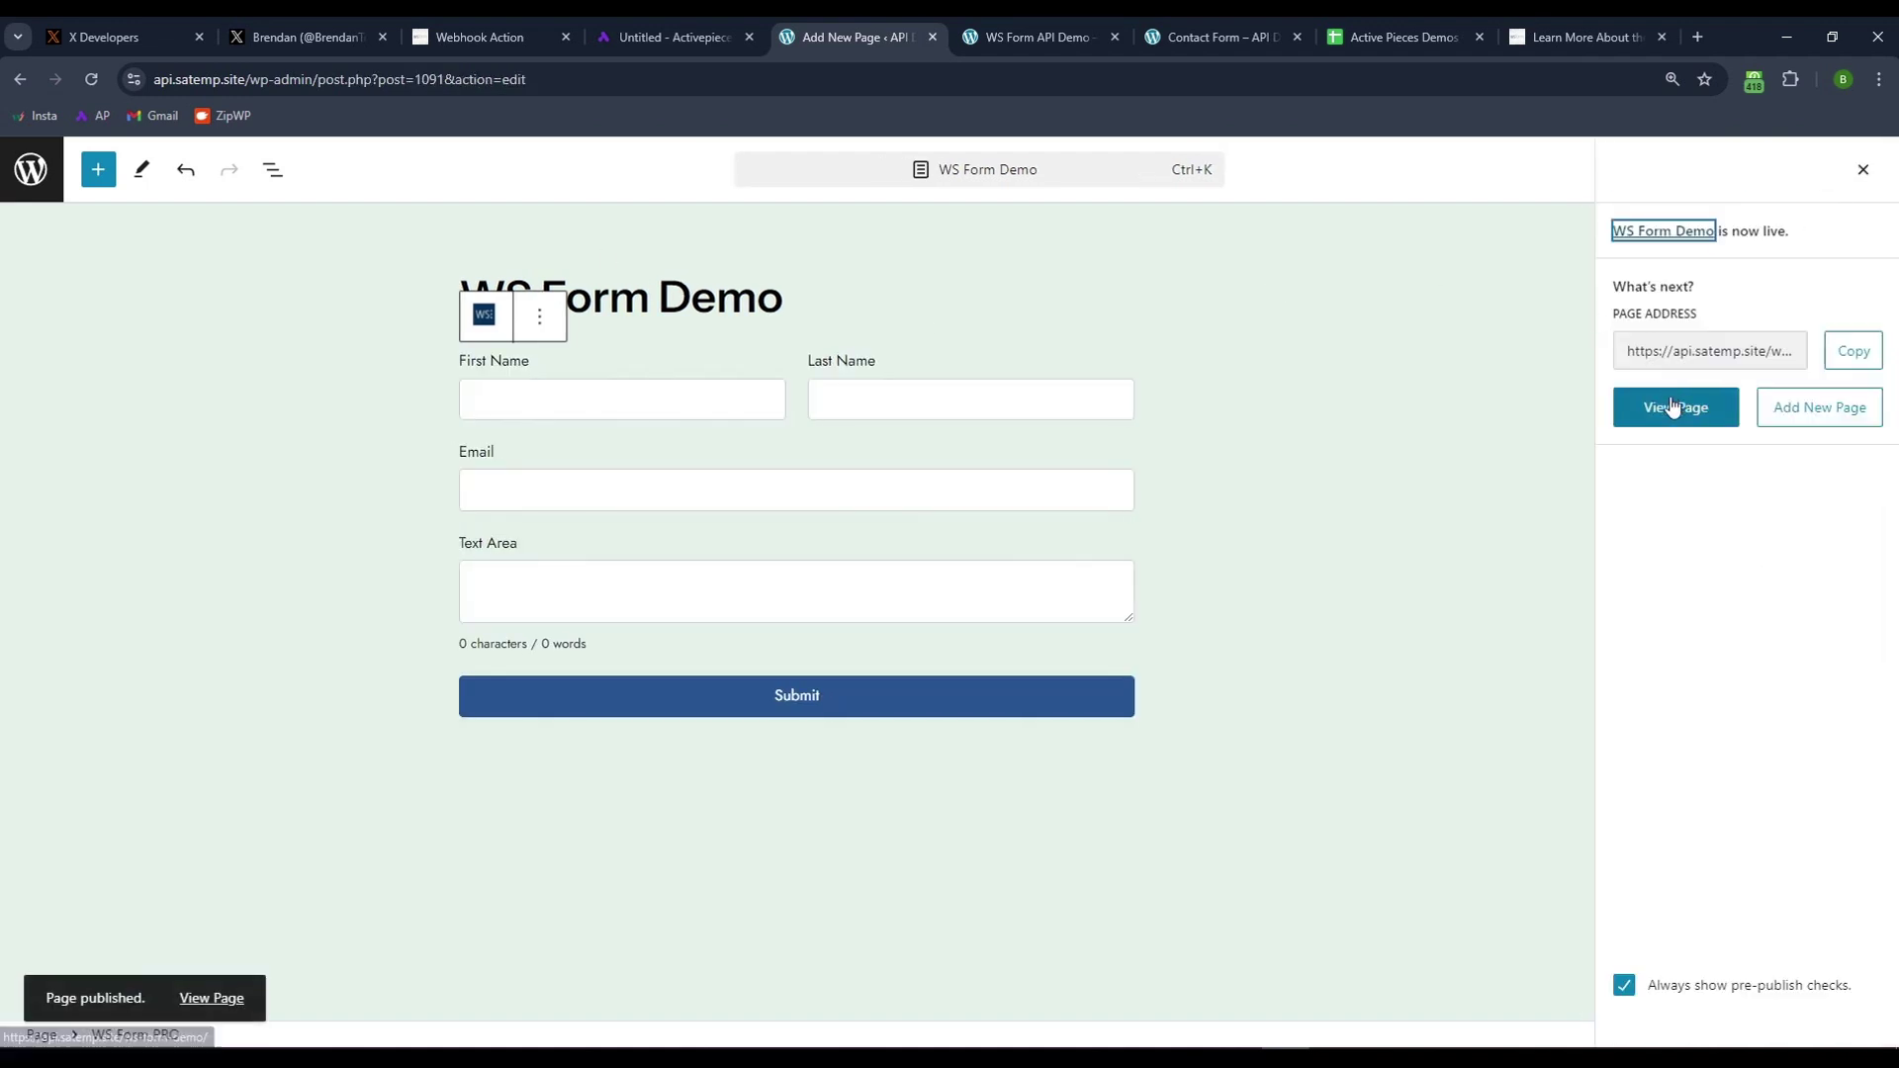
click(1668, 414)
scroll(68, 525, down, 2)
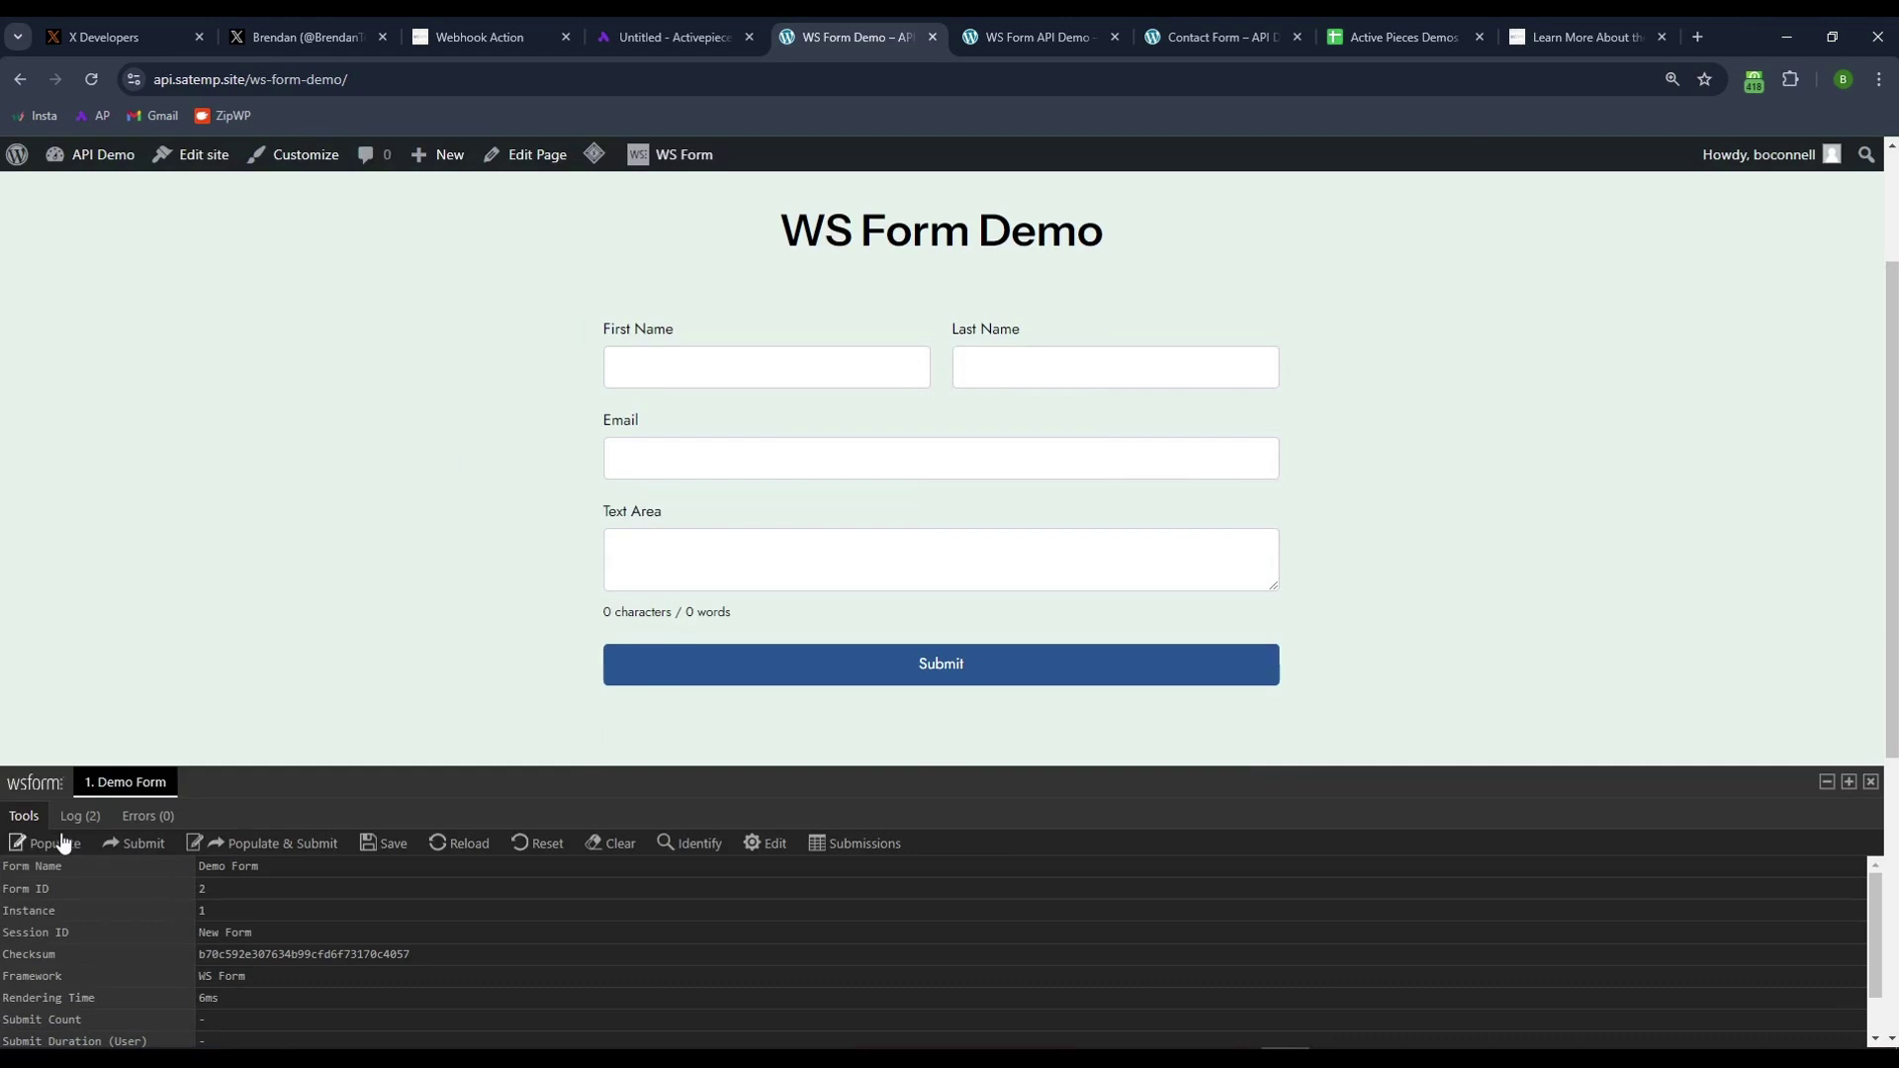
click(298, 851)
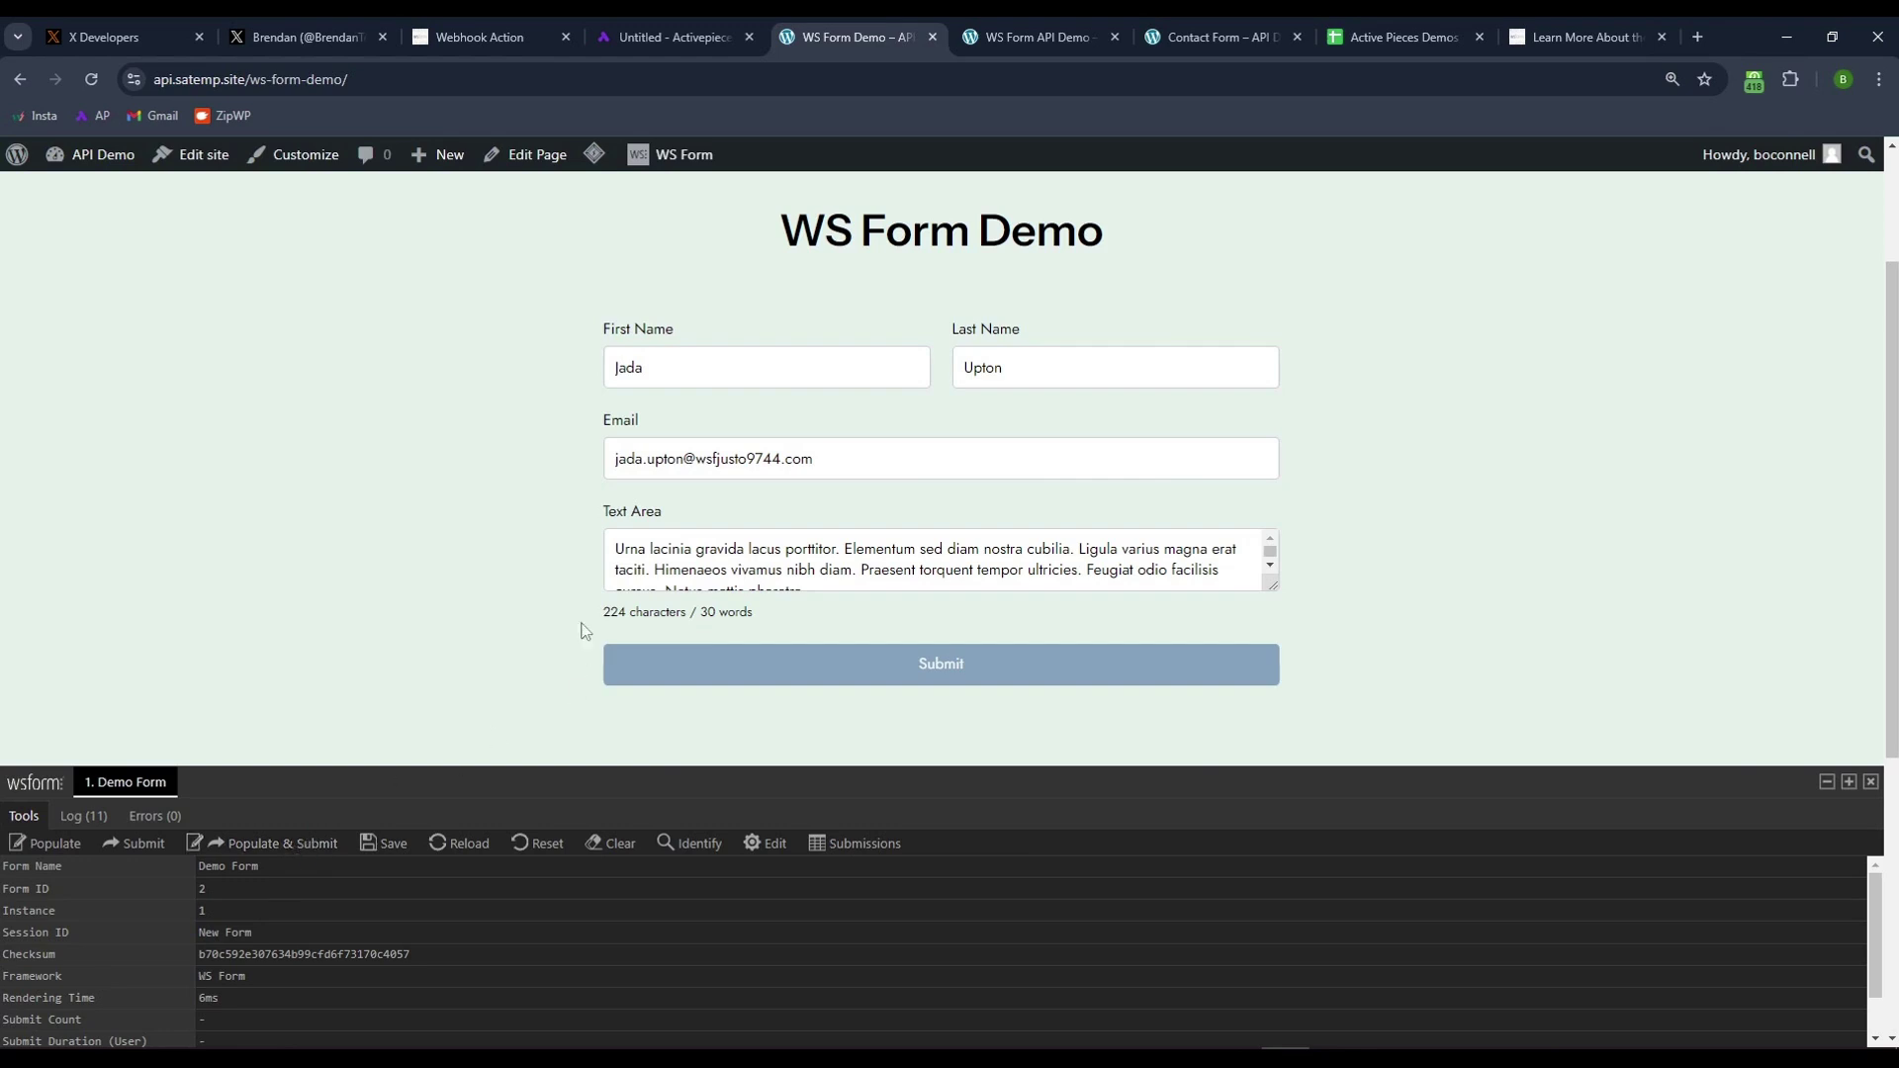
drag(625, 339, 778, 339)
click(728, 190)
click(667, 40)
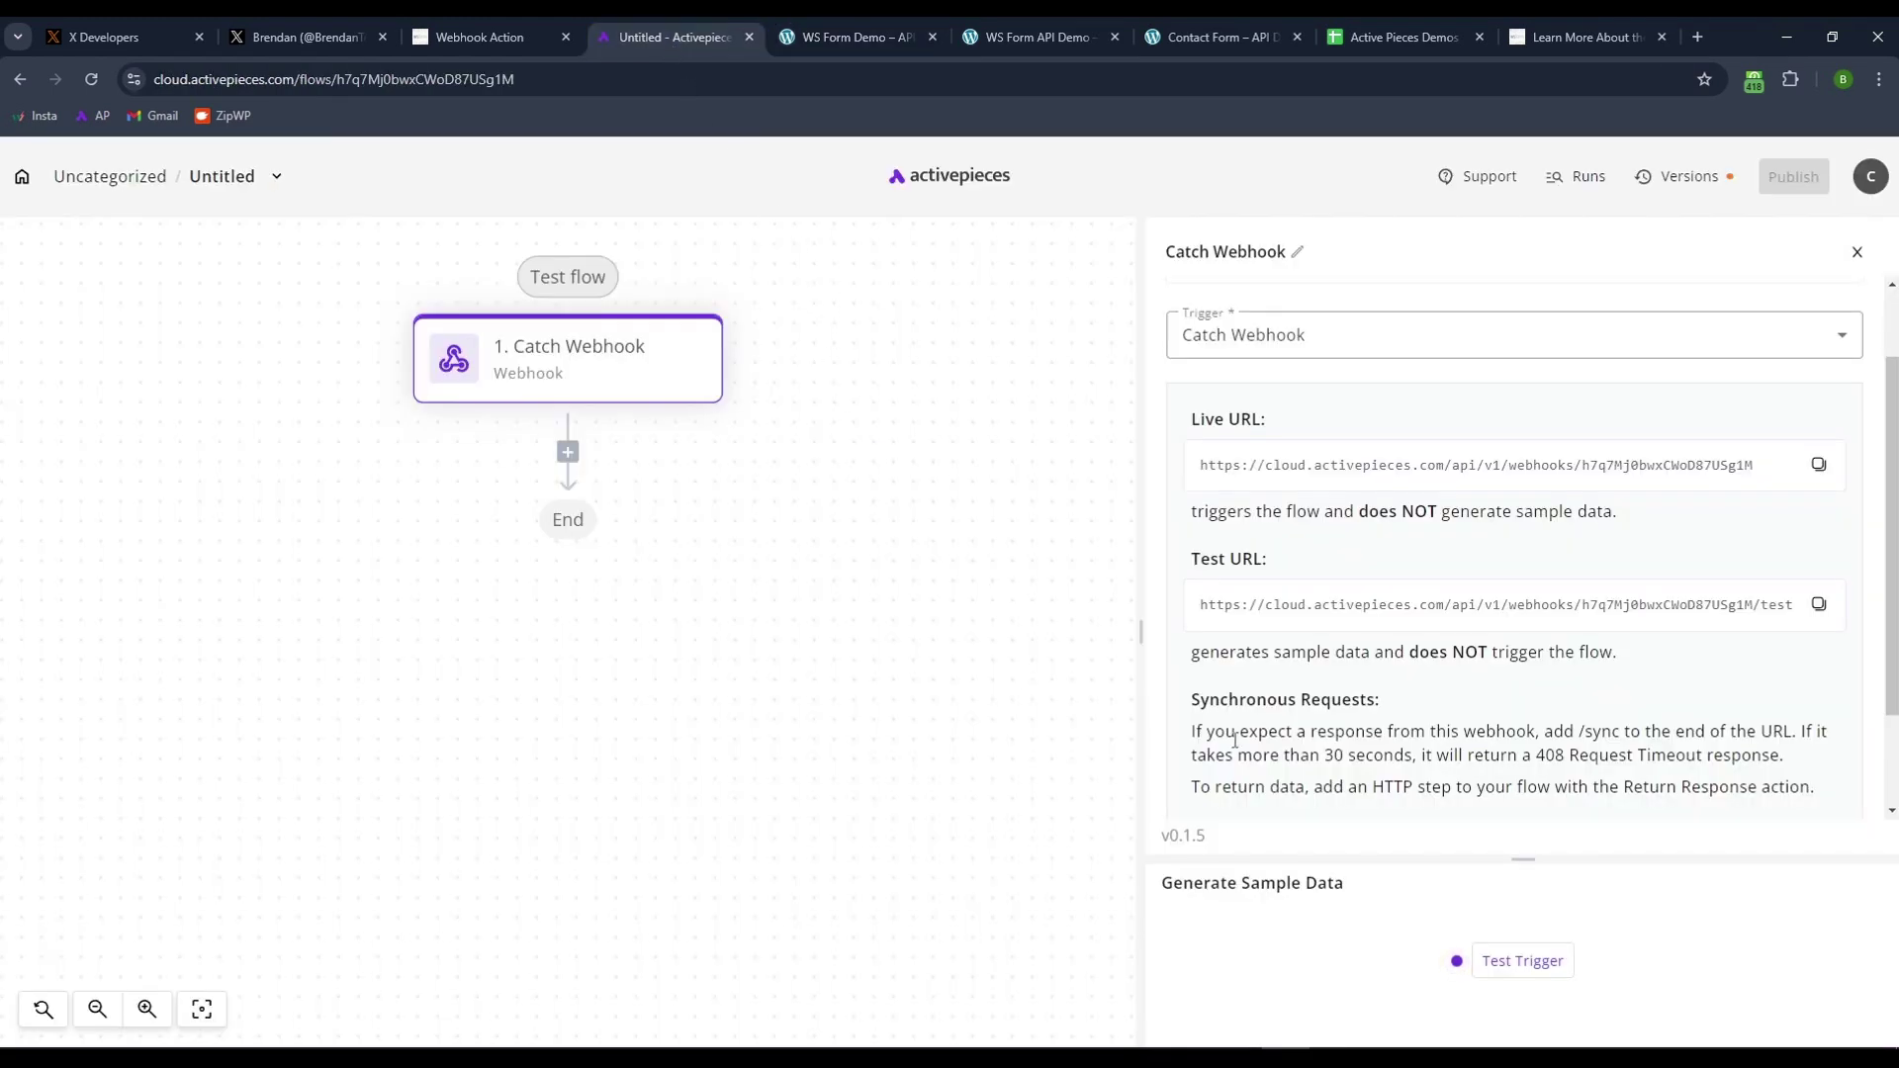
- Test the Catch Webhook trigger so the submitted entry's four fields load as sample data
drag(1523, 858, 1523, 727)
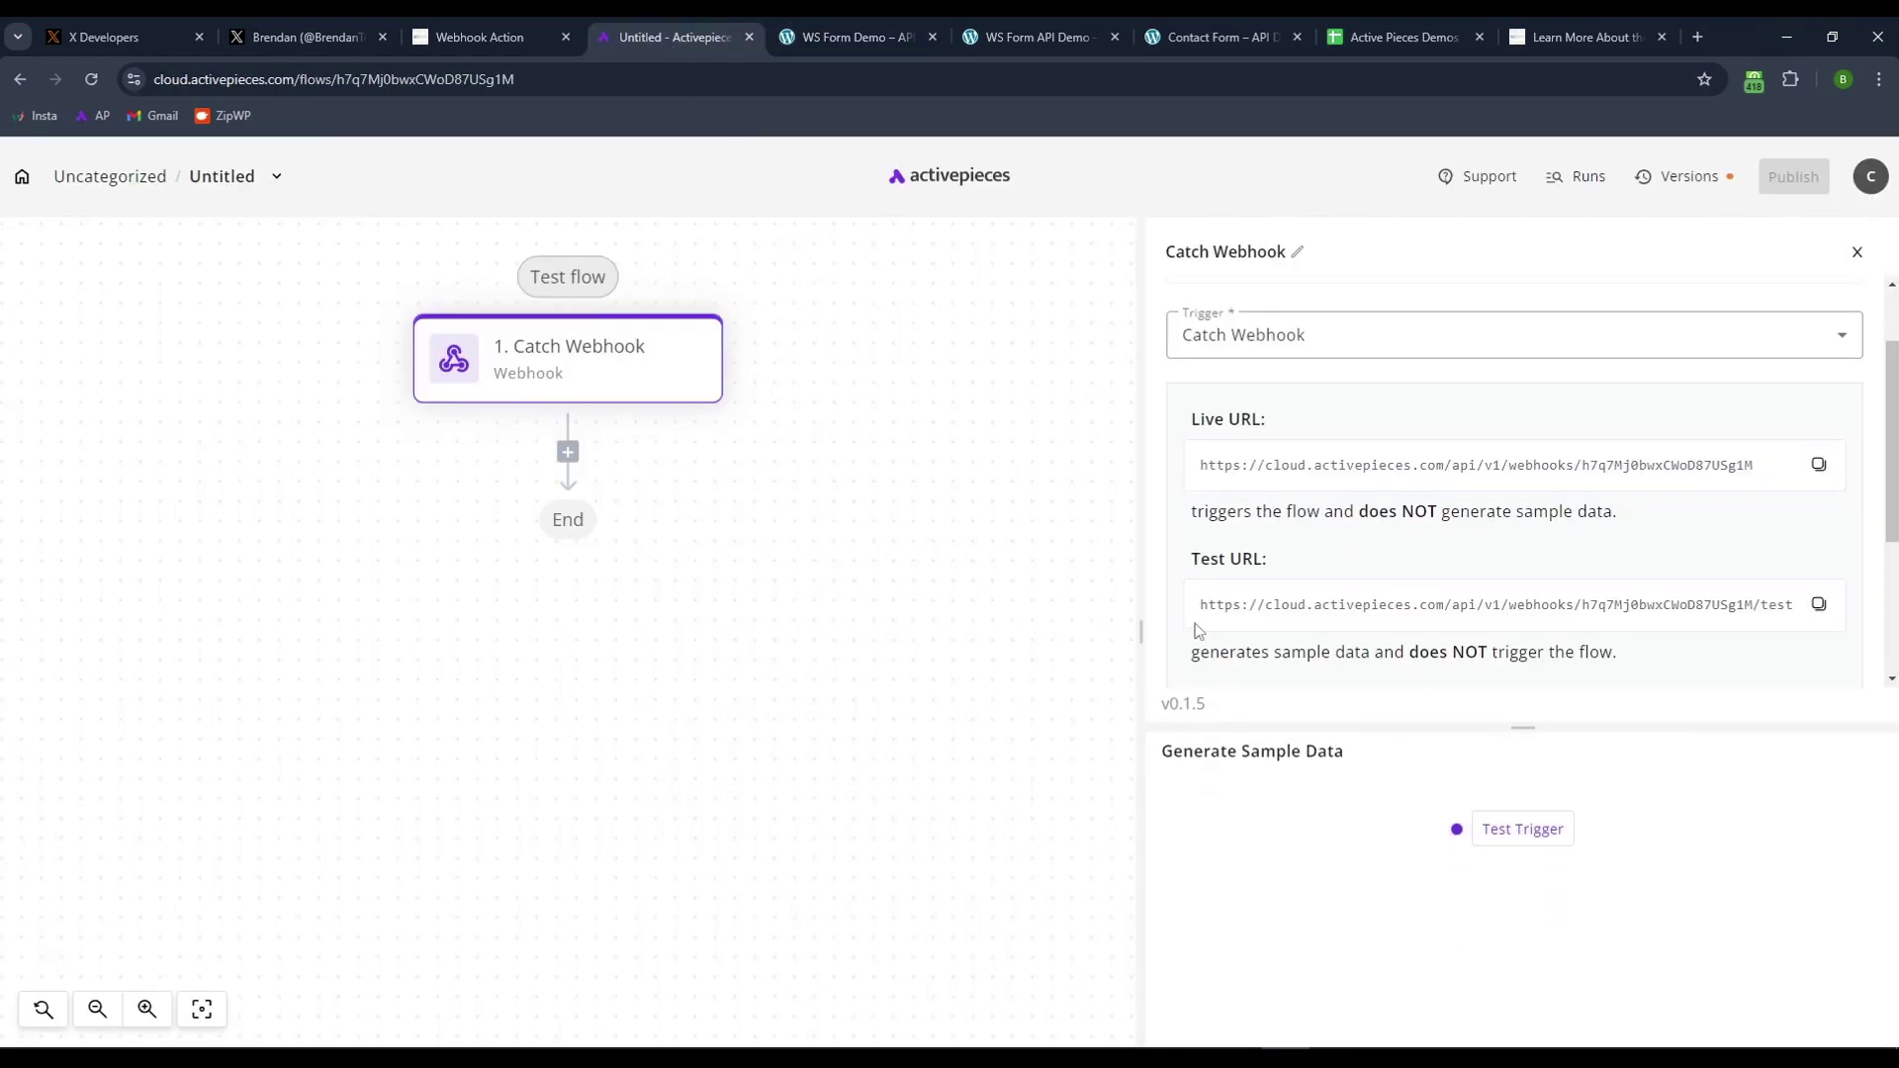
drag(975, 712, 1027, 826)
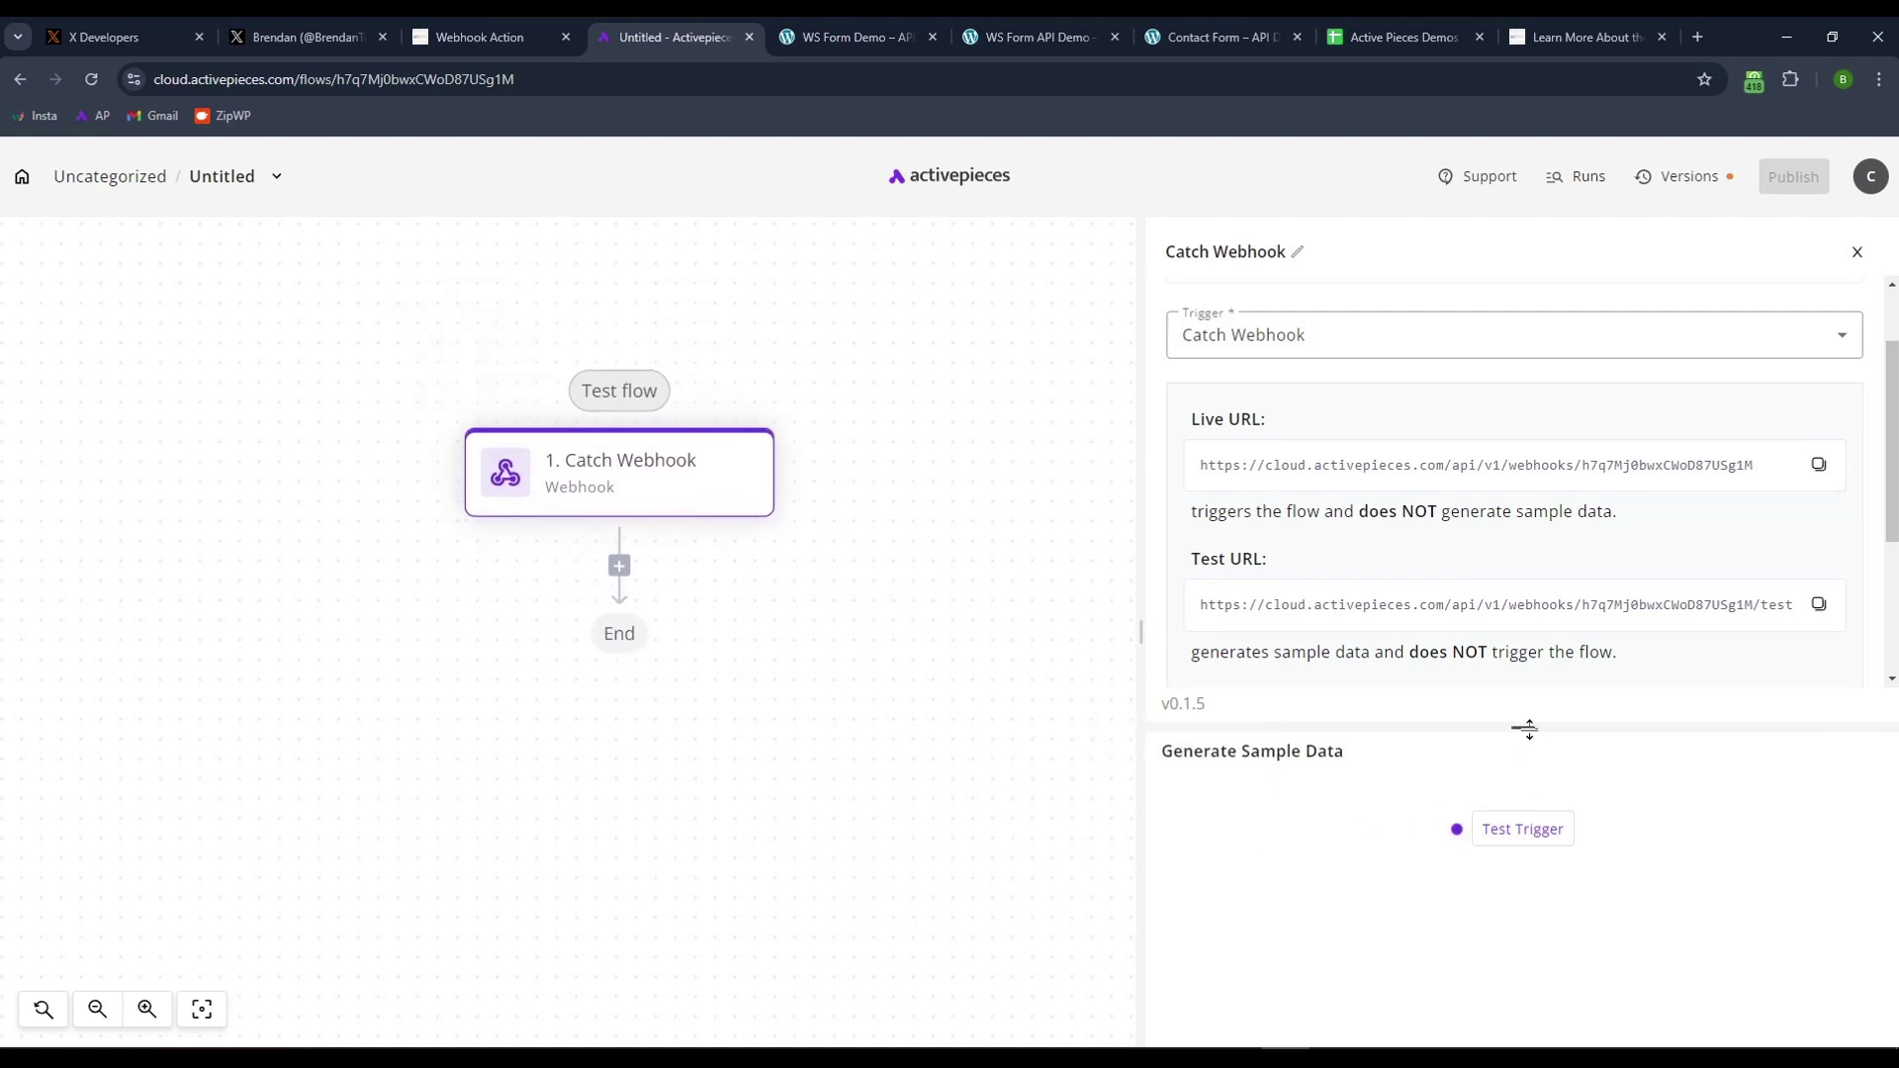
click(1513, 829)
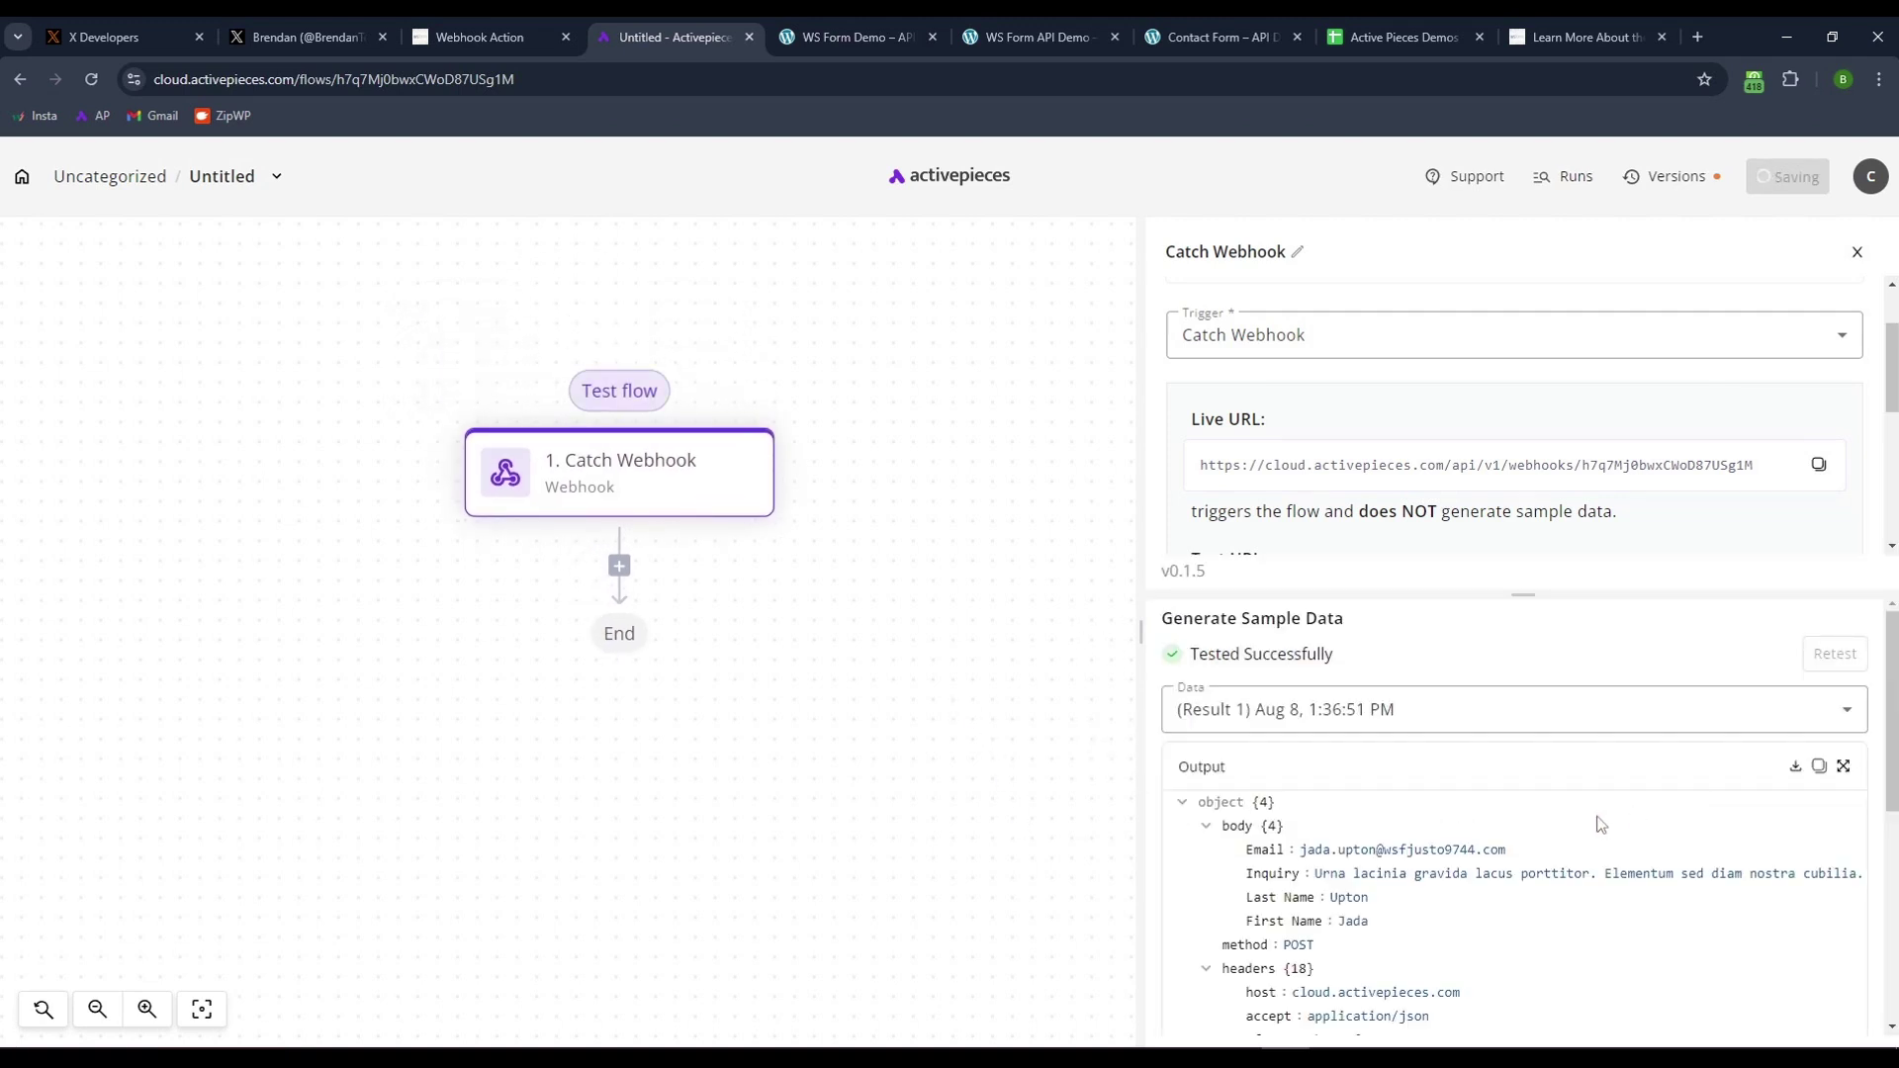
scroll(1484, 778, down, 1)
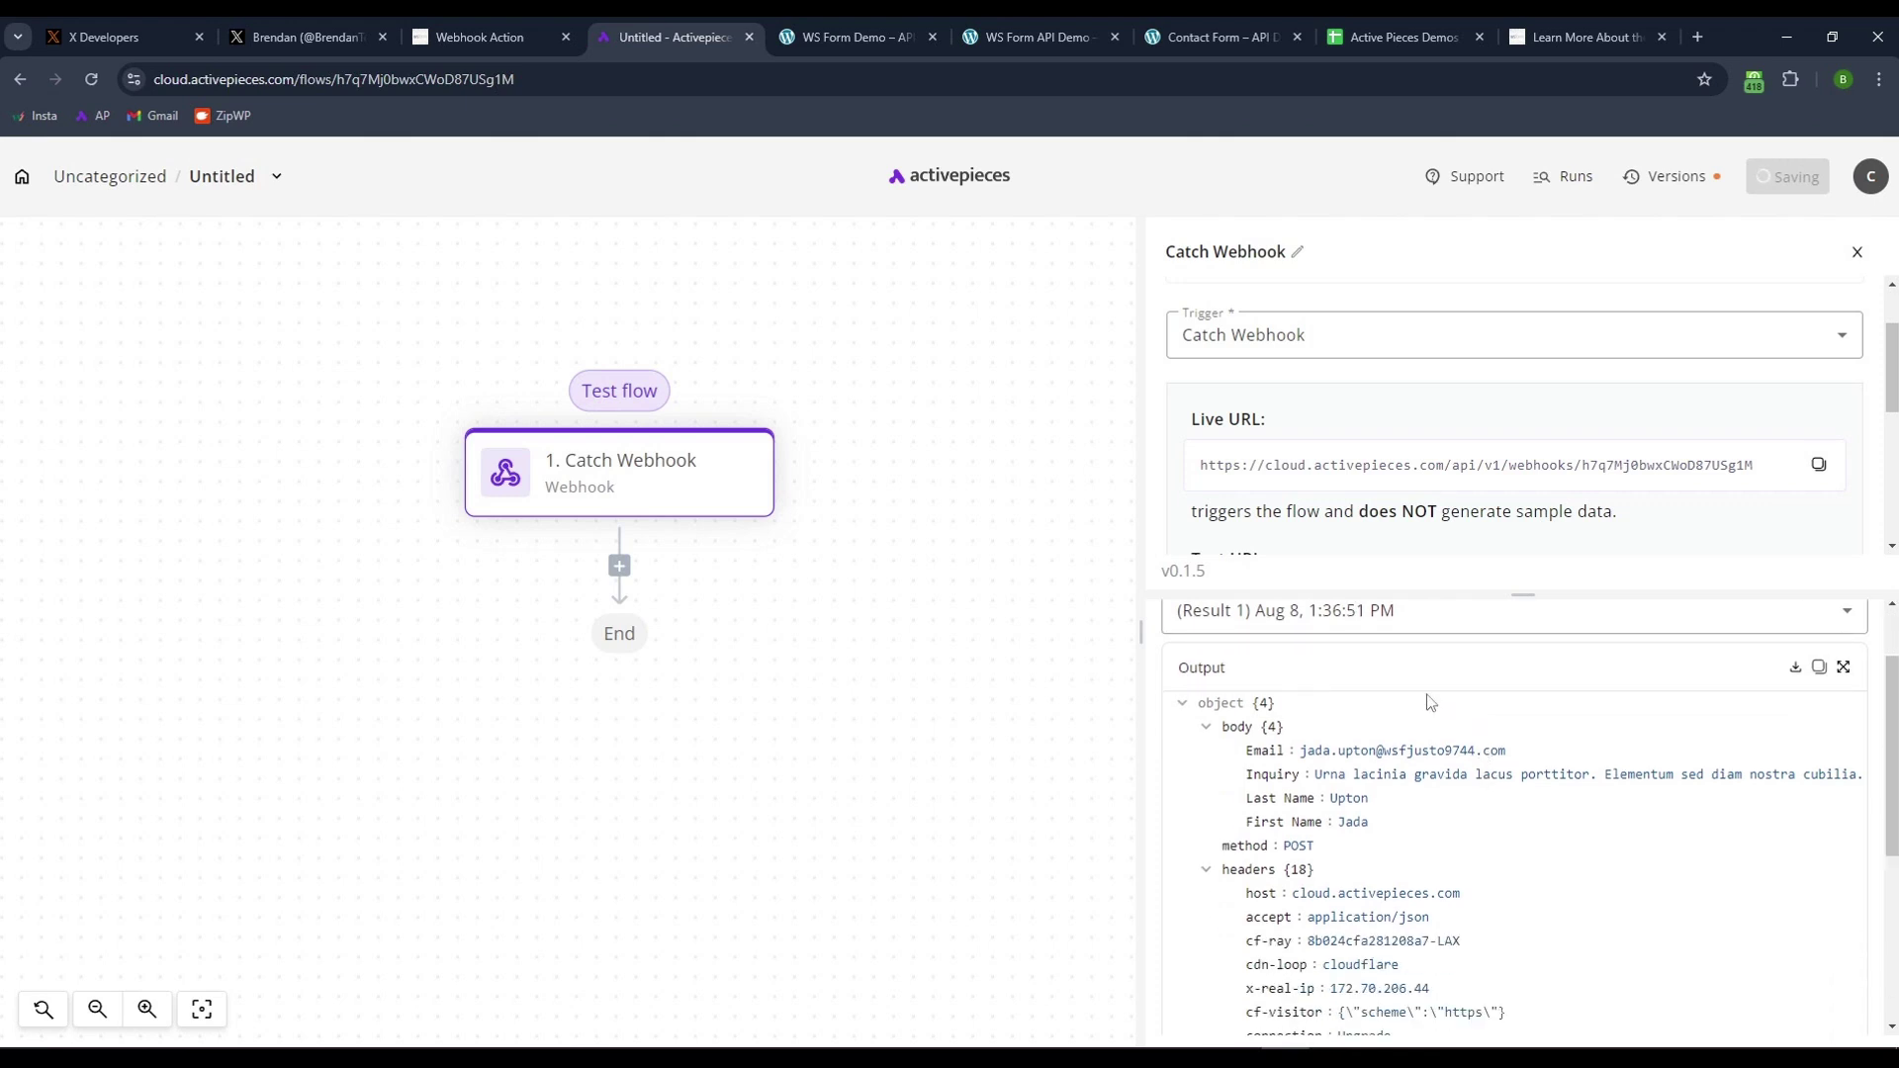
drag(1319, 774, 1364, 820)
drag(1299, 751, 1532, 754)
click(1522, 758)
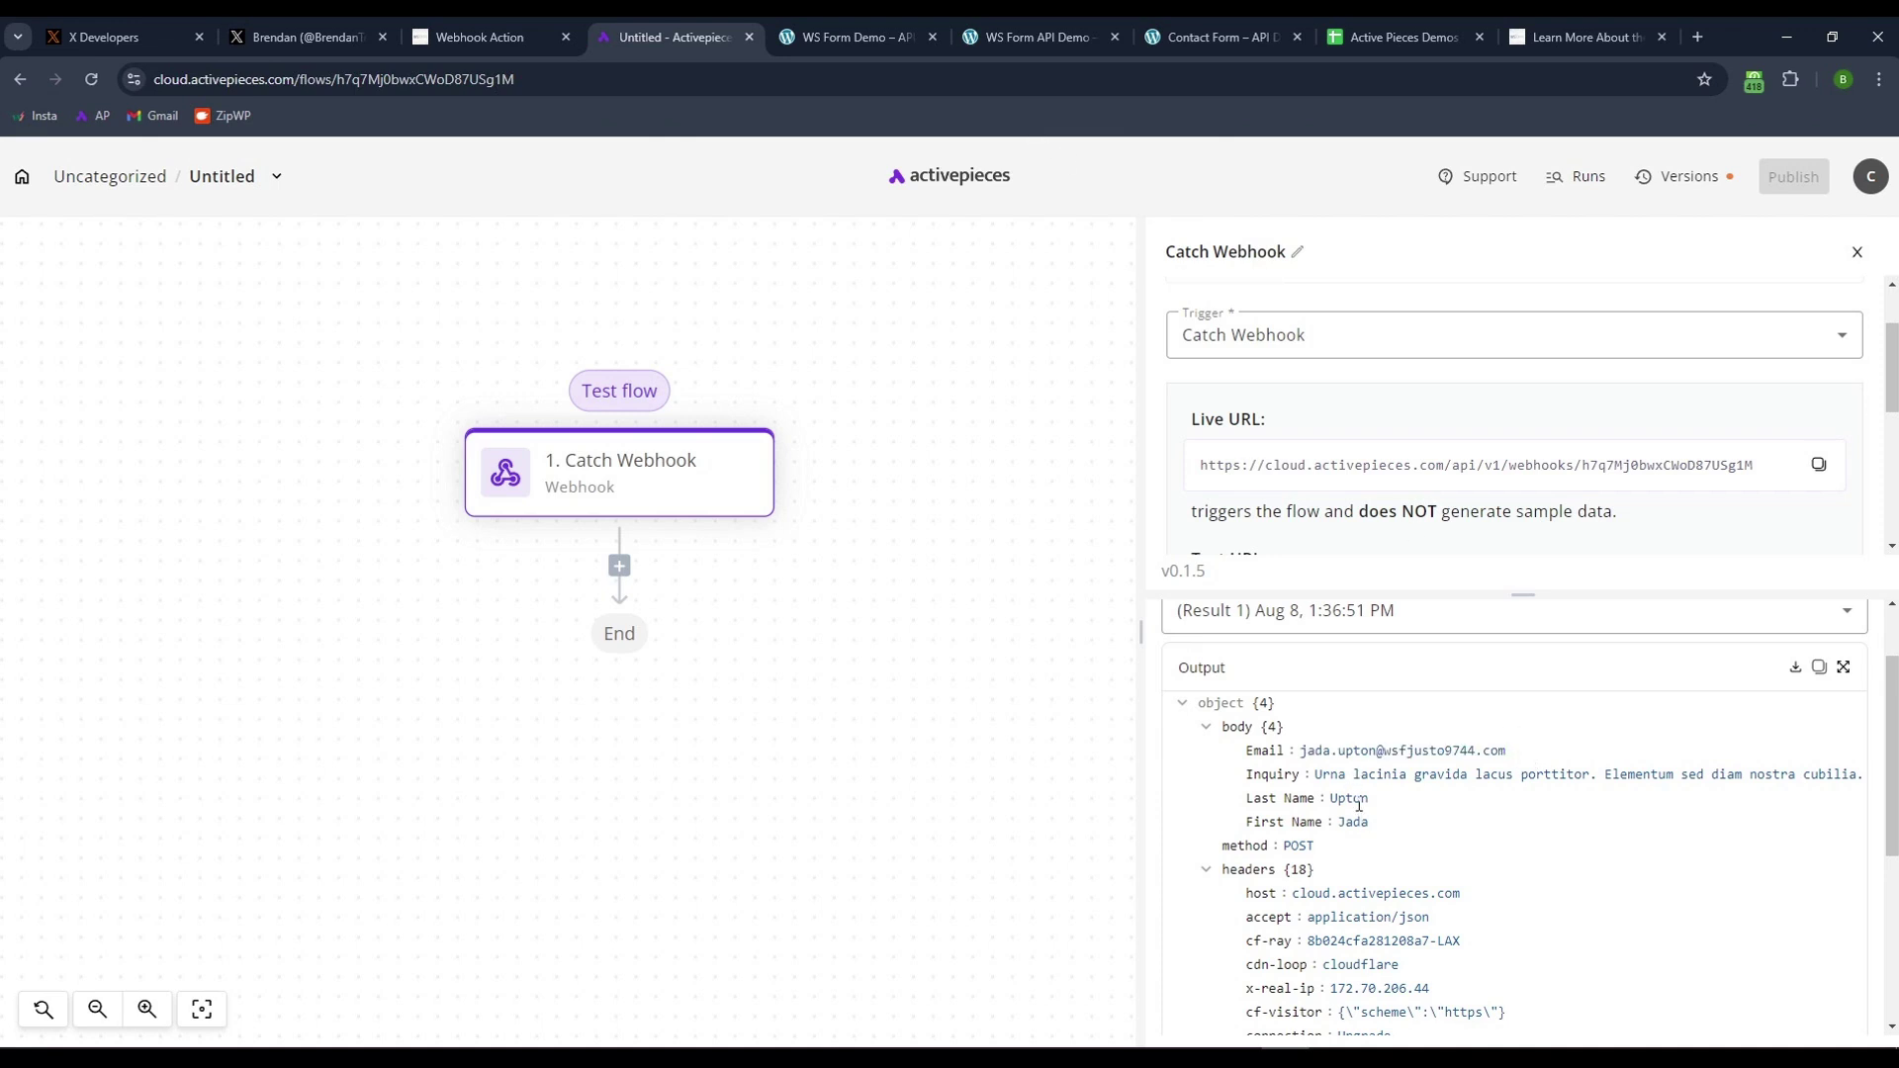
- Copy the Catch Webhook's Live URL and return to the WS Form Demo tab
click(852, 37)
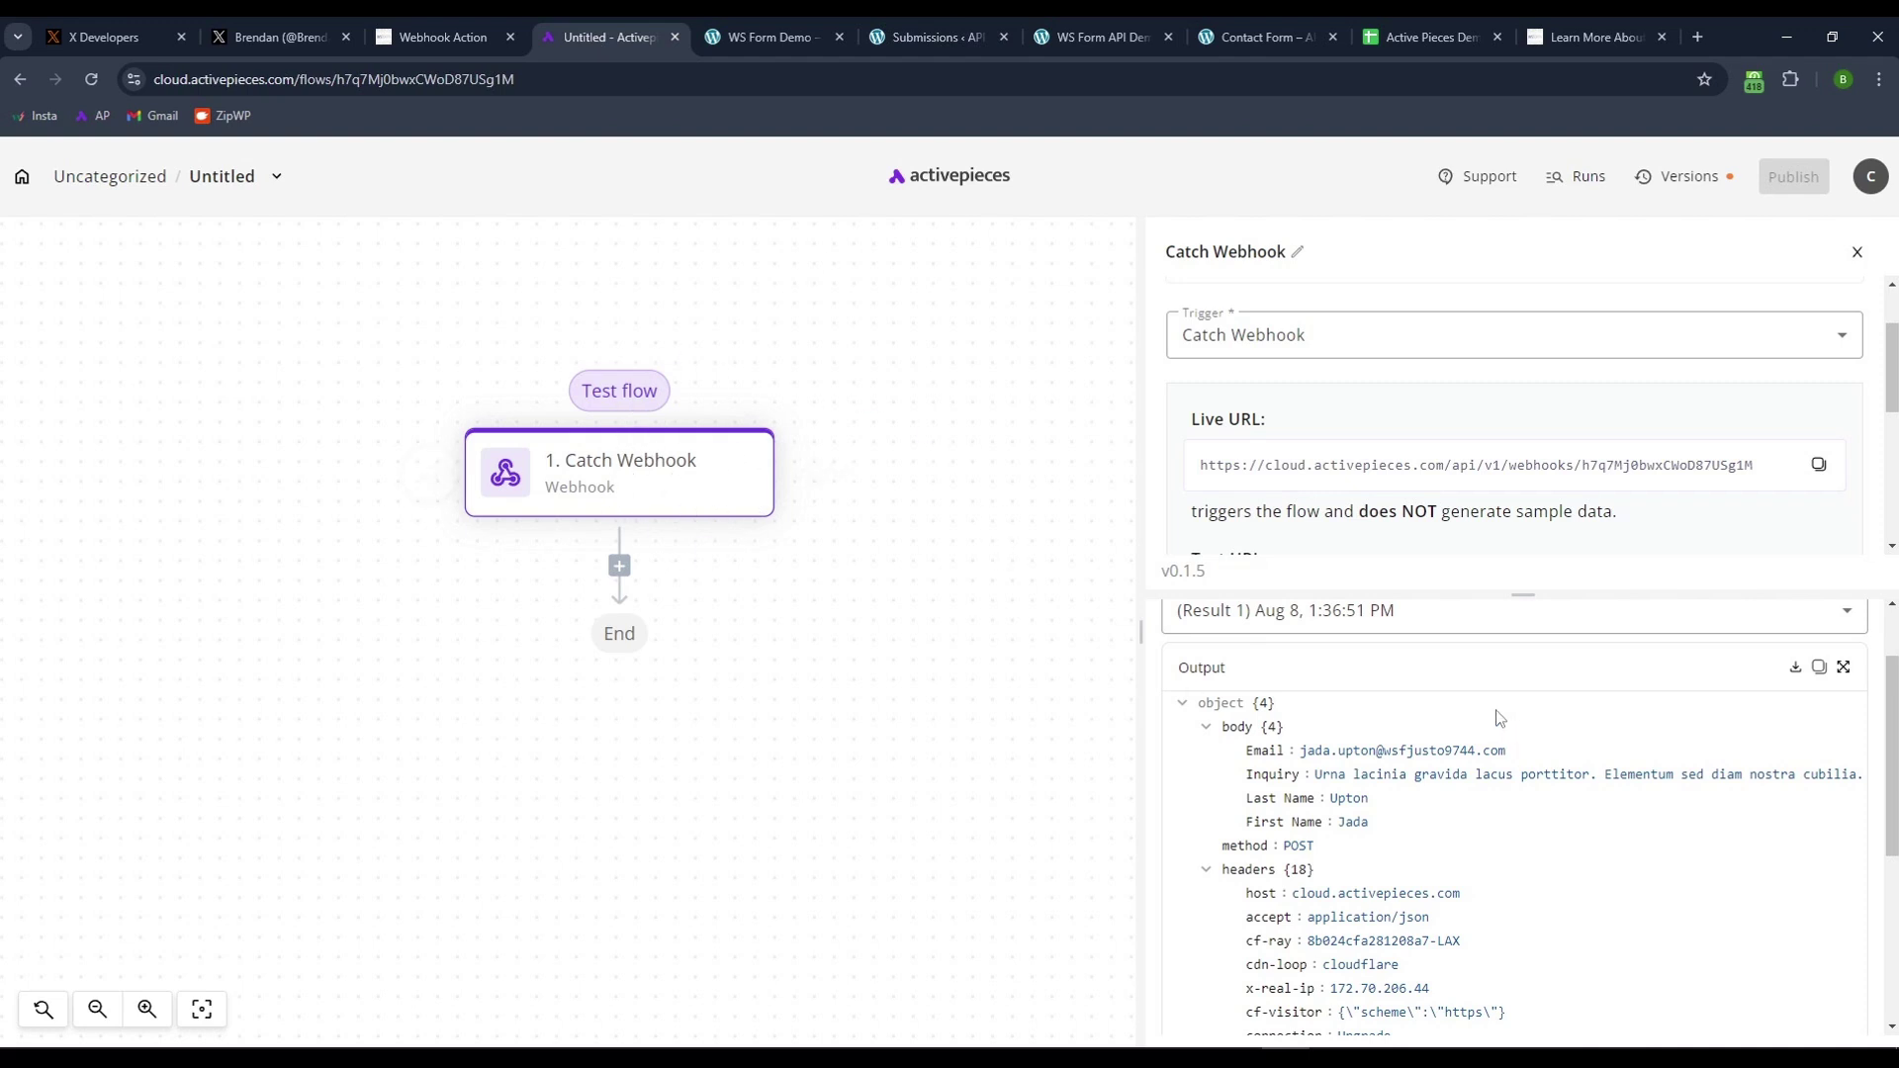
scroll(1447, 543, down, 1)
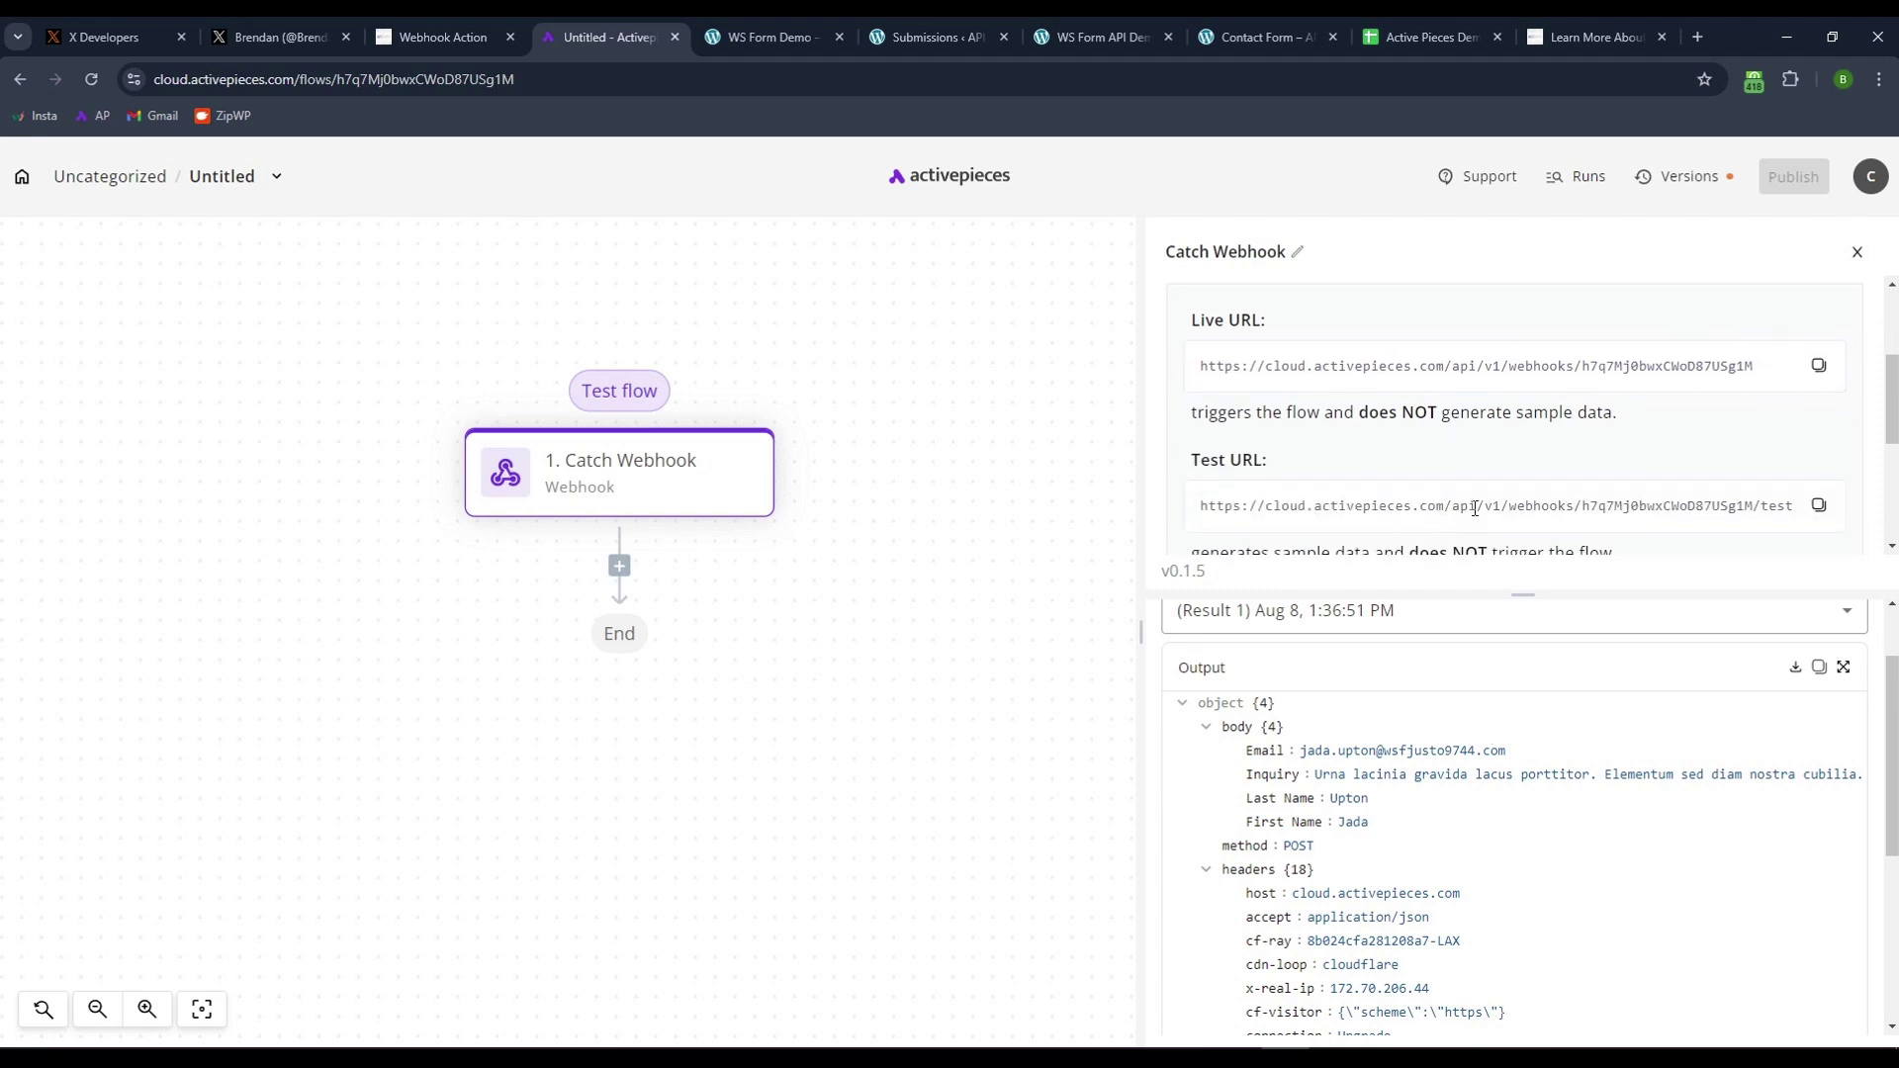
click(1821, 369)
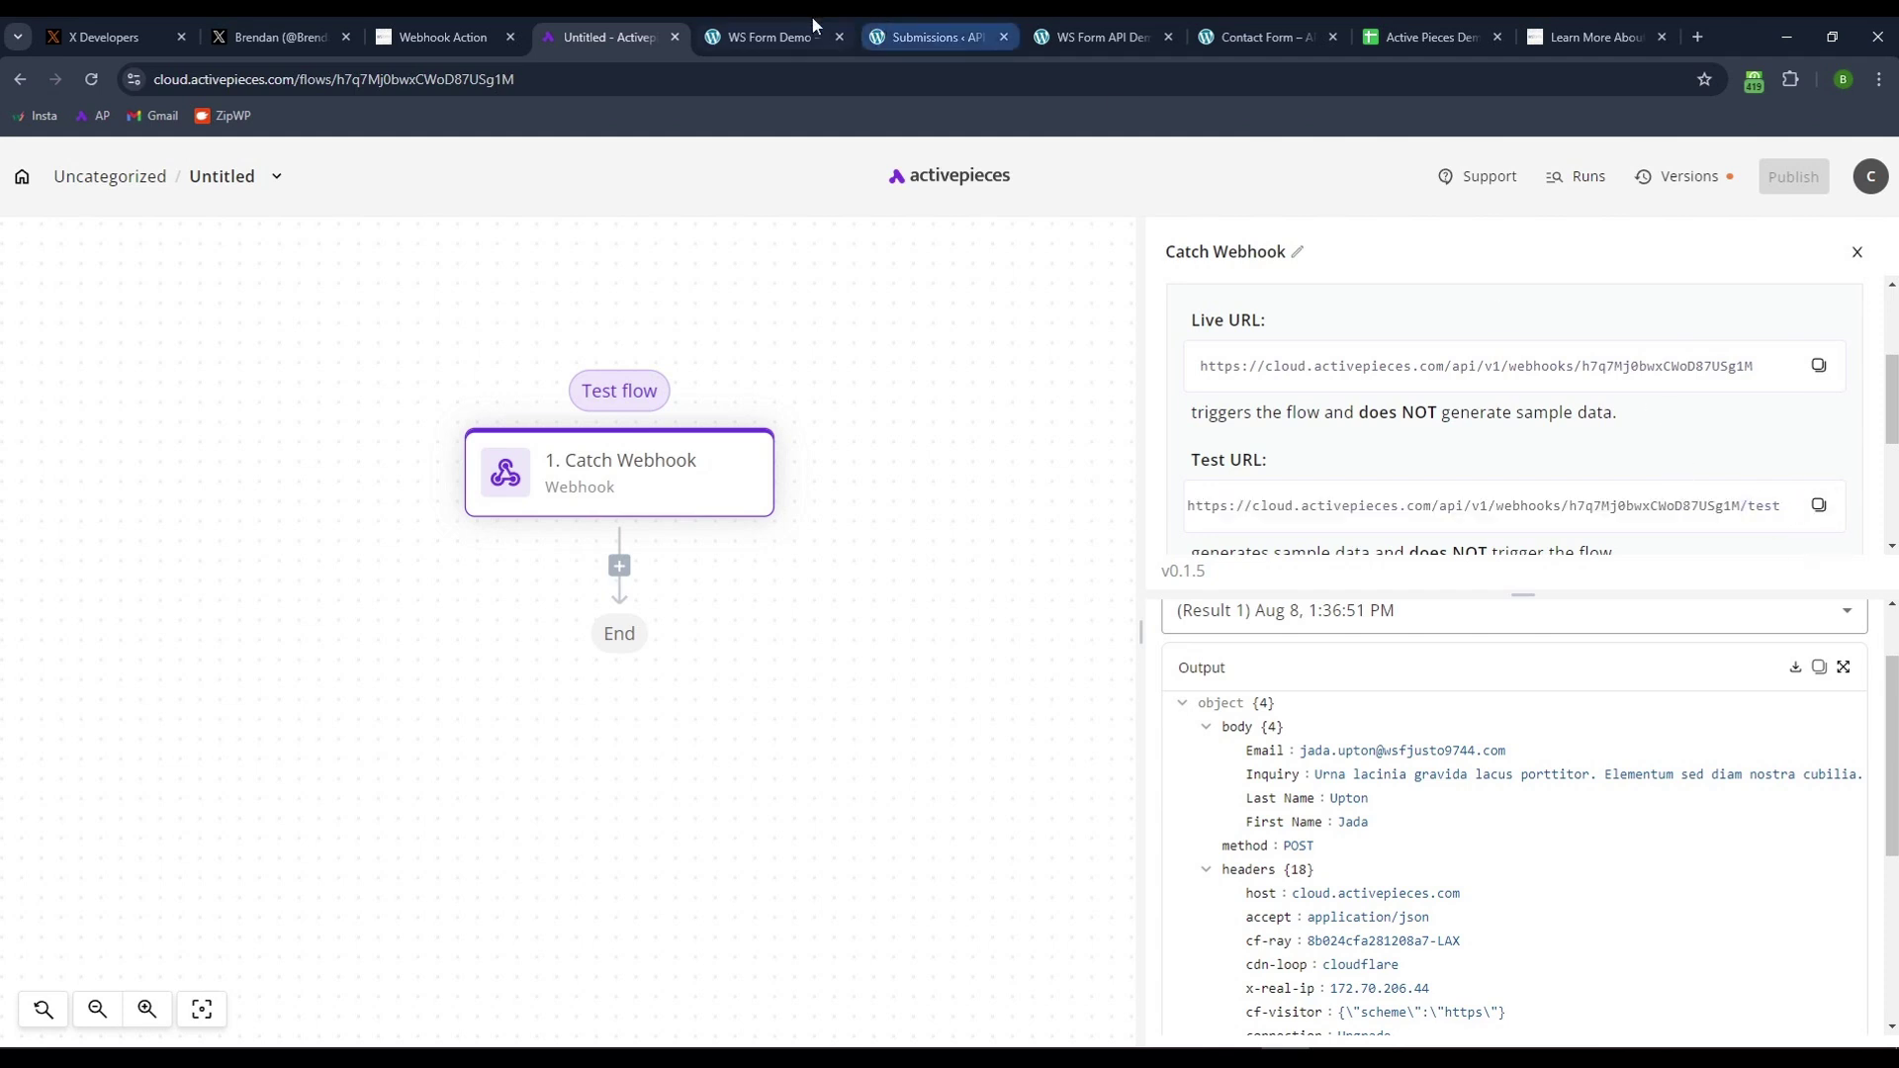
click(764, 28)
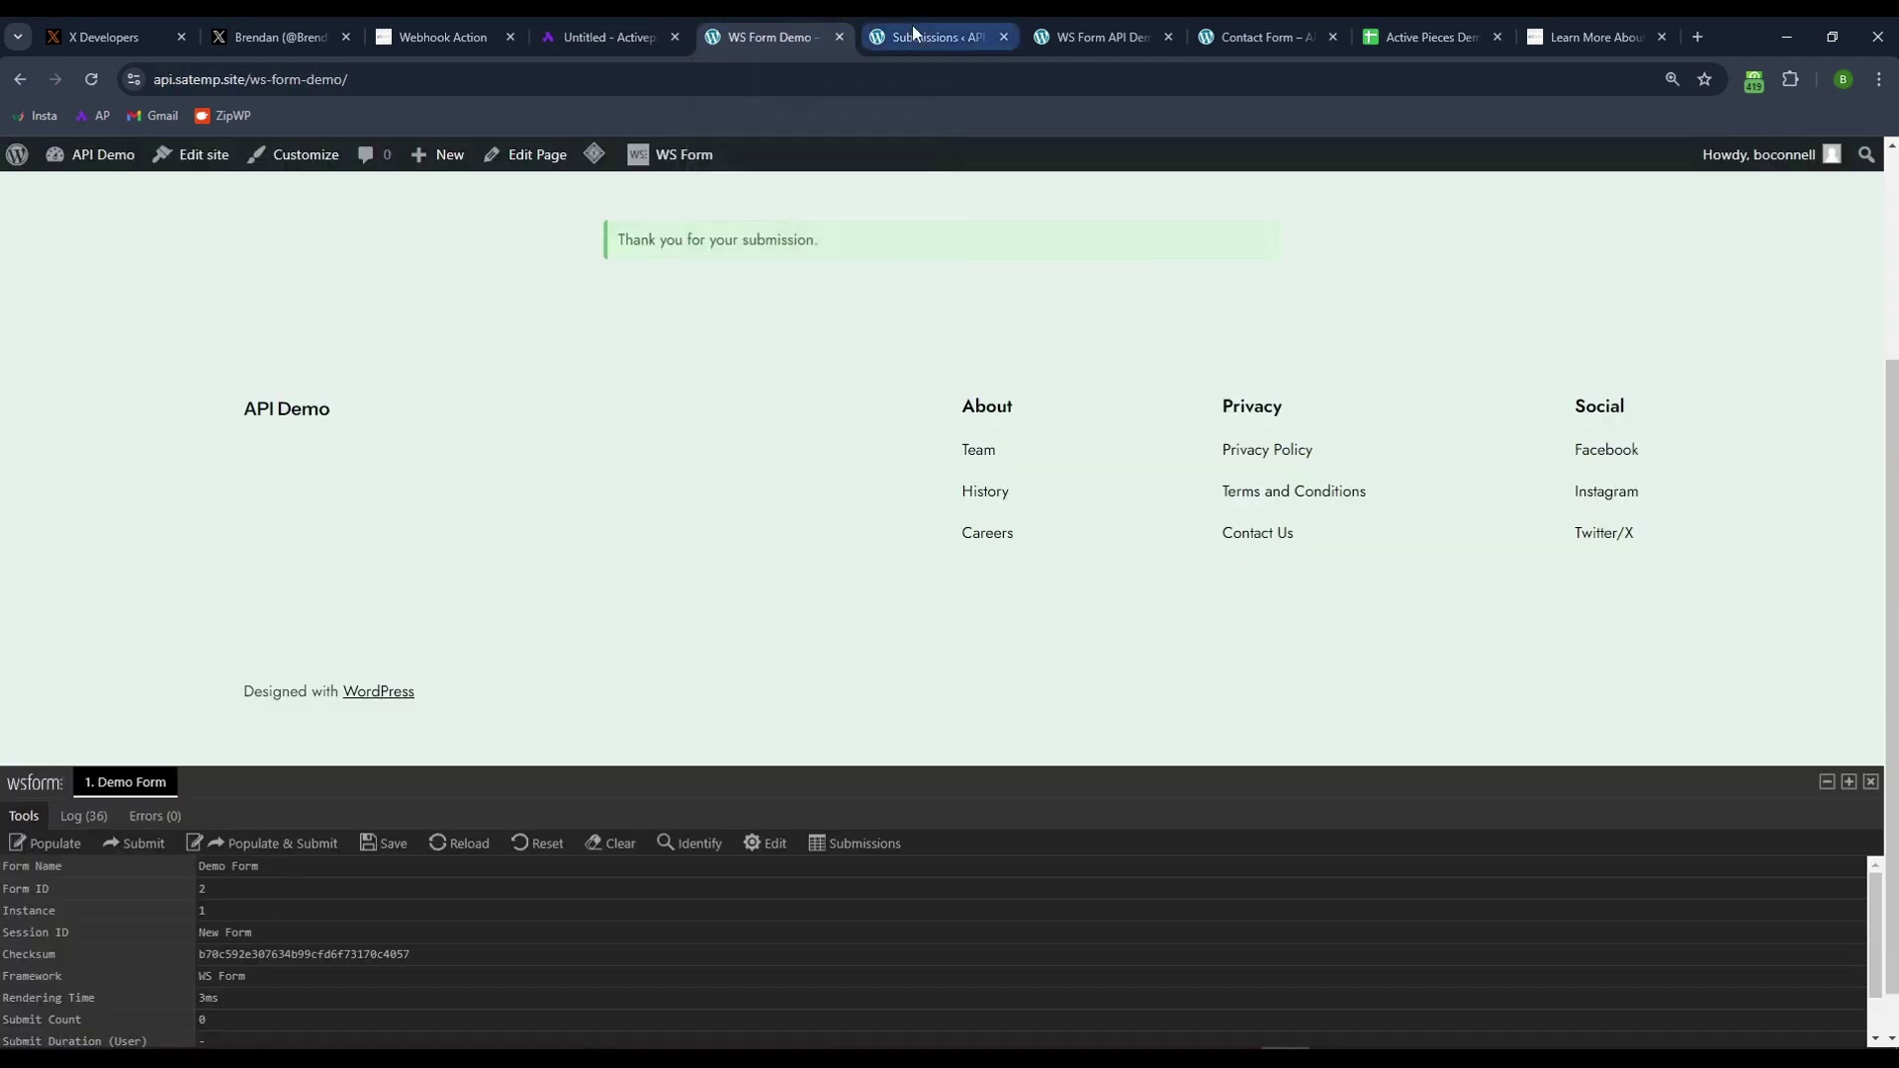
- Return to the Demo Form editor and expand its Send webhook action settings
right_click(20, 87)
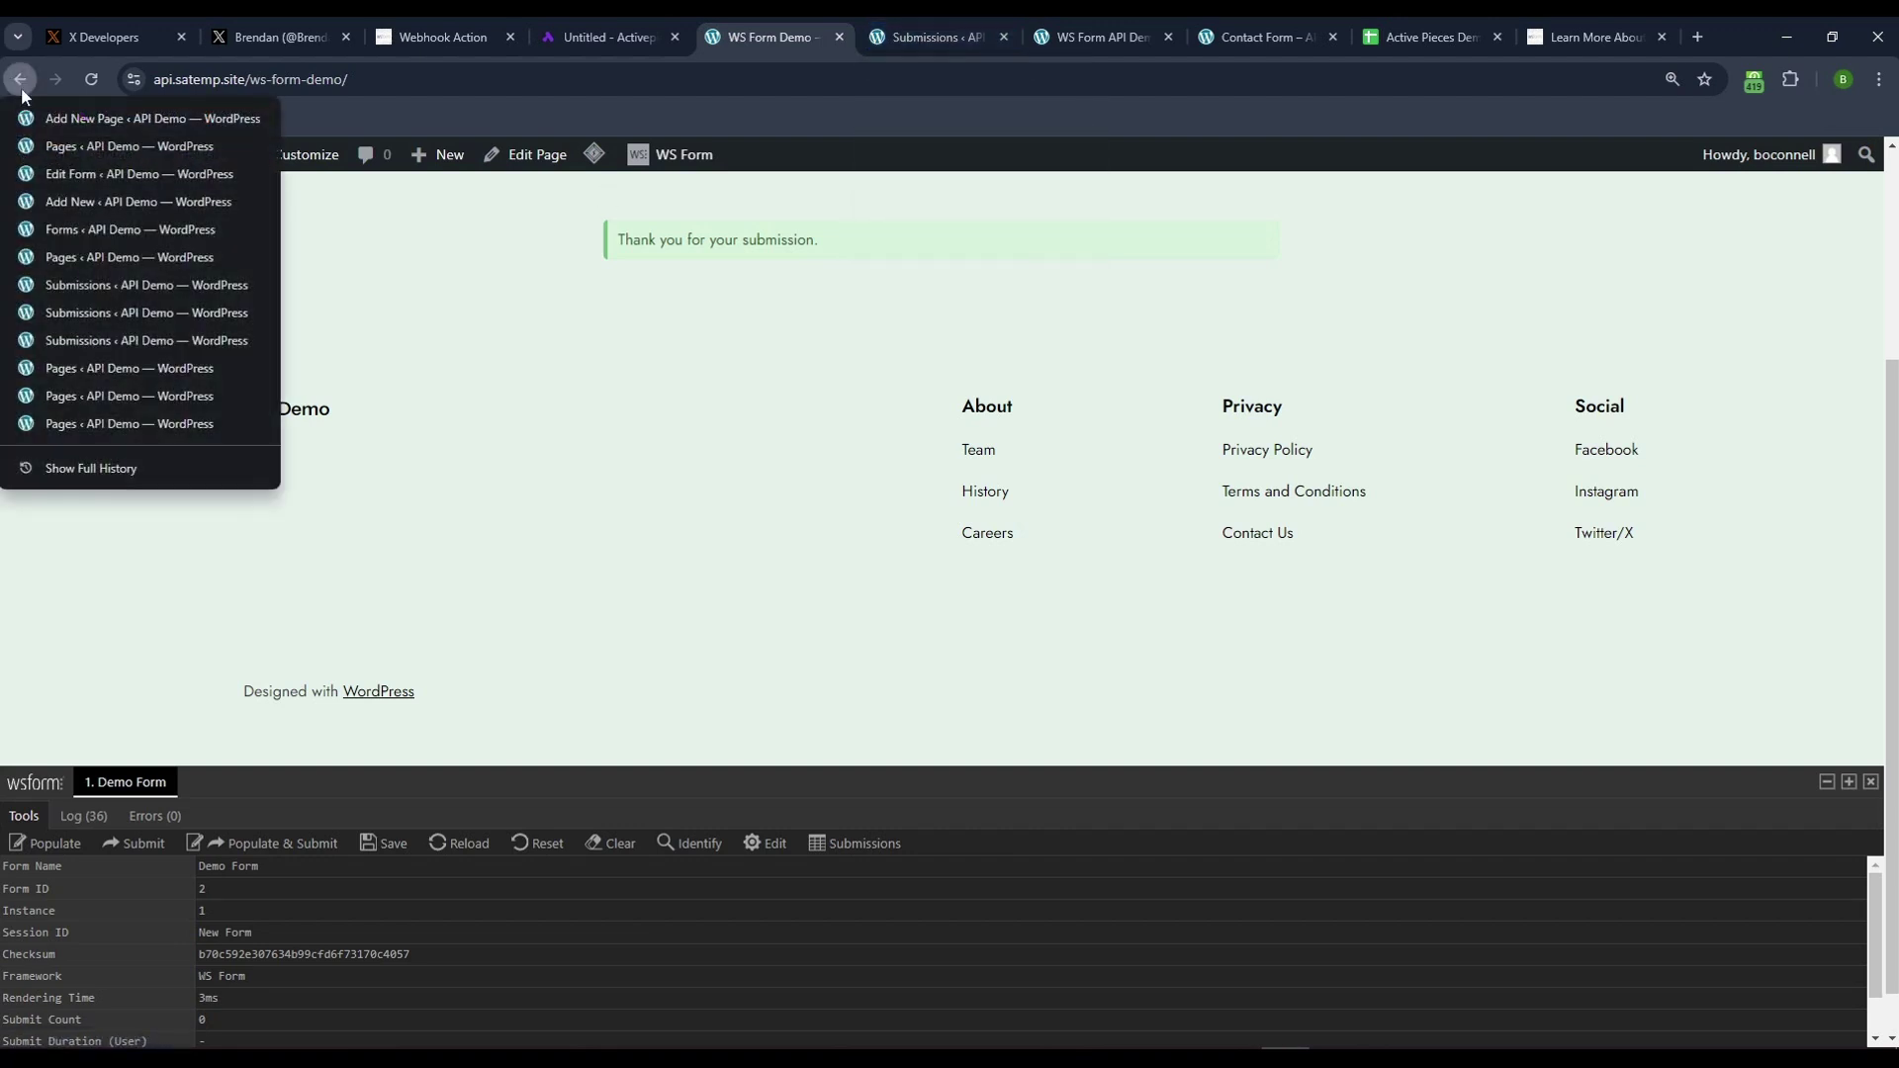
click(95, 176)
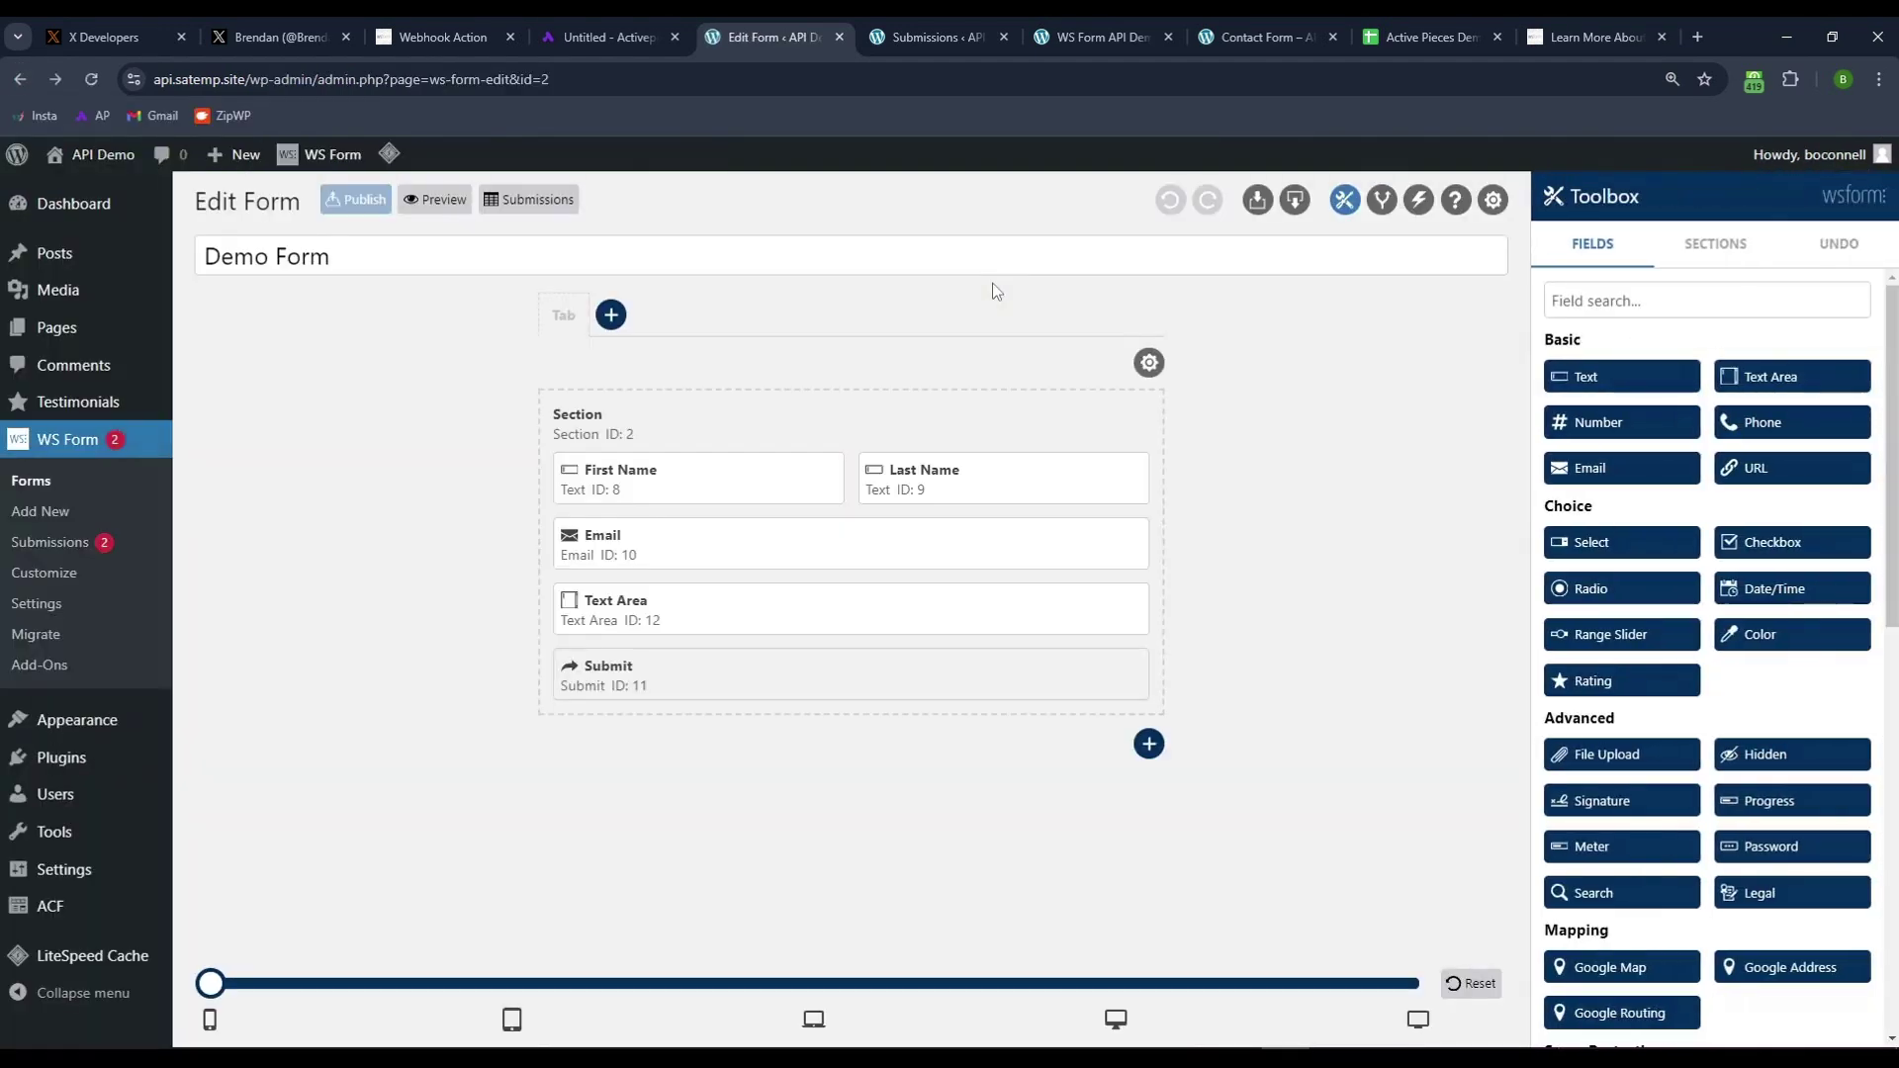
click(1398, 443)
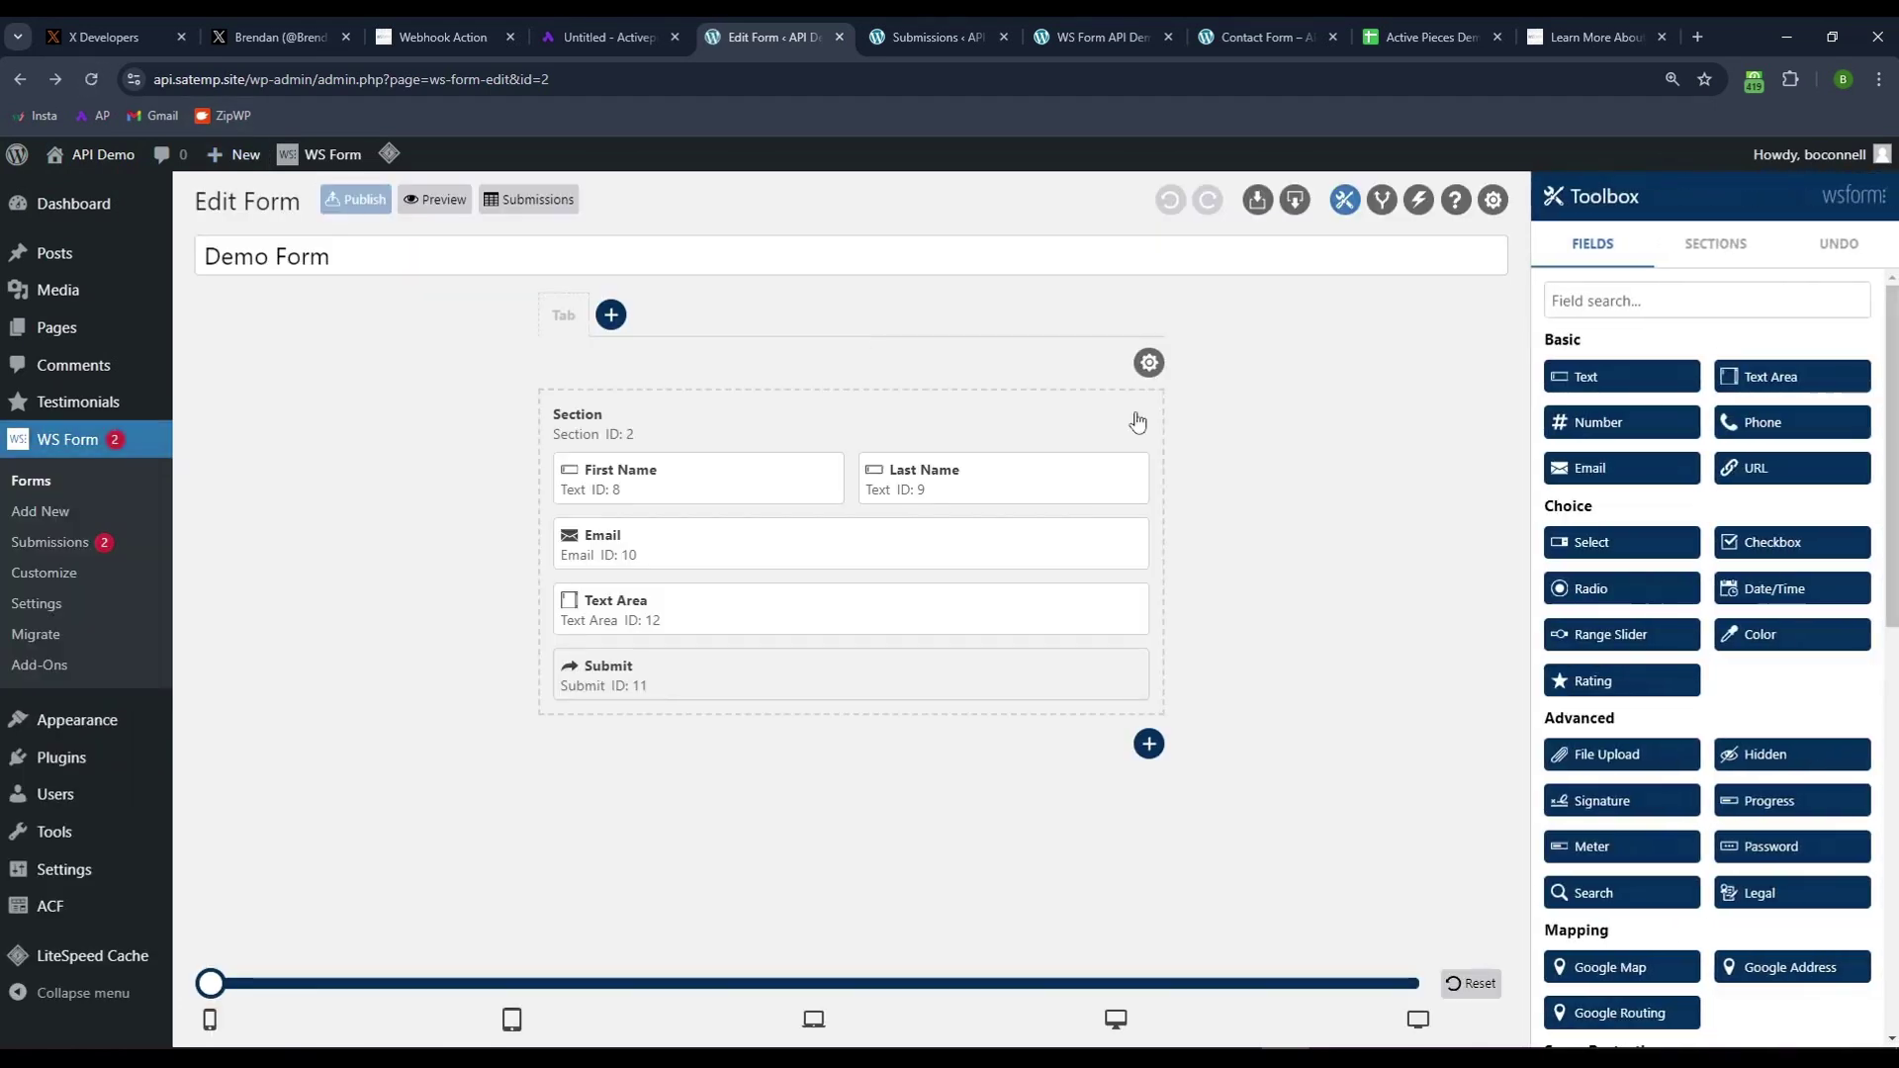
click(1418, 199)
click(1790, 393)
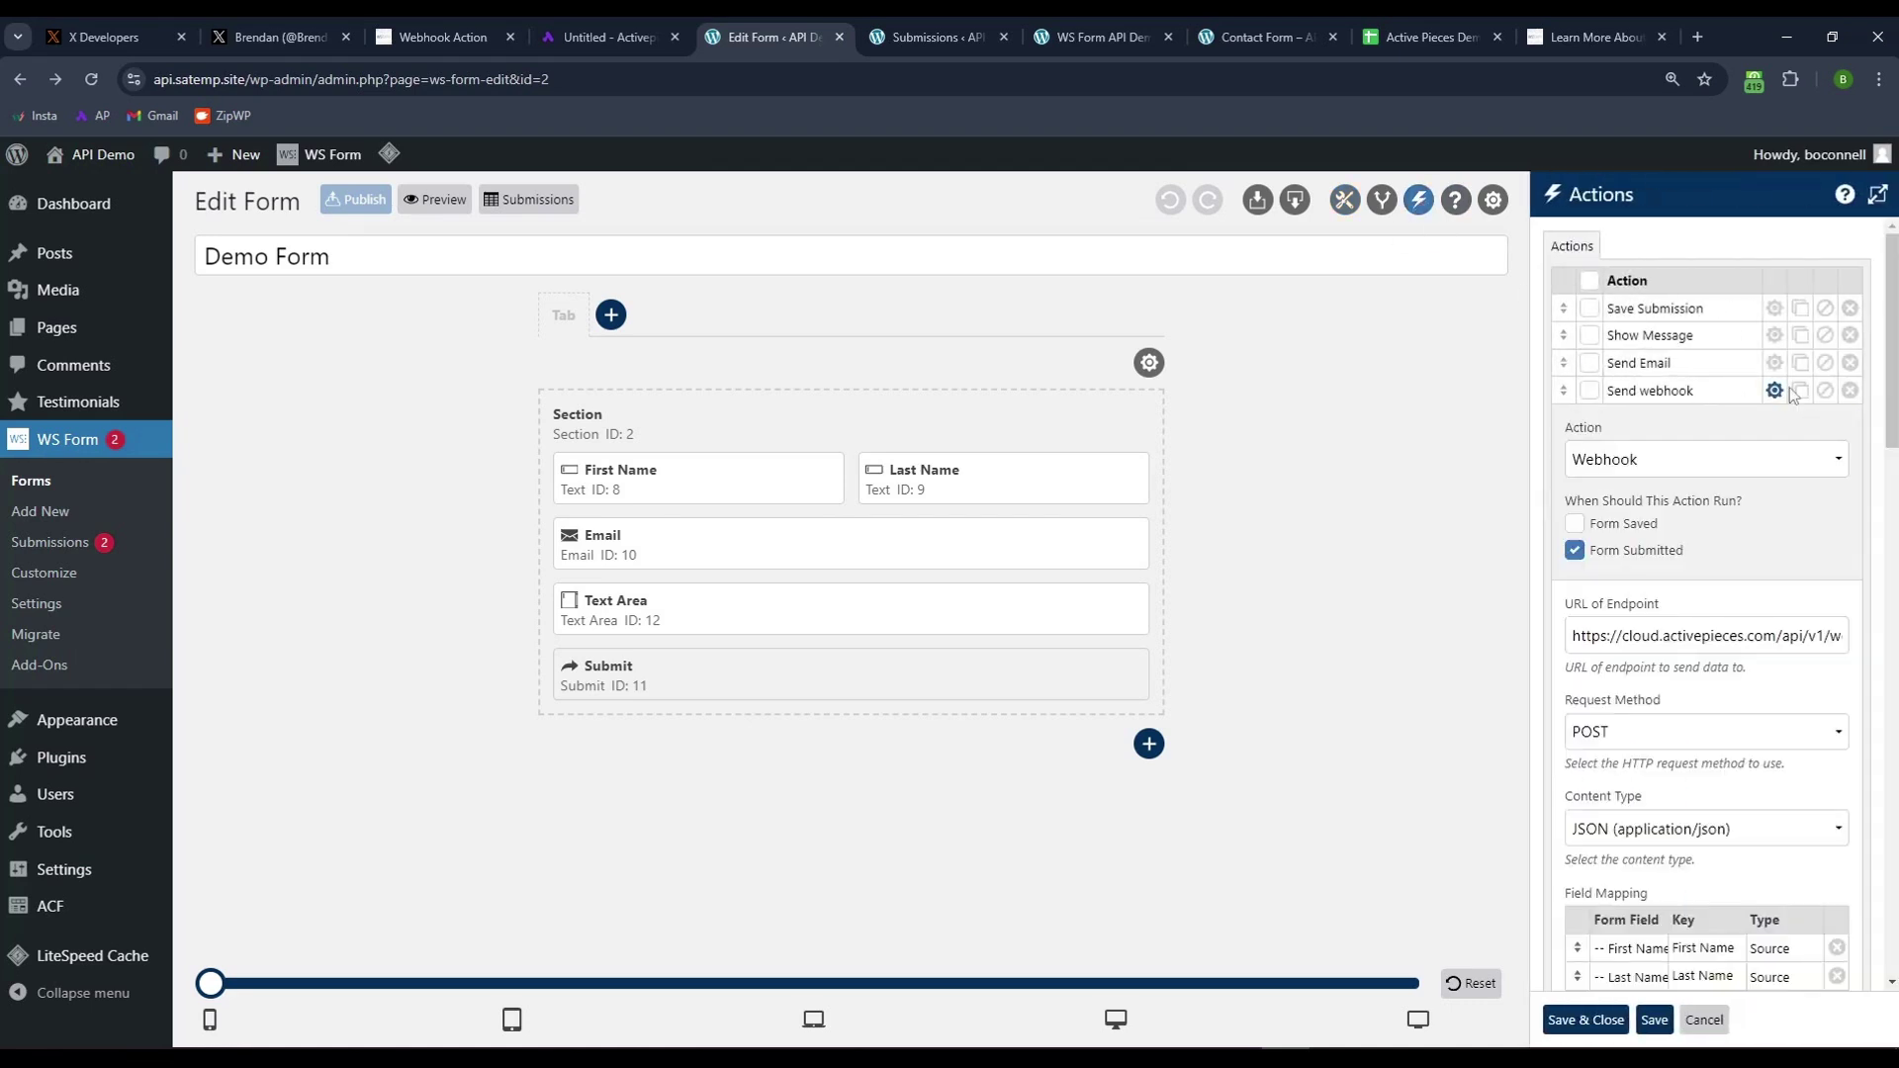
- Put the Activepieces Live URL in URL of Endpoint, then save and publish the form
triple_click(1706, 636)
key(End)
triple_click(1793, 636)
key(End)
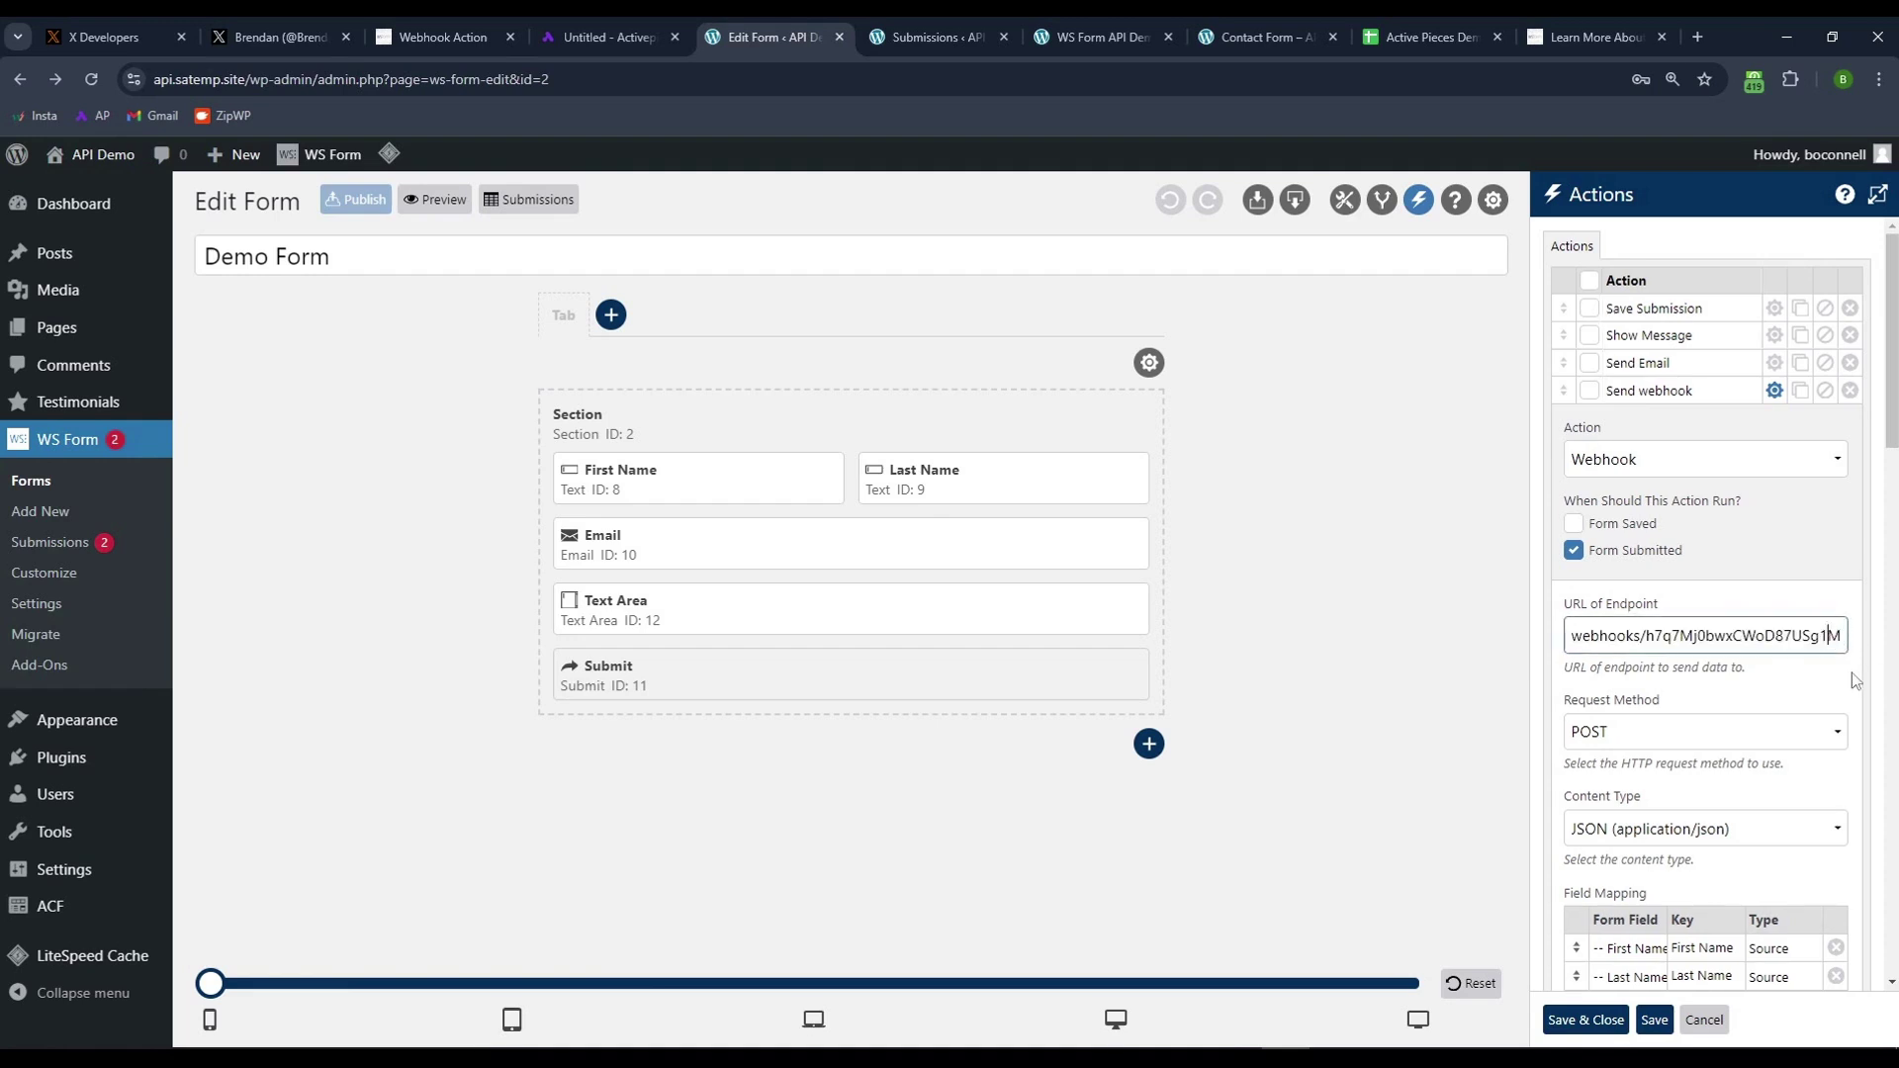
click(1792, 690)
click(1586, 1020)
click(357, 201)
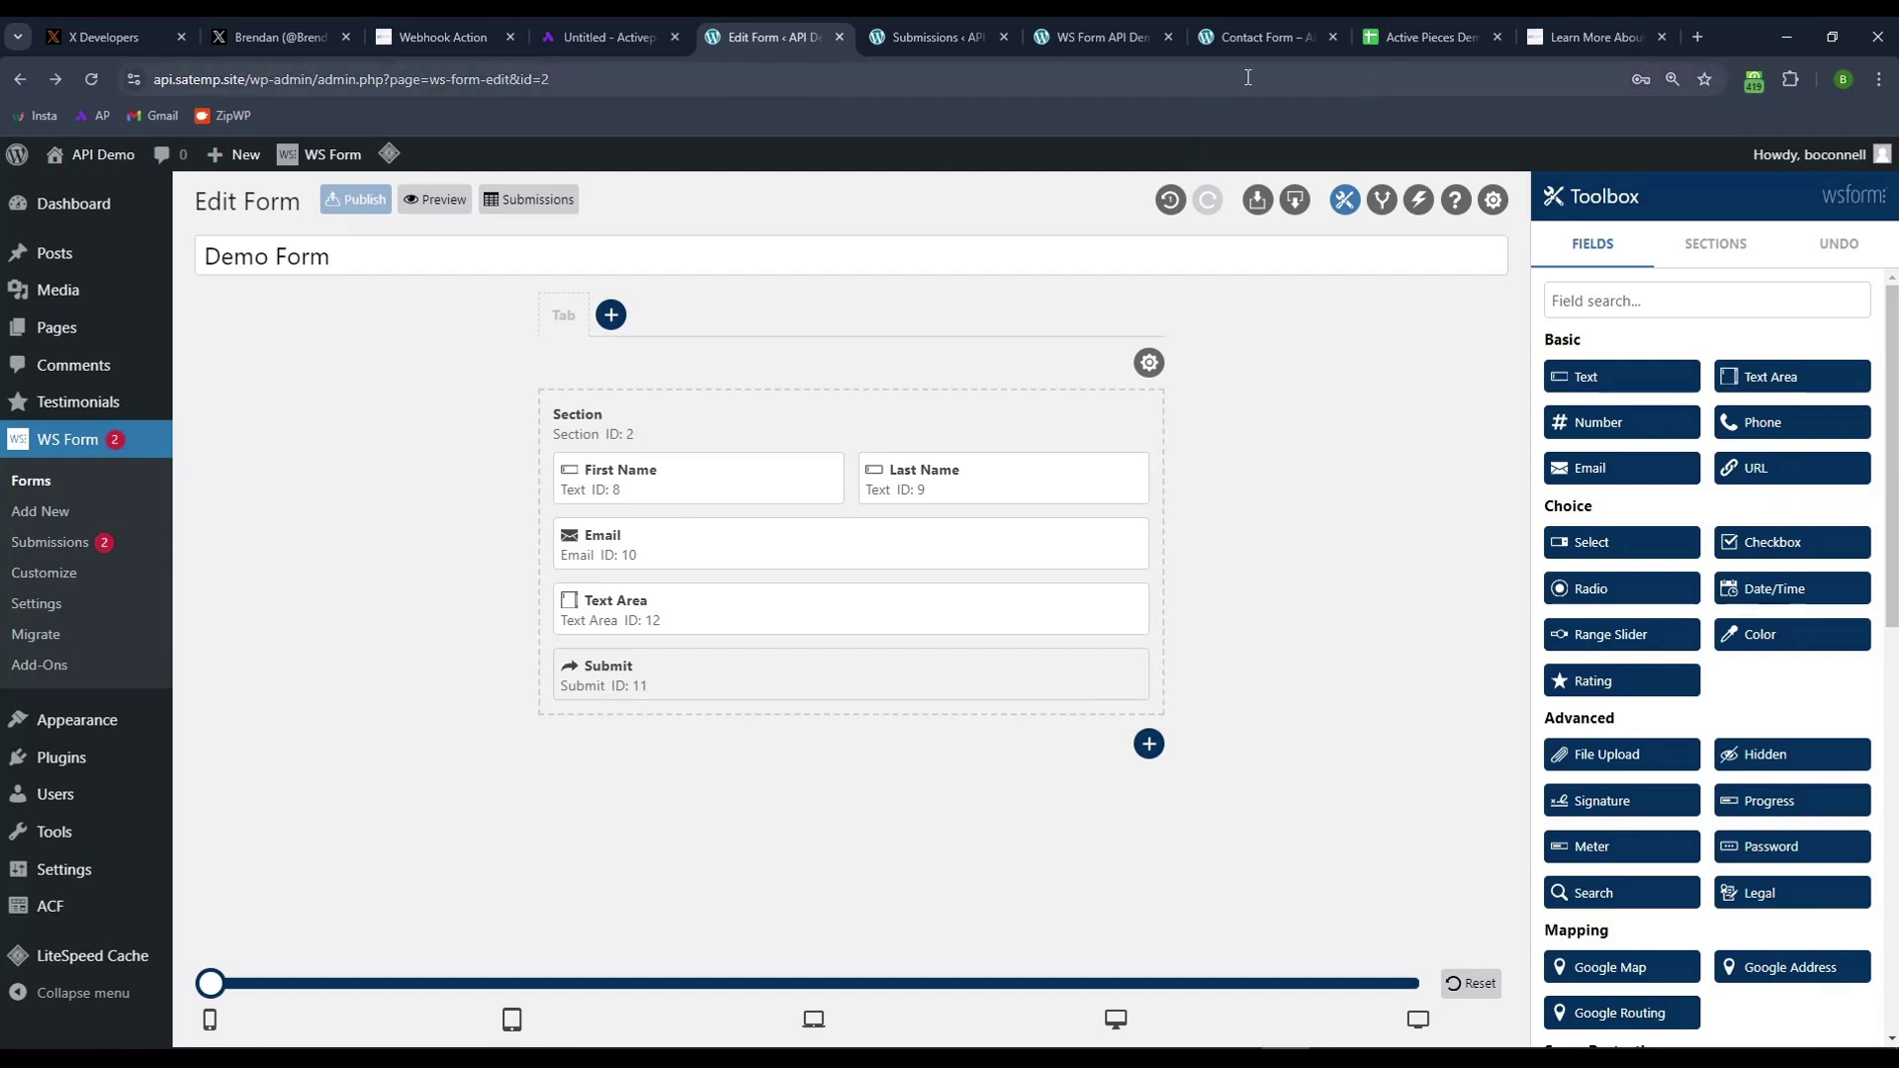
- Open the live WS Form Demo page from the WordPress Pages list
click(910, 36)
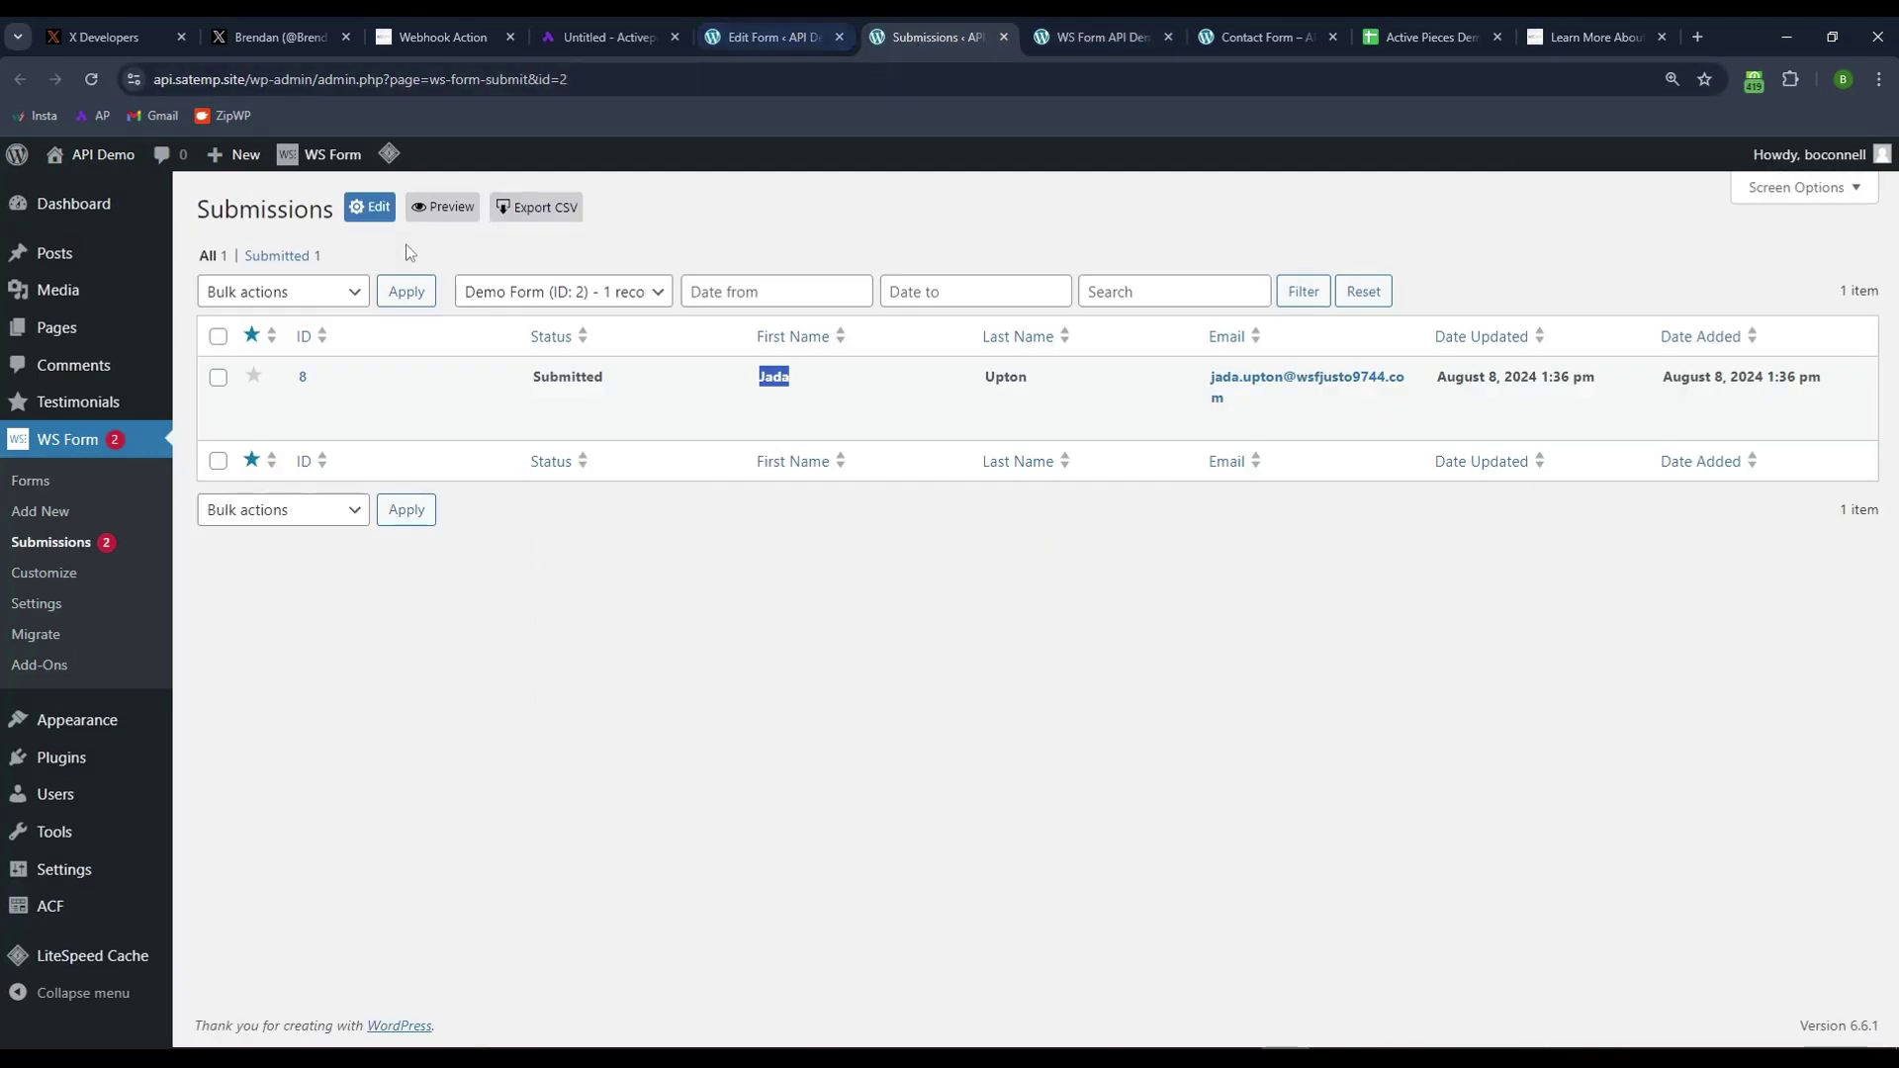
click(1248, 41)
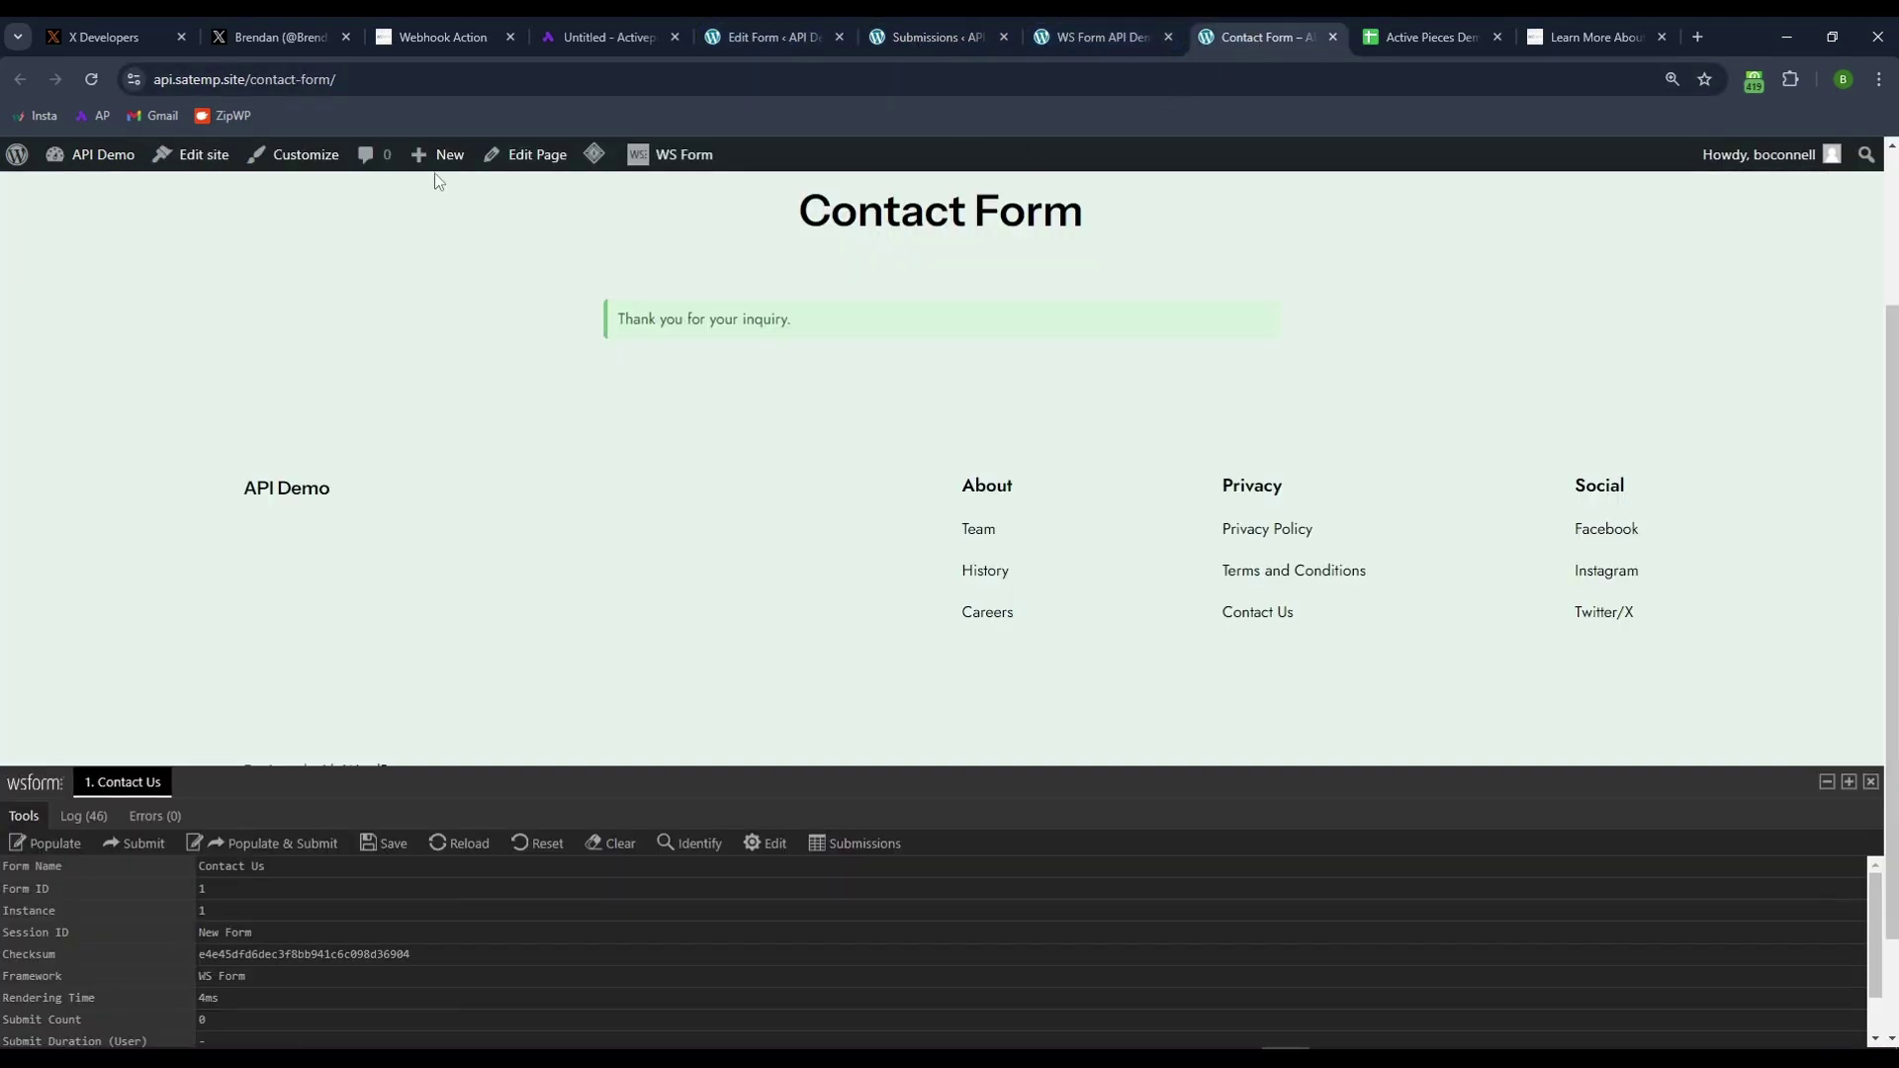
mouse_move(89, 158)
click(74, 220)
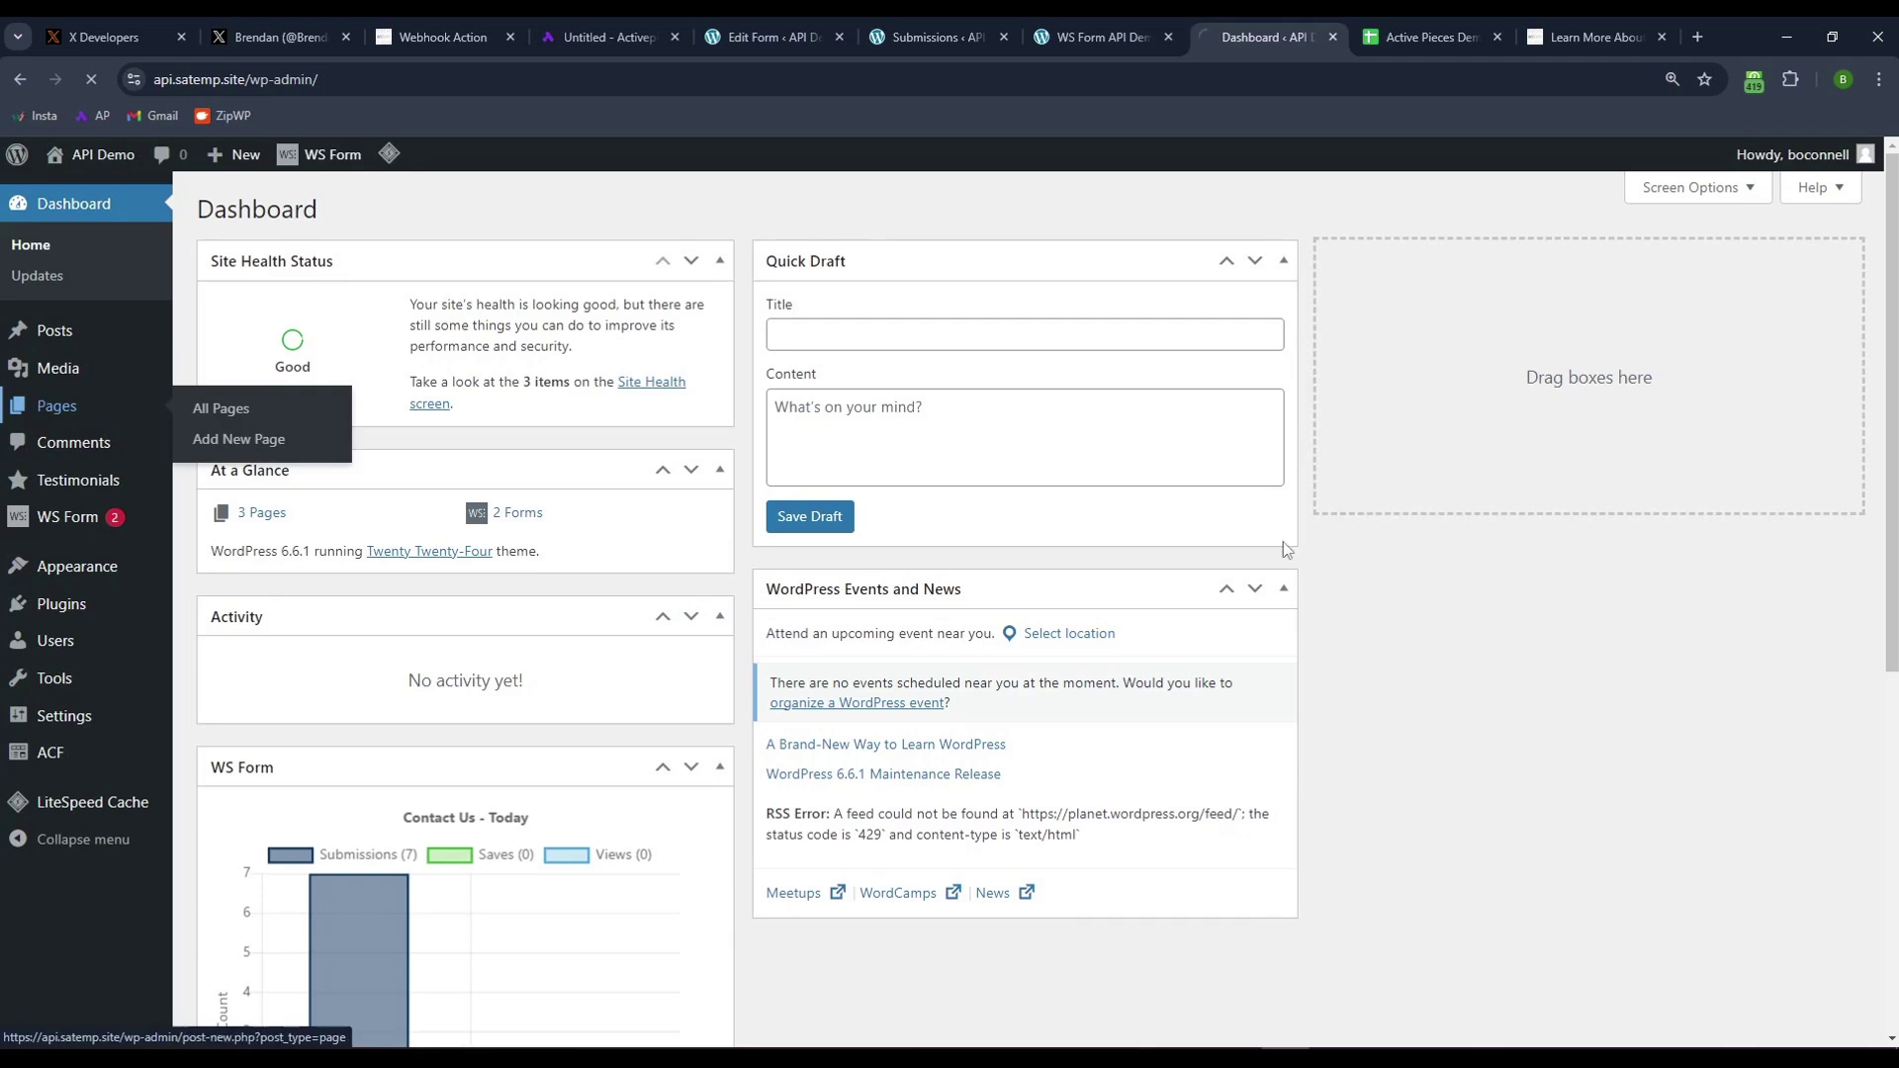
click(57, 407)
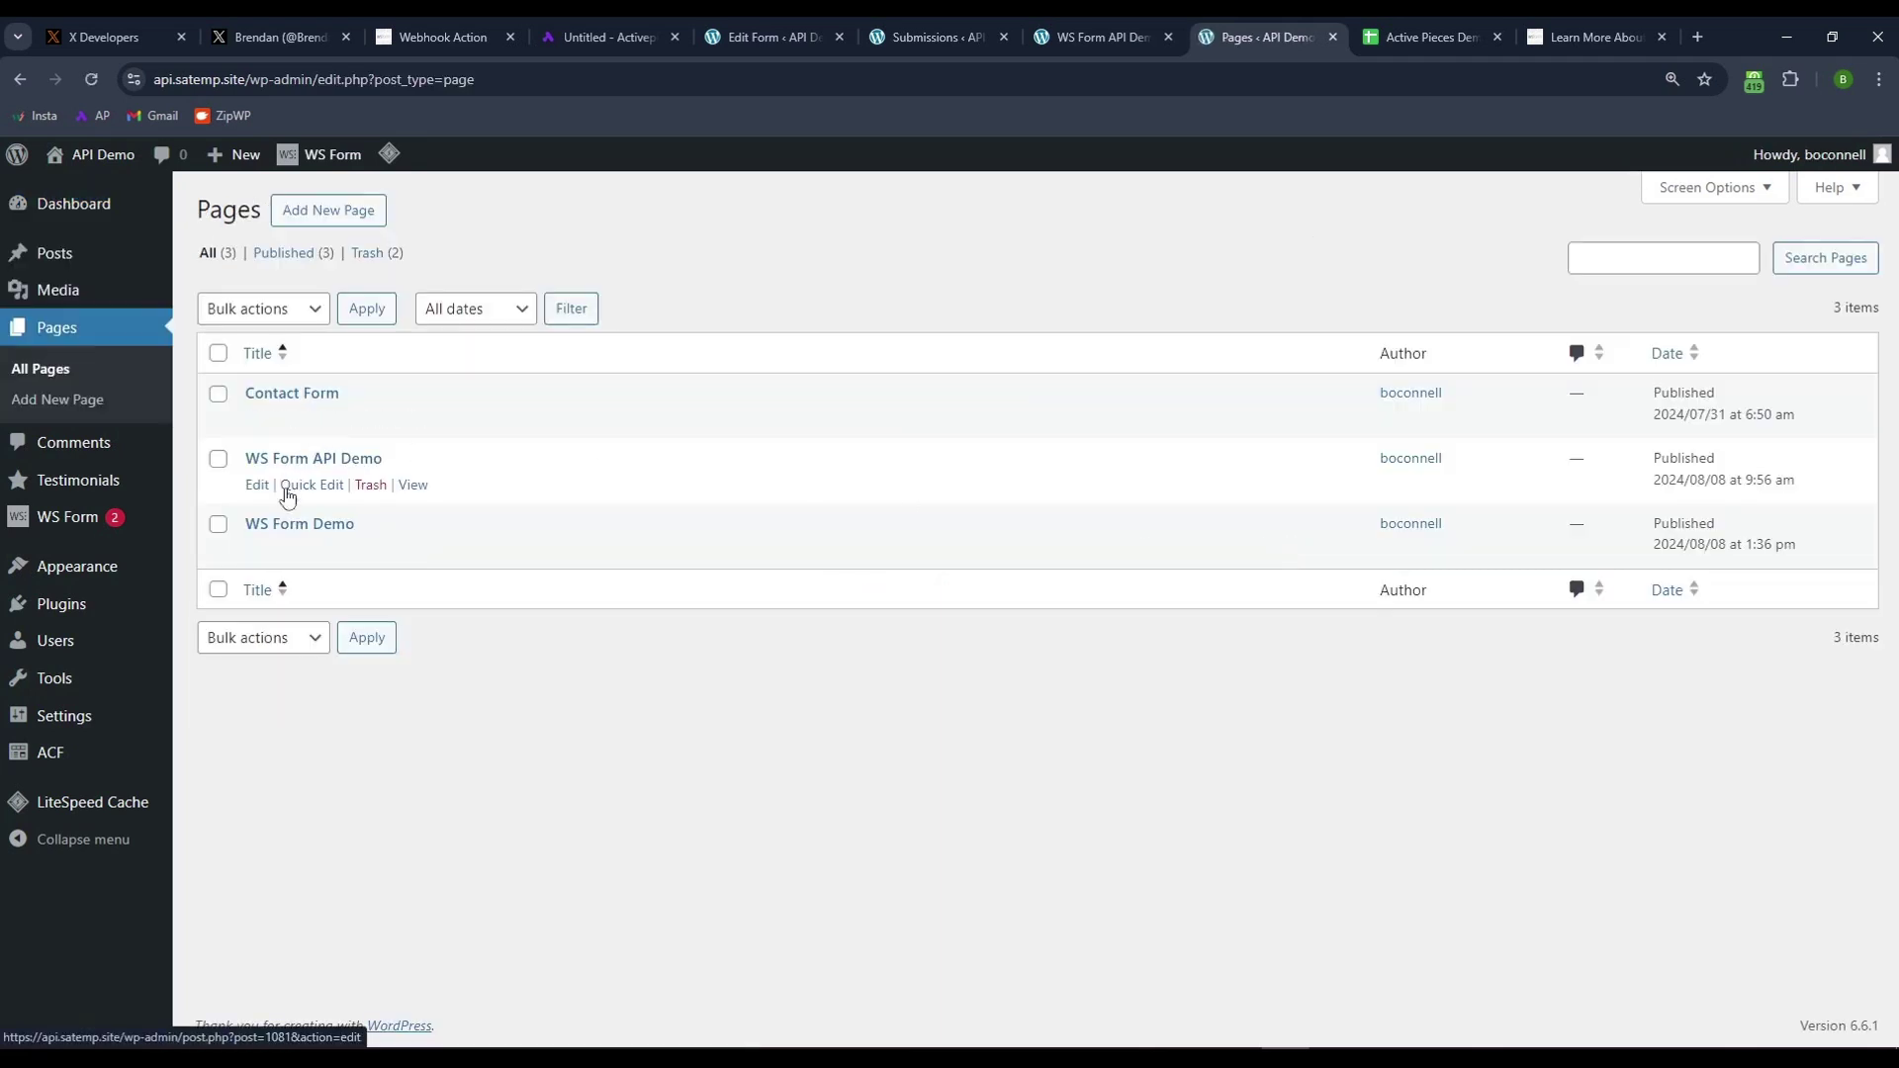
click(412, 552)
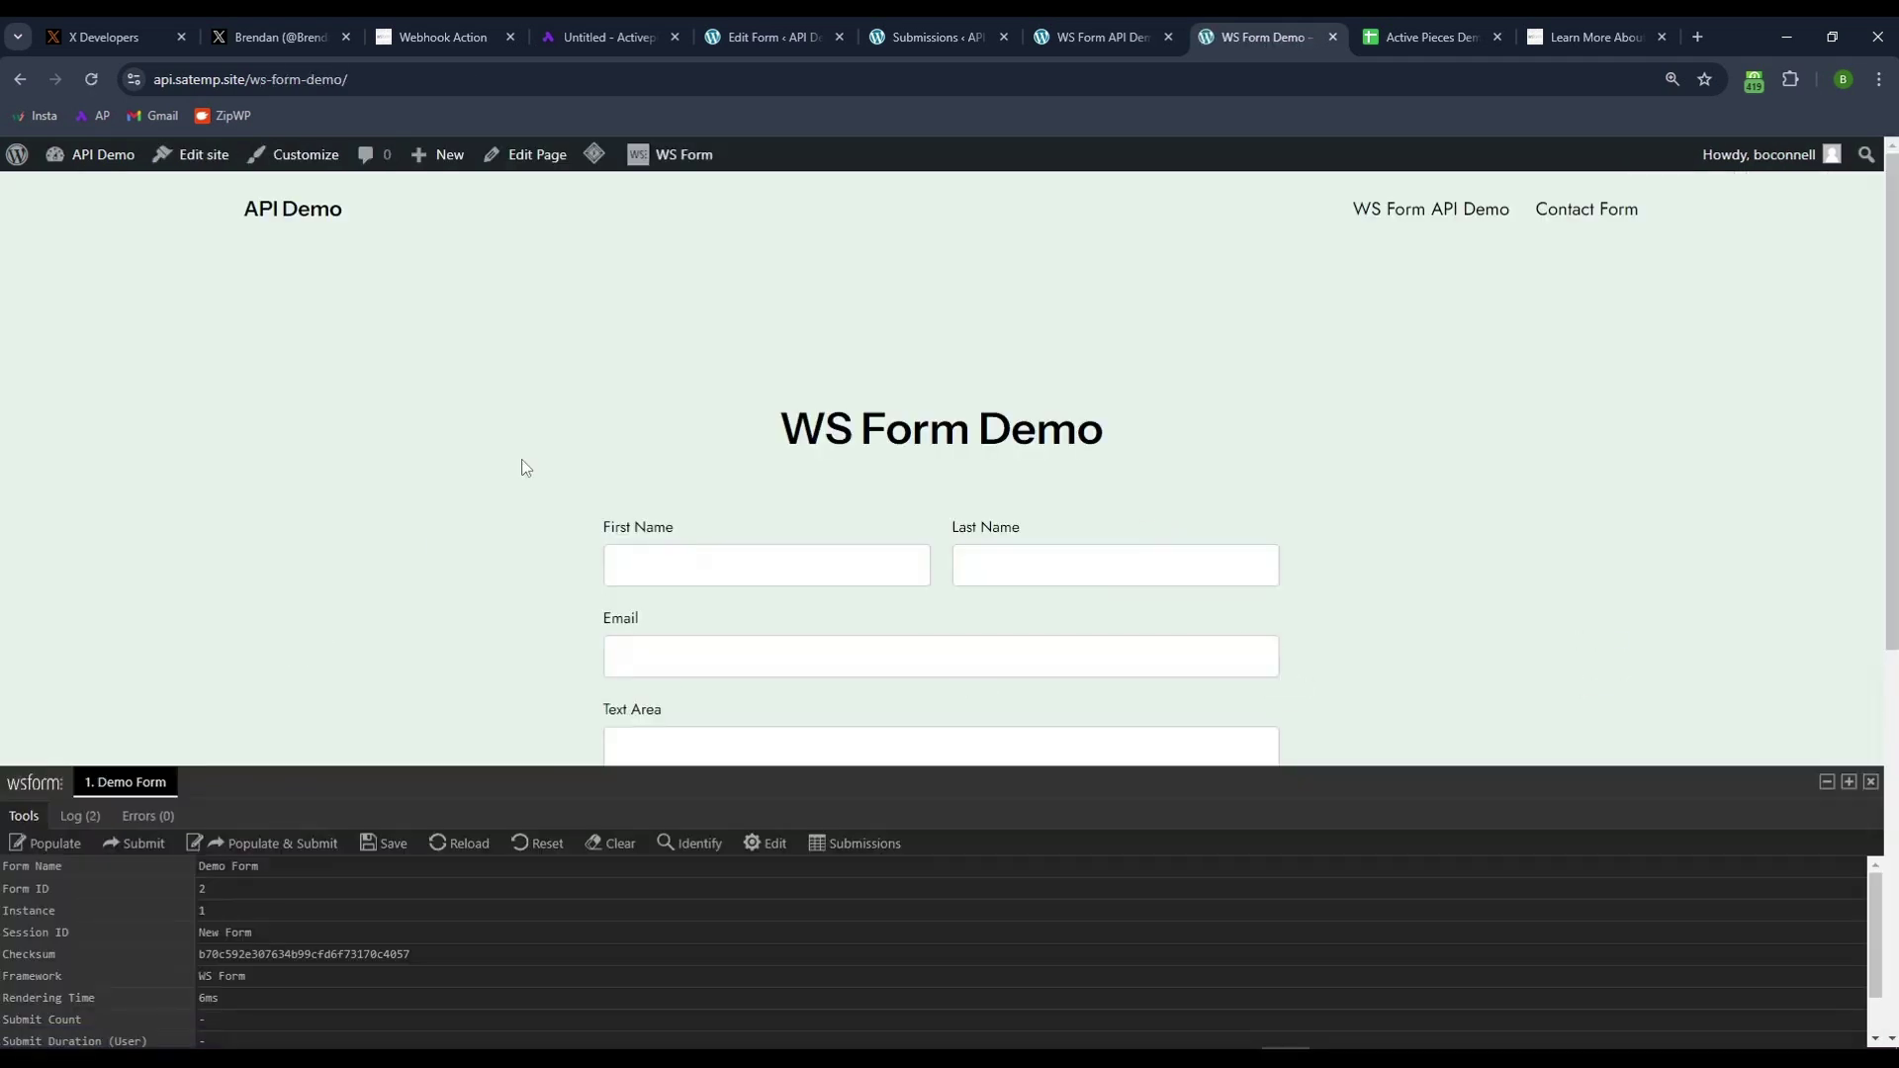
scroll(423, 467, down, 2)
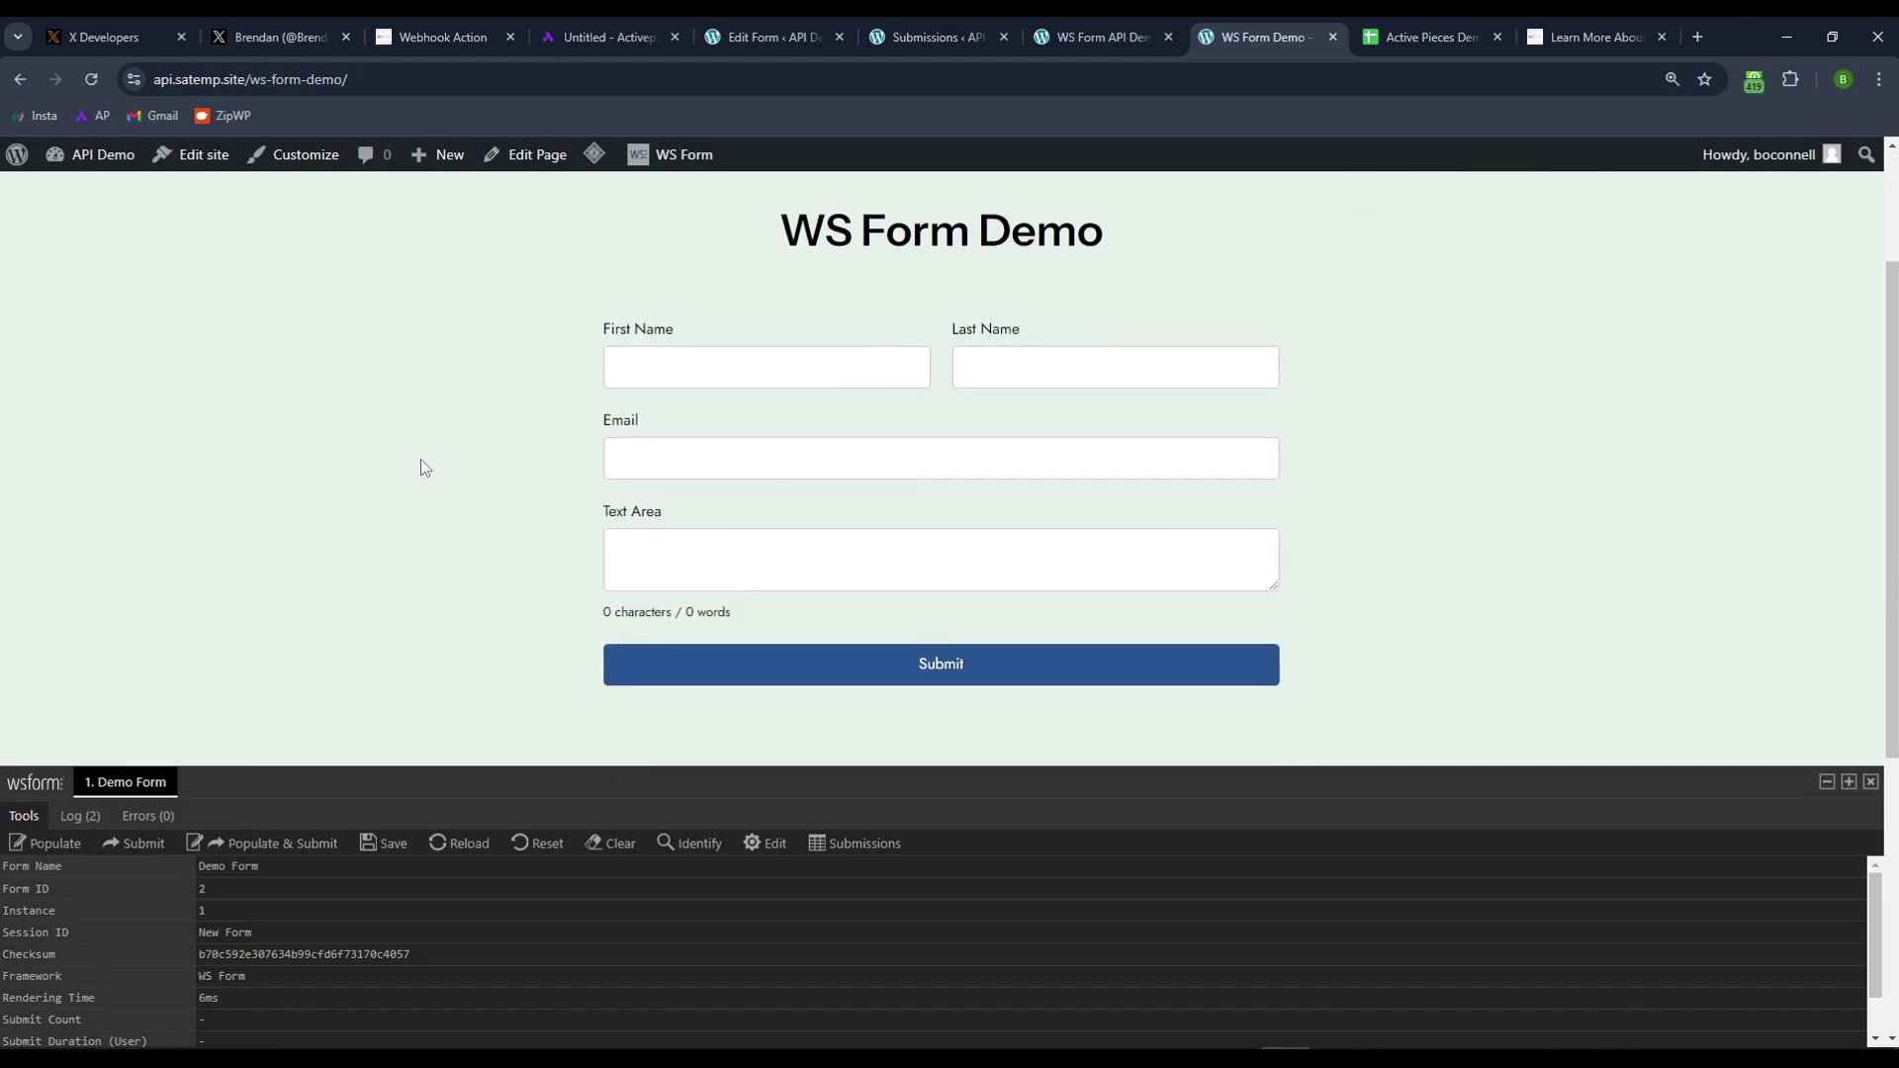
- Populate & Submit the form with sample data, getting a webhook 404 Not Found error
click(242, 844)
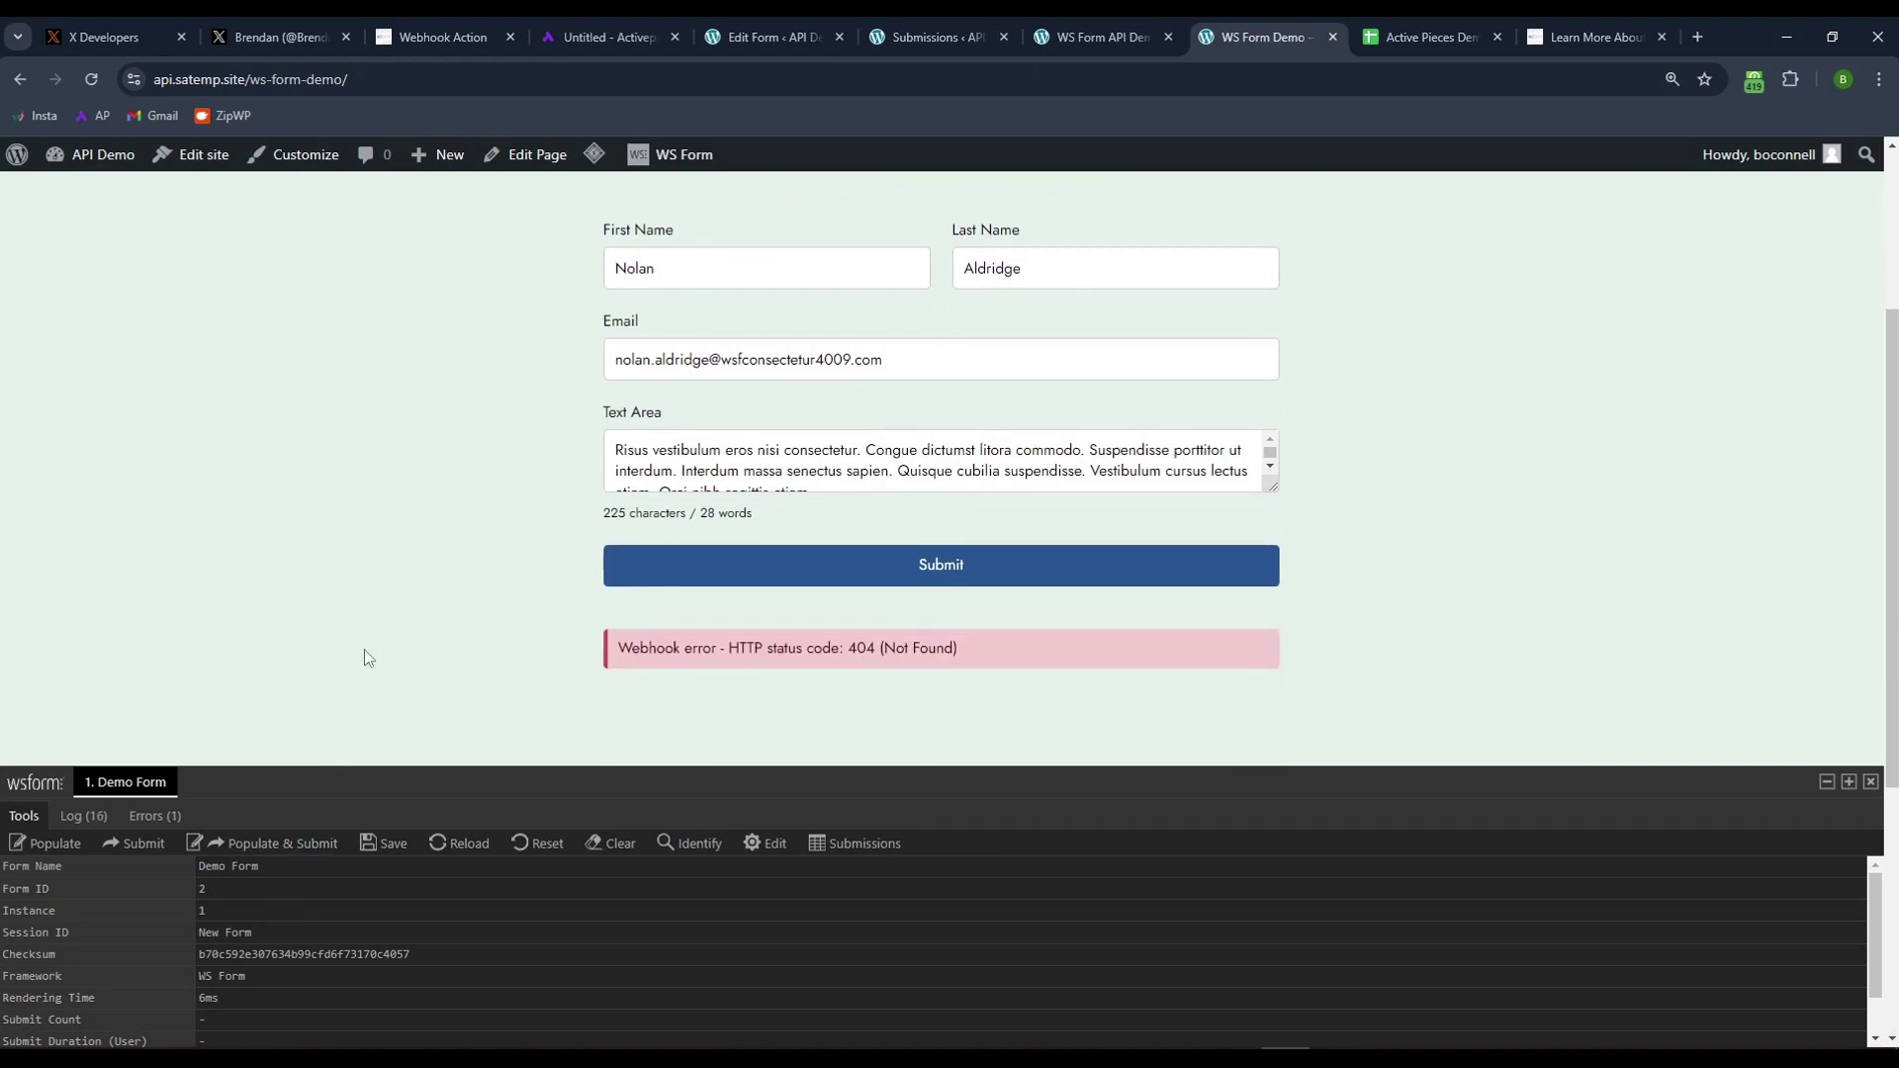
scroll(1344, 424, down, 1)
drag(1011, 651, 615, 672)
click(605, 639)
- Review the Catch Webhook trigger's sample submission output and its Data results list
click(606, 36)
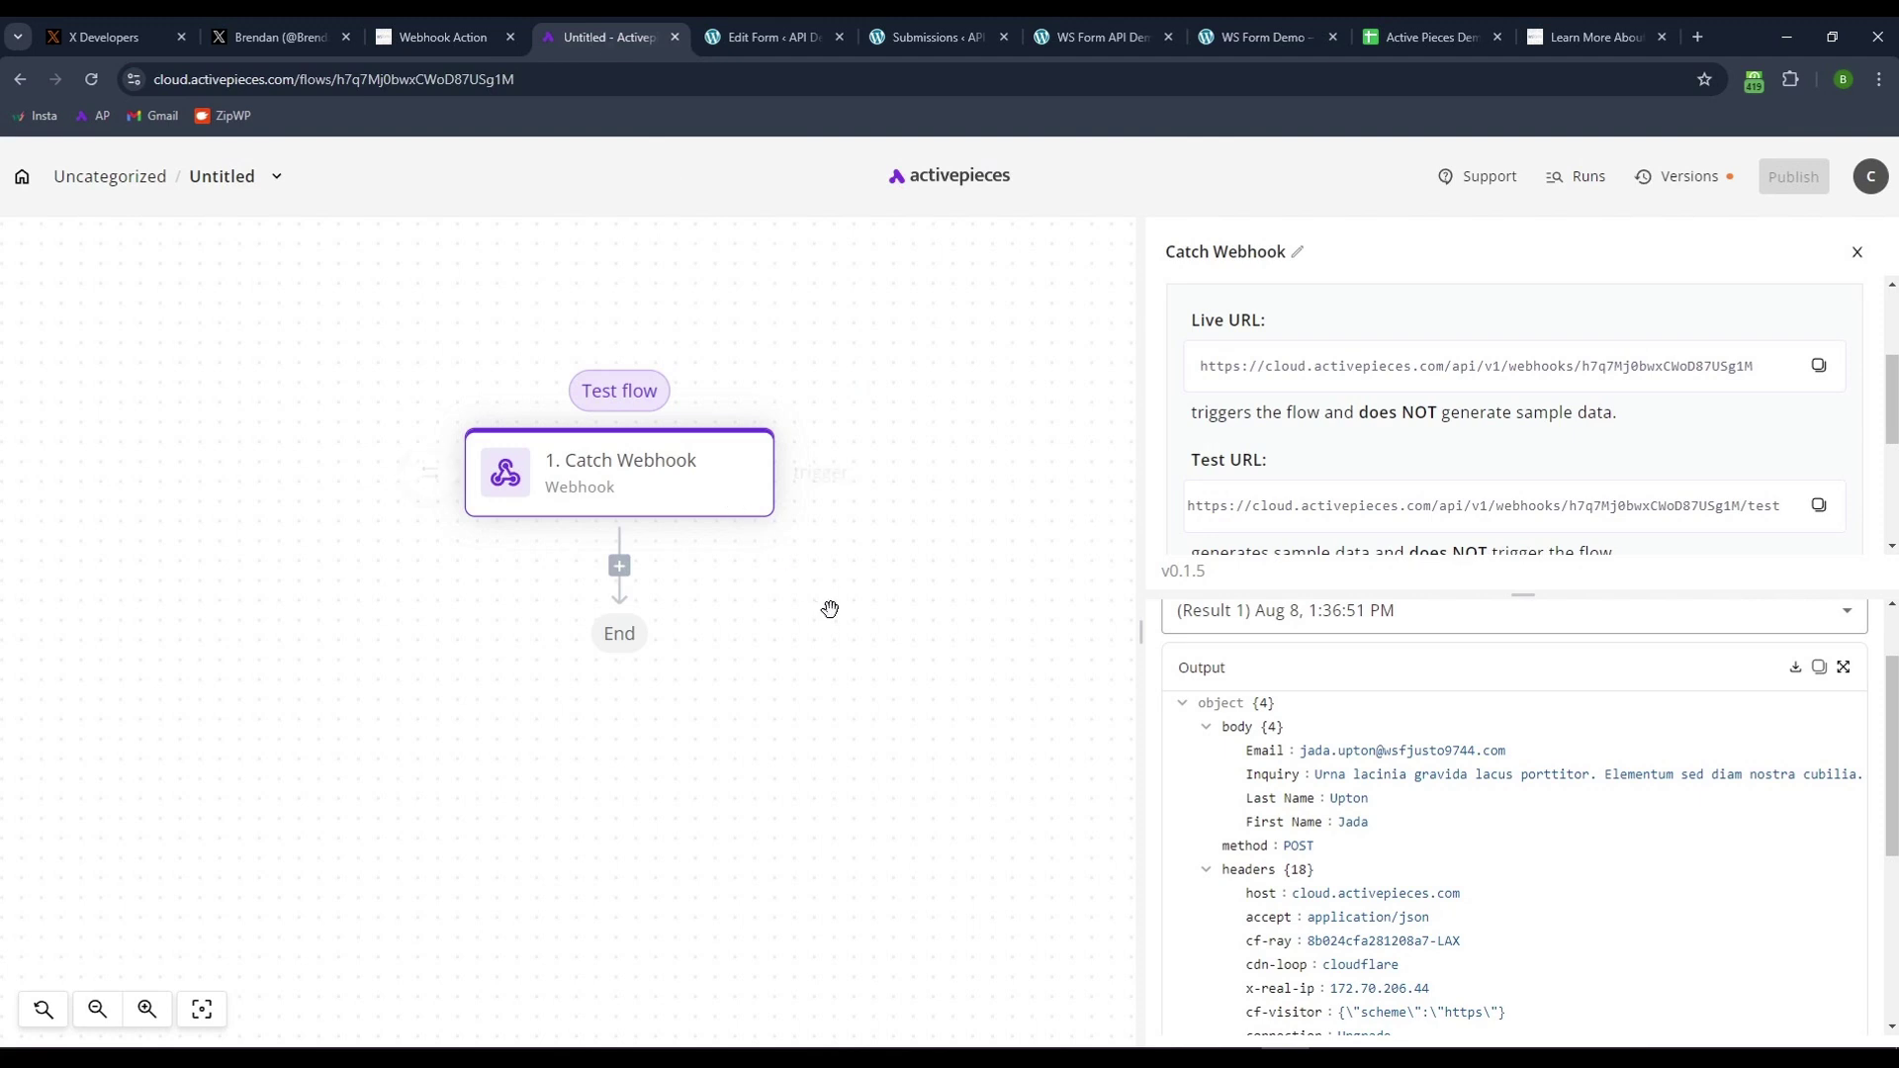
scroll(1439, 447, up, 3)
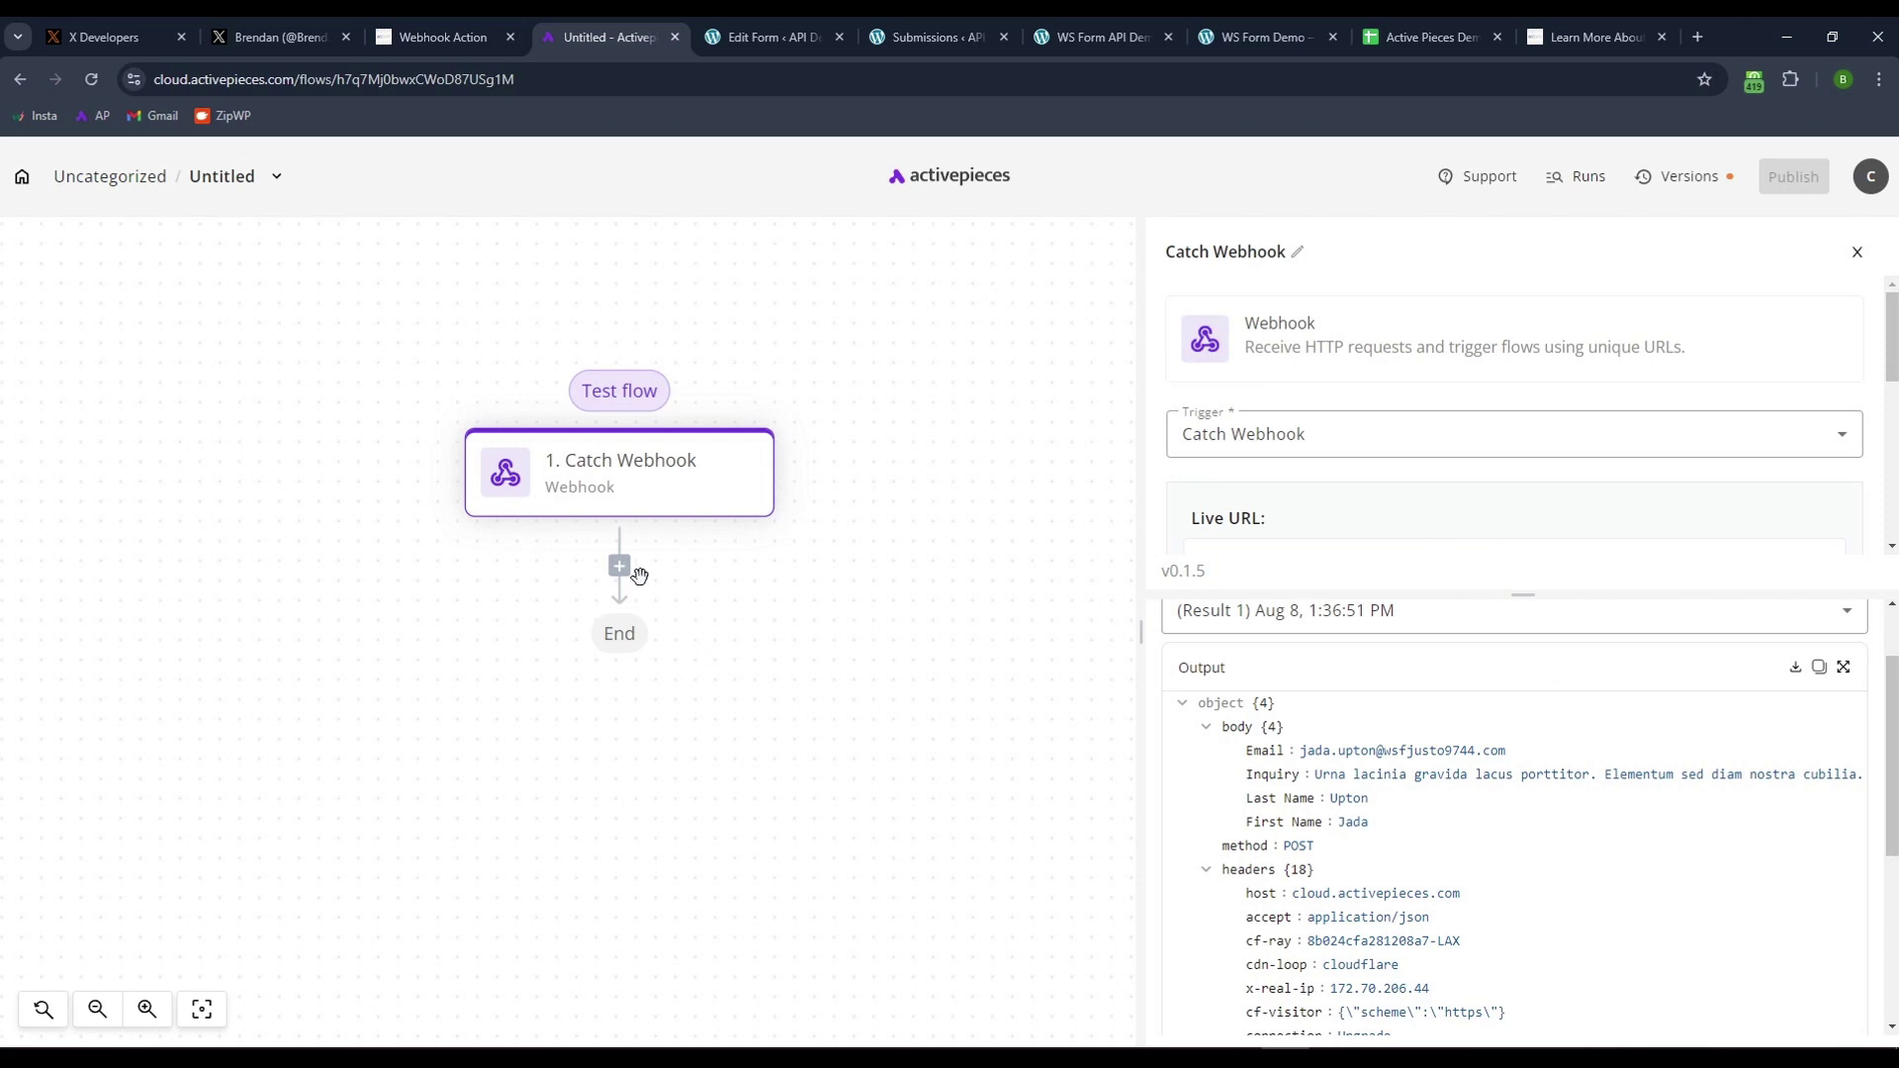
scroll(1450, 836, down, 2)
scroll(1450, 836, up, 3)
click(1285, 707)
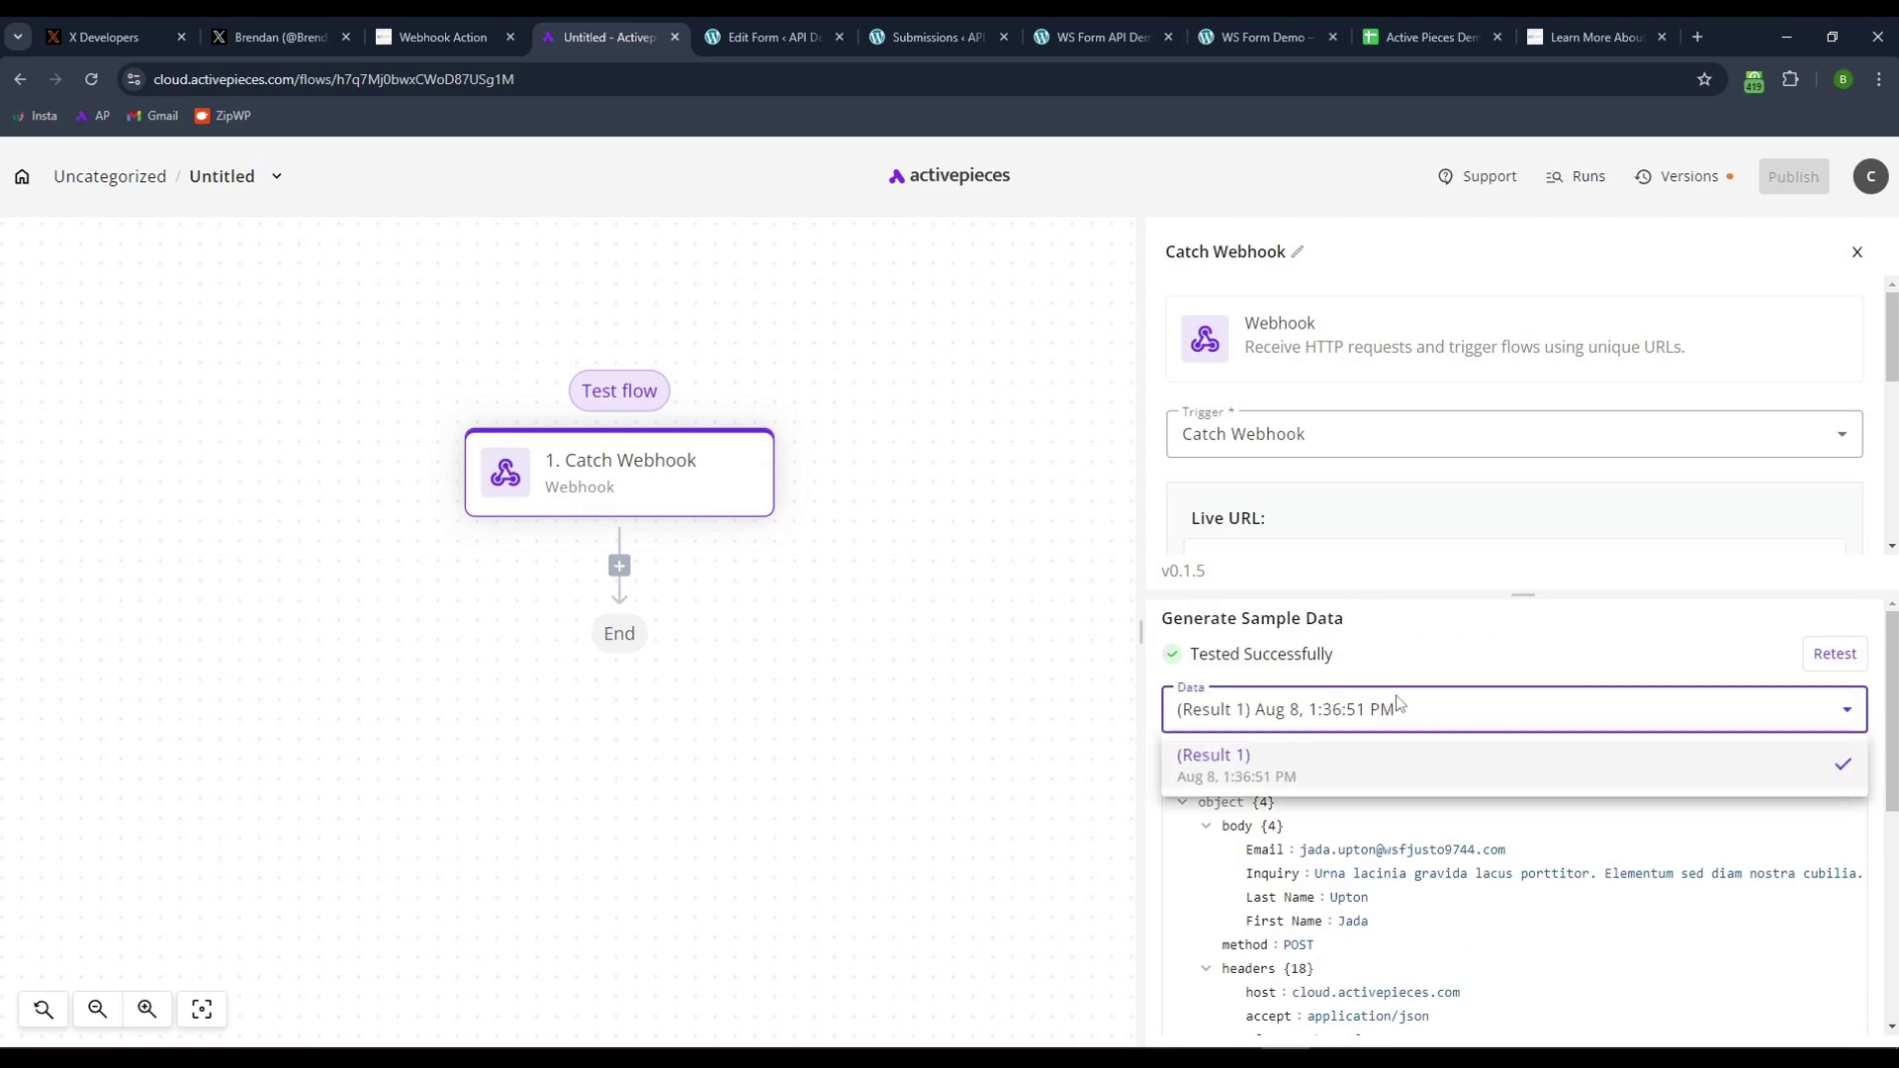
click(1286, 707)
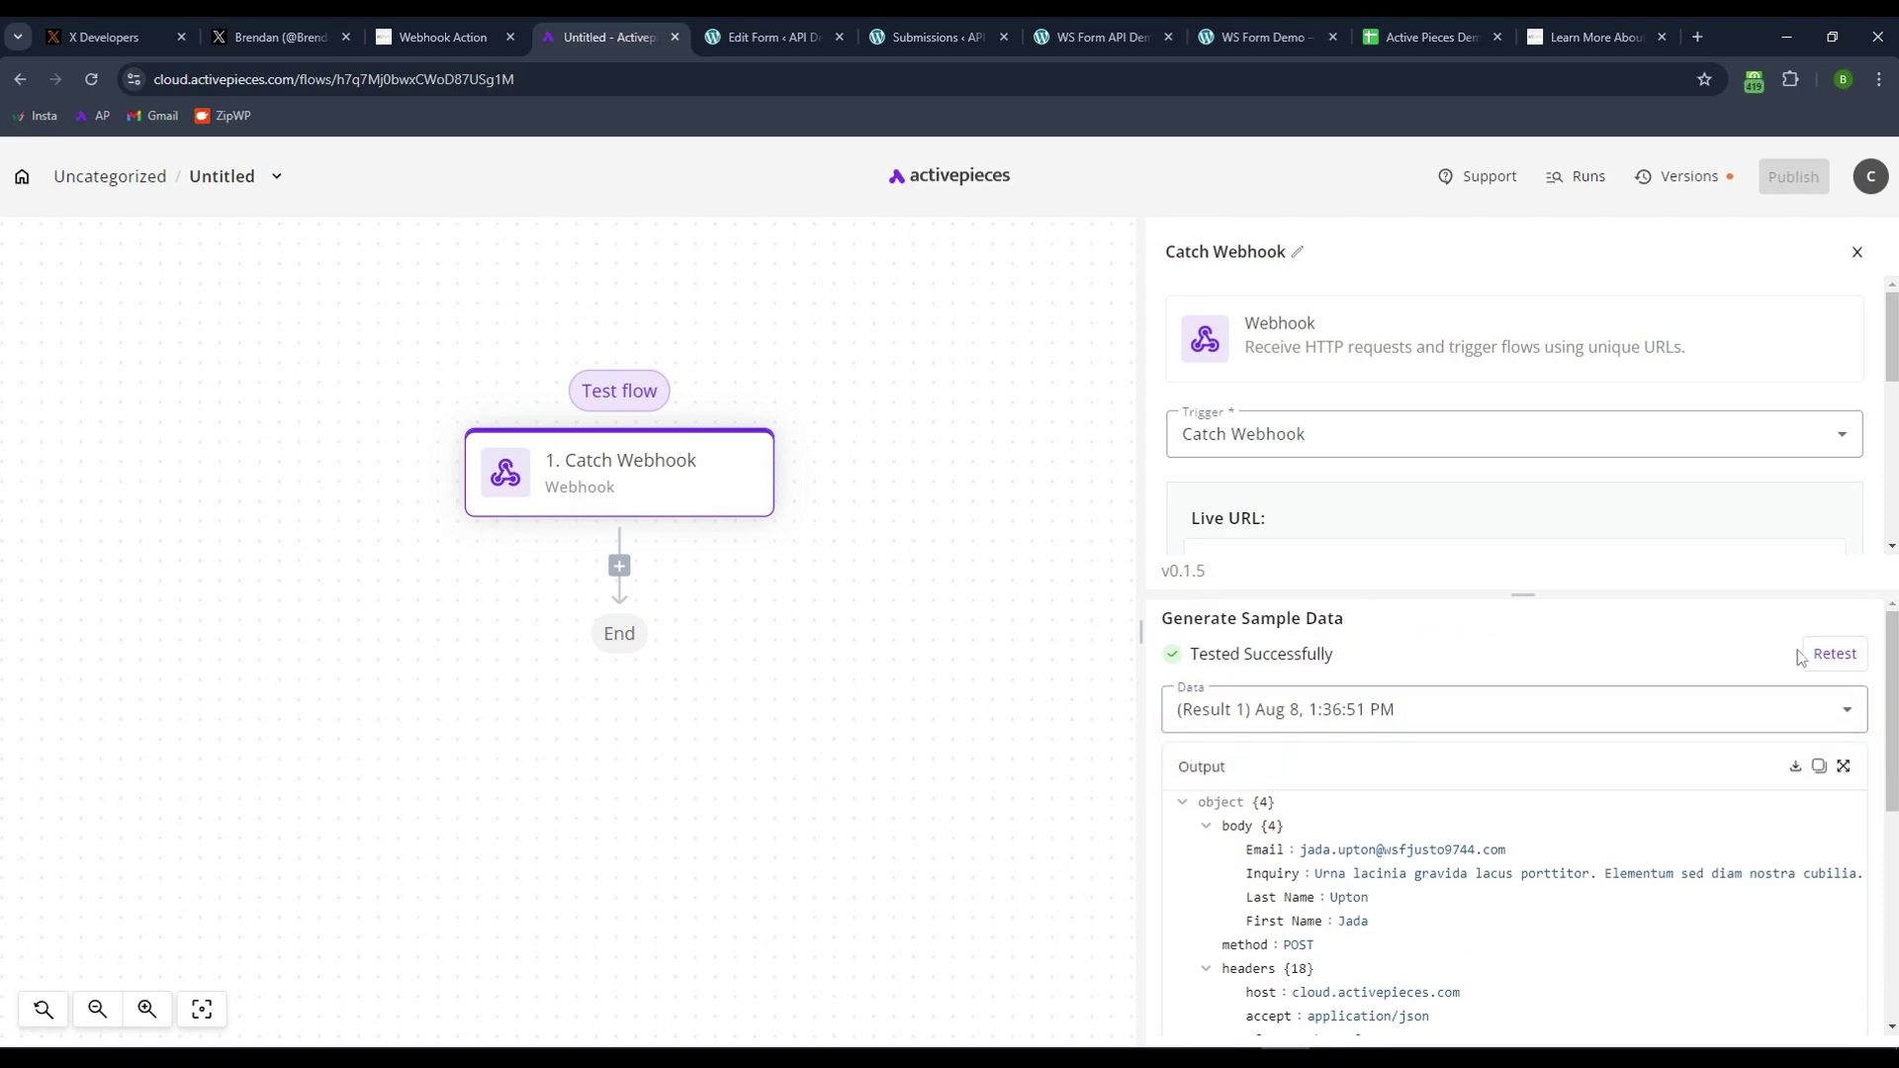
- Add a Google Sheets step, found by searching 'sheet', using the Insert Row action
click(620, 568)
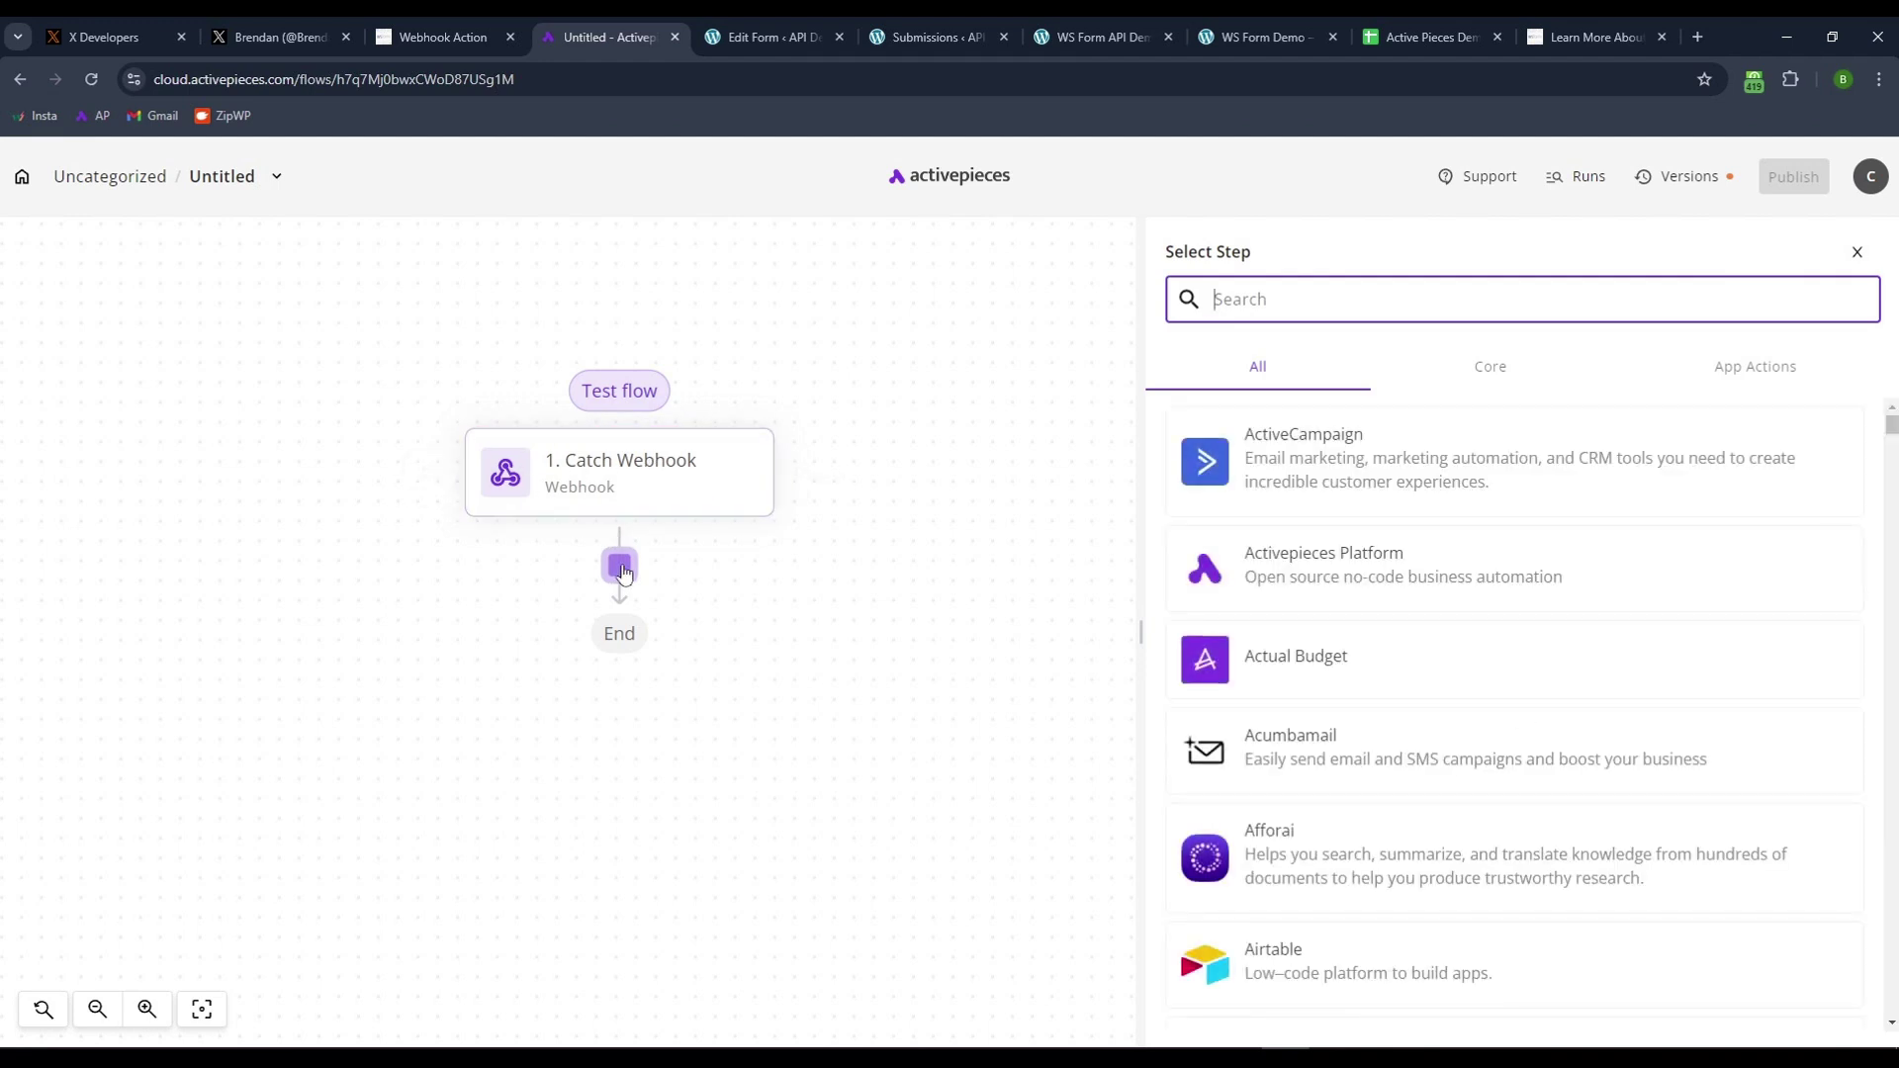
text(sheet)
click(1326, 598)
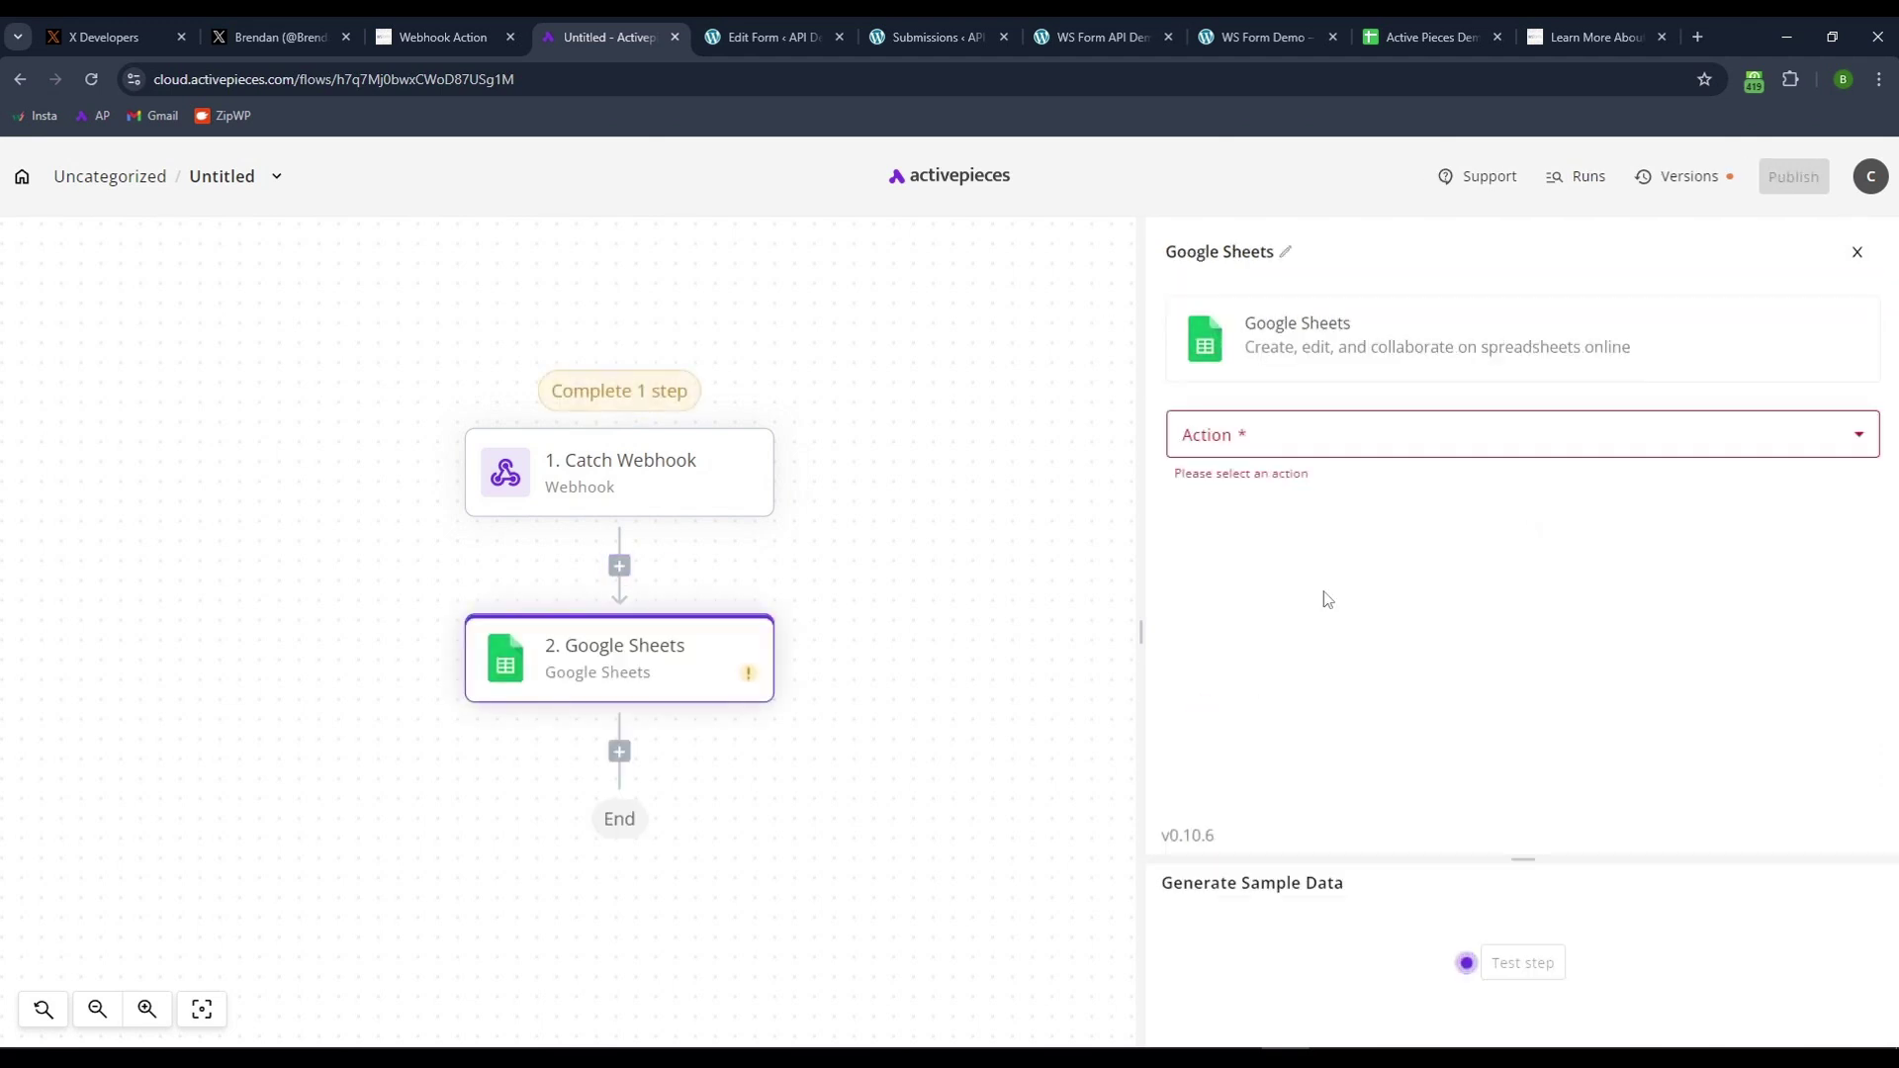
click(1304, 451)
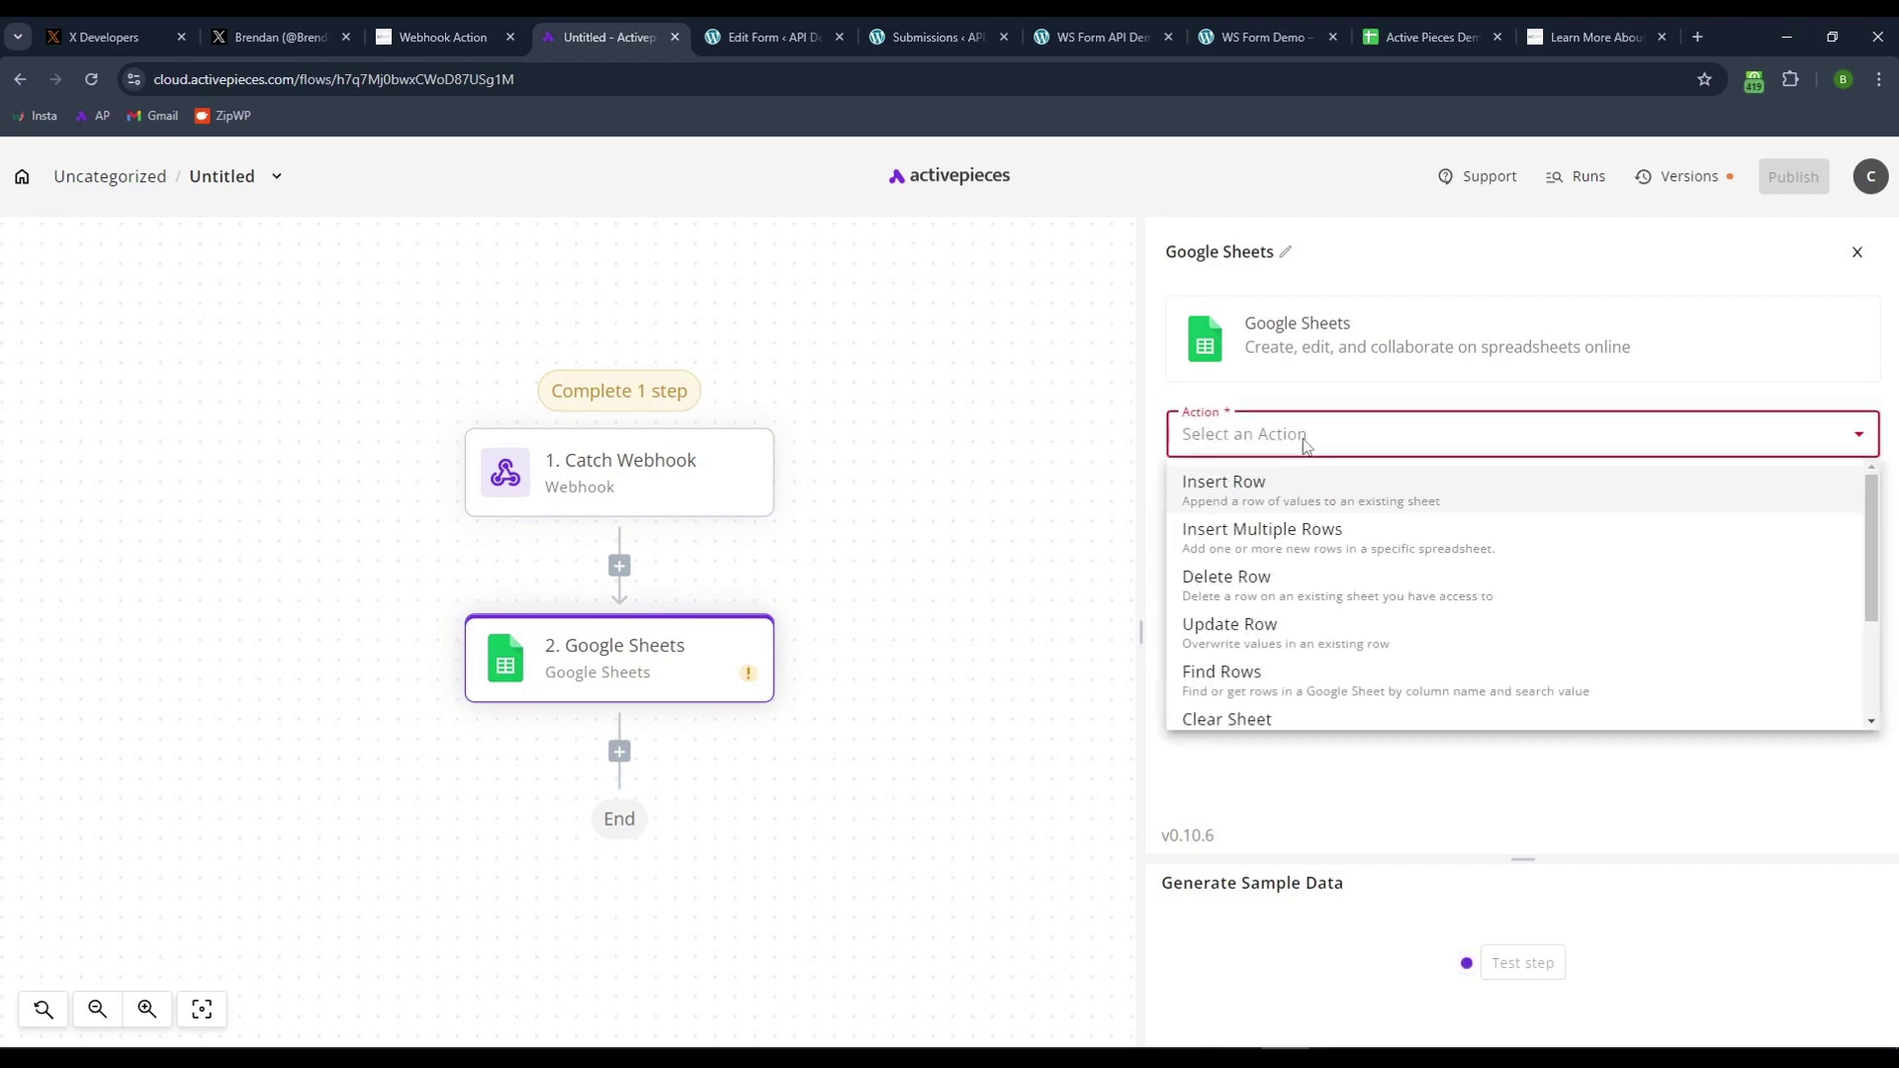
click(1251, 494)
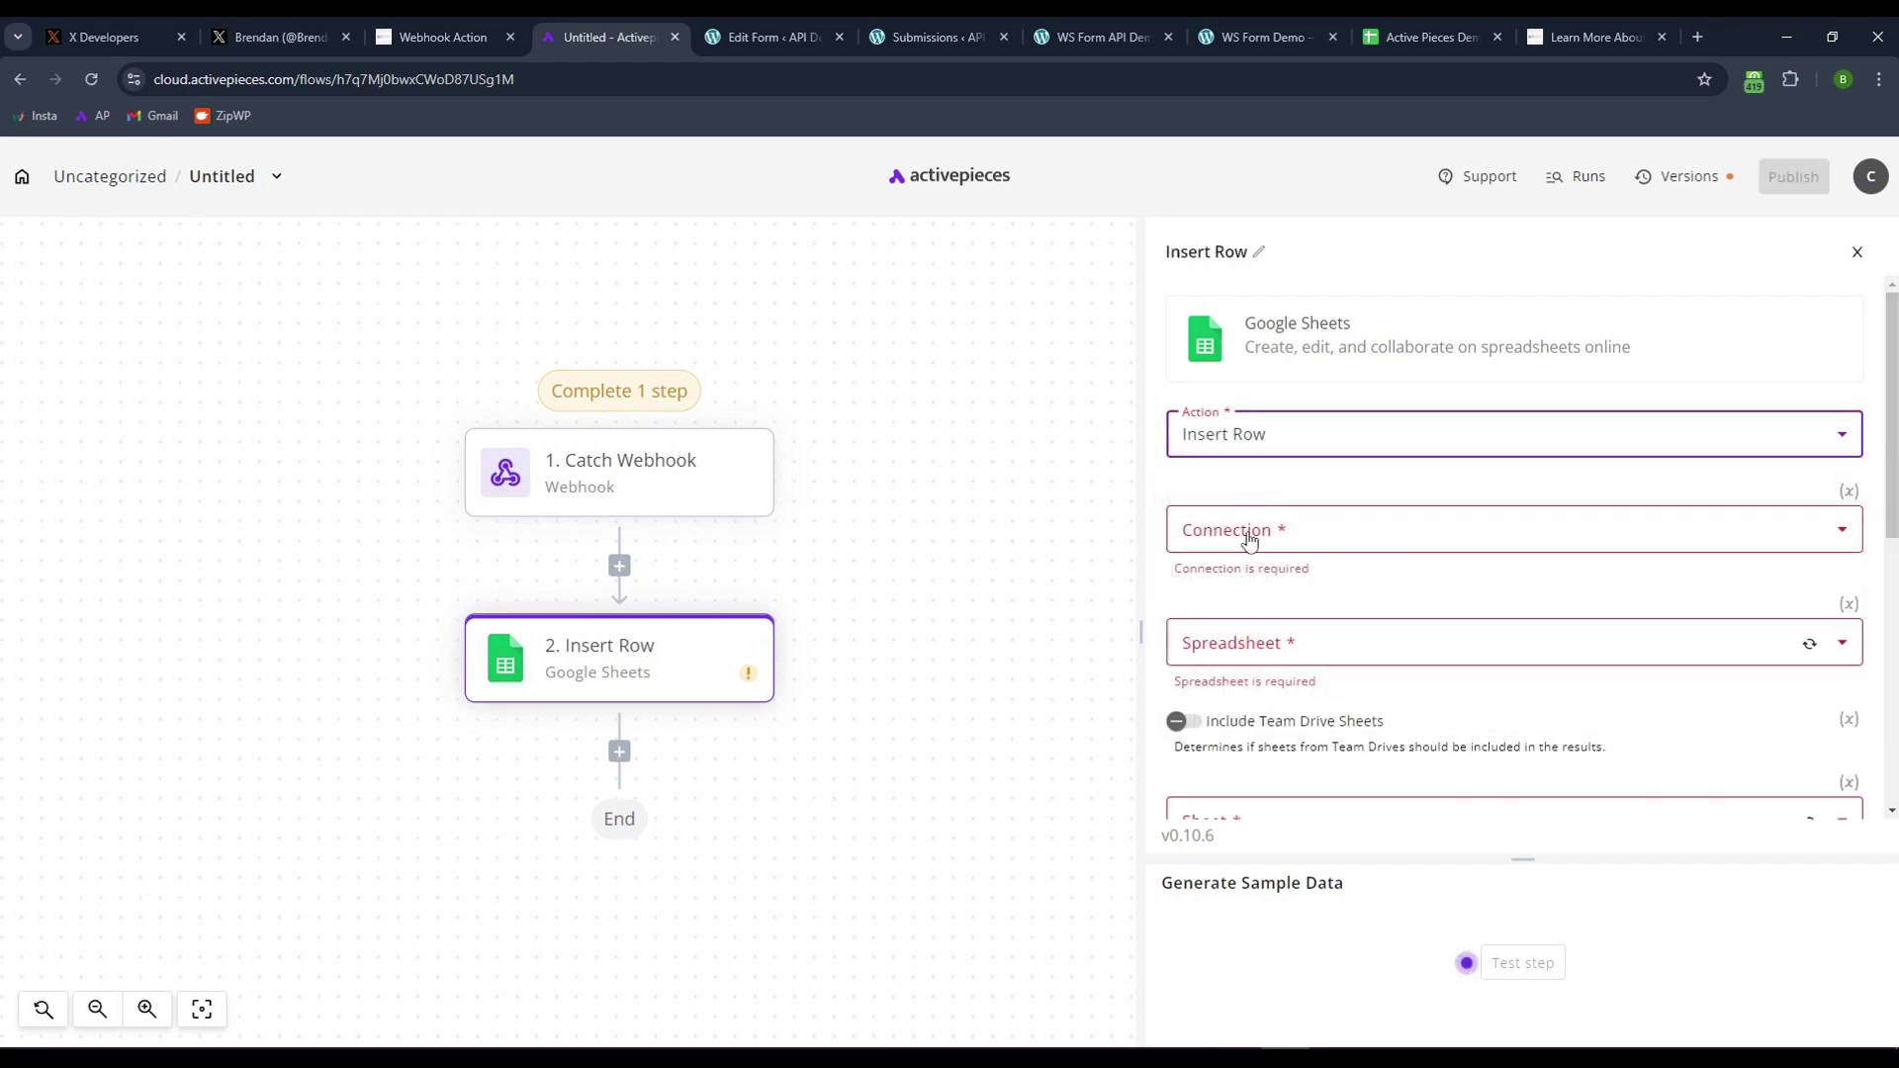
- Delete the old test entry in row 2 of the WS Form August 2024 sheet
click(1439, 30)
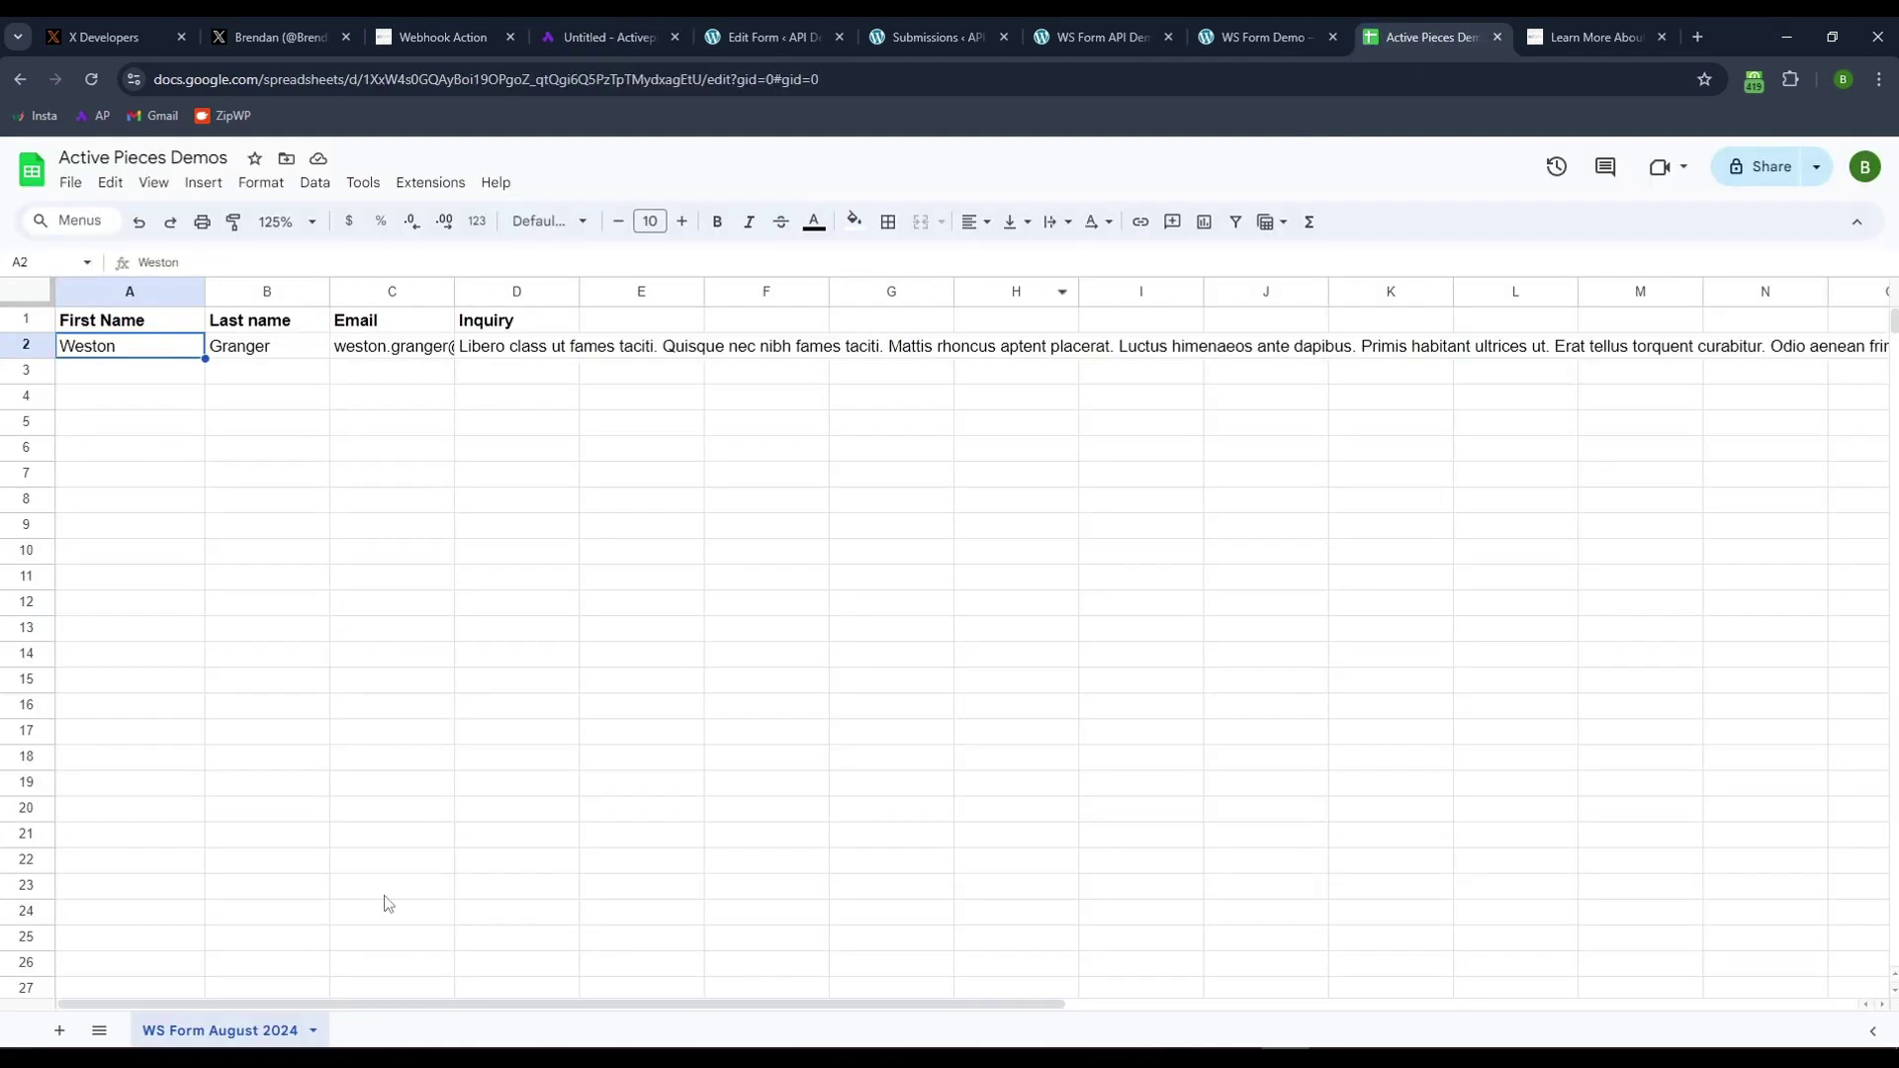
click(129, 557)
click(28, 345)
key(Delete)
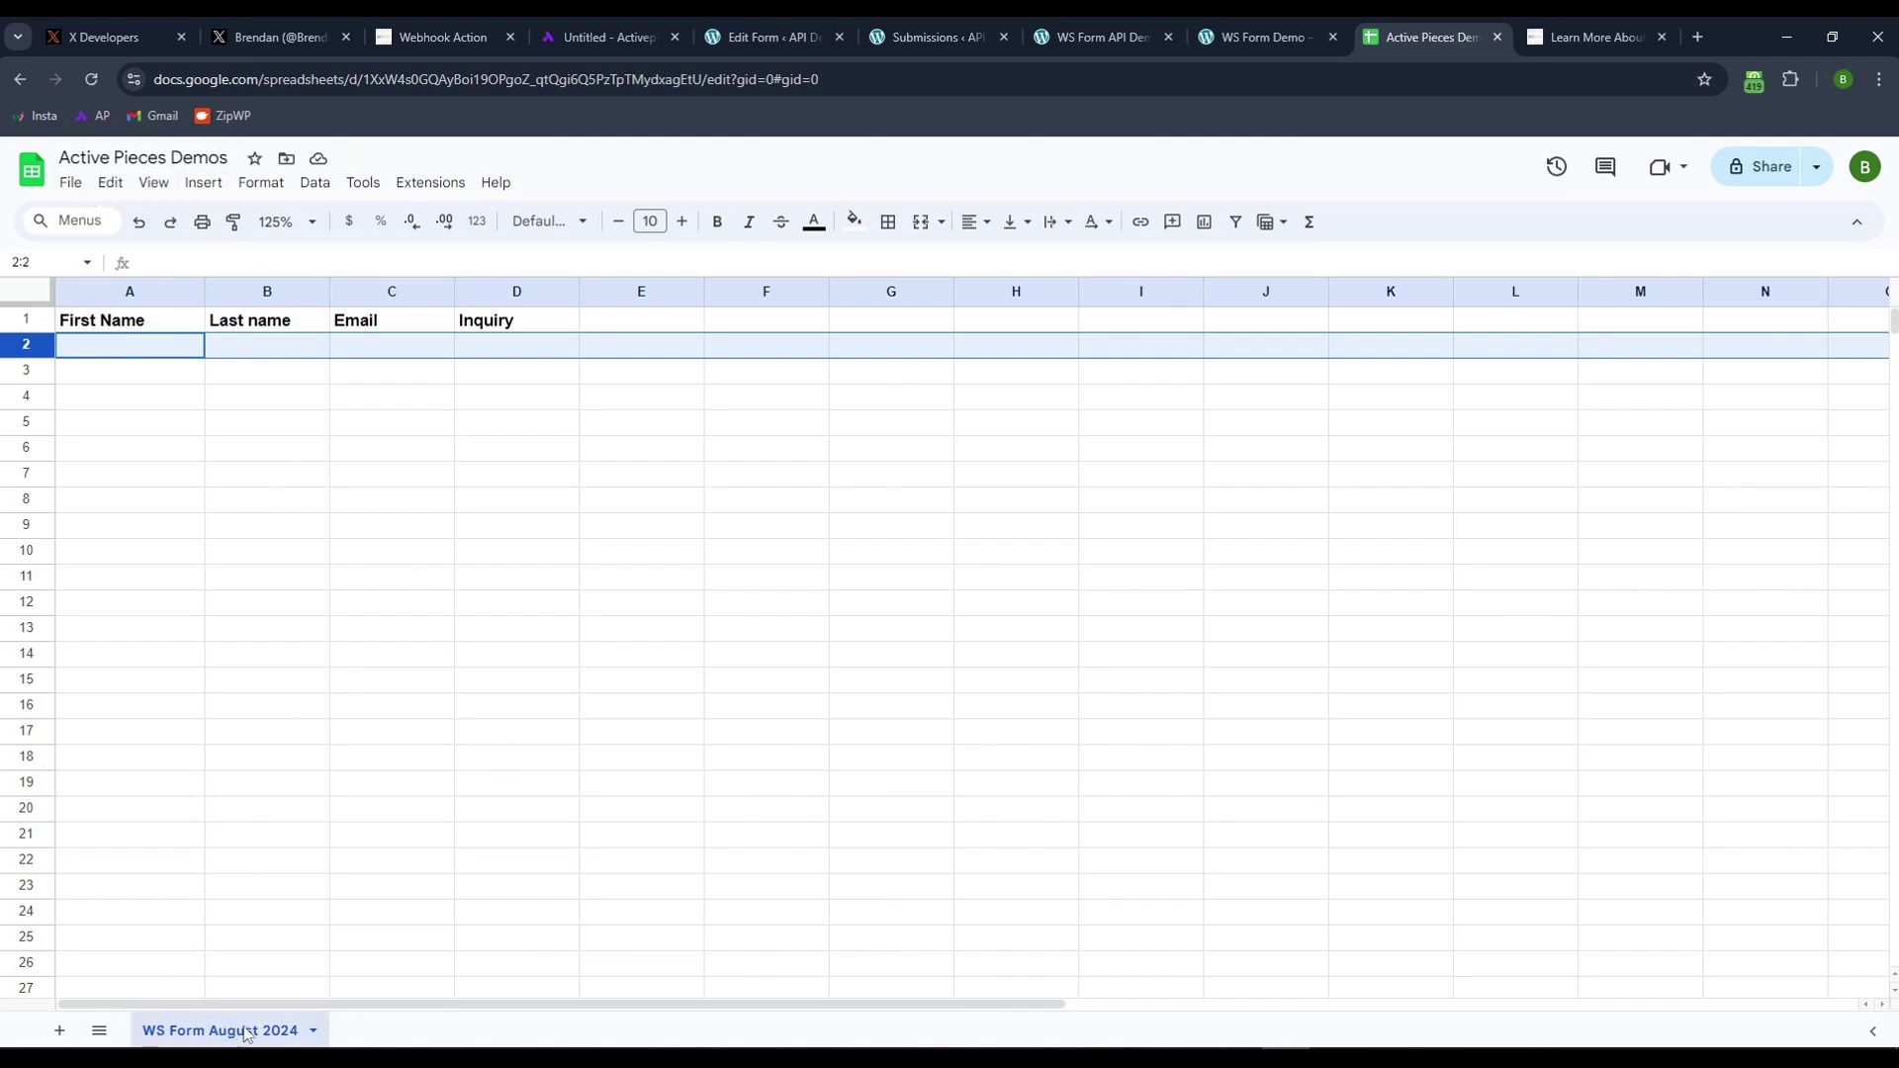
- Set Insert Row's Google connection, spreadsheet 'Active Pieces Demos' and sheet 'WS Form August 2024'
click(1256, 36)
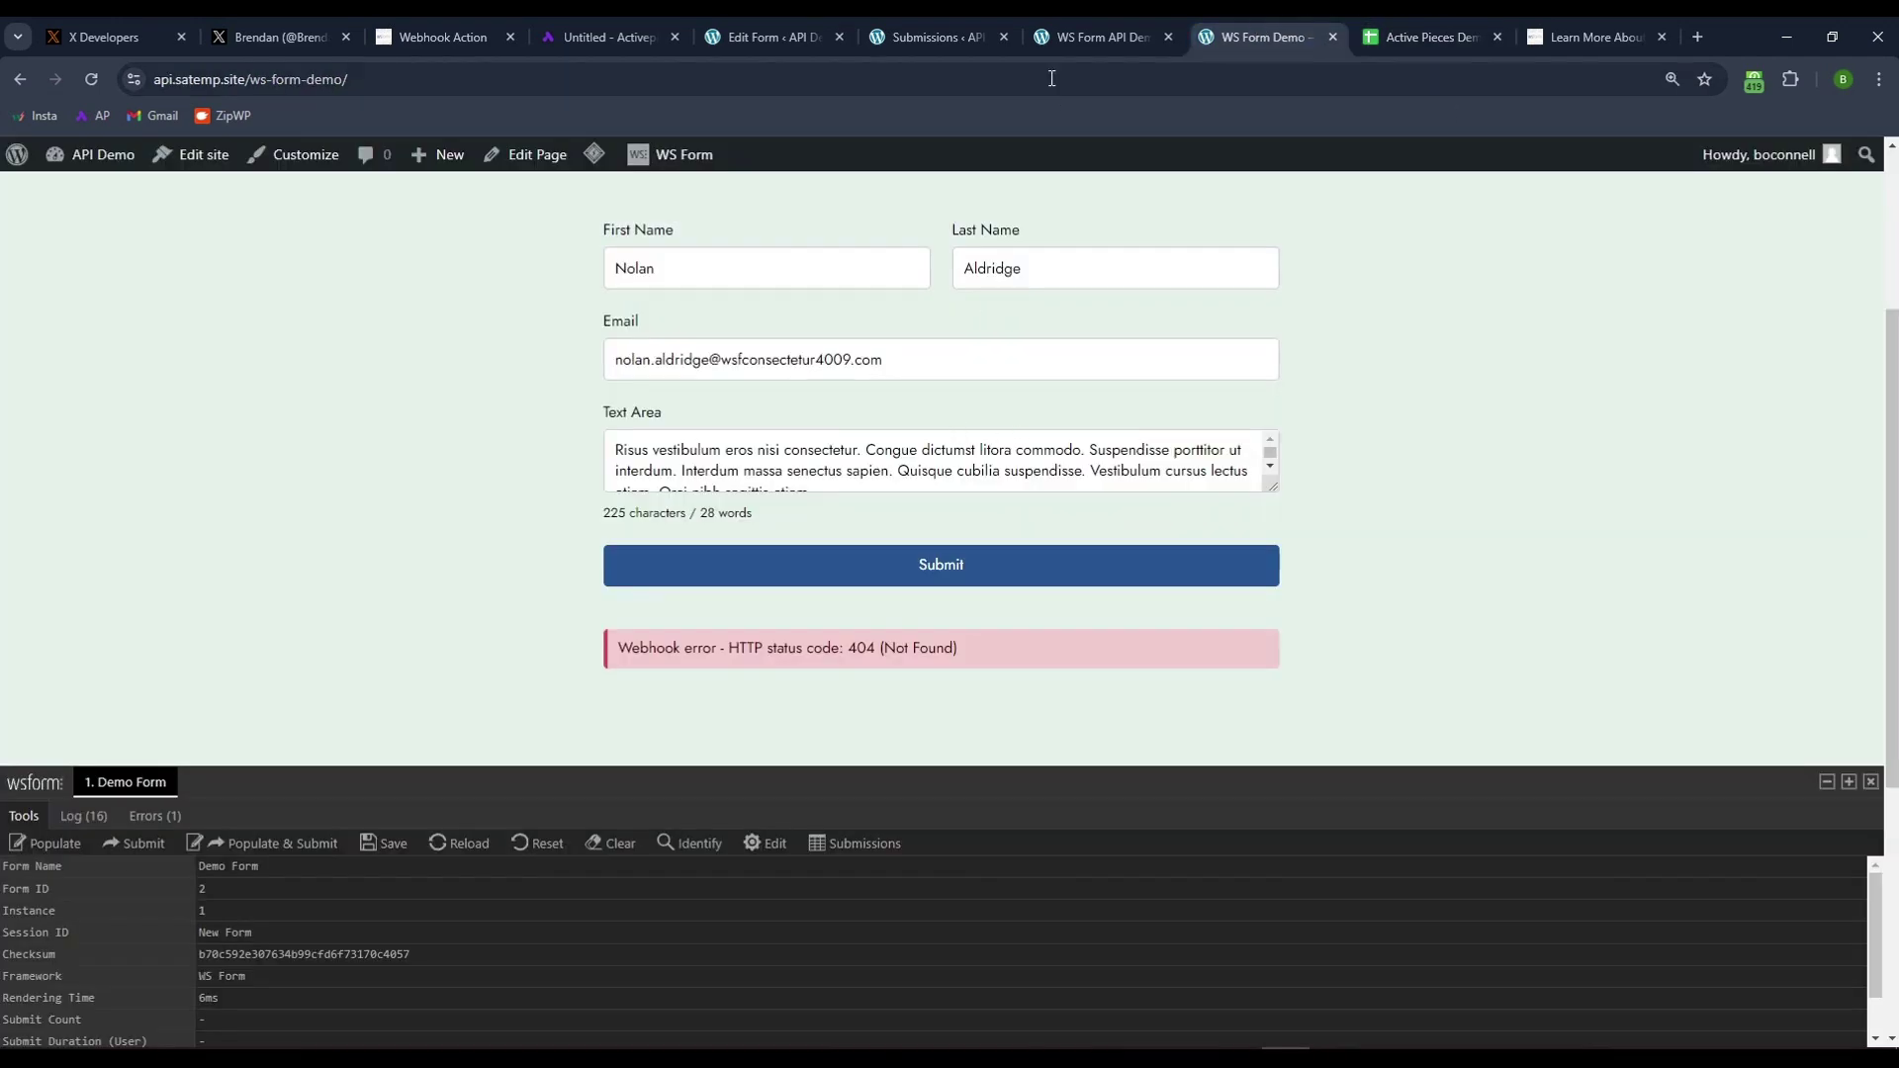
click(585, 38)
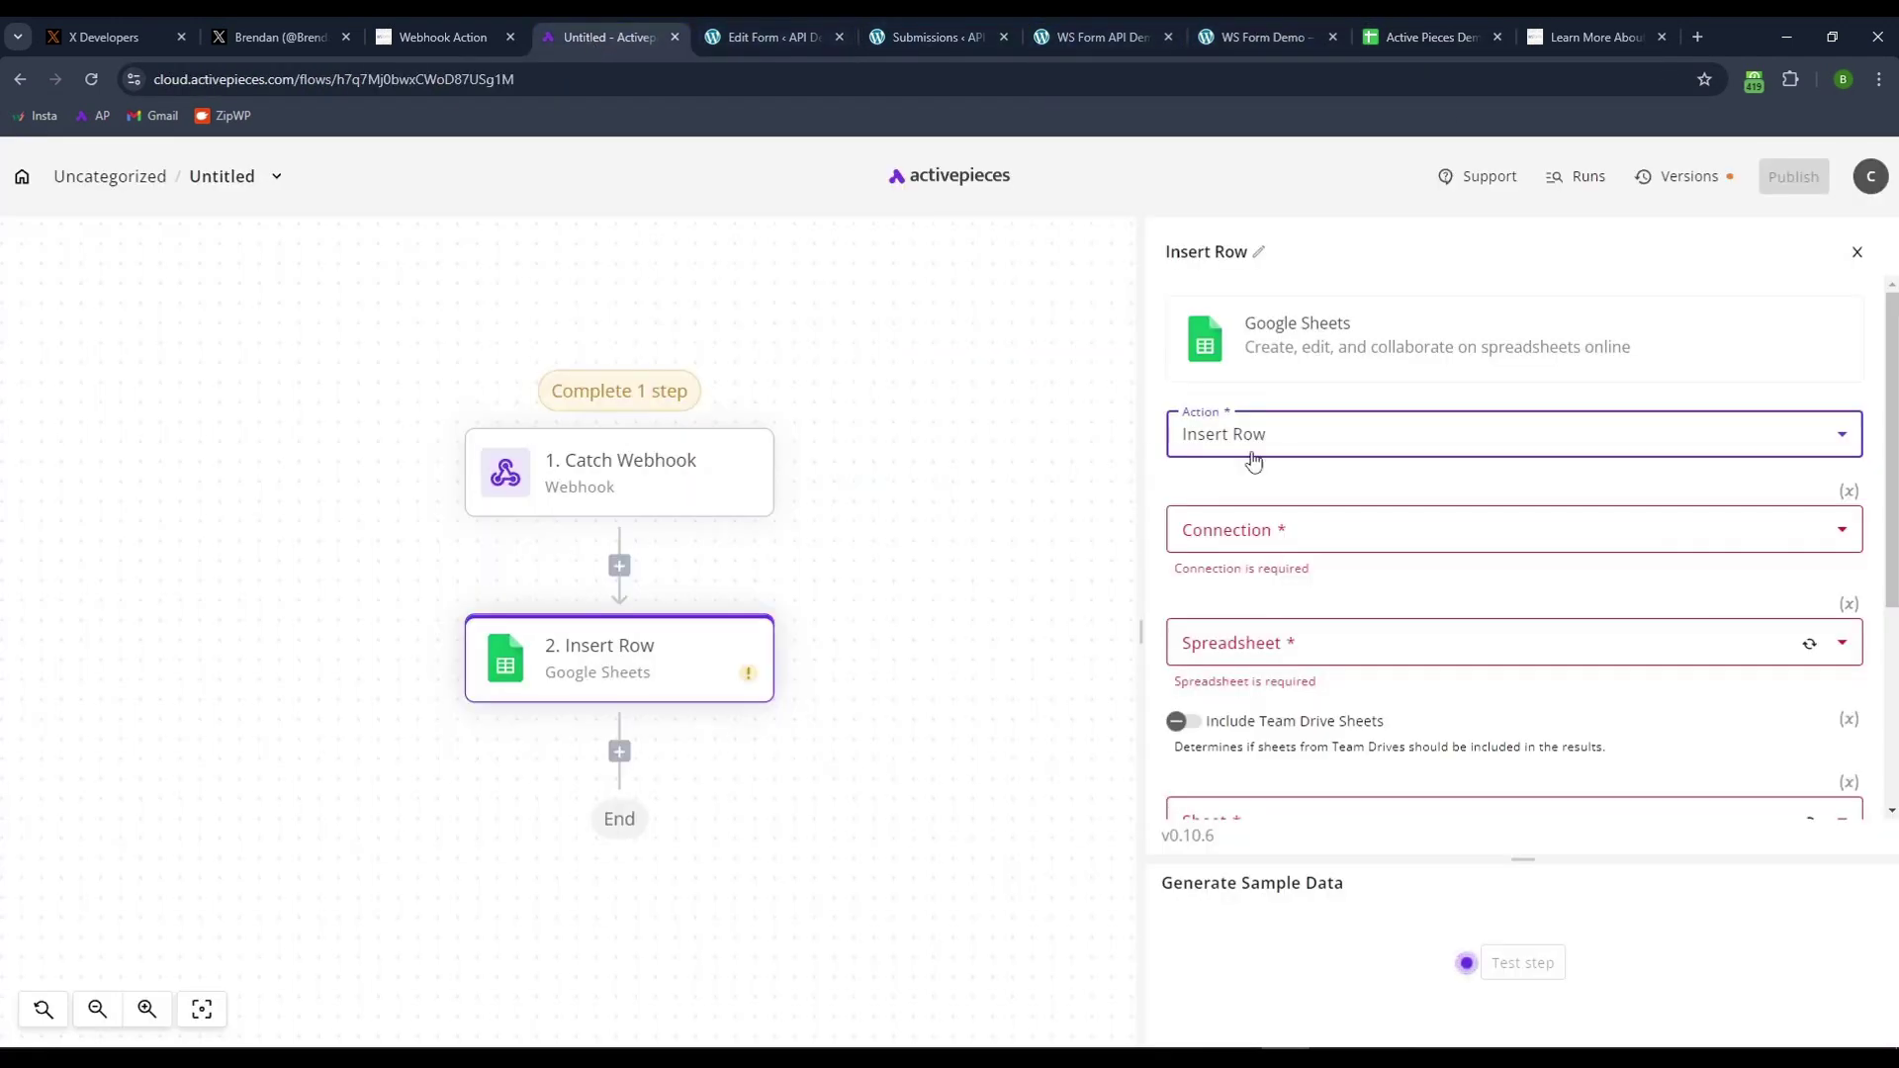
click(1248, 534)
click(1261, 635)
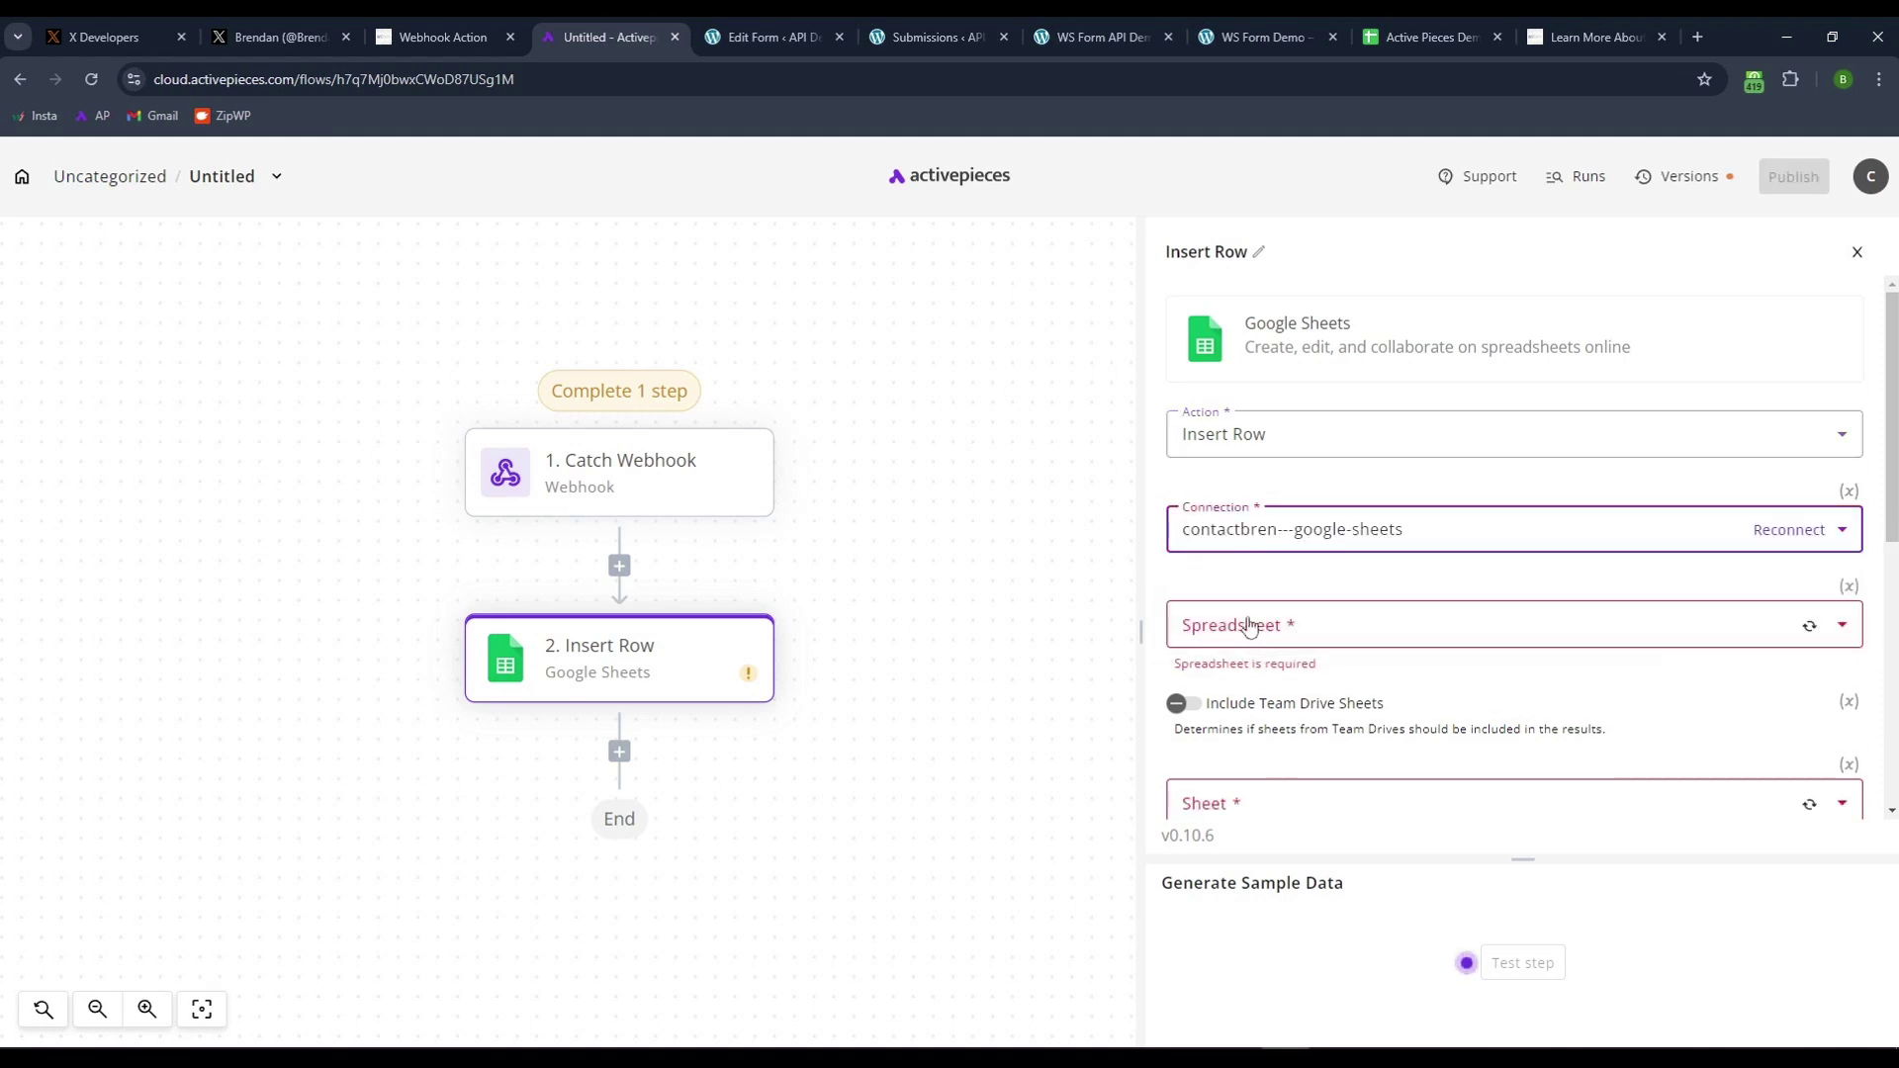
click(1262, 643)
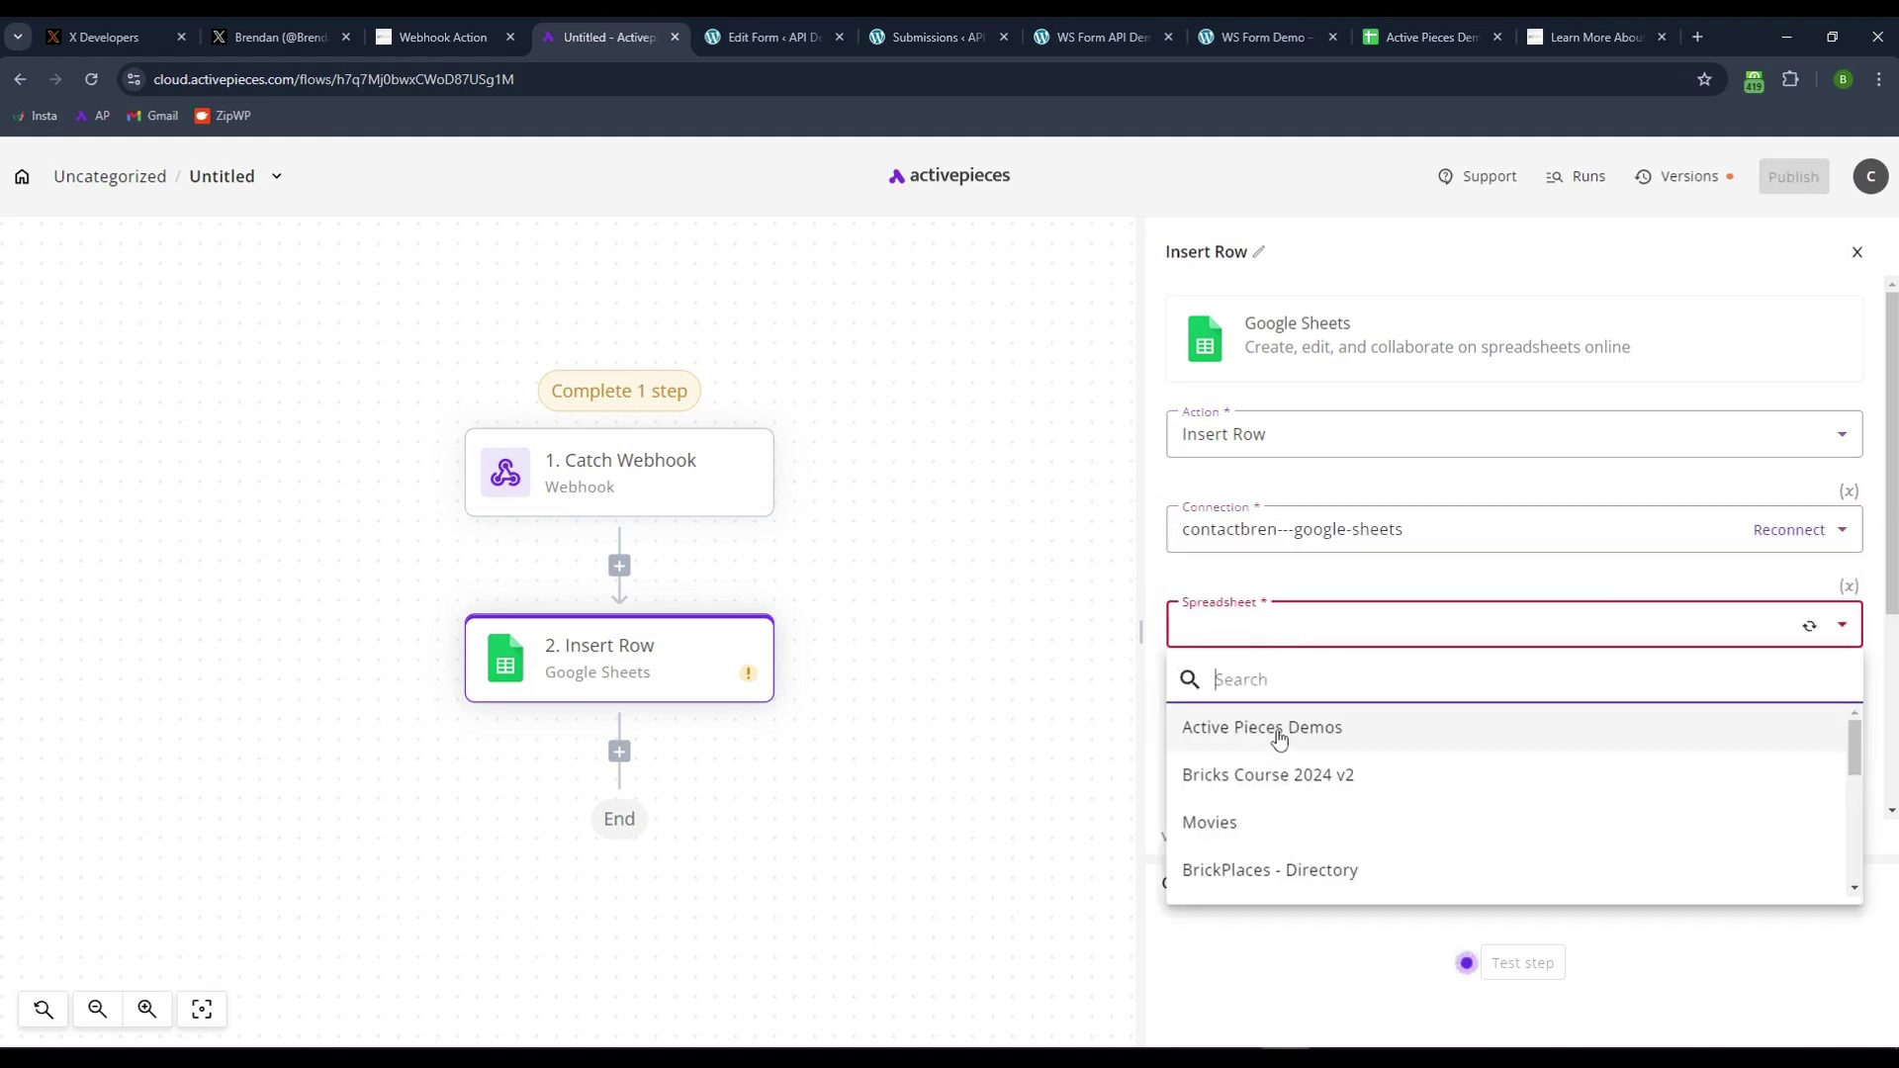
click(1263, 729)
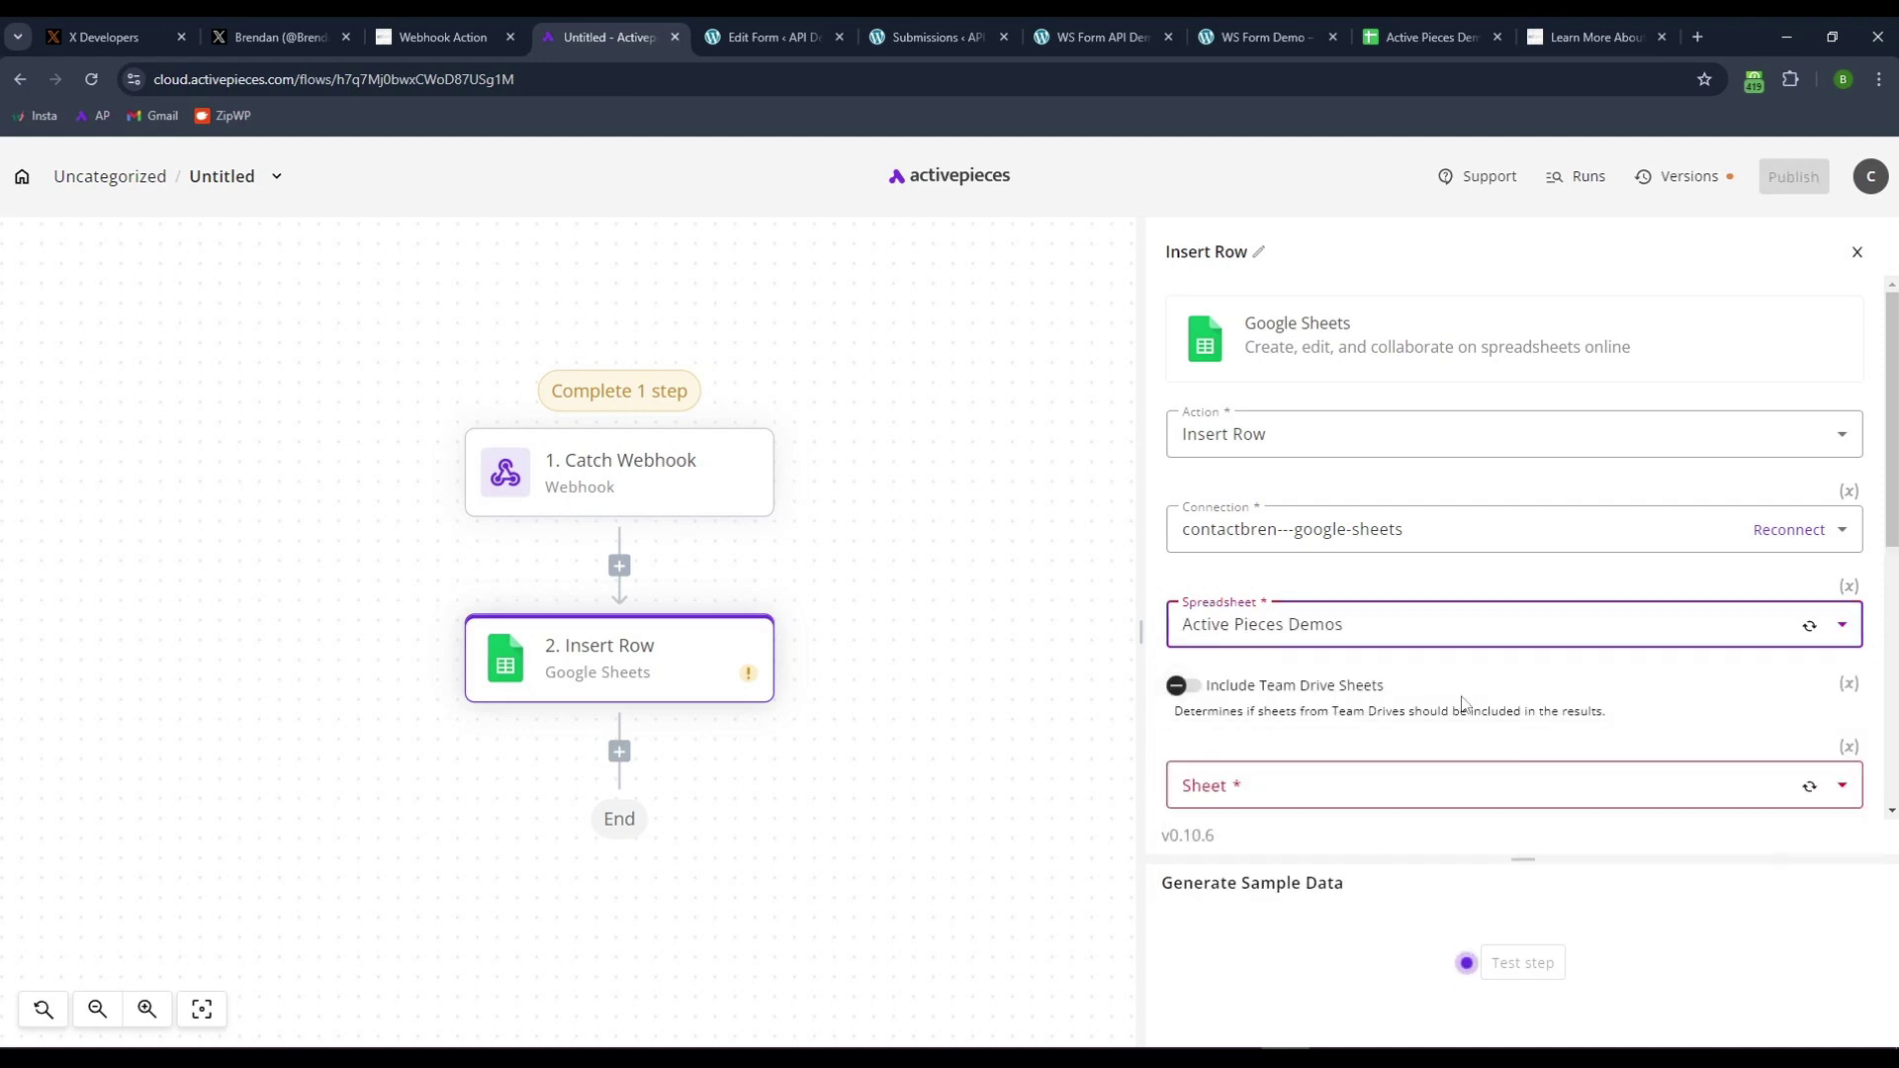
scroll(1284, 700, down, 1)
click(1284, 700)
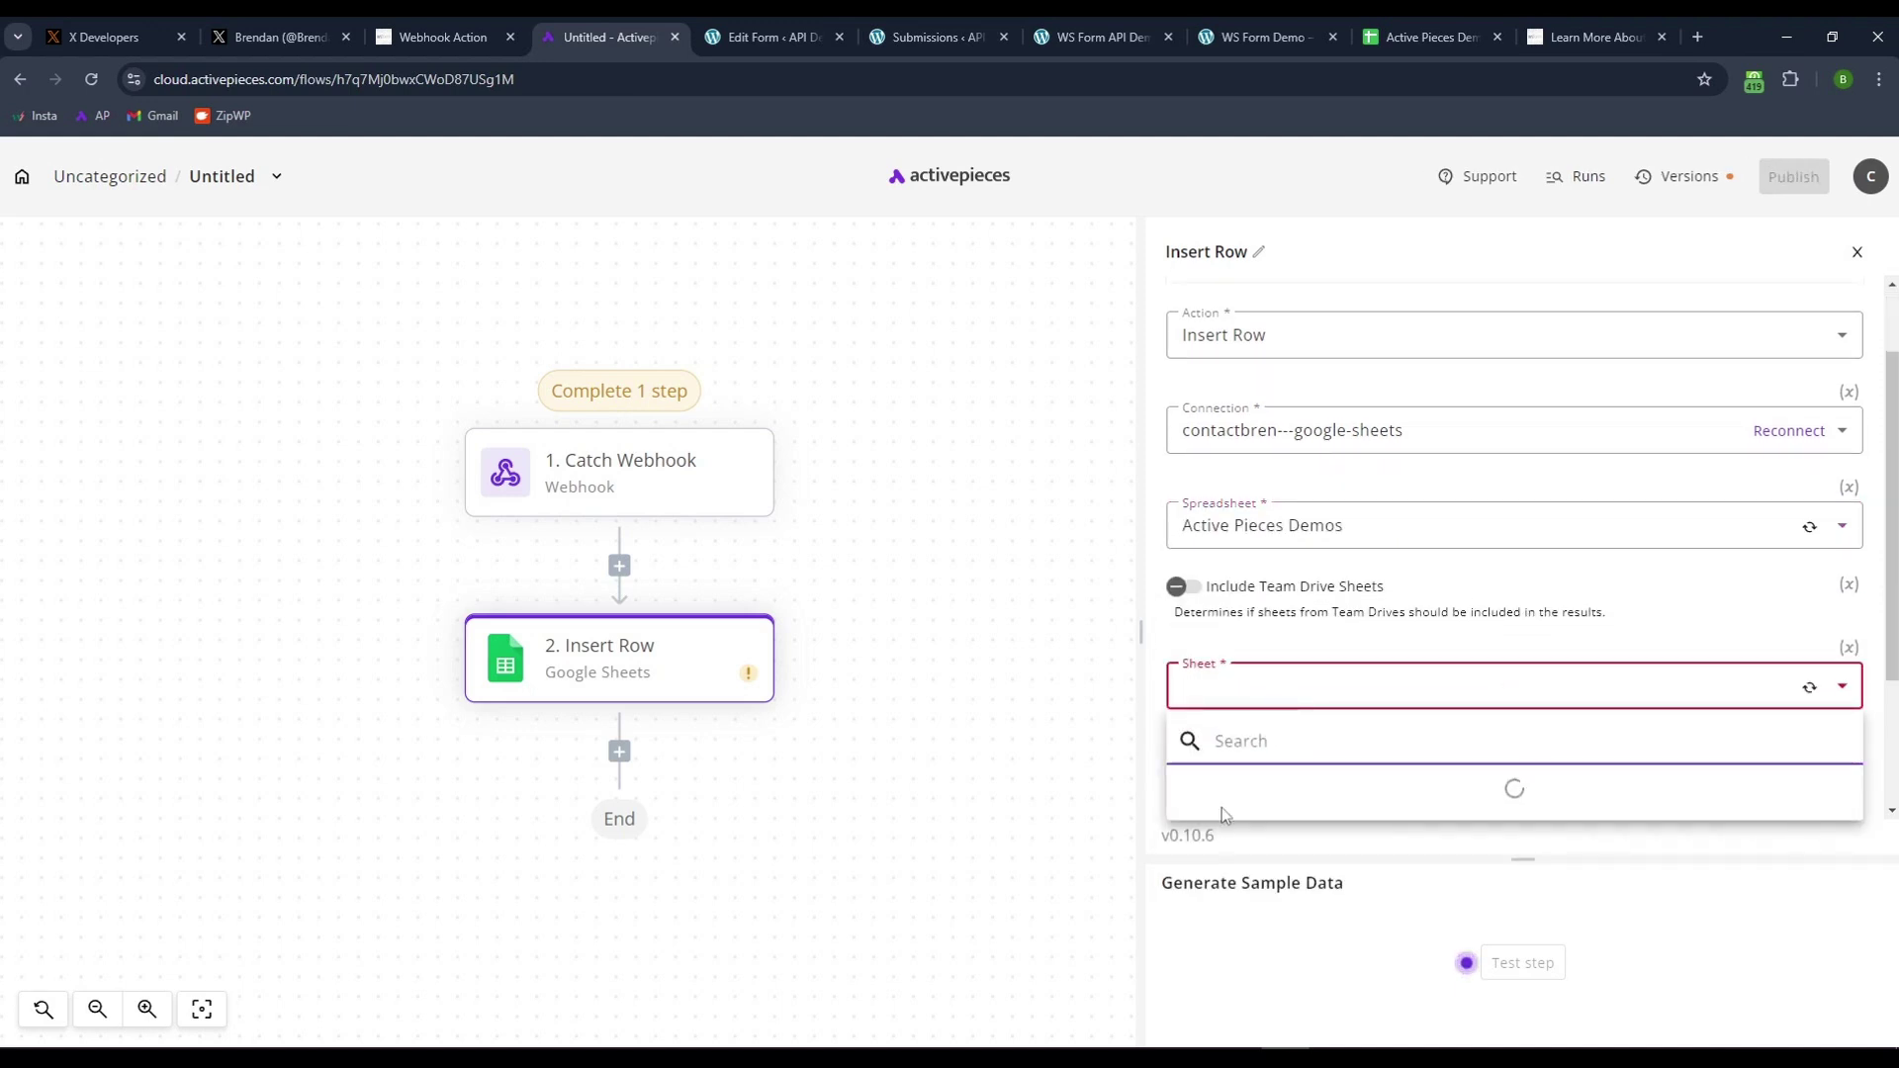
click(1221, 791)
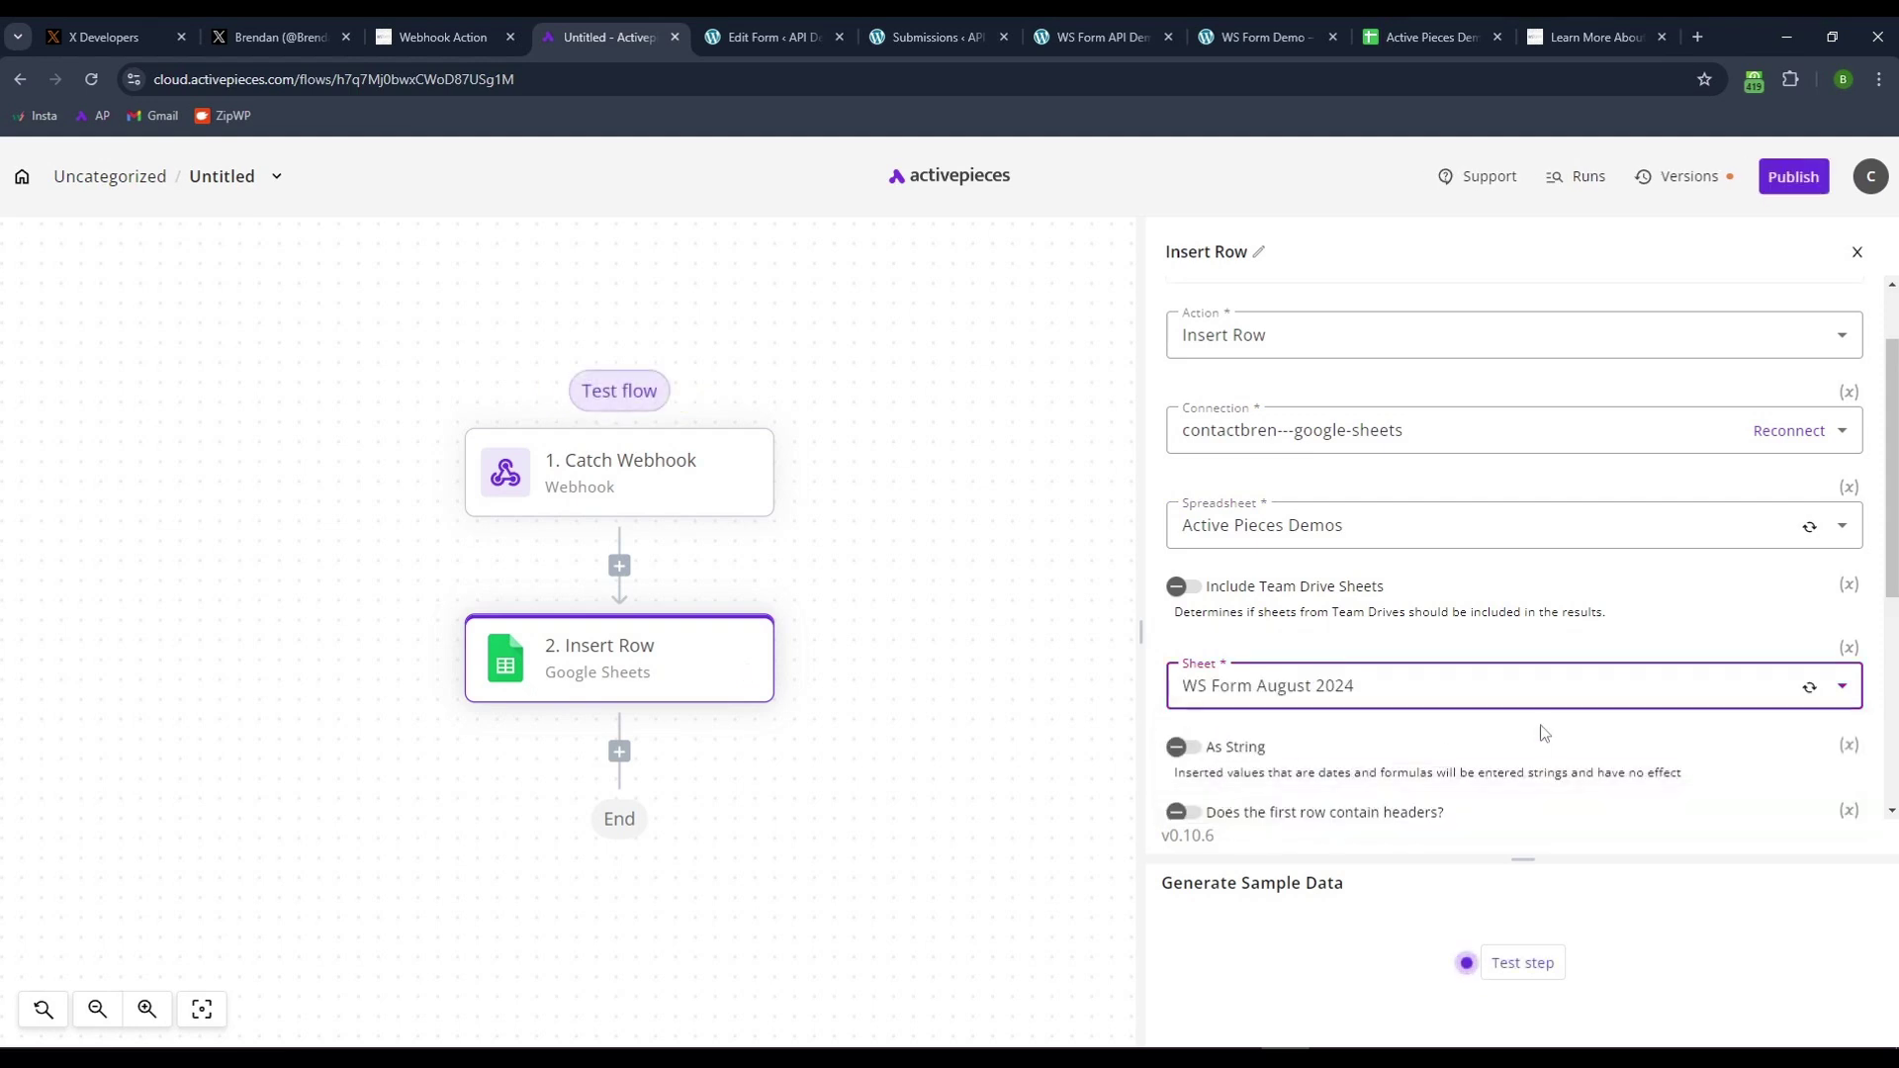
scroll(1543, 732, down, 5)
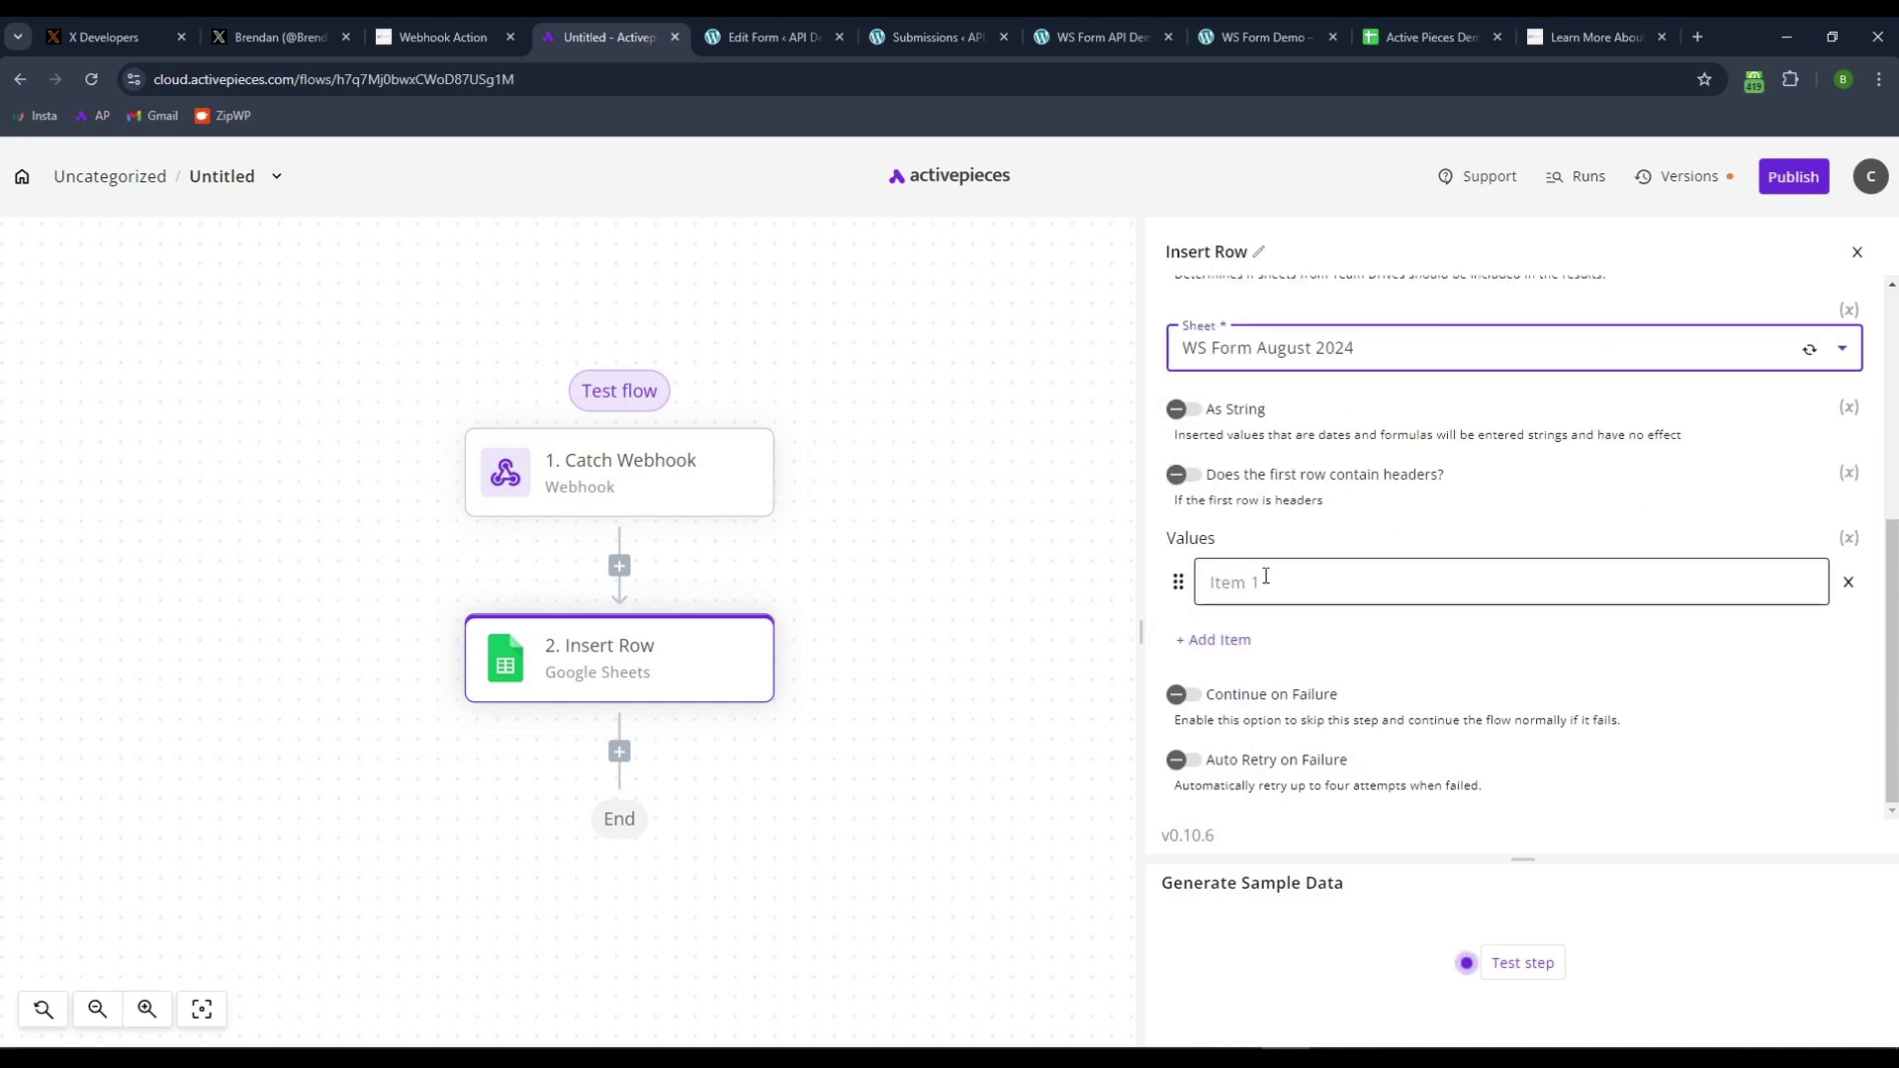
click(1267, 578)
click(1564, 531)
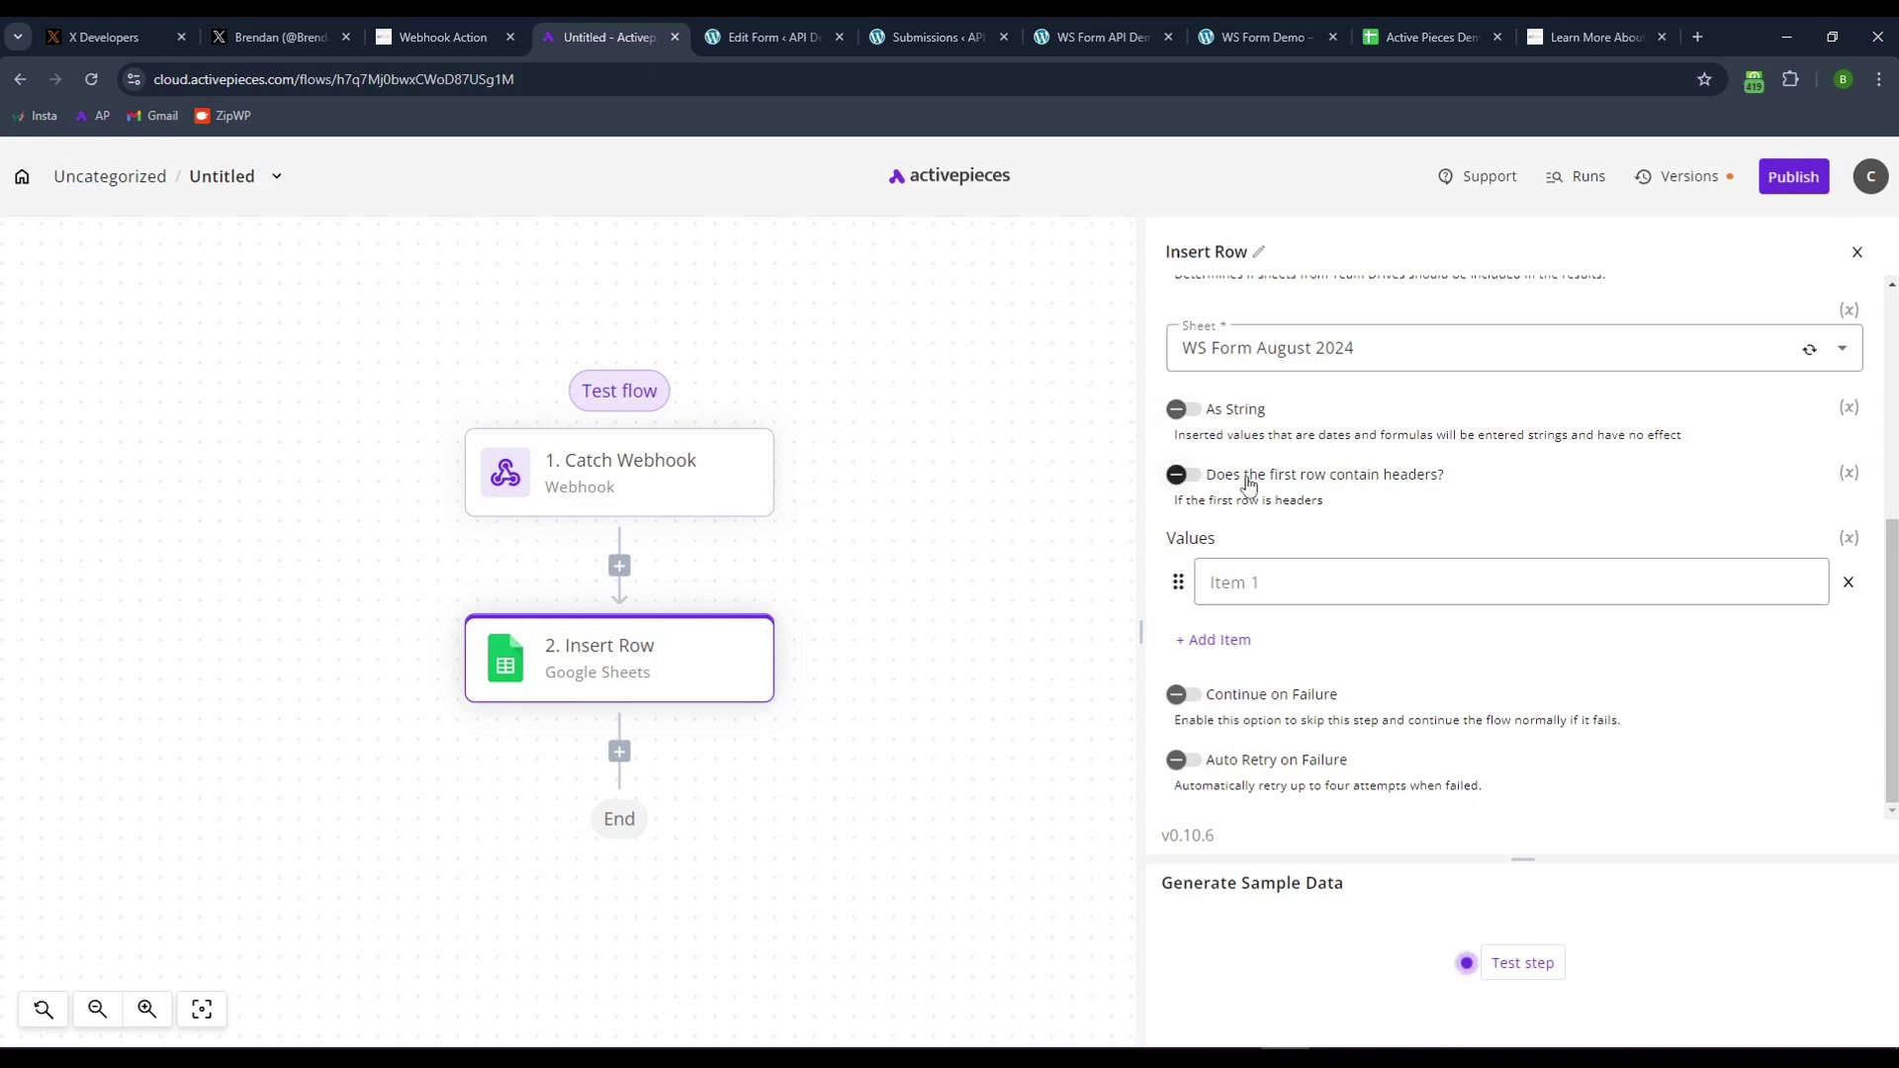
- Turn on first-row headers and verify row 1 reads First Name, Last name, Email, Inquiry
click(1180, 477)
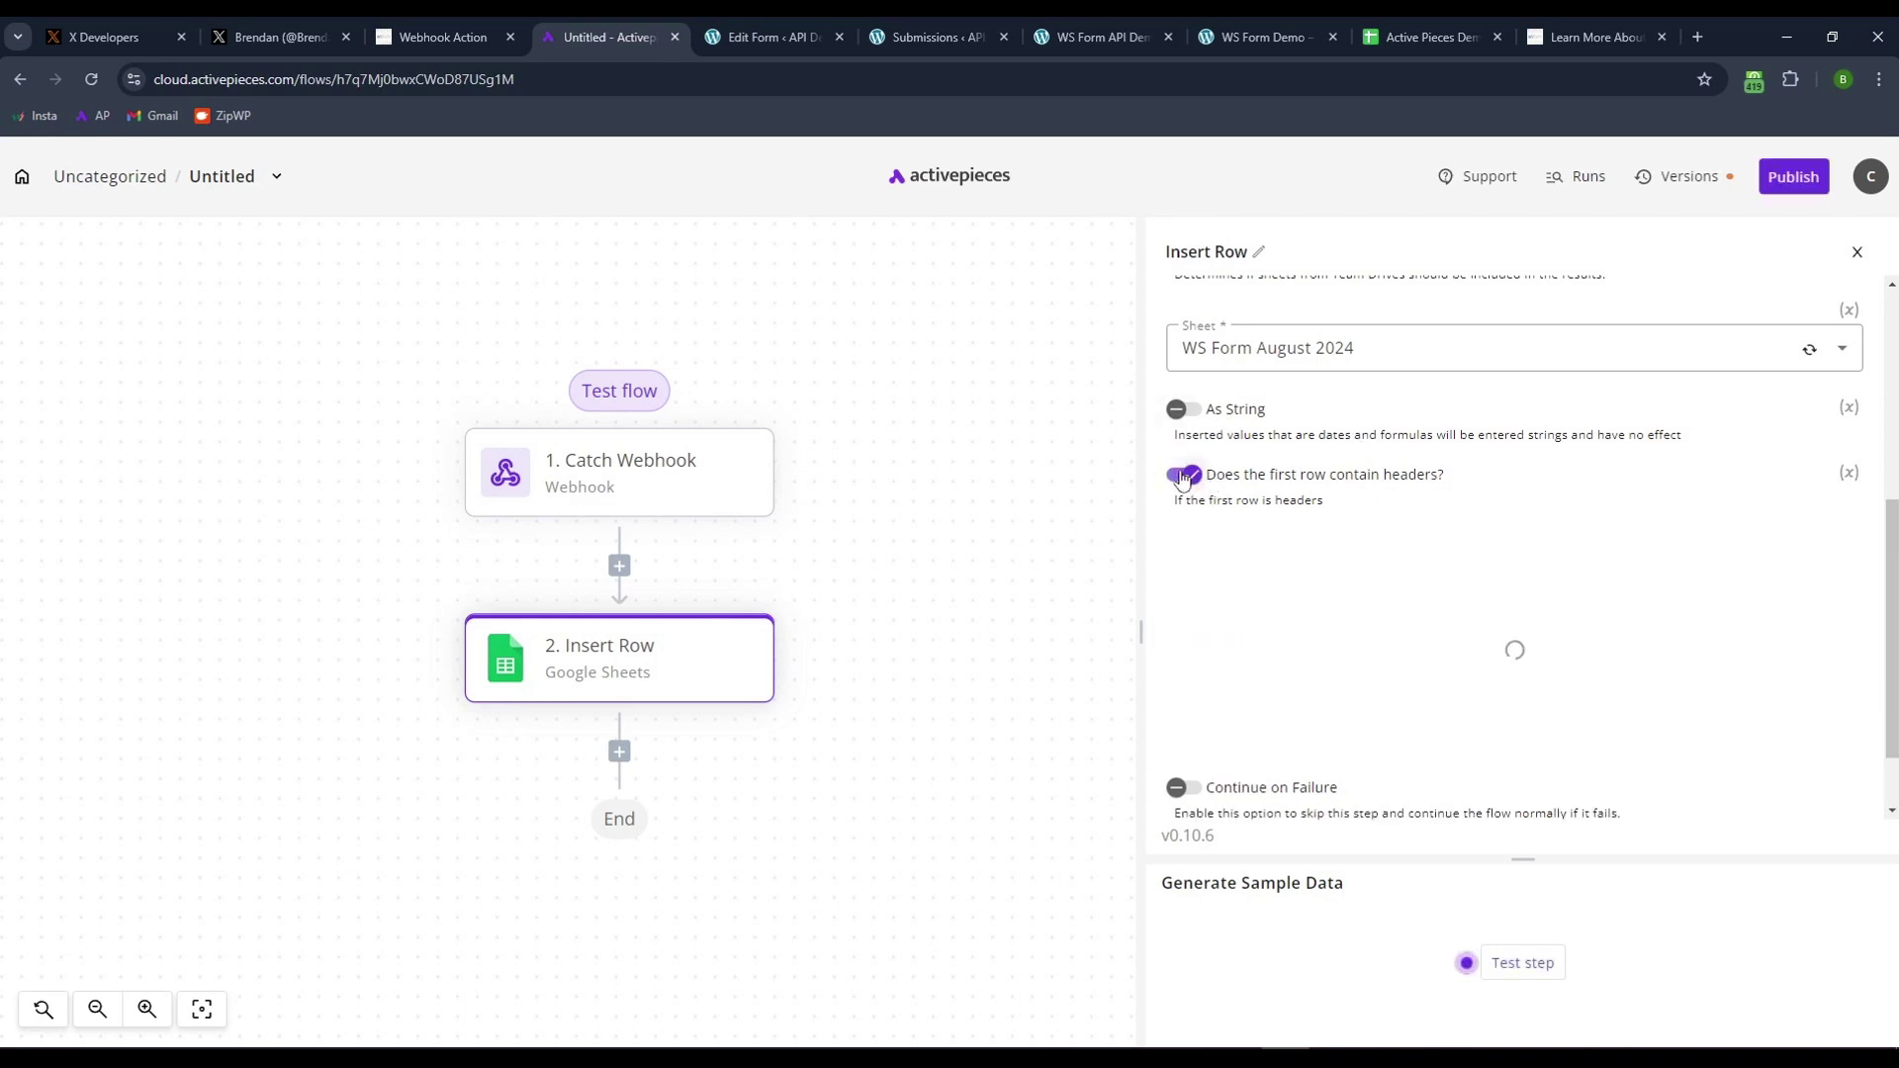
click(1424, 36)
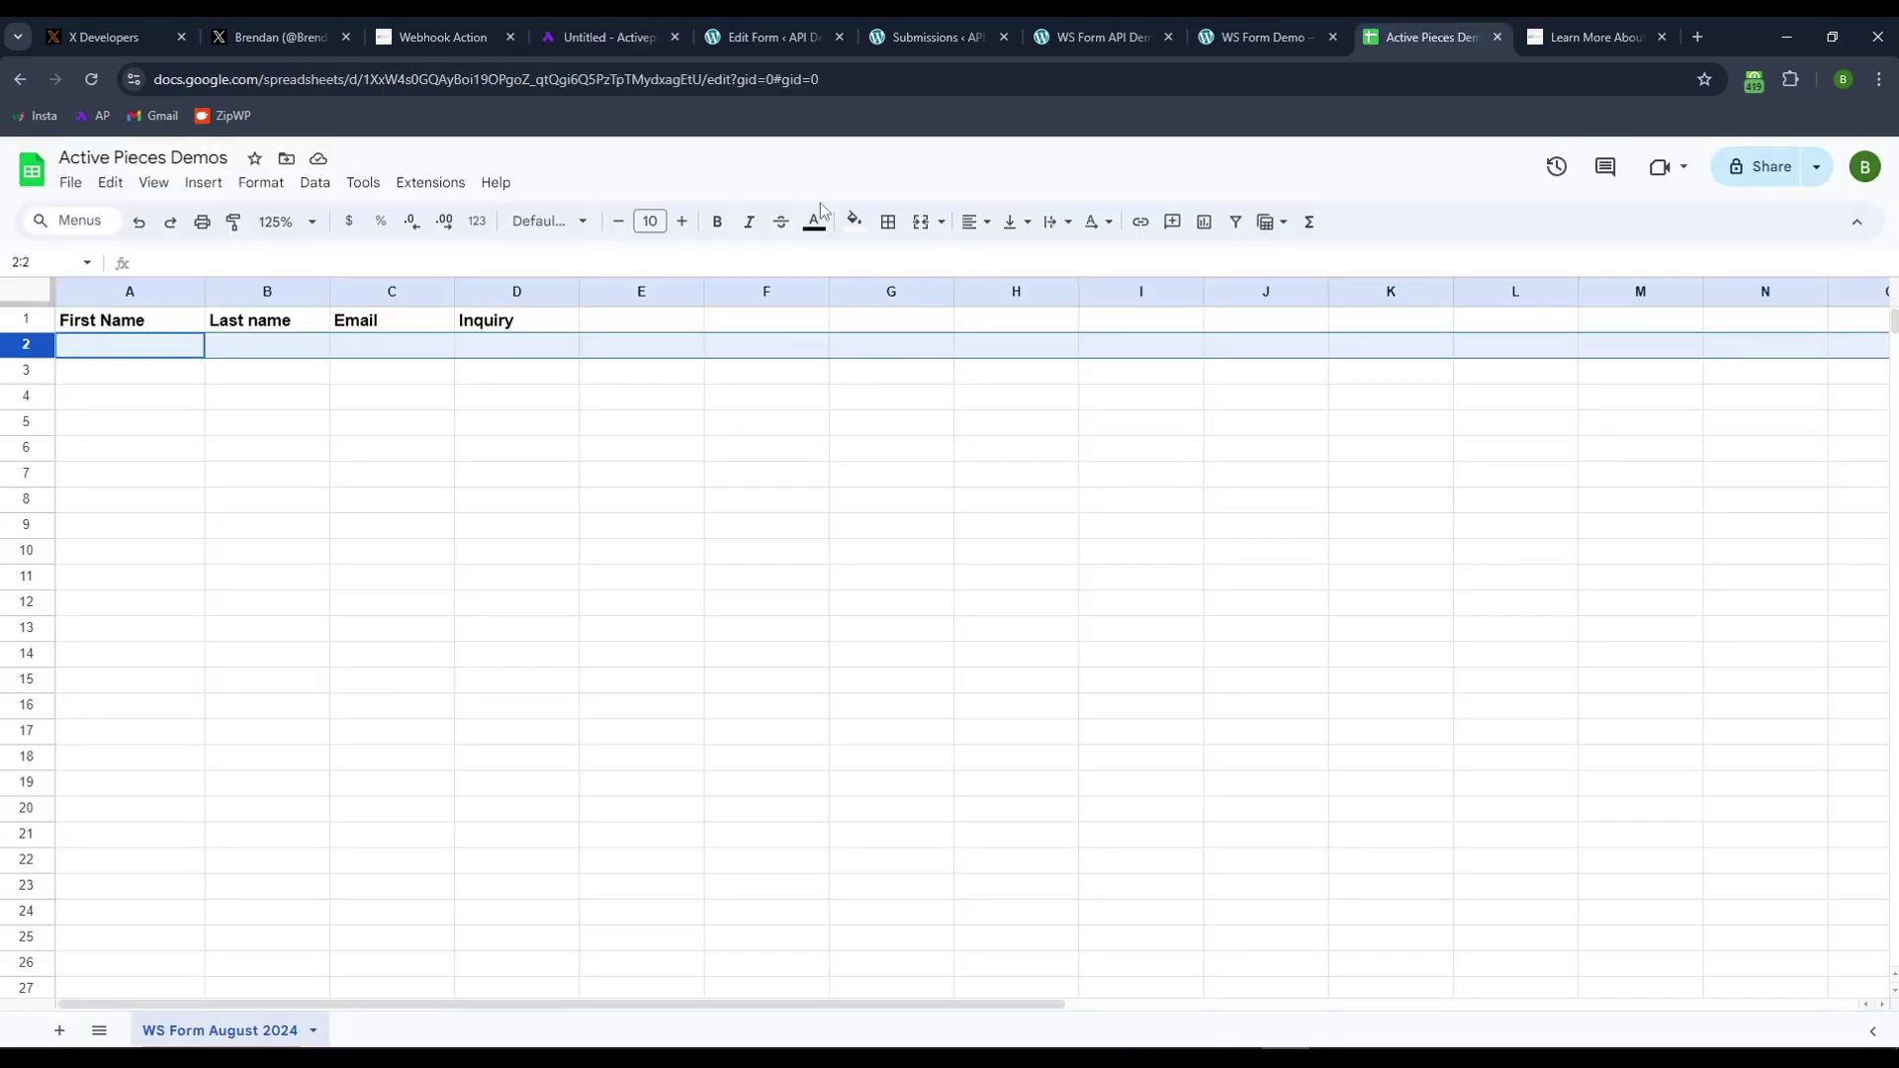
click(273, 326)
click(388, 322)
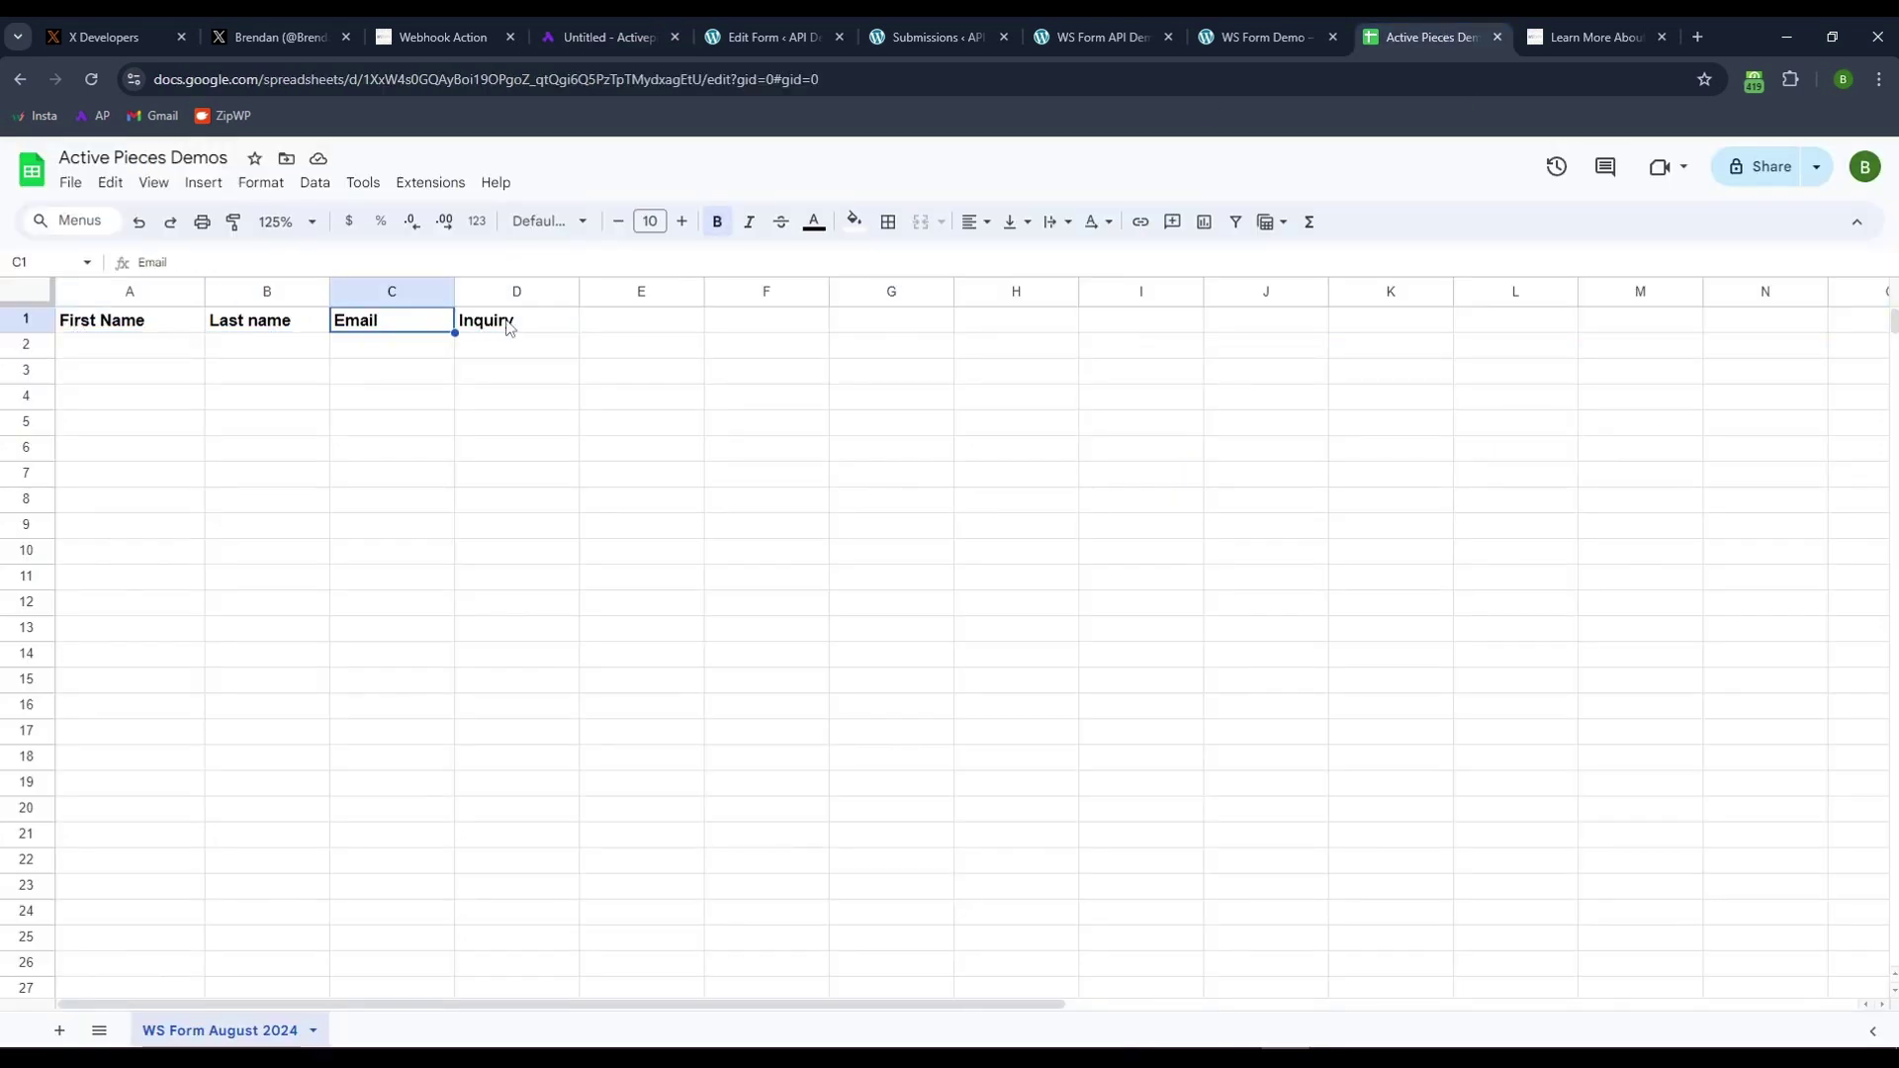
click(509, 326)
click(32, 318)
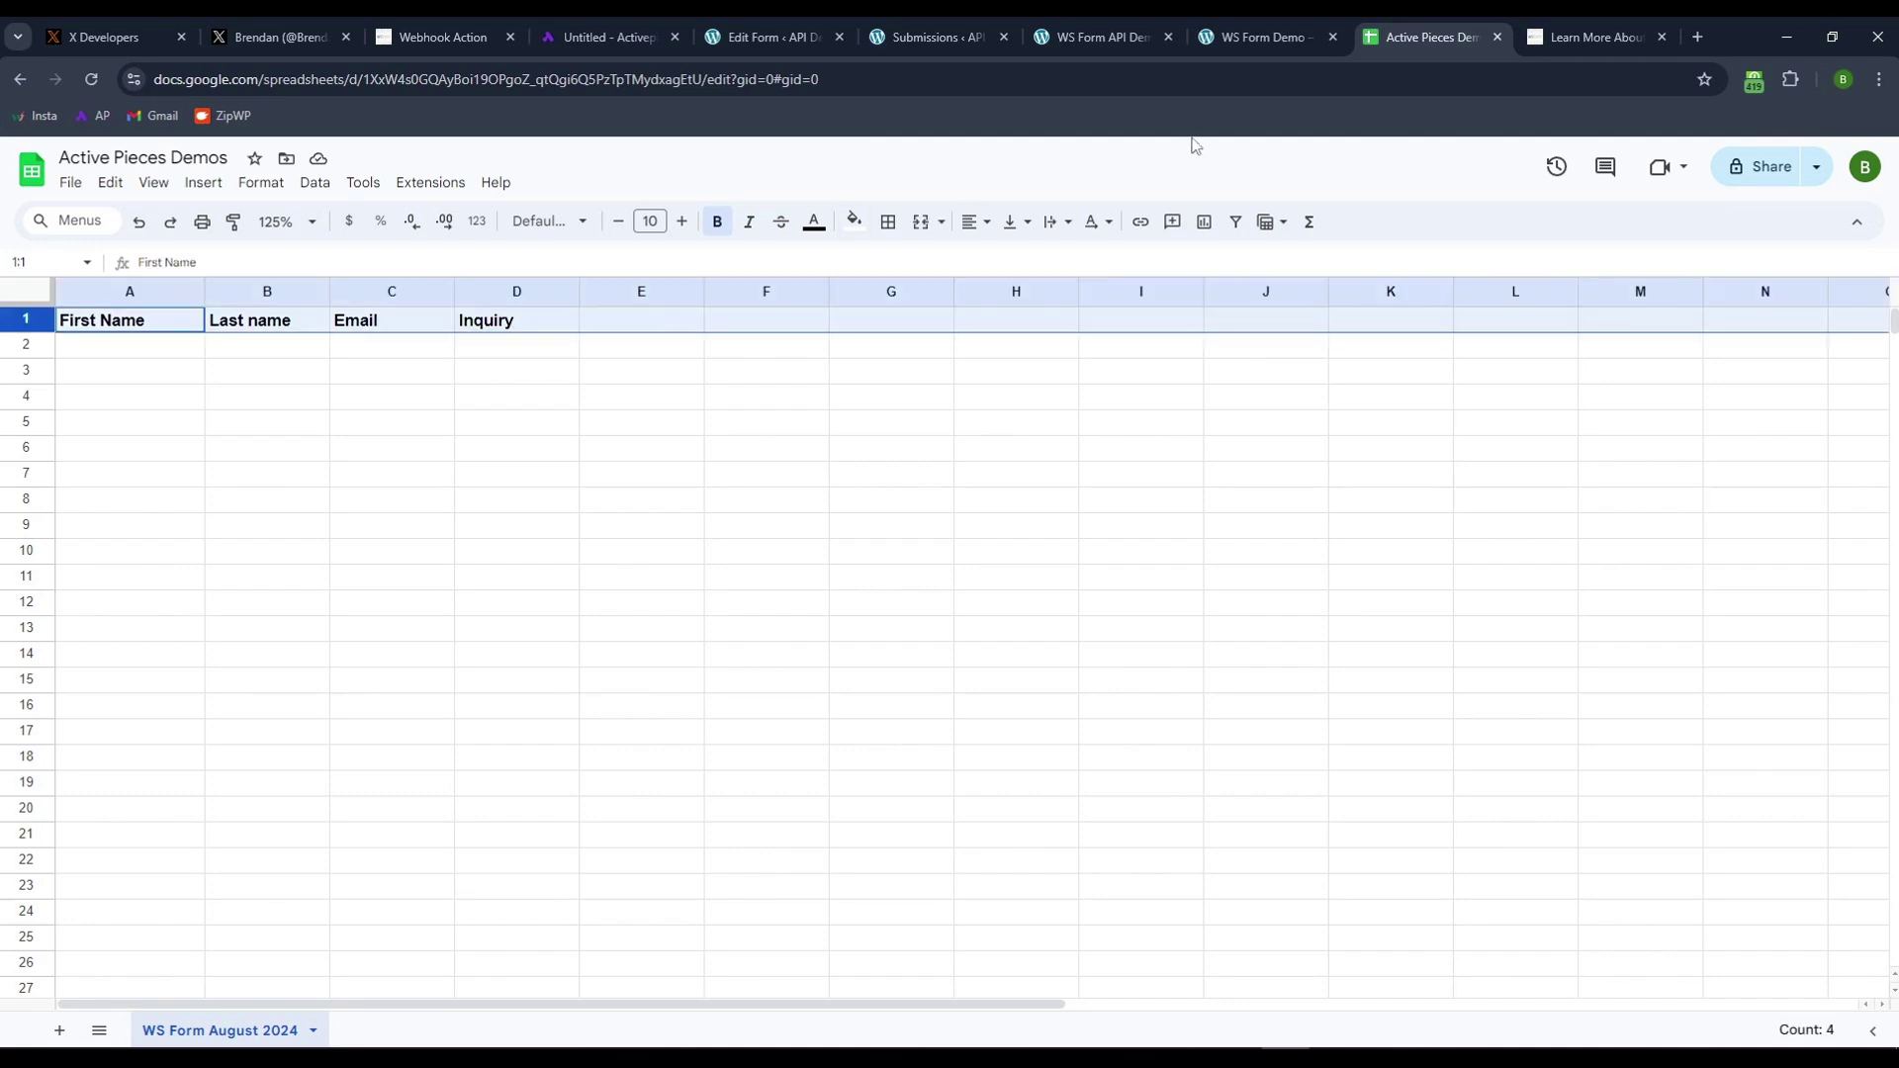
click(609, 44)
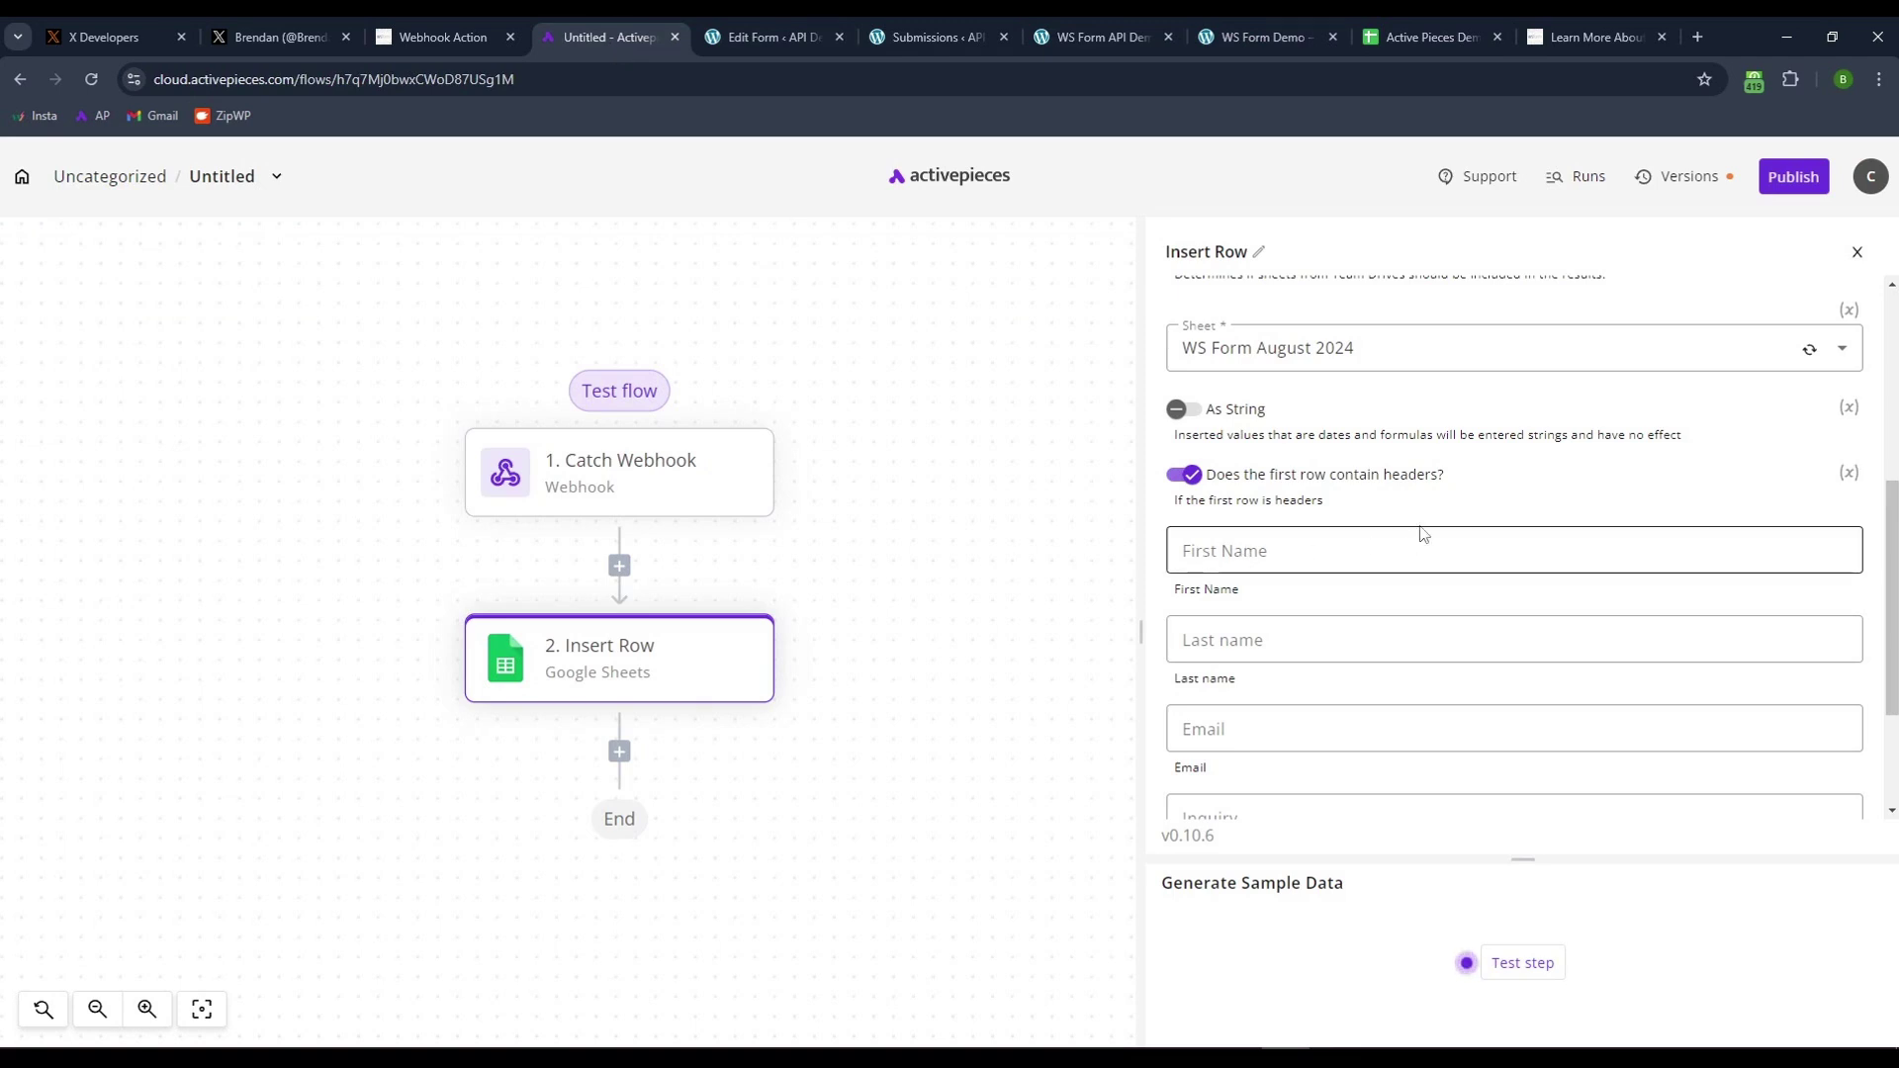
- Map the webhook body's First Name into the Insert Row First Name column
scroll(1440, 511, down, 1)
click(1310, 451)
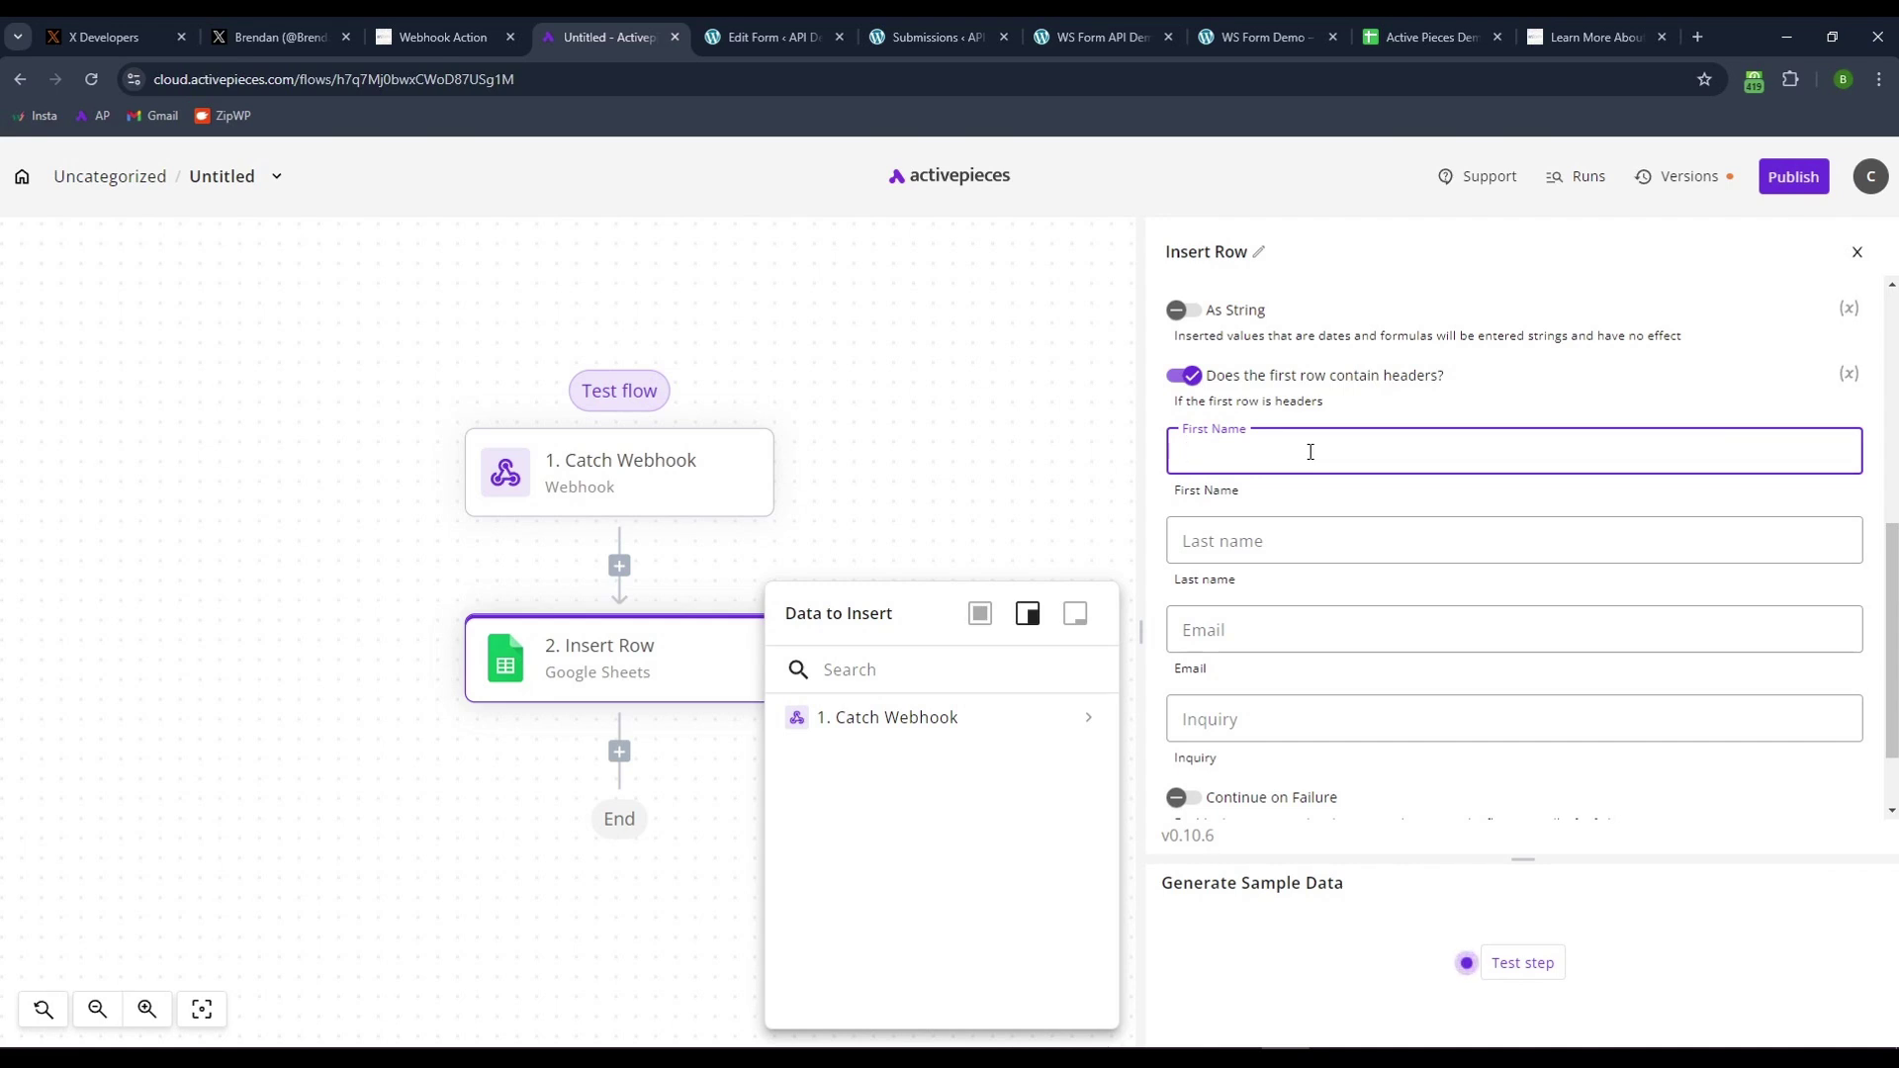
click(1373, 776)
scroll(1373, 775, down, 1)
scroll(1373, 774, up, 1)
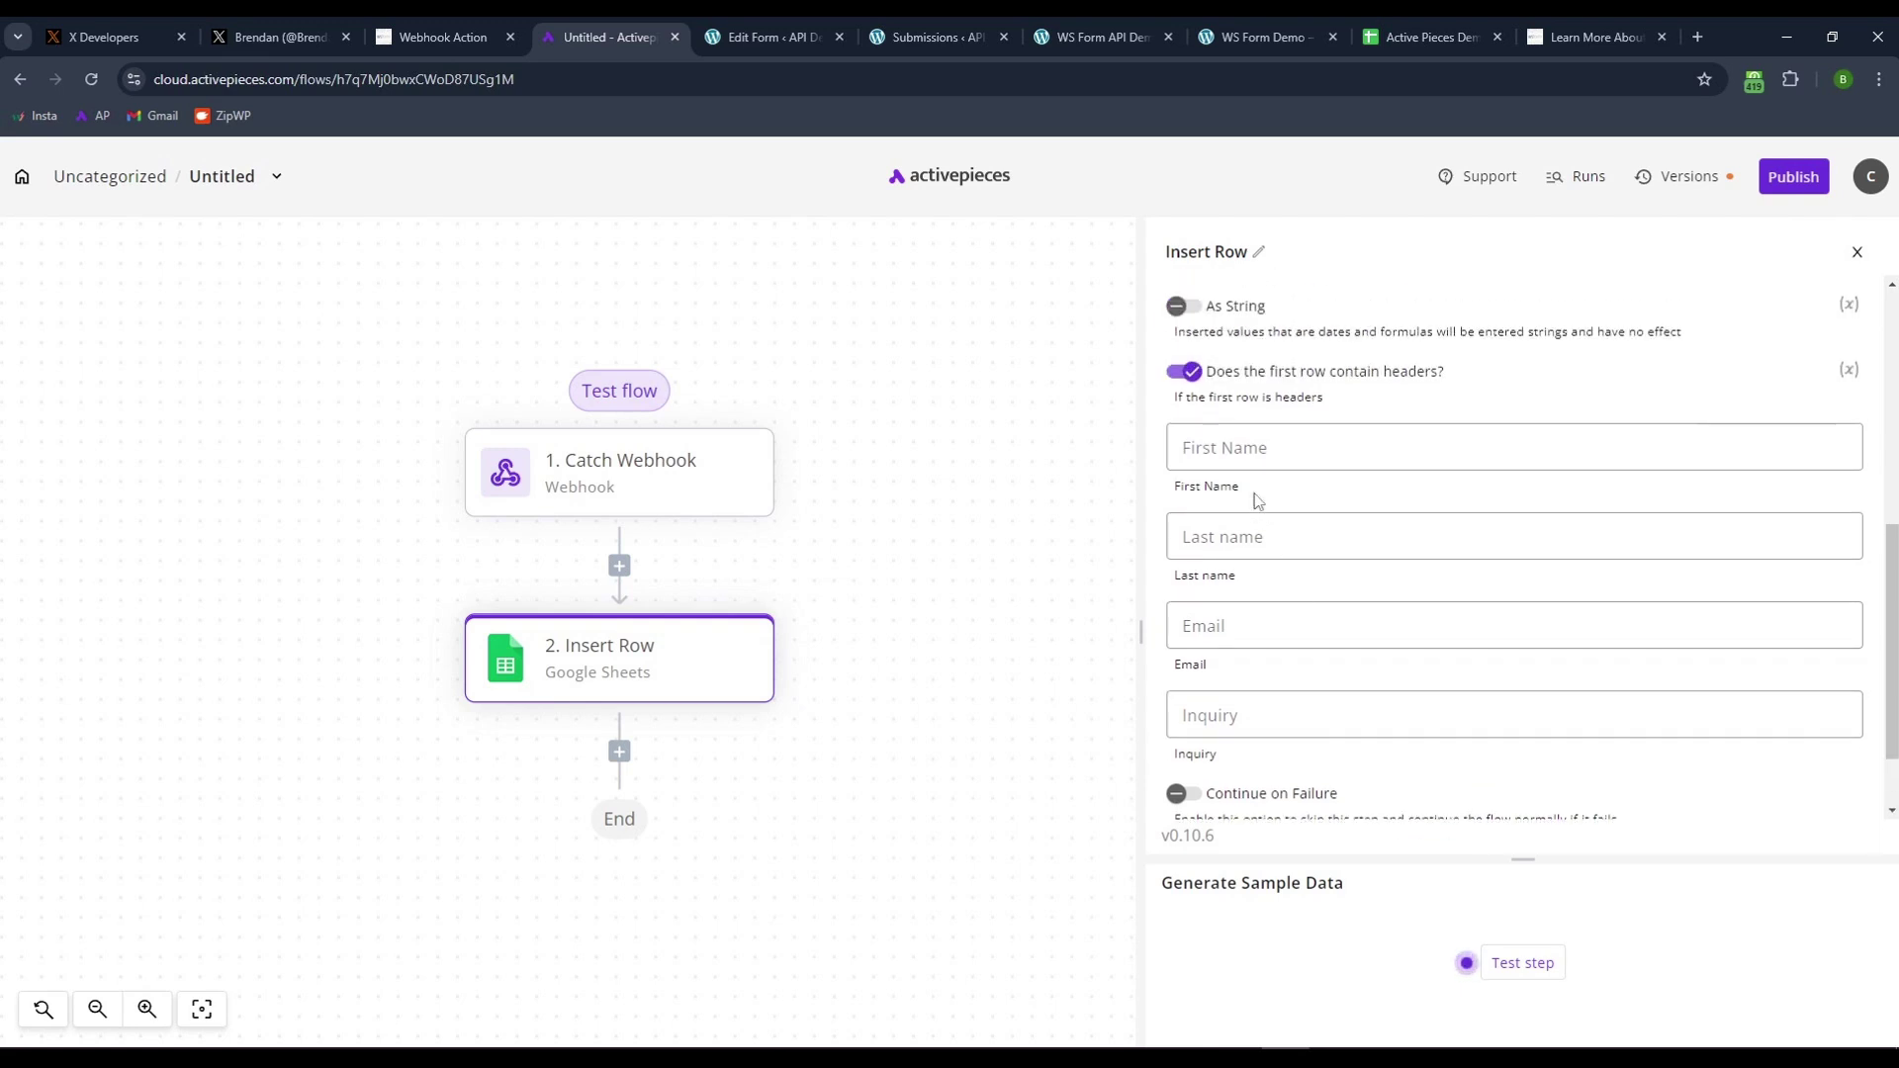
click(1248, 449)
click(955, 719)
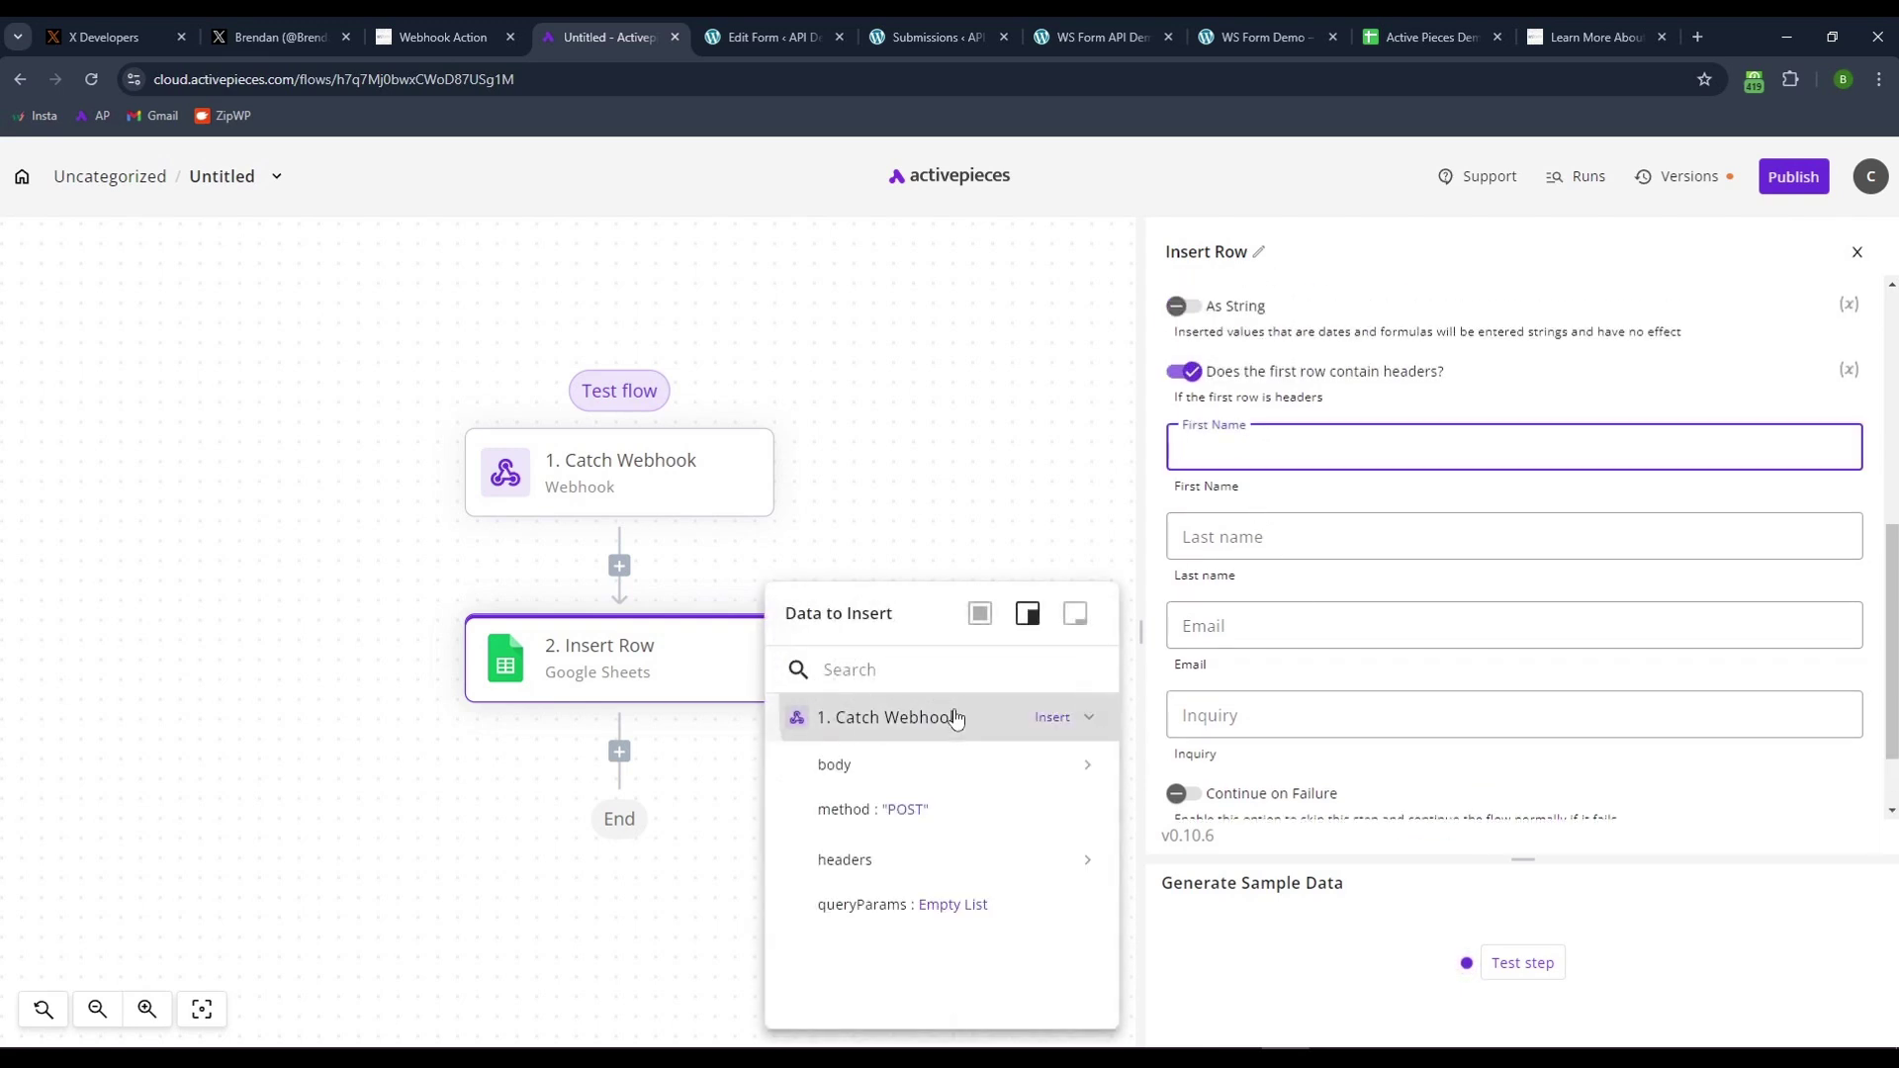
click(856, 764)
click(895, 723)
click(897, 724)
click(911, 776)
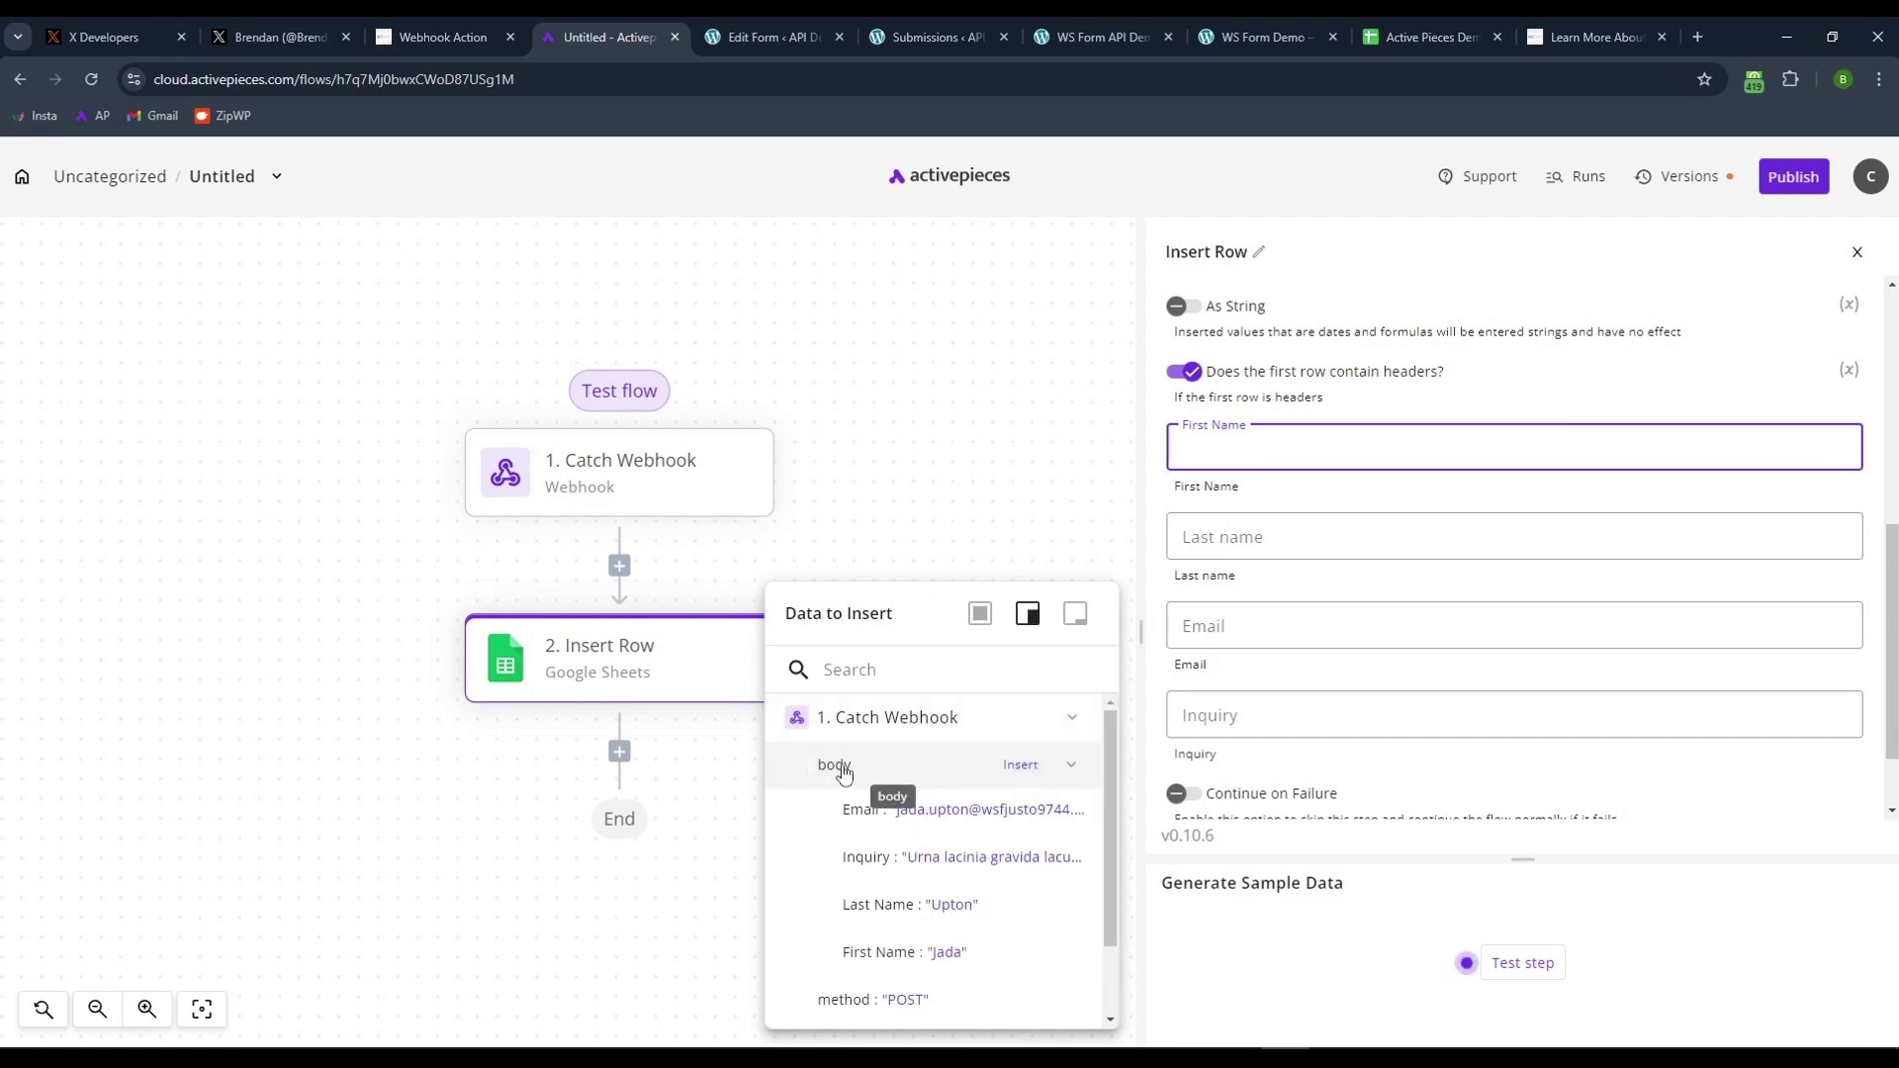
click(871, 952)
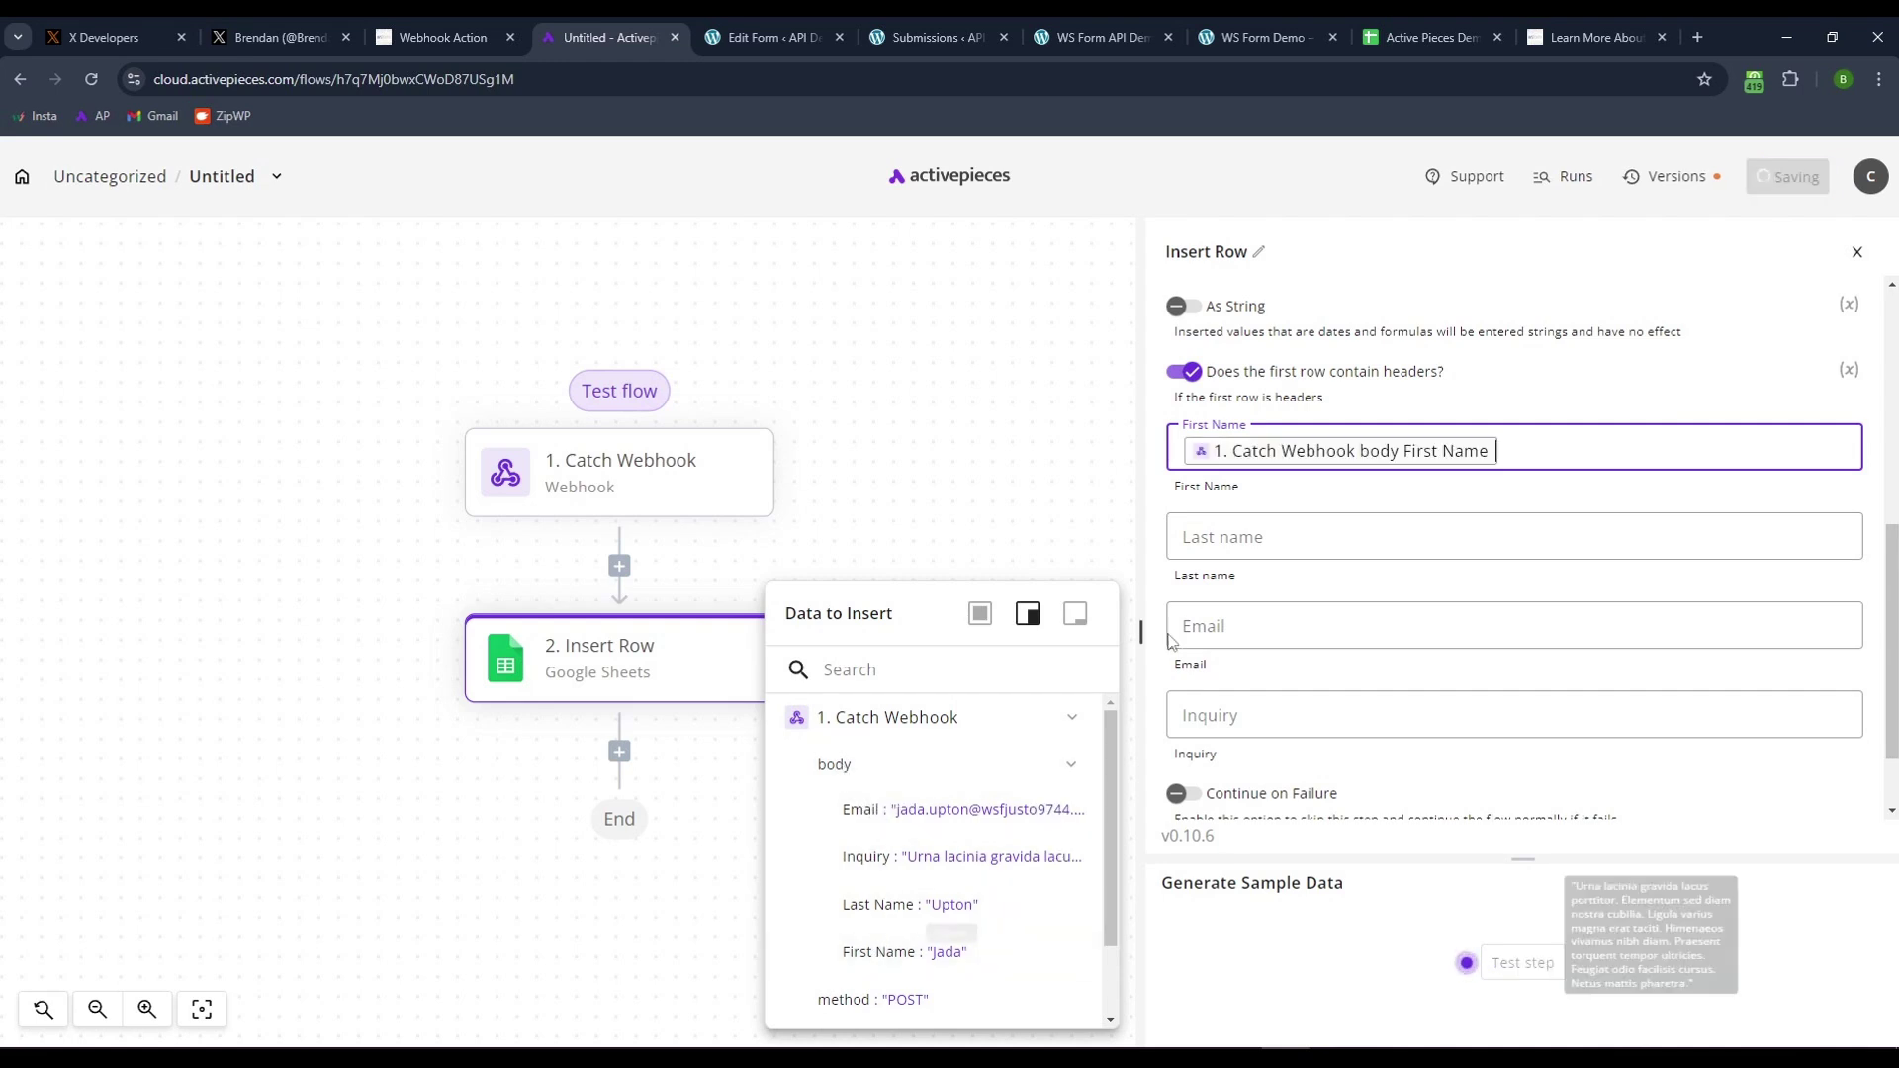
- Map the webhook's Last Name, Email and Inquiry into their matching Insert Row columns
click(1230, 542)
click(890, 905)
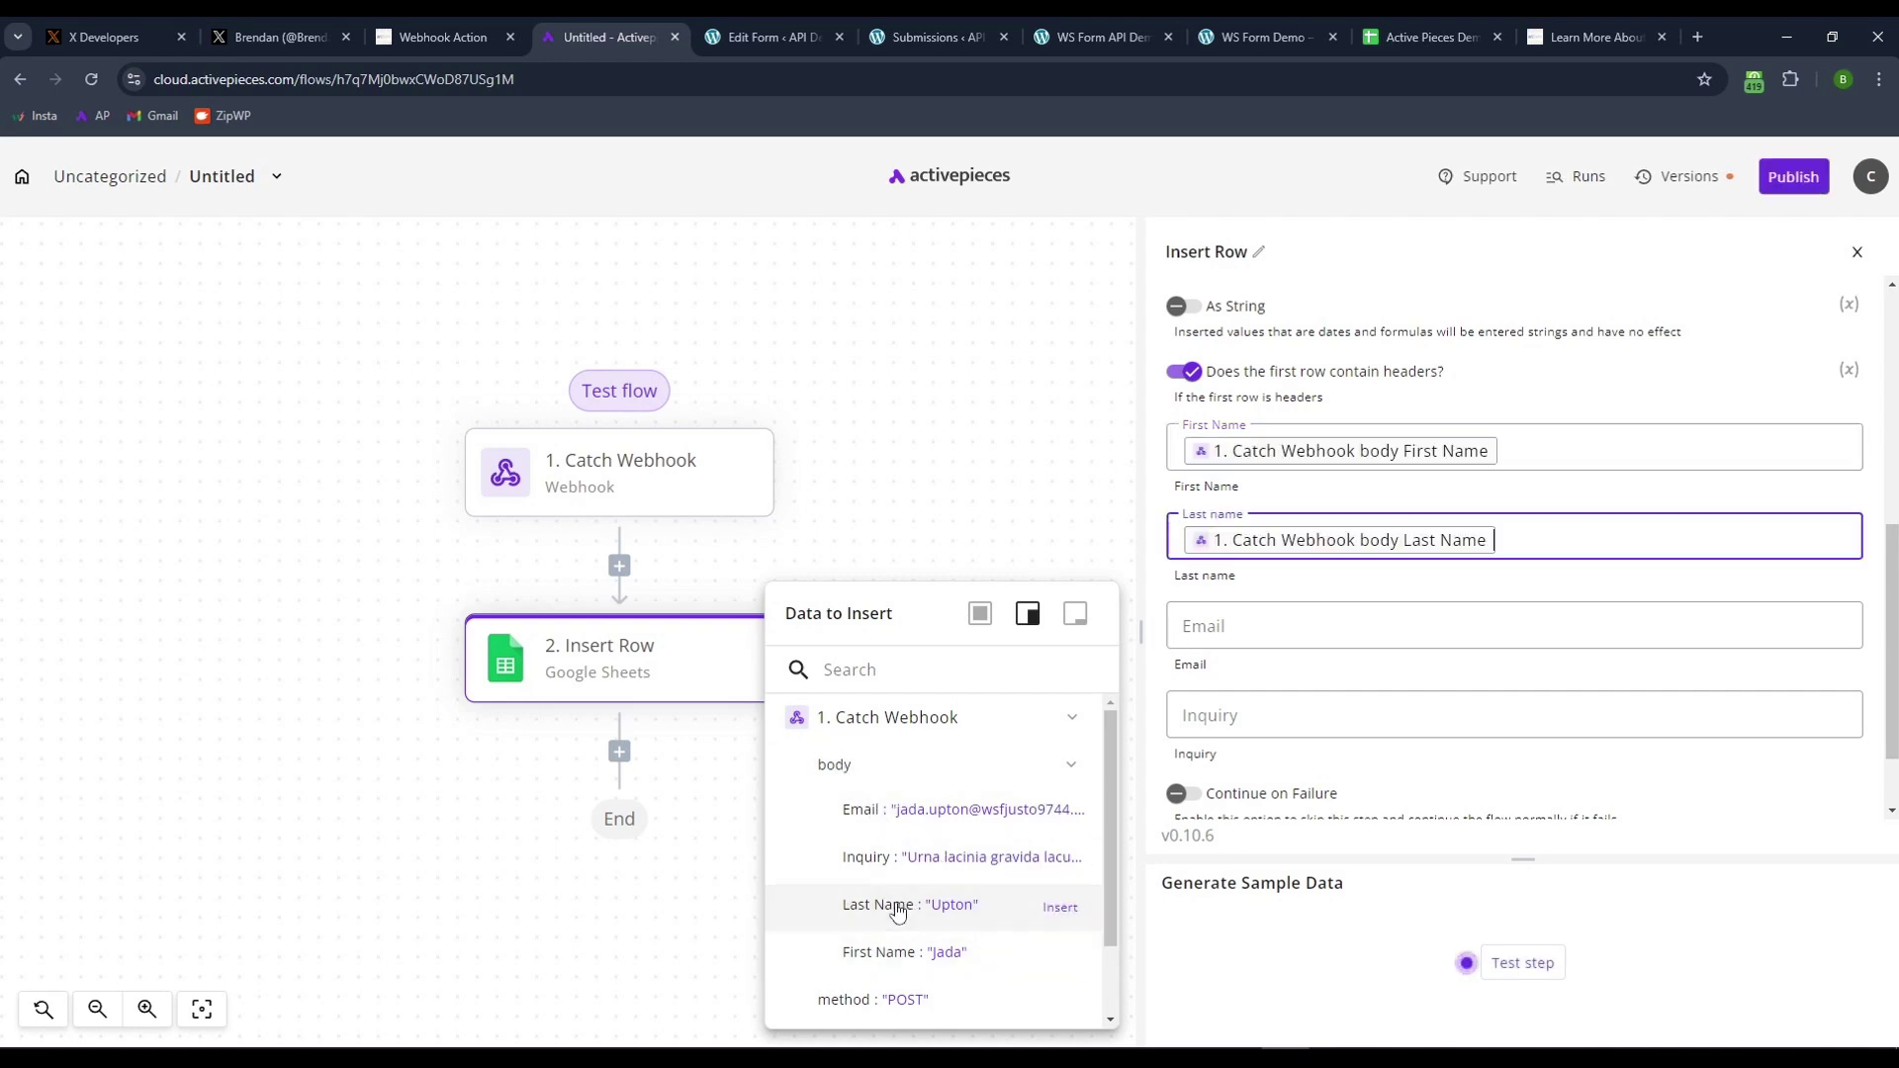
click(1178, 638)
click(853, 719)
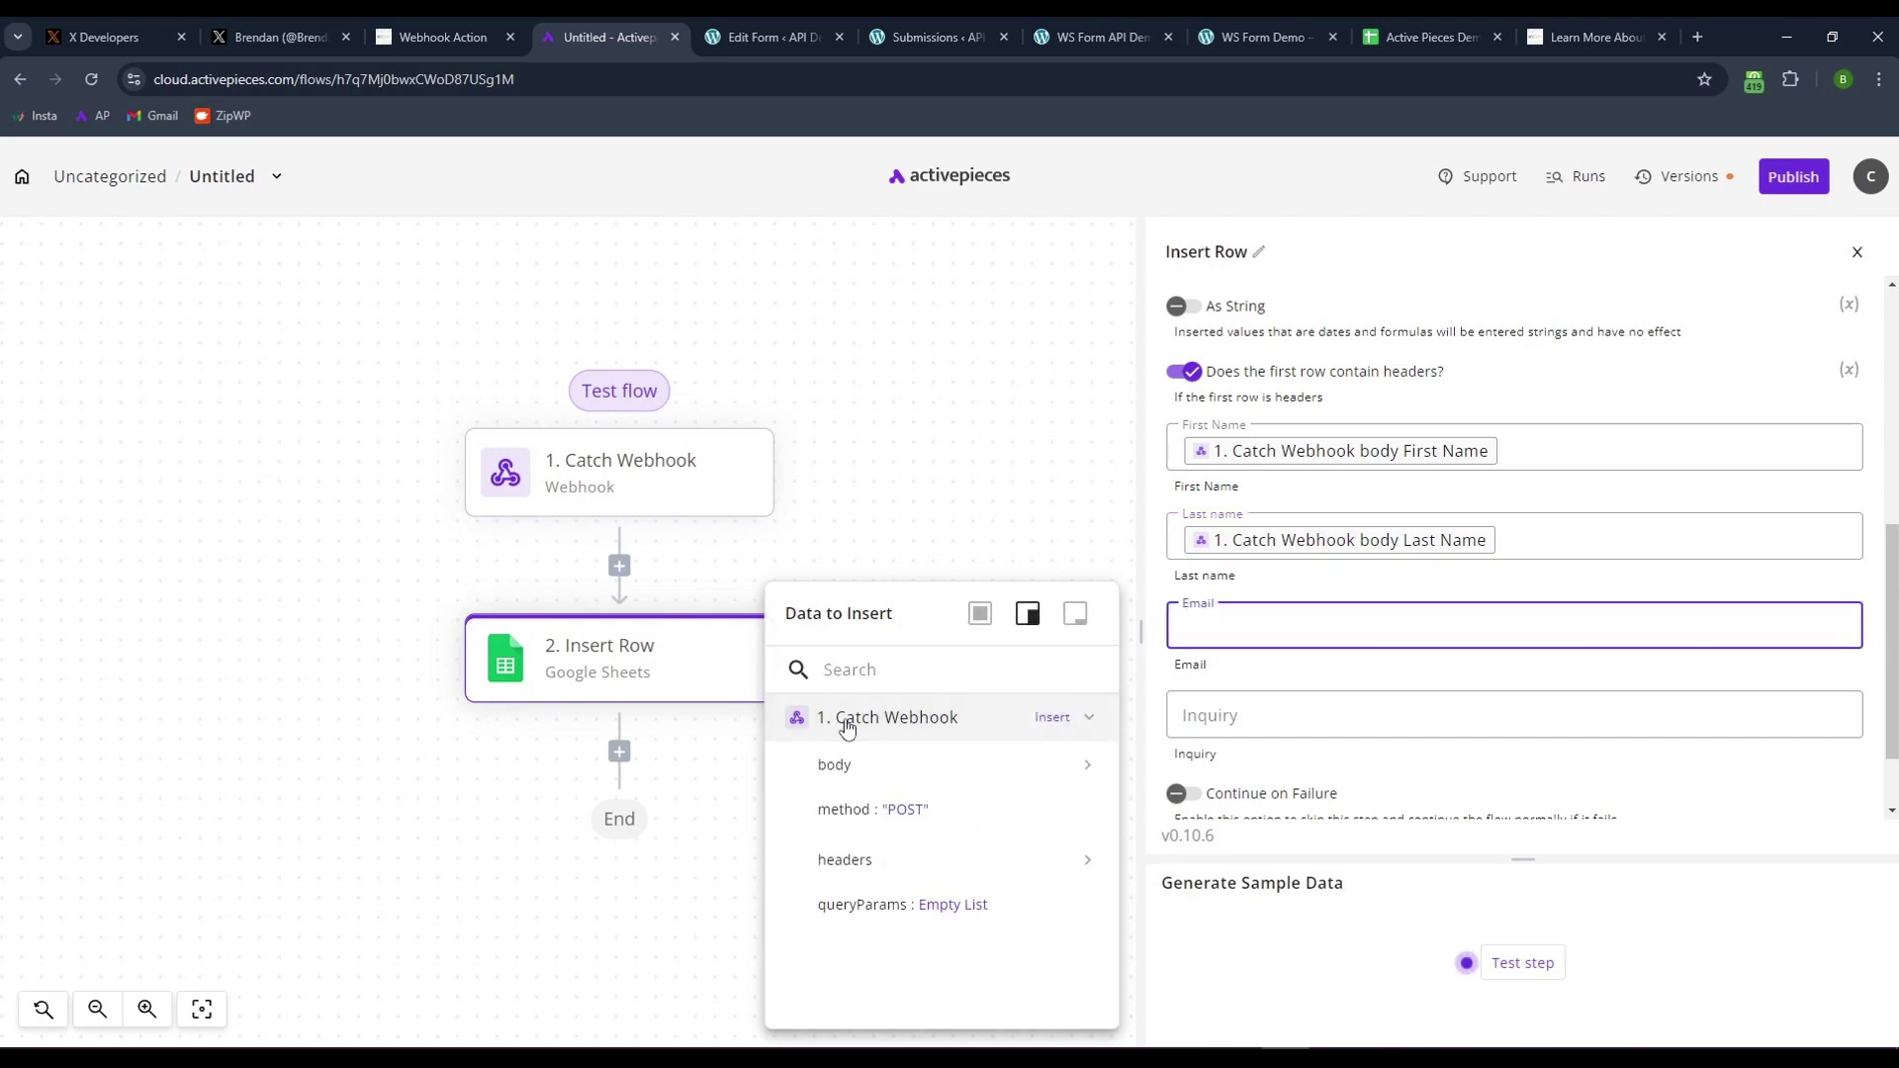
click(843, 769)
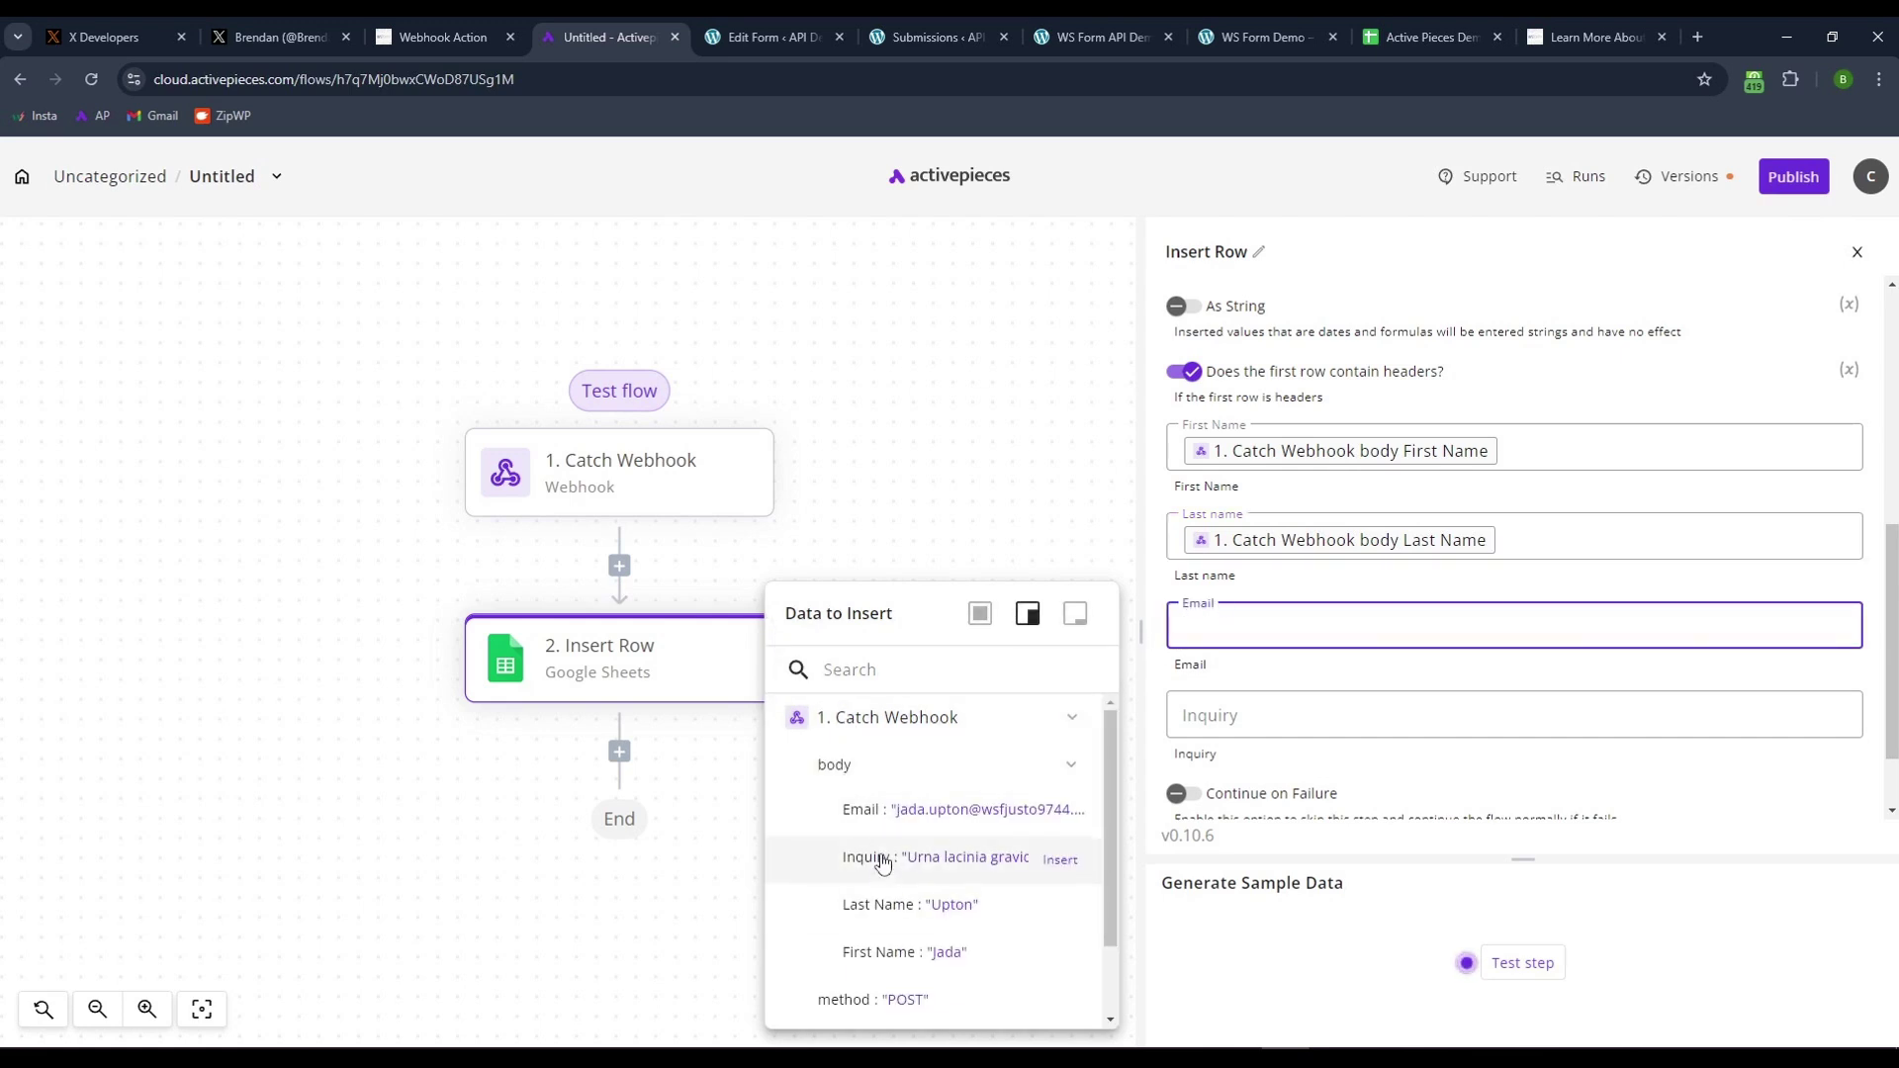
click(928, 813)
key(Tab)
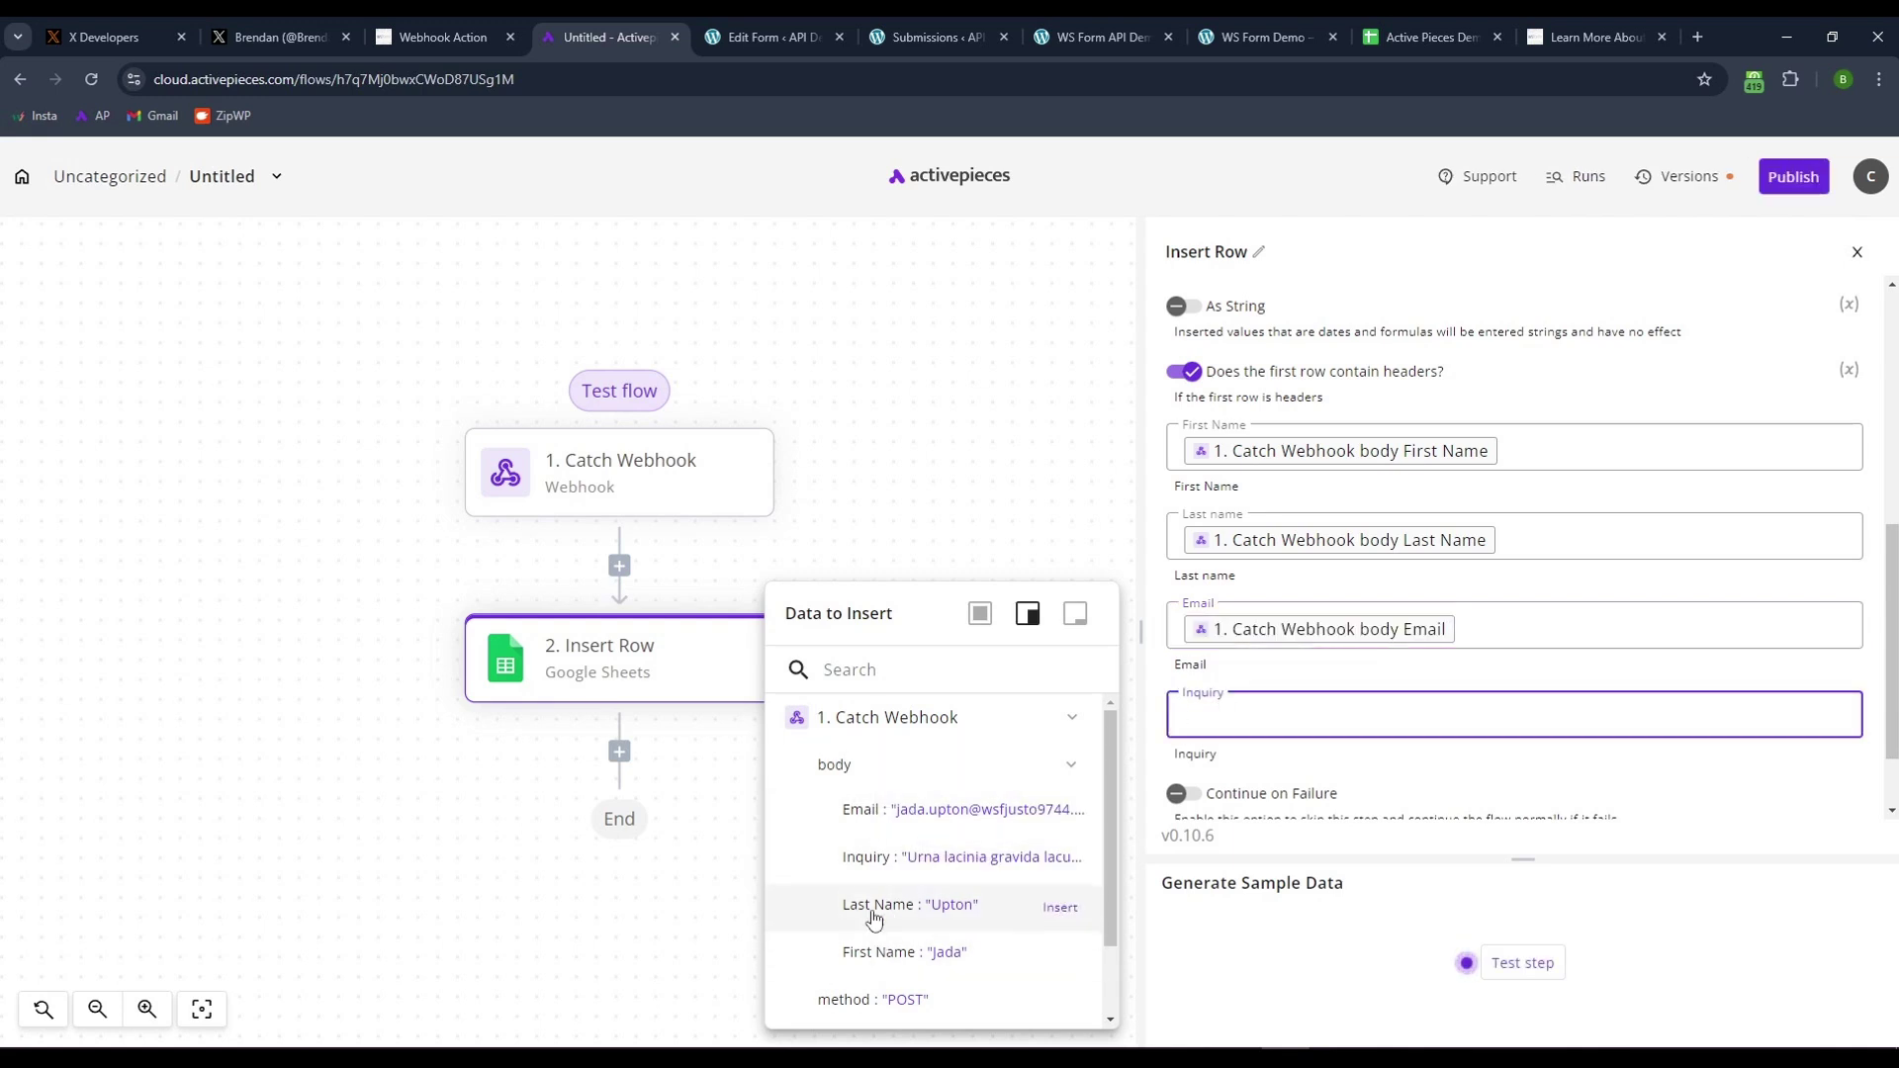
click(875, 858)
- Test the Insert Row step and confirm the successful result
click(1524, 962)
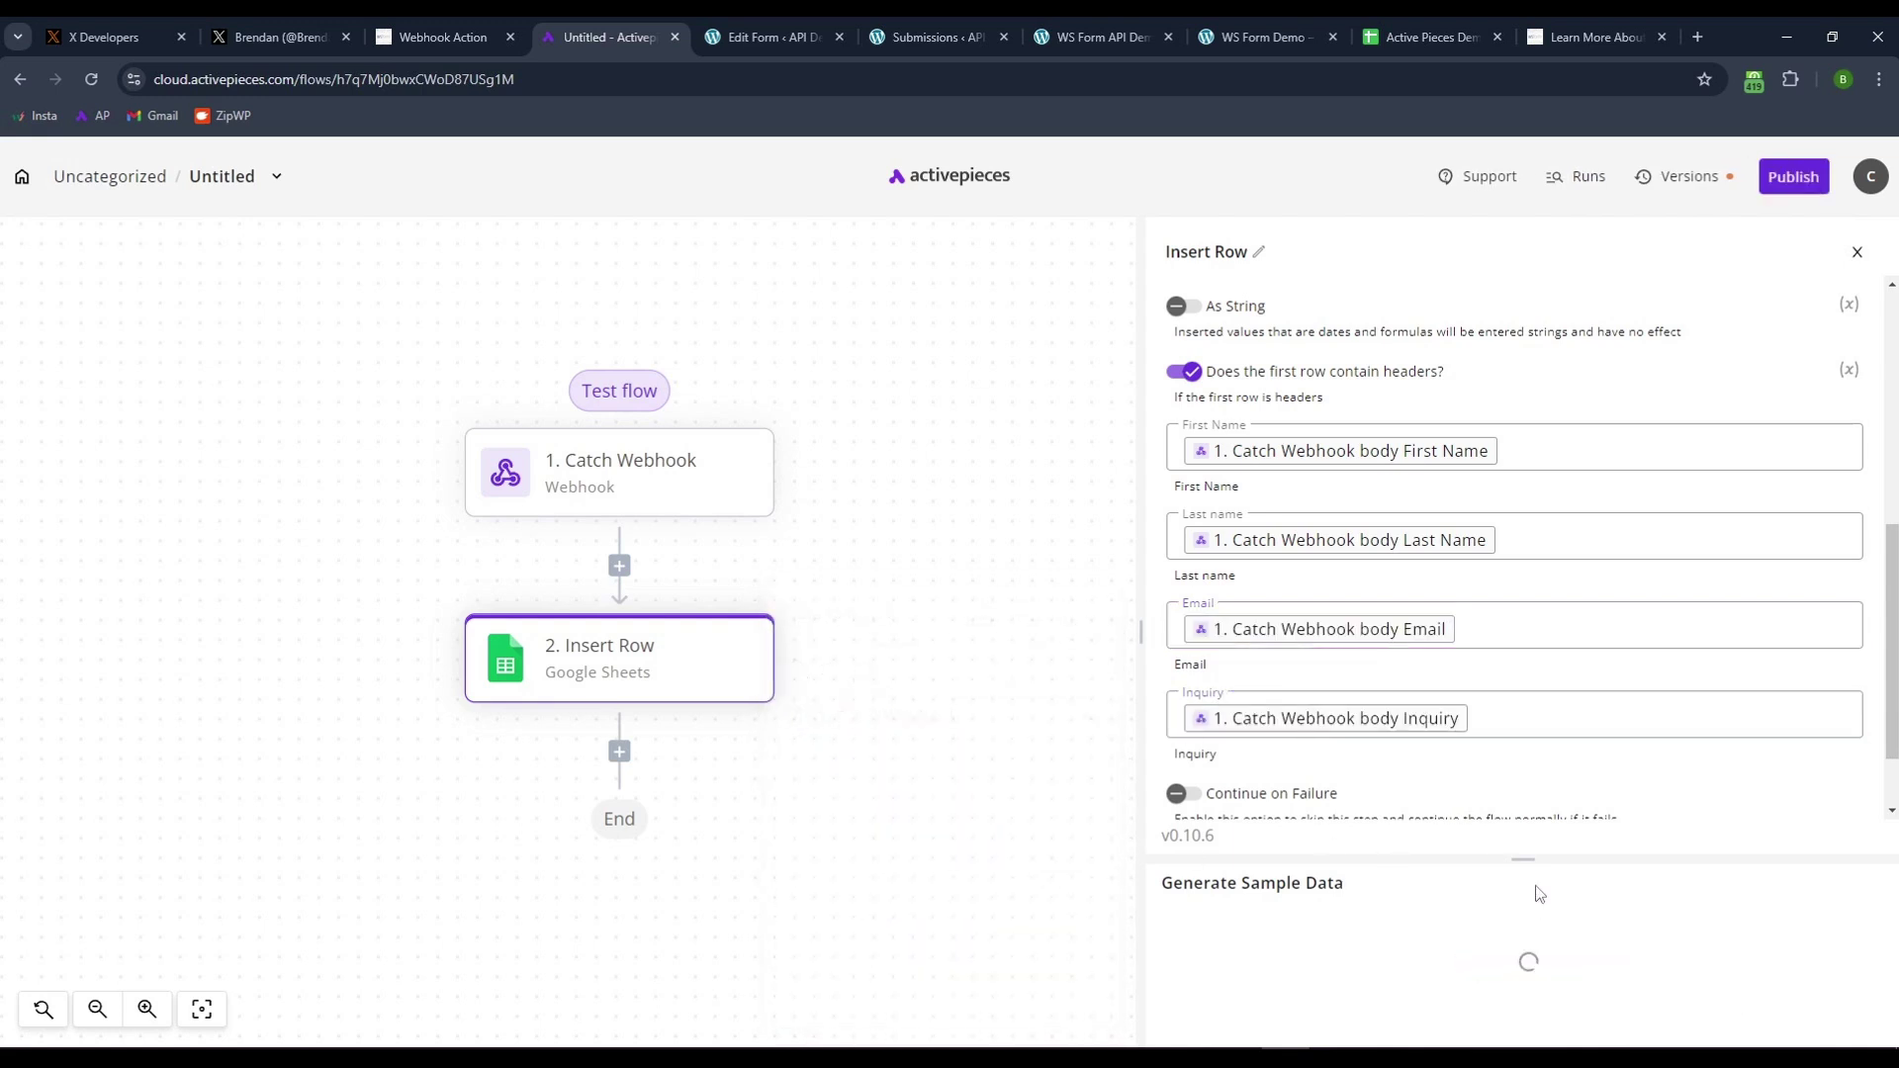
drag(1524, 858, 1505, 632)
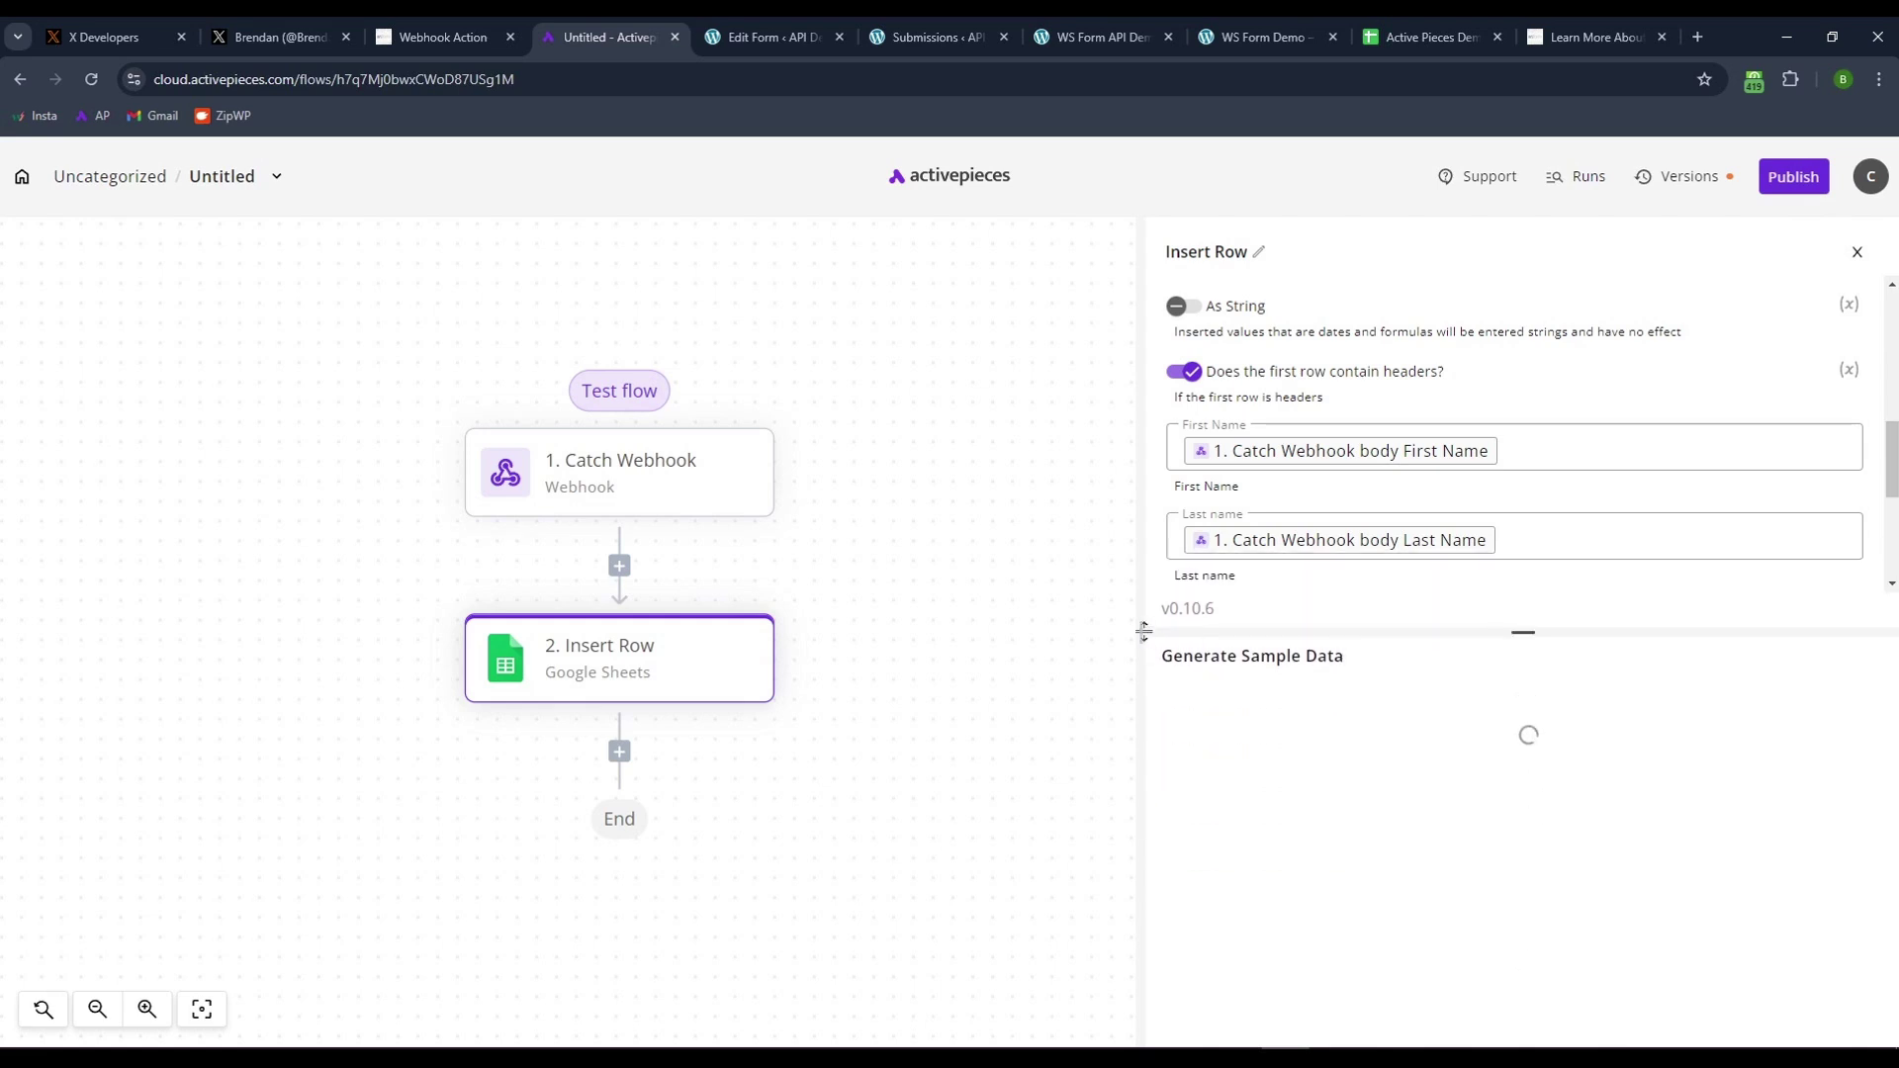
drag(1139, 632, 996, 621)
scroll(1404, 590, down, 2)
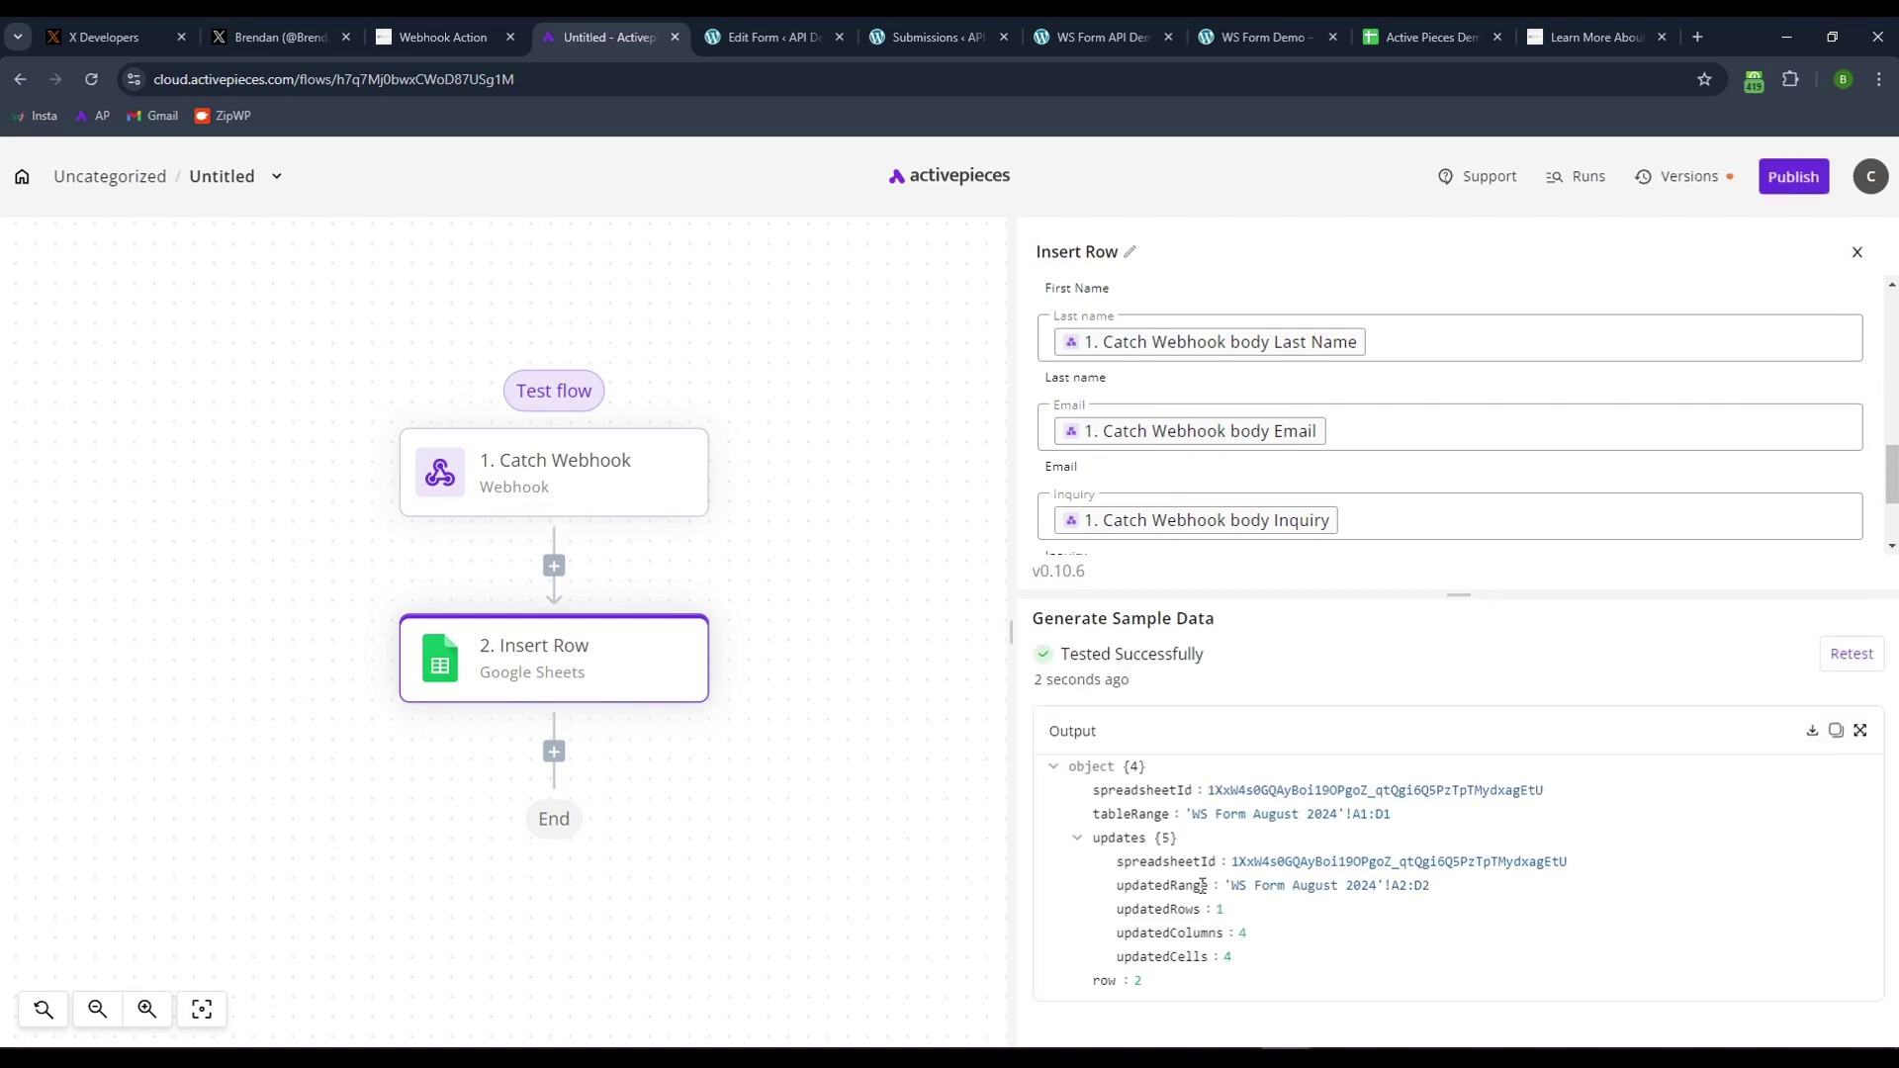
drag(1062, 655, 1207, 654)
click(1140, 851)
scroll(1206, 455, down, 1)
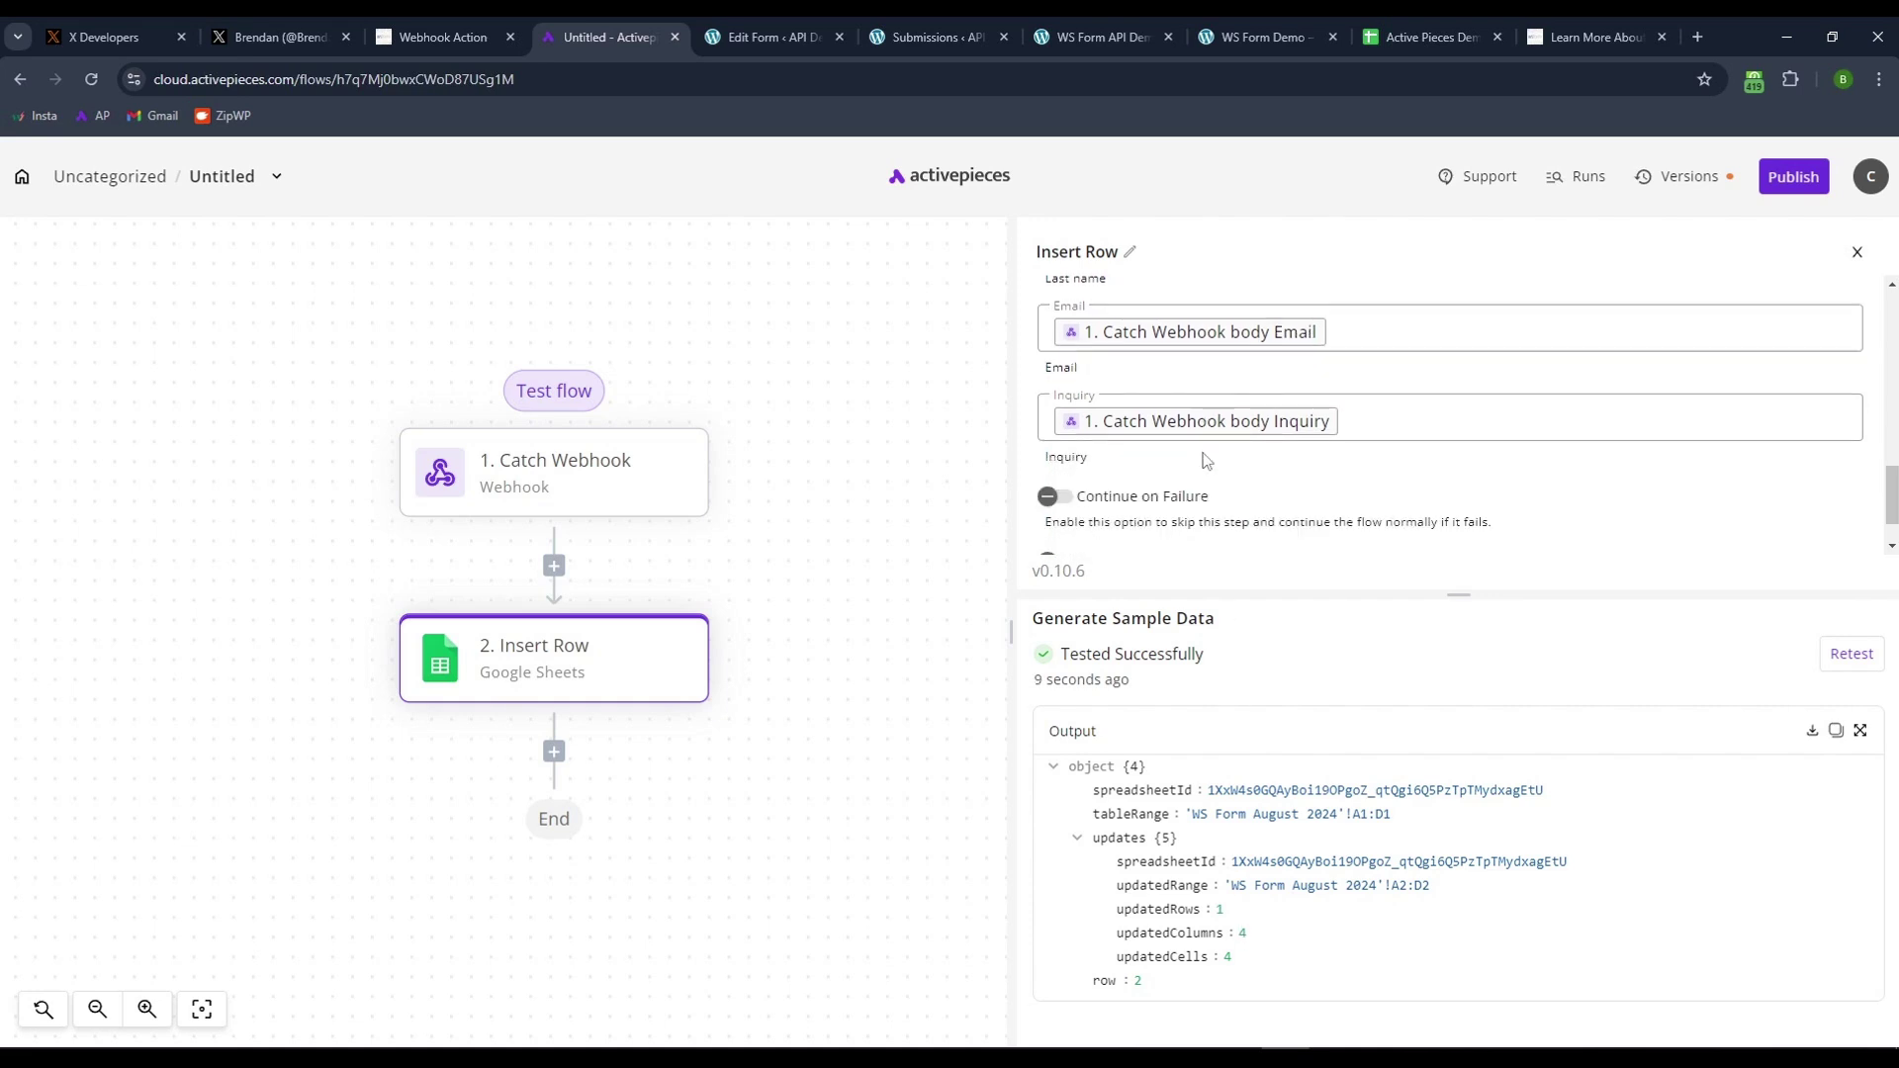
scroll(1205, 461, up, 1)
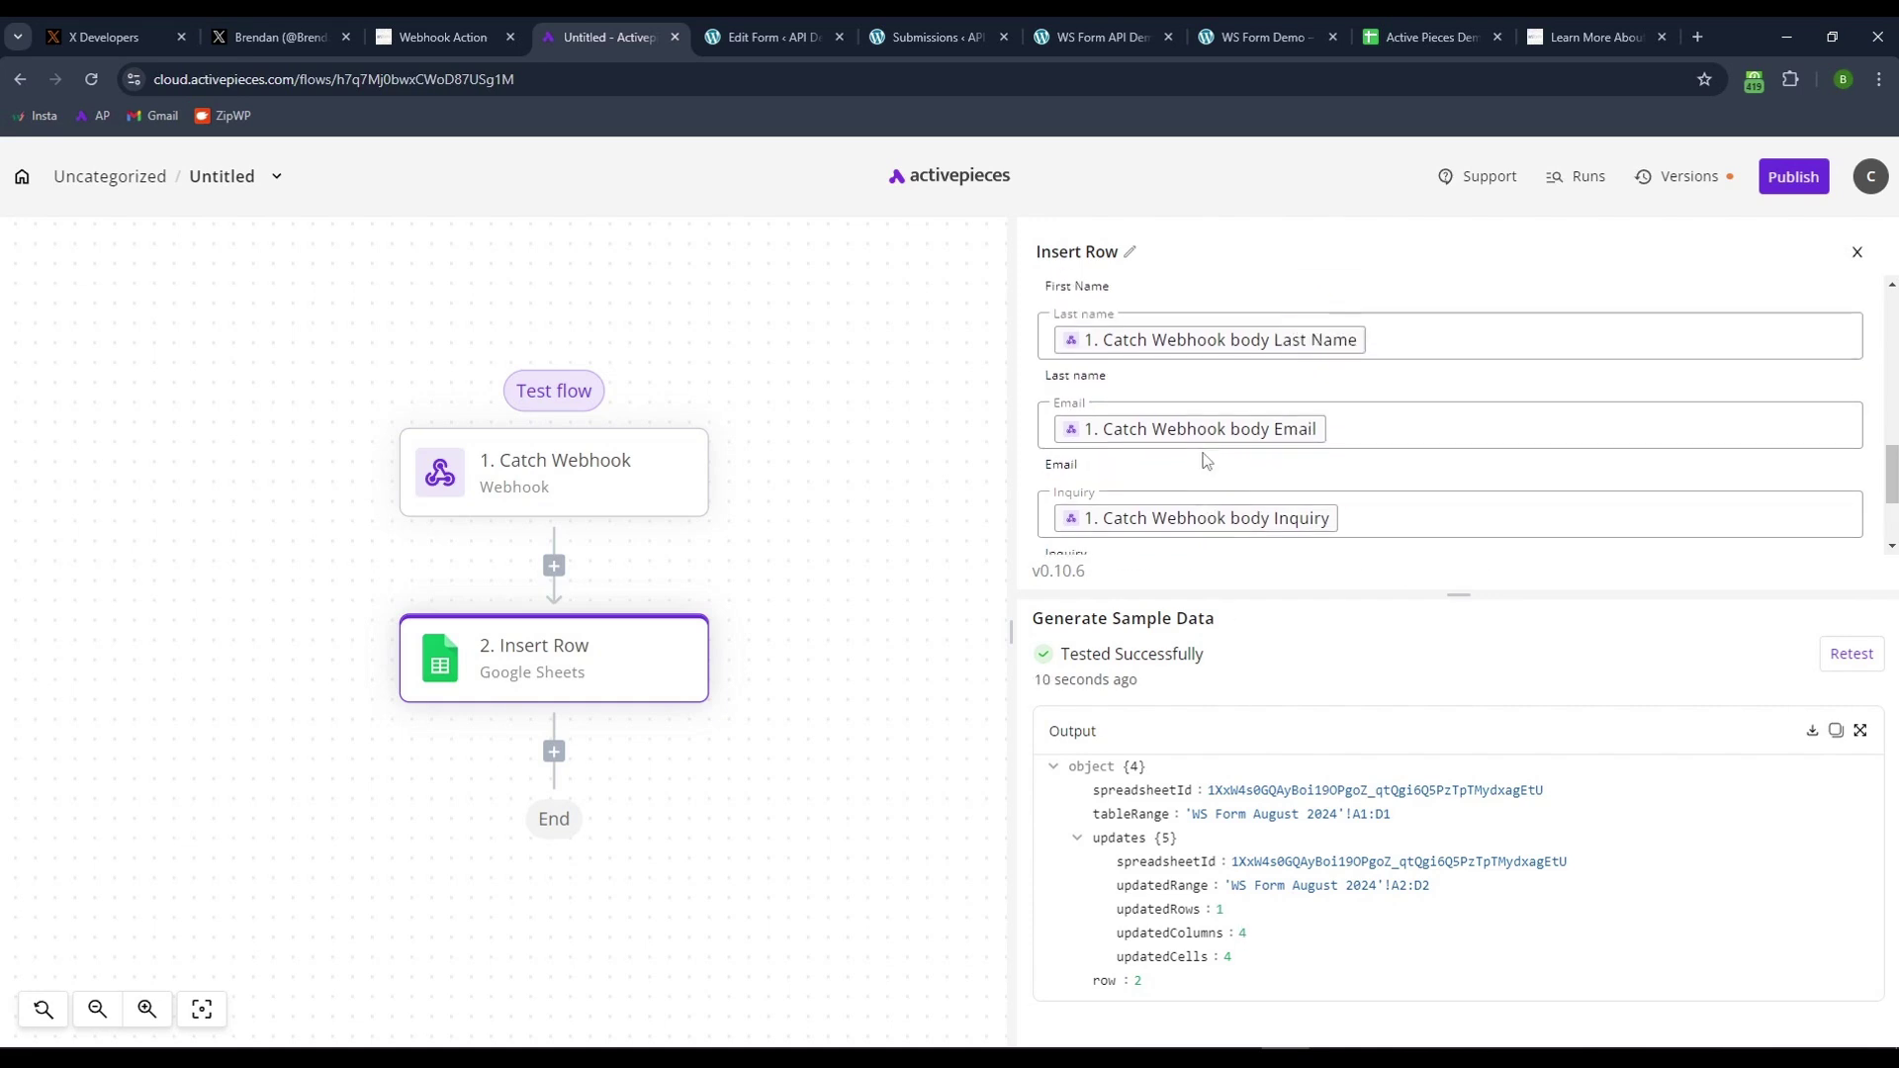
- Inspect row 2 of Active Pieces Demos for the test submission's name, email and inquiry
click(1415, 40)
click(382, 501)
click(125, 354)
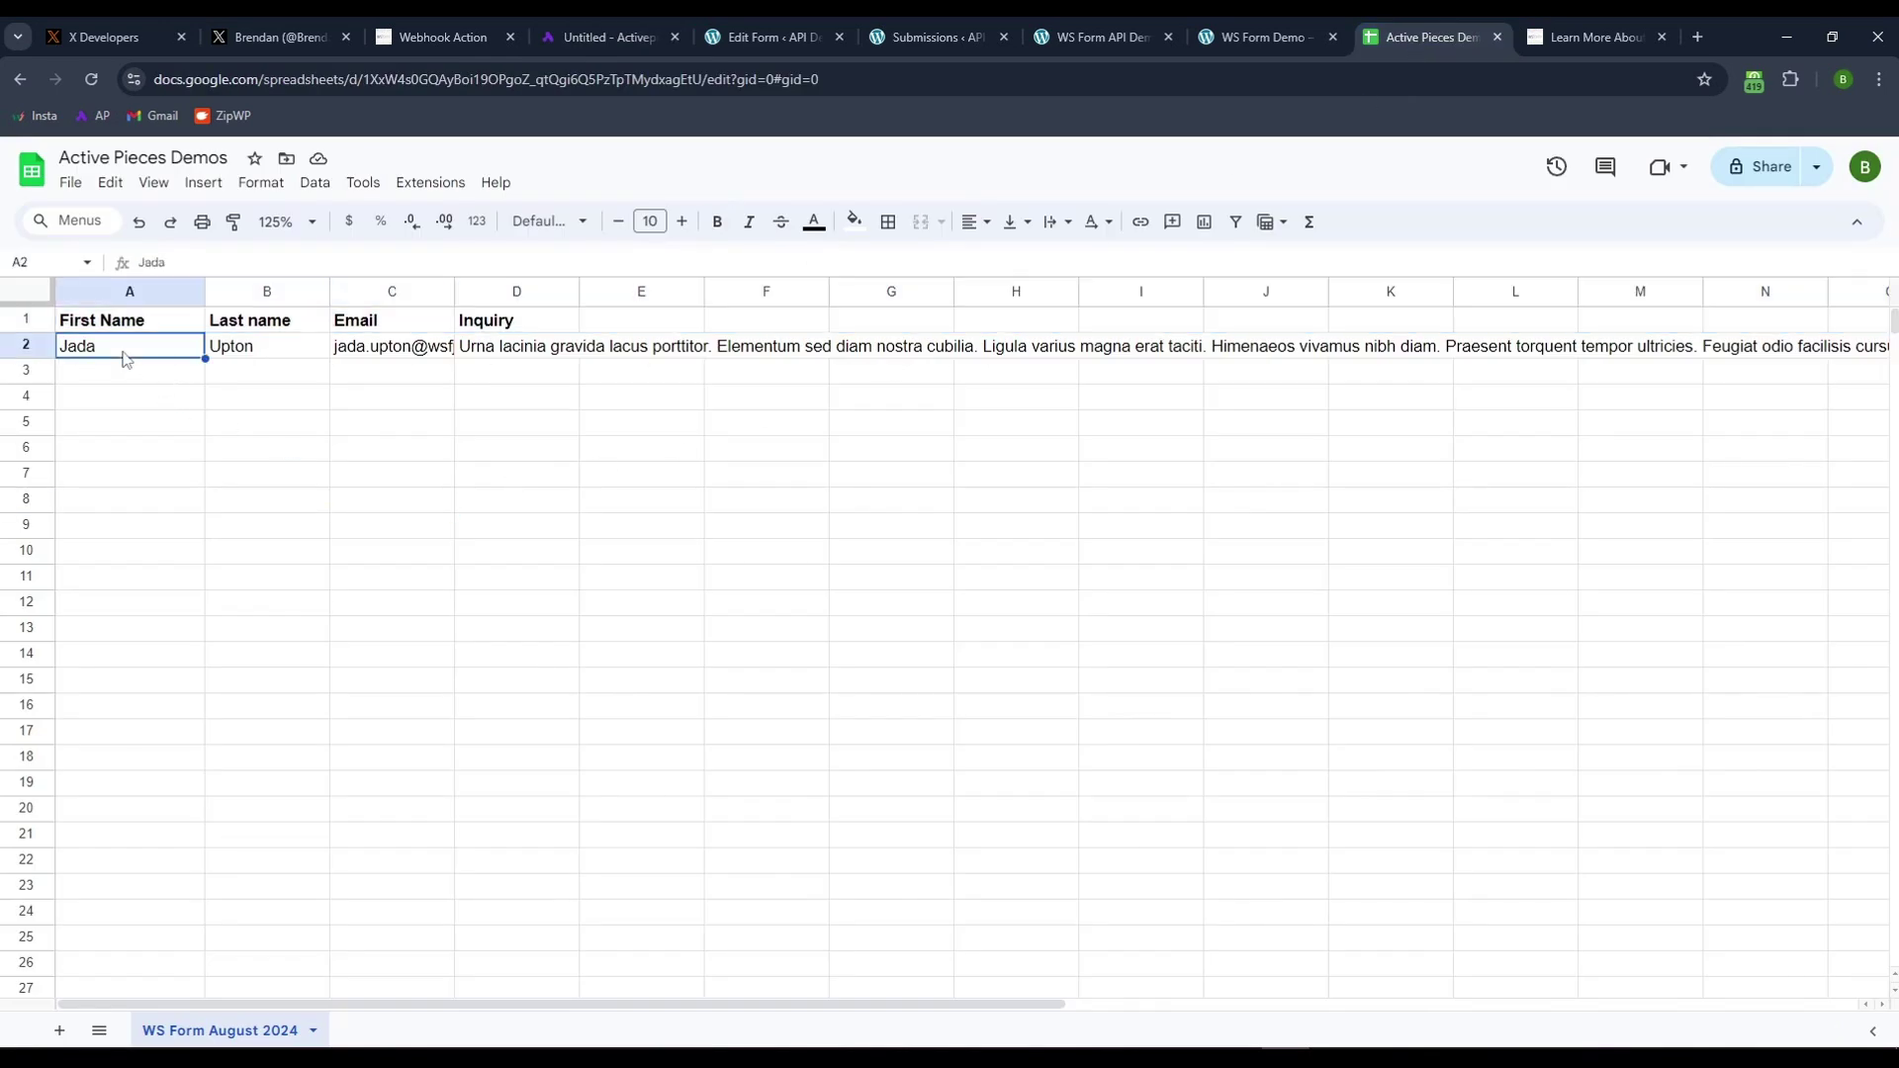
click(281, 353)
click(1064, 530)
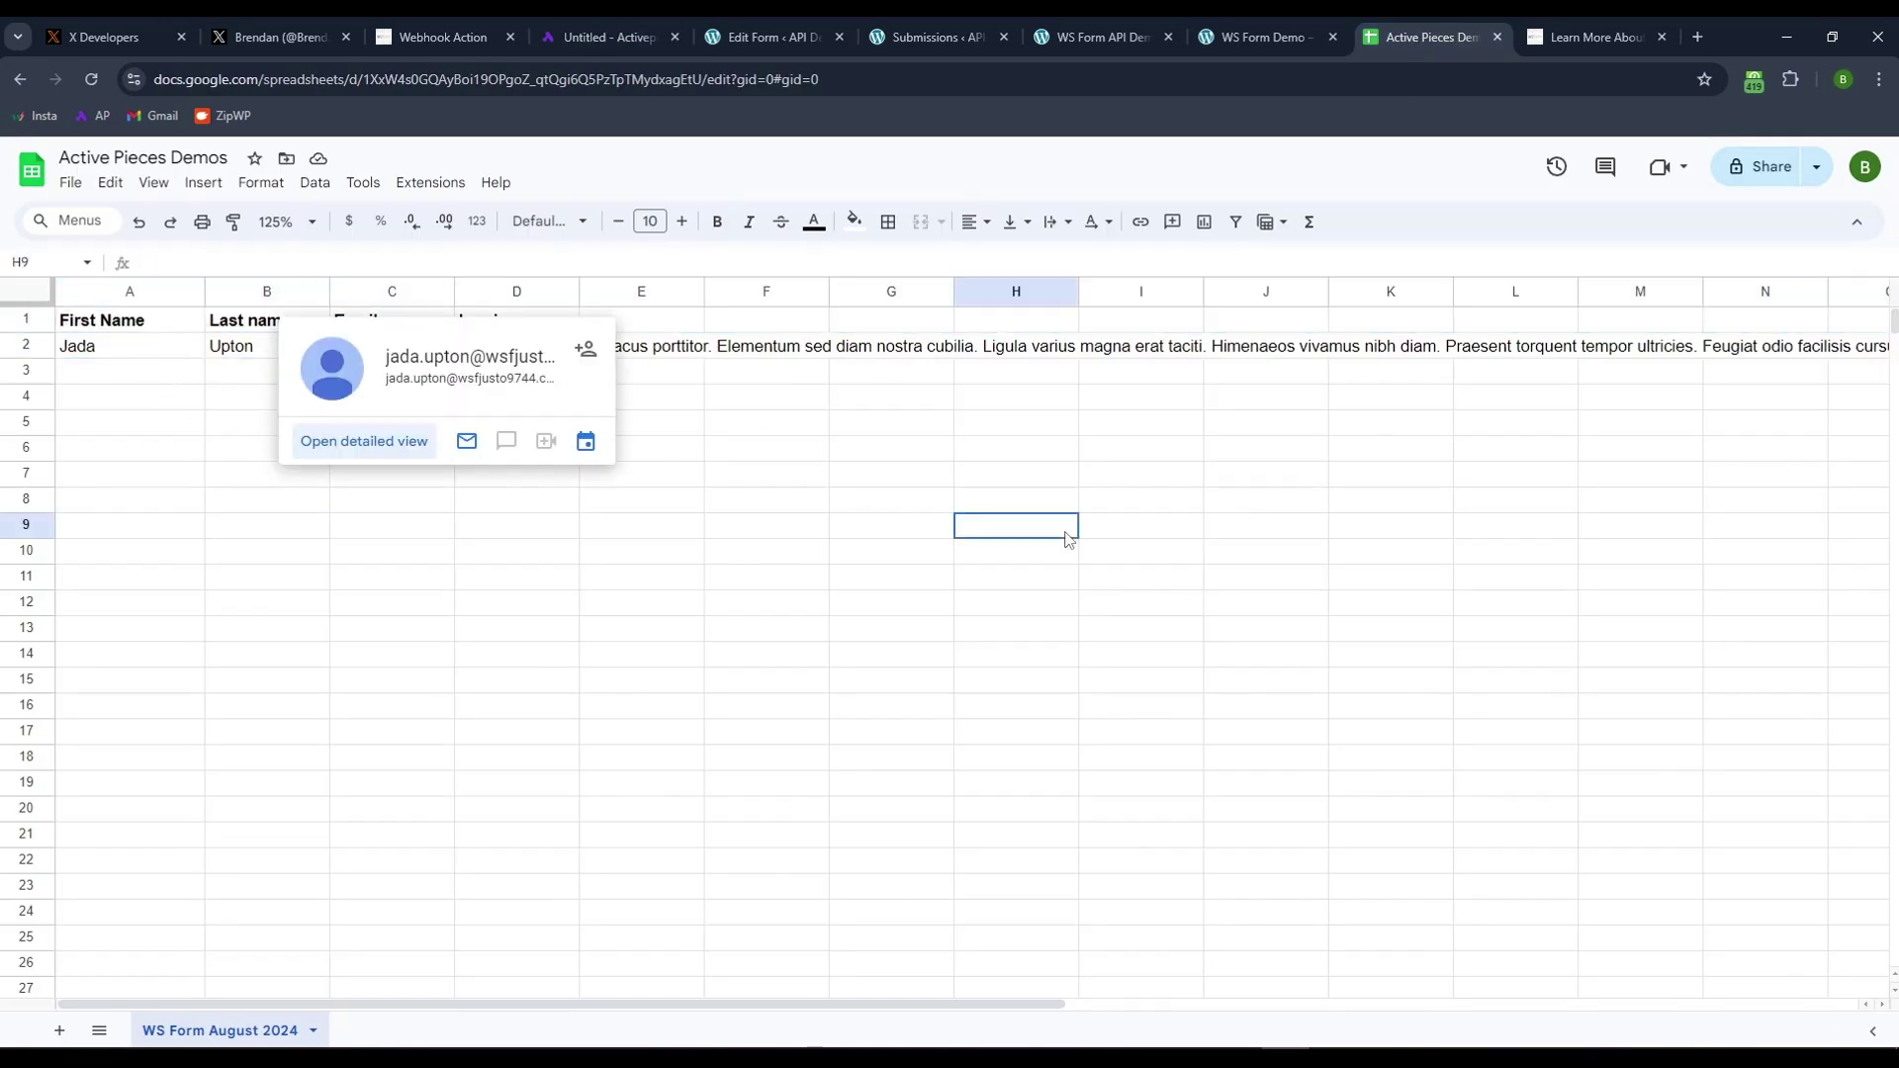
click(539, 352)
click(806, 525)
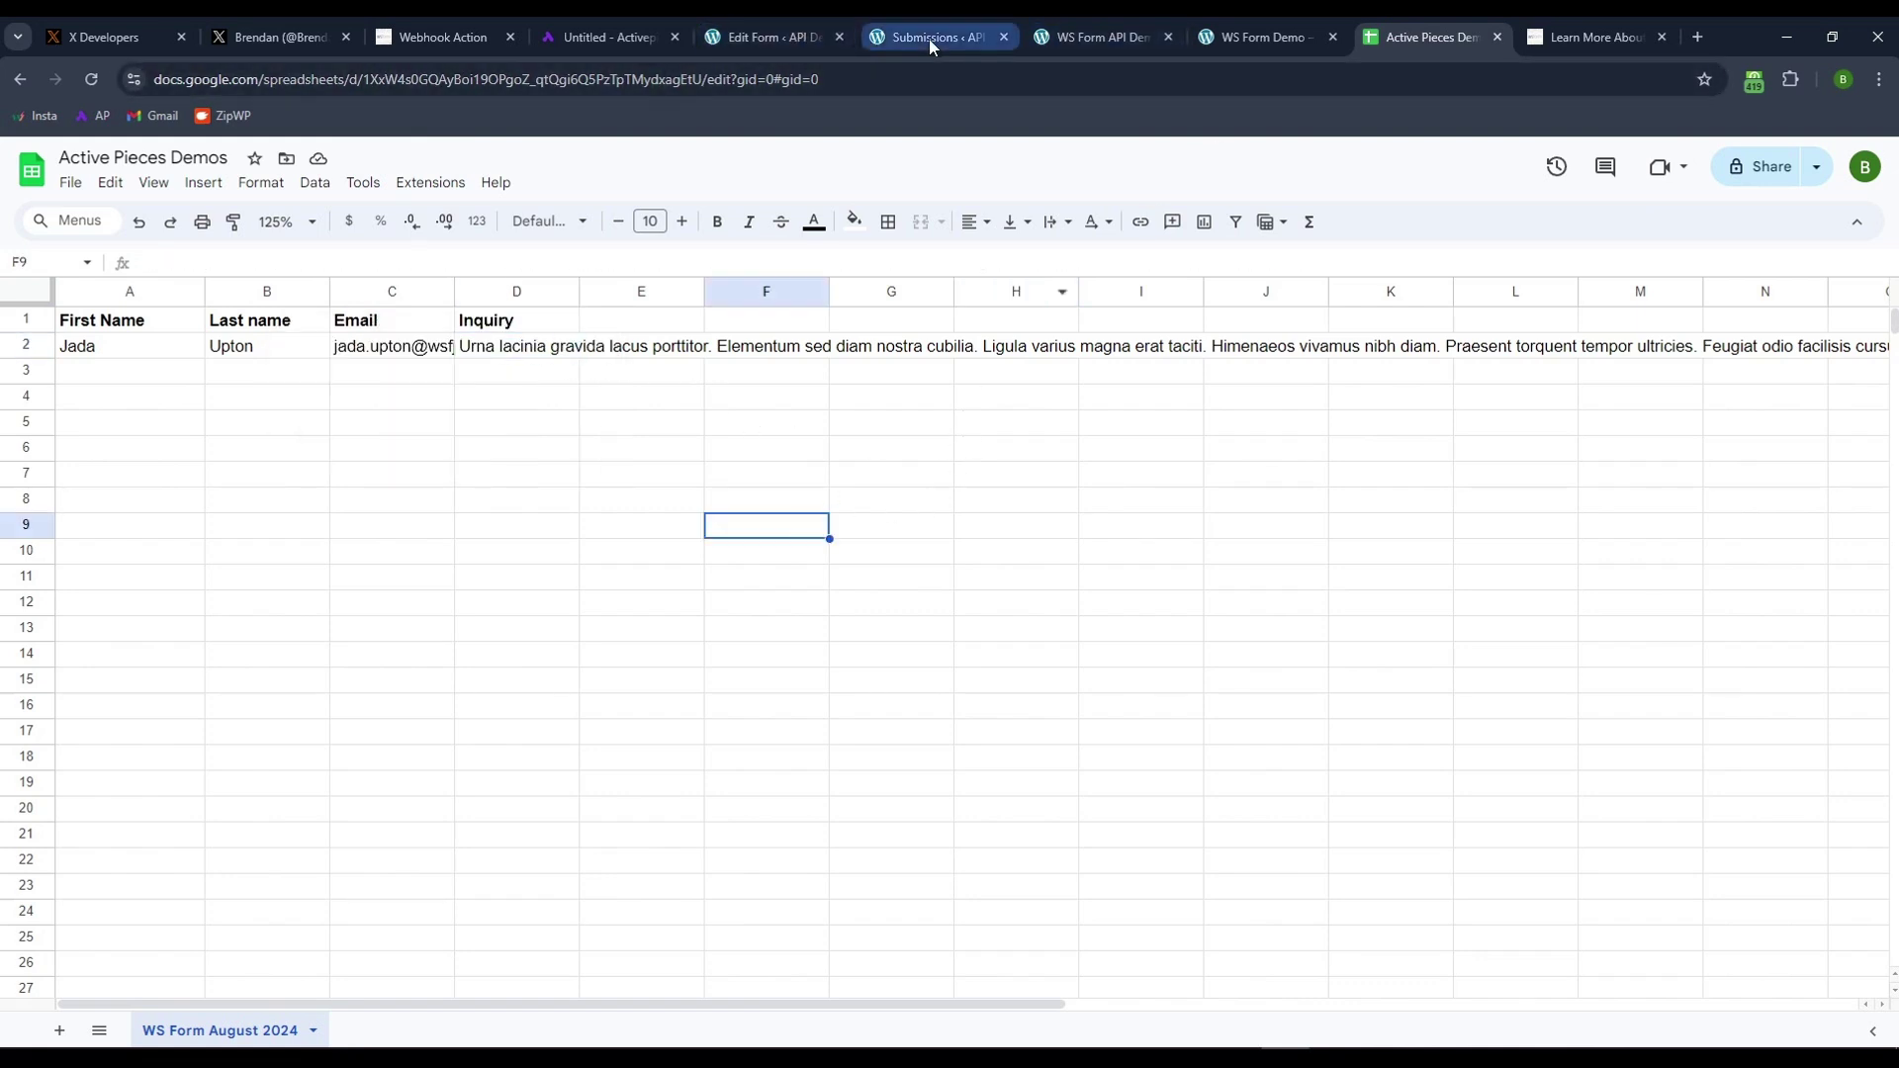
- Reload the WS Form demo and auto-submit sample data; it returns a webhook 404 error
click(1248, 38)
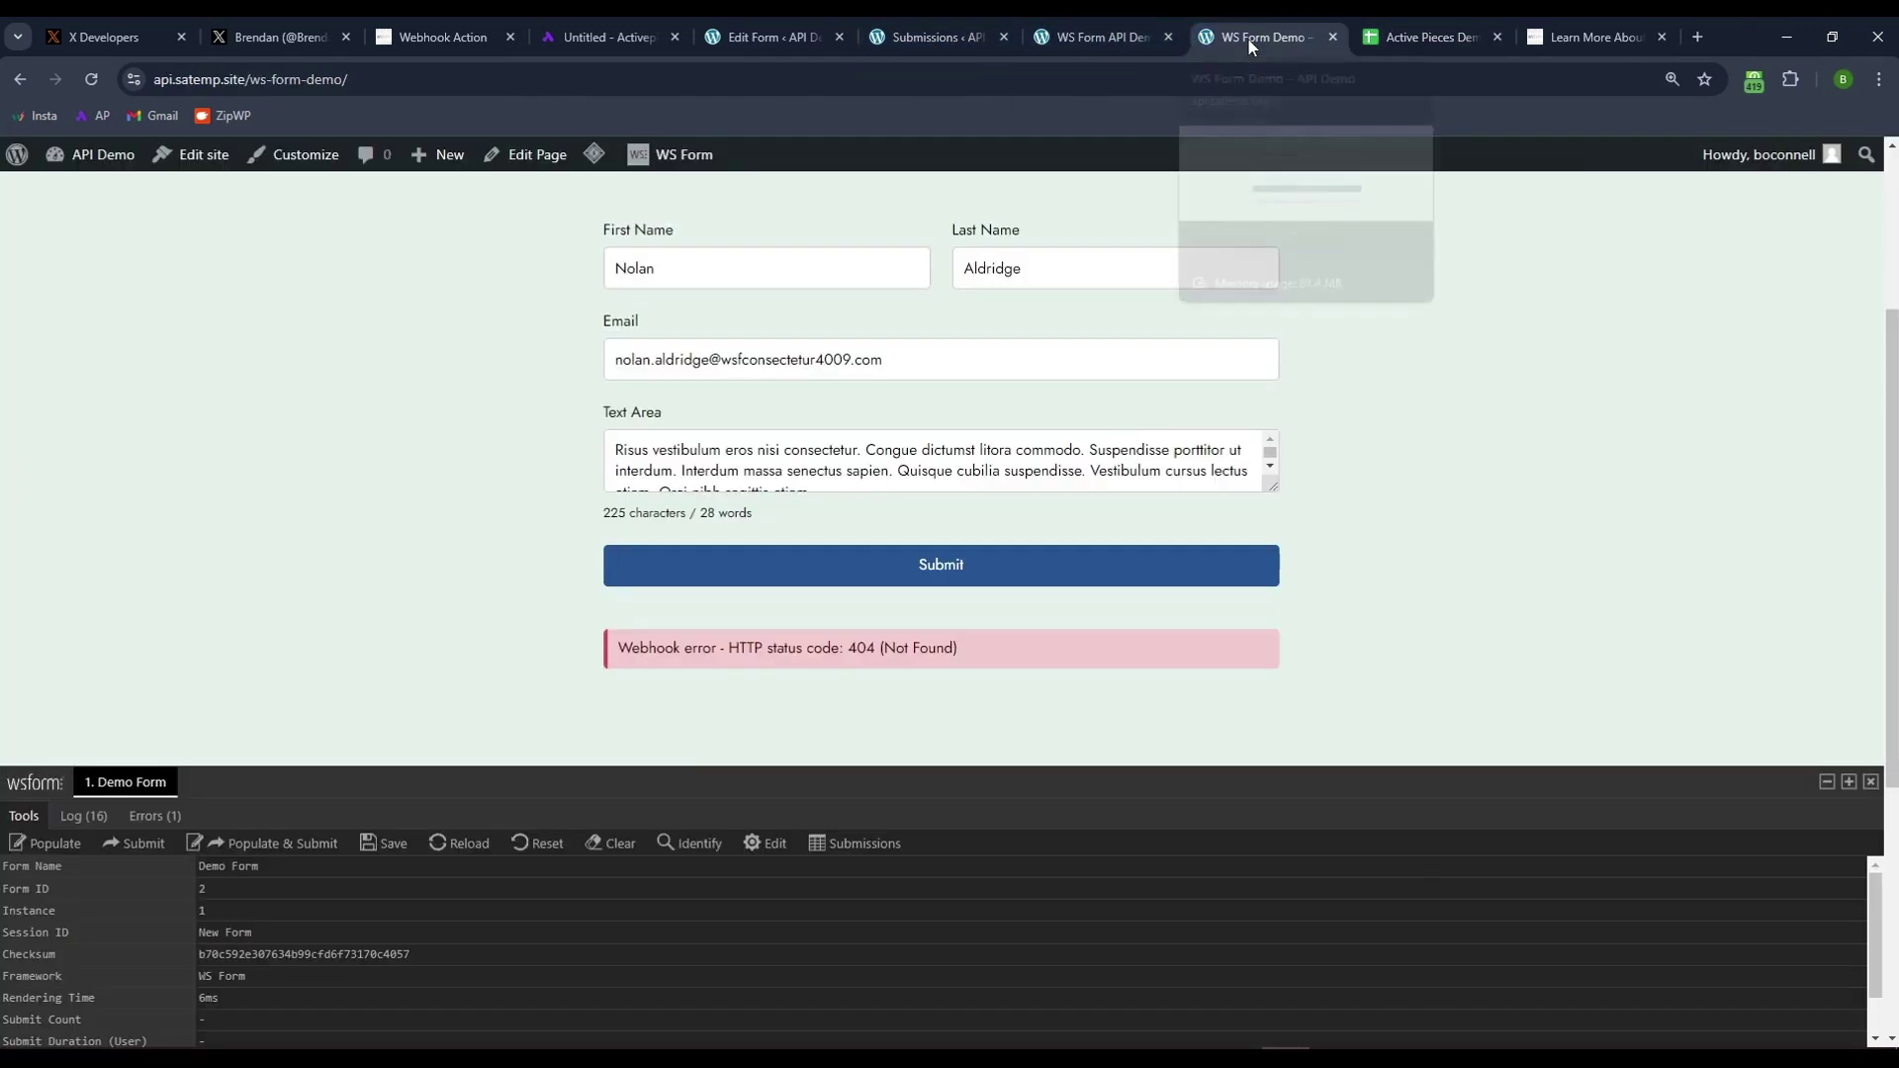
click(94, 79)
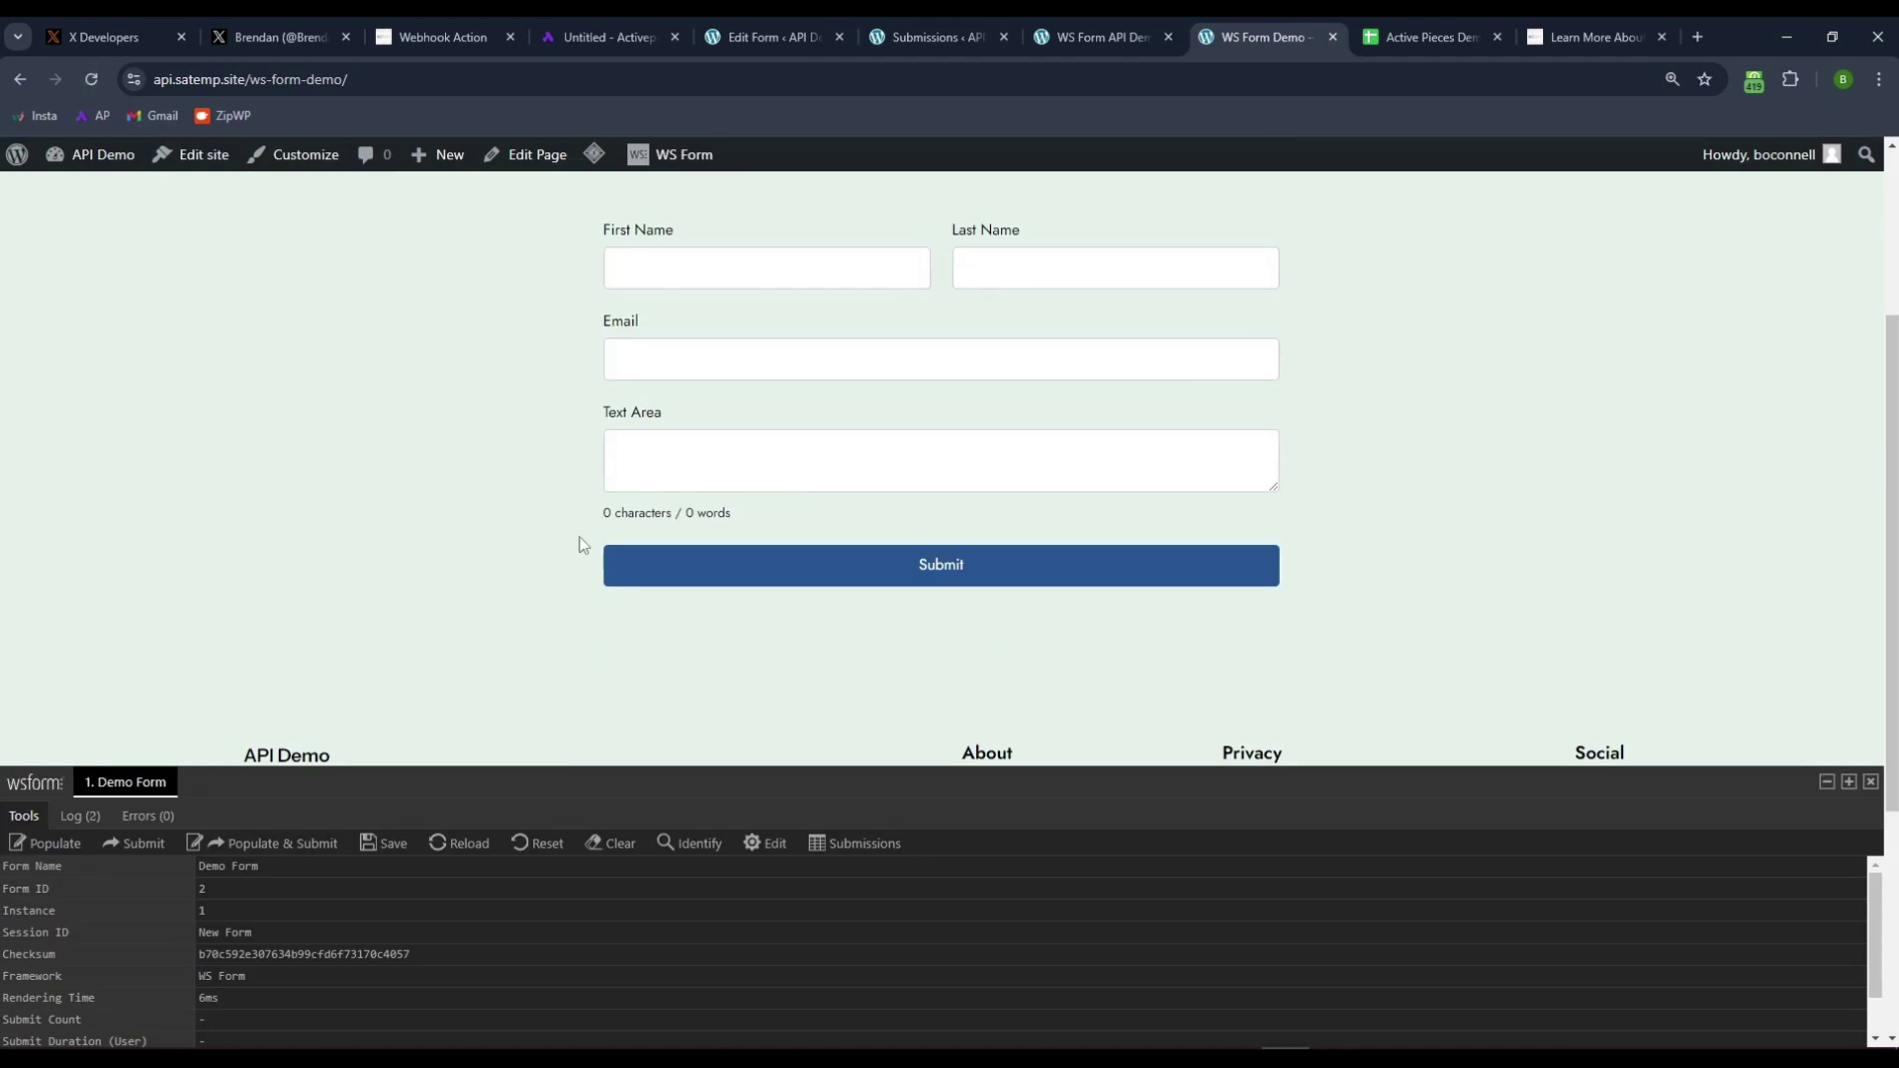
click(213, 849)
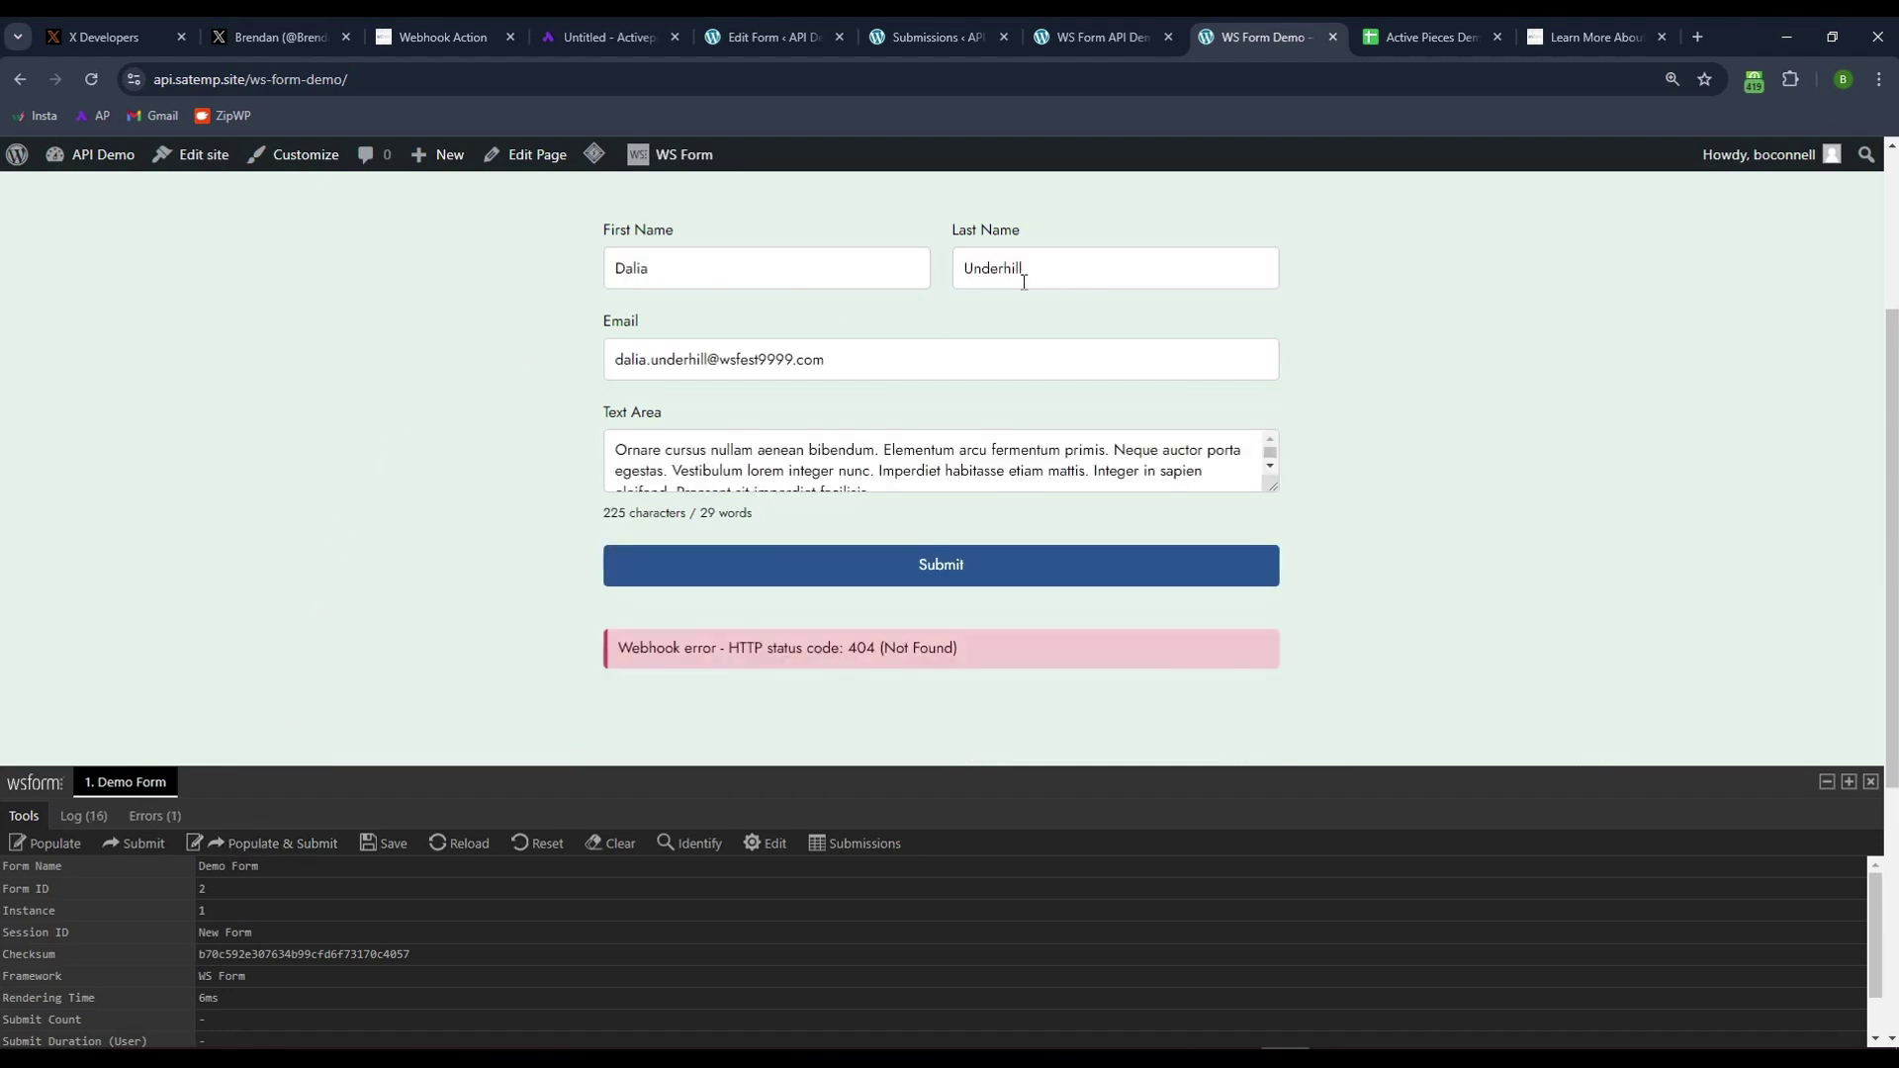
drag(953, 655, 542, 674)
click(1121, 699)
click(609, 37)
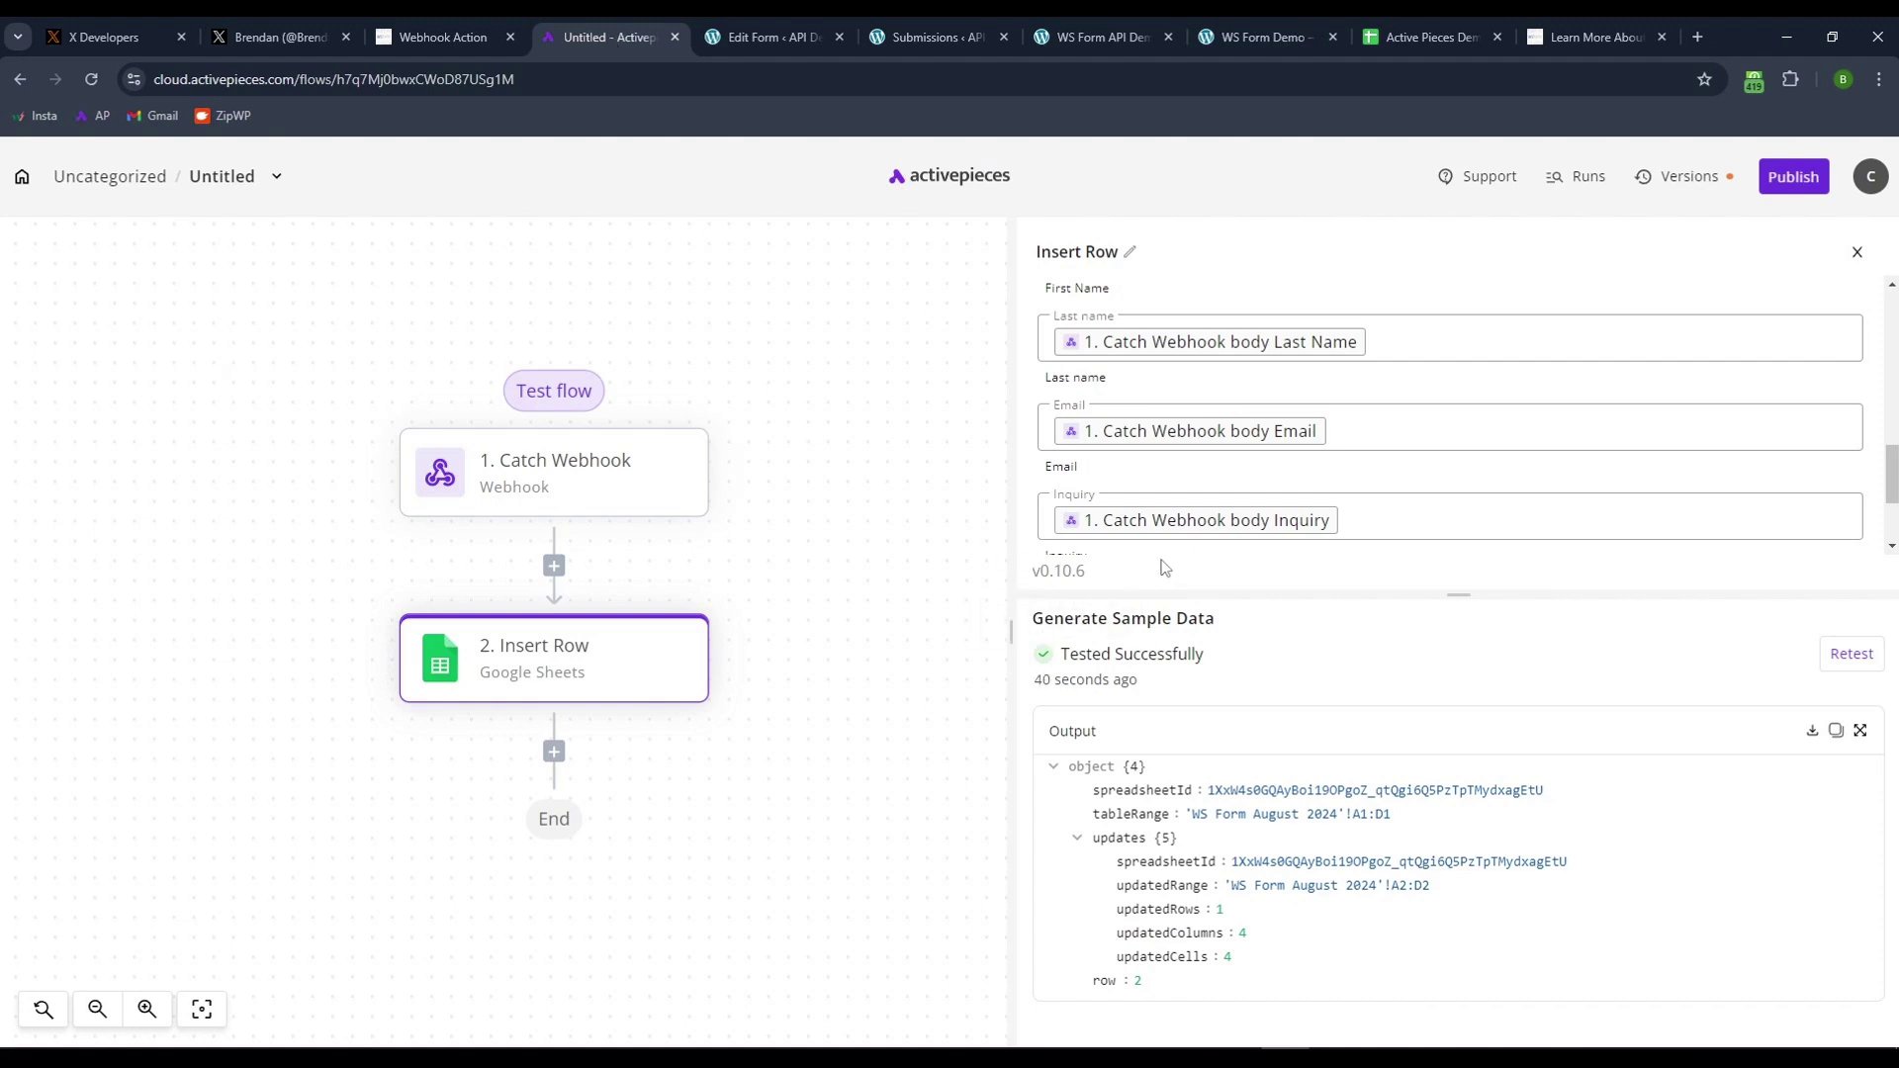
- Publish the Activepieces flow so its published version is switched on
click(1781, 180)
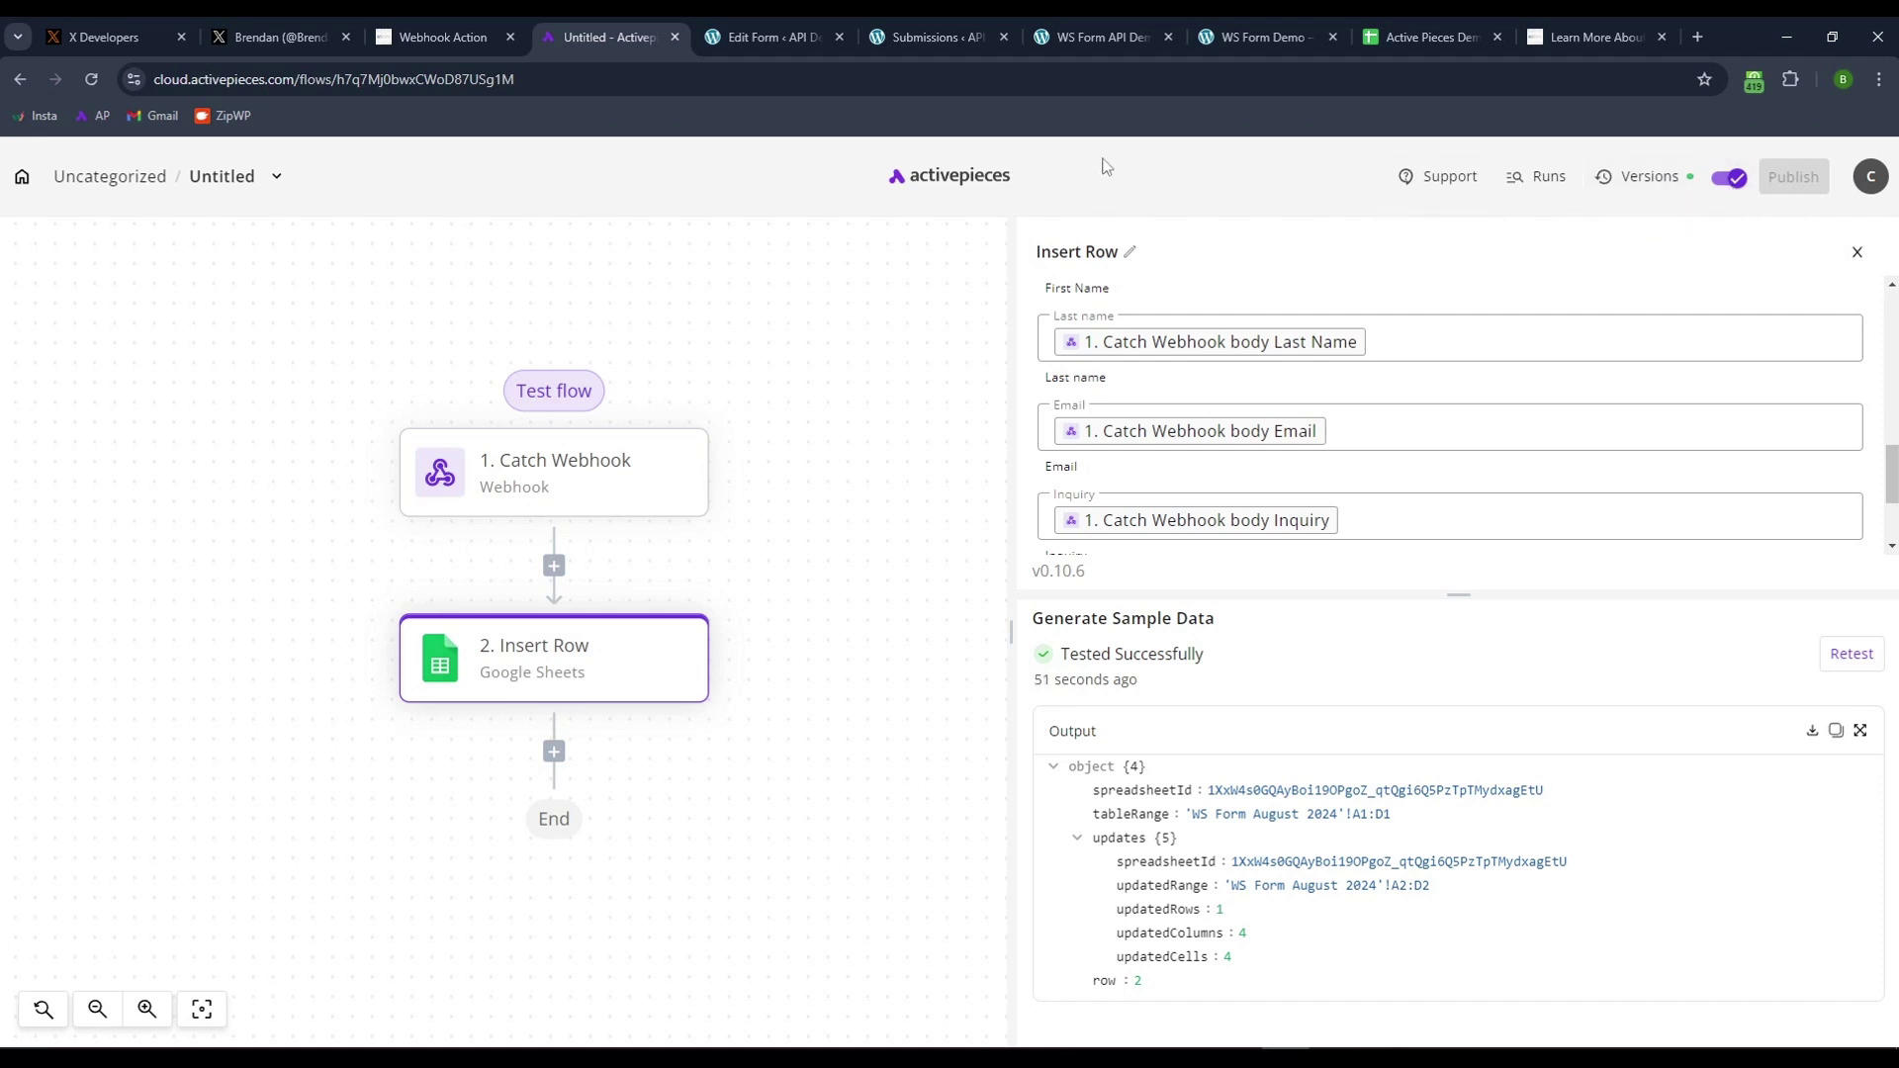
- Resubmit sample data on the reloaded WS Form demo, now getting 'Thank you for your submission.'
click(1256, 37)
click(92, 80)
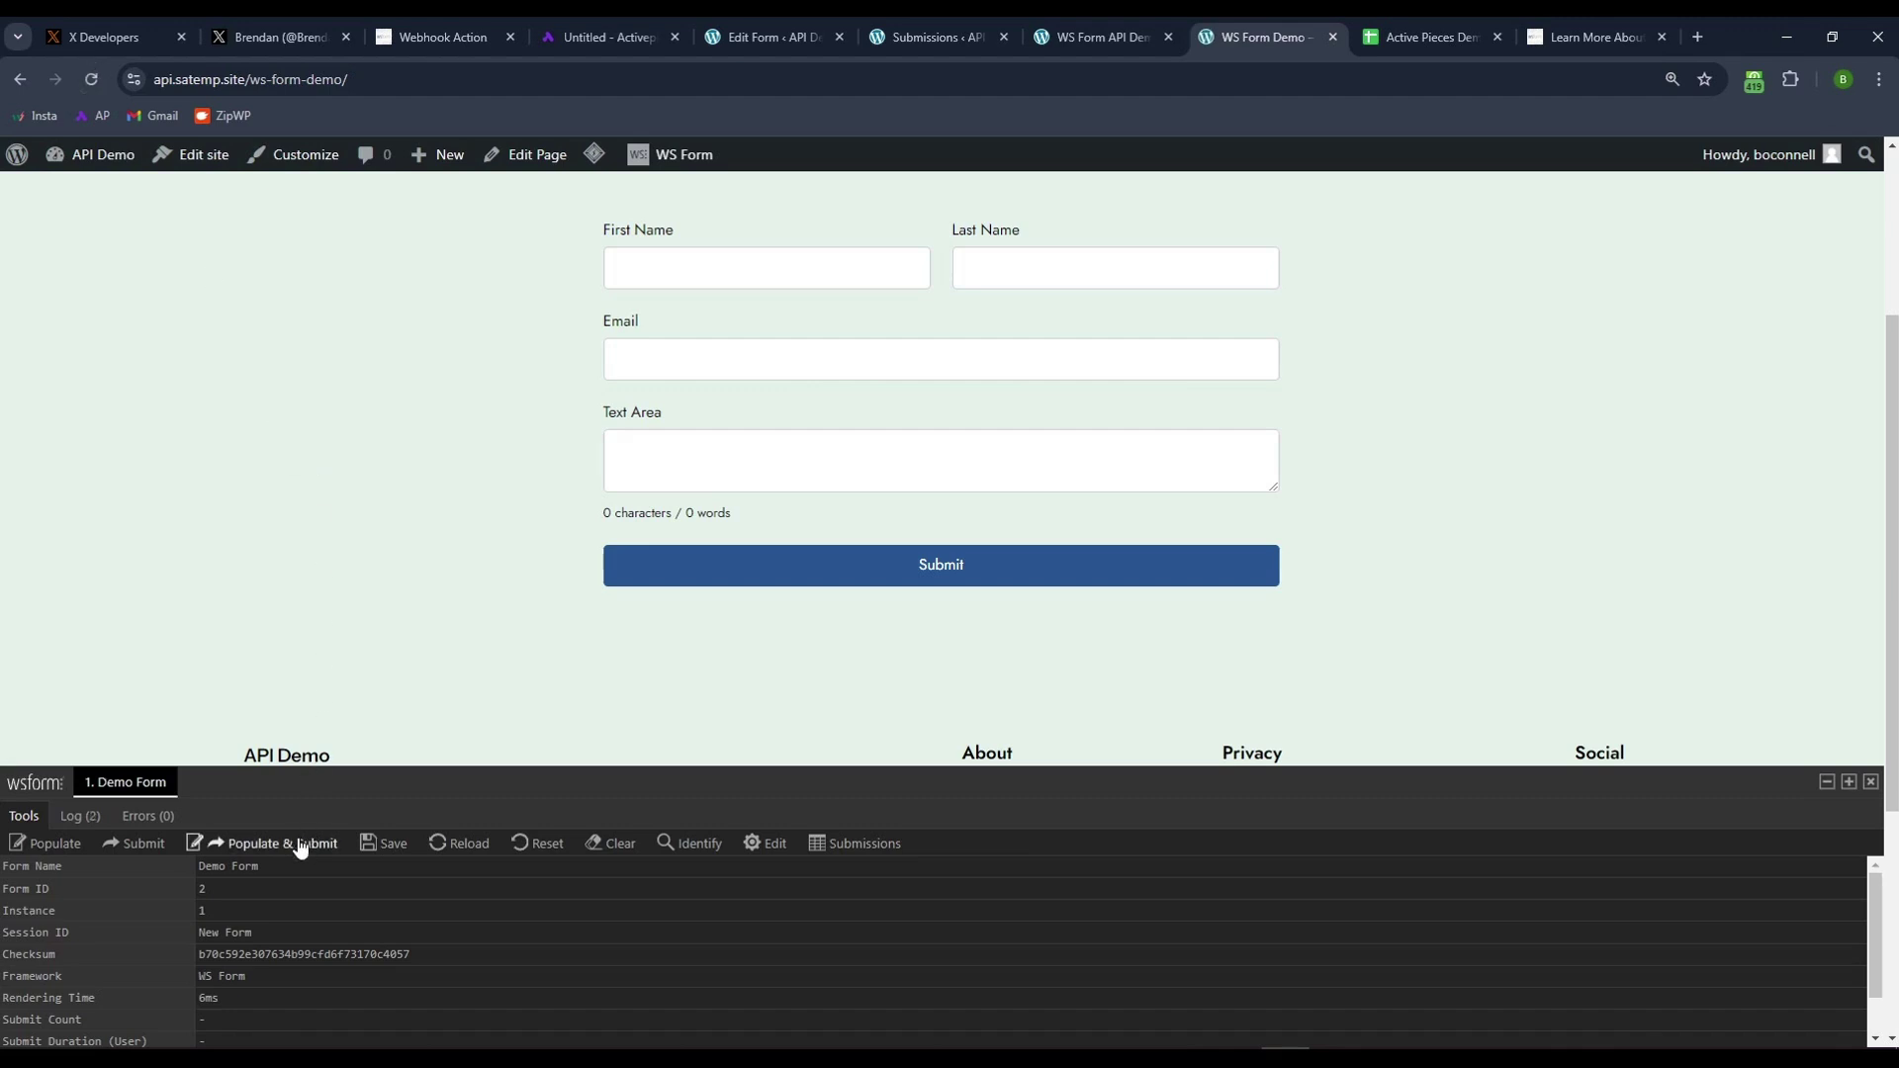
click(285, 842)
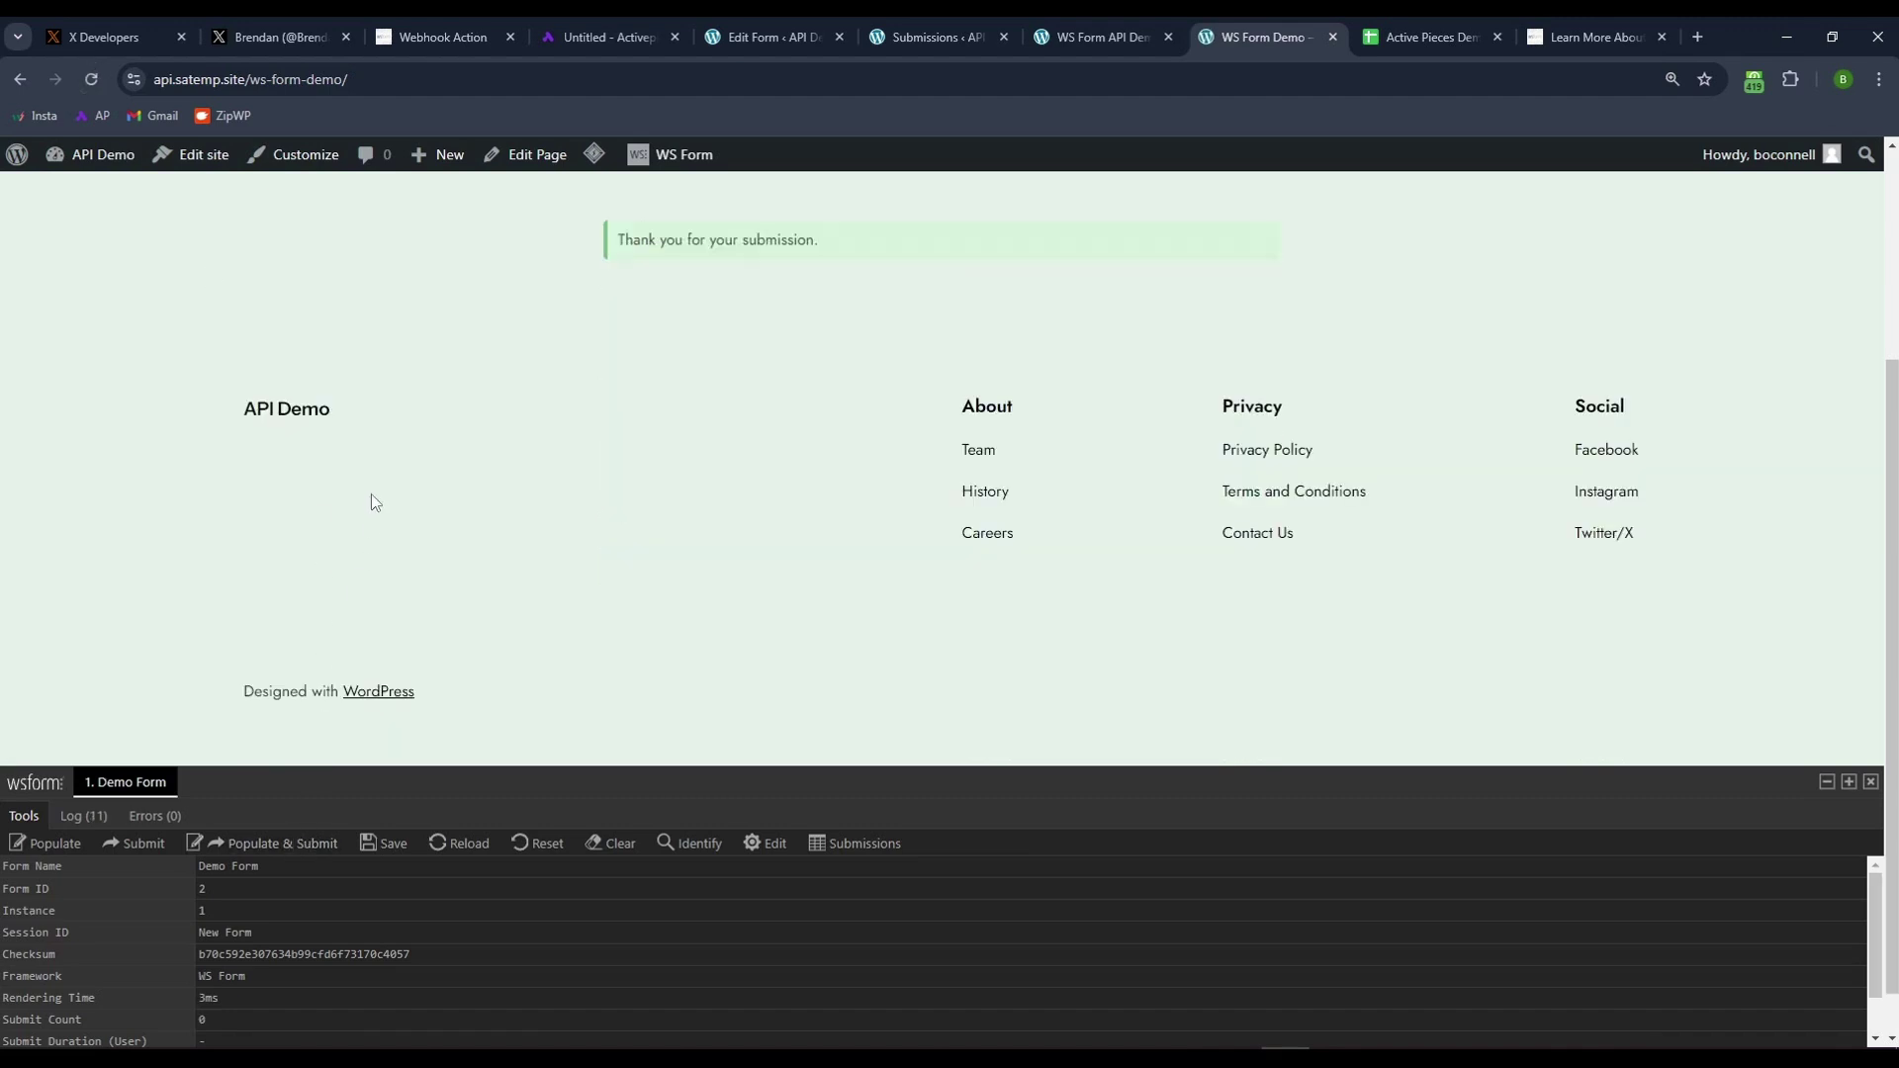
drag(838, 242, 607, 244)
scroll(718, 423, up, 3)
click(506, 451)
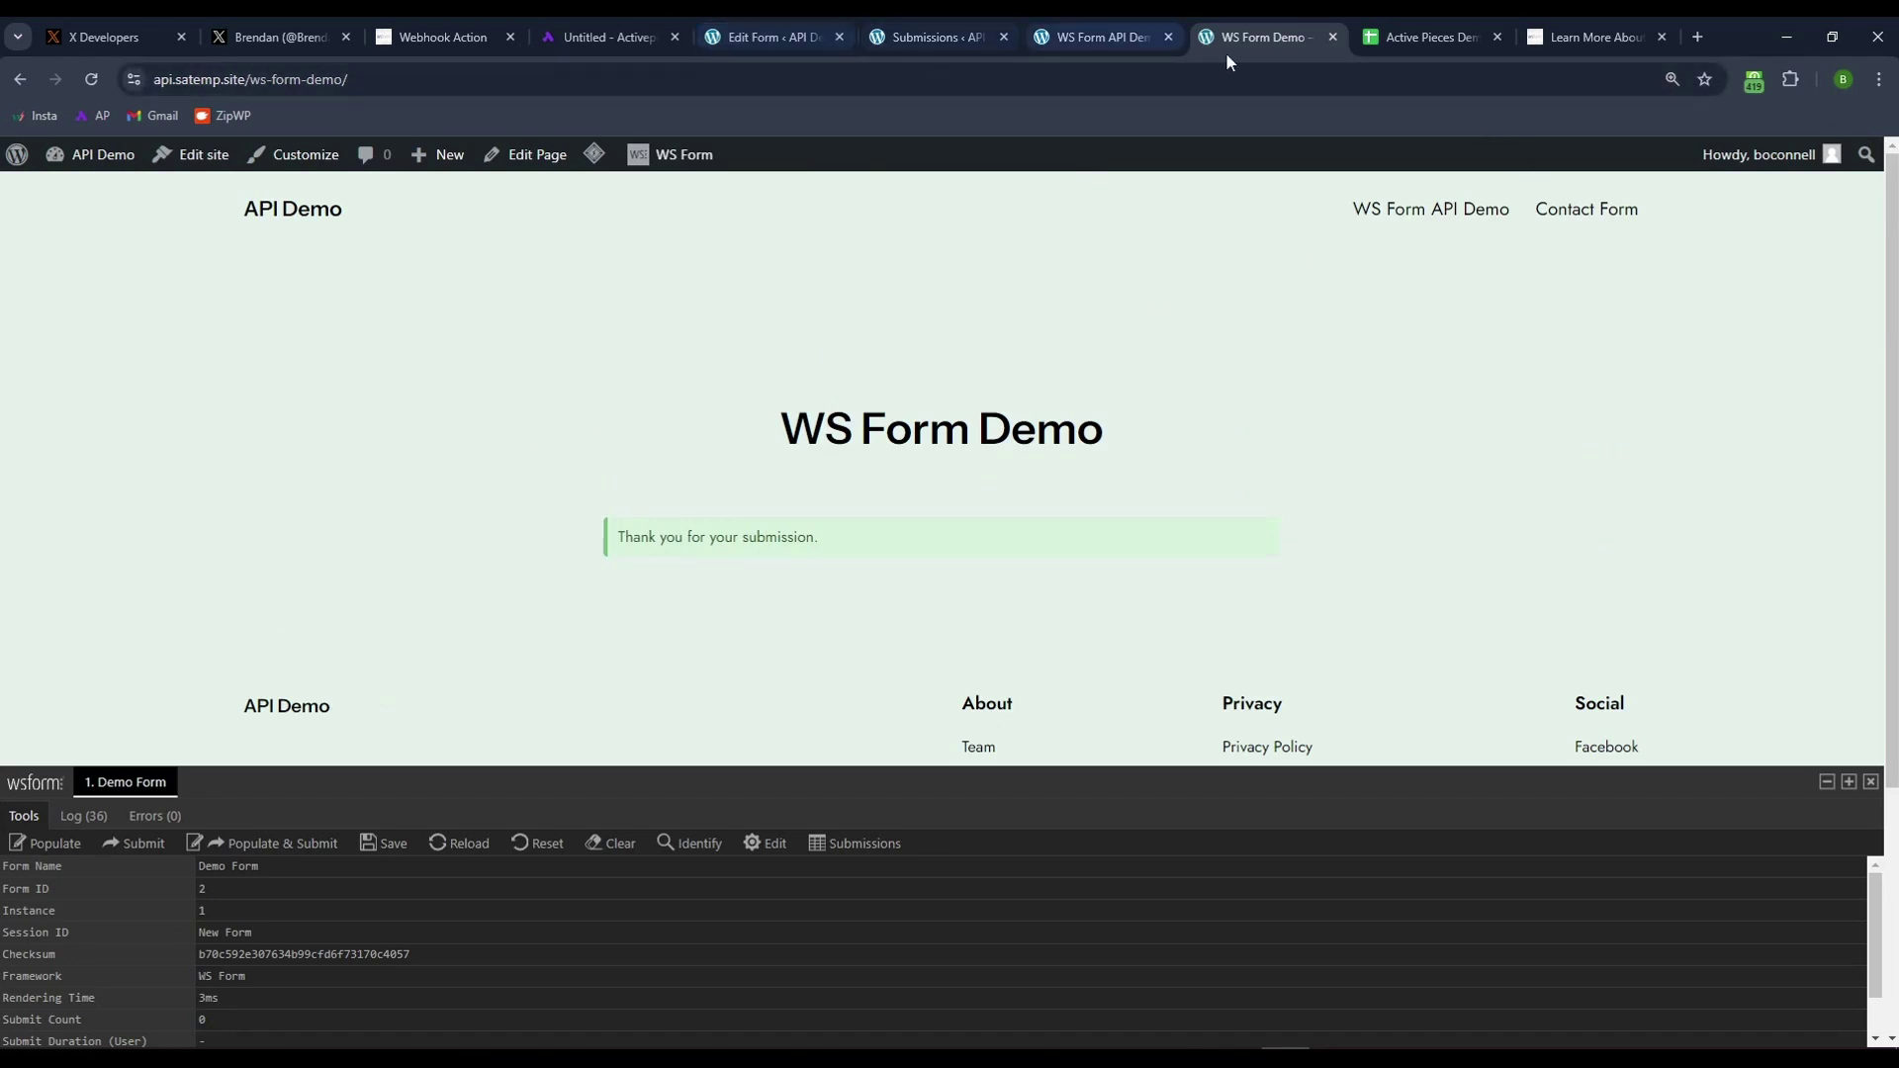
- Check that spreadsheet row 3 holds the new submission's first name, last name and email
click(1417, 37)
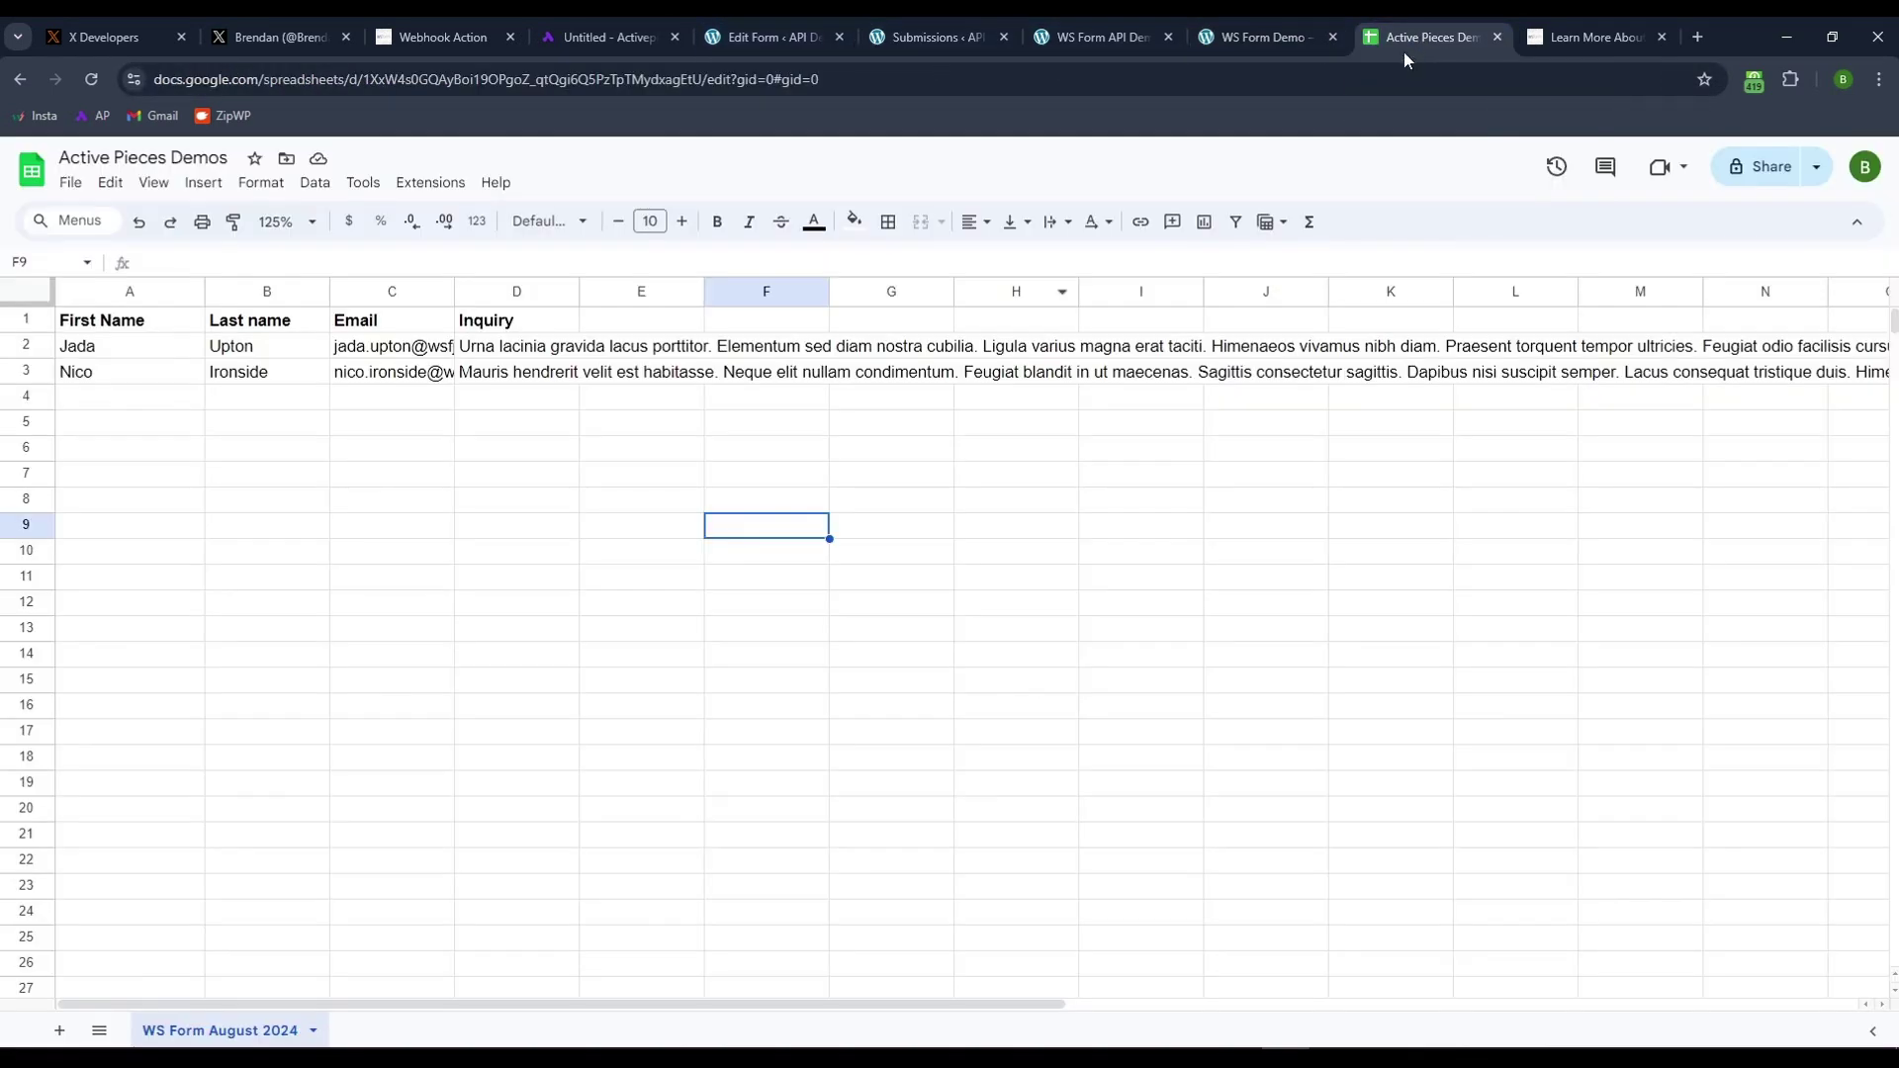
click(174, 380)
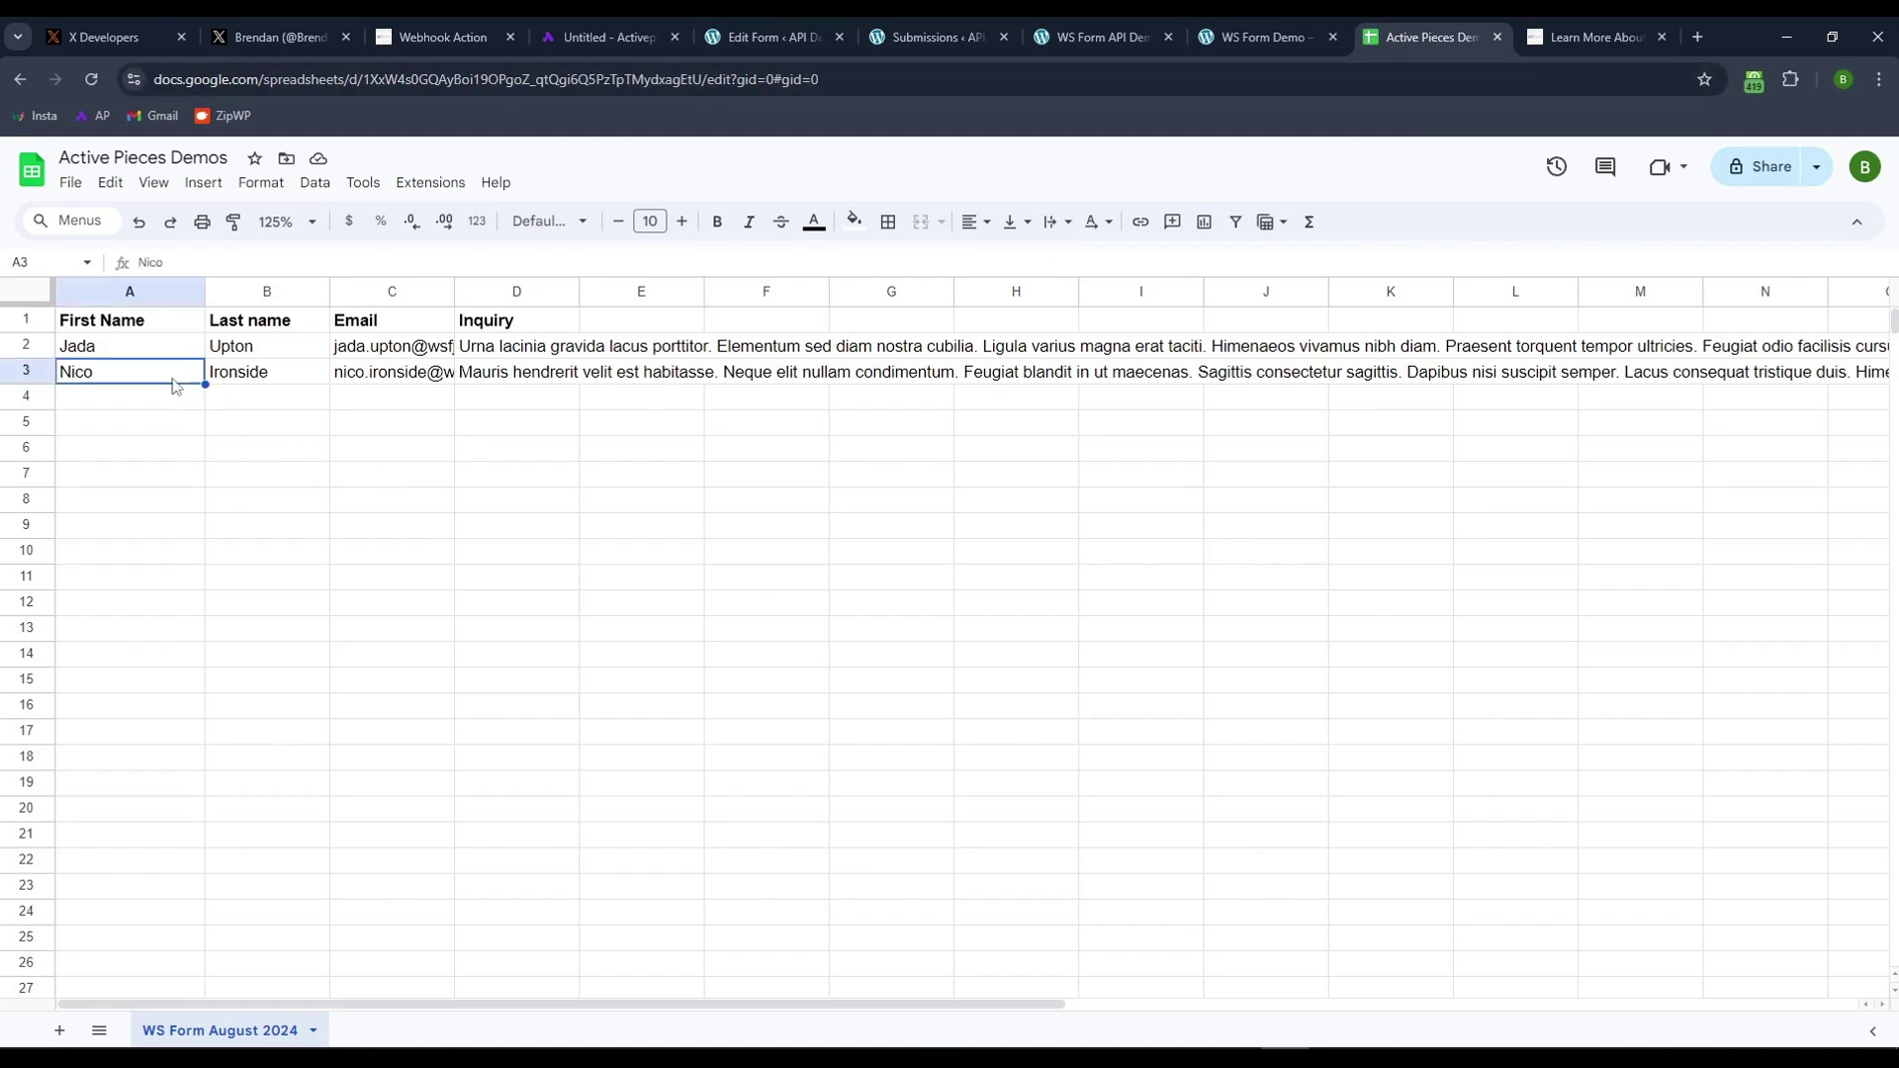
click(226, 377)
click(423, 373)
click(116, 396)
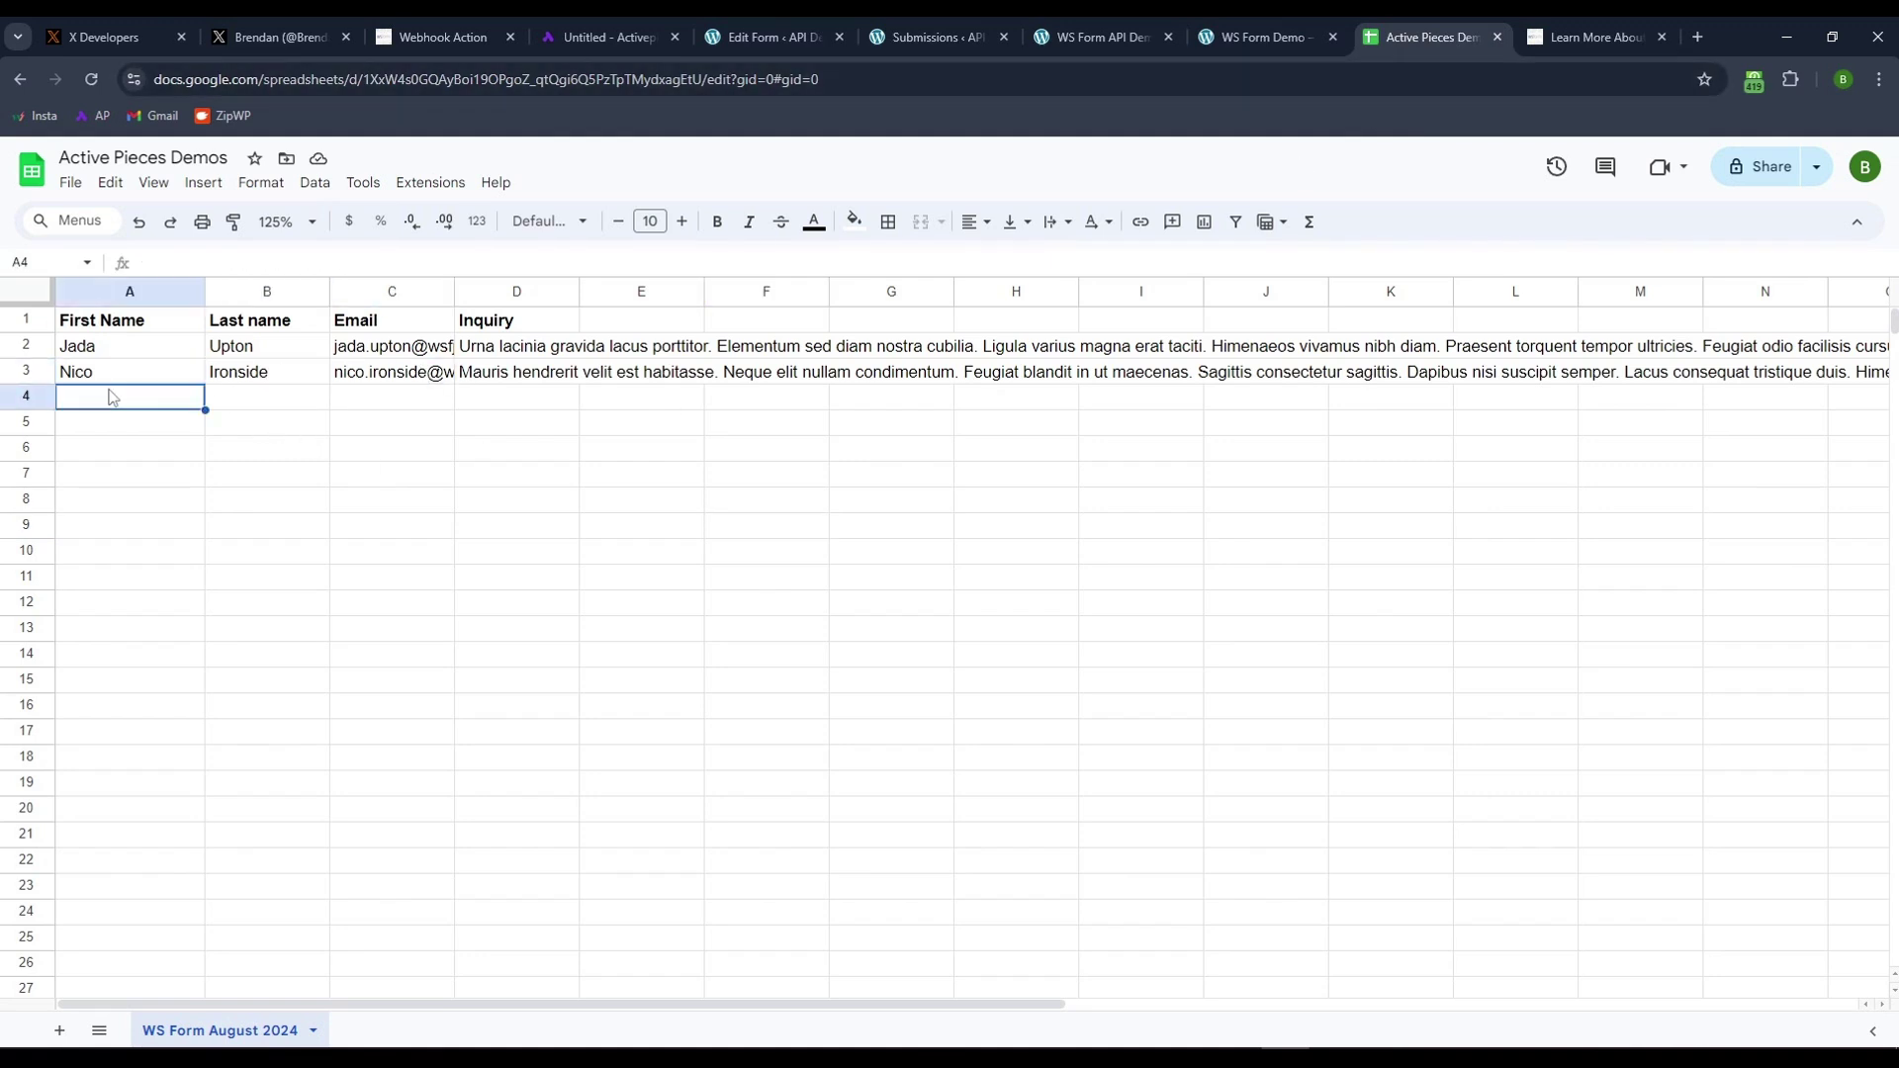
click(1246, 40)
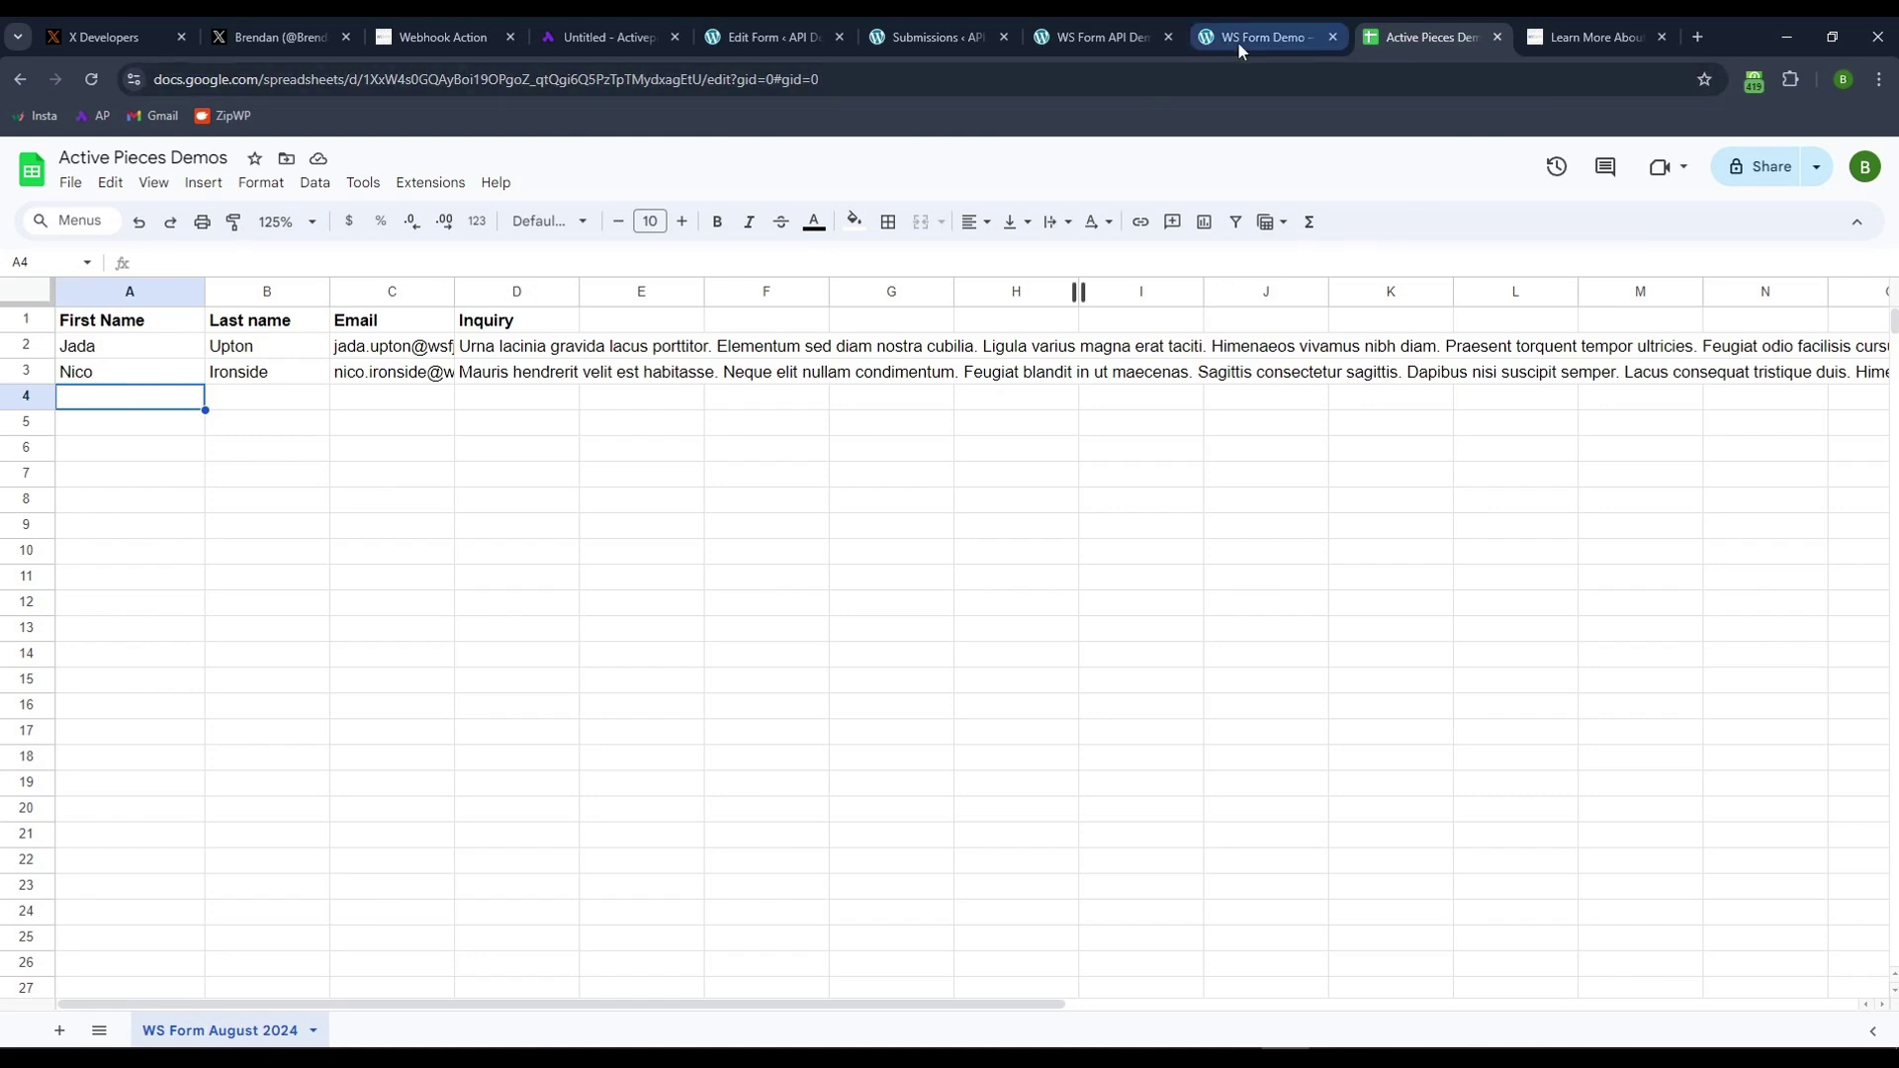
- Reload the demo page and auto-submit another sample entry, which lands as row 4
click(91, 79)
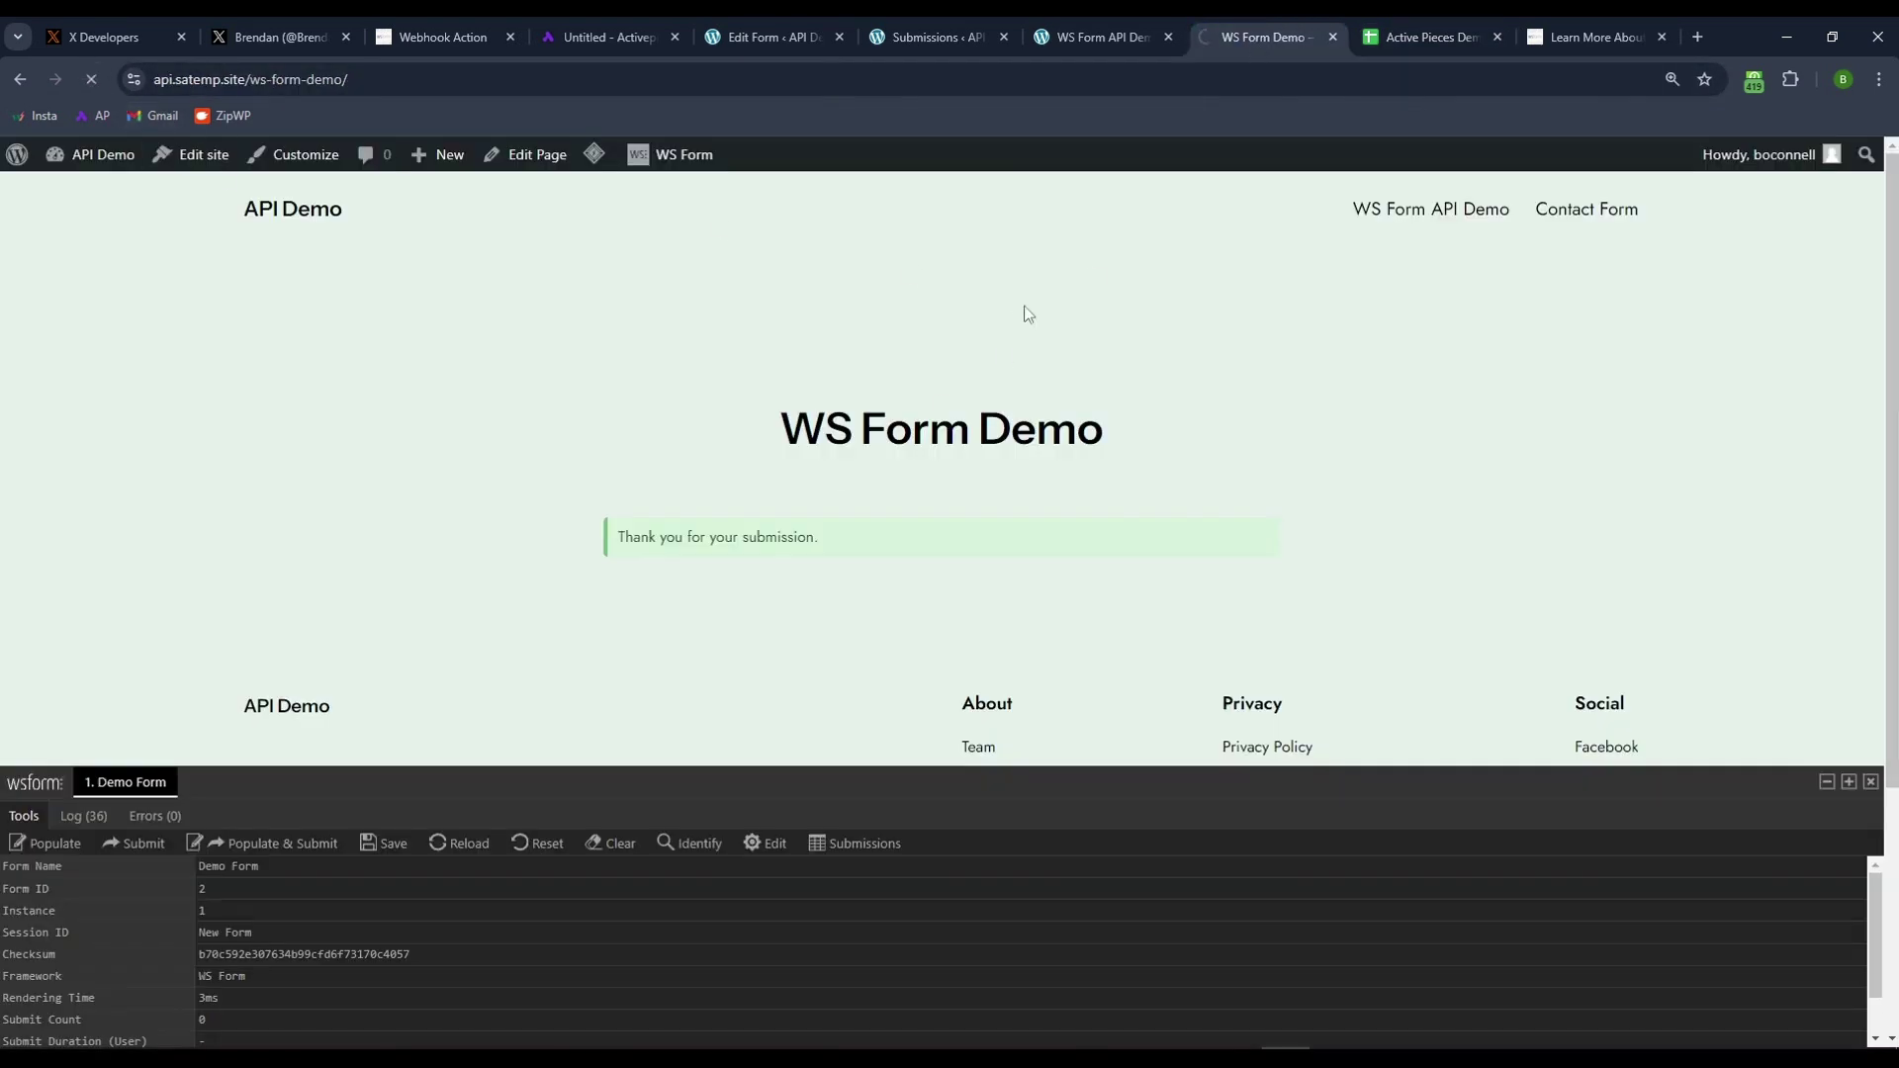
scroll(424, 485, down, 2)
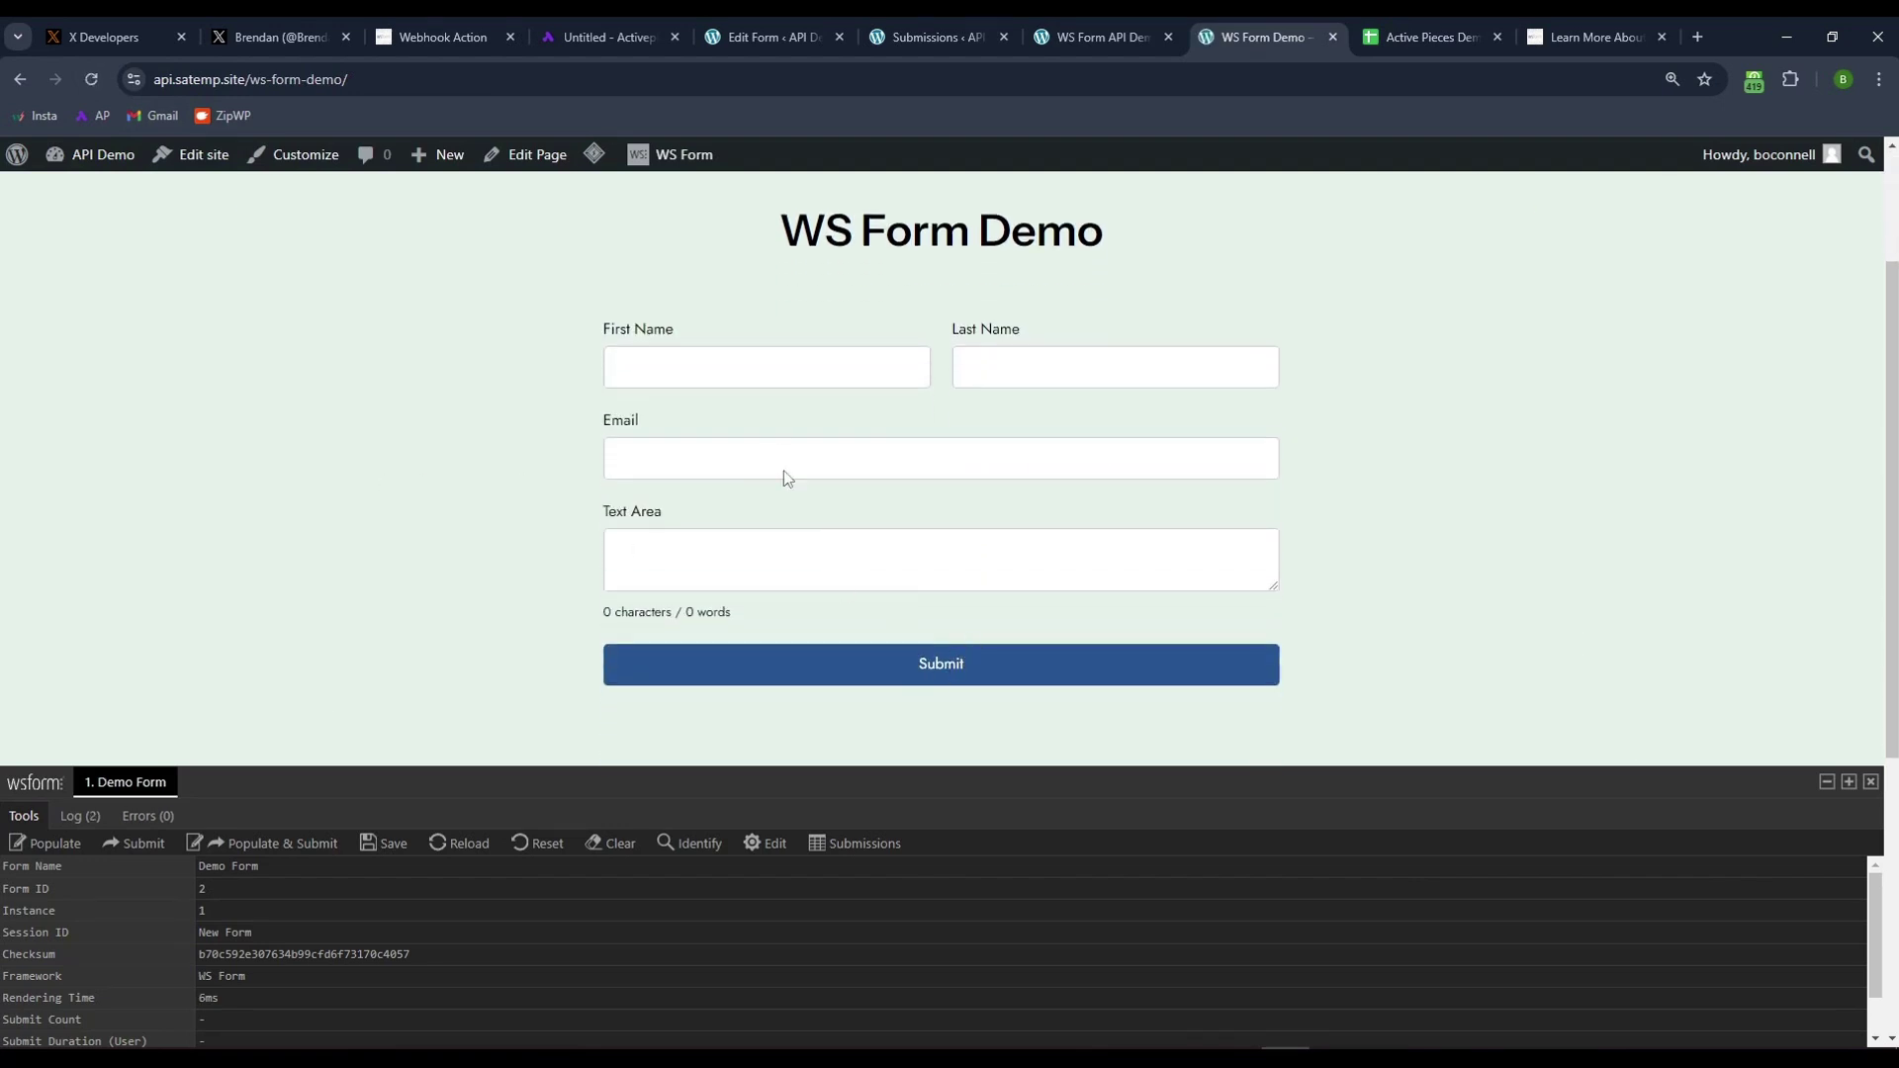
click(261, 844)
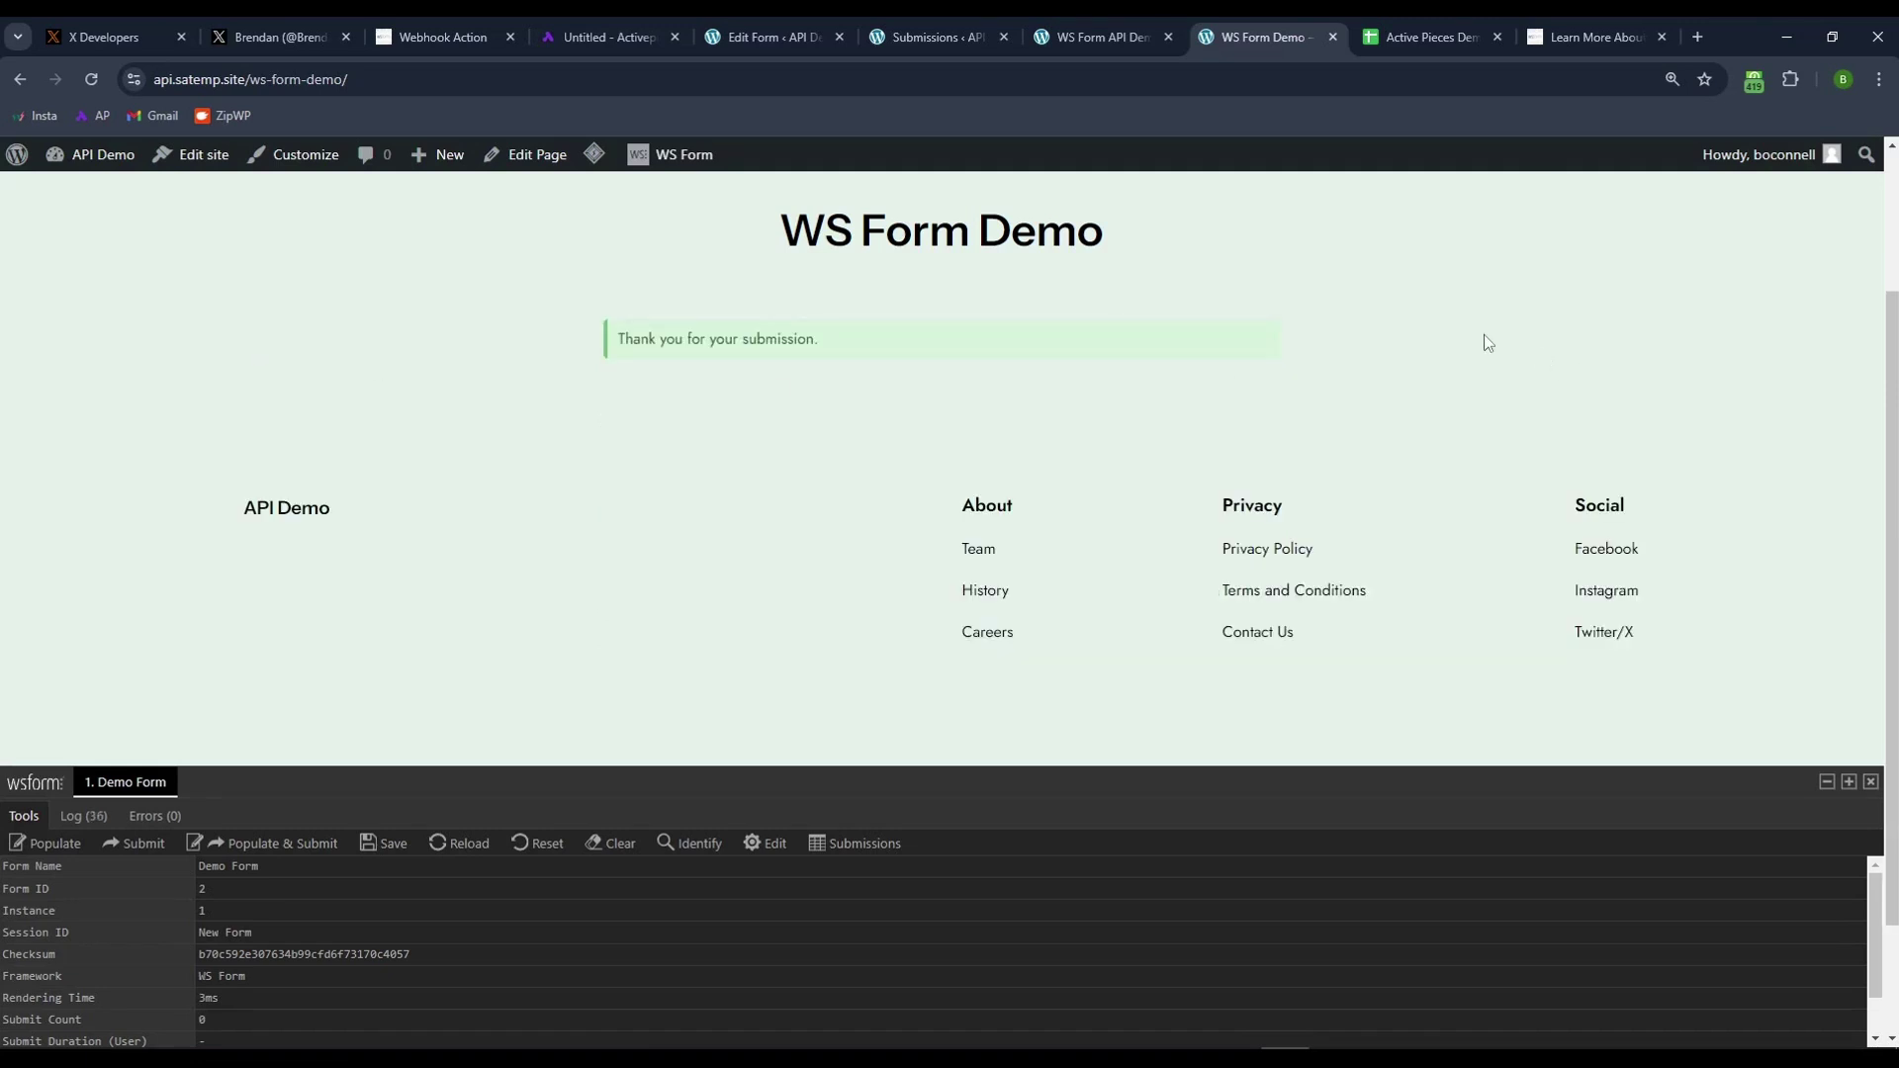
click(1404, 36)
- Inspect the three submission rows (2–4) under the sheet's four headers
click(323, 524)
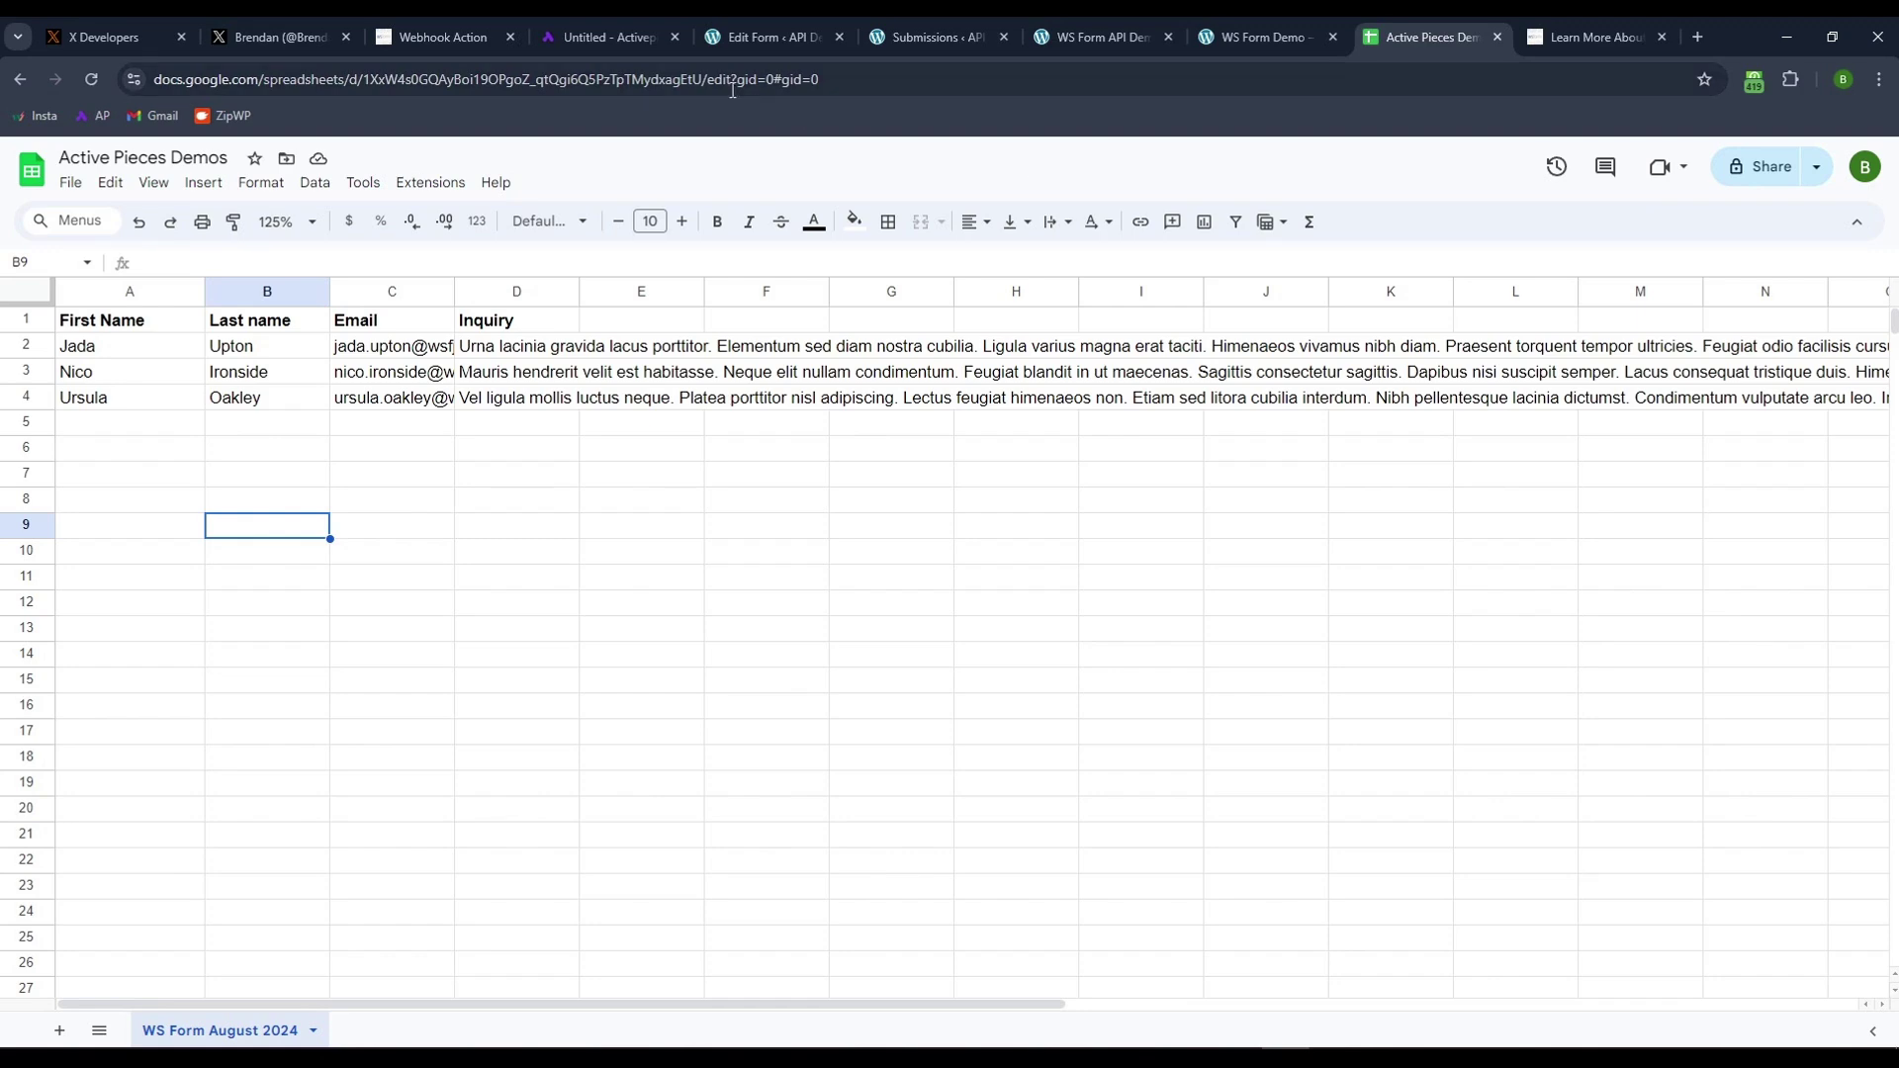
- Add a new step after Insert Row, searching 'twi' and choosing Twitter
click(584, 36)
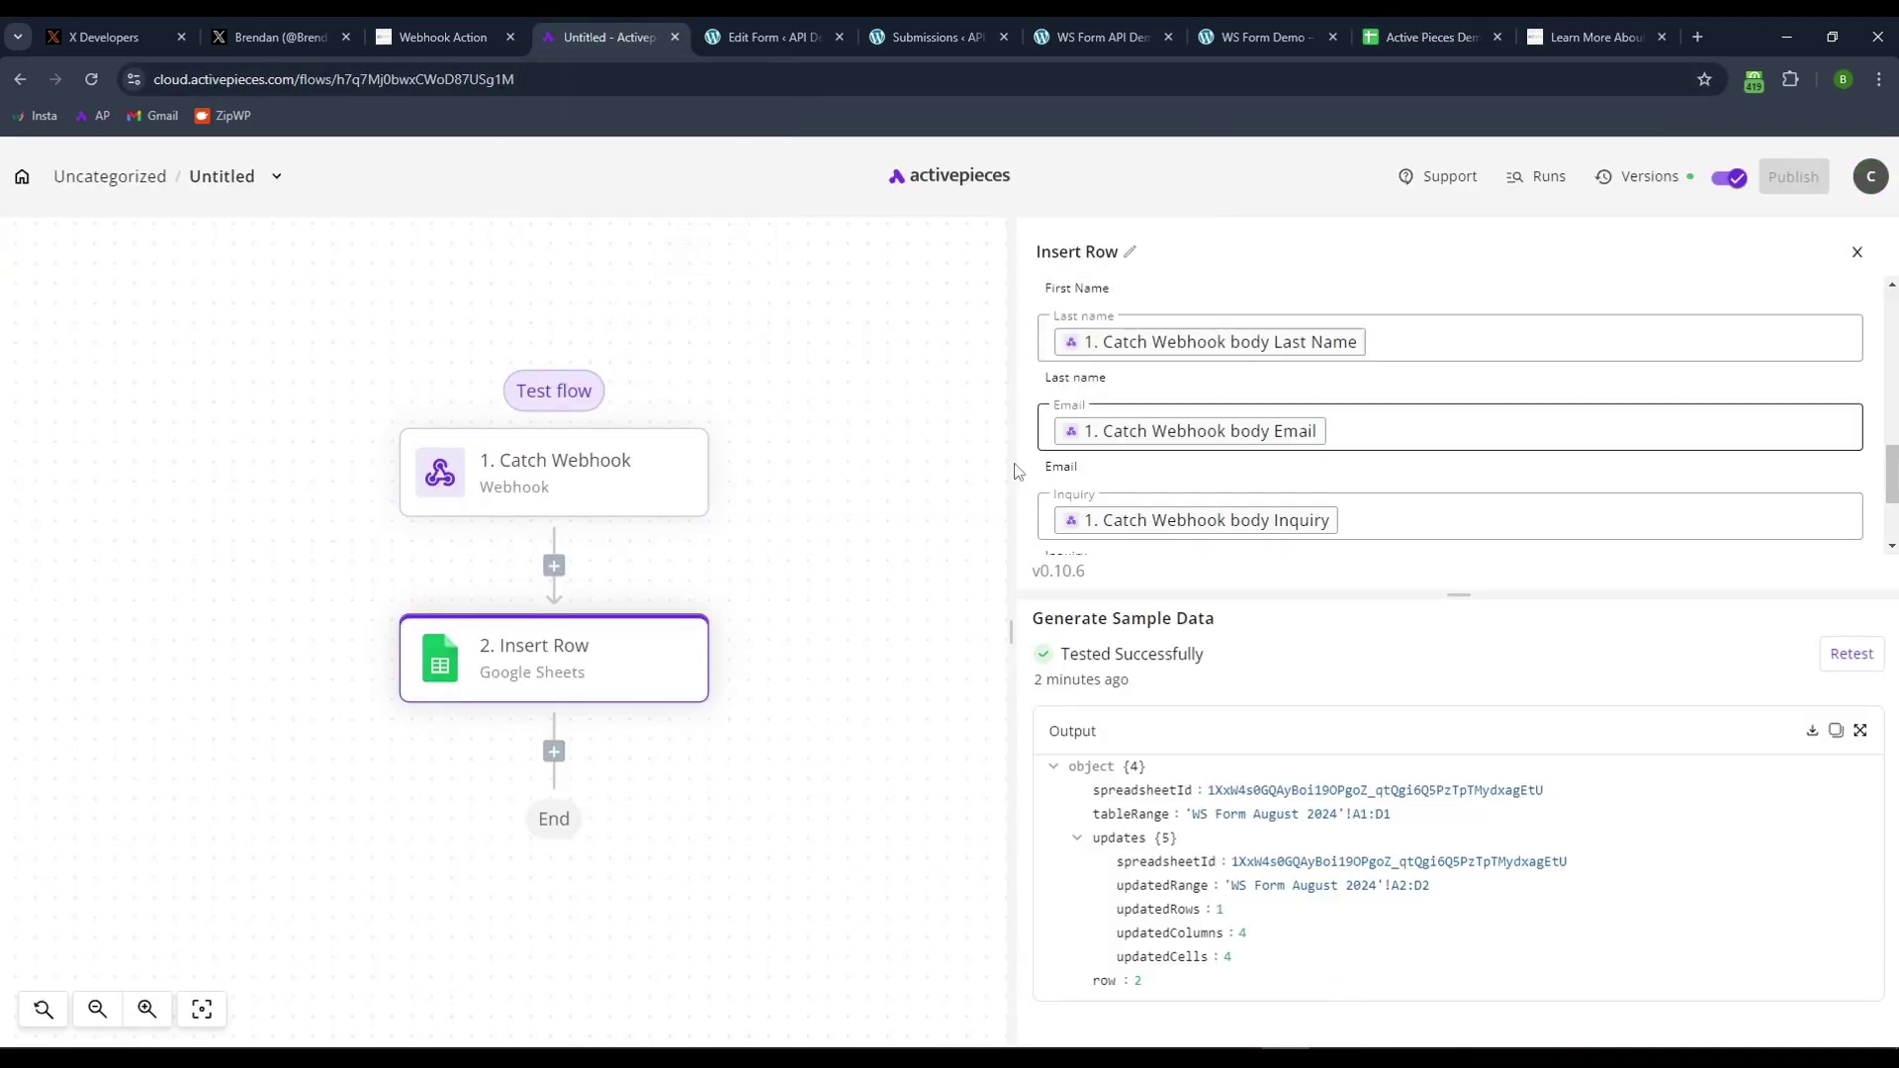
mouse_move(524, 701)
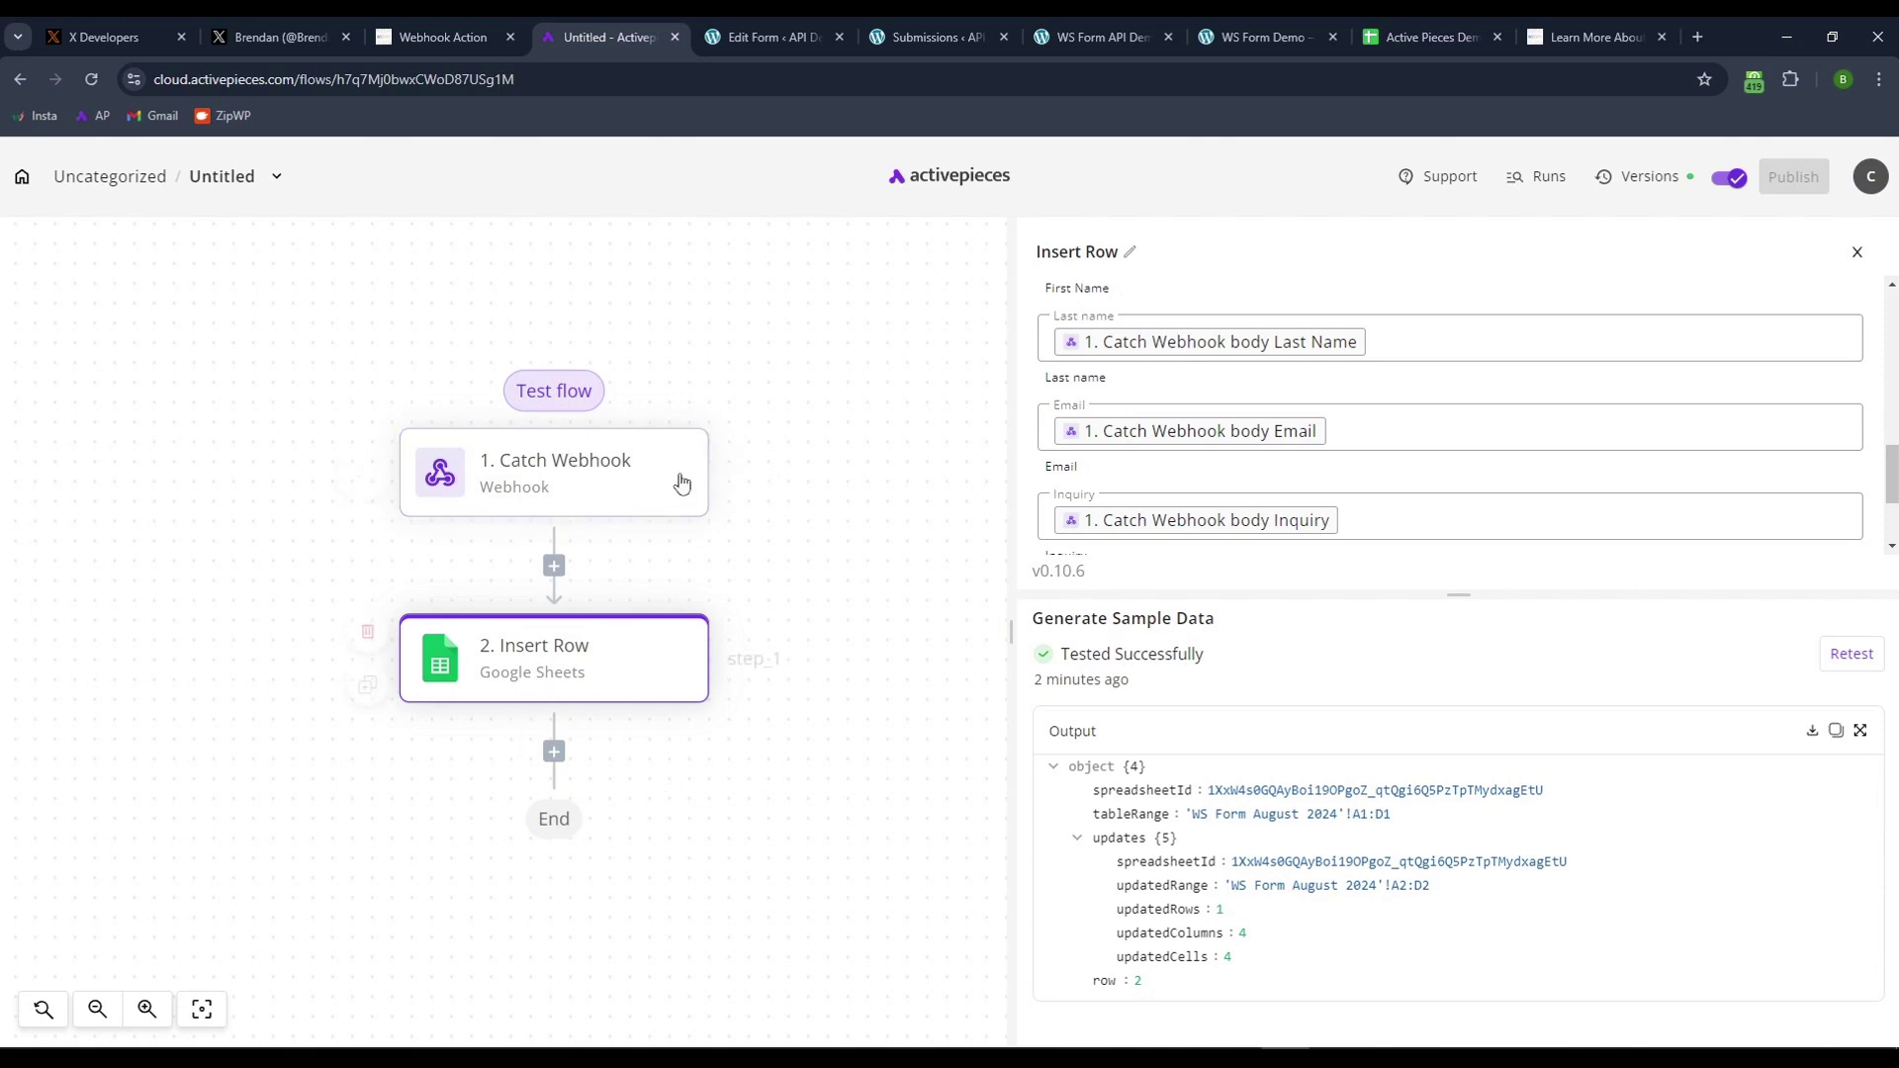
mouse_move(620, 478)
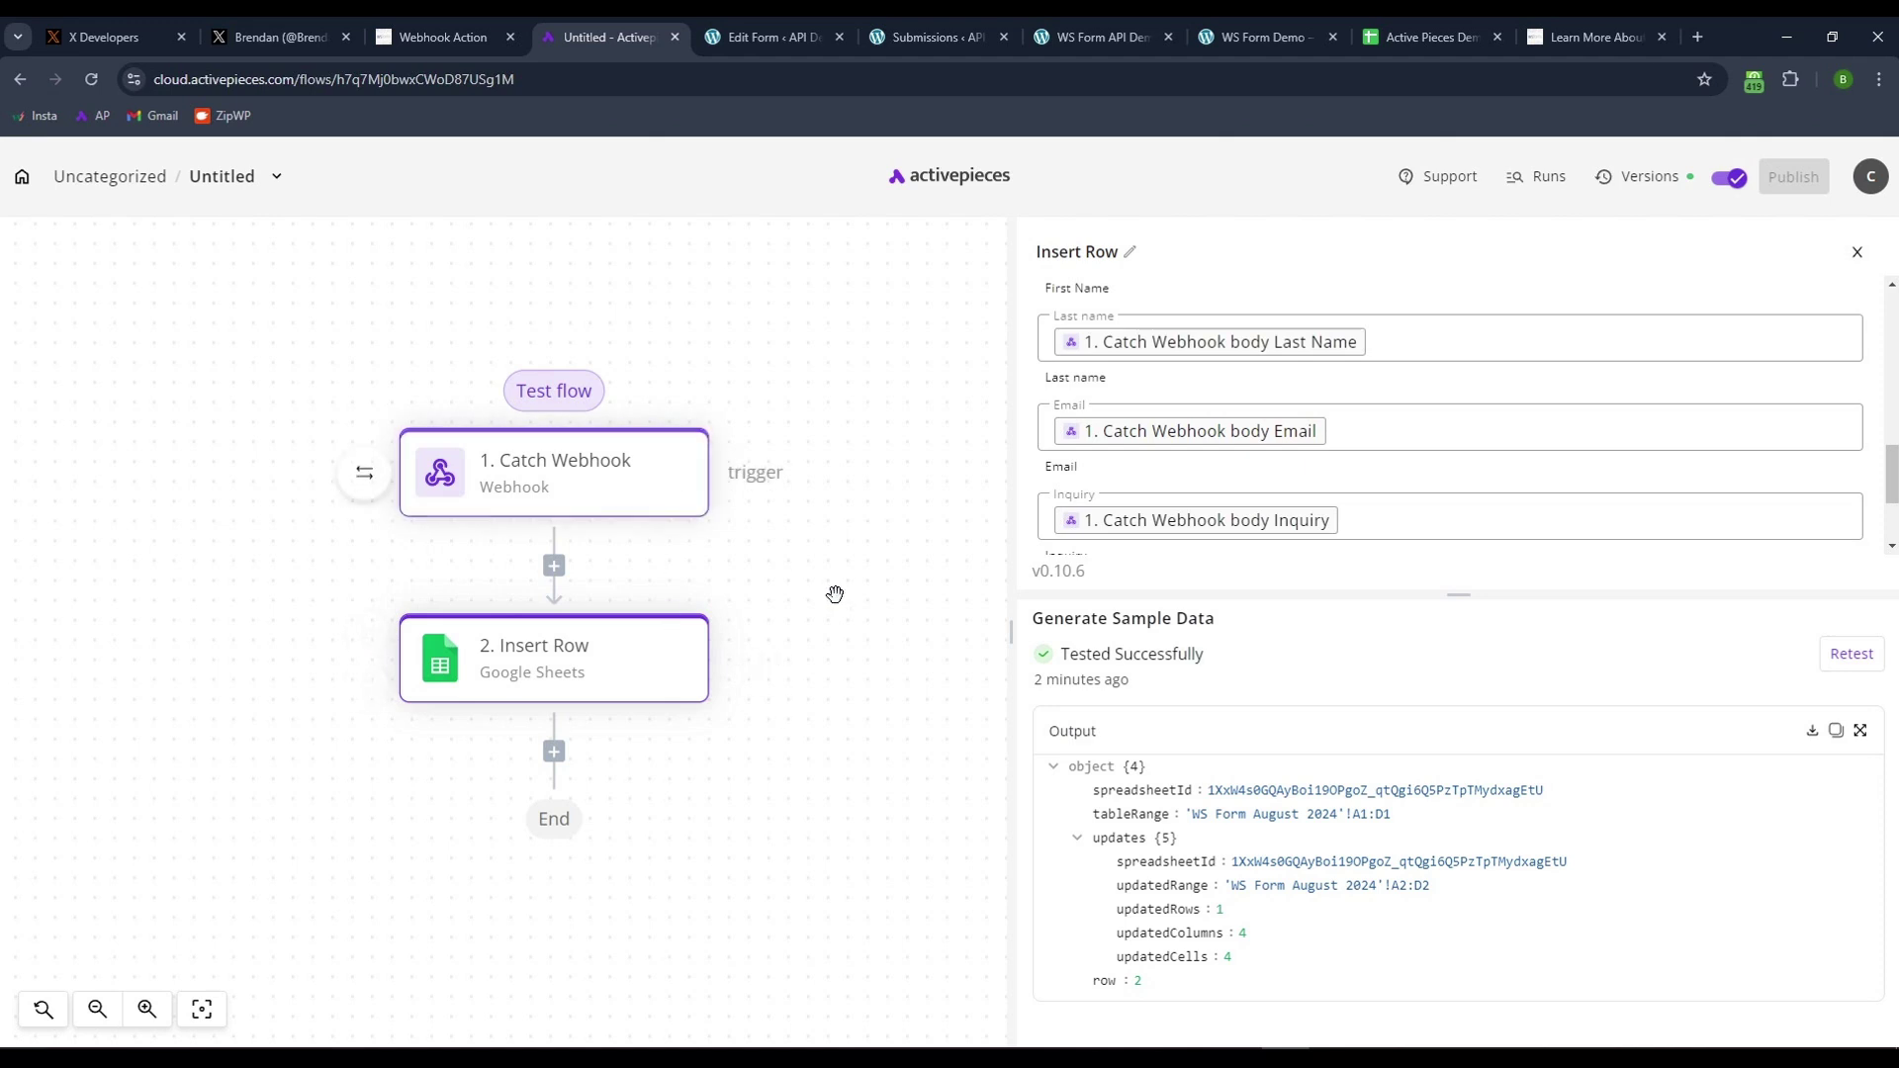
mouse_move(637, 655)
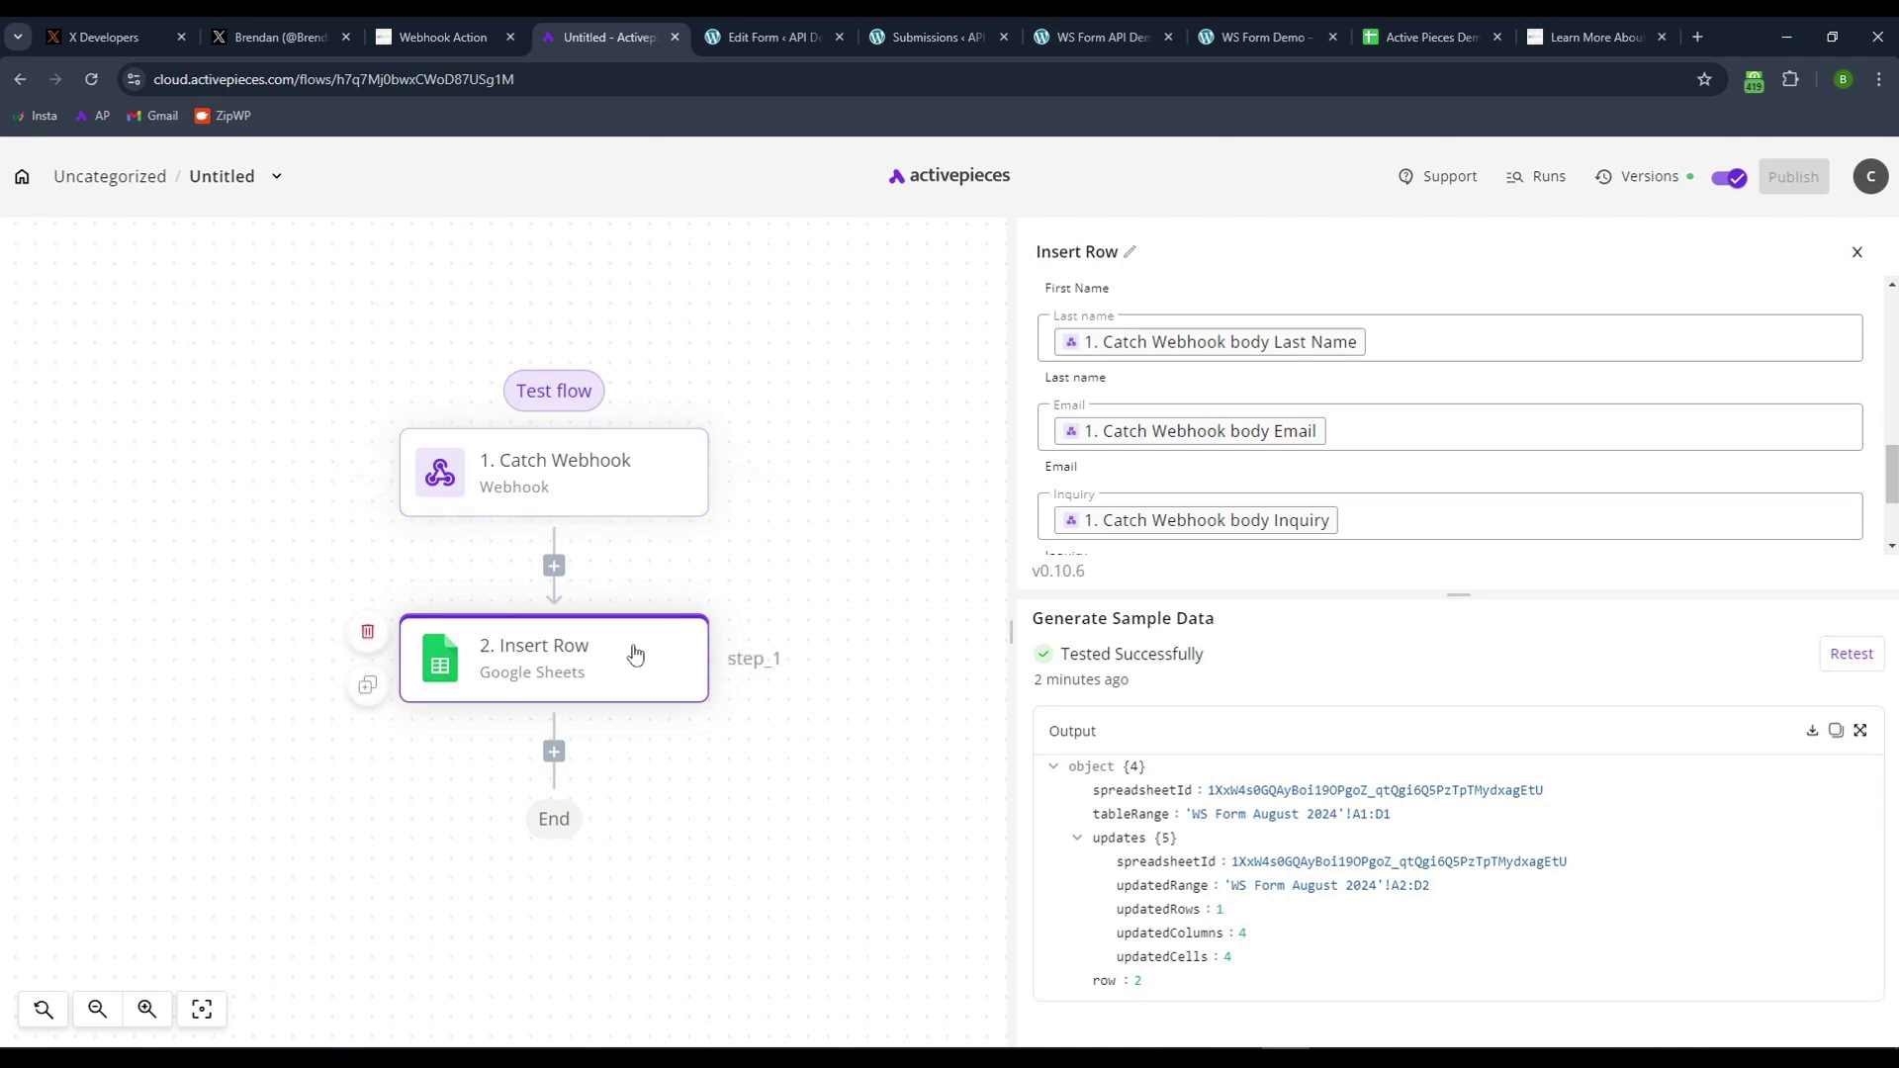
click(554, 757)
mouse_move(669, 697)
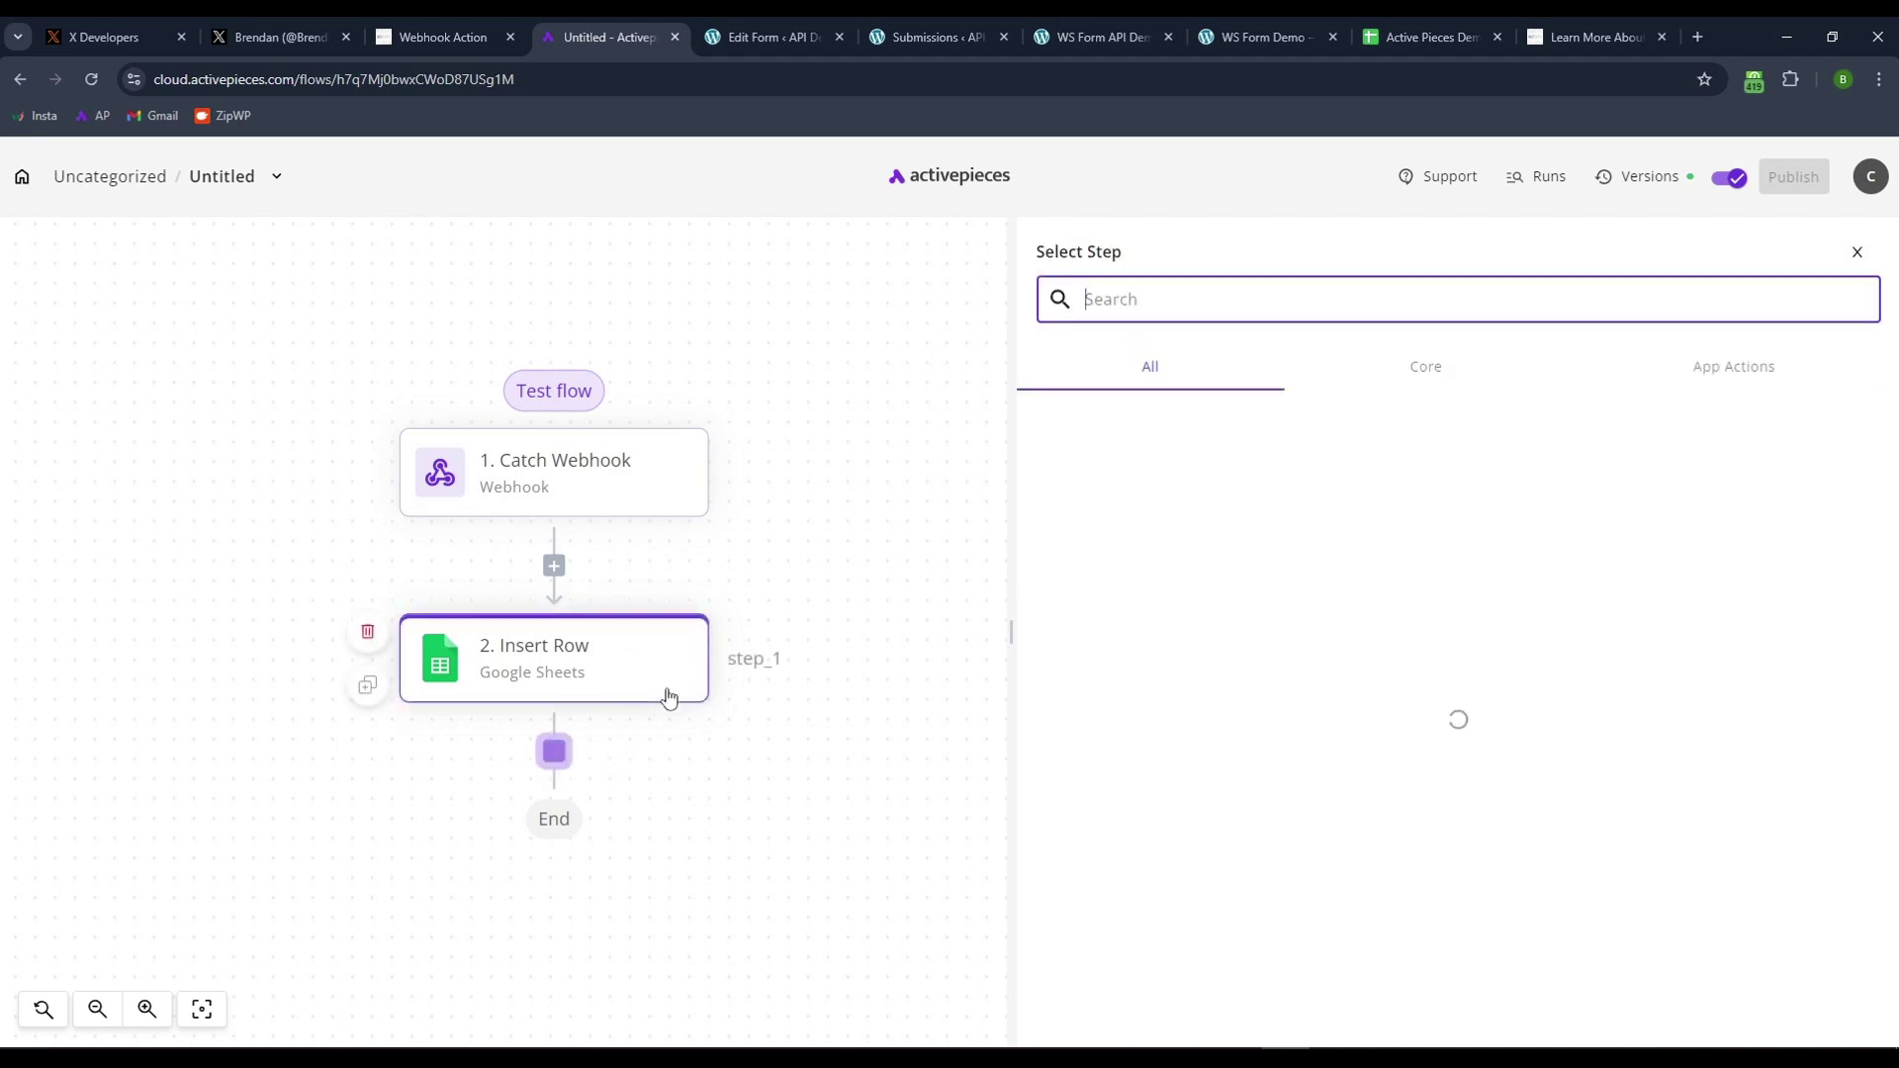
text(twi)
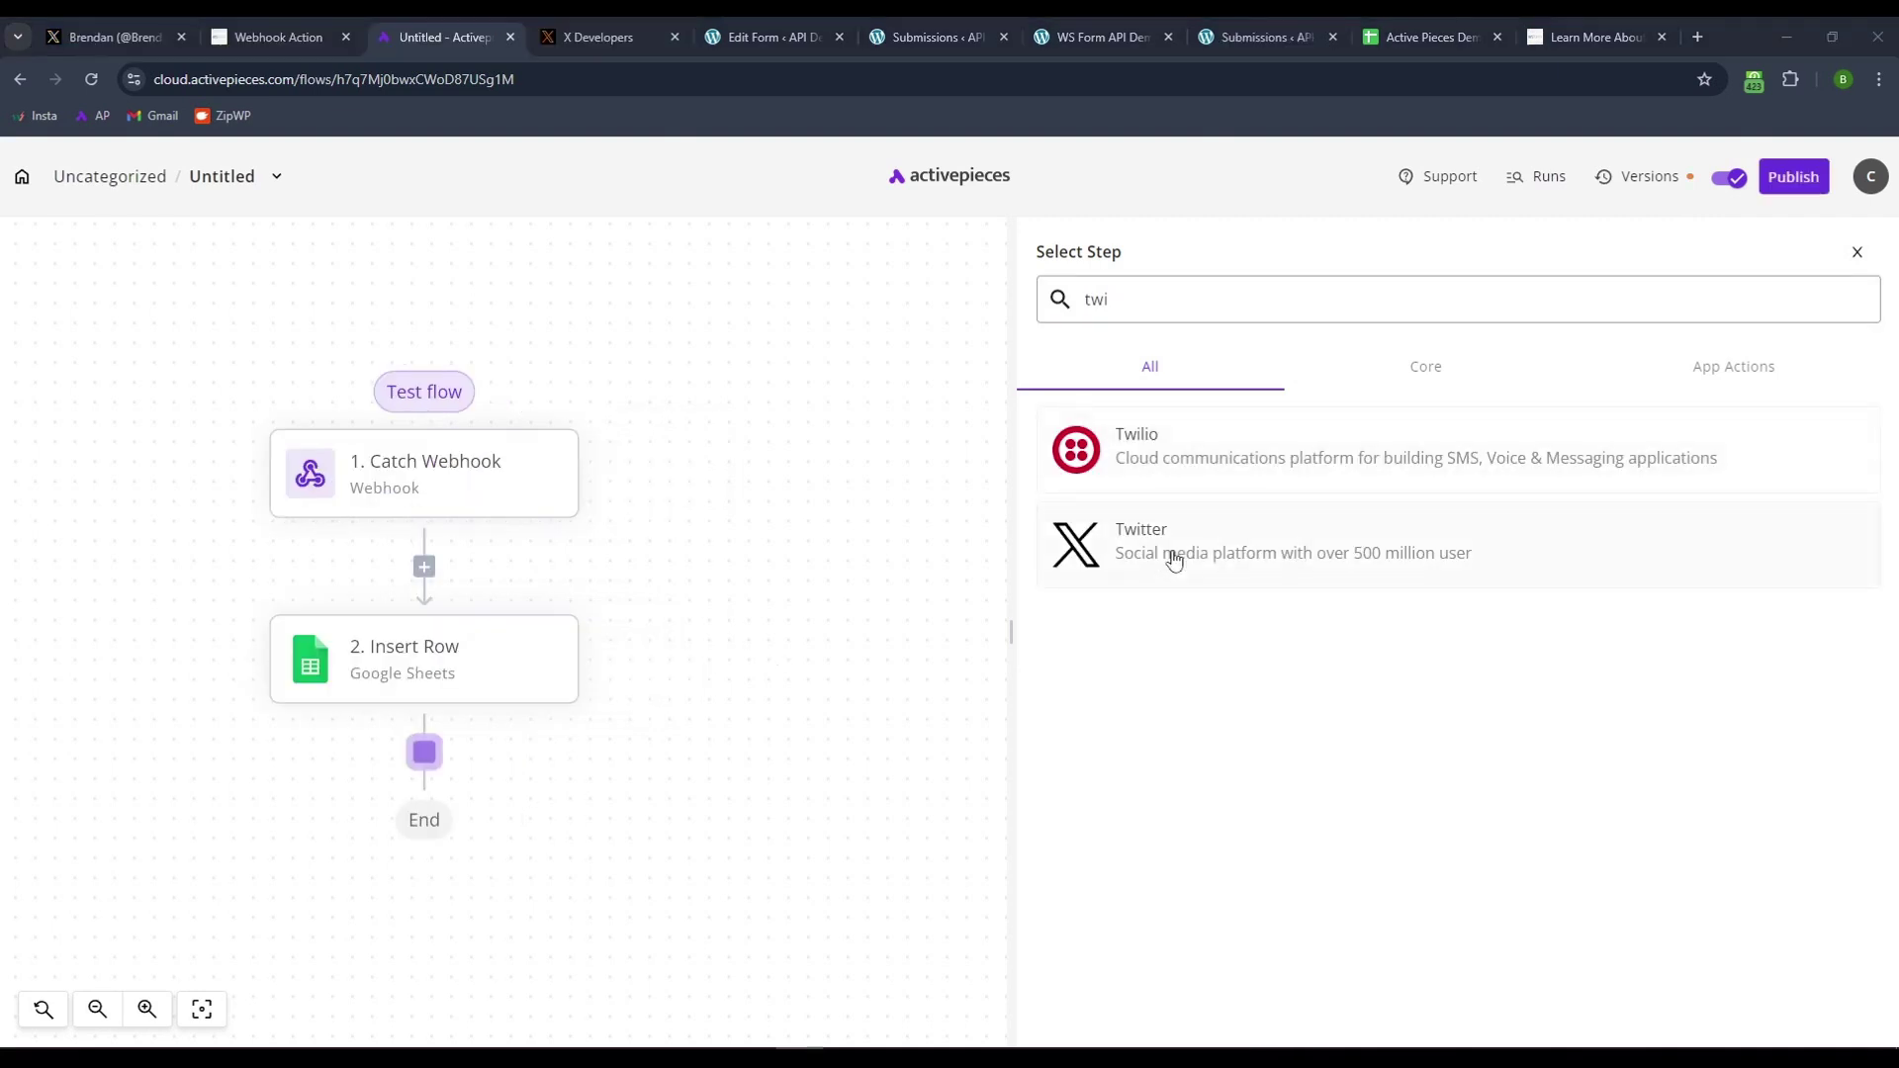
click(1173, 554)
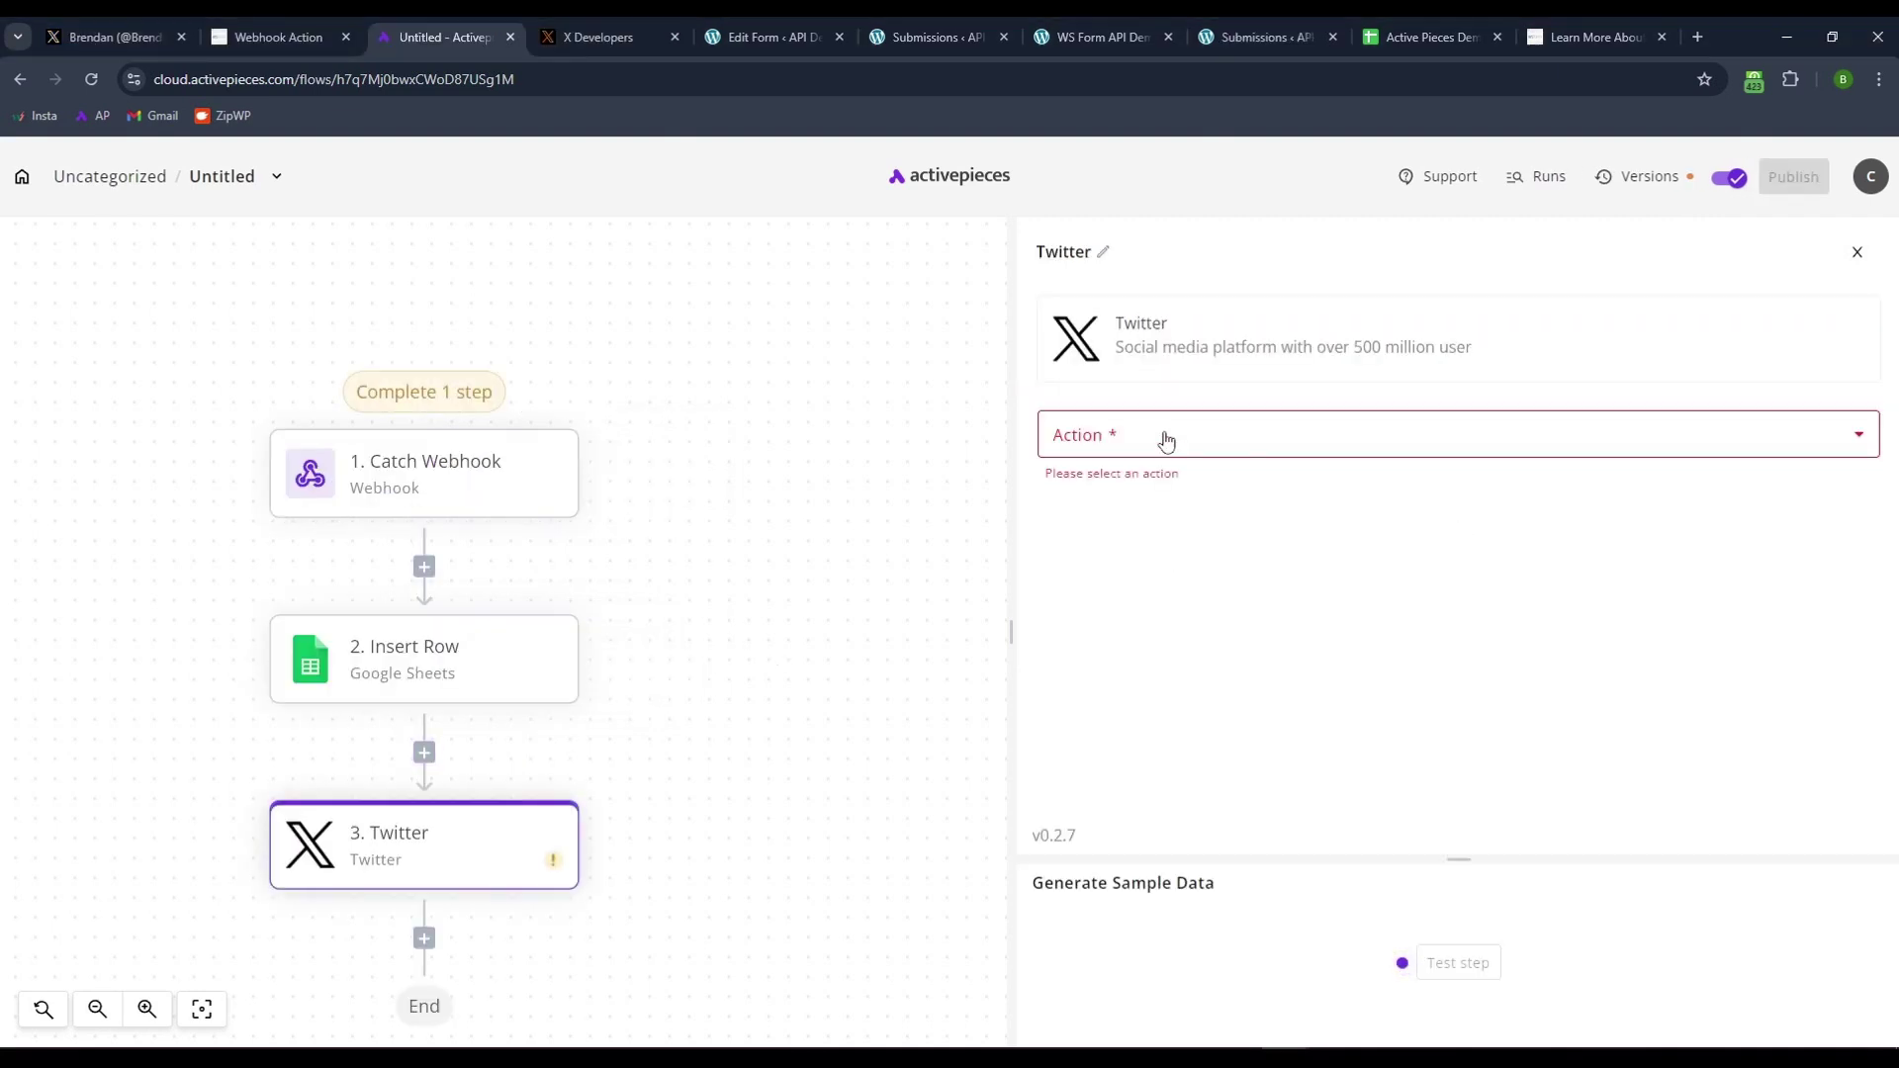
- Set the Twitter step's action to Create Tweet and link the existing X account connection
click(1167, 437)
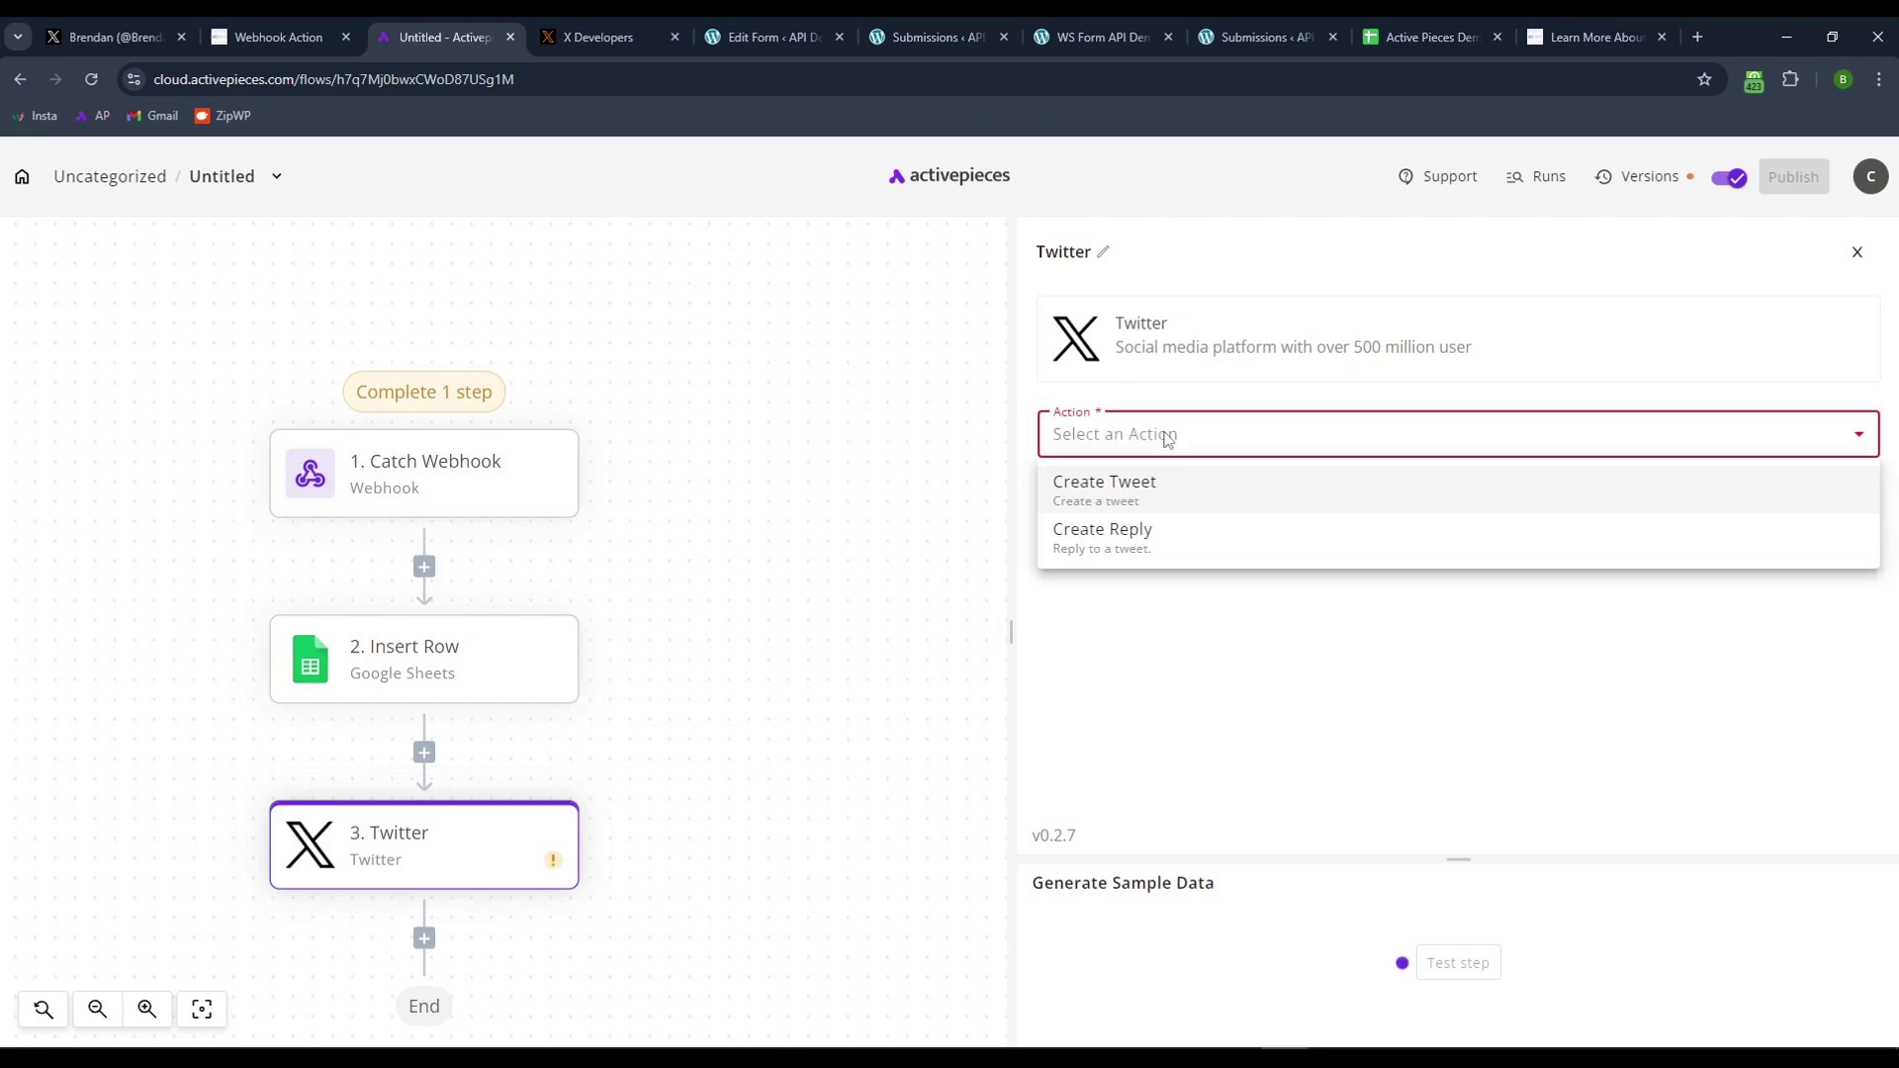
click(1124, 503)
click(1131, 529)
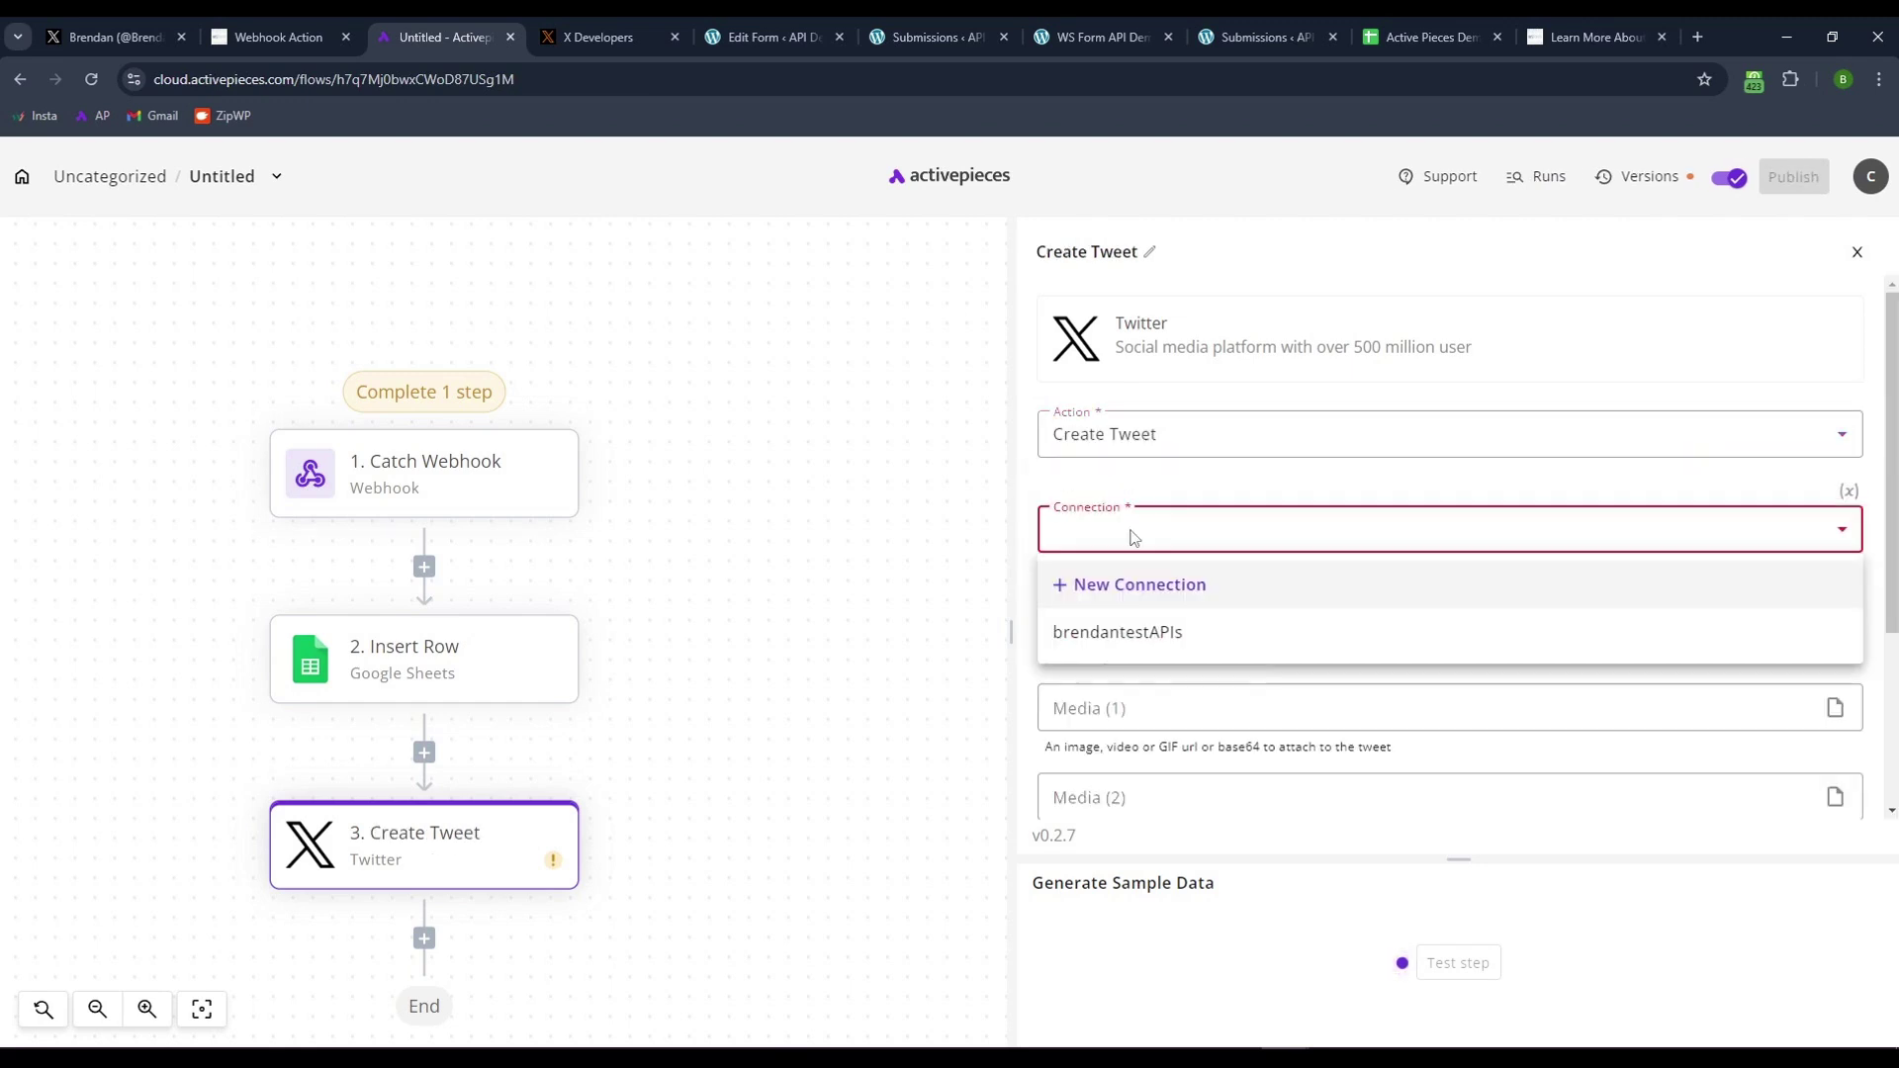
click(1105, 631)
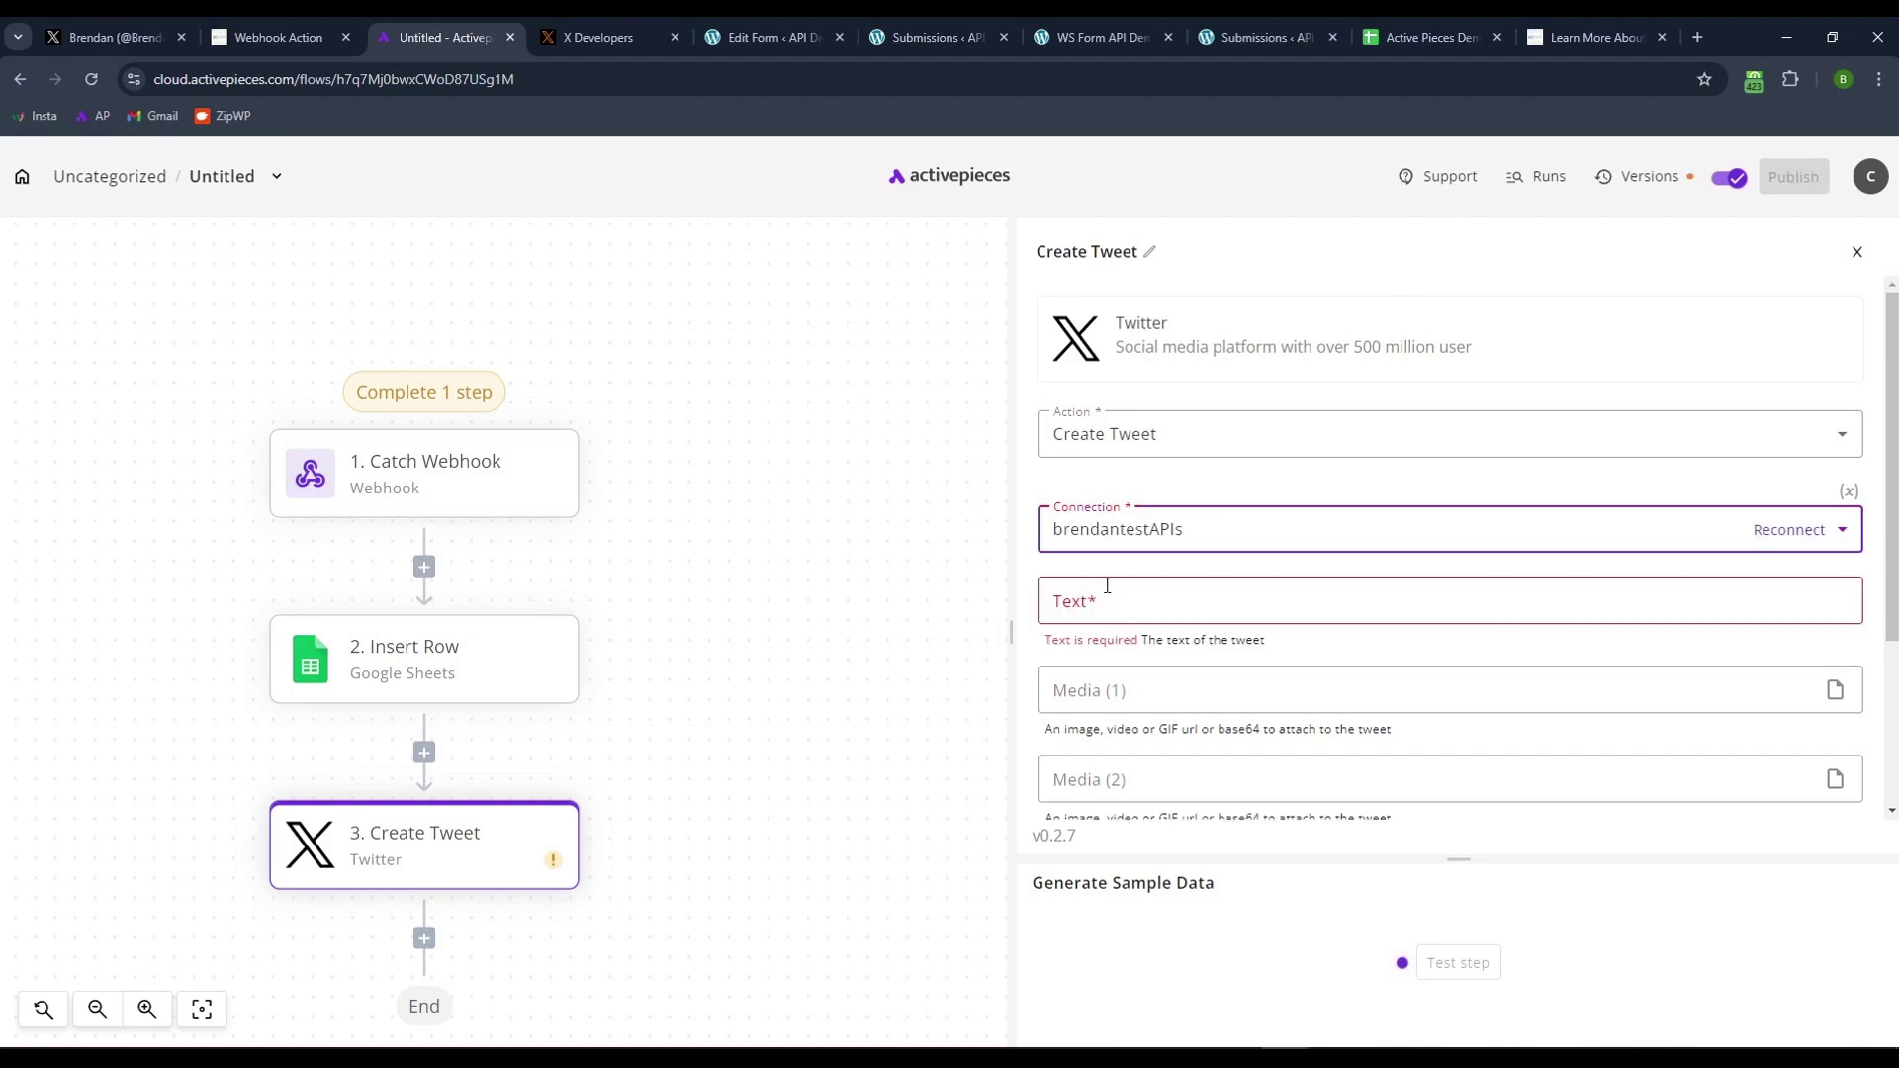
click(1119, 539)
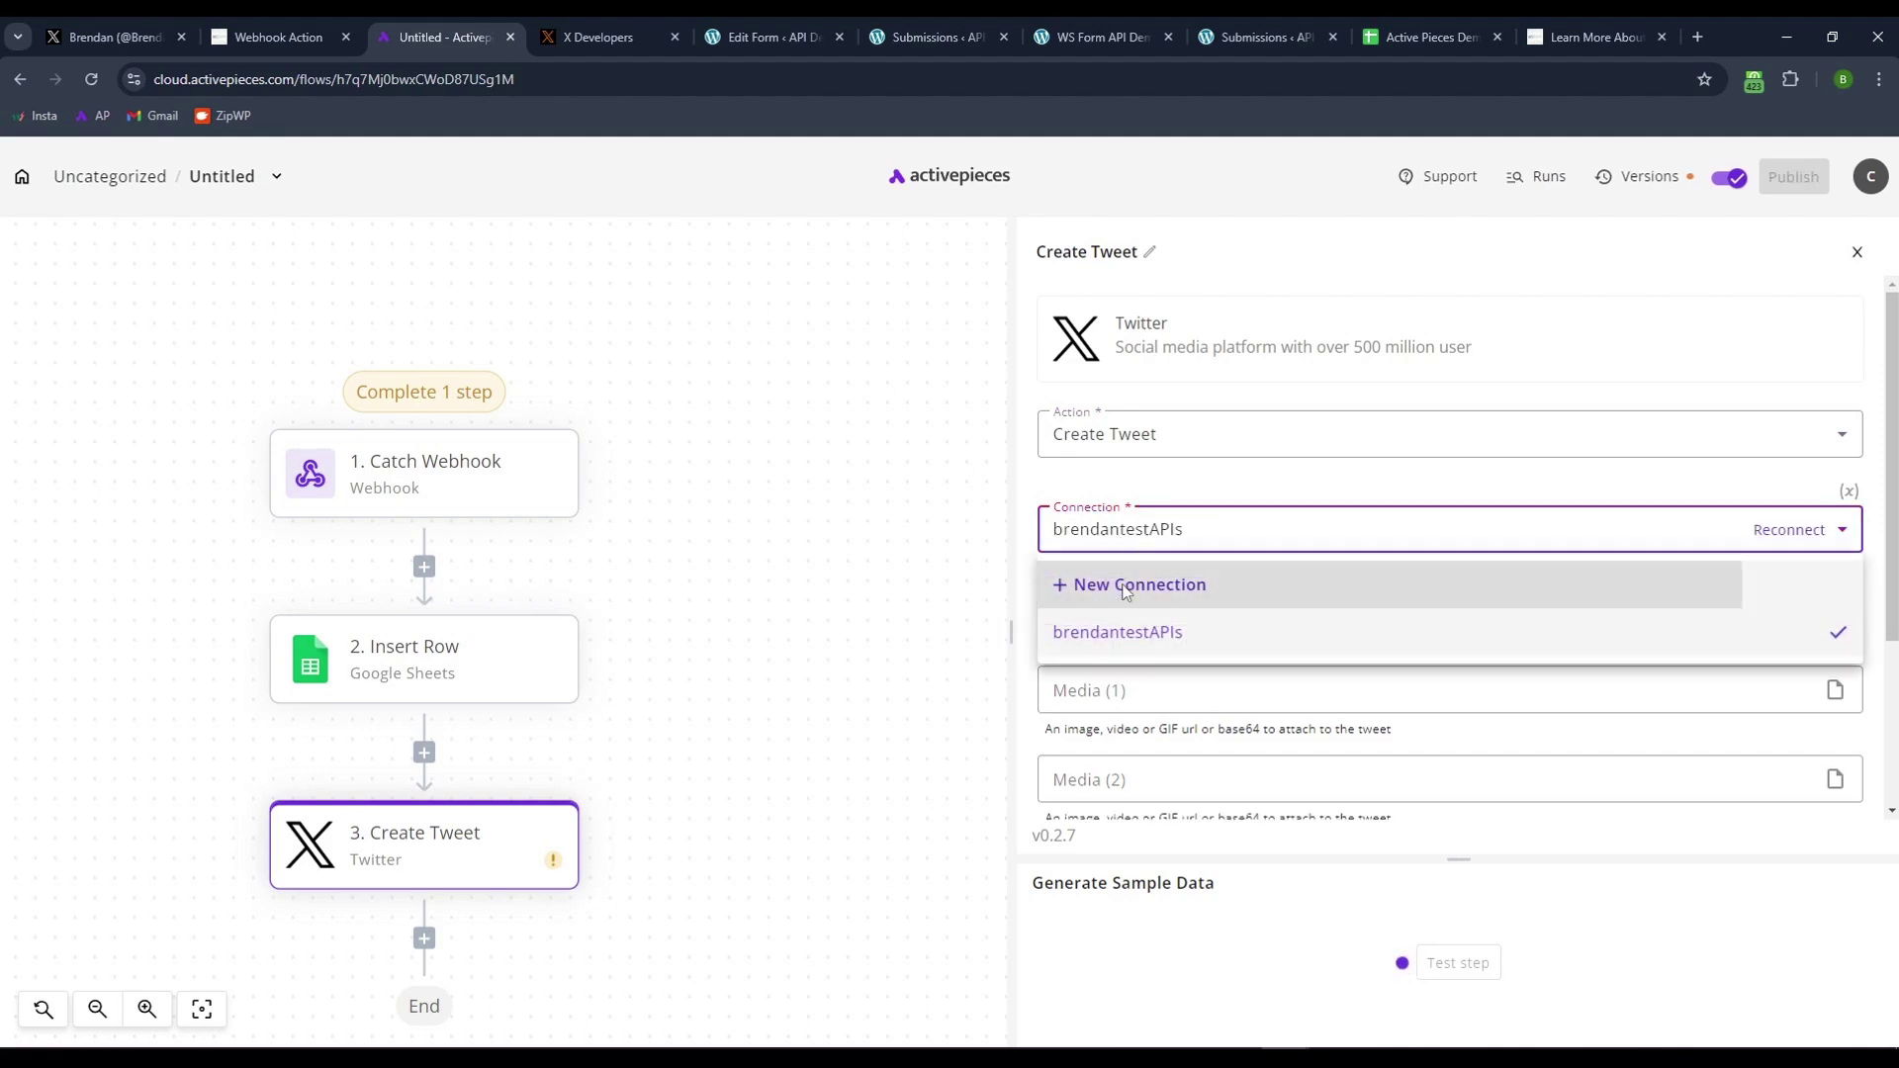
click(1125, 591)
scroll(797, 452, up, 5)
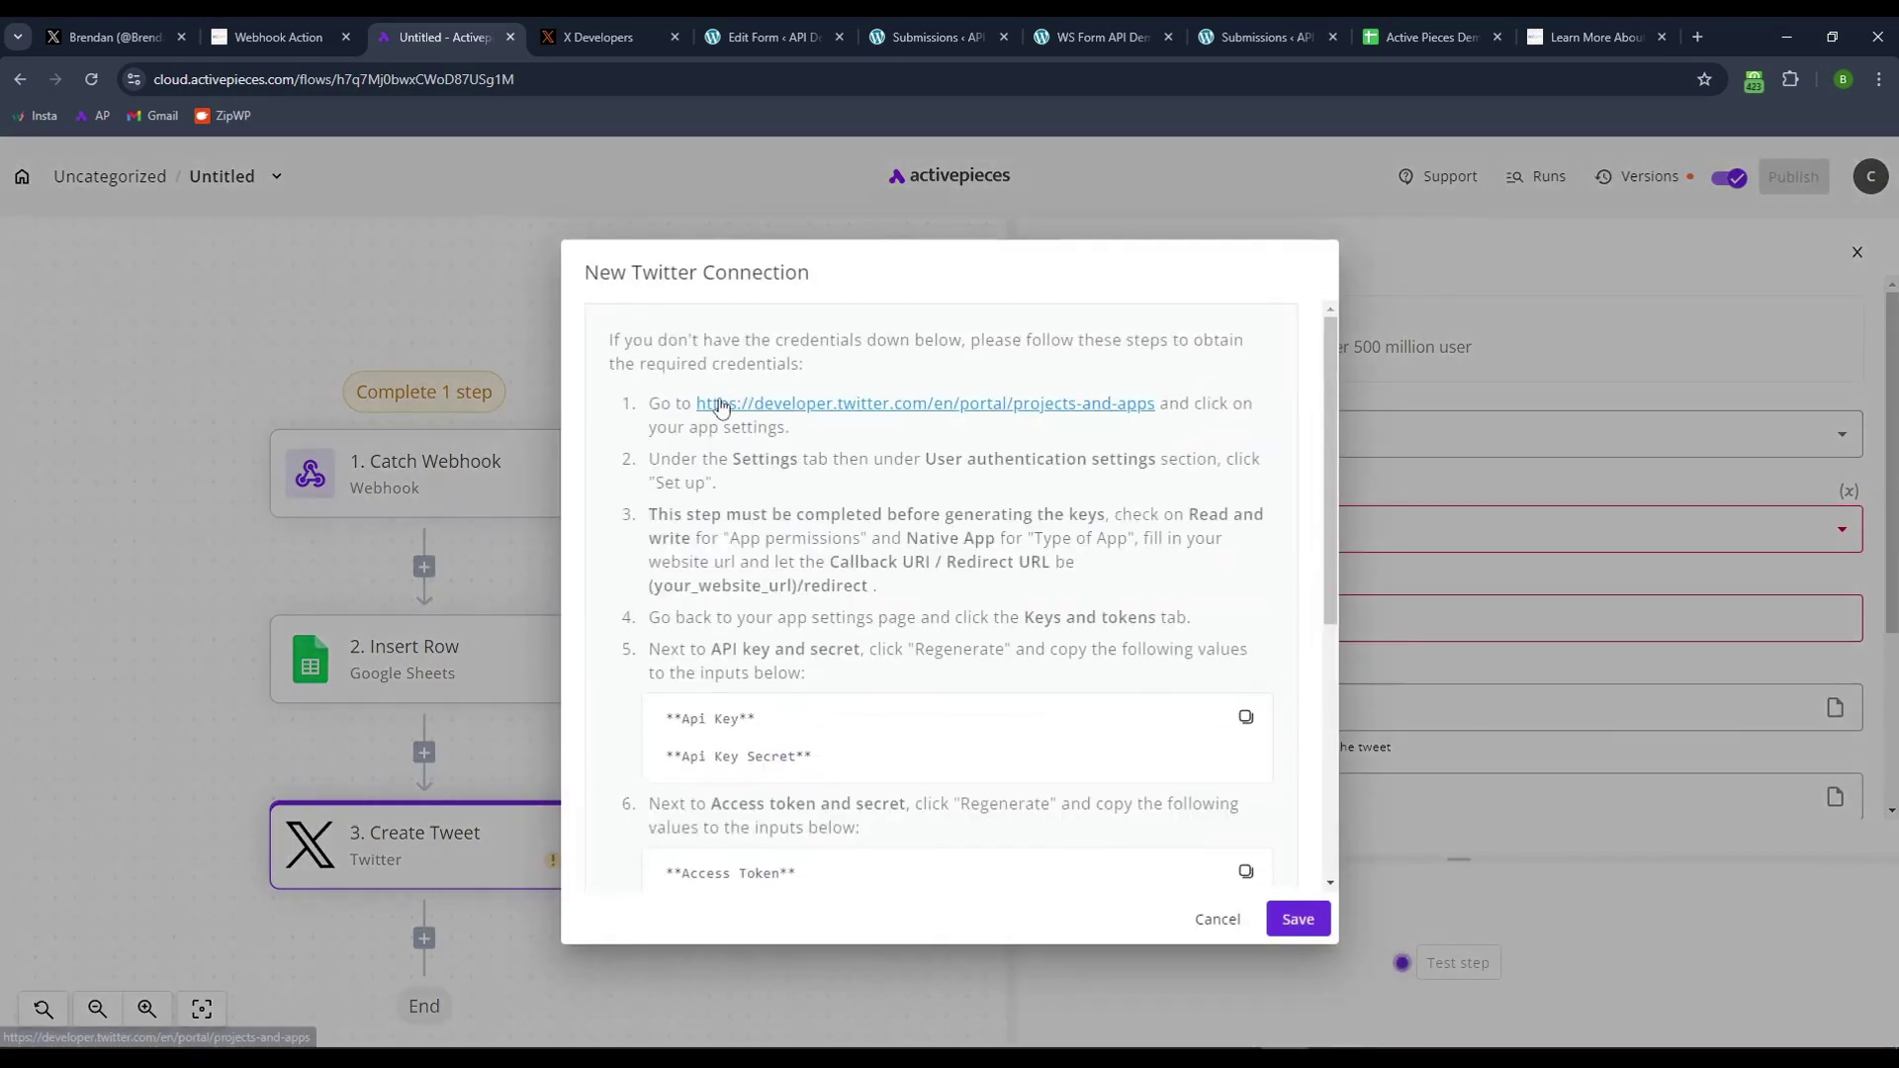
scroll(709, 642, down, 3)
scroll(704, 635, down, 2)
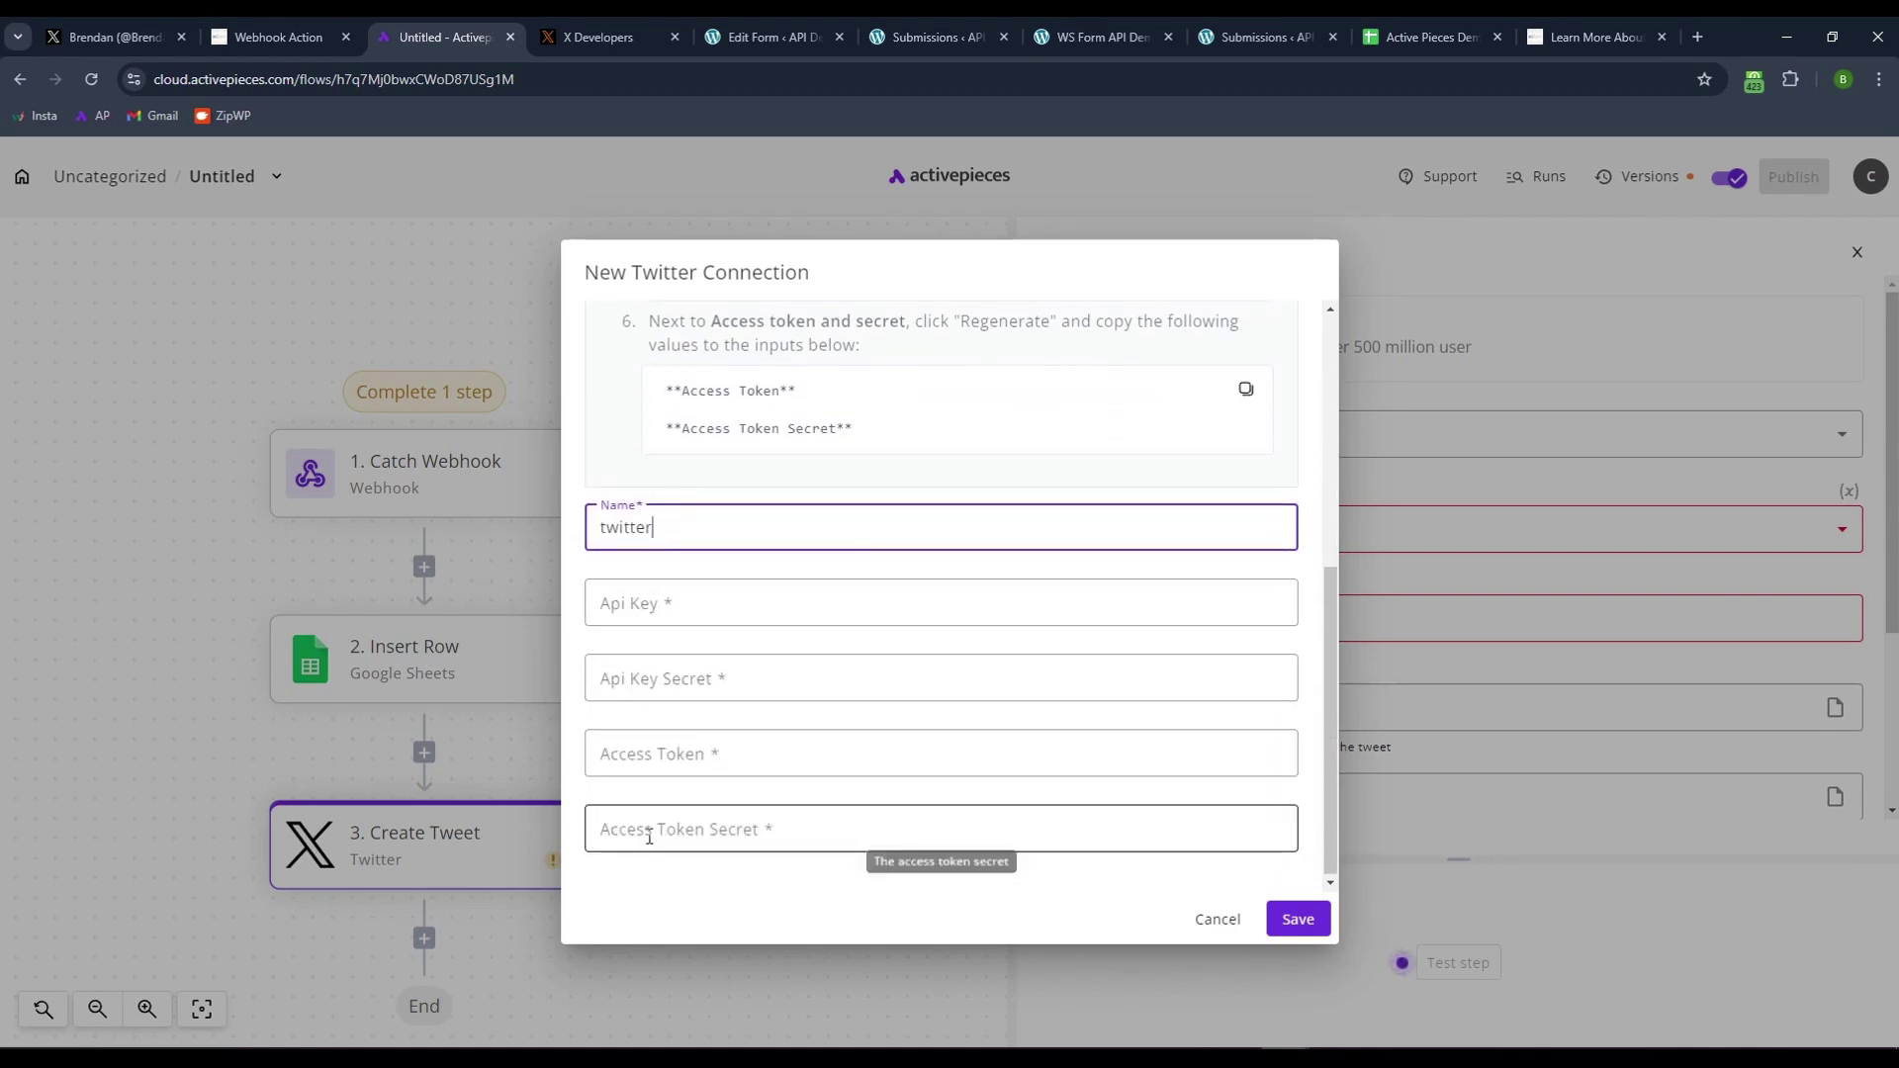
scroll(935, 428, up, 1)
scroll(935, 429, up, 3)
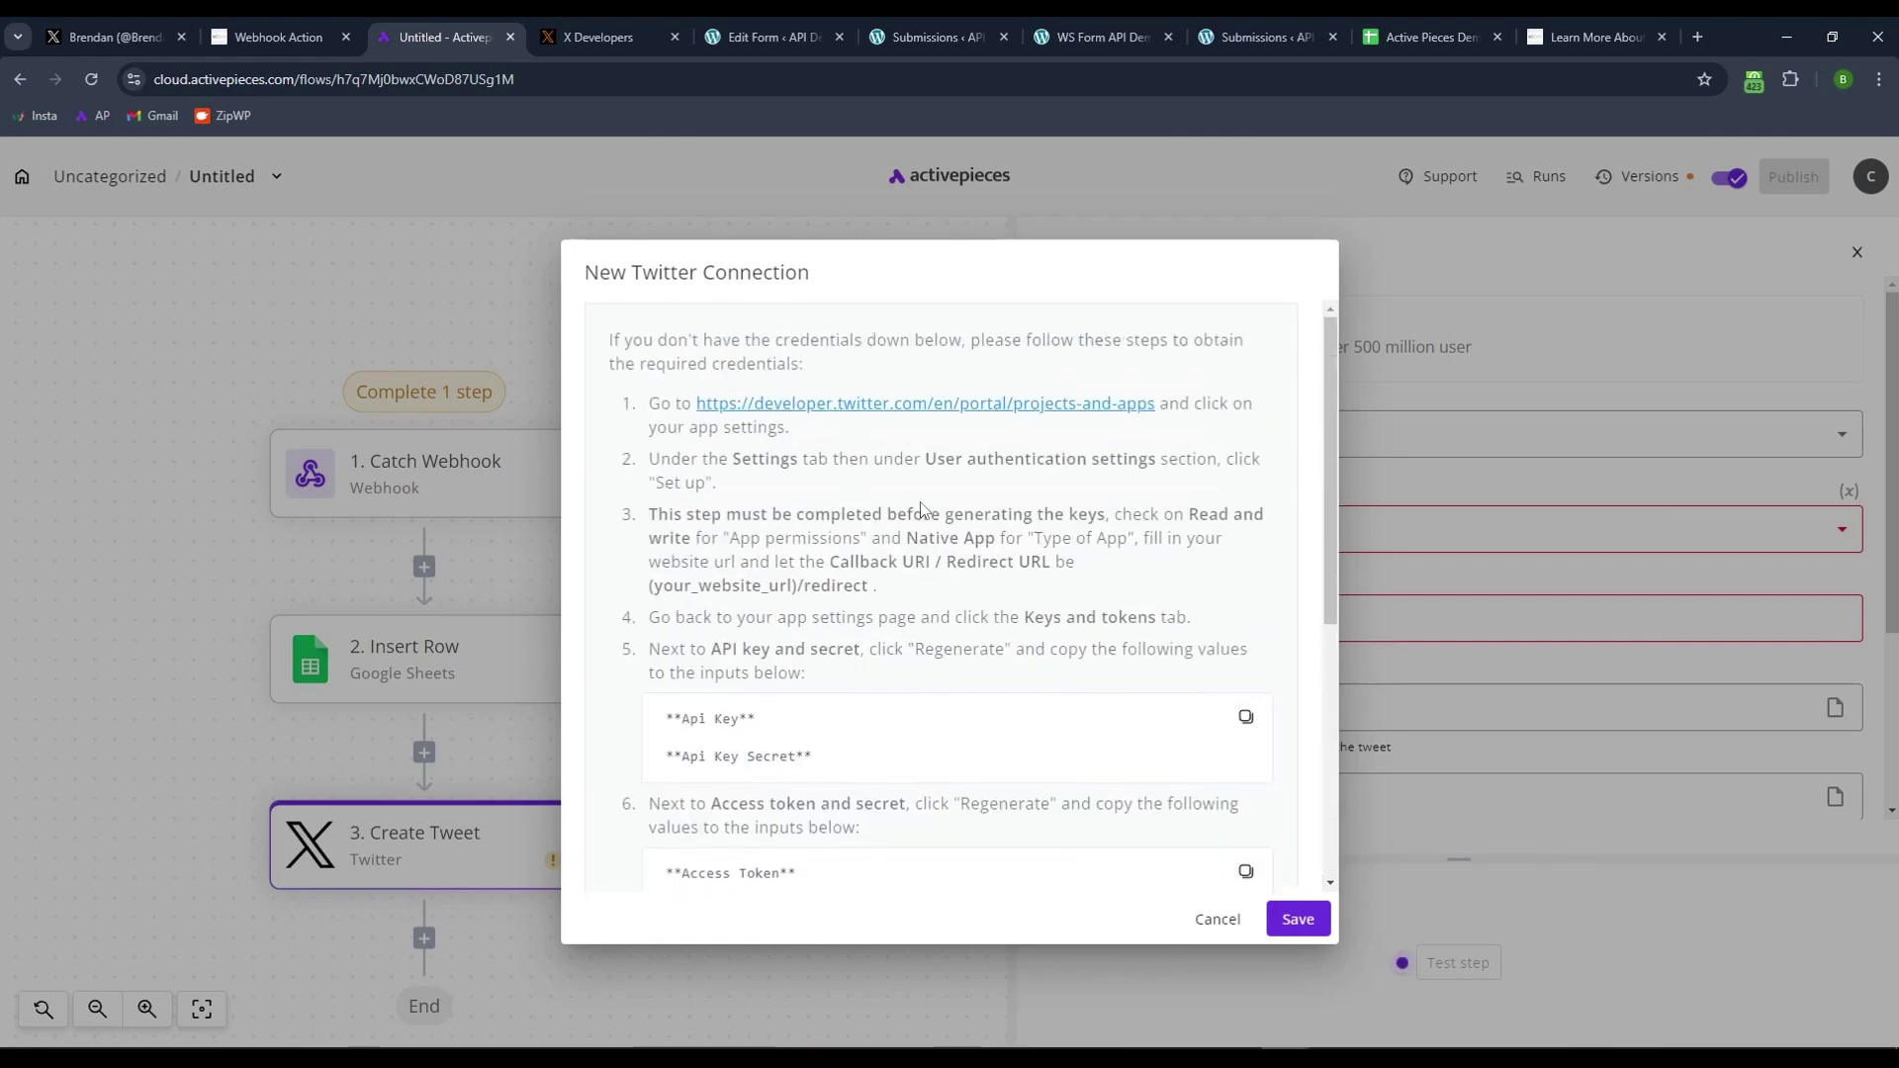
click(1216, 918)
click(1092, 542)
click(1135, 638)
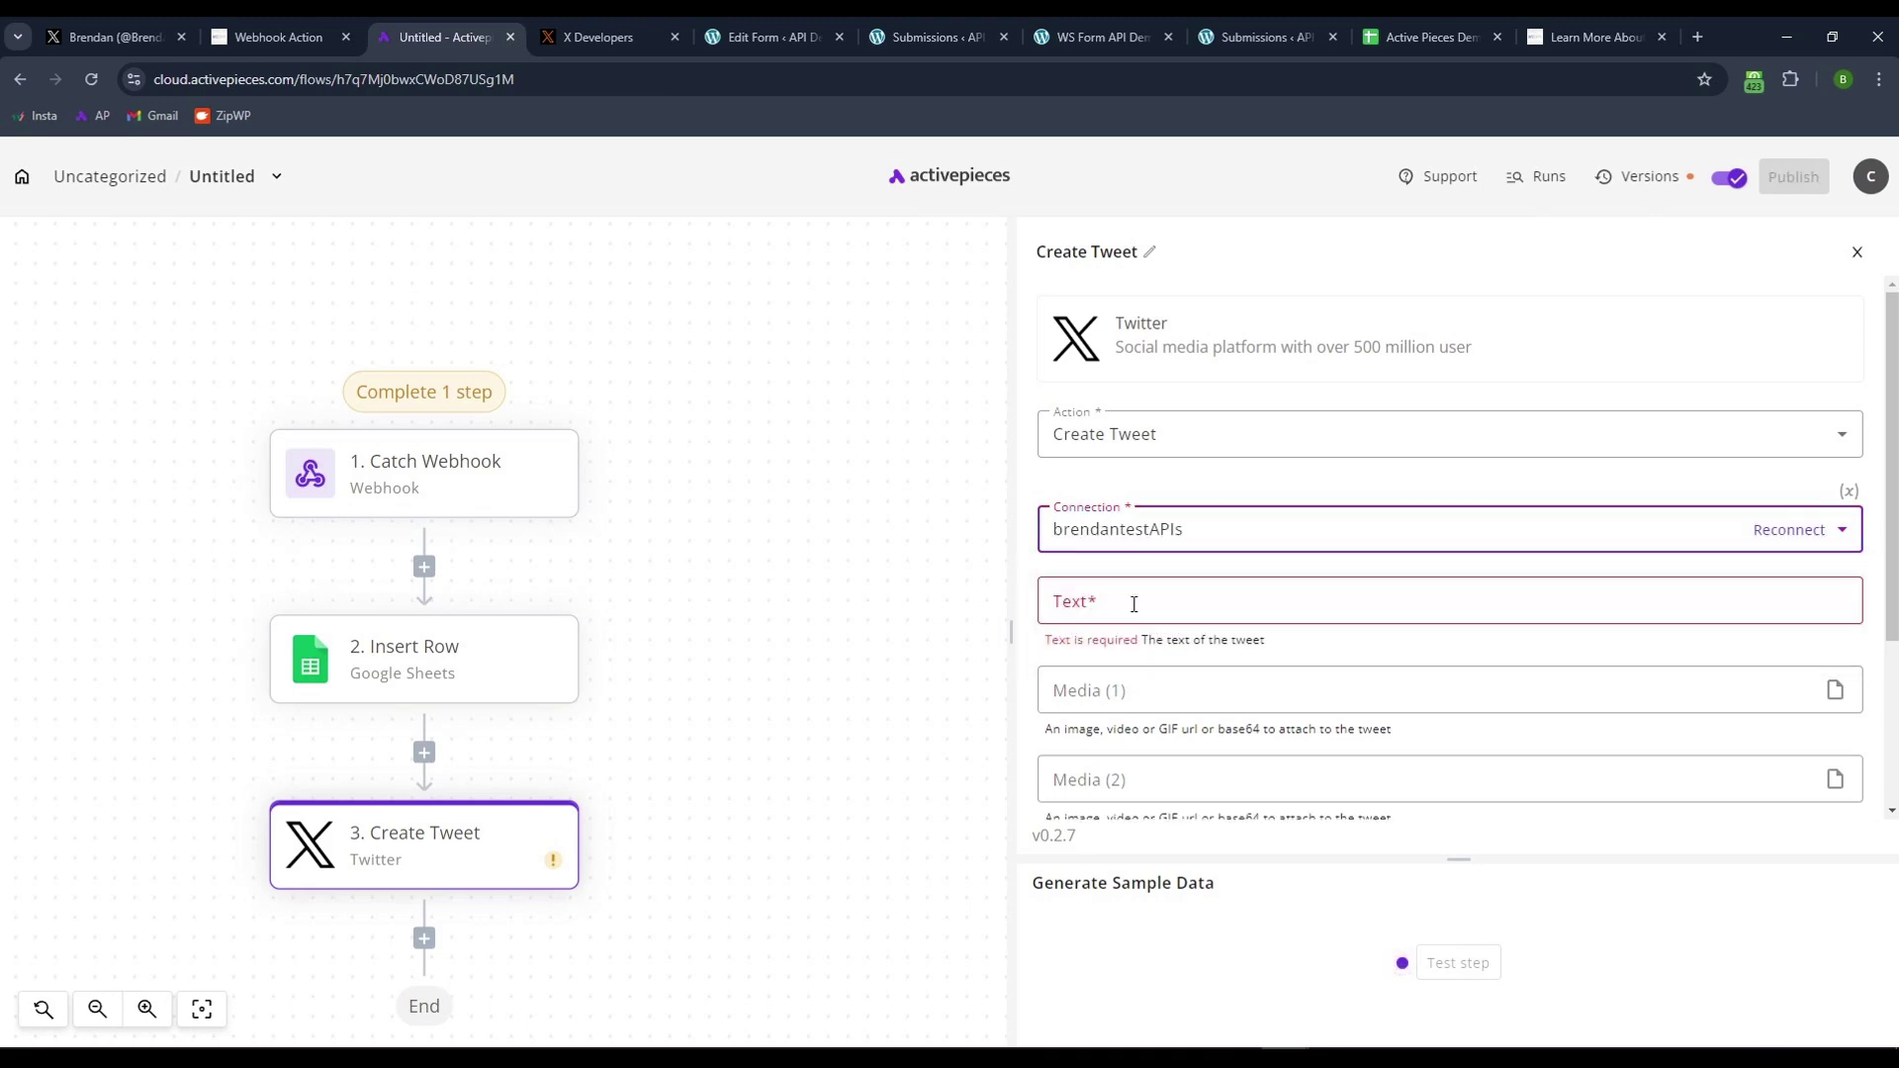
scroll(699, 658, down, 2)
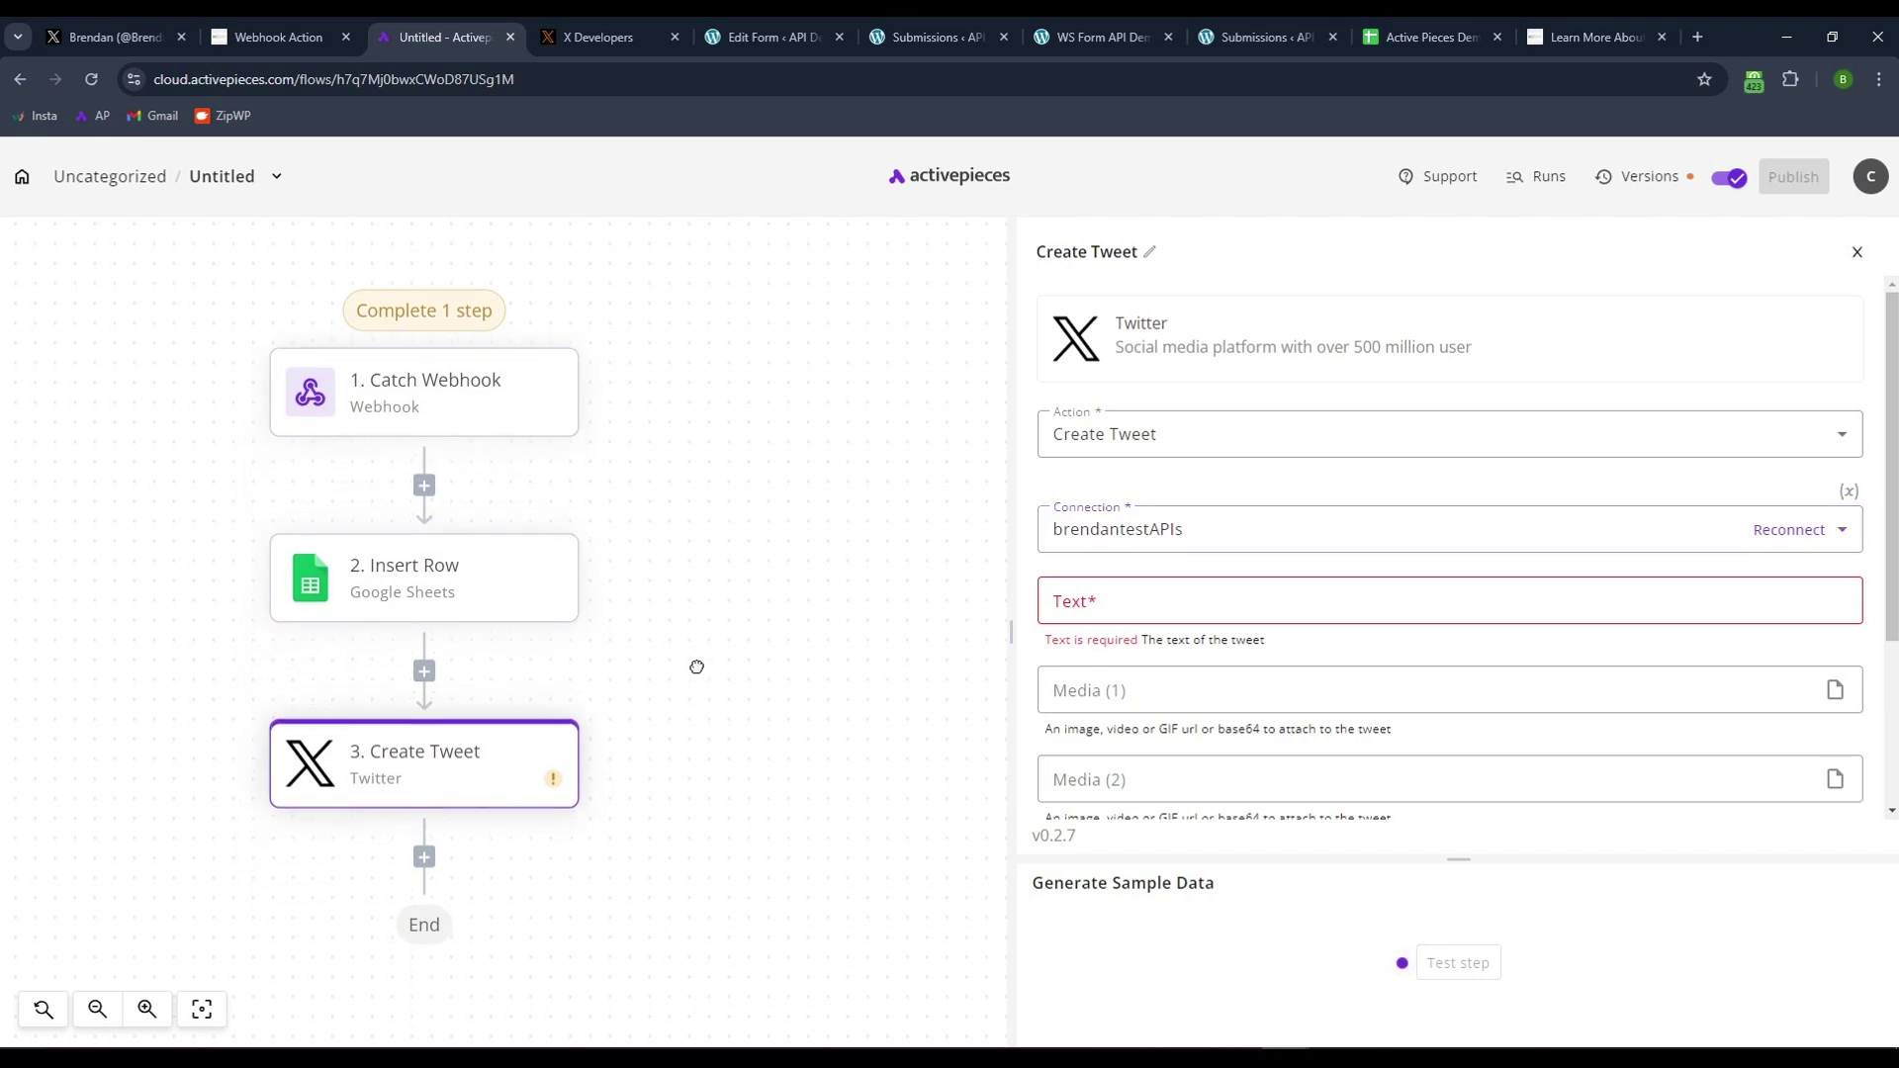
- Start the tweet text with 'New Testimonial from', expanding the webhook's output data
scroll(768, 695, left, 2)
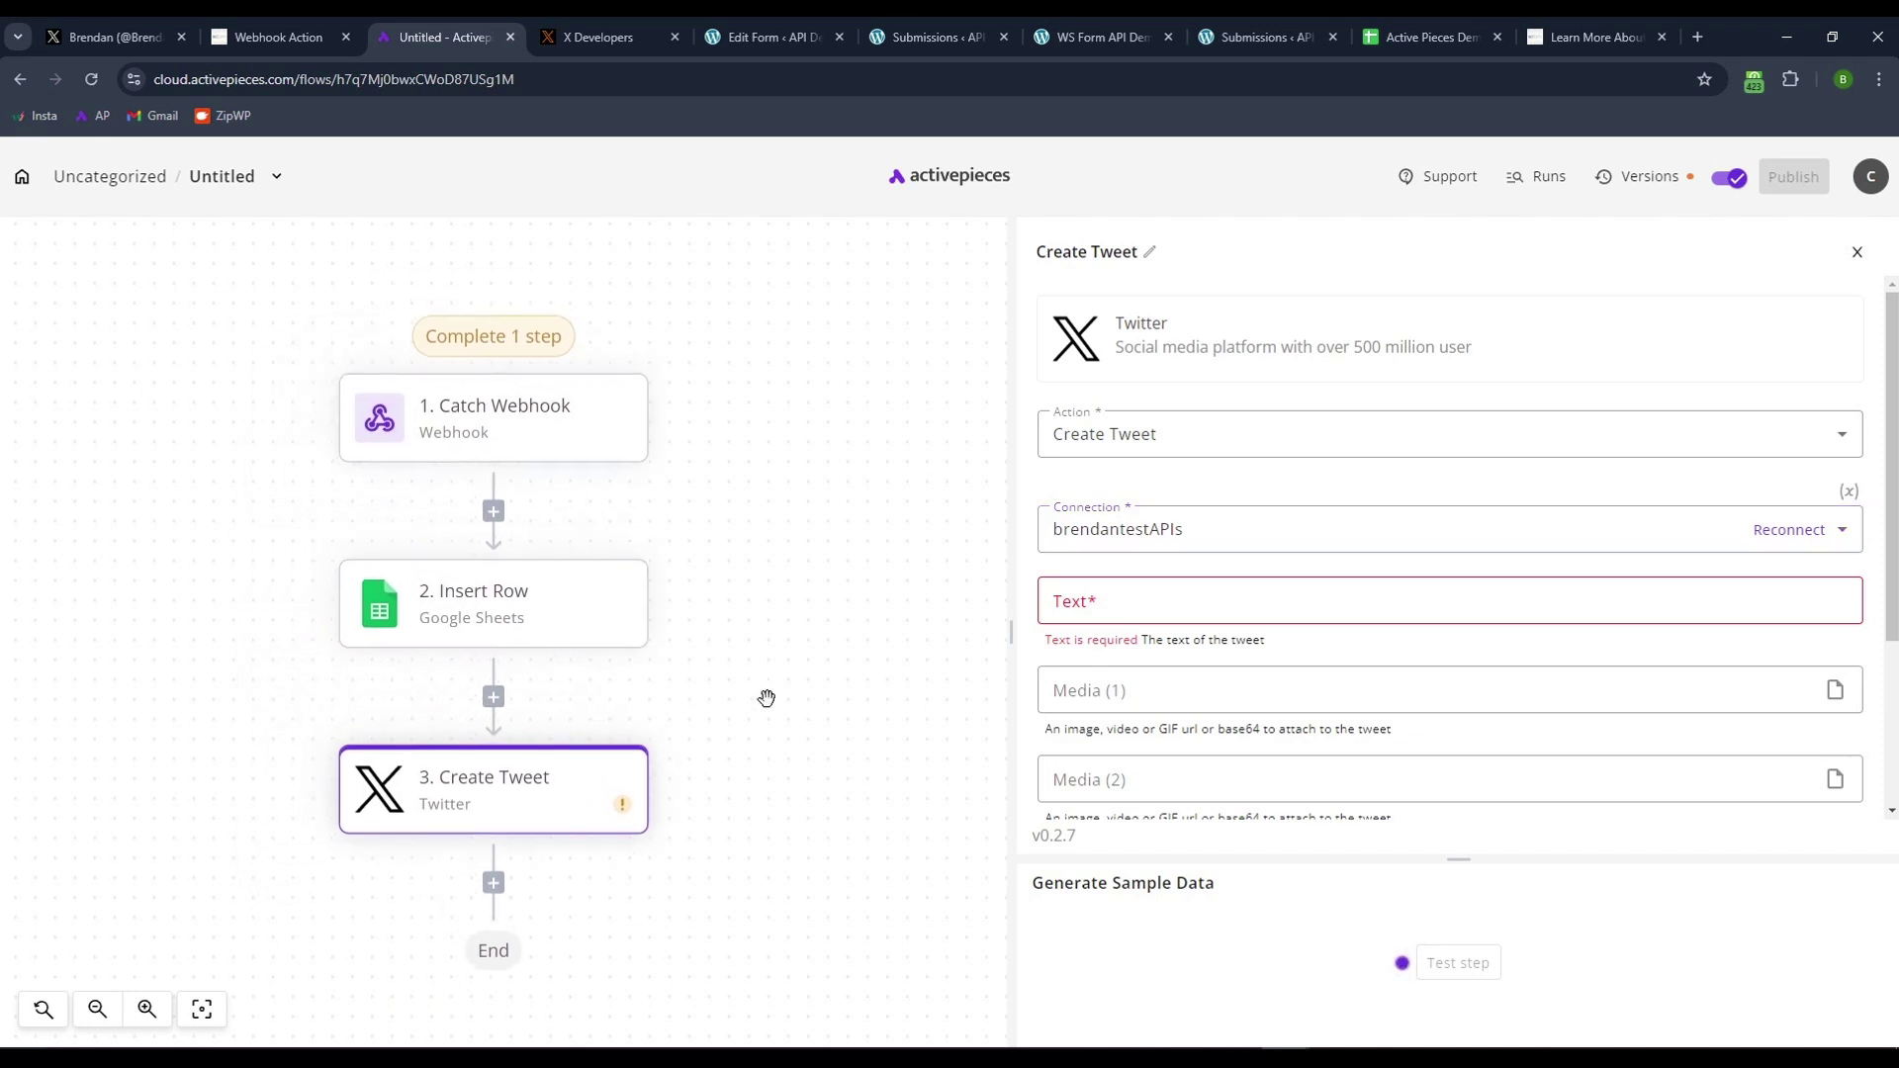
click(1133, 600)
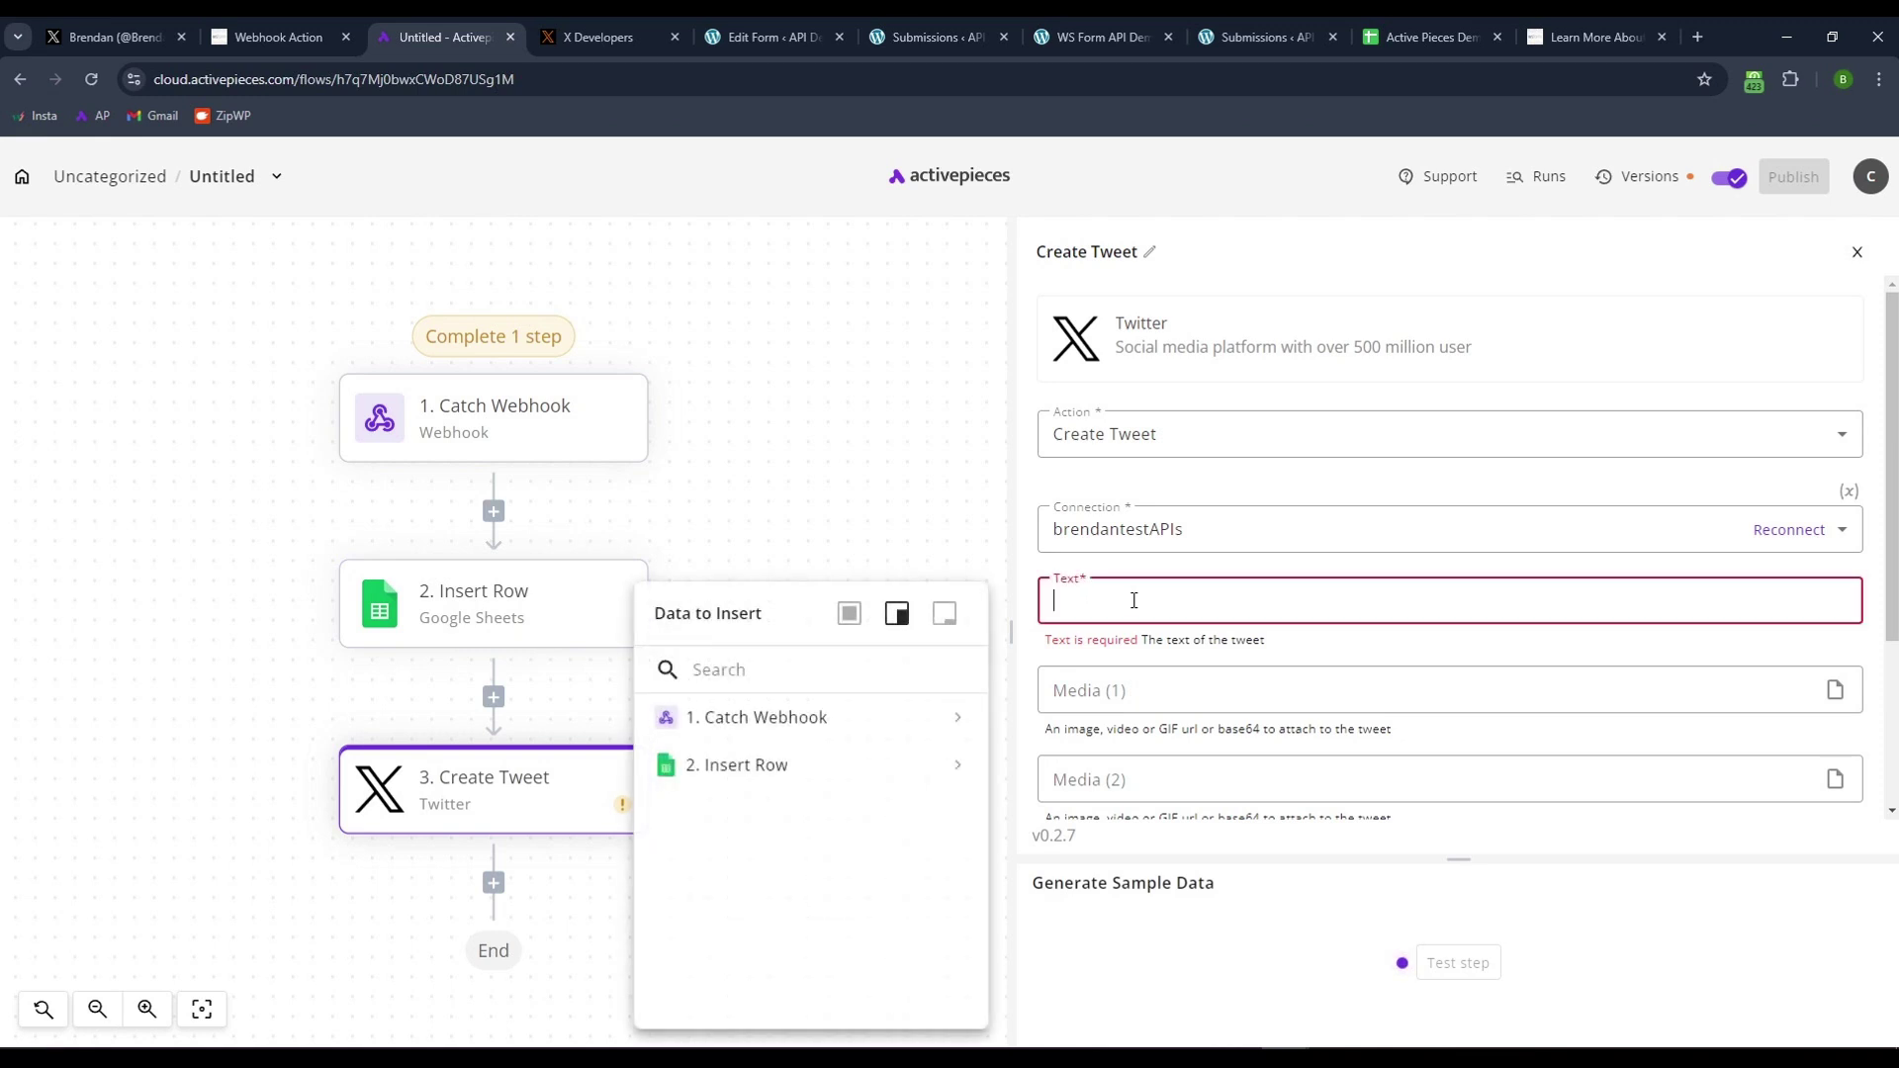
click(732, 765)
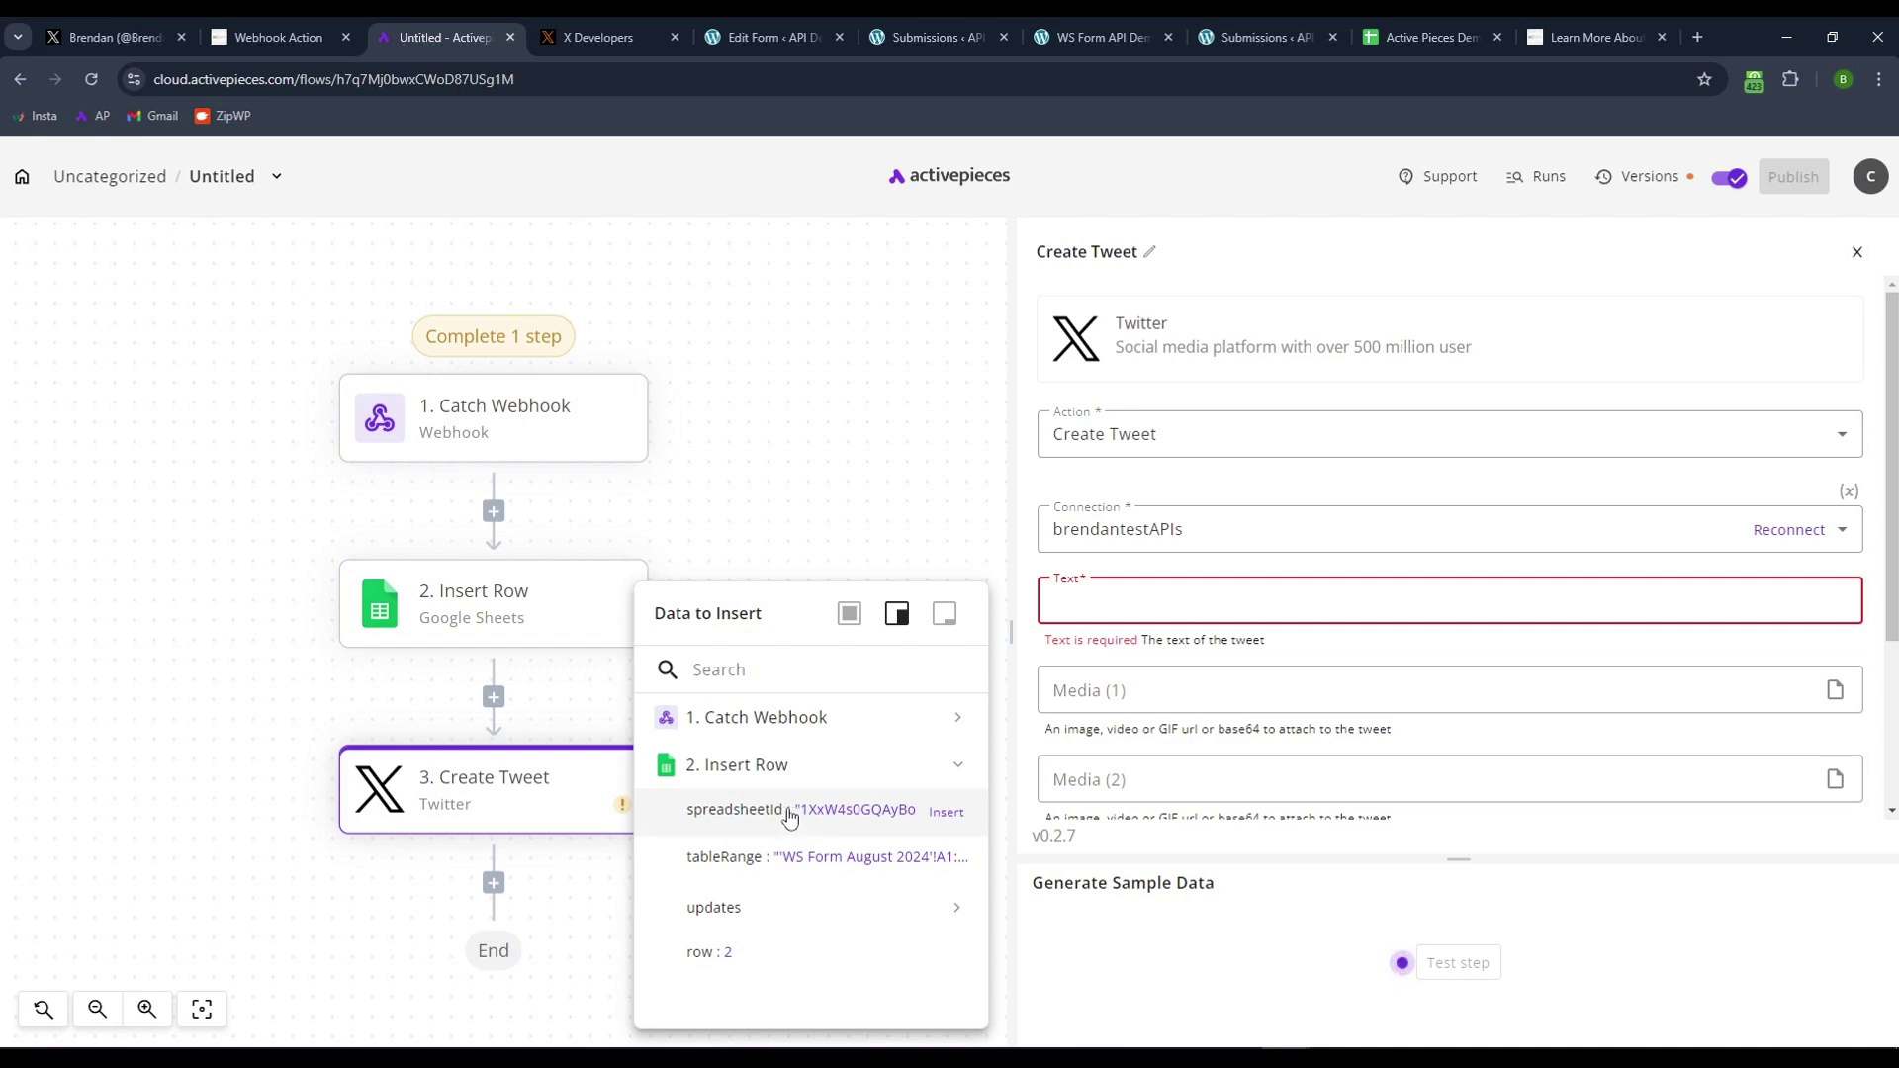
click(746, 730)
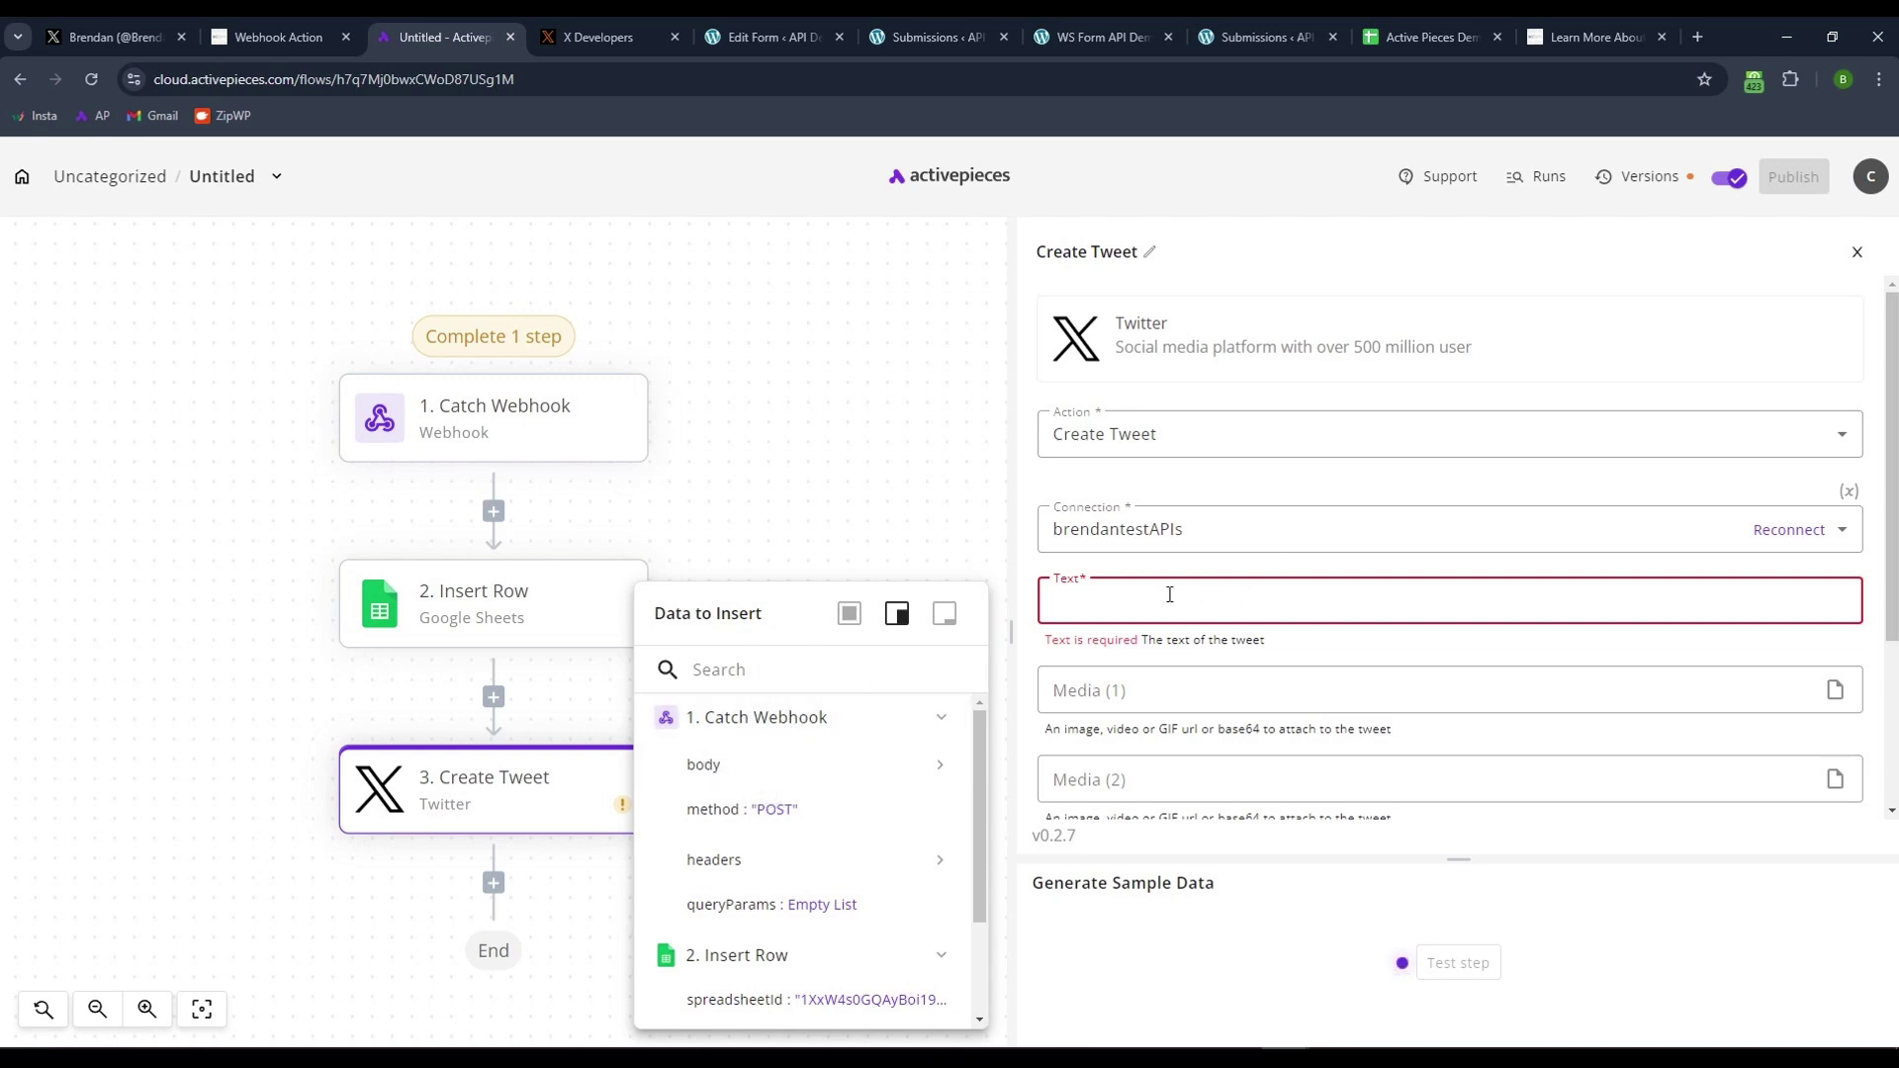
text(New)
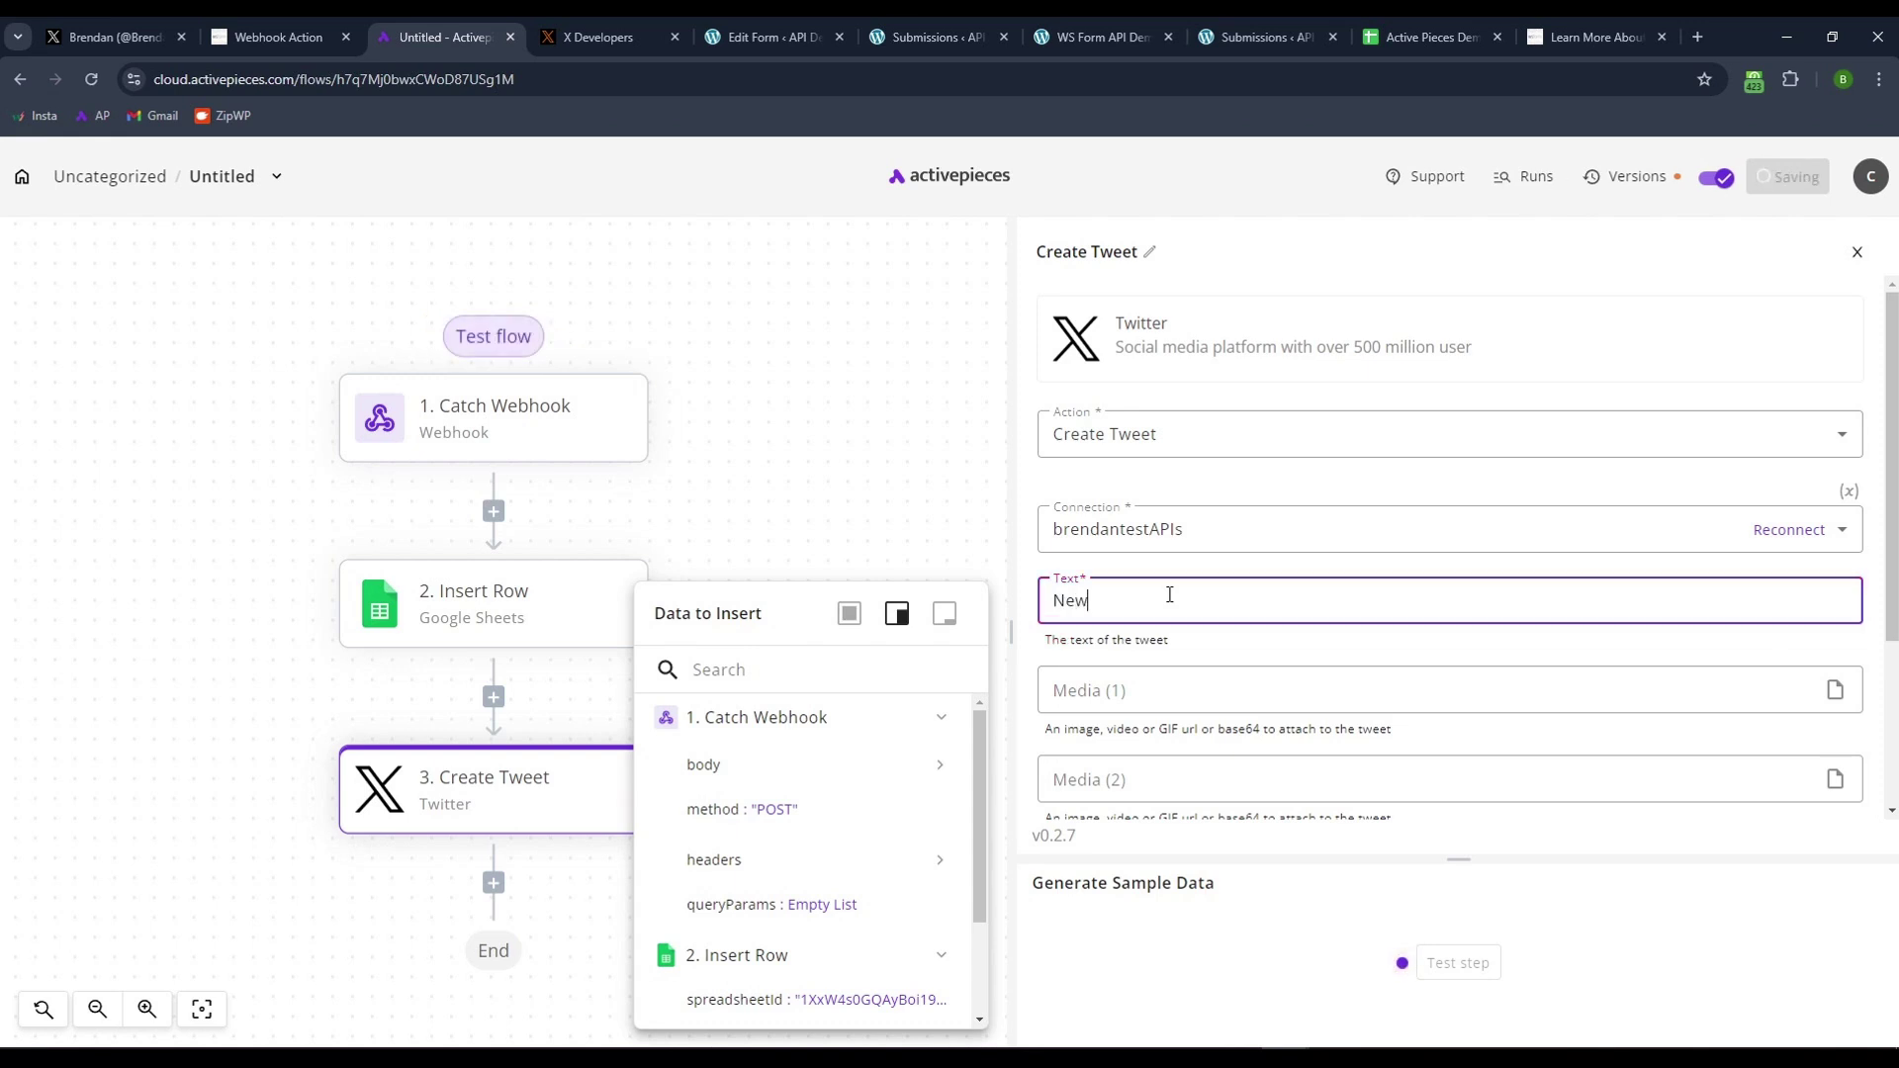
text( Testniimonial from)
- Append the submitter's First Name, Last Name, ': "' and the Inquiry to the tweet
click(752, 764)
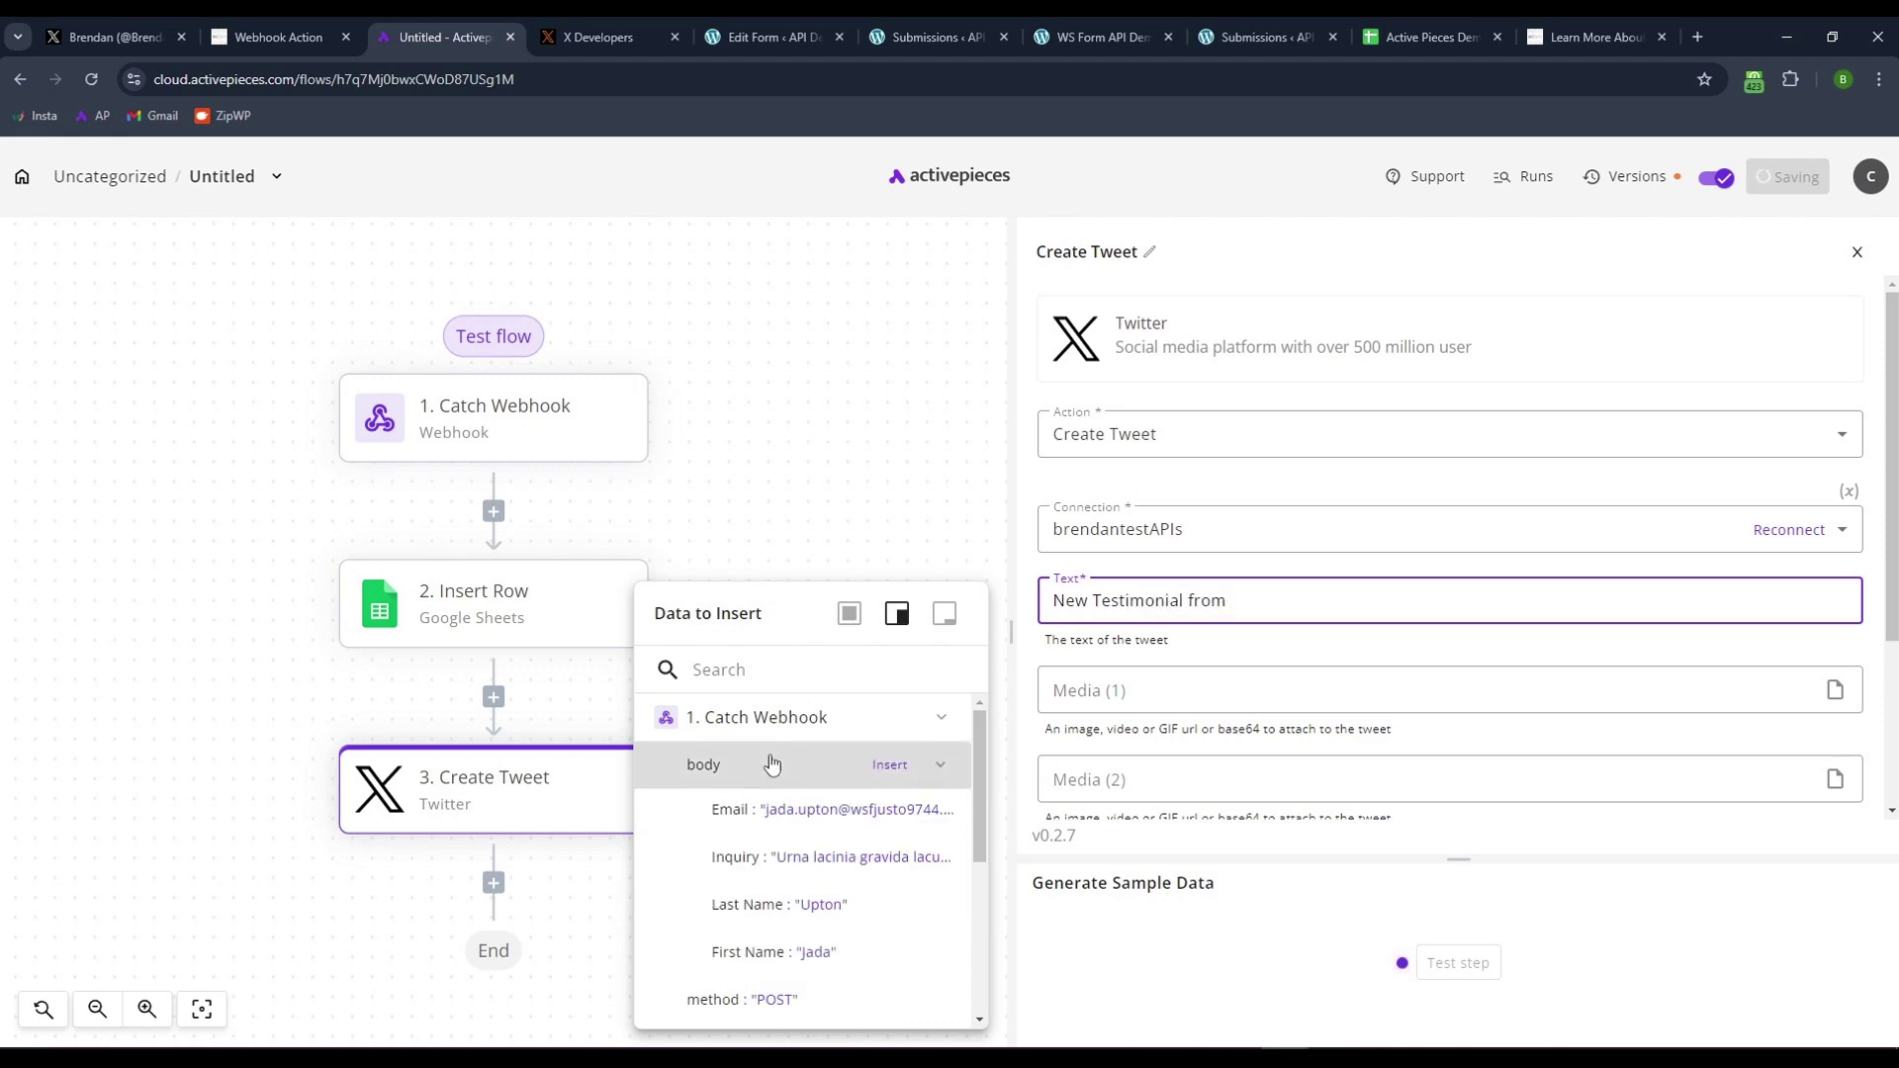
click(761, 950)
click(757, 904)
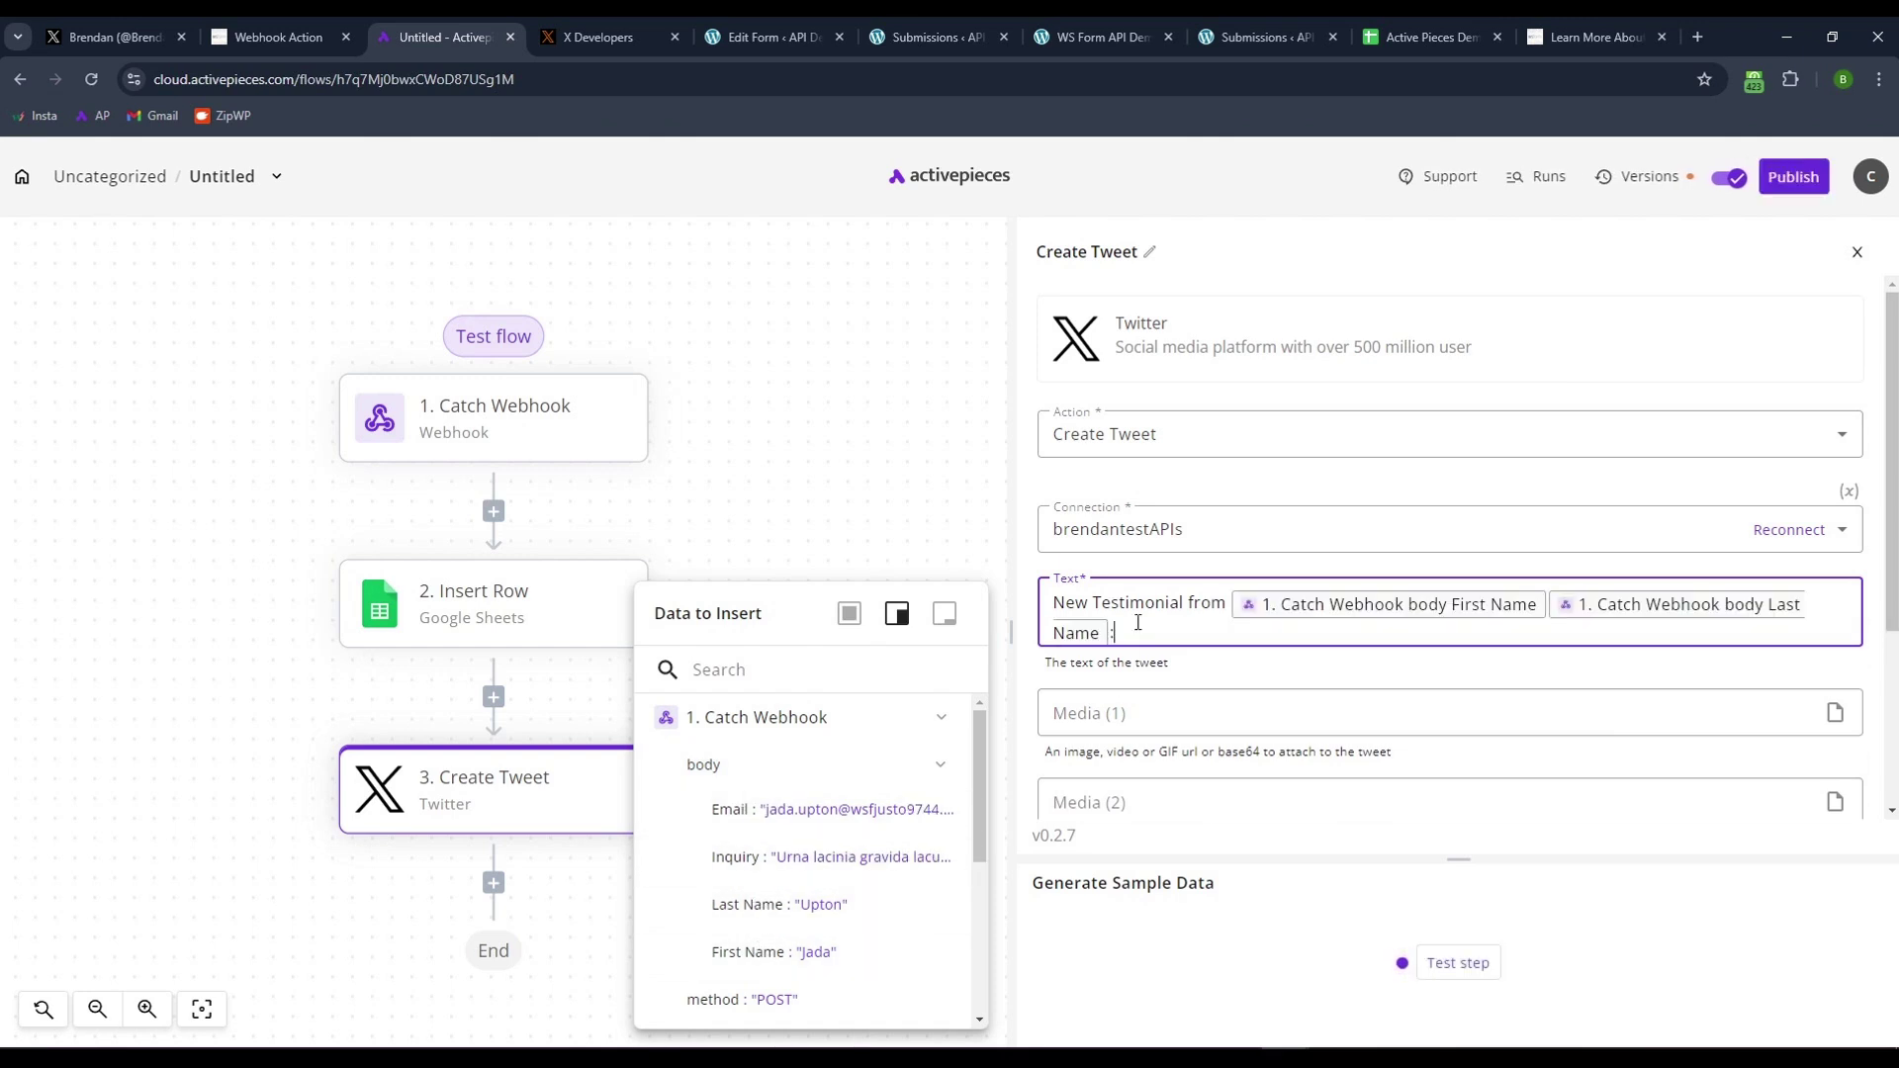
text(: ")
click(748, 868)
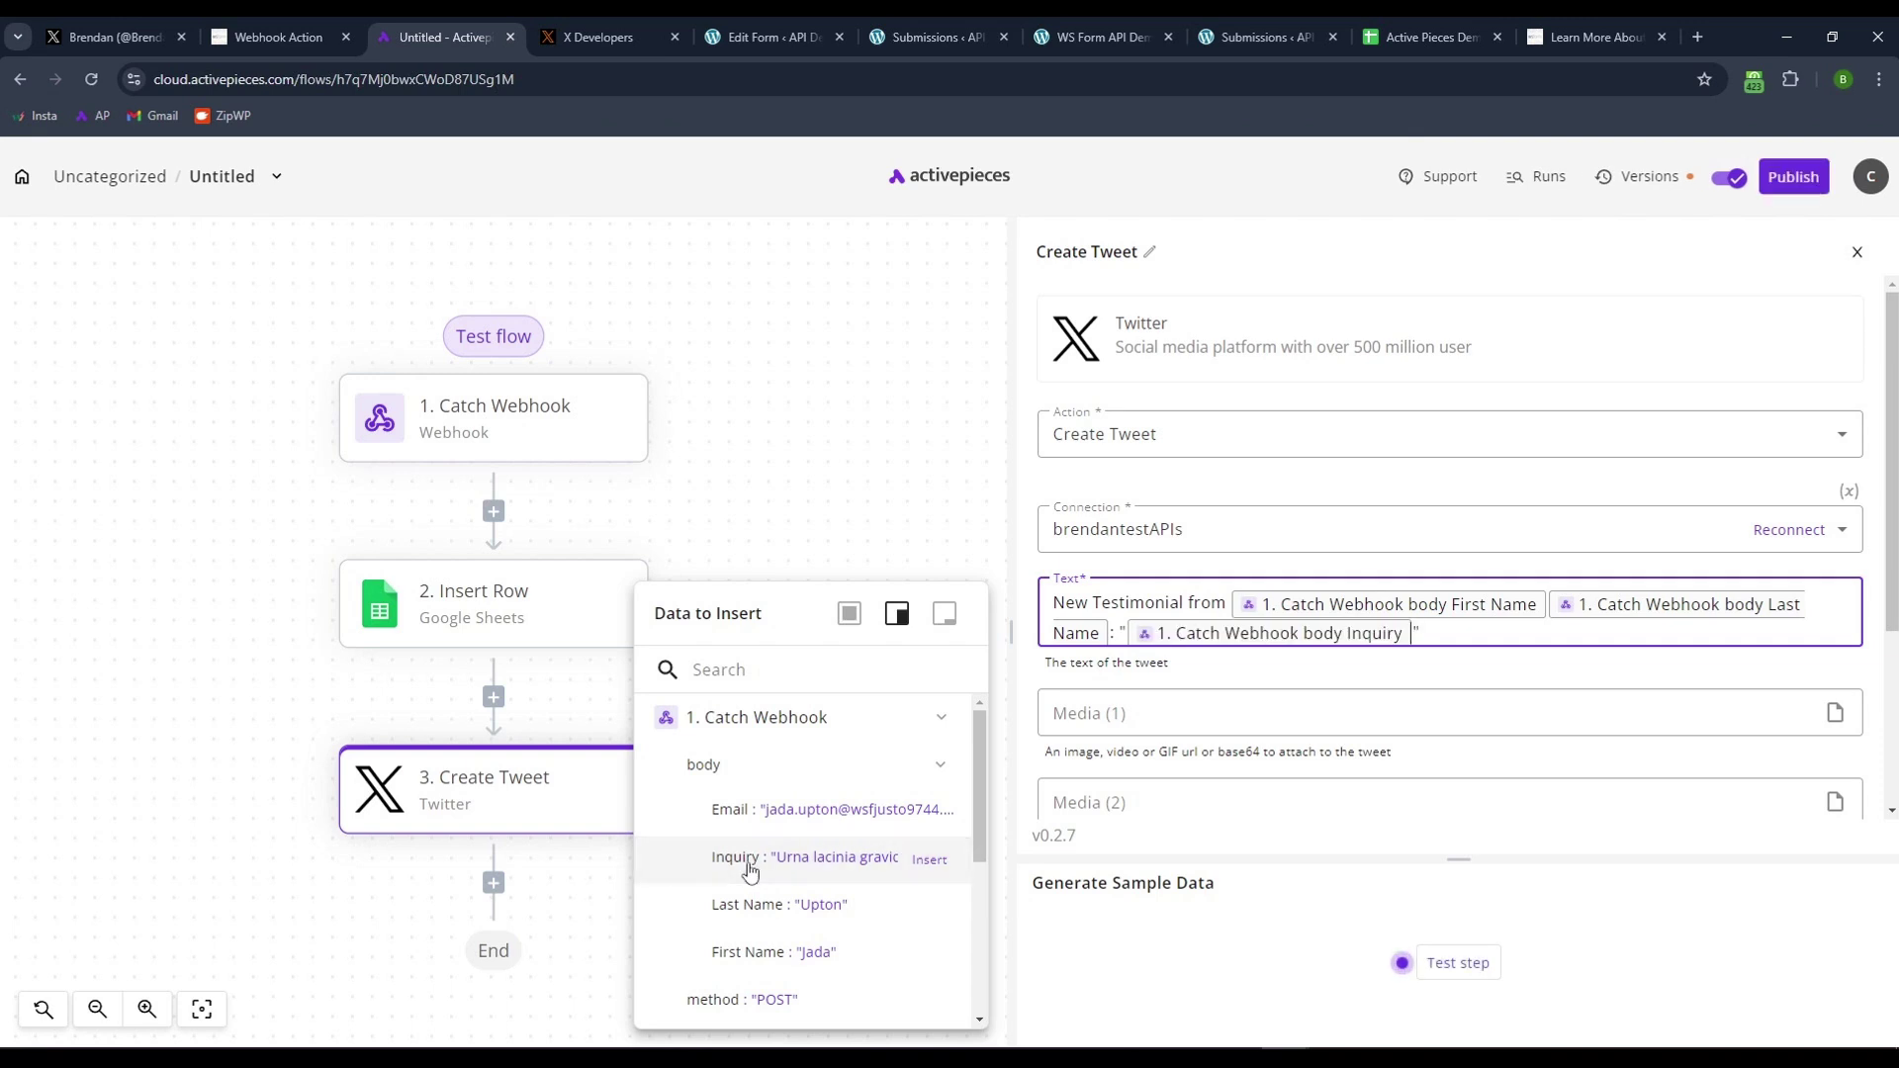
drag(1071, 604, 1199, 603)
click(1201, 604)
drag(1054, 603, 1231, 594)
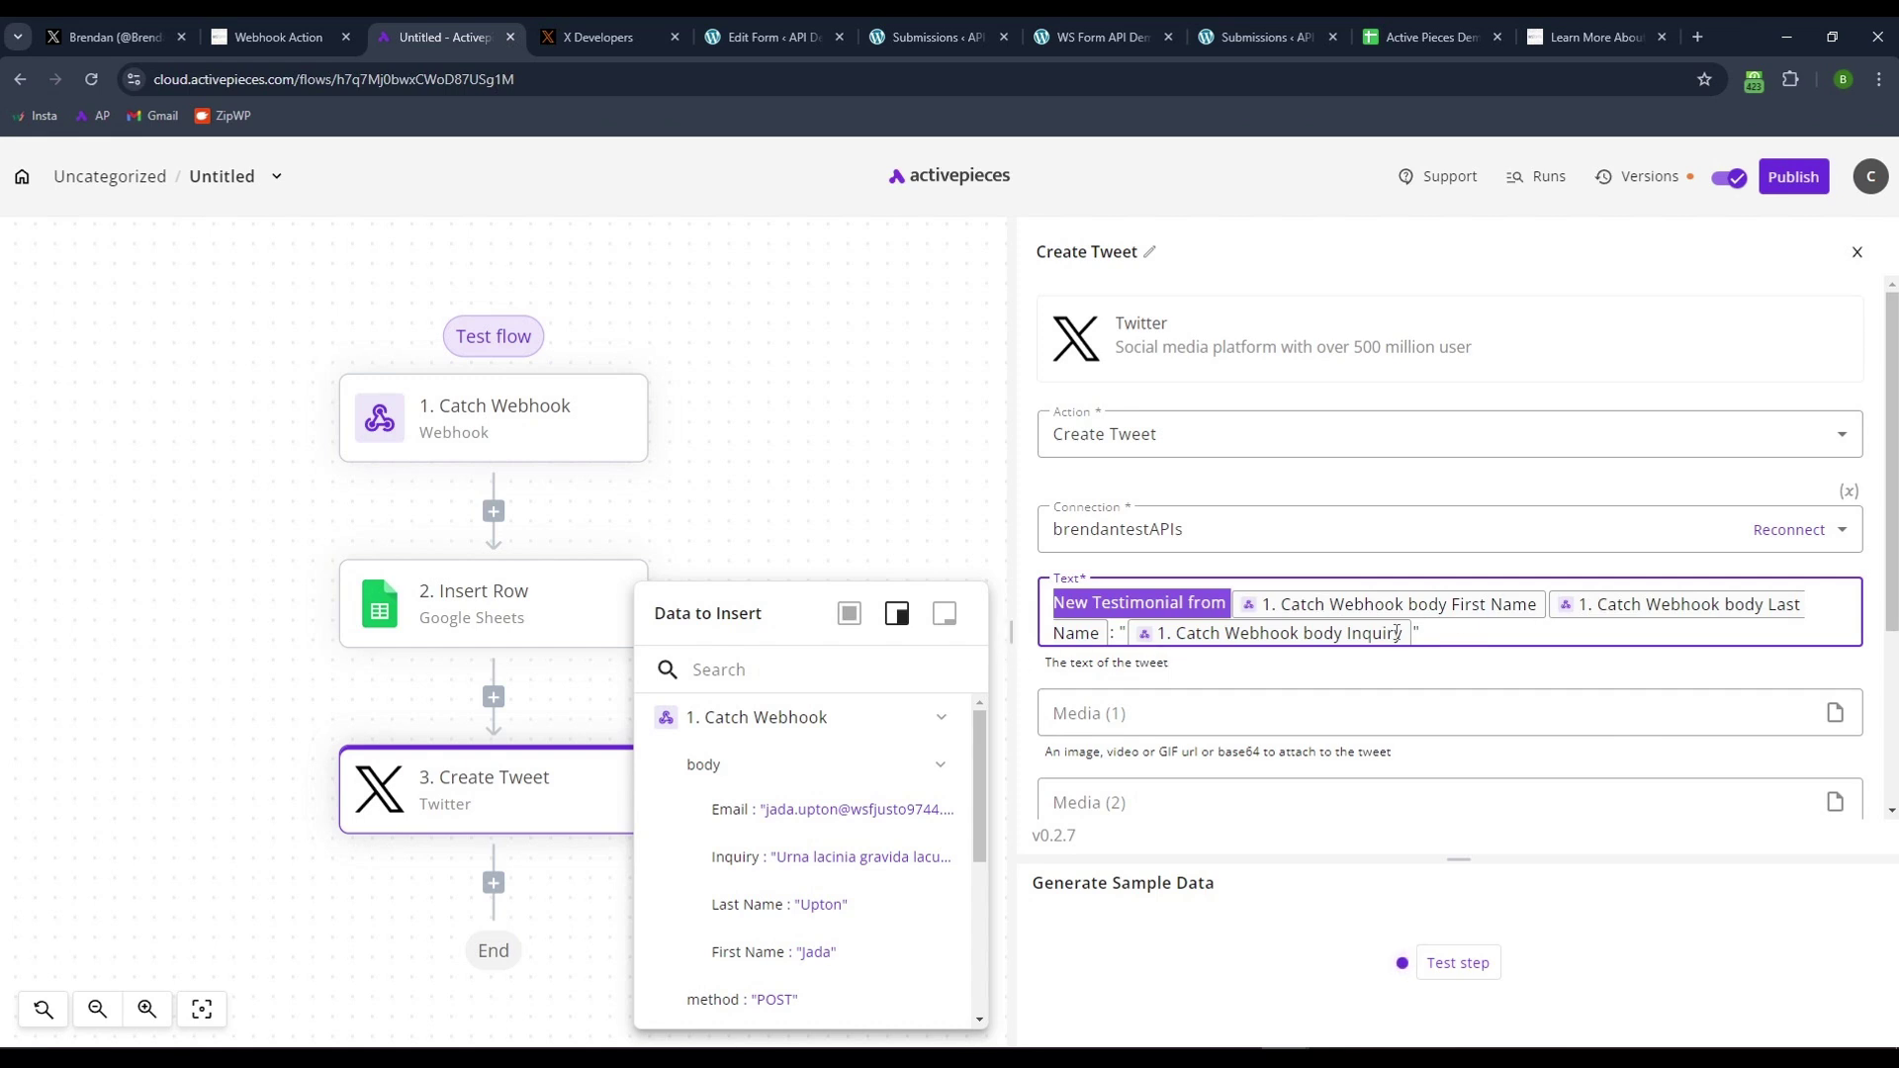
click(1460, 676)
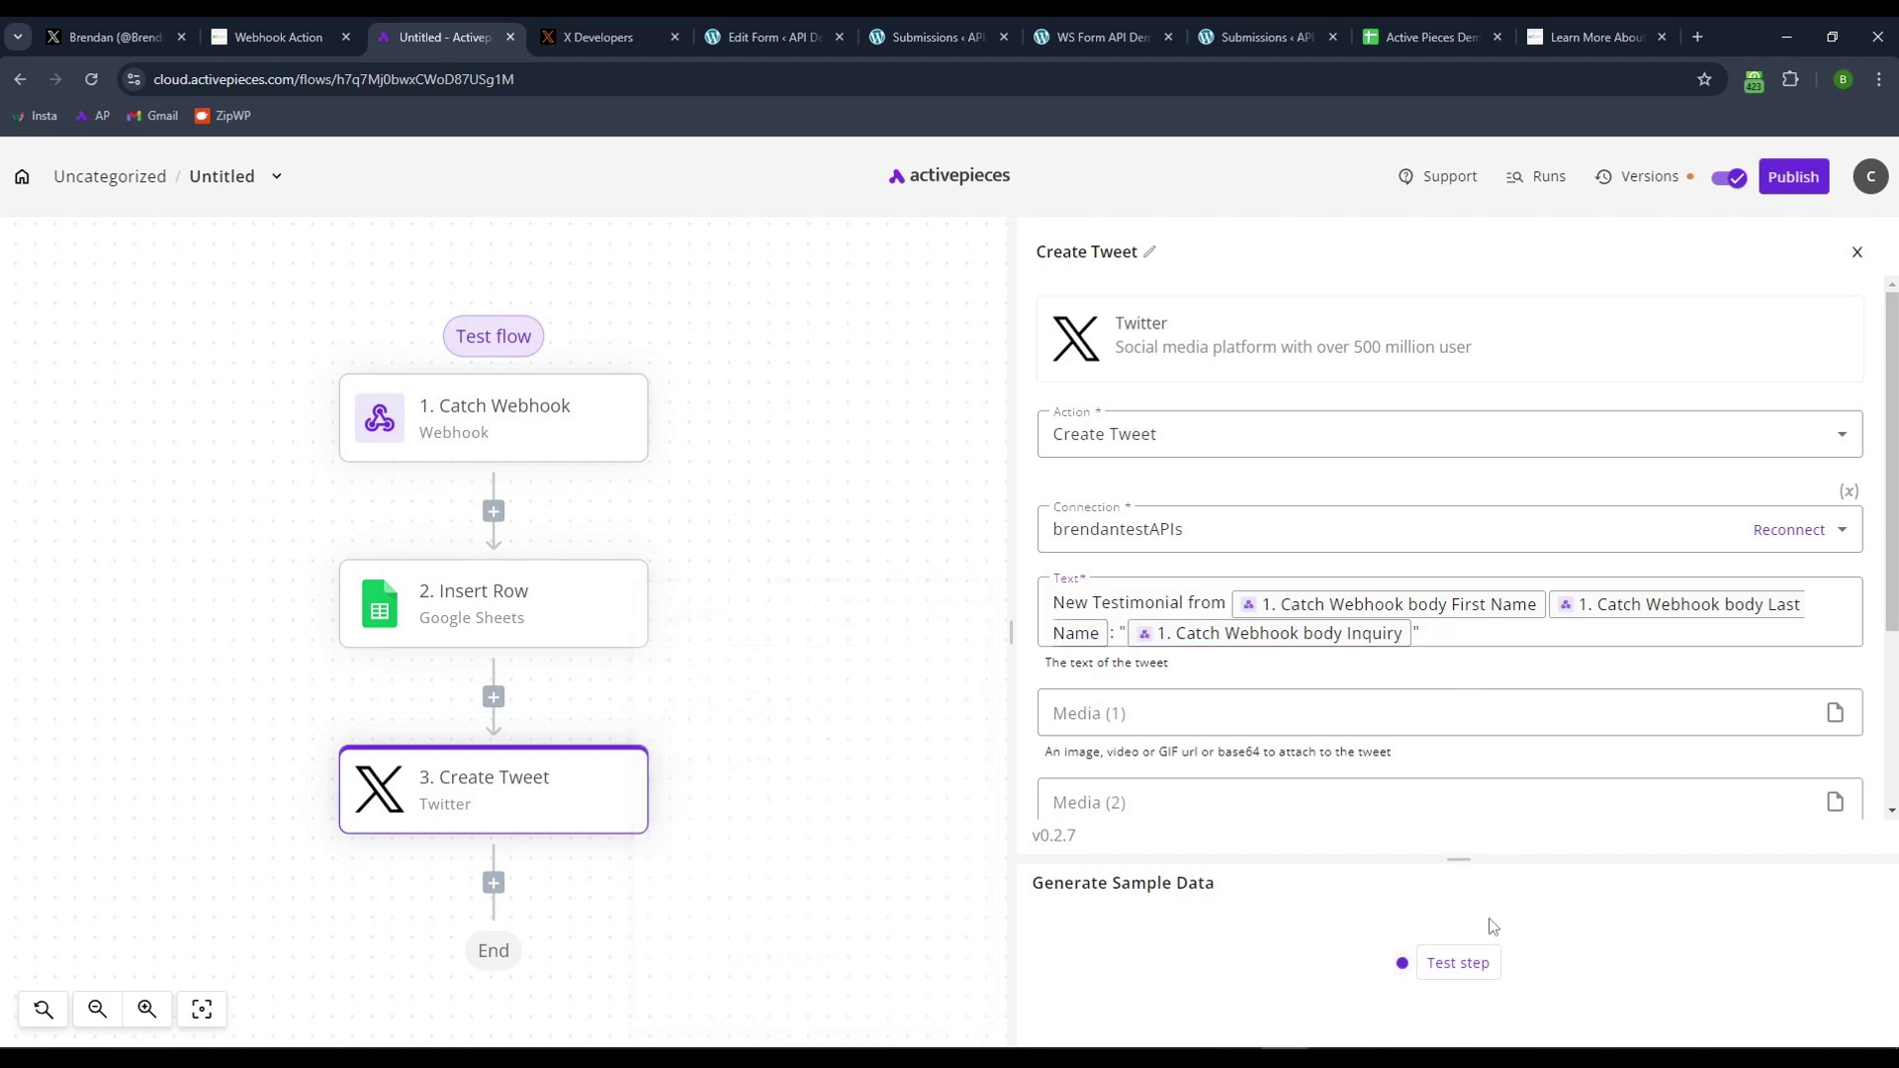
- Test the Create Tweet step and enlarge the output panel to confirm it succeeded
click(1474, 959)
drag(1459, 859, 1461, 671)
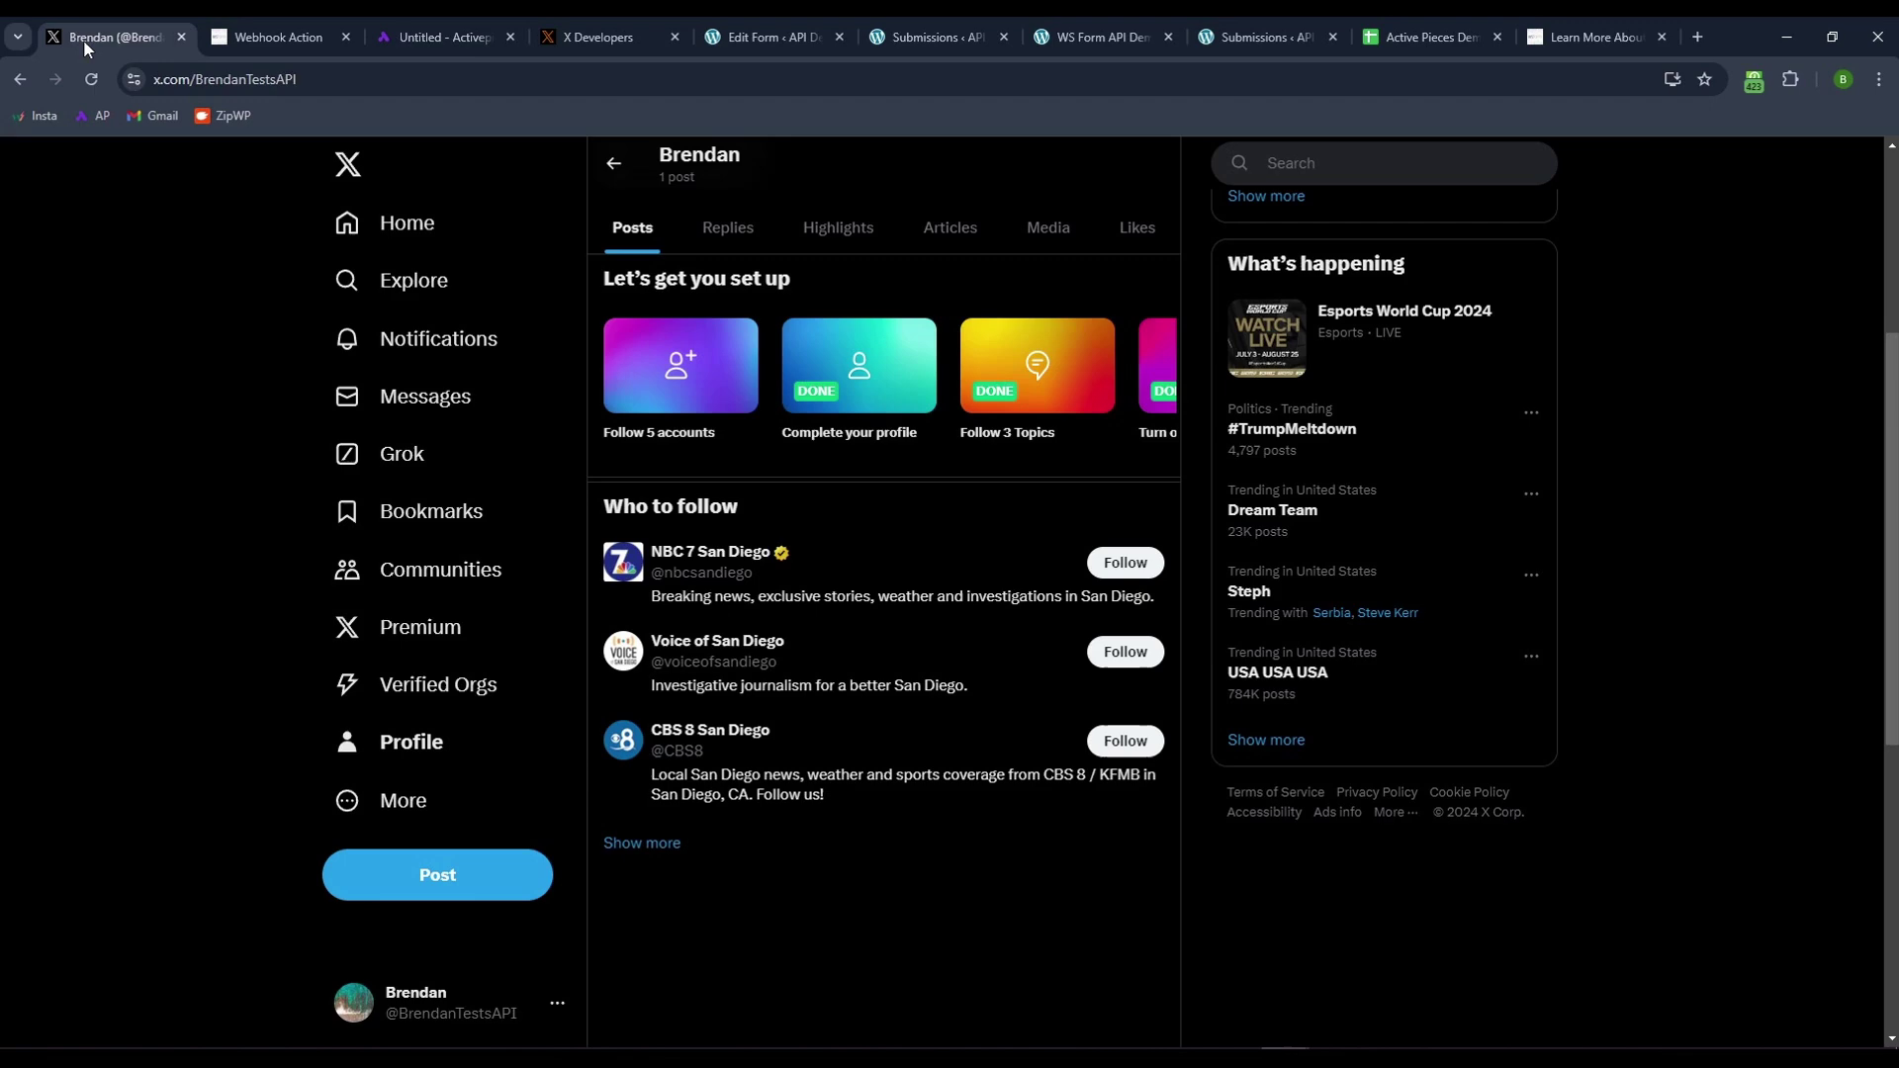
click(89, 37)
- Reload the X profile and scroll down to the newly posted testimonial tweet
scroll(215, 530, up, 4)
scroll(208, 573, down, 2)
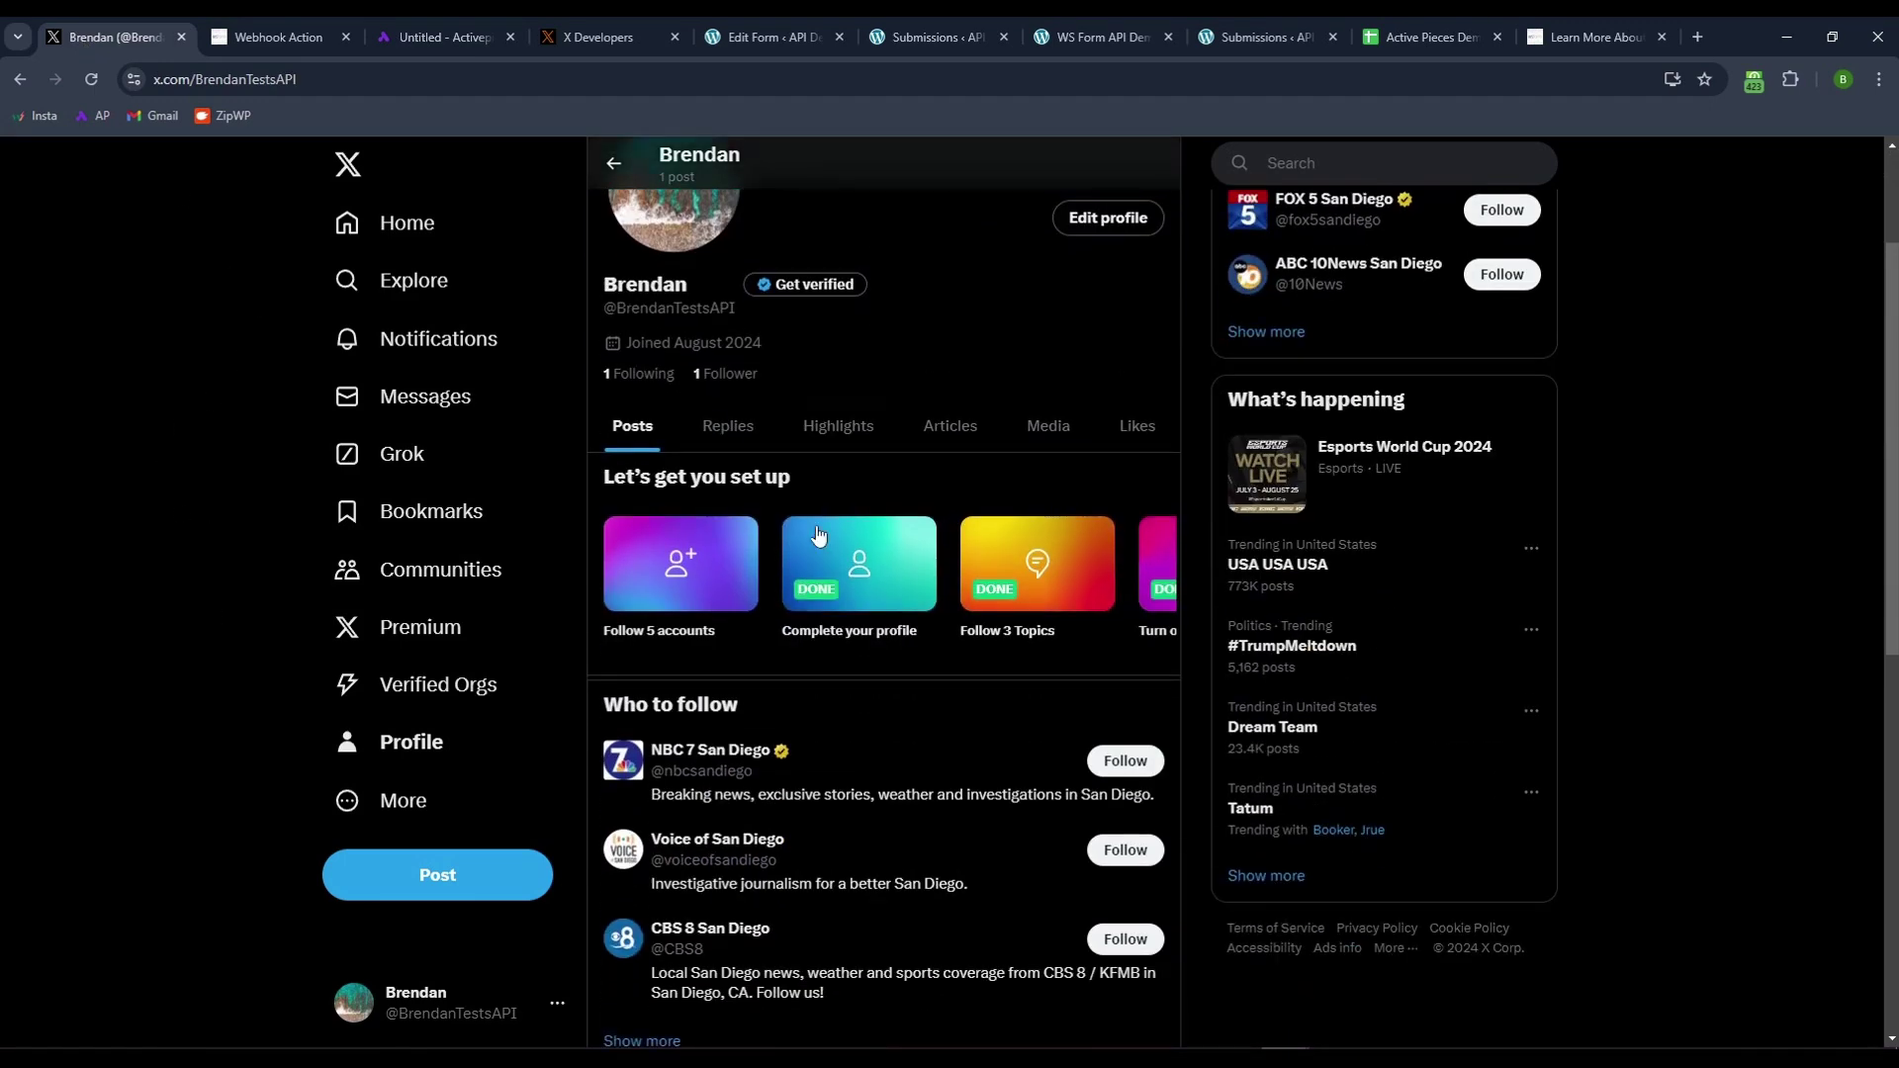
click(91, 79)
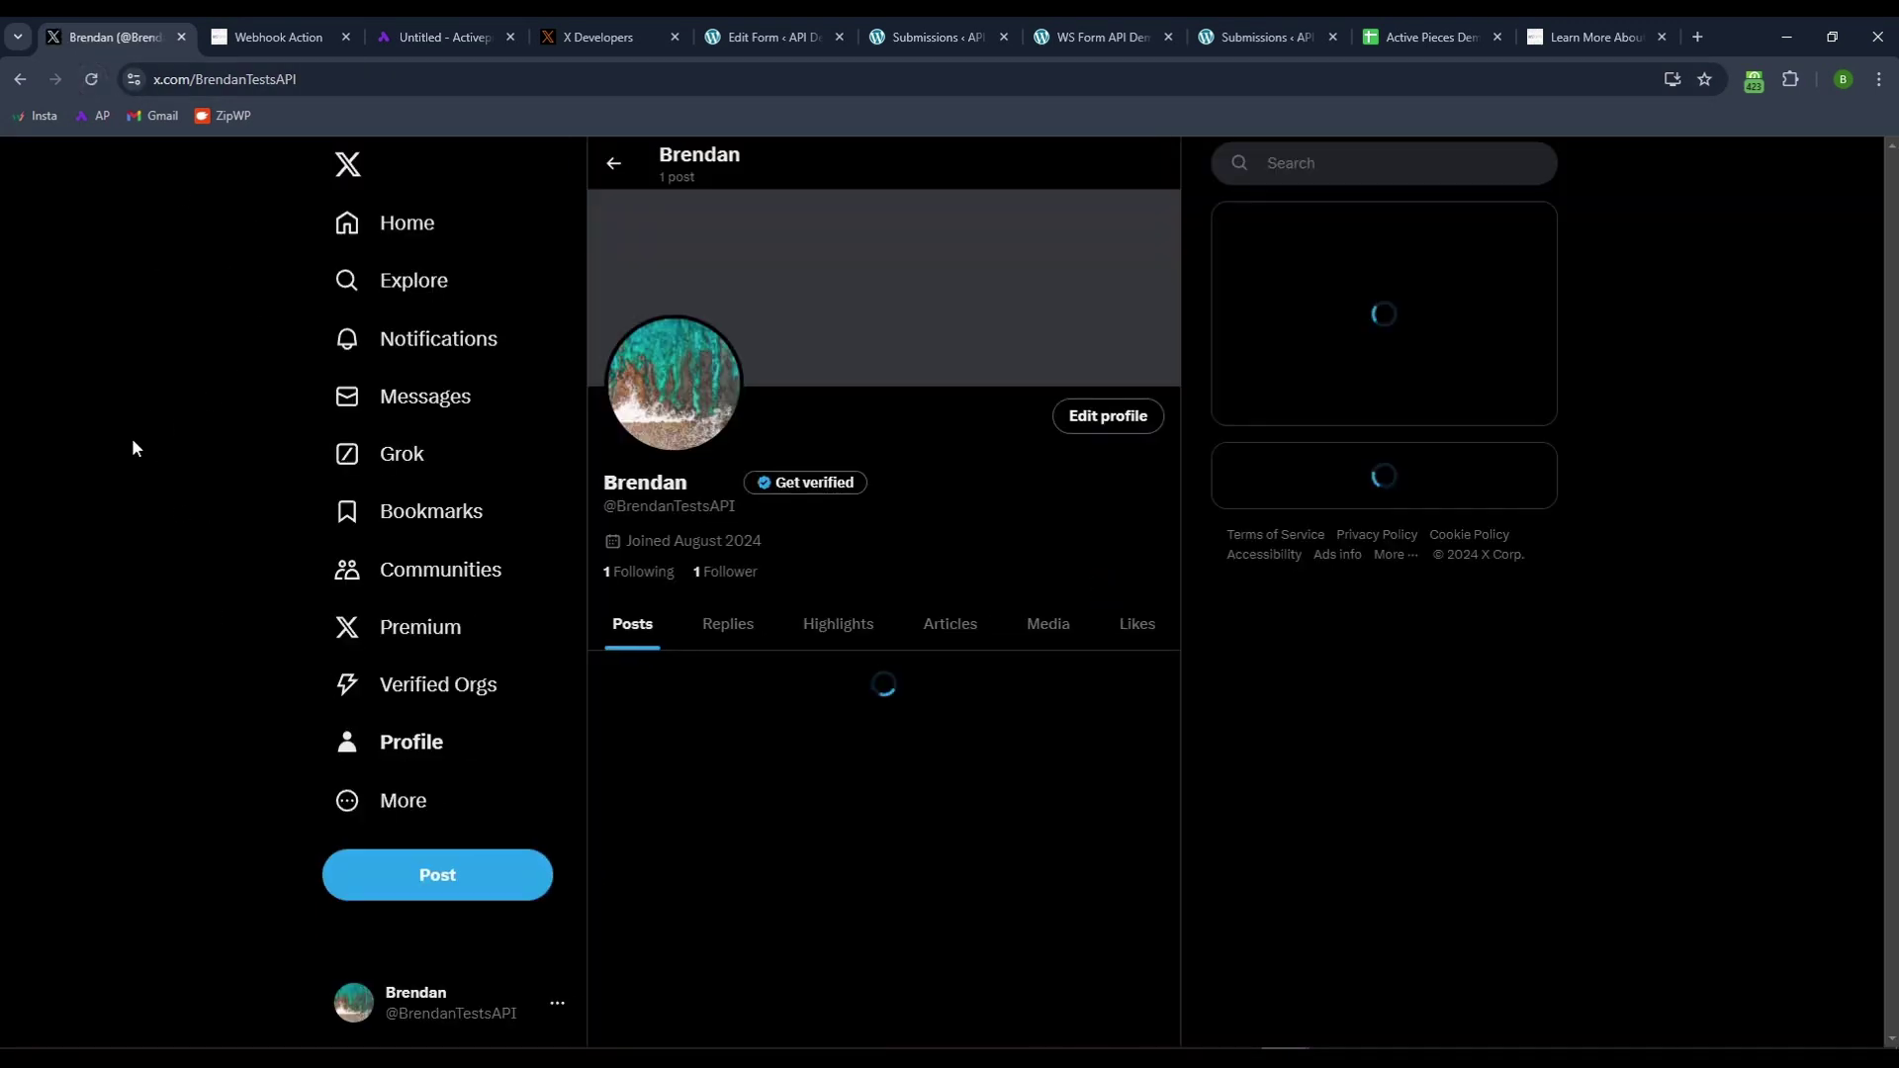
scroll(132, 448, down, 1)
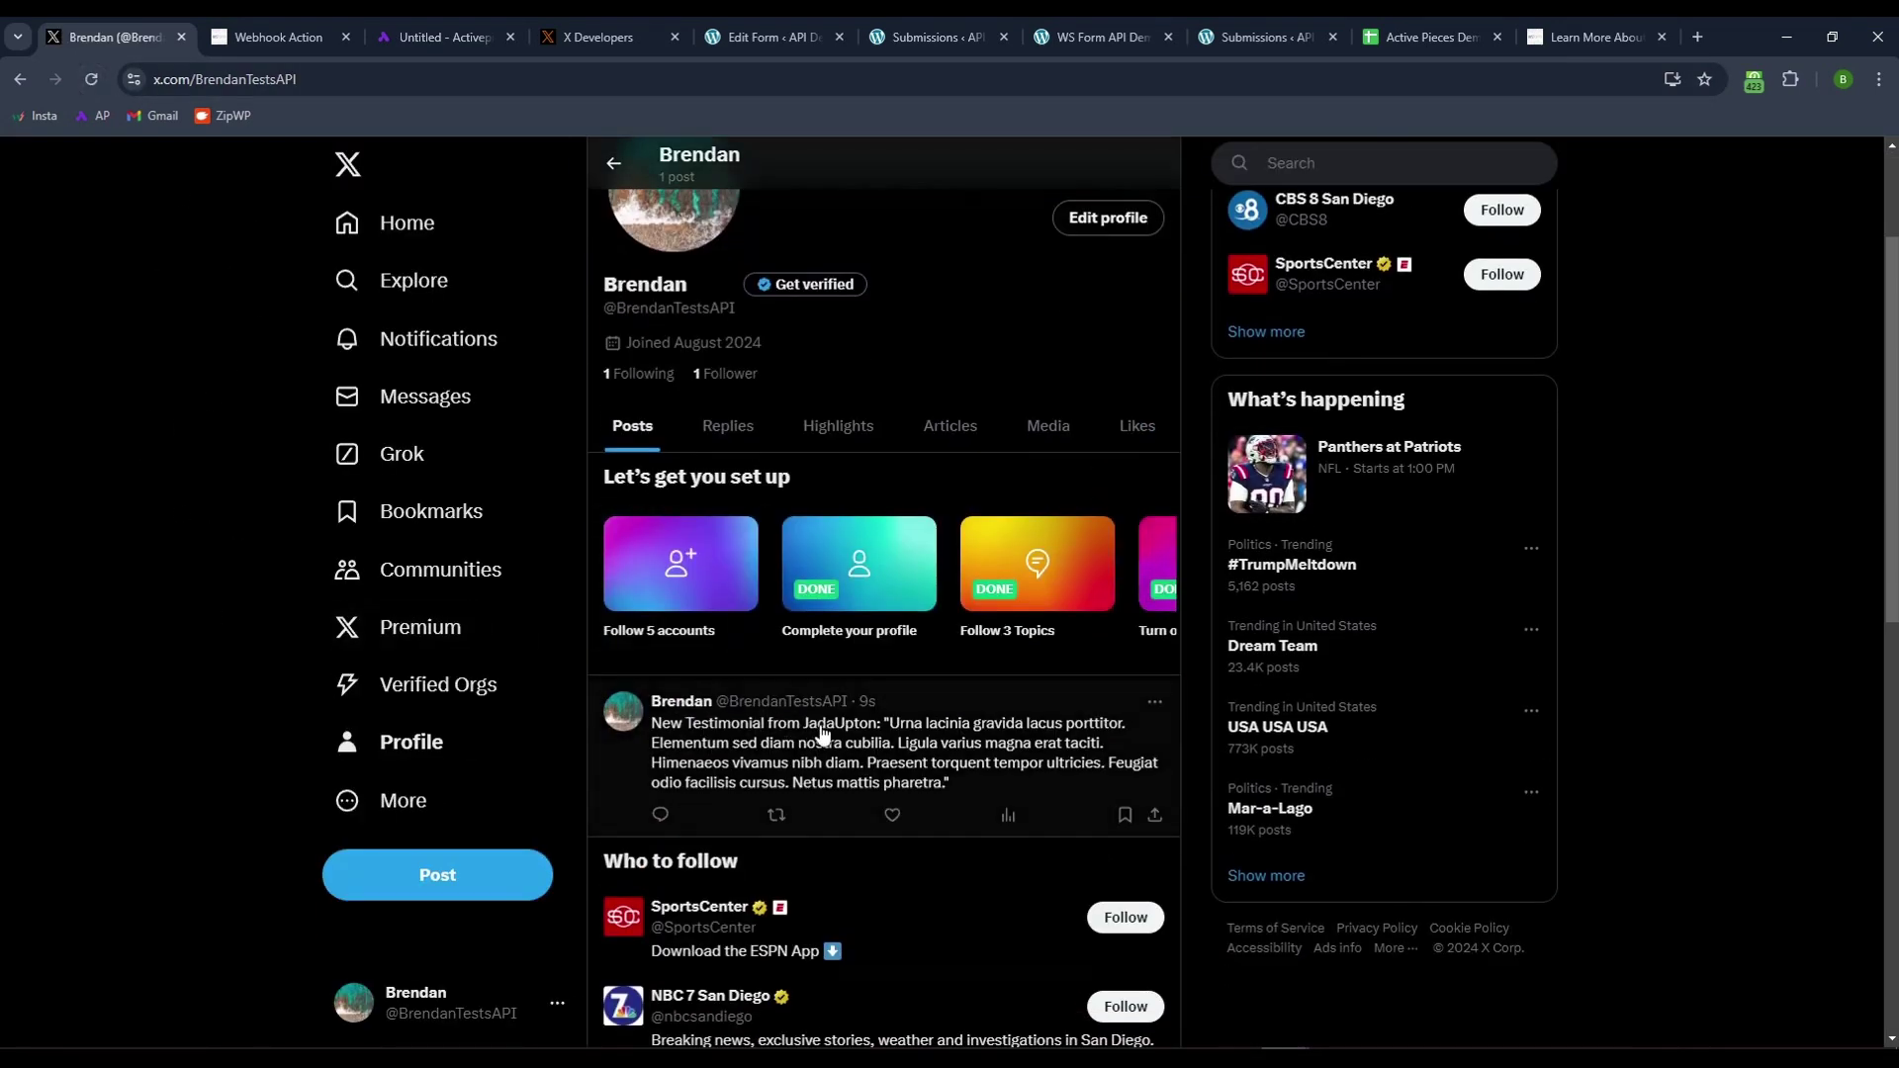
drag(825, 737, 851, 734)
- Review the Create Tweet text template, then republish the Activepieces flow
key(ctrl+3)
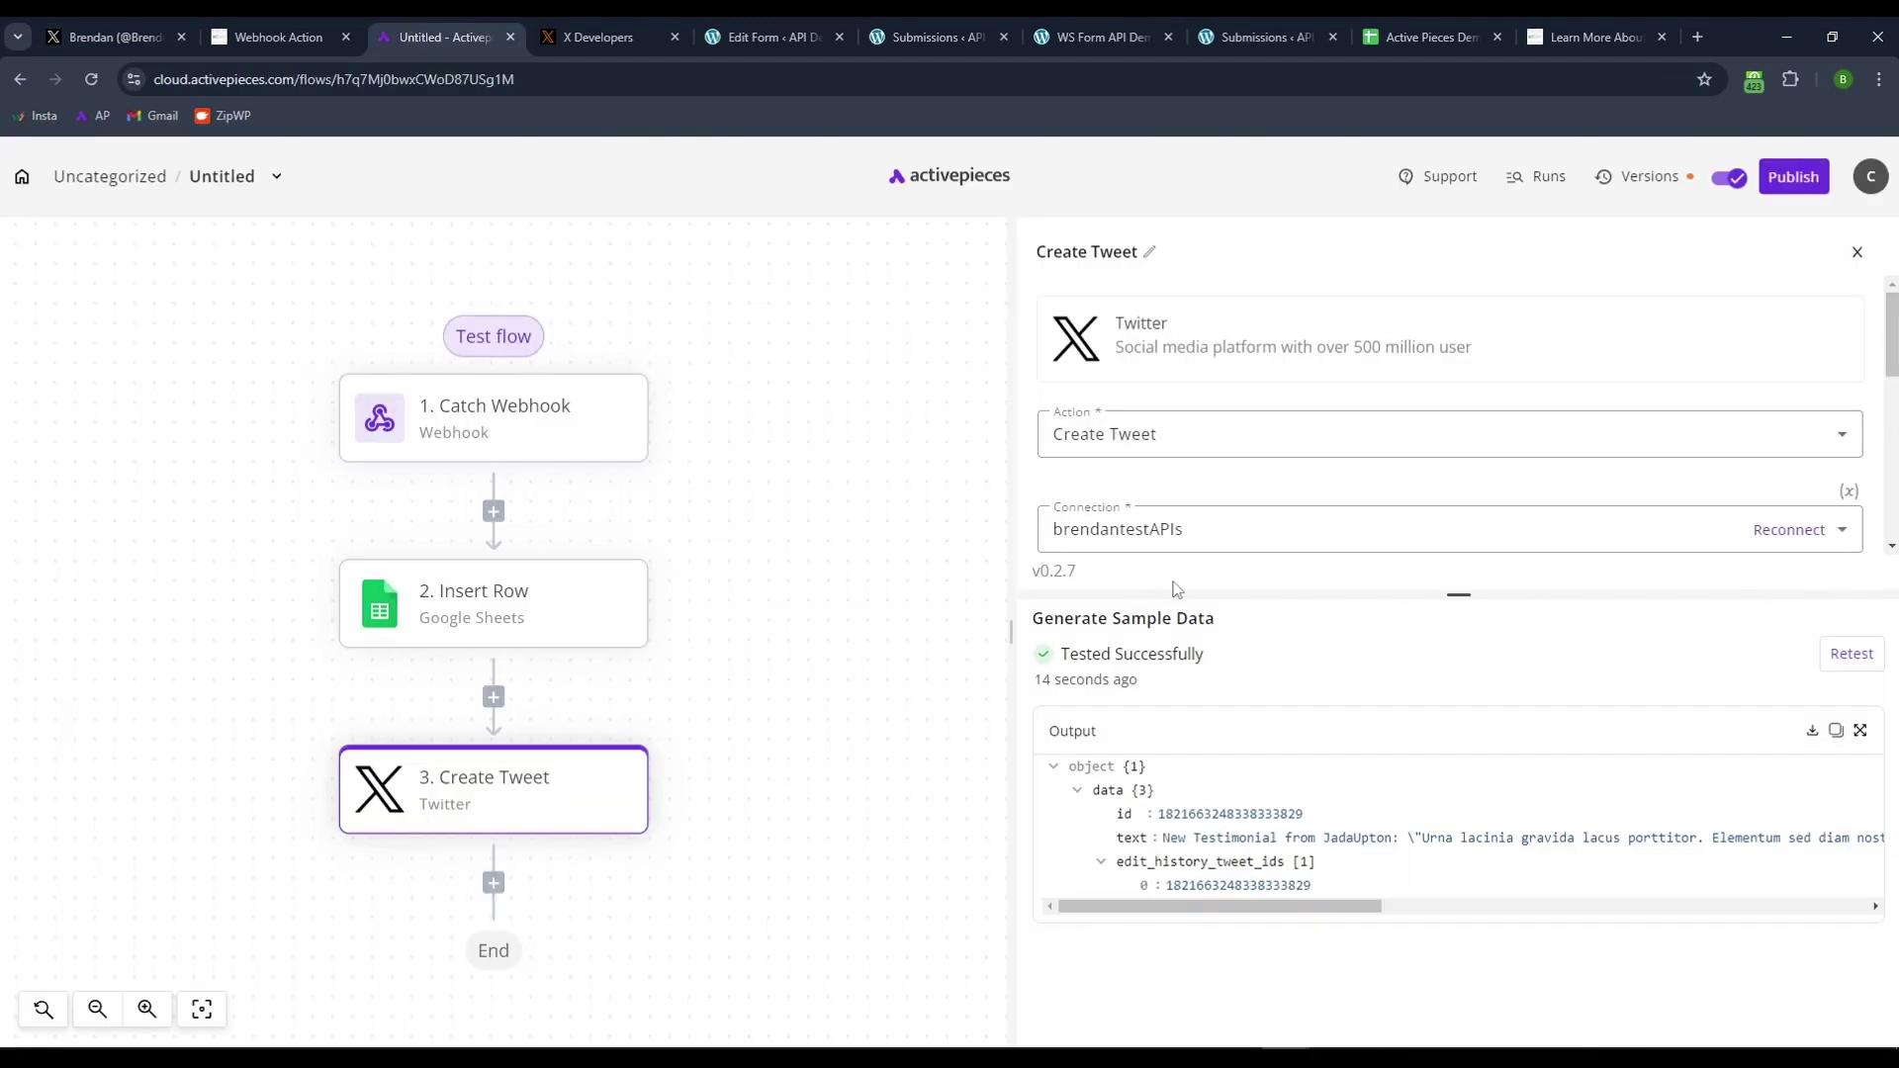
scroll(1199, 504, down, 2)
click(1577, 439)
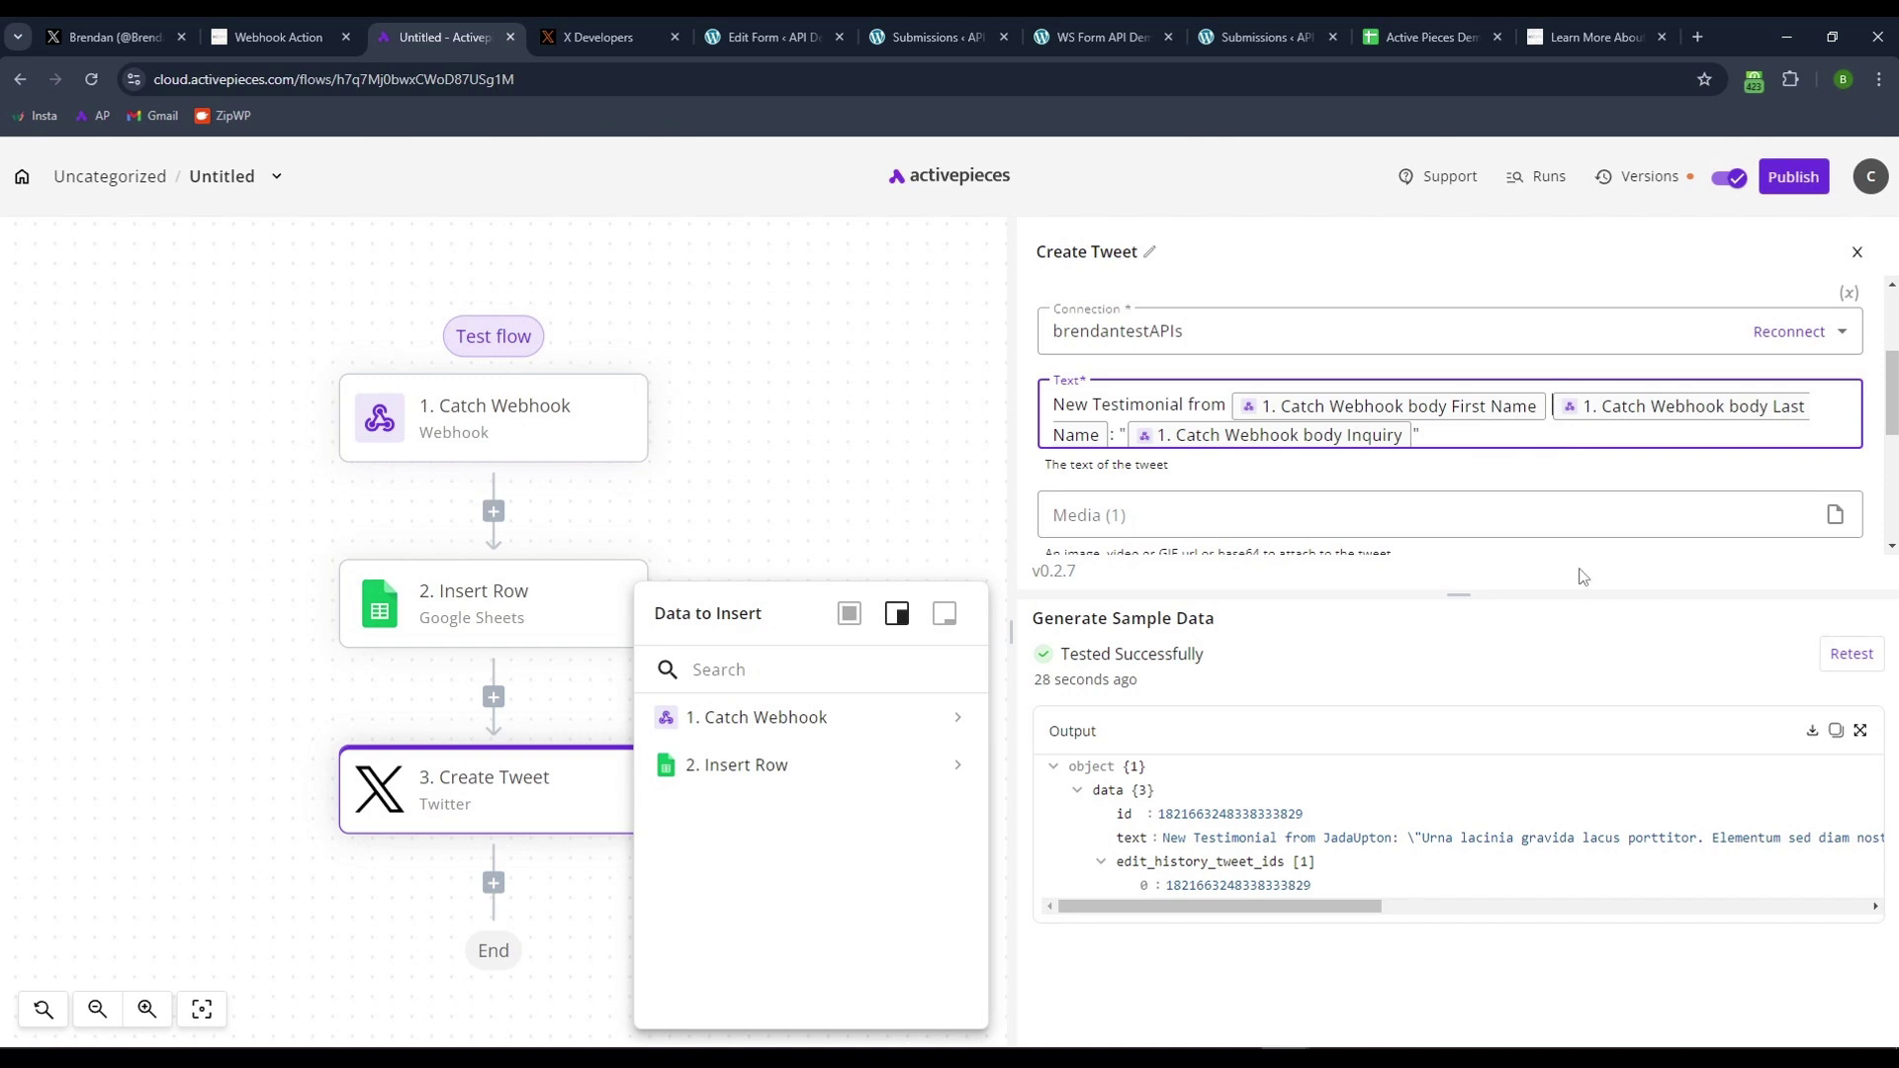
click(1776, 188)
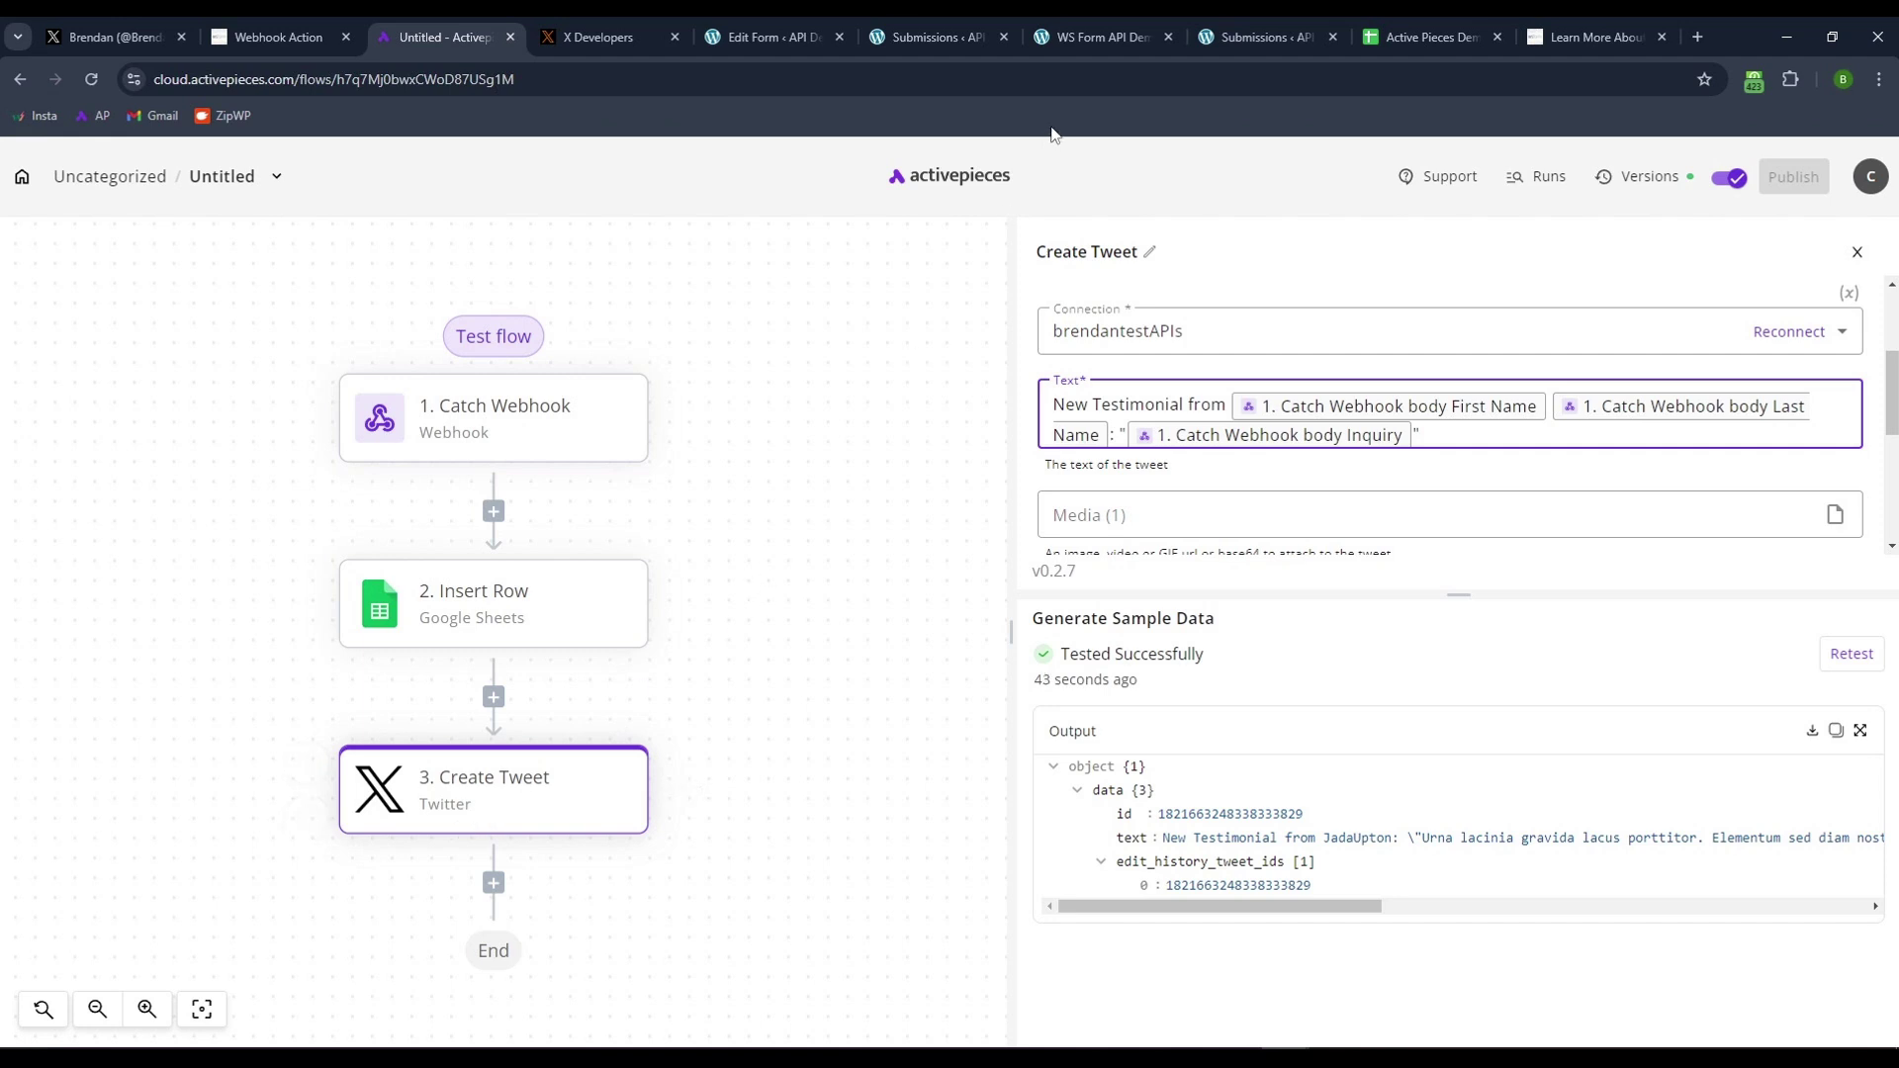
- Open the WS Form Demo page from the WordPress Pages list
click(934, 24)
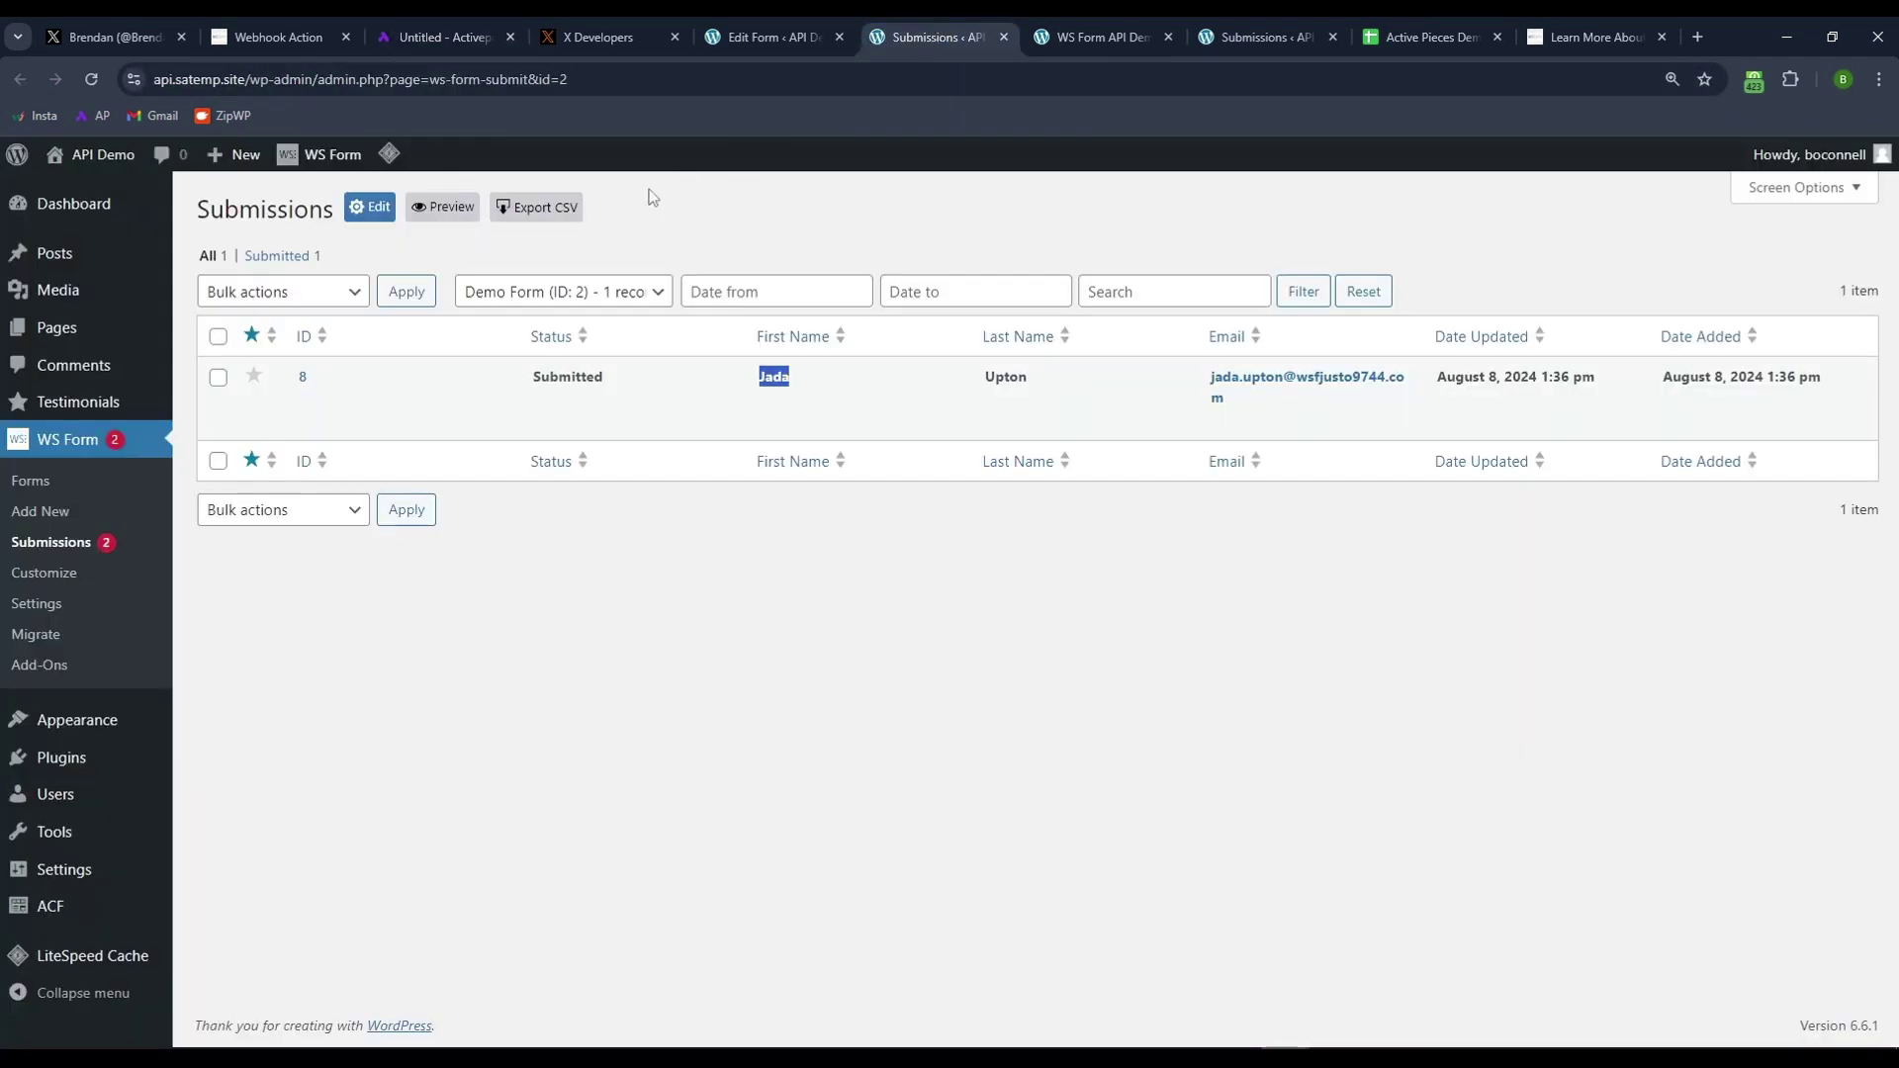
click(56, 328)
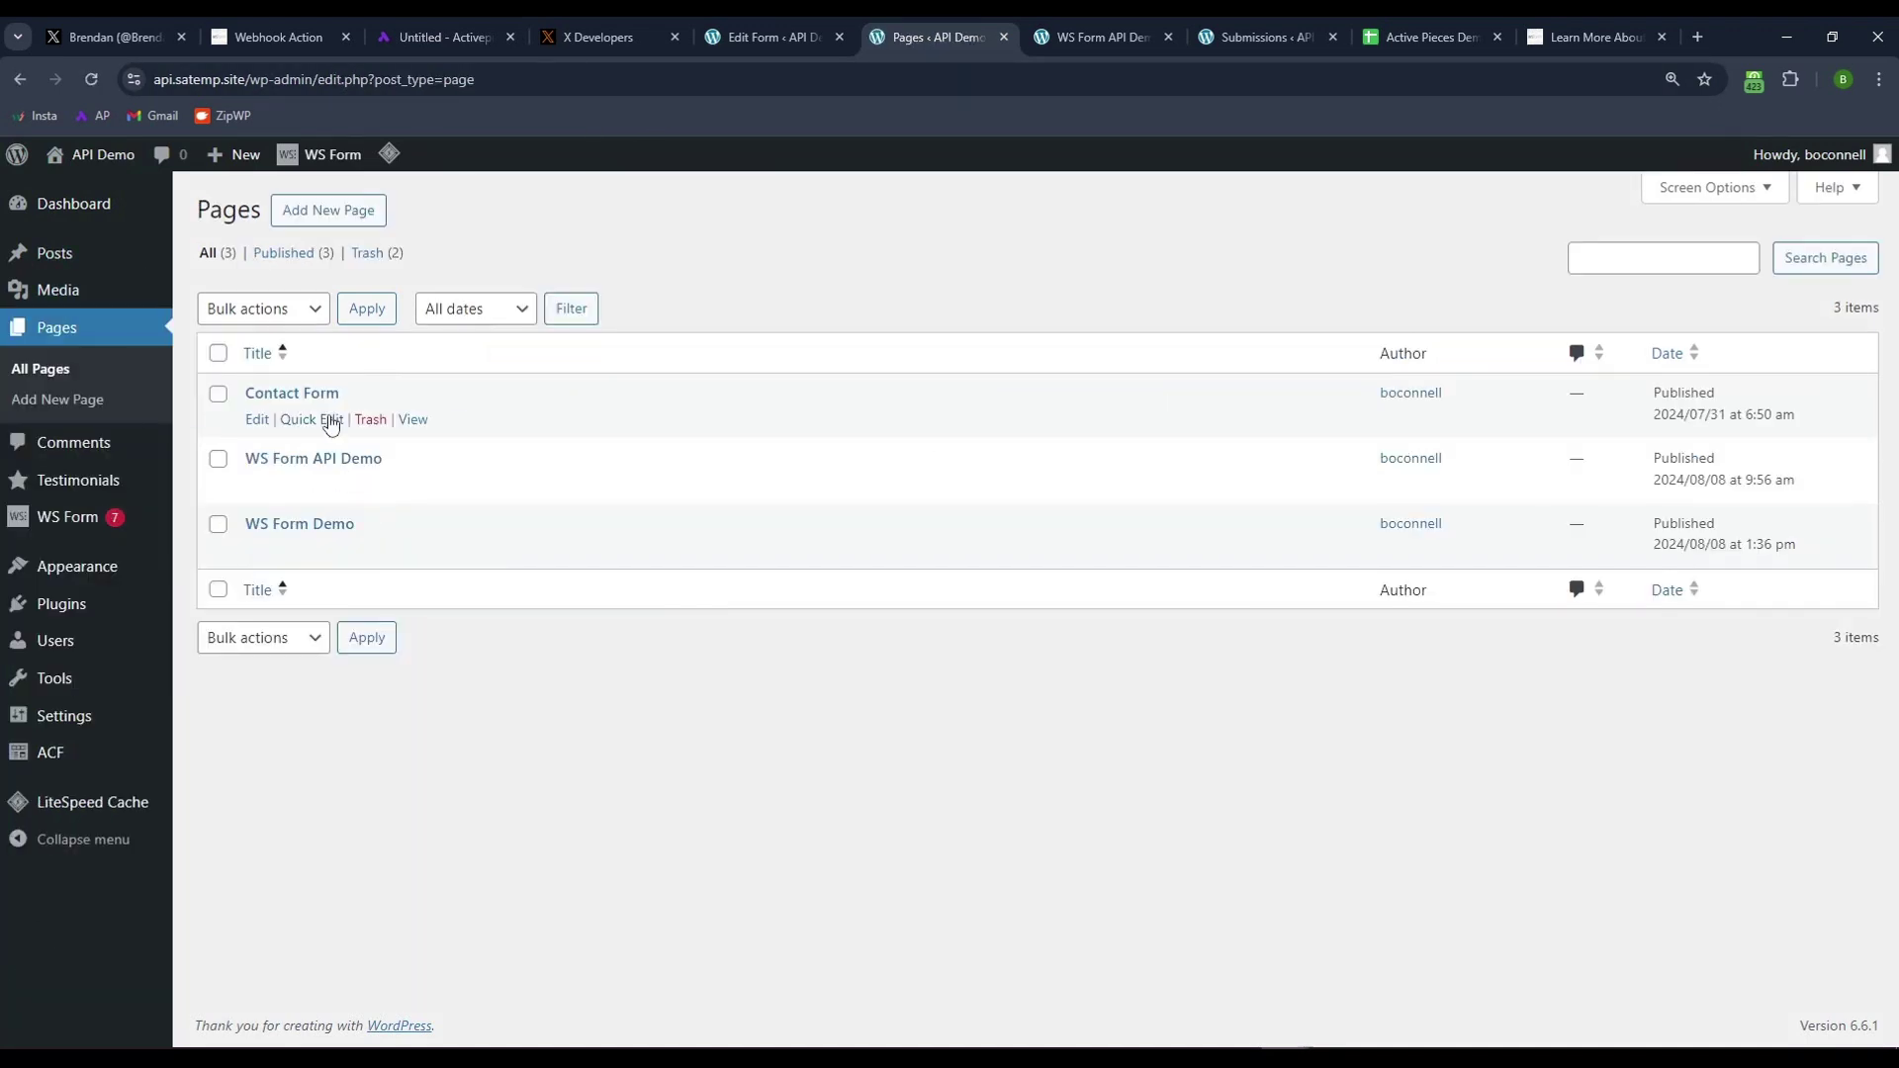
click(414, 551)
scroll(519, 491, down, 2)
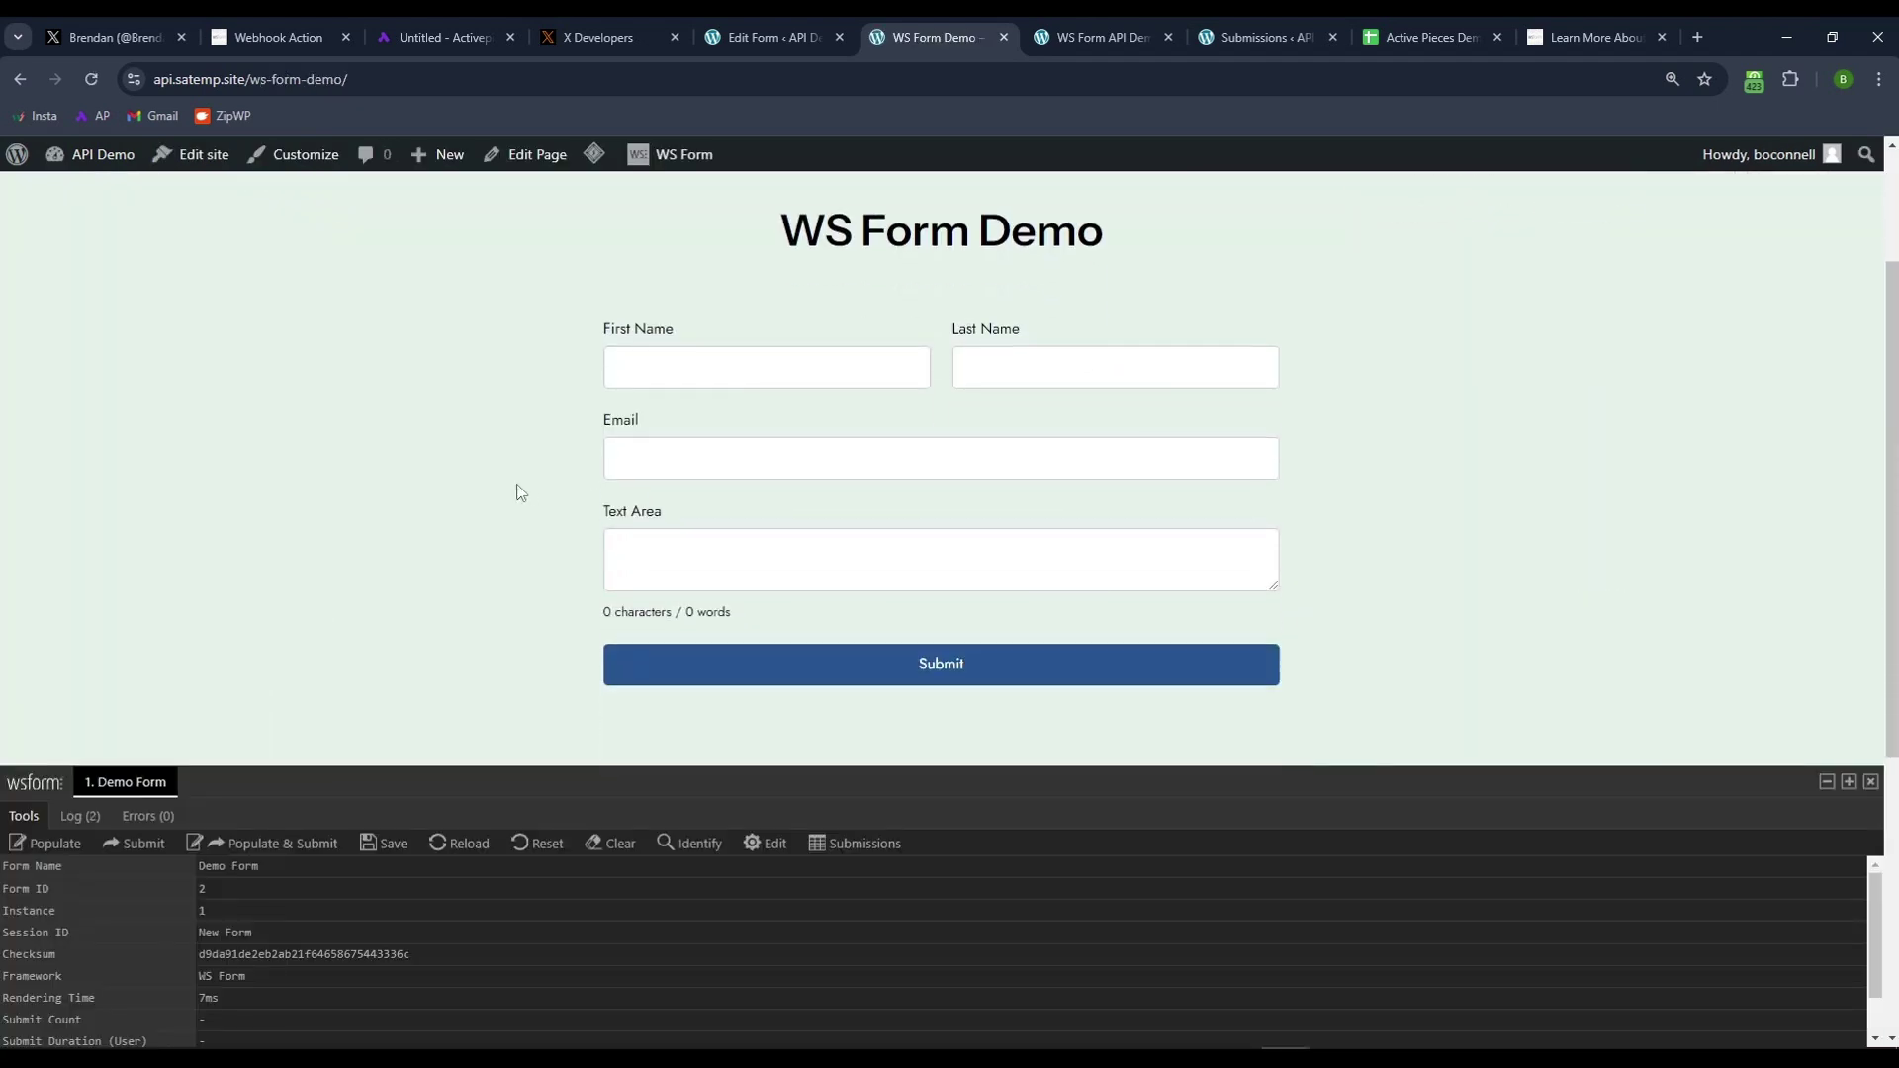
- Fill in the submitter's first name, last name and email, add 'This is my testimonial', and submit
click(703, 360)
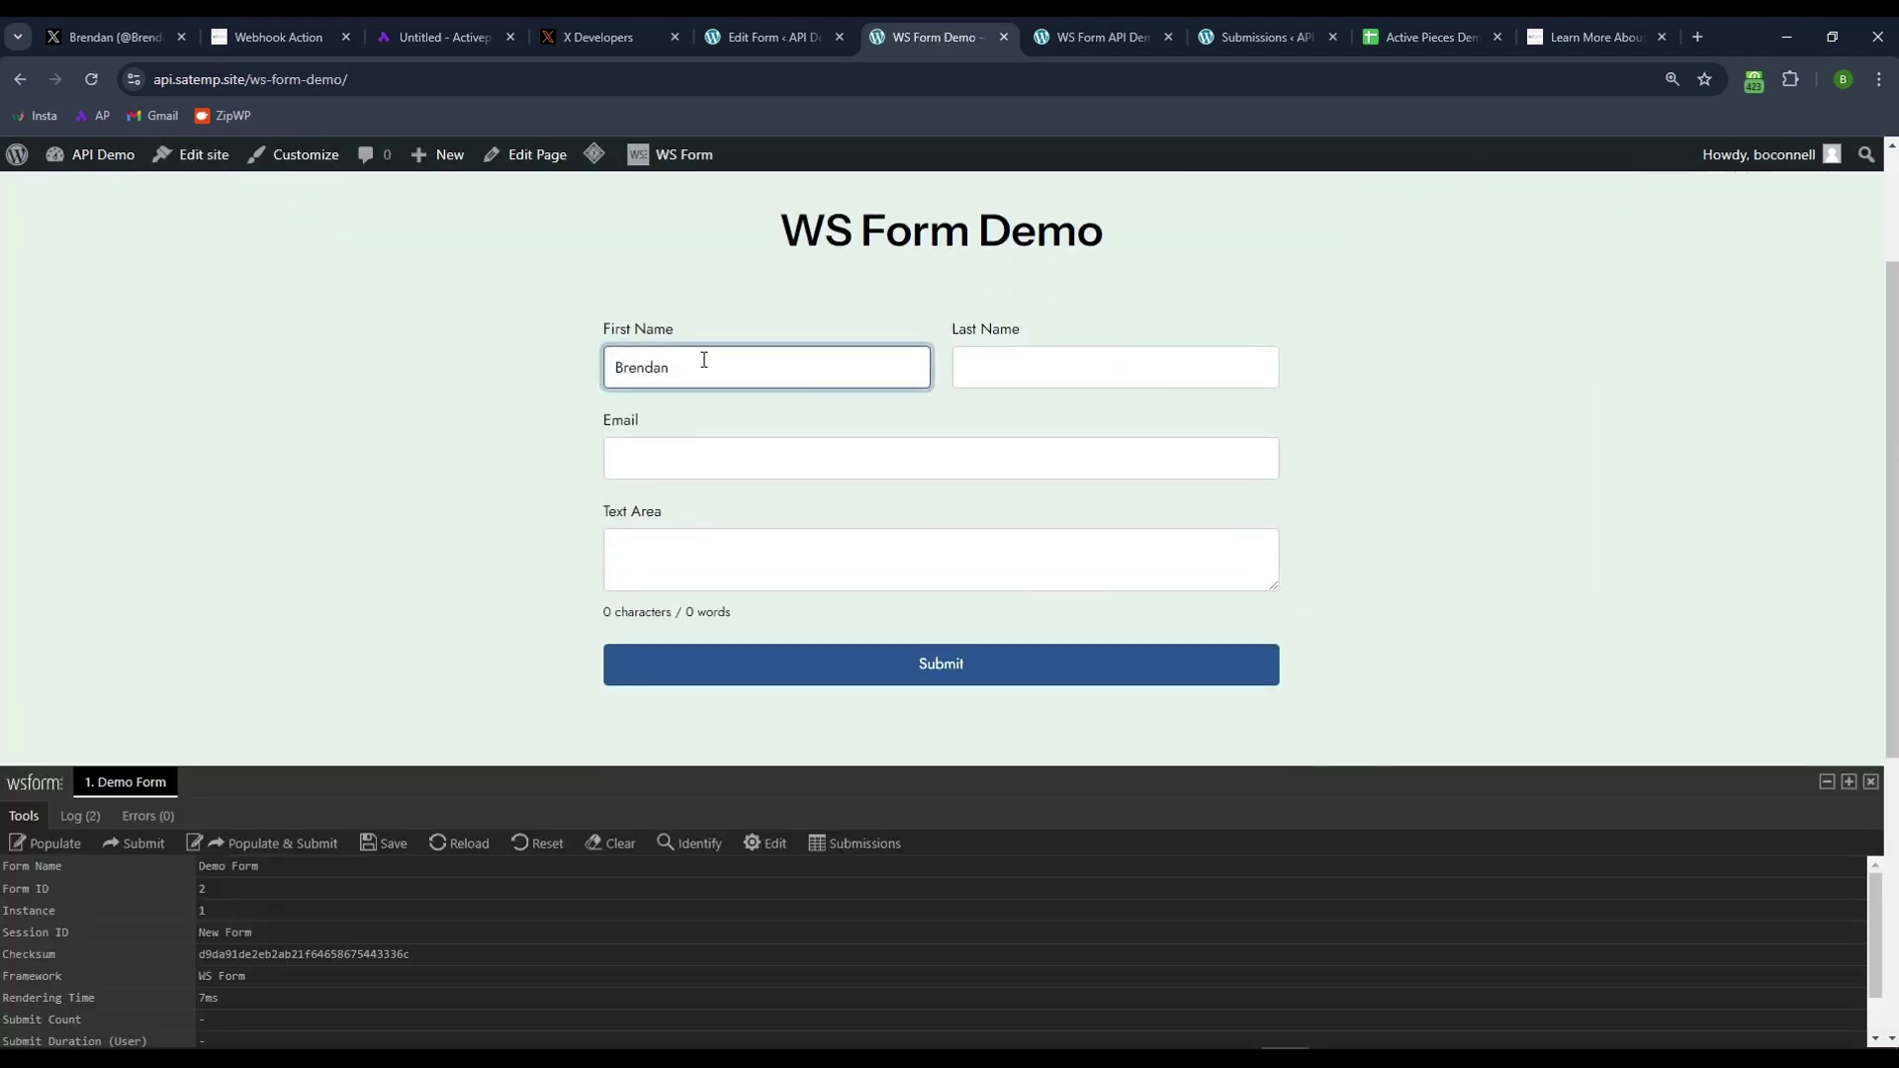
key(Tab)
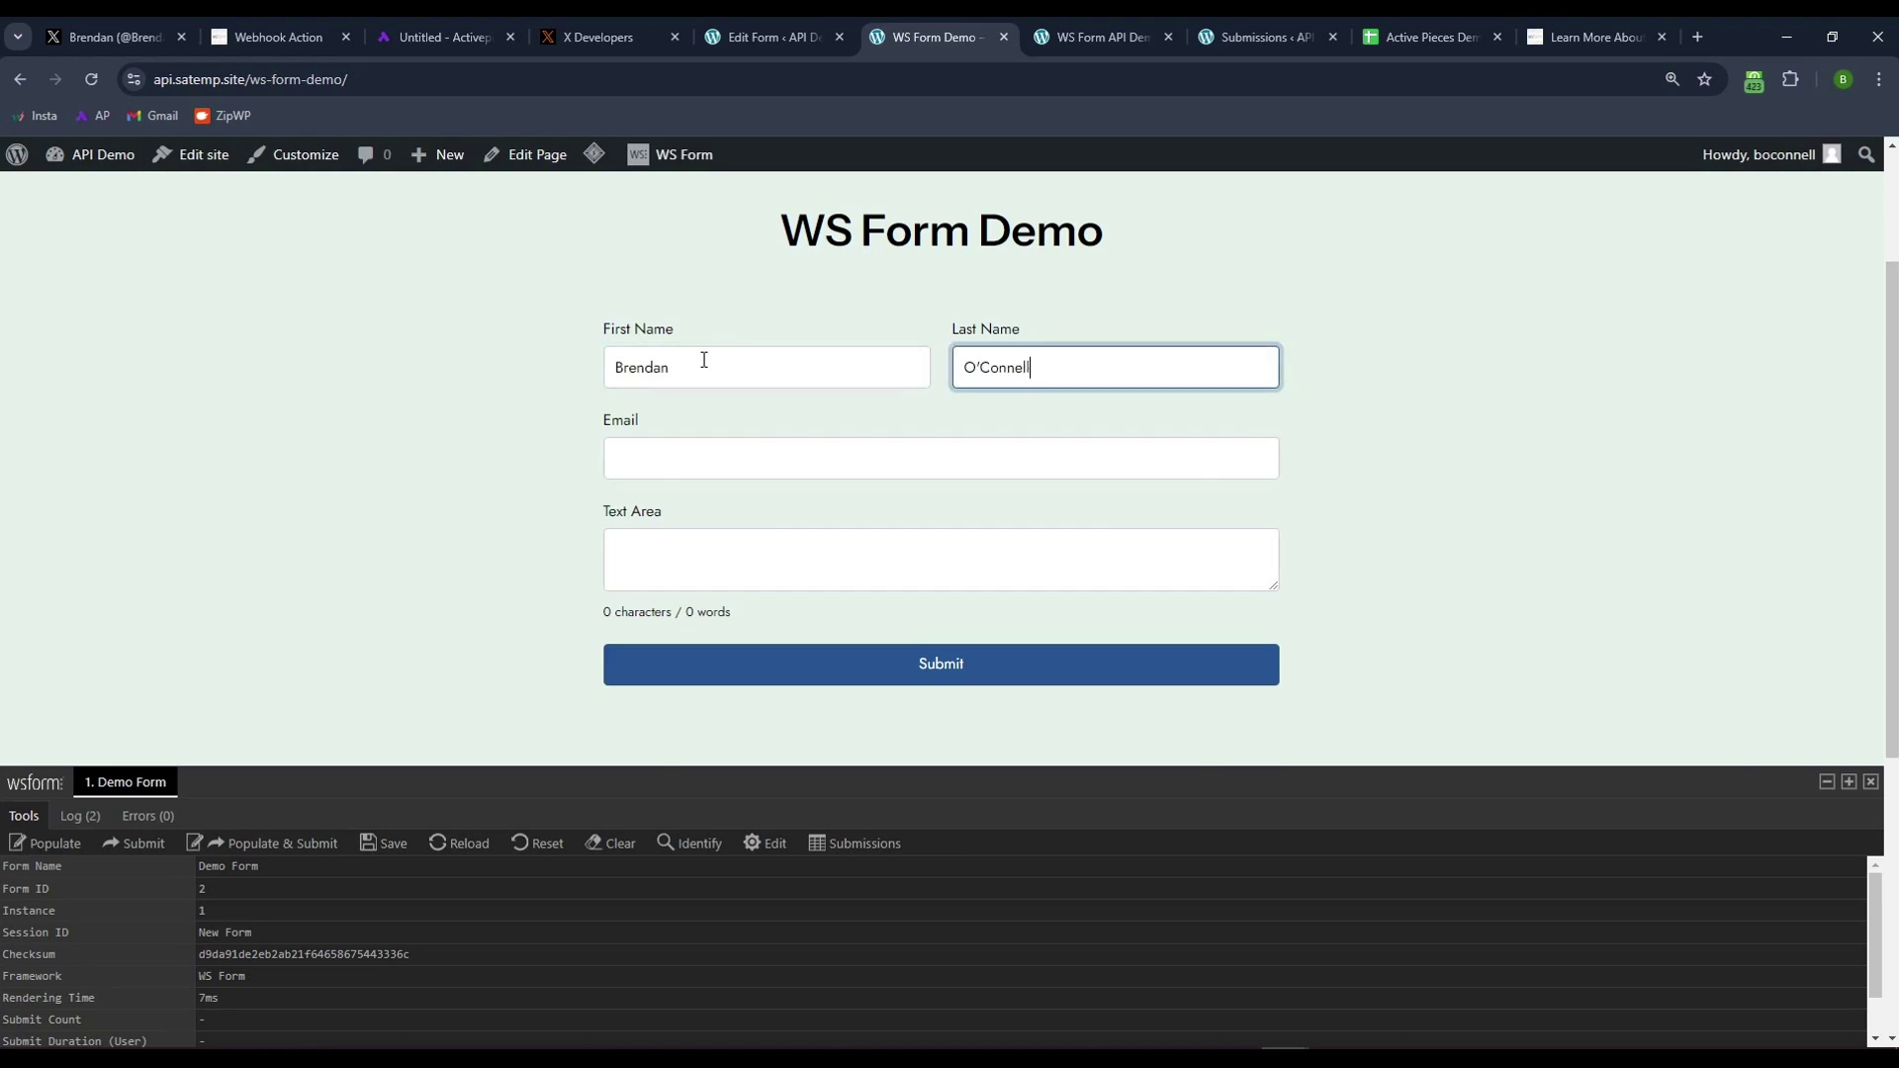
text(test@email.com)
key(Tab)
text(This is my)
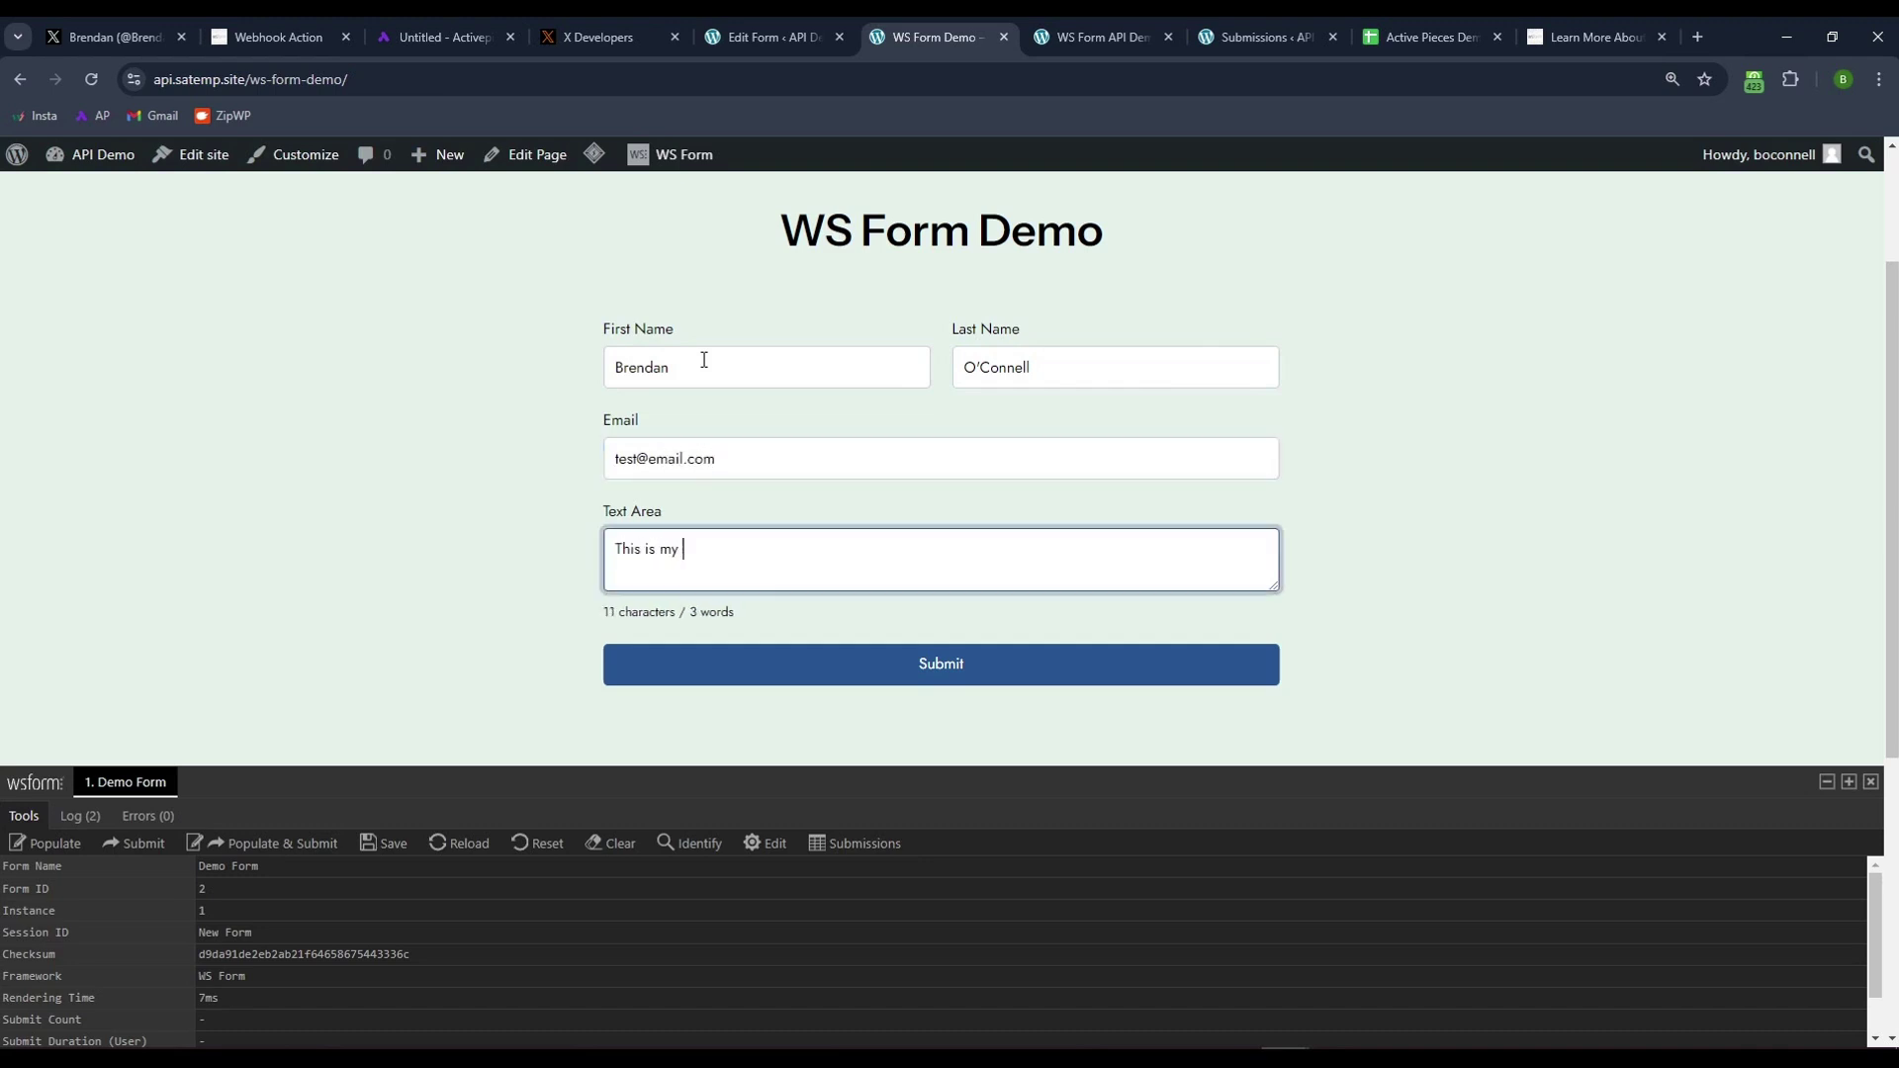
text( testimonial!)
click(953, 664)
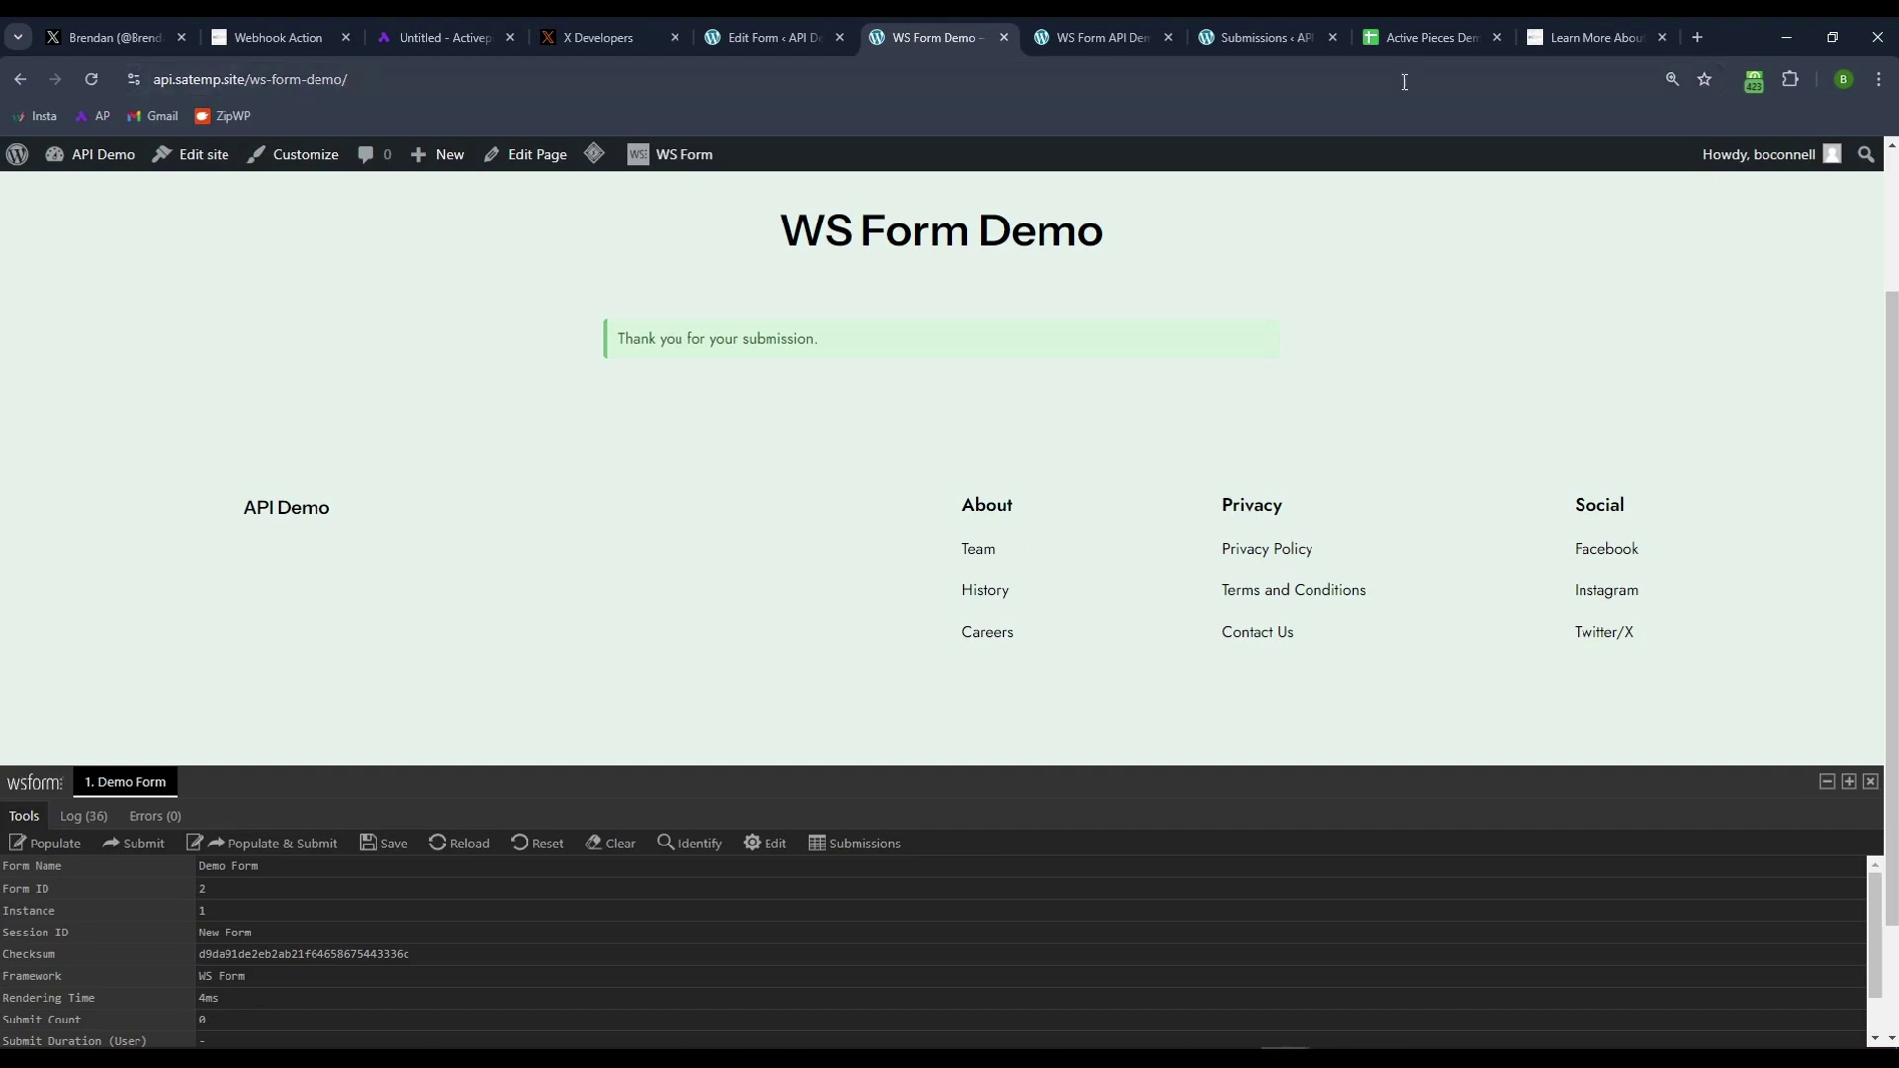
- Inspect cells A6–D6 in the Active Pieces Demos sheet holding the new submission
click(1410, 36)
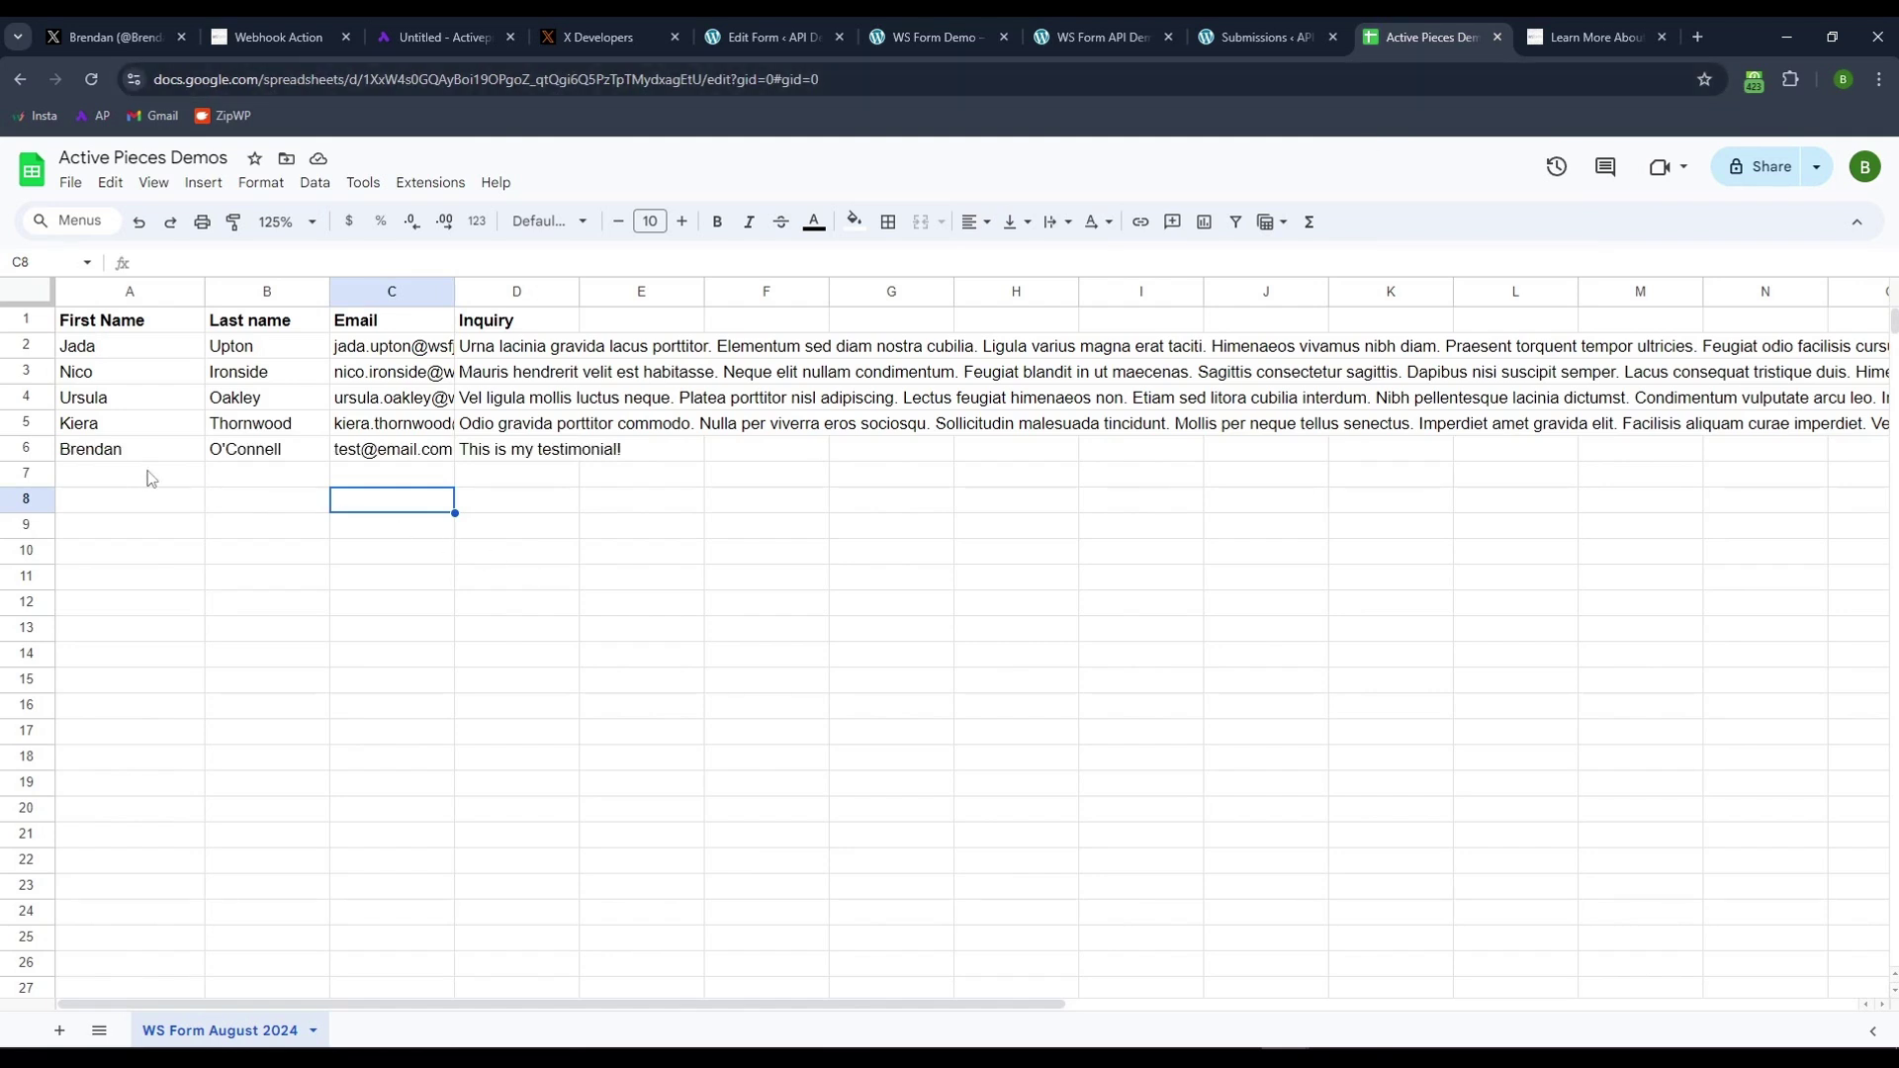
click(109, 455)
click(254, 463)
click(405, 457)
click(483, 441)
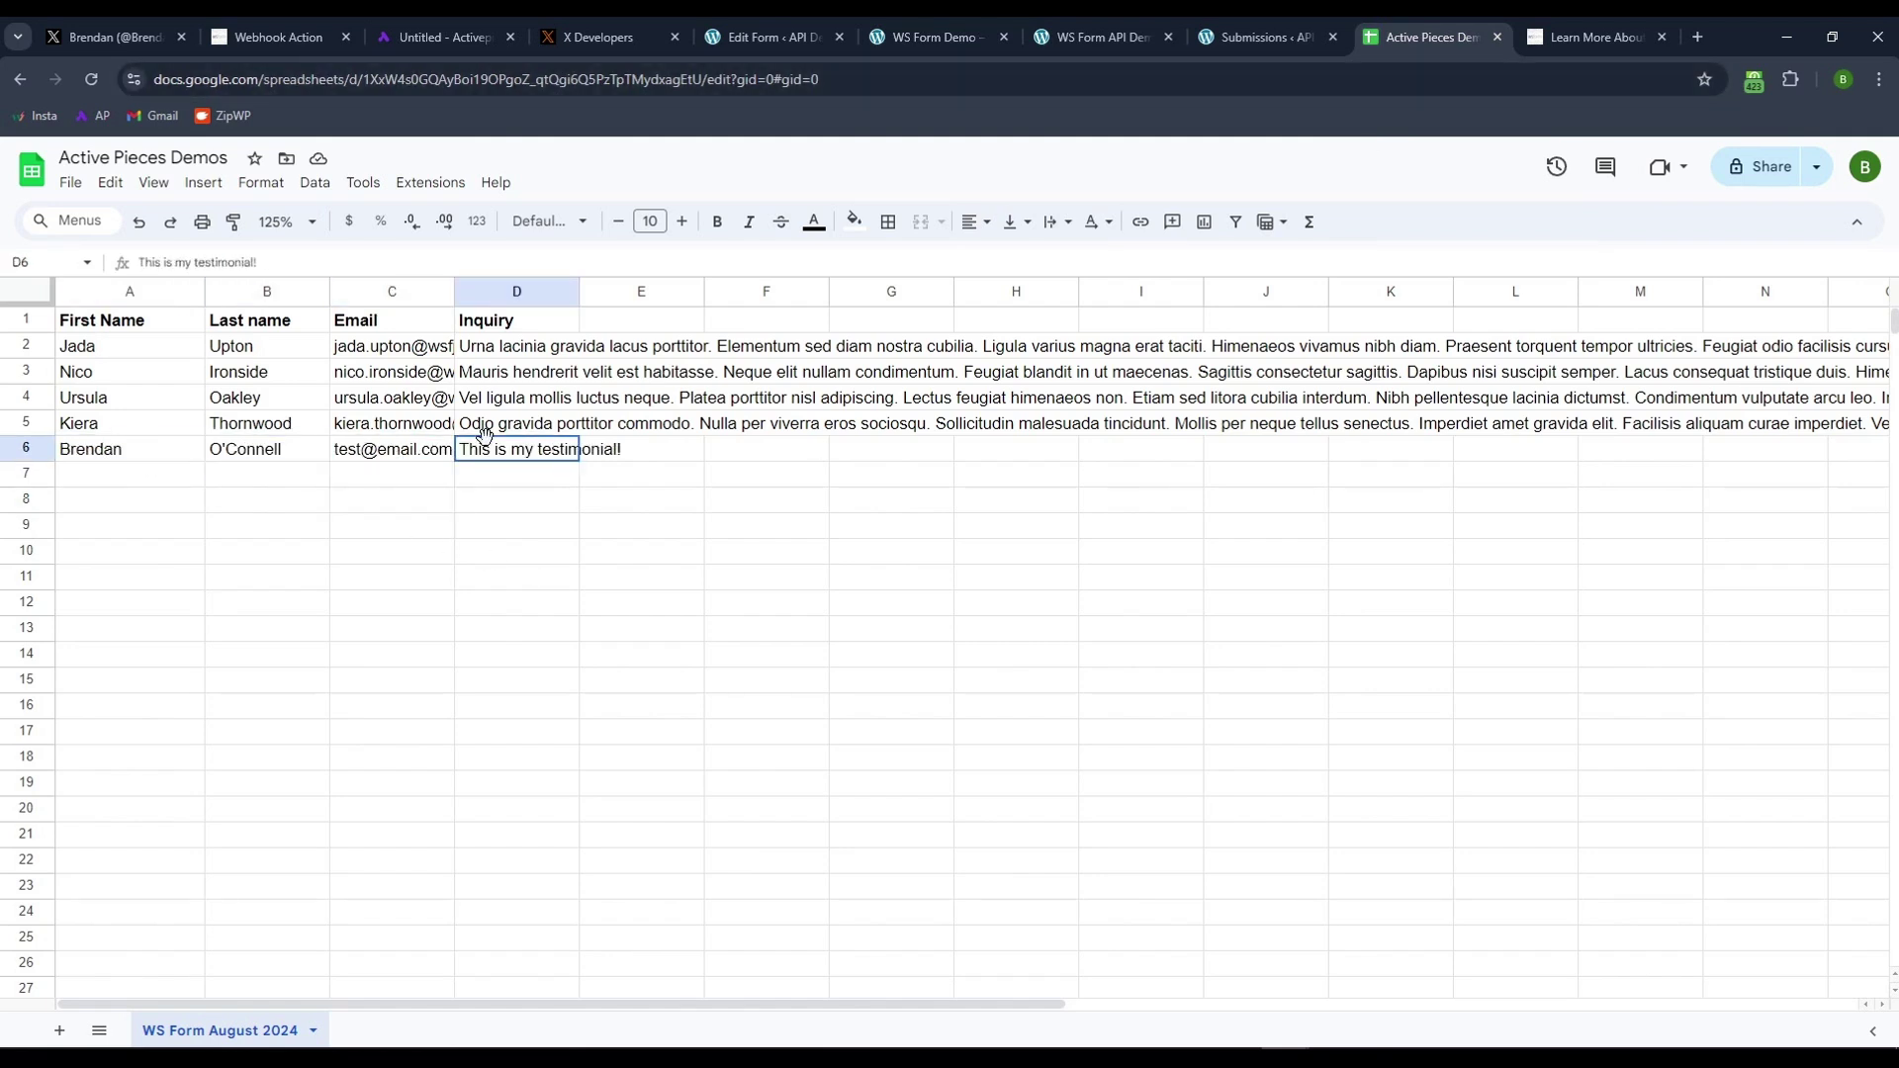
click(918, 500)
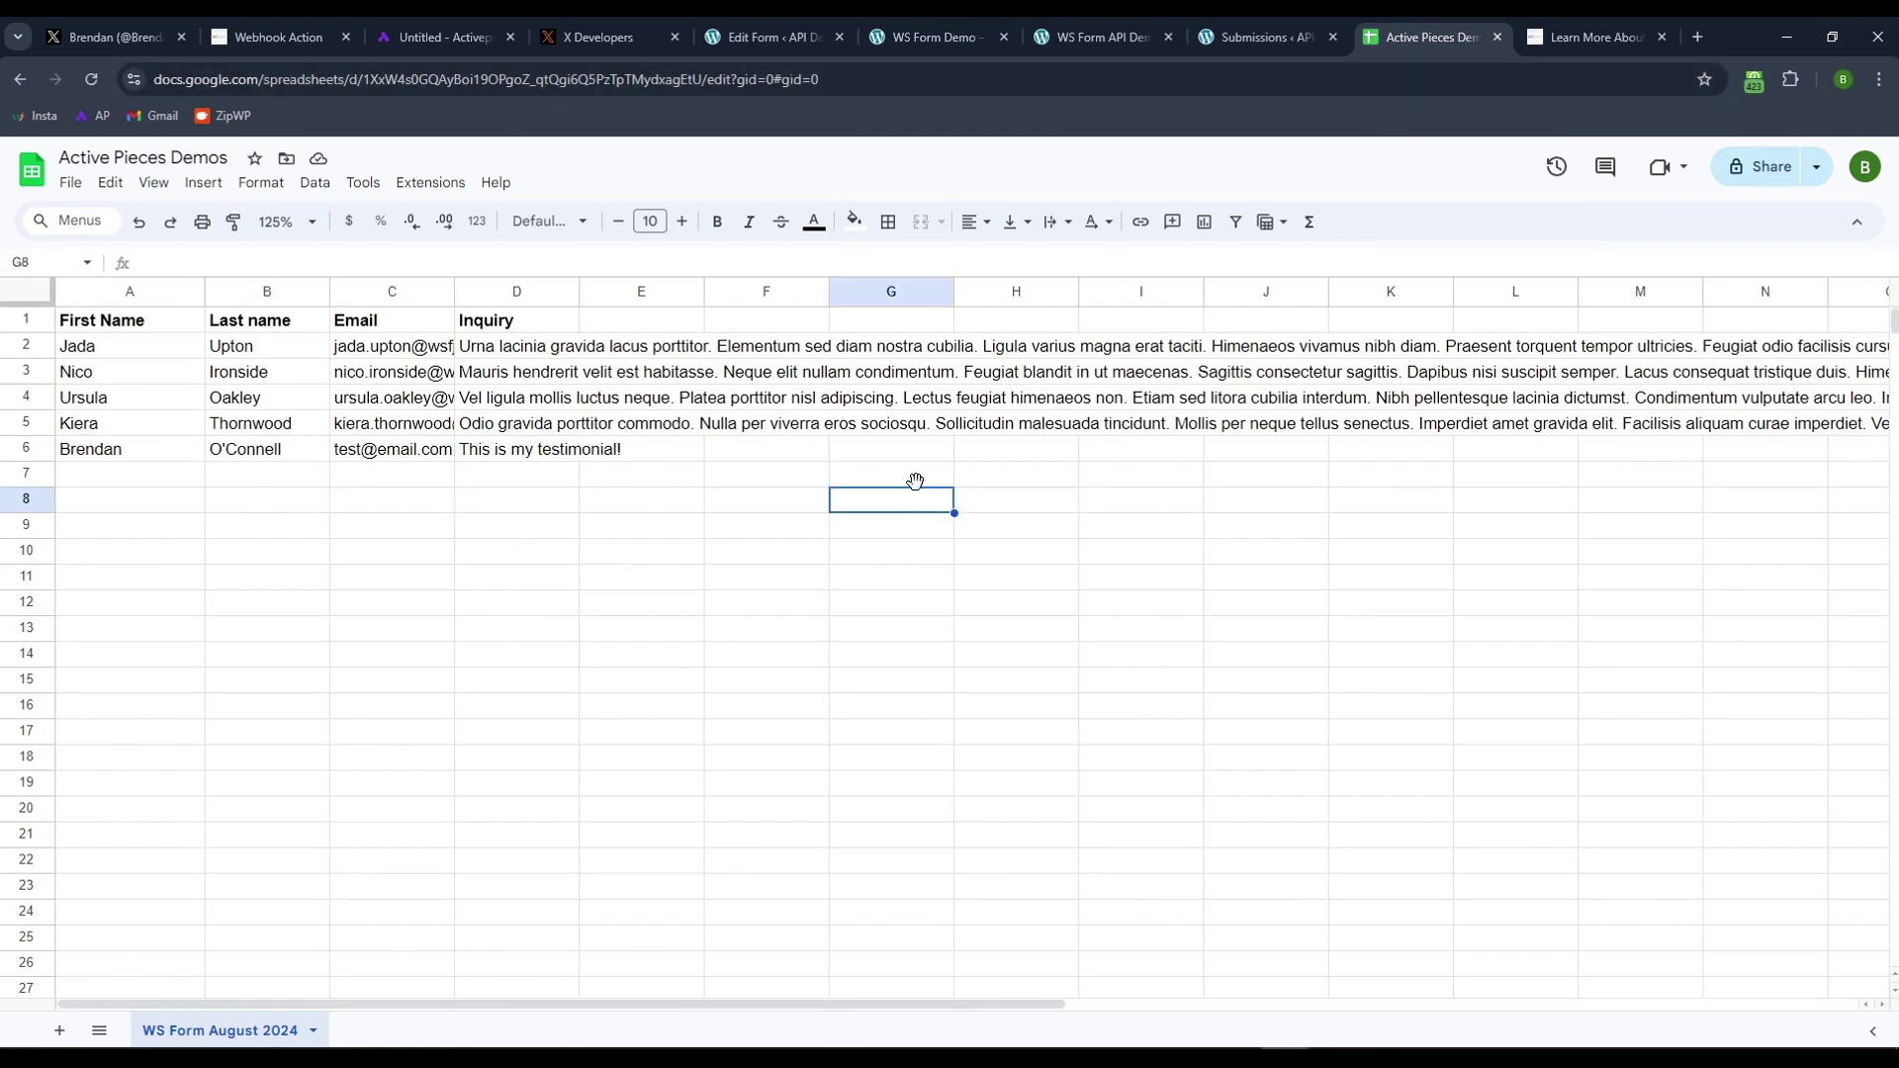
click(107, 39)
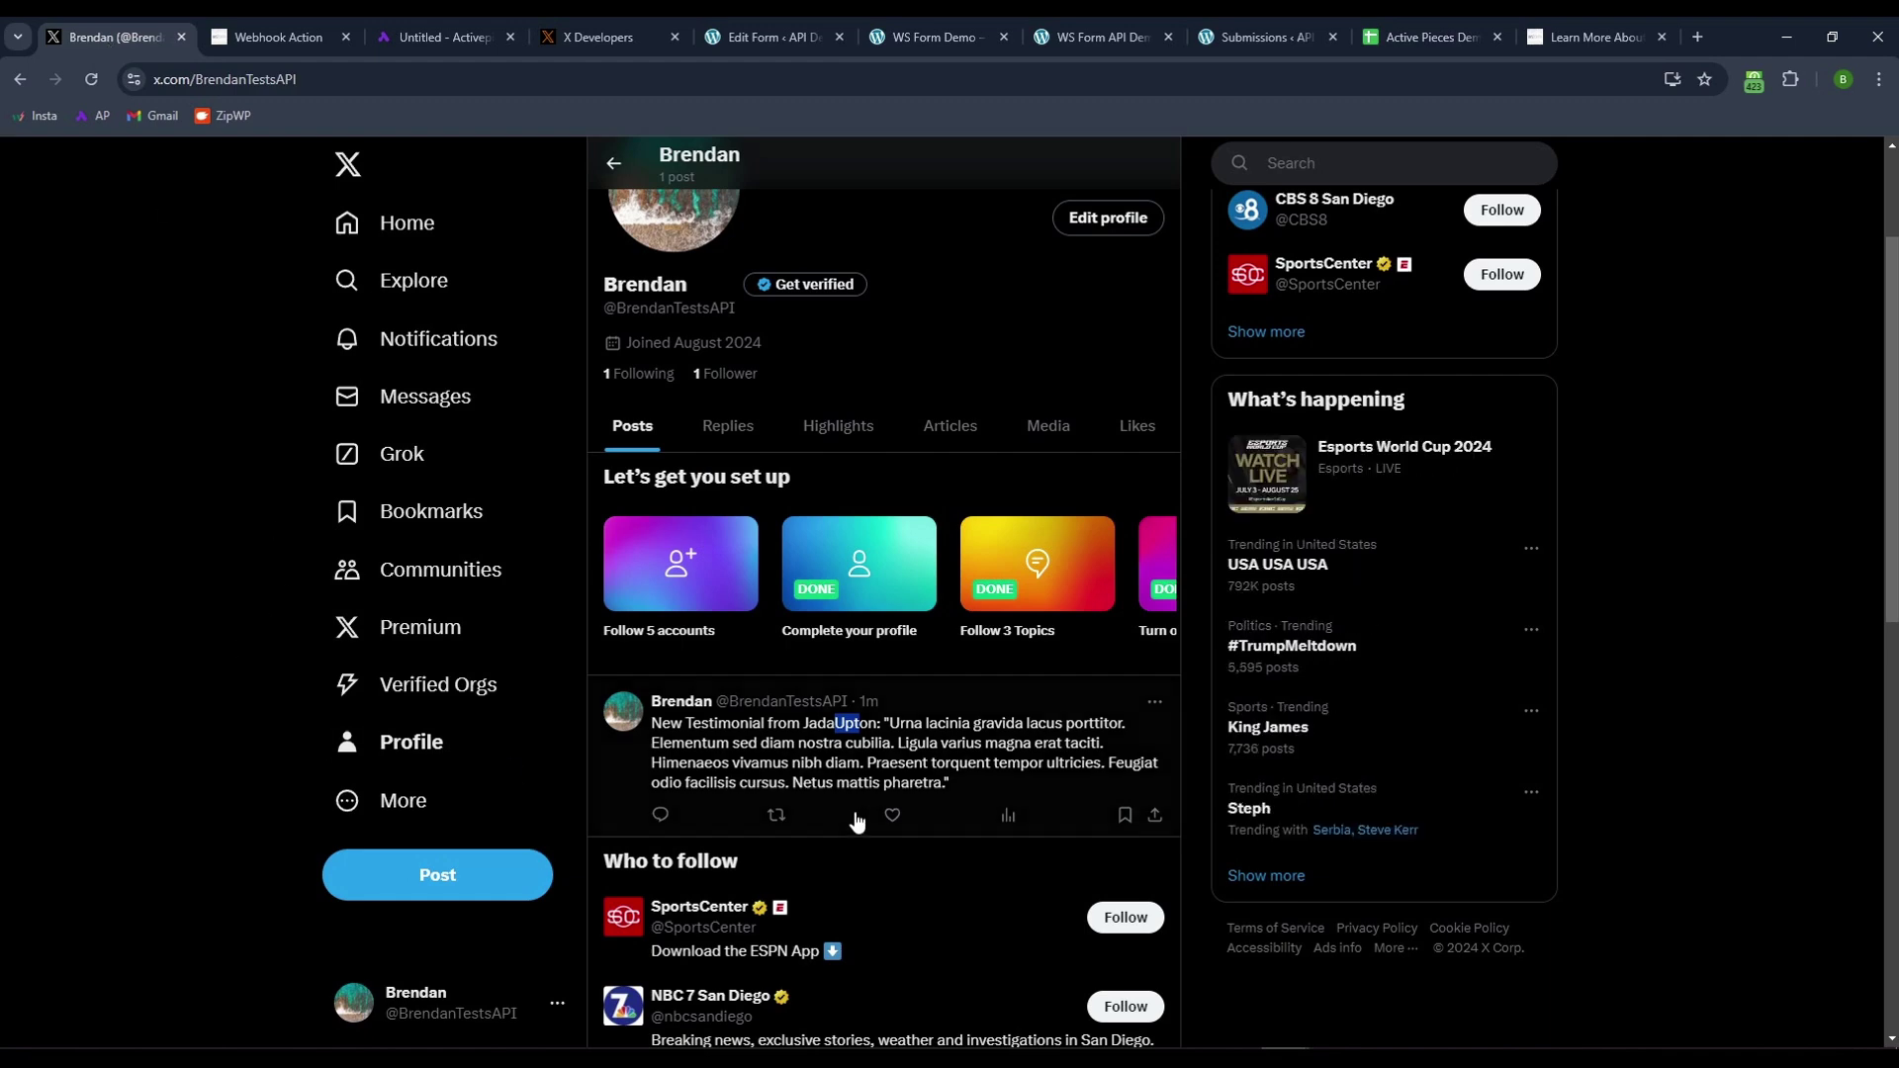
- Reload the X profile and inspect the new 'This is my testimonial!' tweet
scroll(396, 747, up, 2)
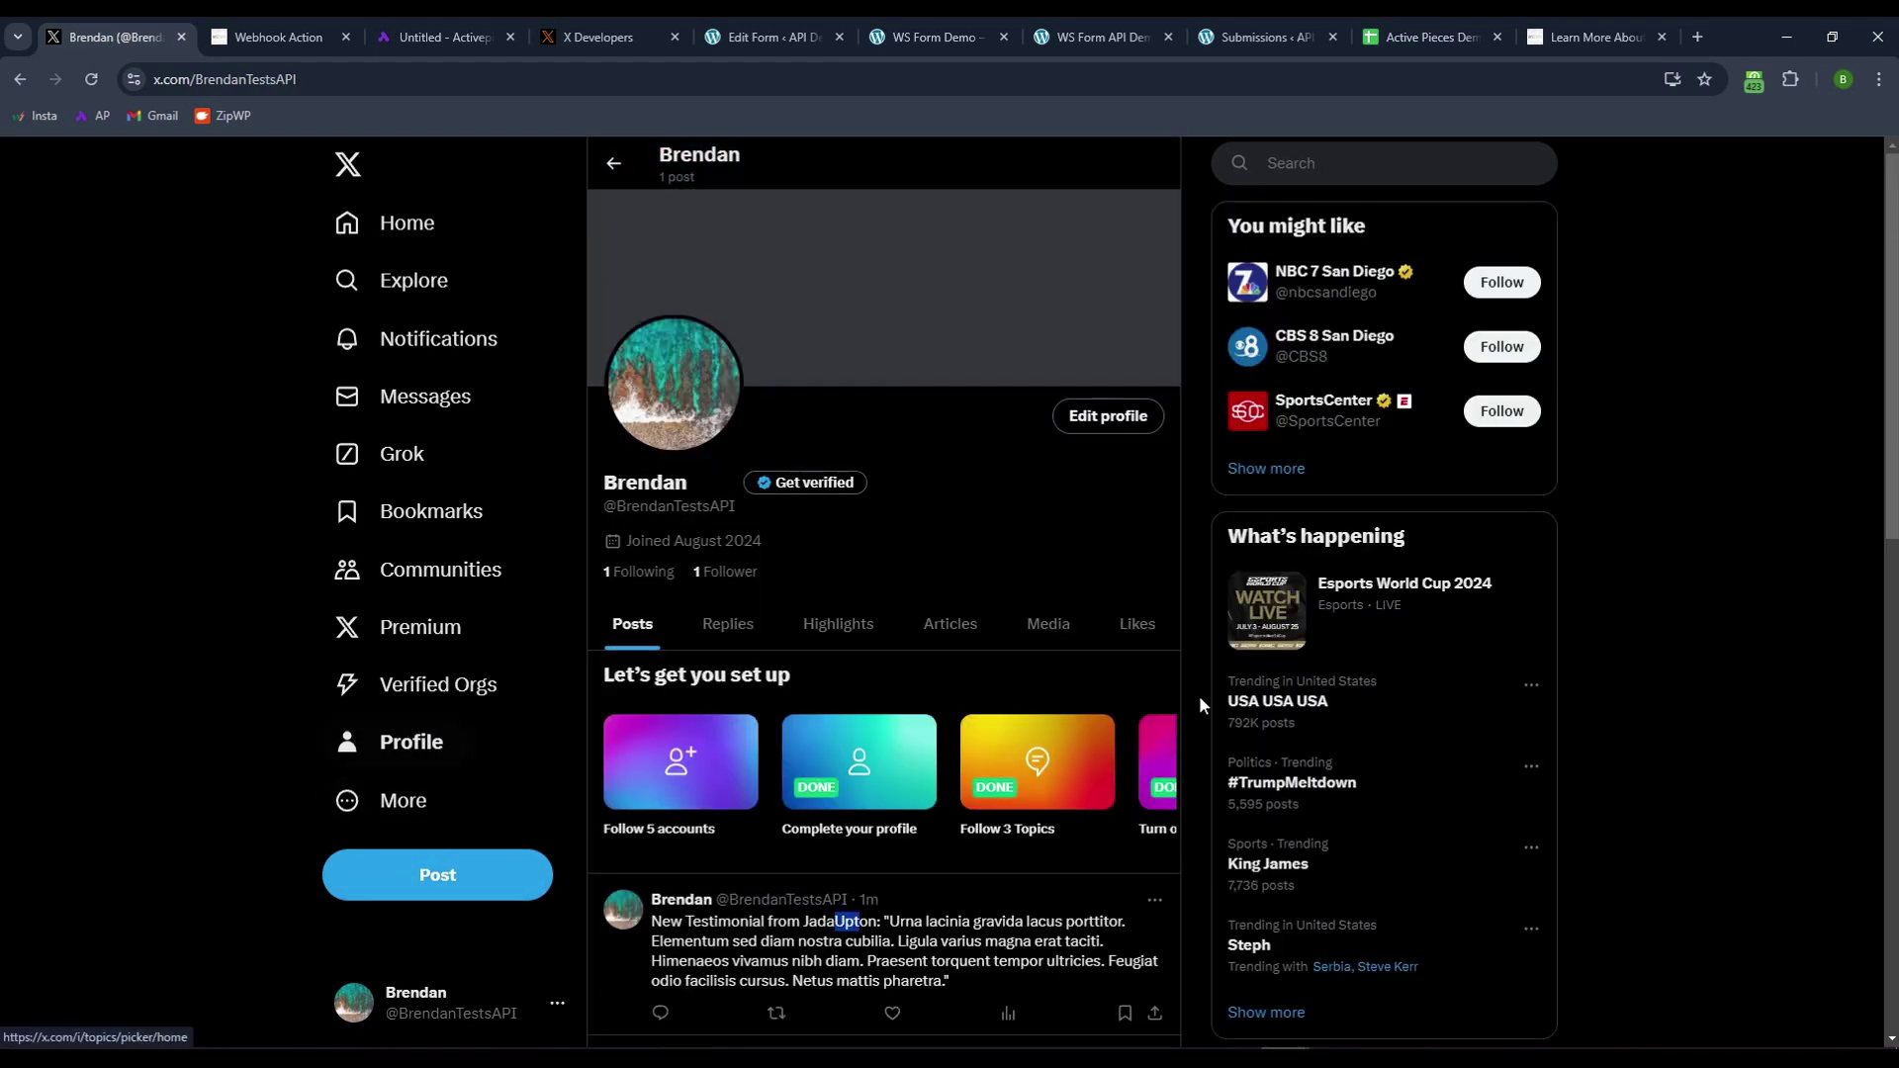
click(91, 79)
scroll(1184, 390, down, 4)
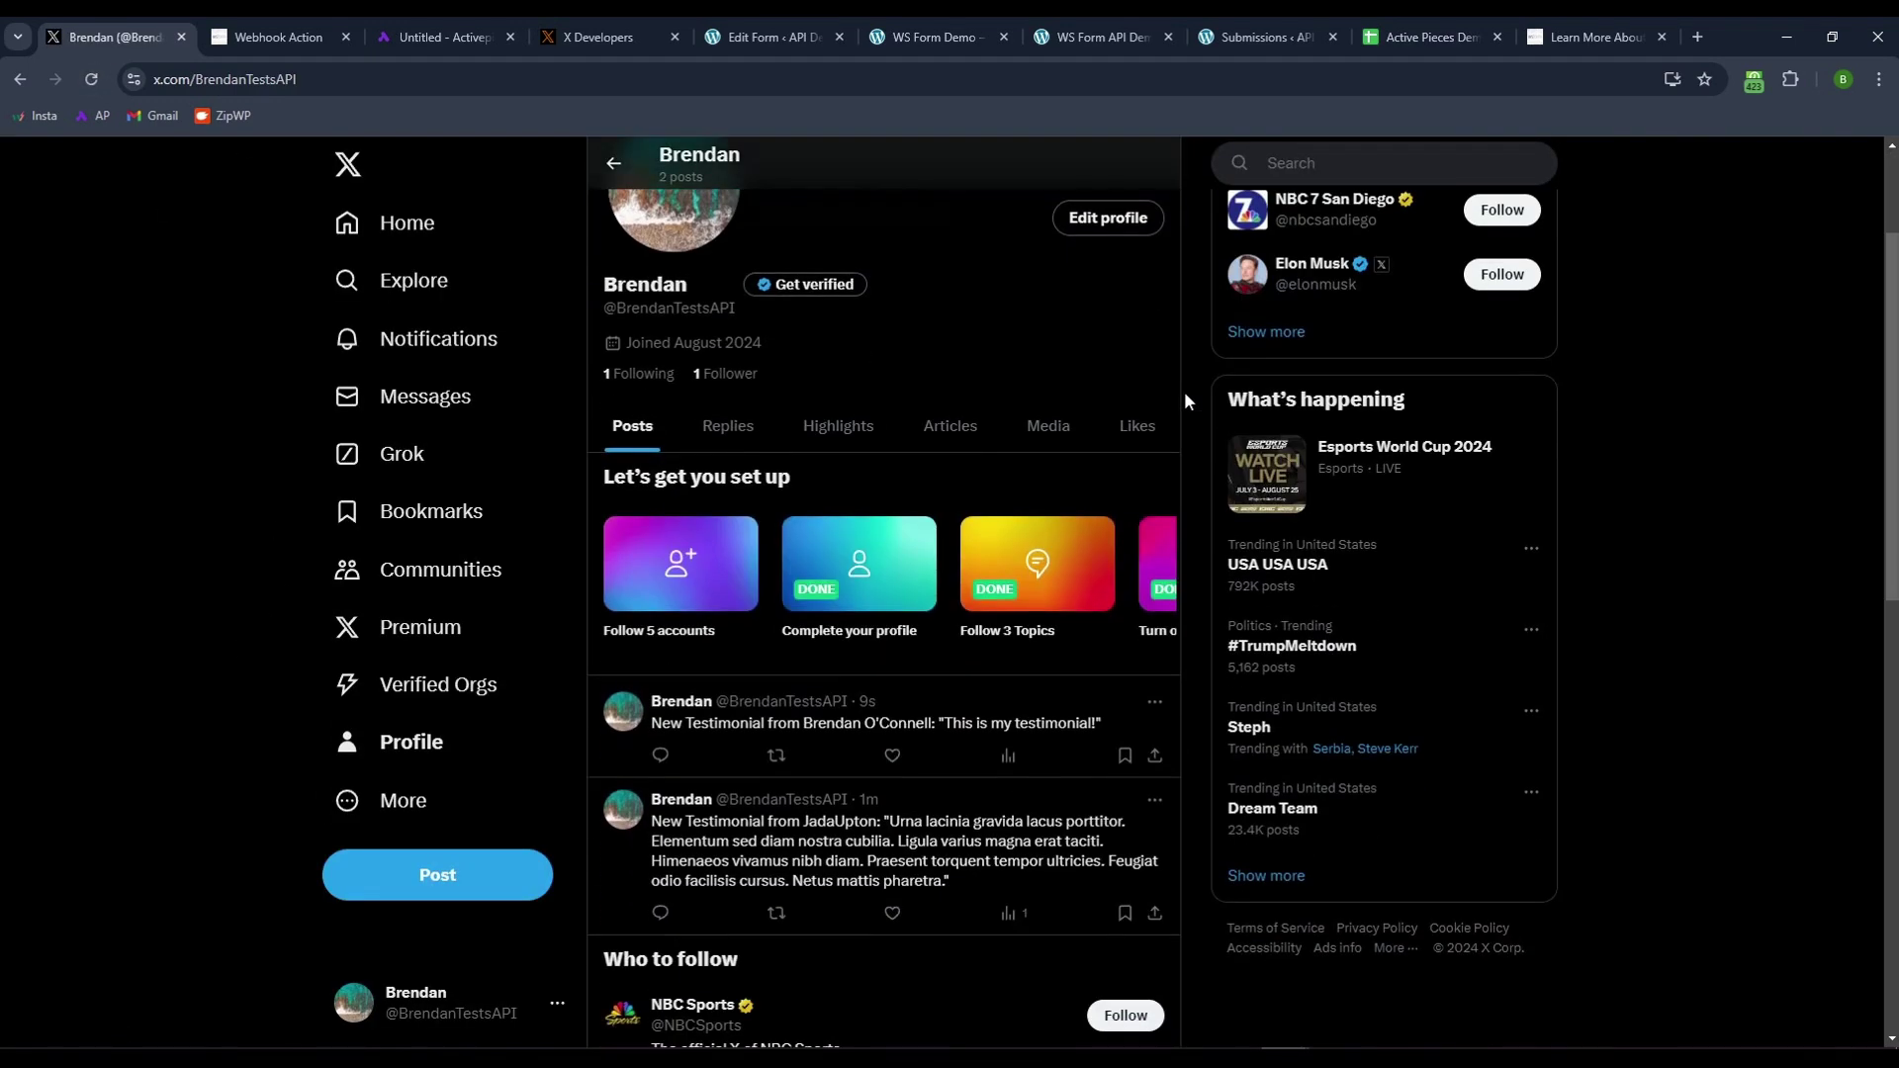
drag(670, 526, 1103, 546)
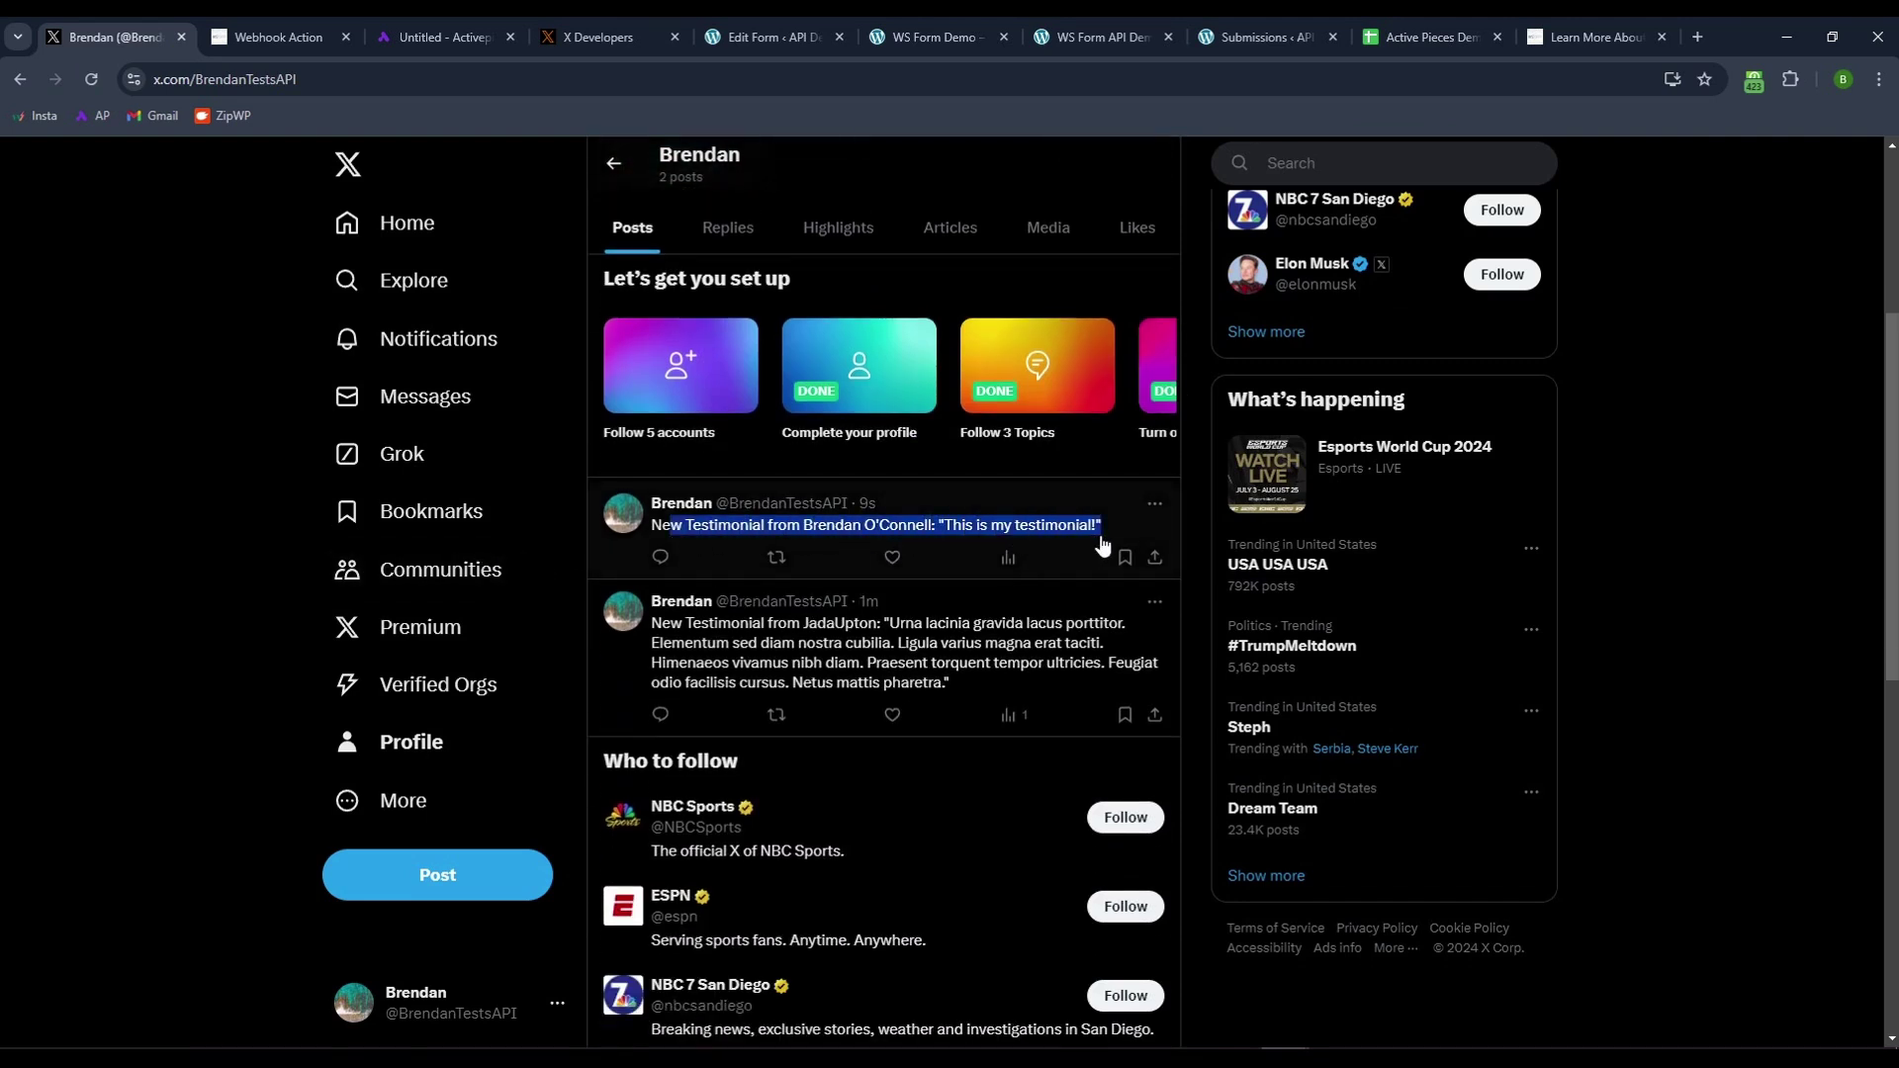
click(1196, 500)
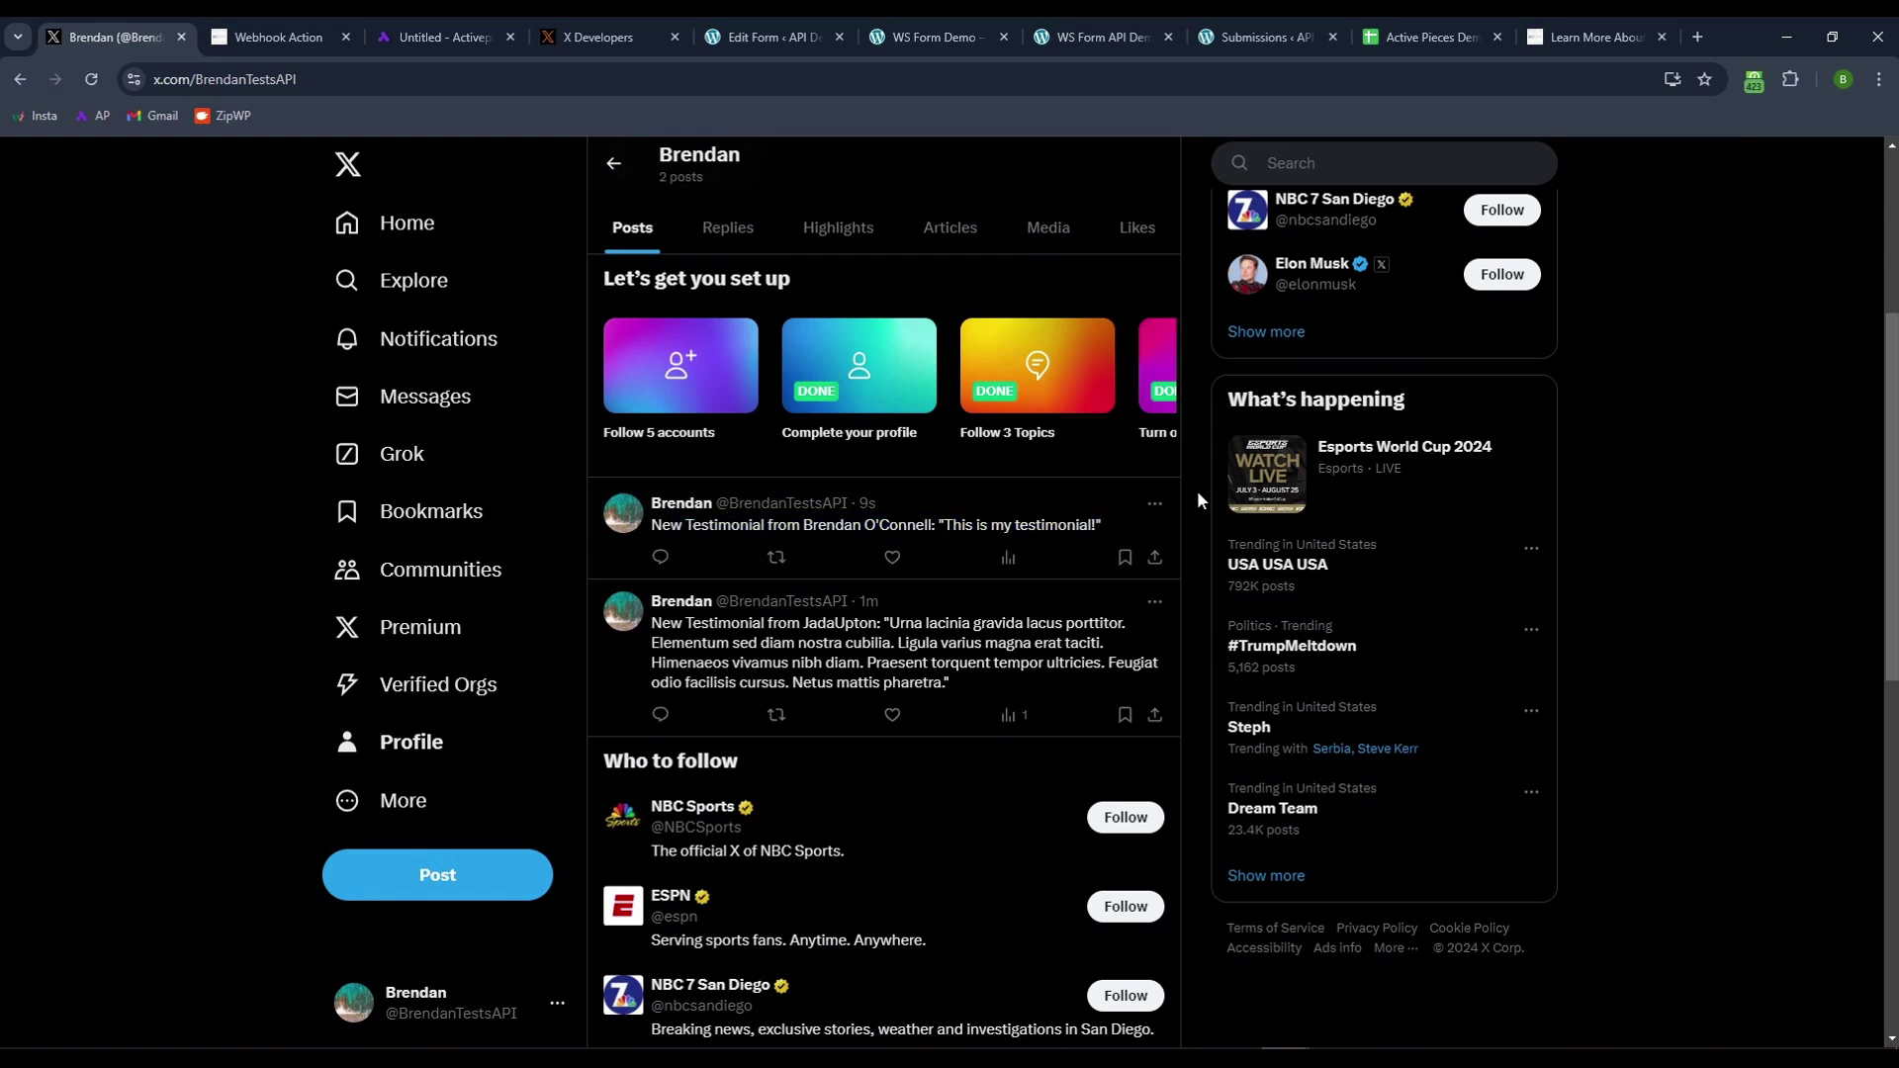
click(1424, 37)
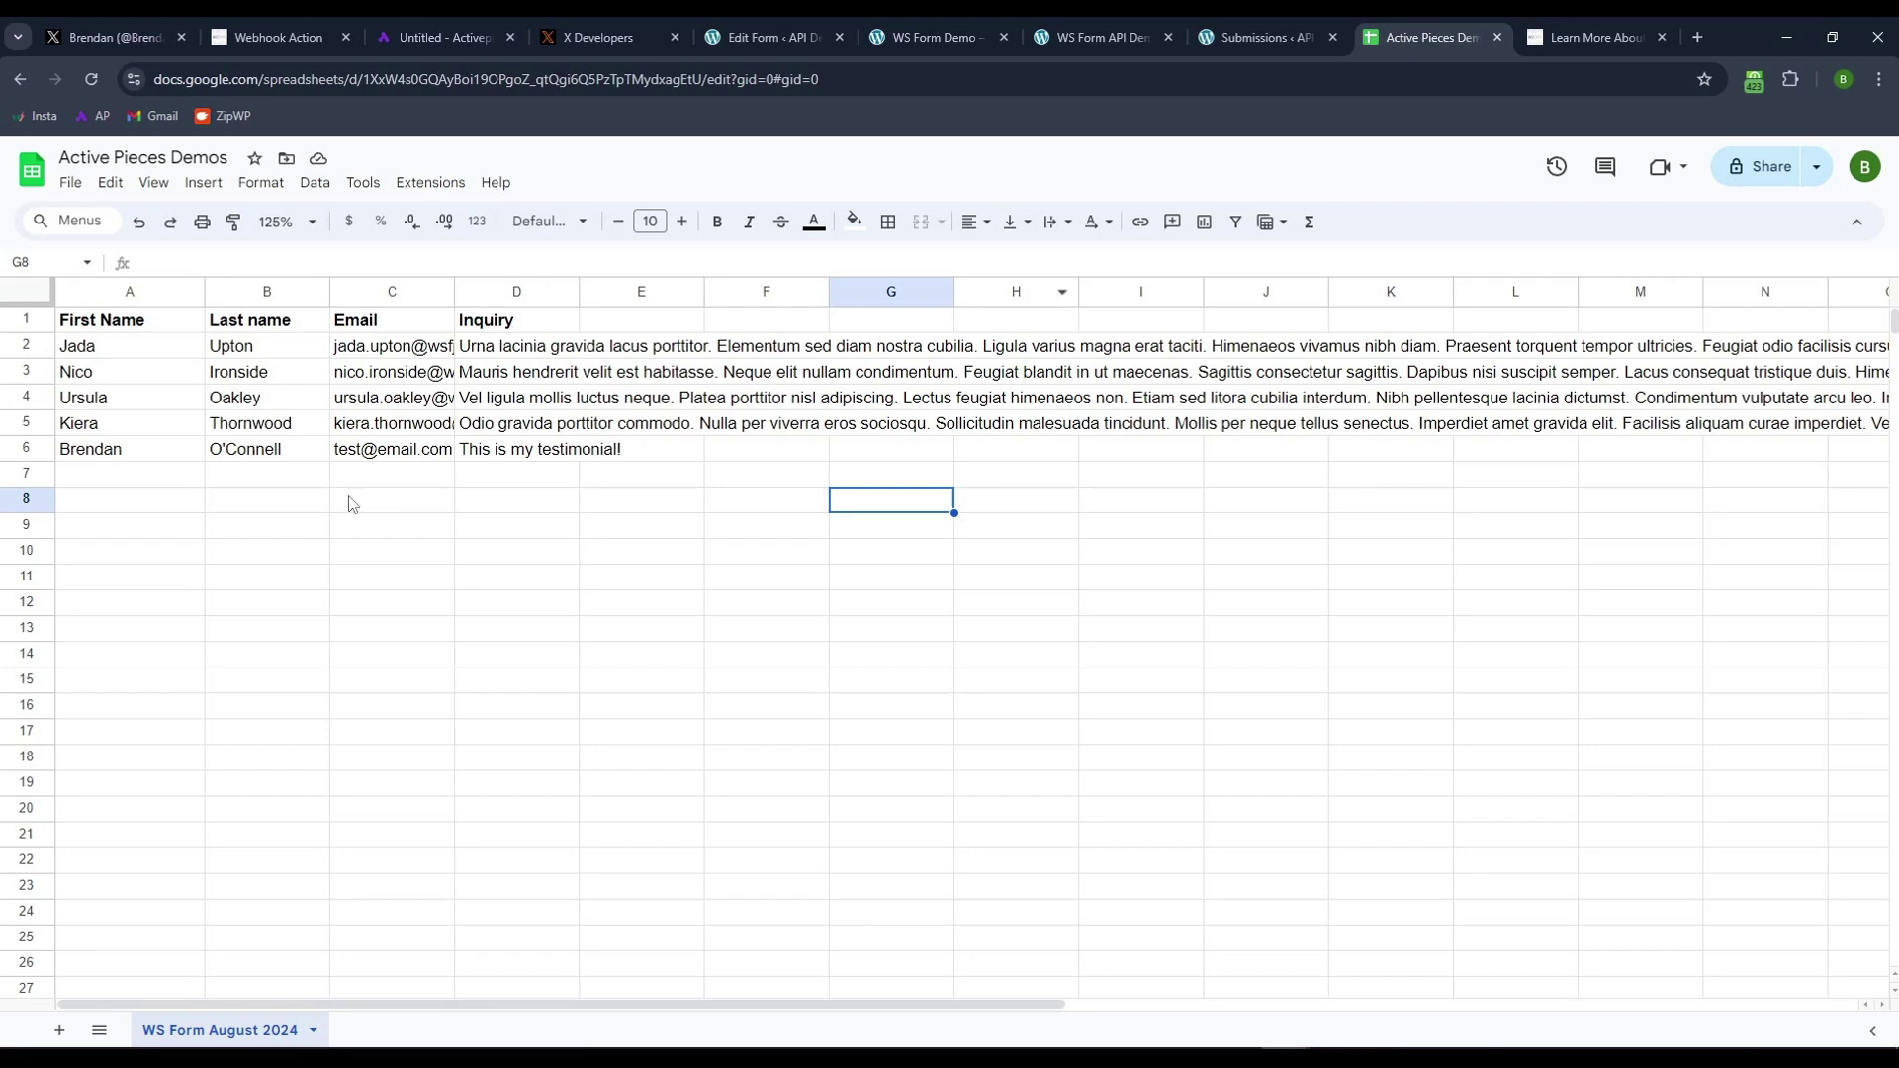
click(233, 384)
drag(234, 386, 268, 499)
click(470, 558)
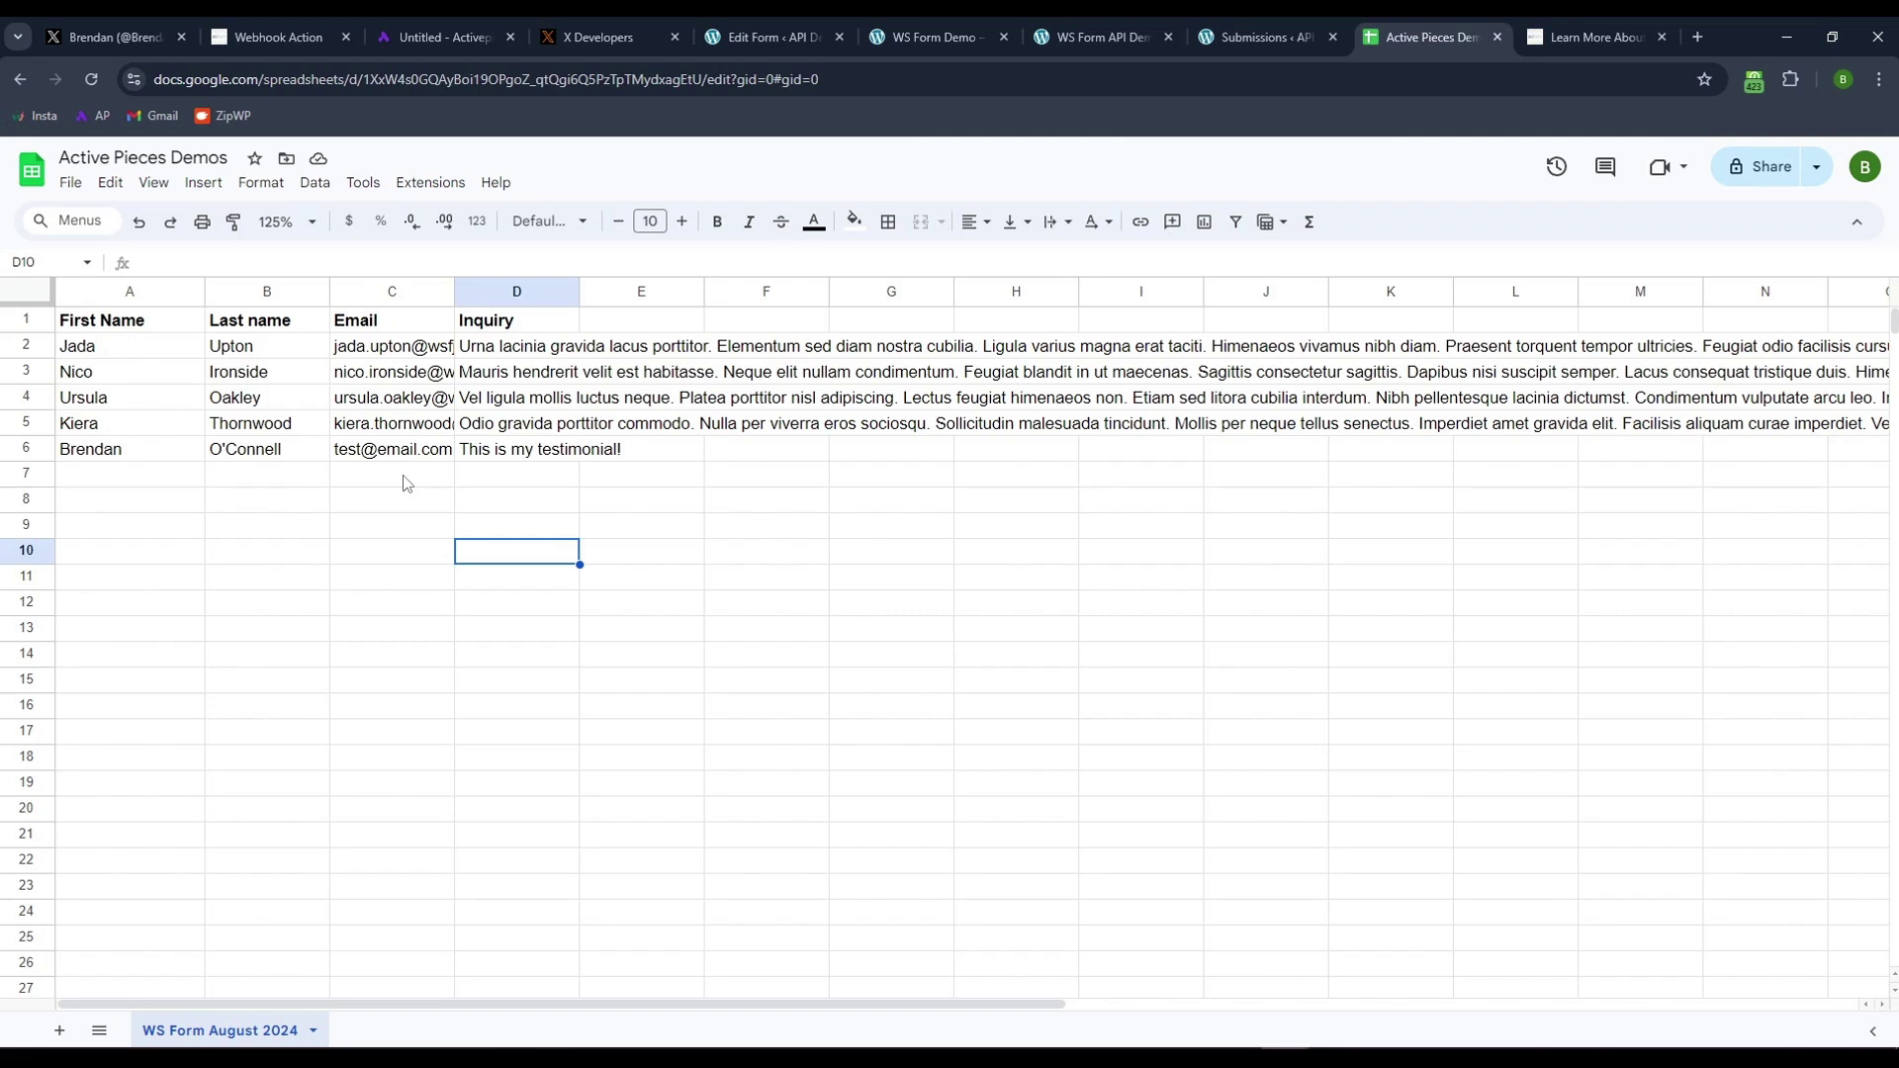
- View both testimonial tweets on the X profile, then go back to the Activepieces flow
click(123, 37)
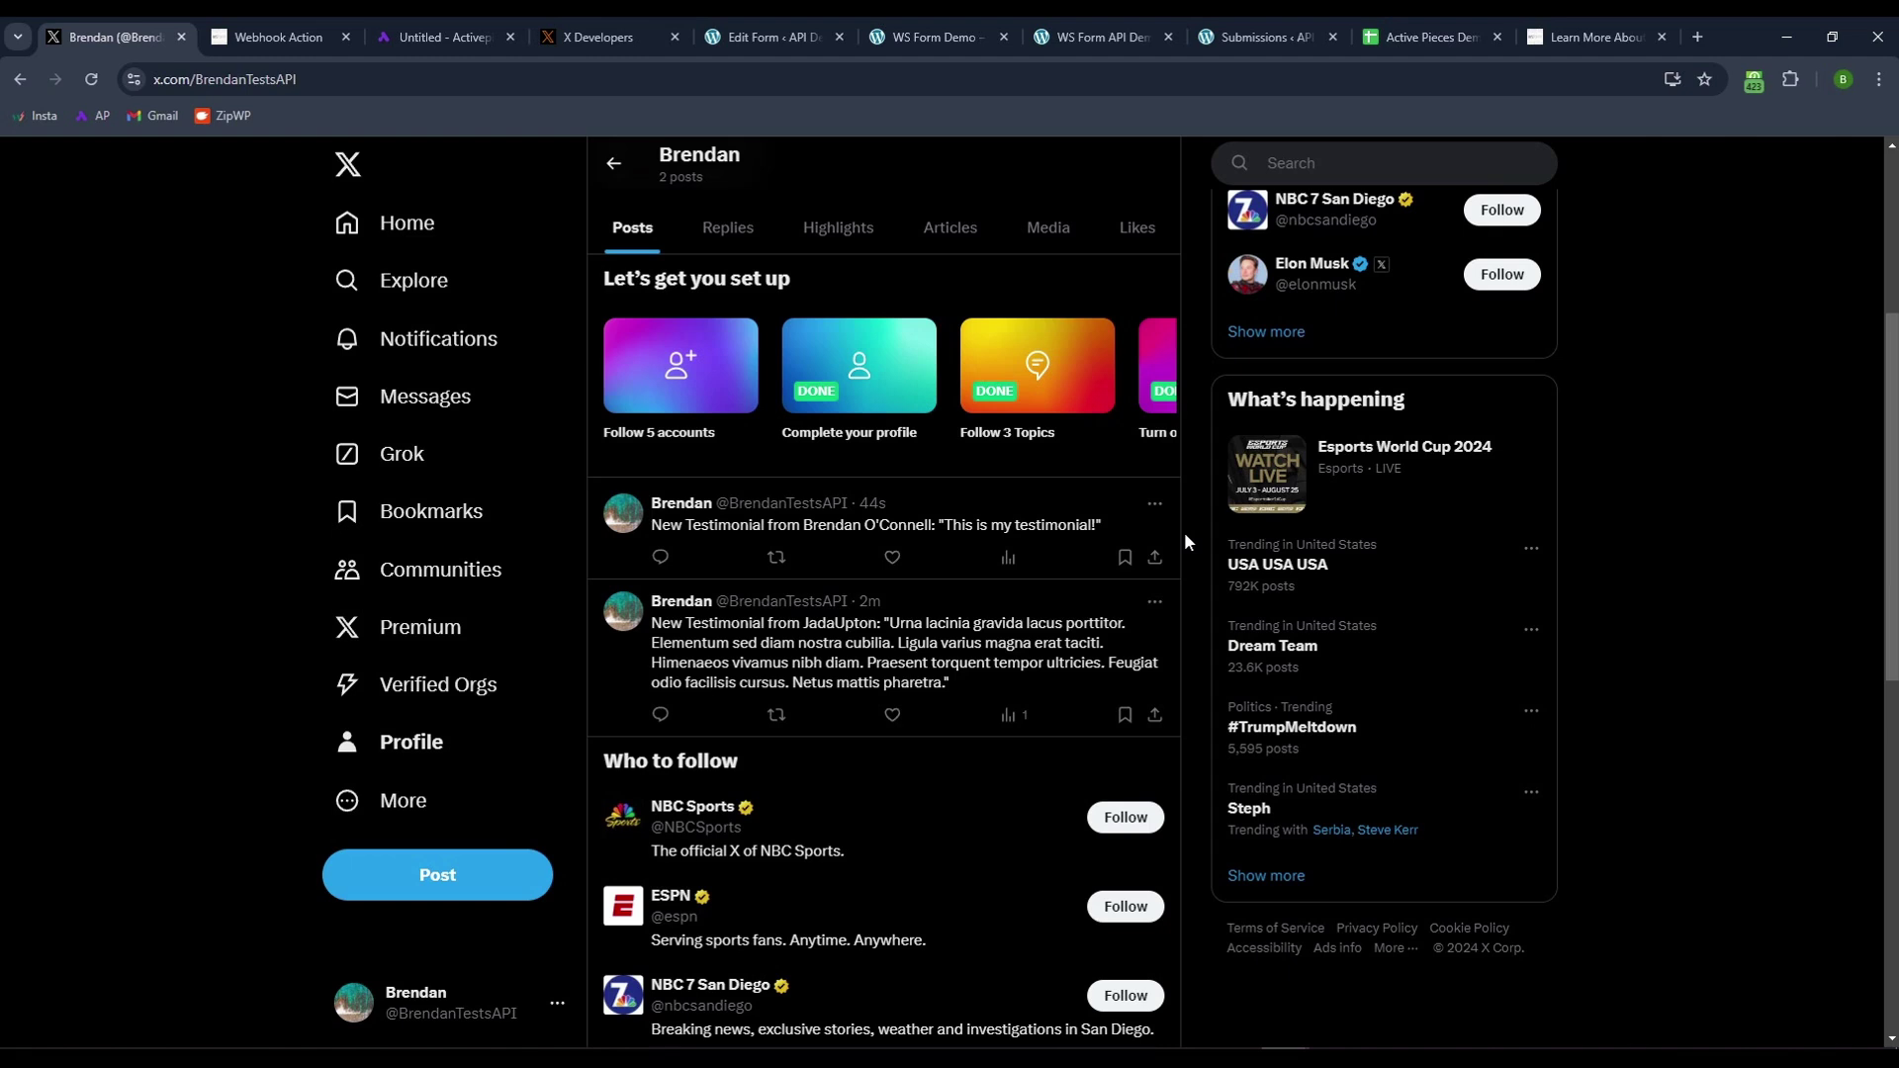
click(406, 37)
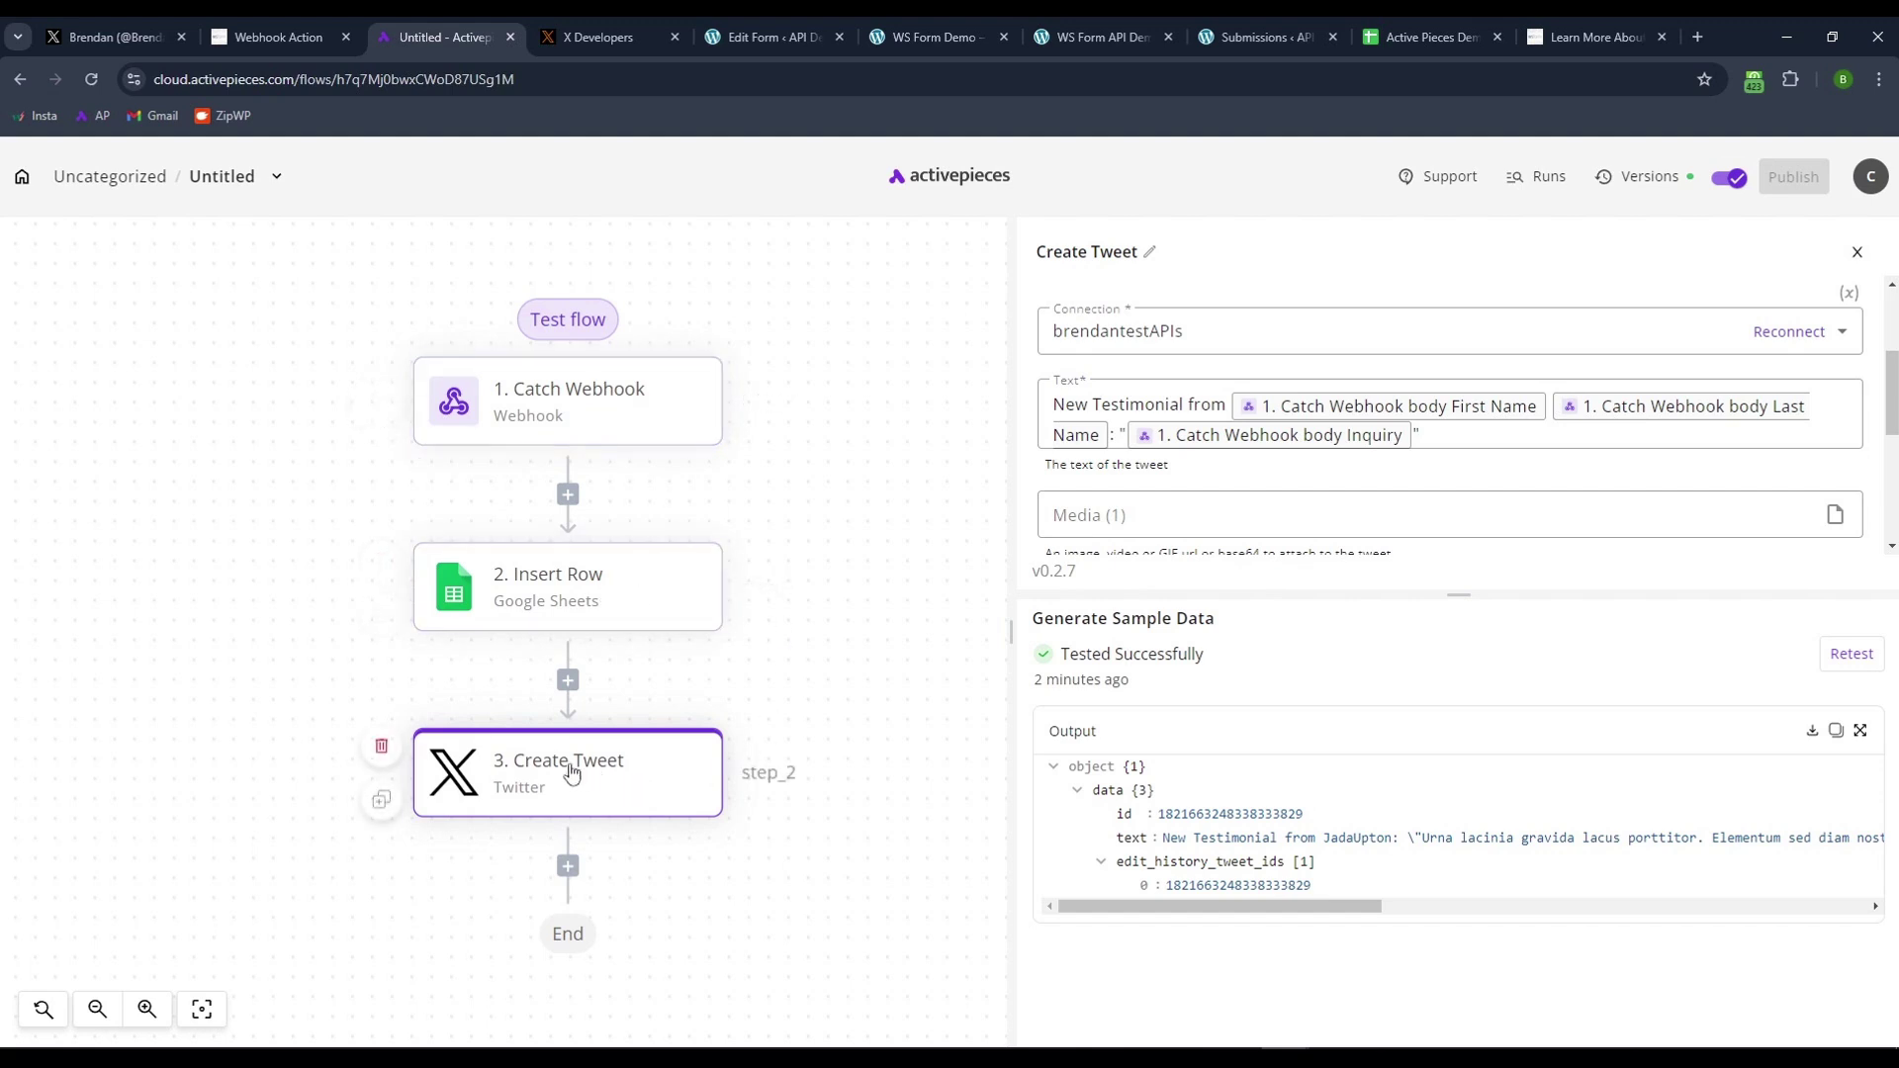
- Leave the flow editor for the My Flows list, then switch to the WS Form Demo tab
click(569, 868)
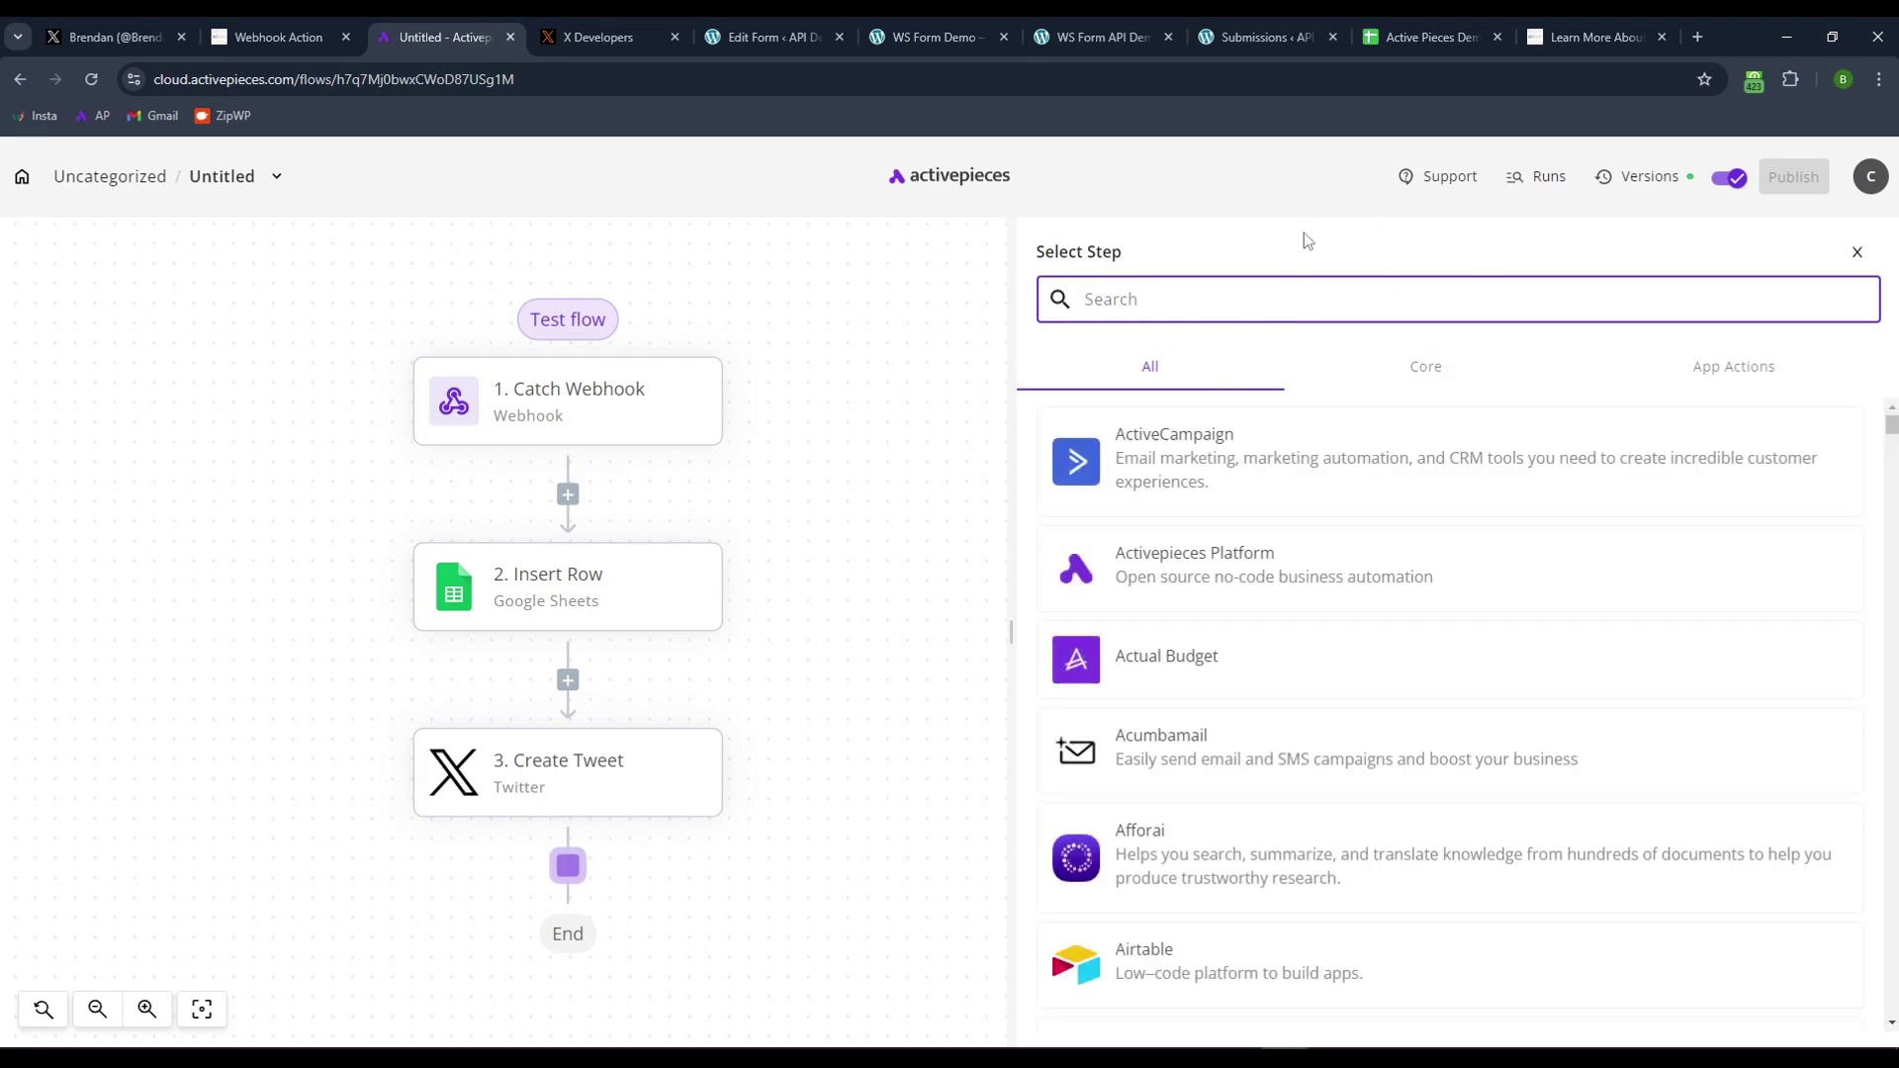
click(22, 176)
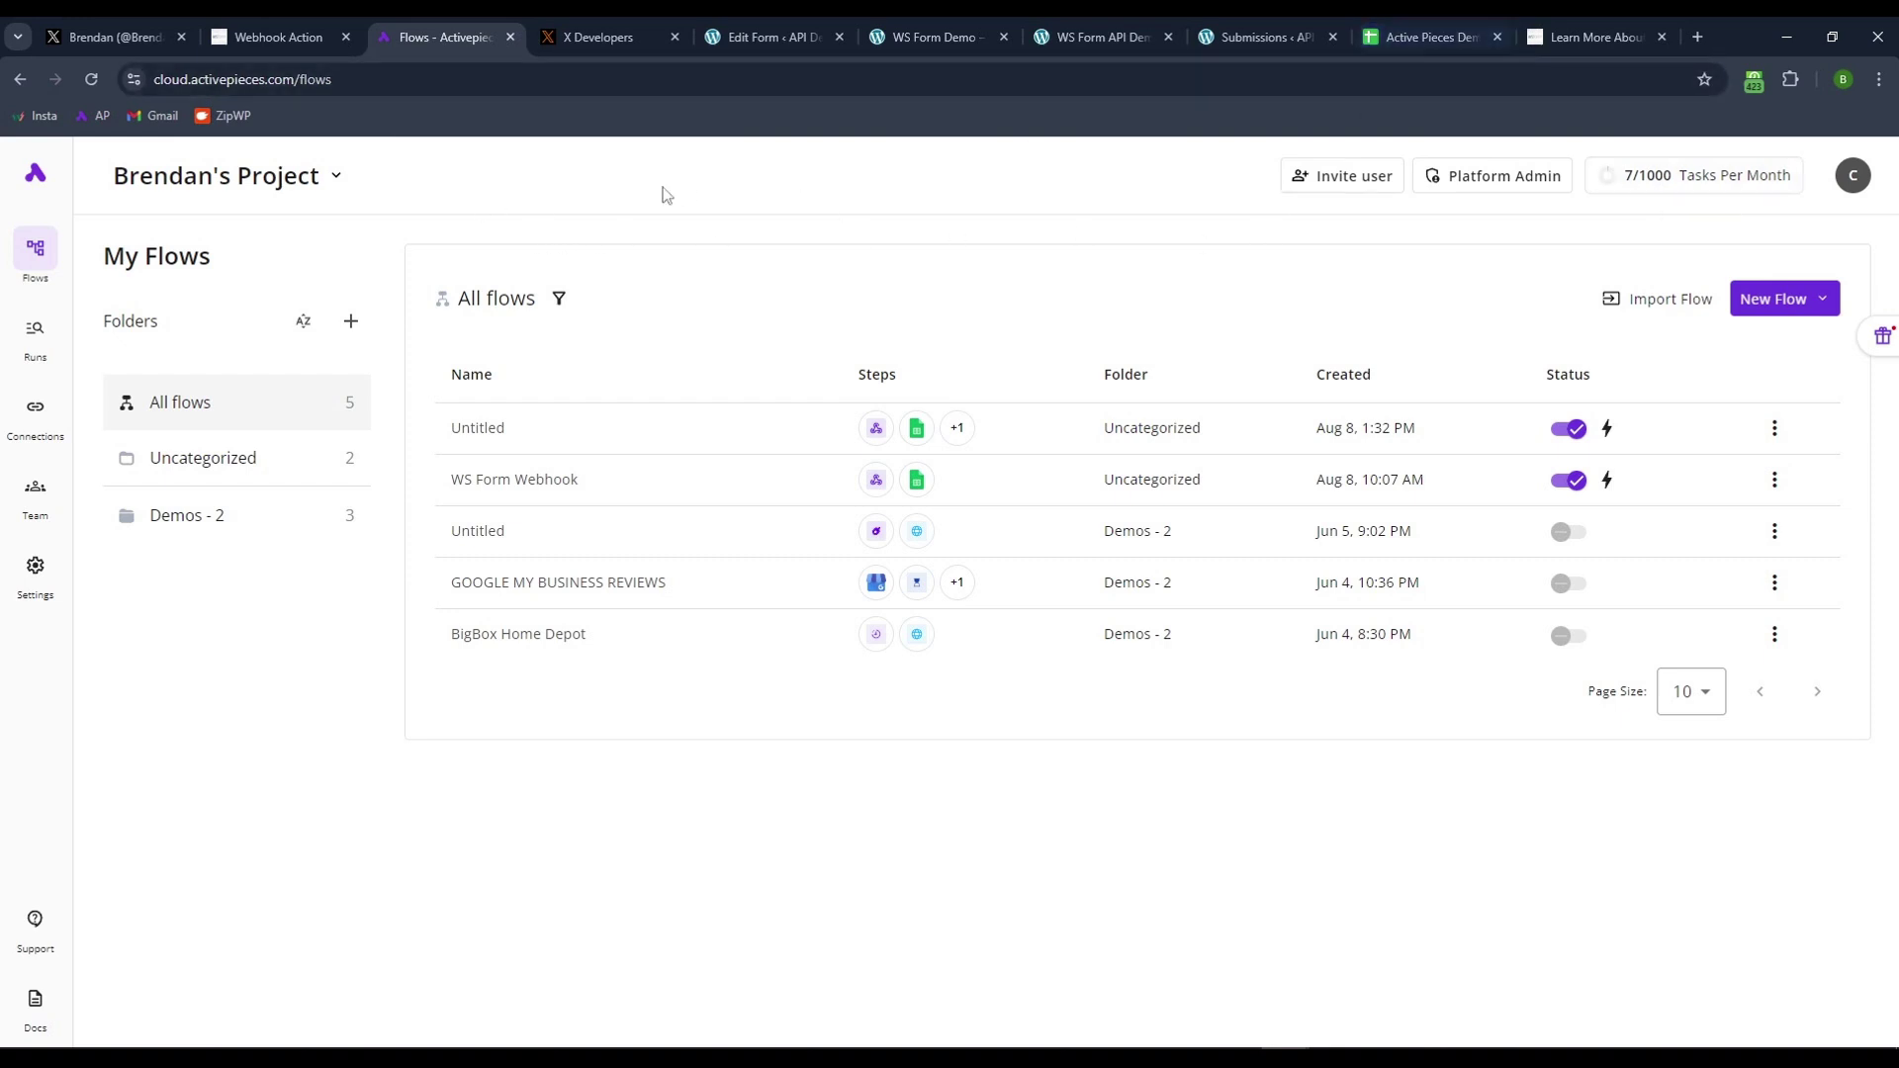
click(920, 38)
- View the WS Form API Demo page from Pages and scroll to its webhook steps
scroll(379, 251, up, 2)
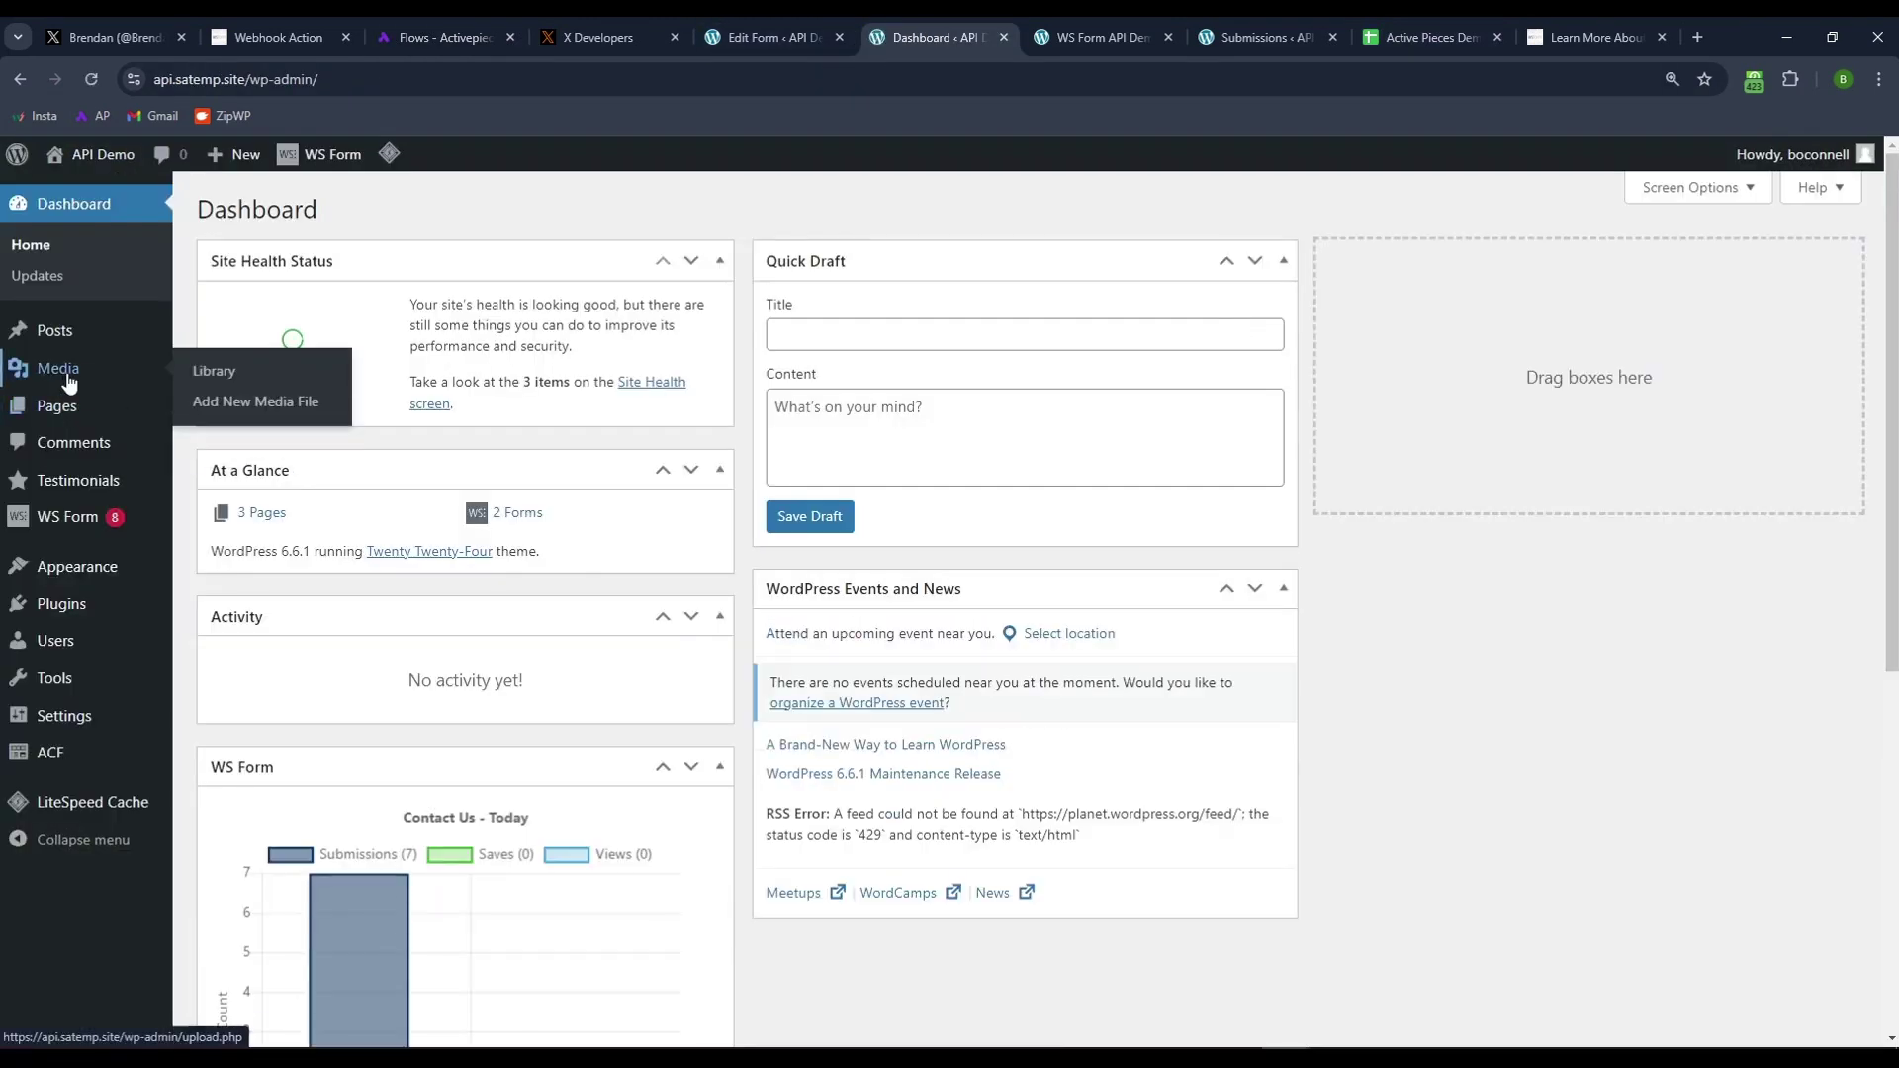
click(61, 405)
mouse_move(415, 554)
click(412, 485)
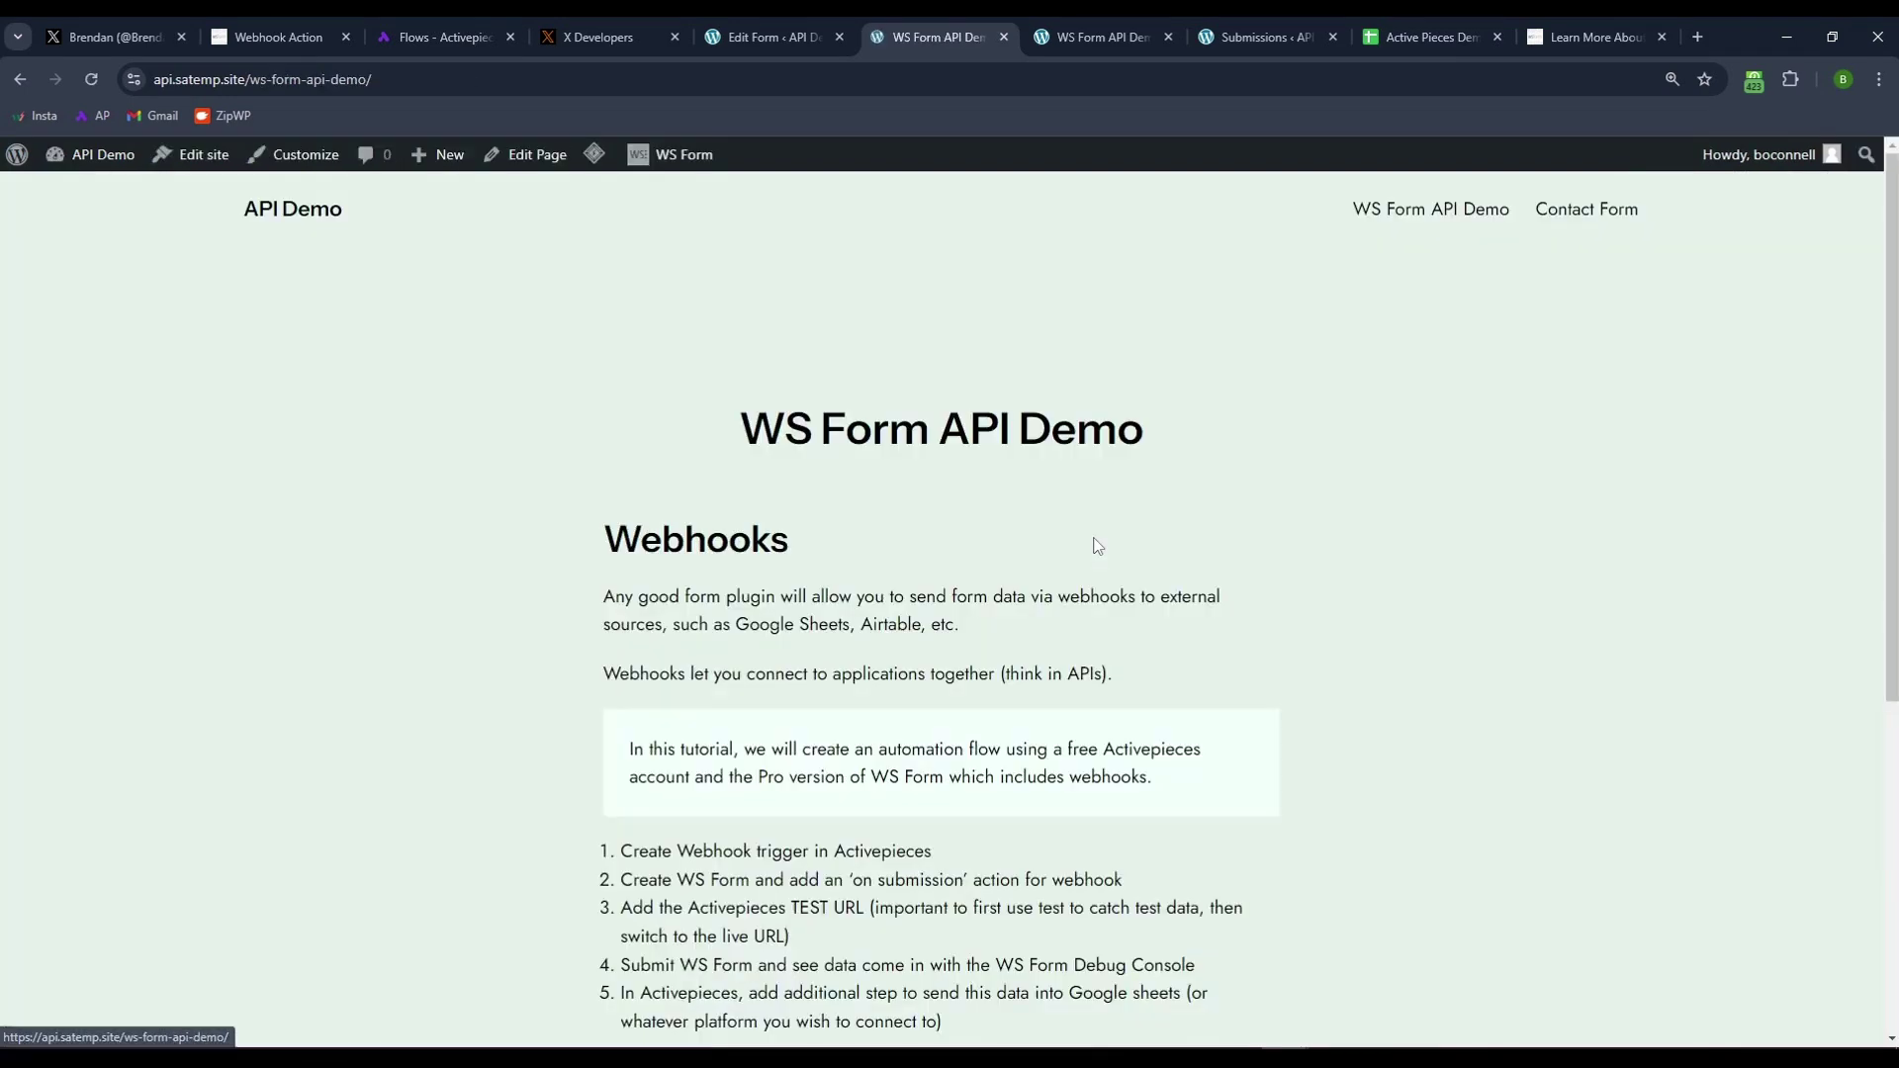
scroll(1099, 538, down, 1)
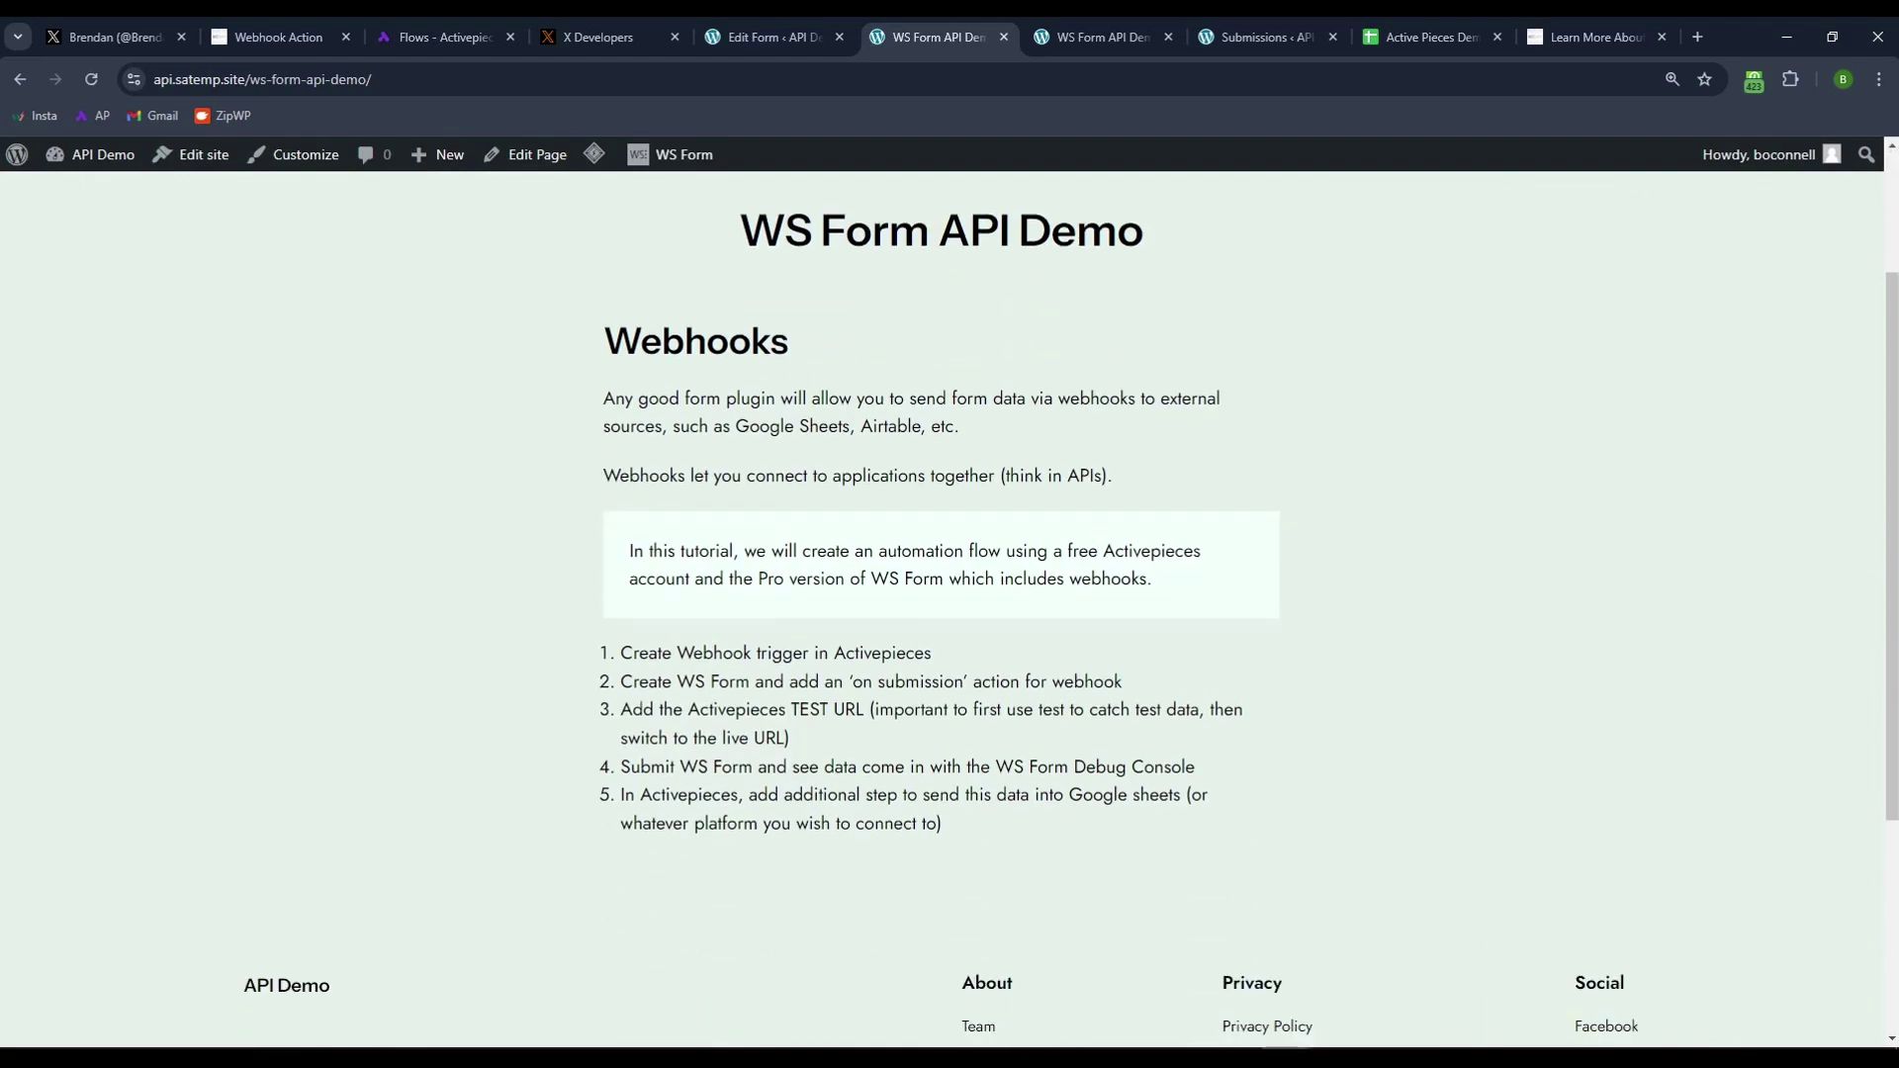